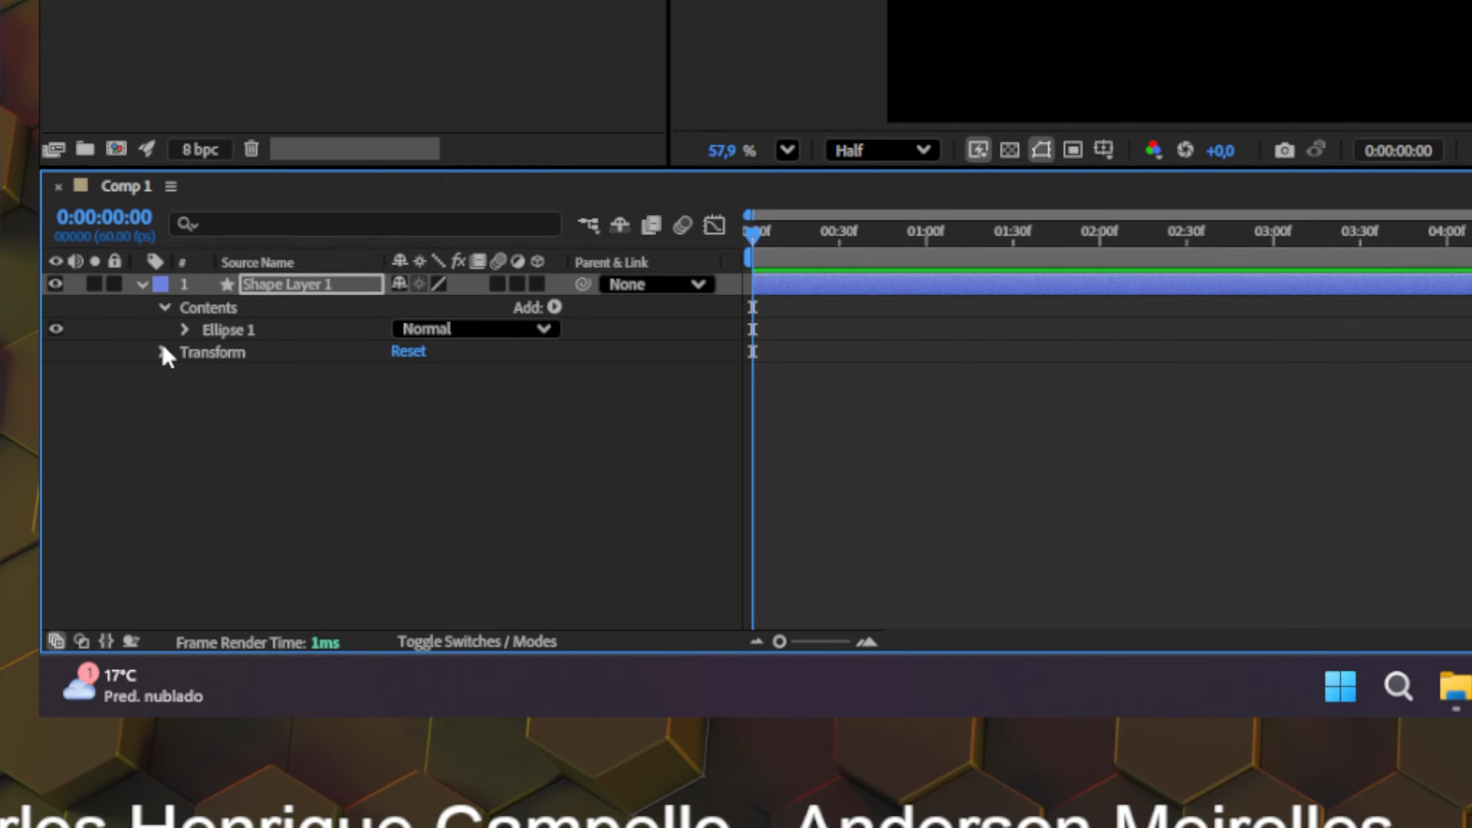
Step: Expand Shape Layer 1's Transform properties, try rotating the circle about its off-centre anchor point, and set the rotation back to 0°
{"action": "left_click", "coordinate": [162, 369]}
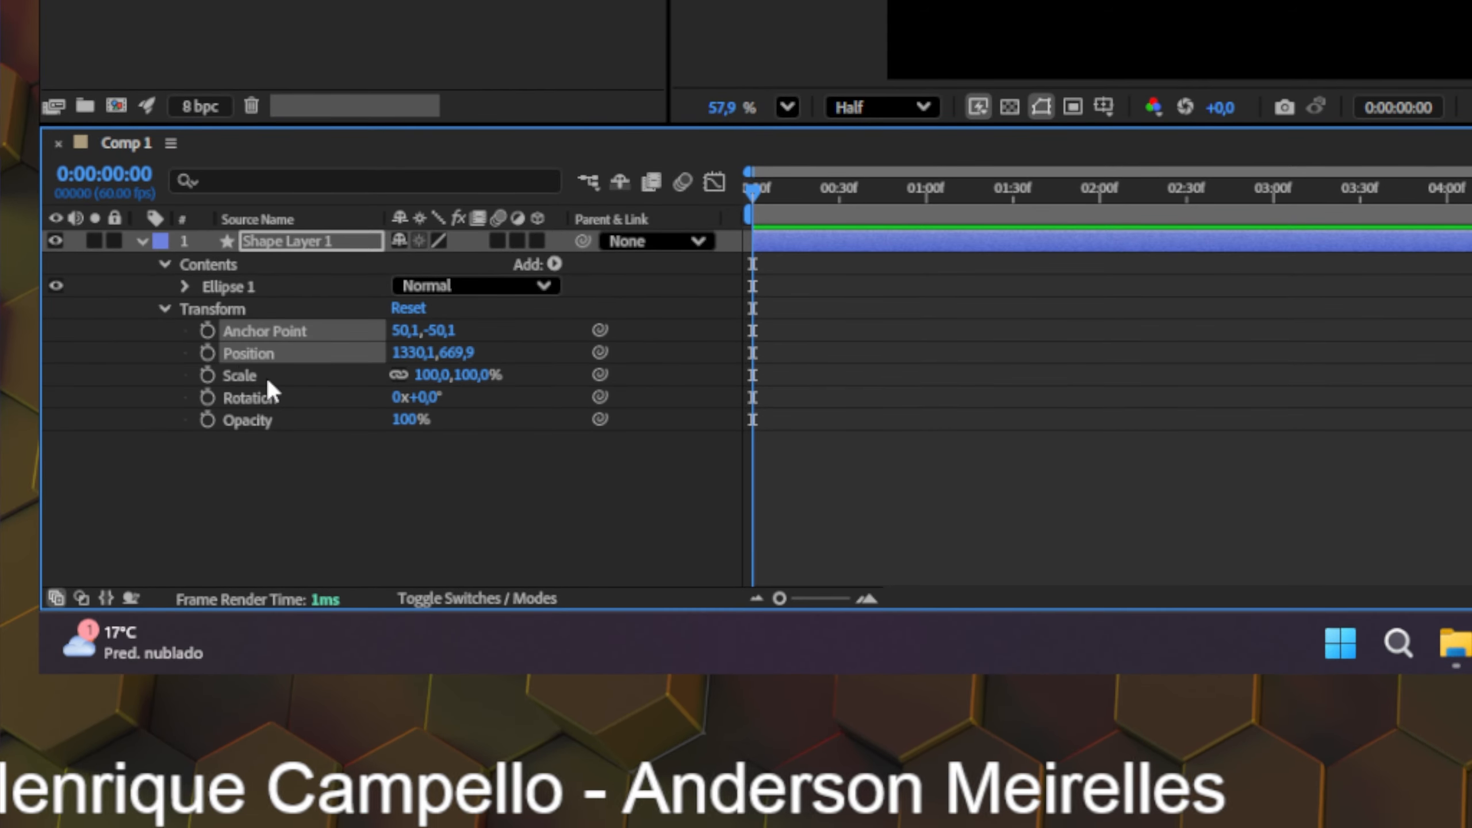
{"action": "left_click", "coordinate": [249, 397]}
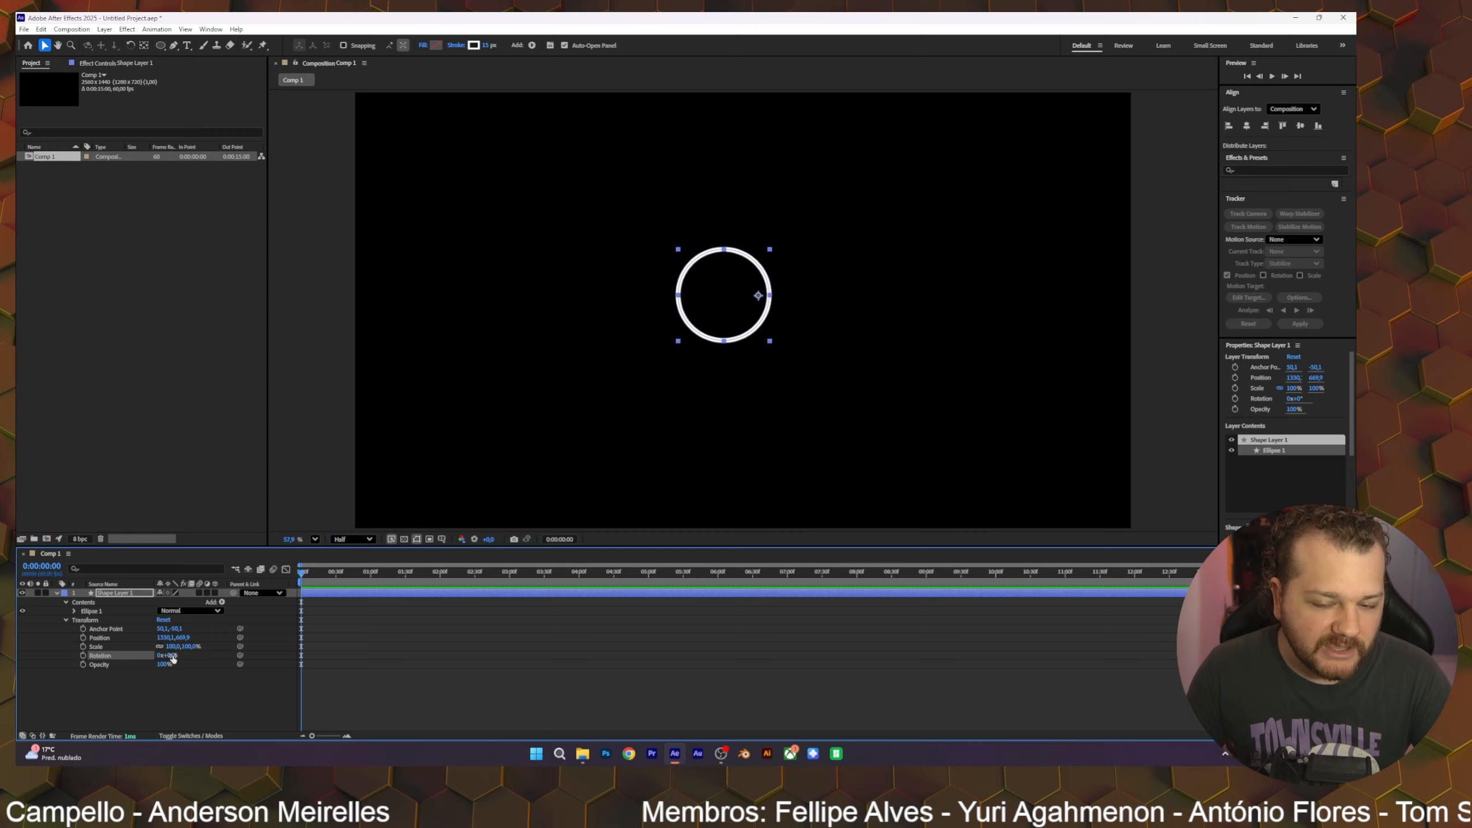
{"action": "left_click_drag", "start_coordinate": [172, 657], "coordinate": [178, 655]}
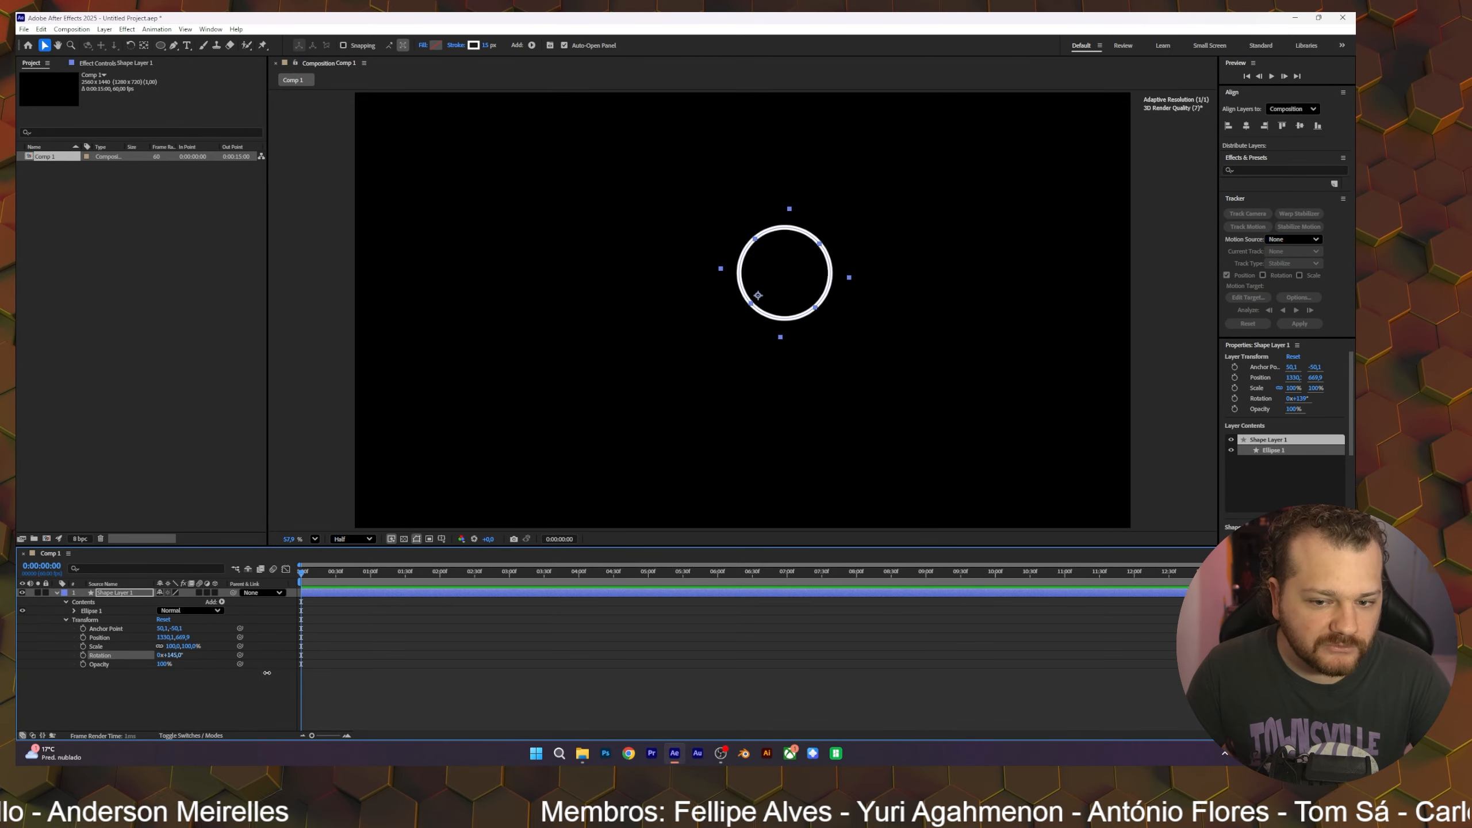
{"action": "mouse_move", "coordinate": [267, 673]}
{"action": "left_mouse_down"}
{"action": "mouse_move", "coordinate": [347, 671]}
{"action": "mouse_move", "coordinate": [282, 675]}
{"action": "left_mouse_up"}
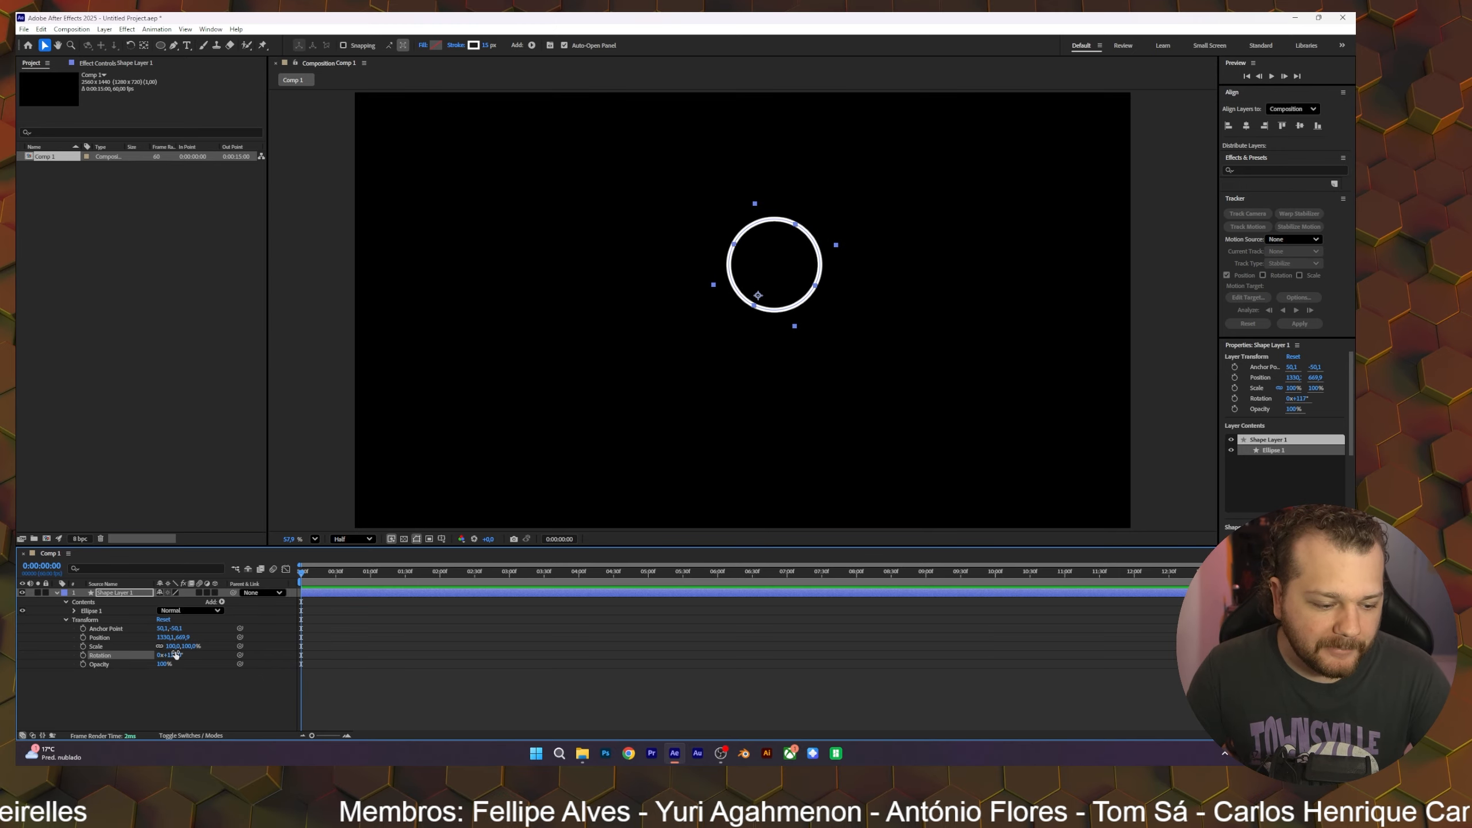
{"action": "type", "text": "0"}
{"action": "key", "text": "Return"}
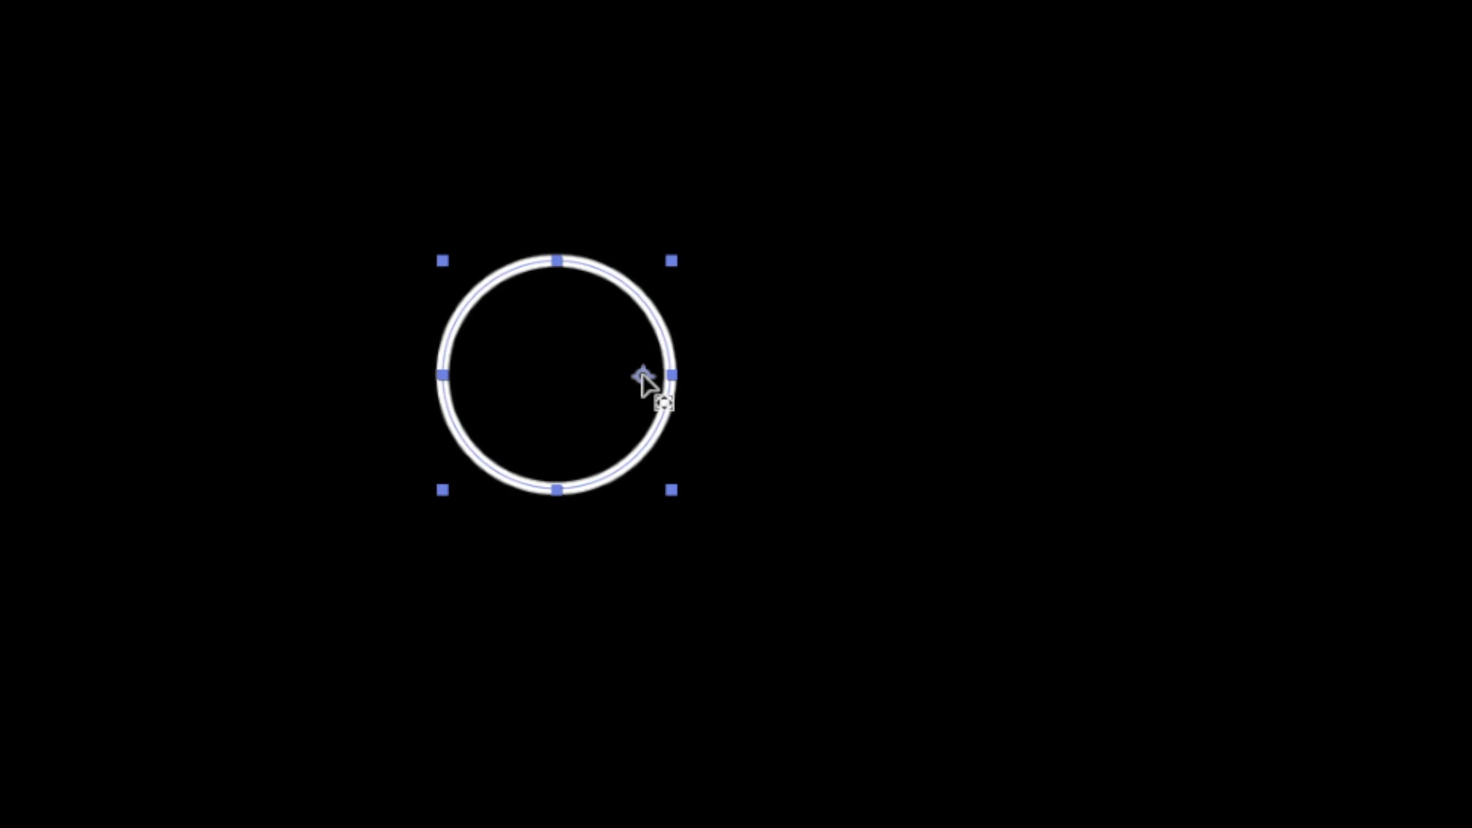
Step: Try moving the circle's anchor point by hand to its centre and up toward its upper-right edge
{"action": "left_click_drag", "start_coordinate": [644, 375], "coordinate": [556, 375]}
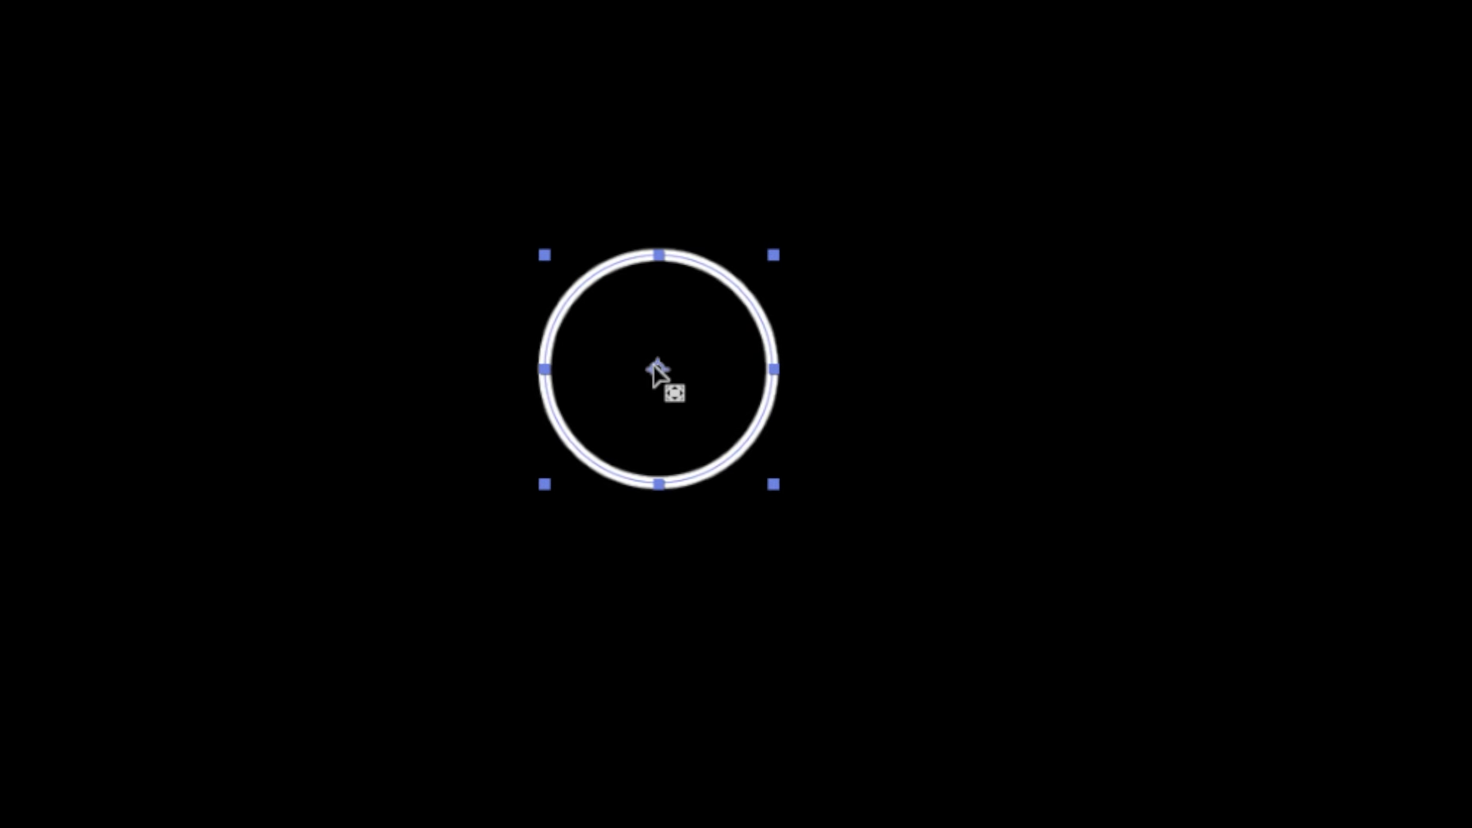
{"action": "left_click_drag", "start_coordinate": [657, 370], "coordinate": [717, 332]}
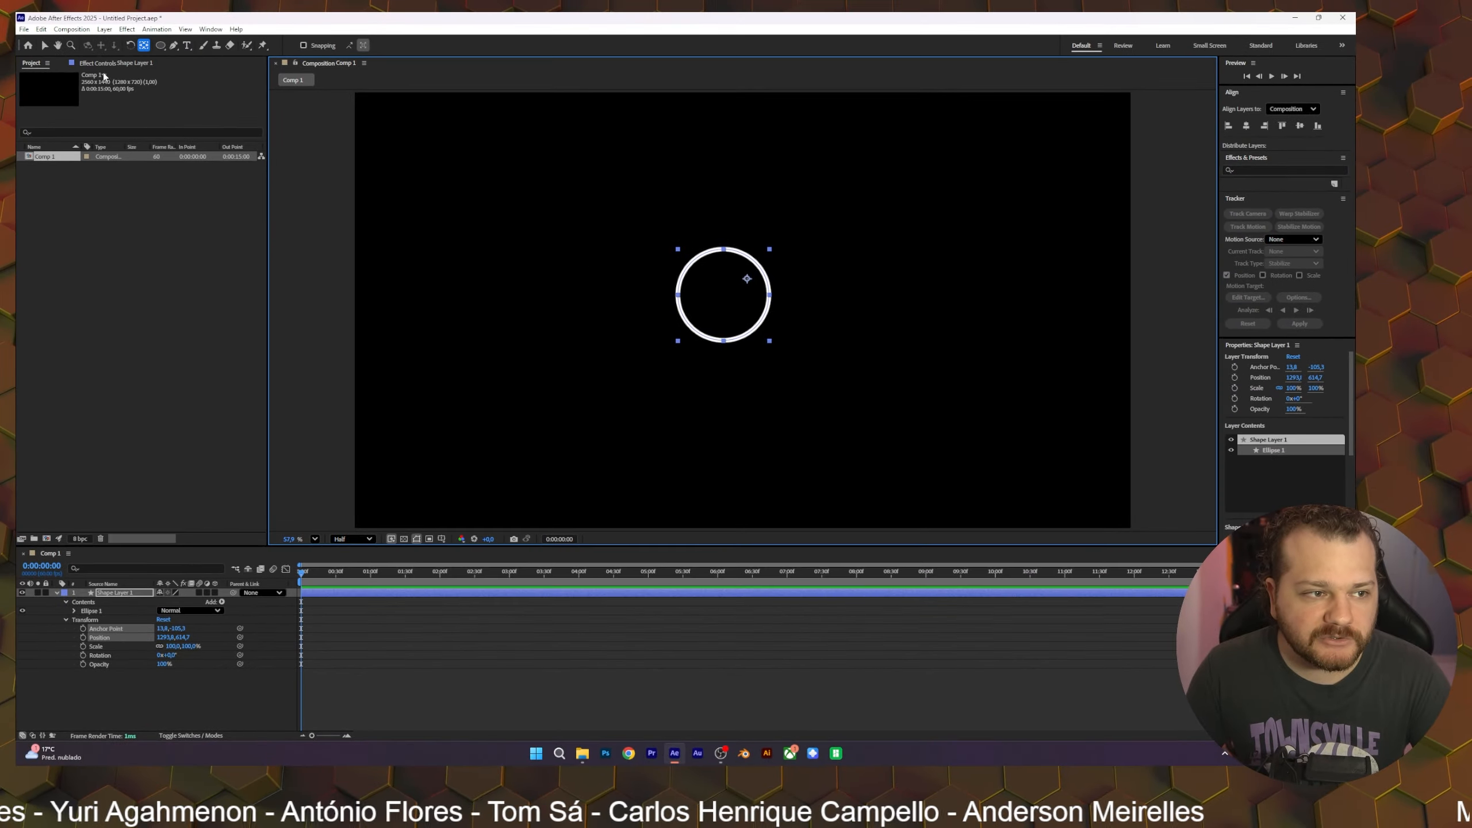
{"action": "left_click", "coordinate": [45, 46]}
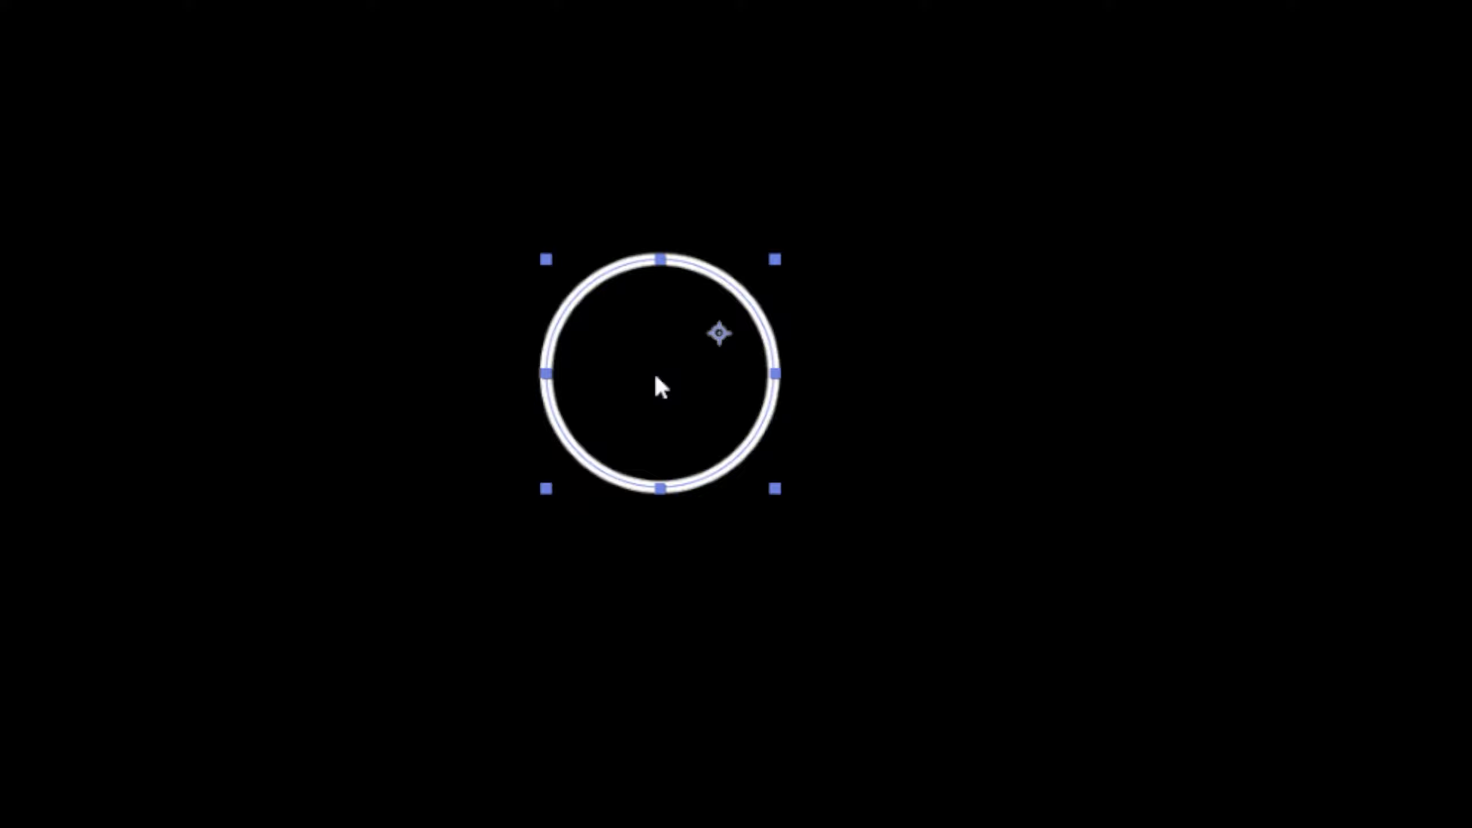
Step: Center the anchor point in the circle's layer content, test a rotation around it, and undo that rotation
{"action": "right_click", "coordinate": [653, 377]}
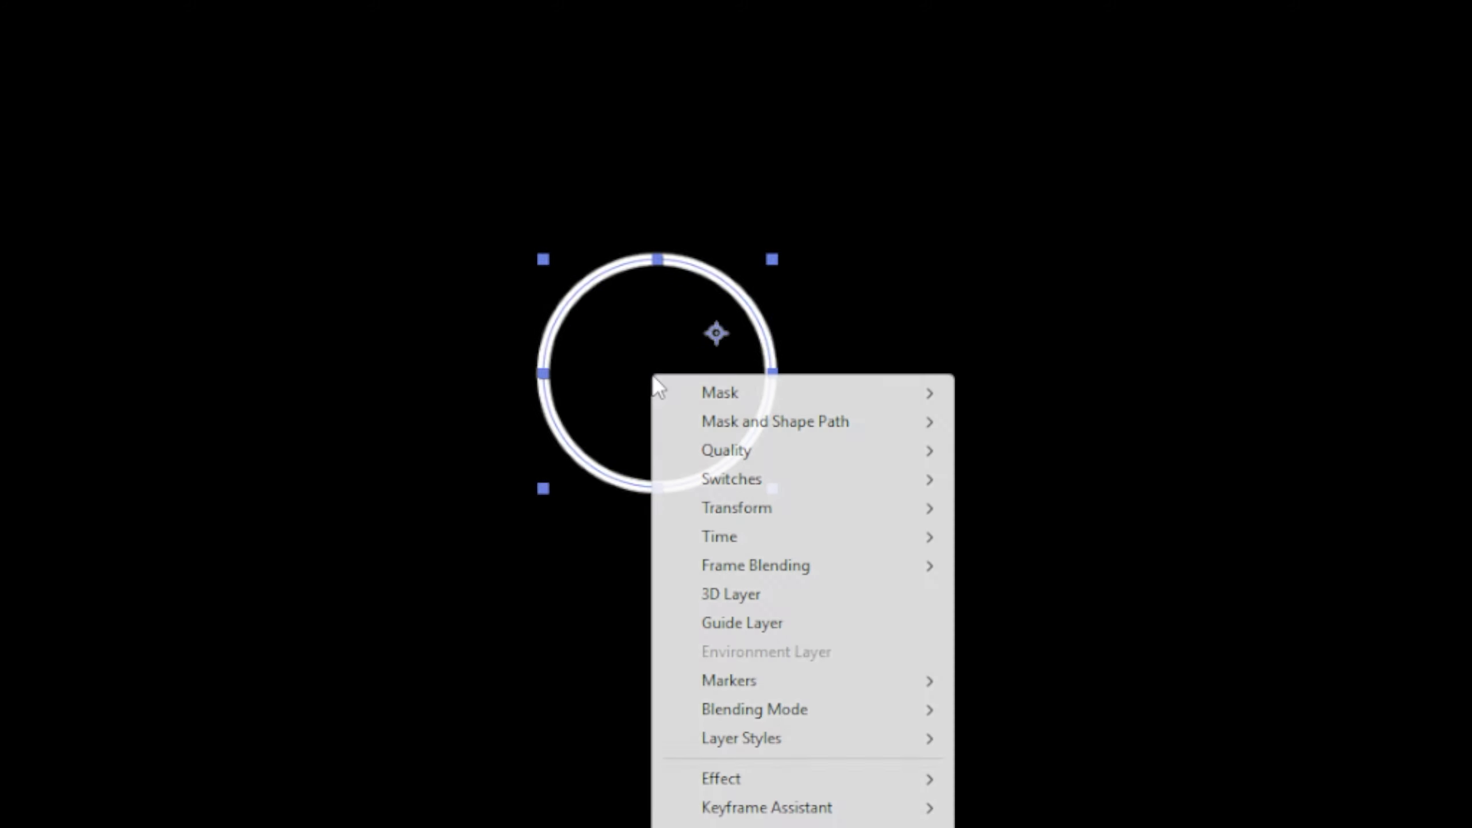
{"action": "mouse_move", "coordinate": [772, 508]}
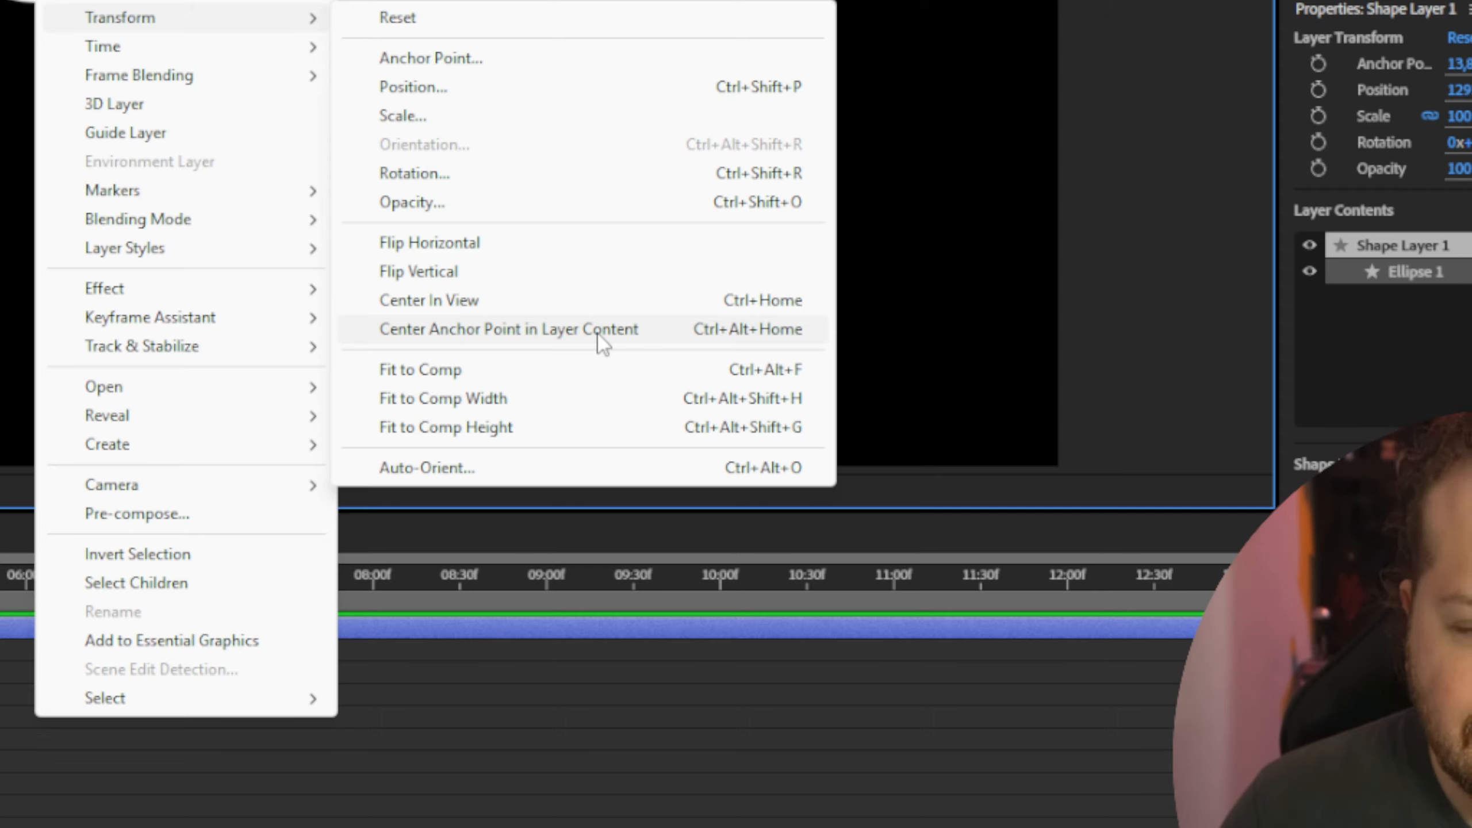
{"action": "left_click", "coordinate": [602, 343]}
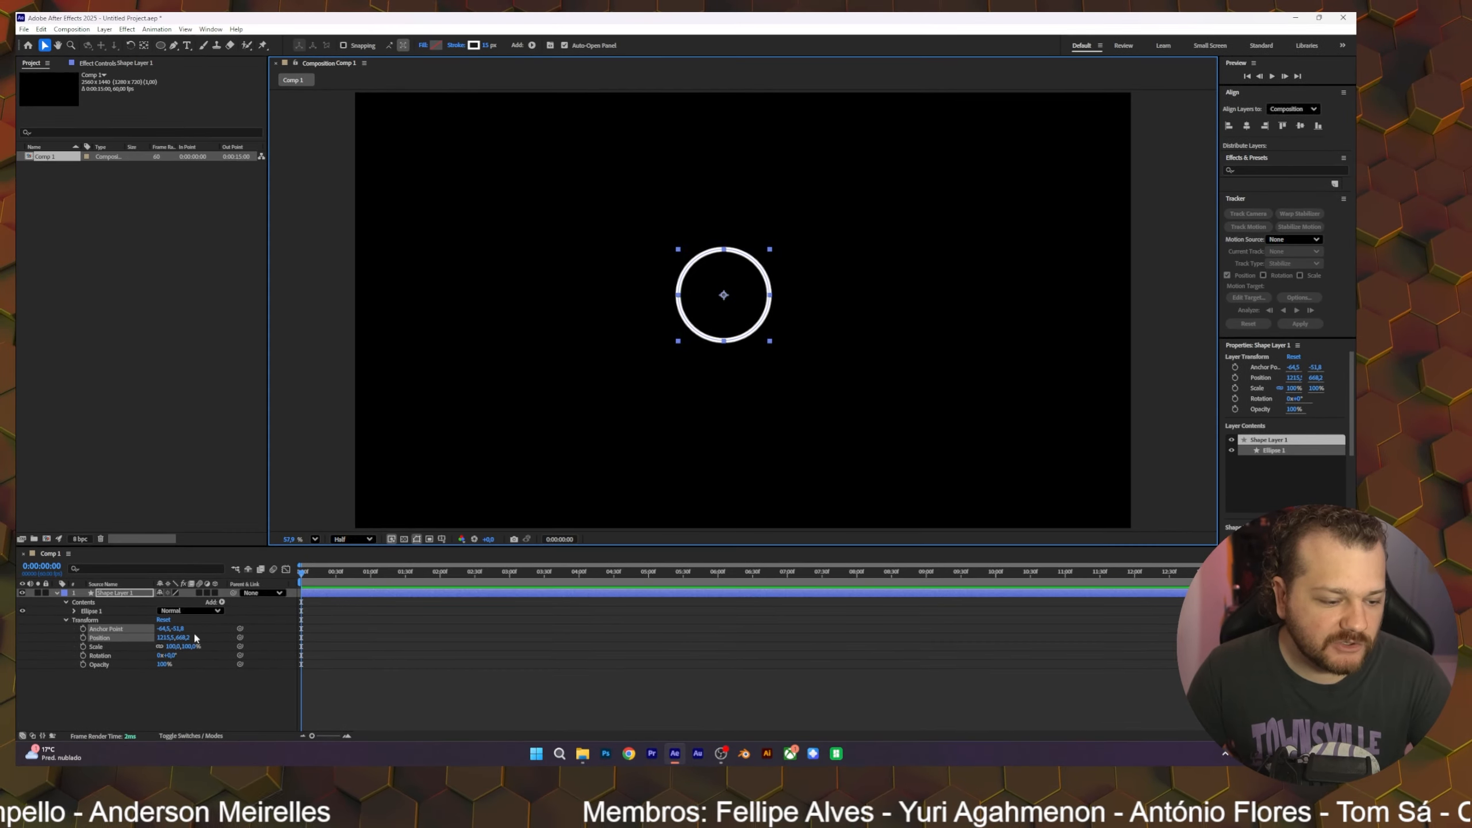
{"action": "left_click_drag", "start_coordinate": [172, 655], "coordinate": [301, 682]}
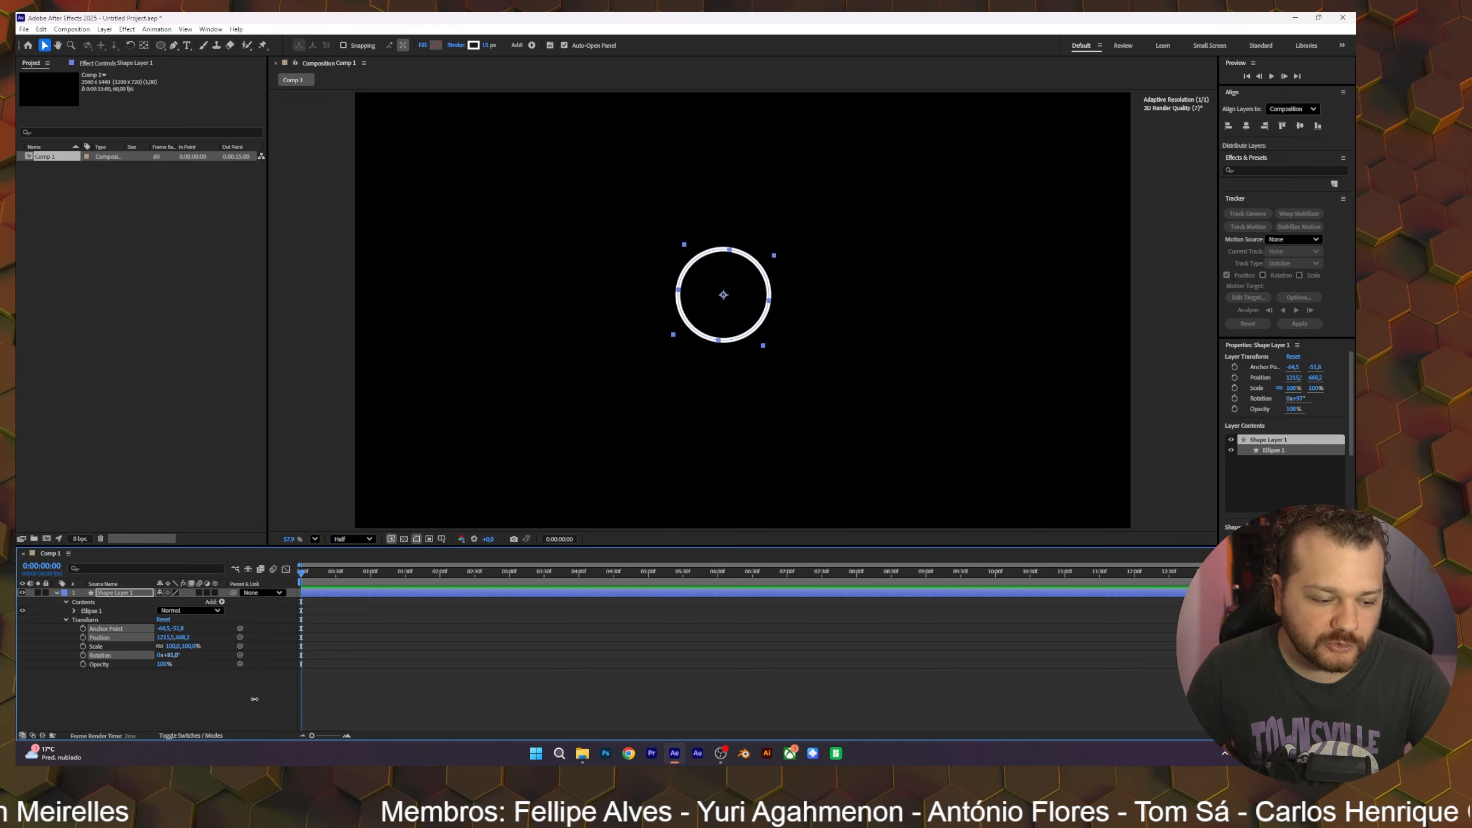
{"action": "key", "text": "ctrl+z"}
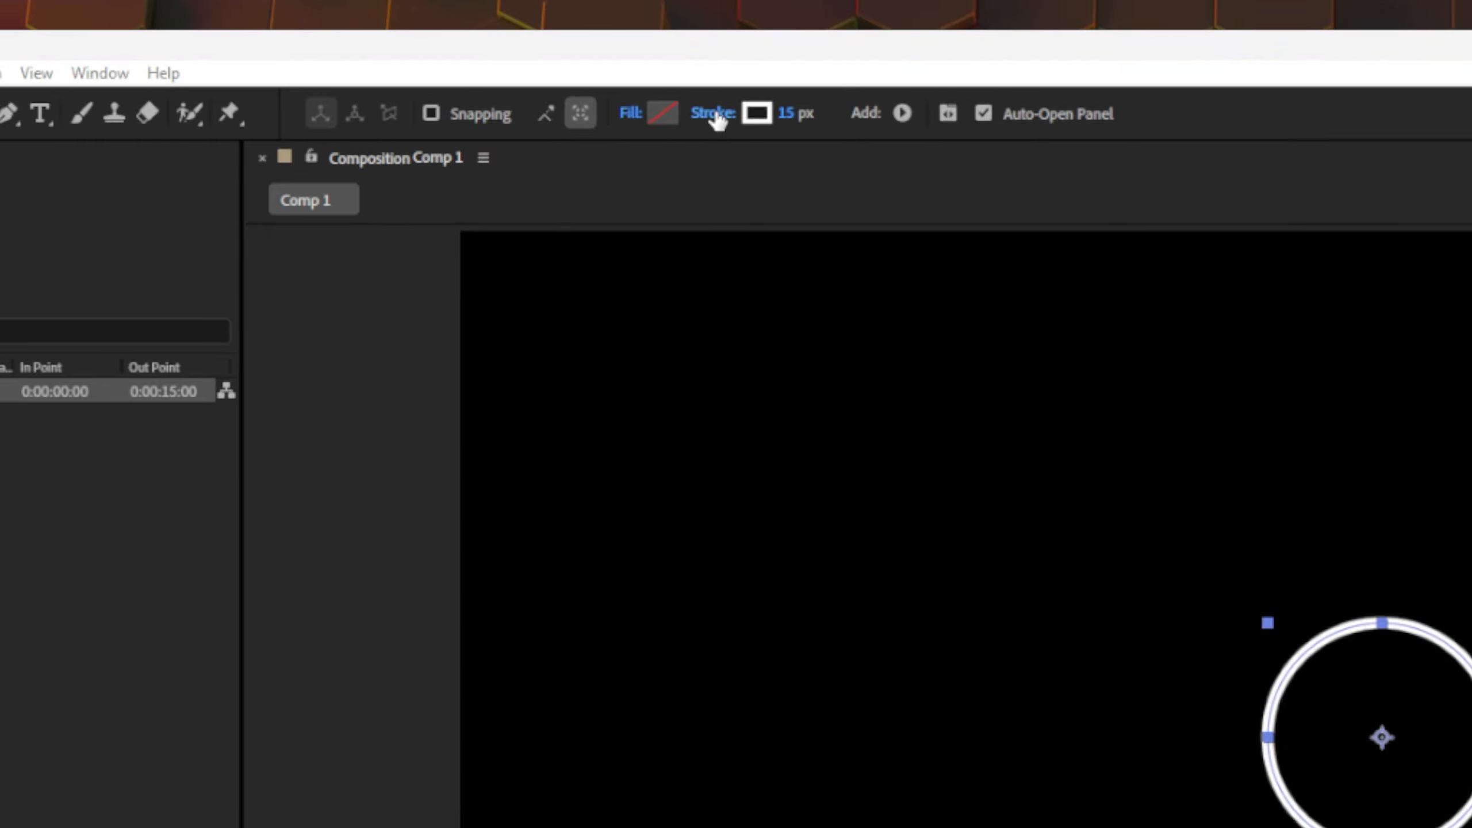
Step: Set the circle's stroke to None and deselect the shape
{"action": "left_click", "coordinate": [716, 114]}
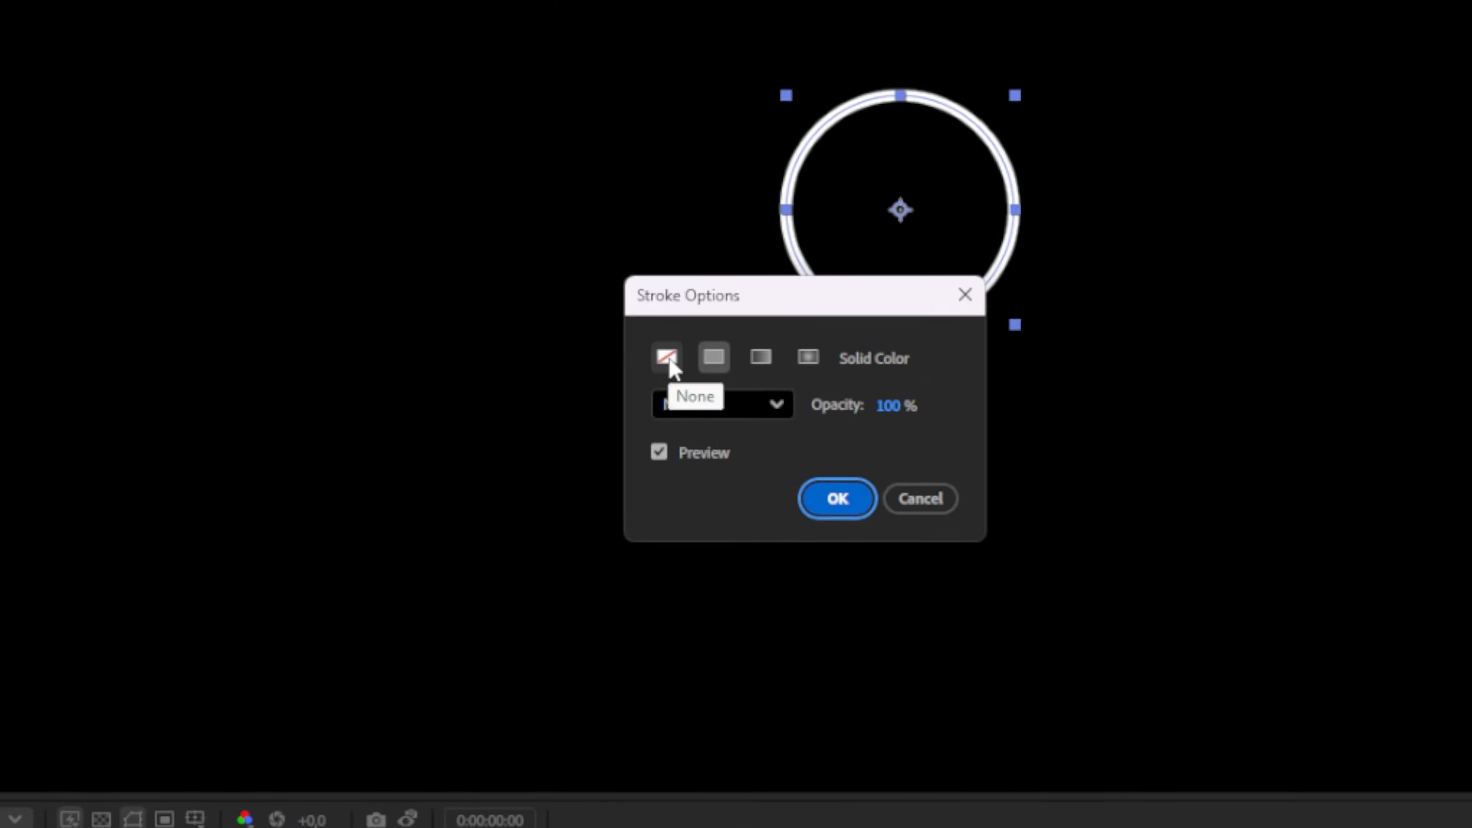
{"action": "left_click", "coordinate": [651, 349]}
{"action": "left_click", "coordinate": [661, 366]}
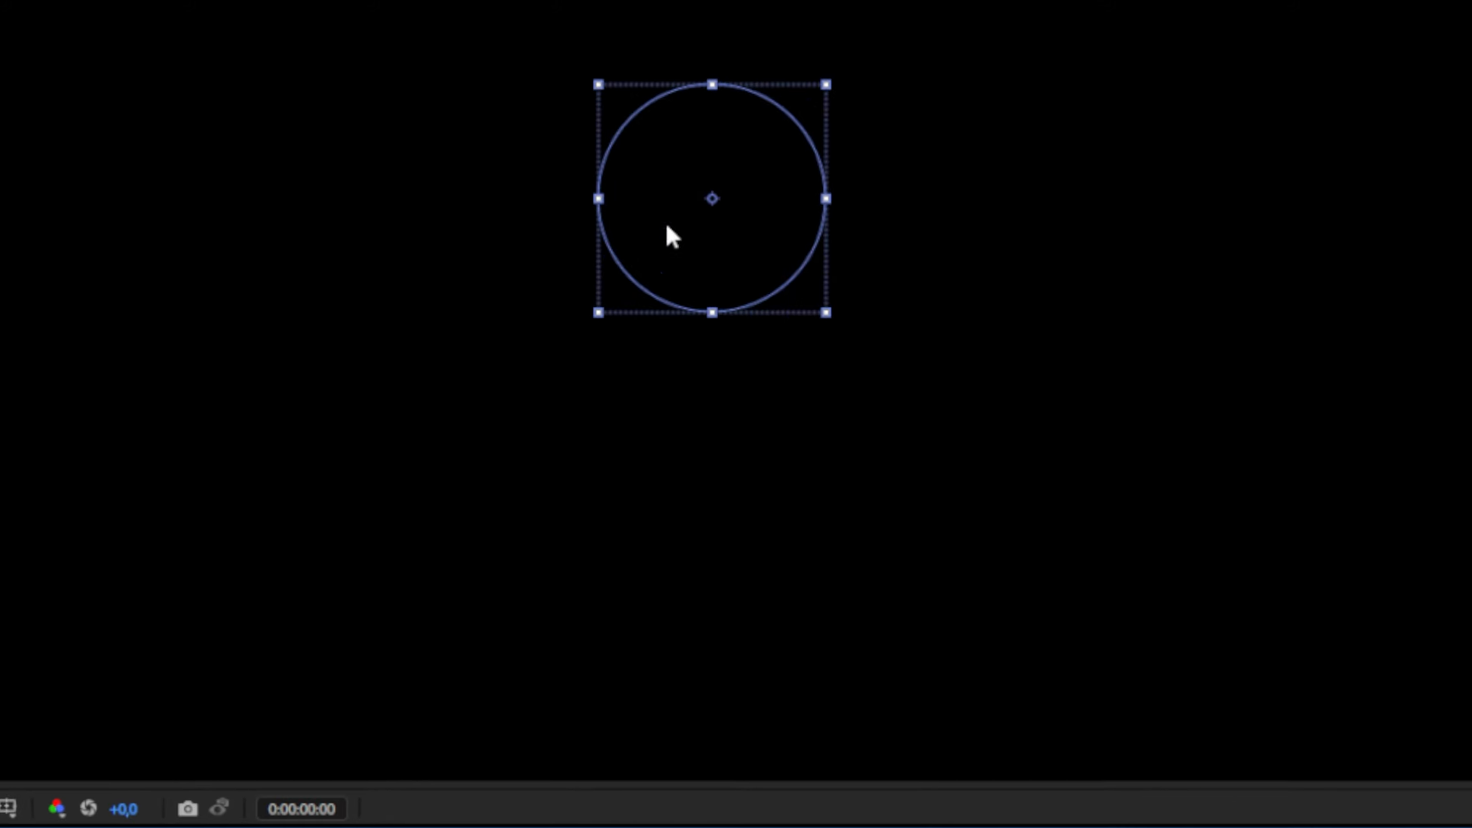
{"action": "left_click", "coordinate": [672, 420]}
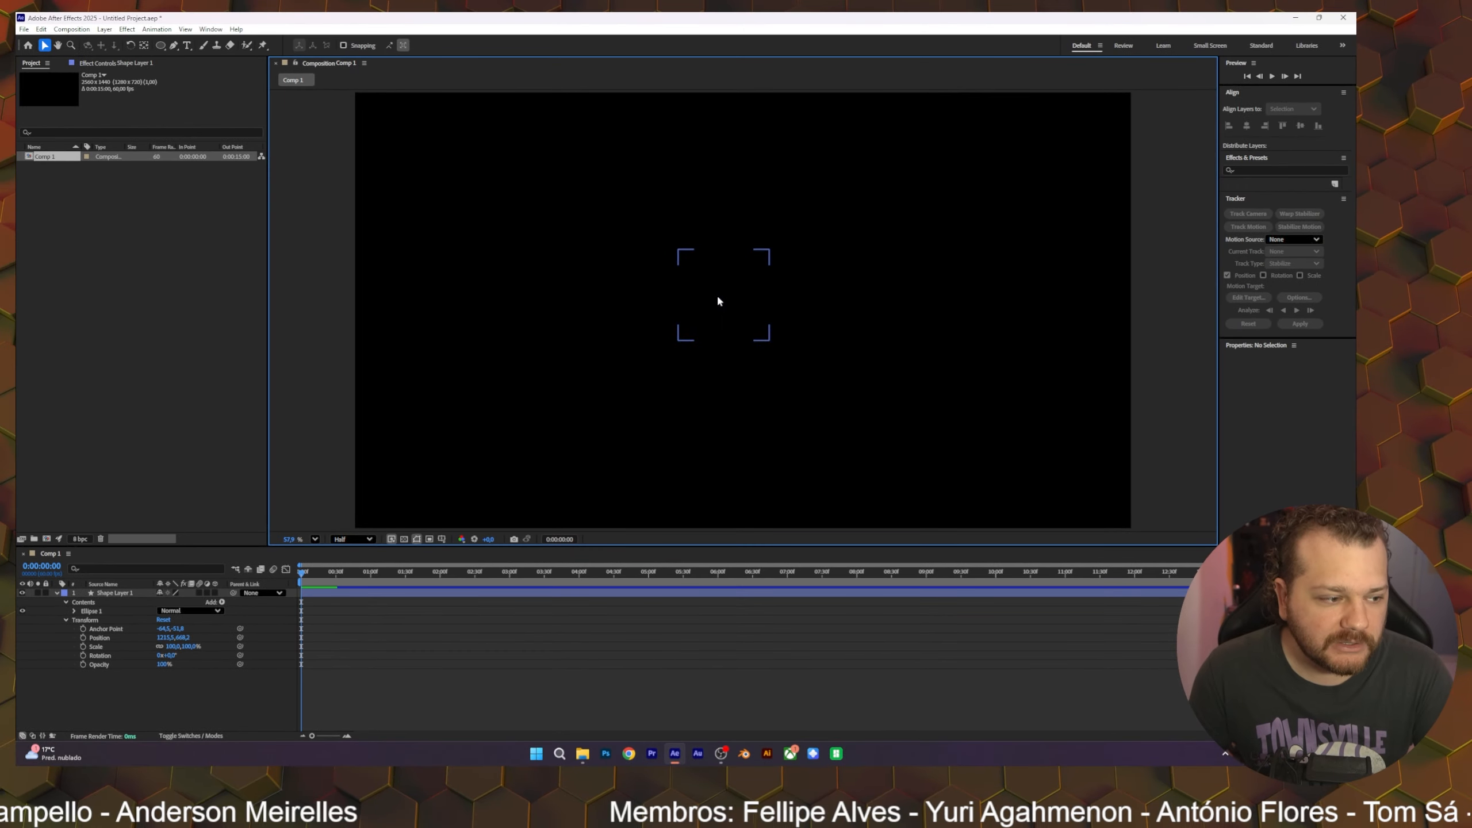
Step: Give the circle on Shape Layer 1 a solid red fill
{"action": "left_click", "coordinate": [726, 297]}
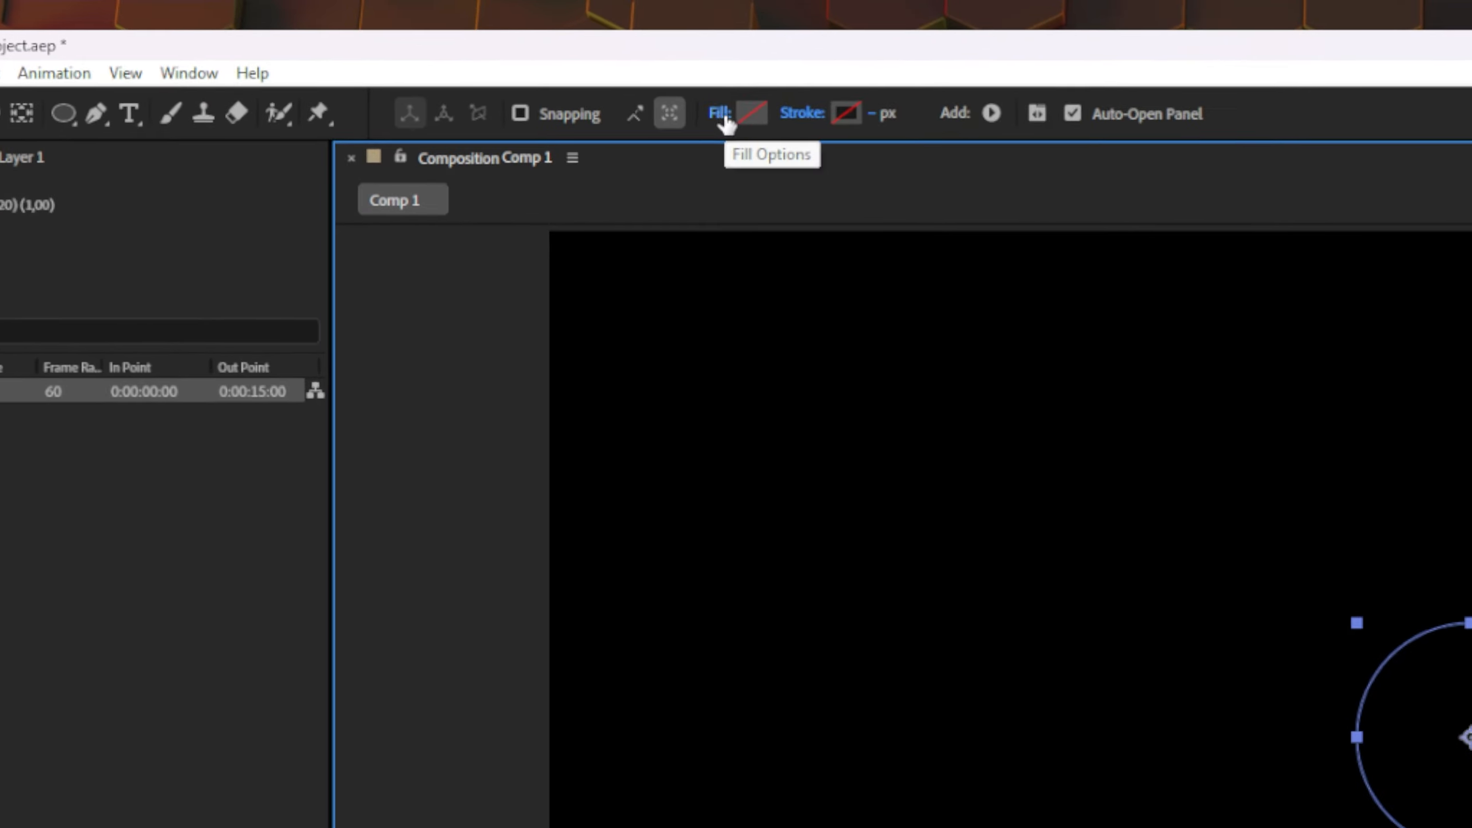
{"action": "left_click", "coordinate": [721, 114]}
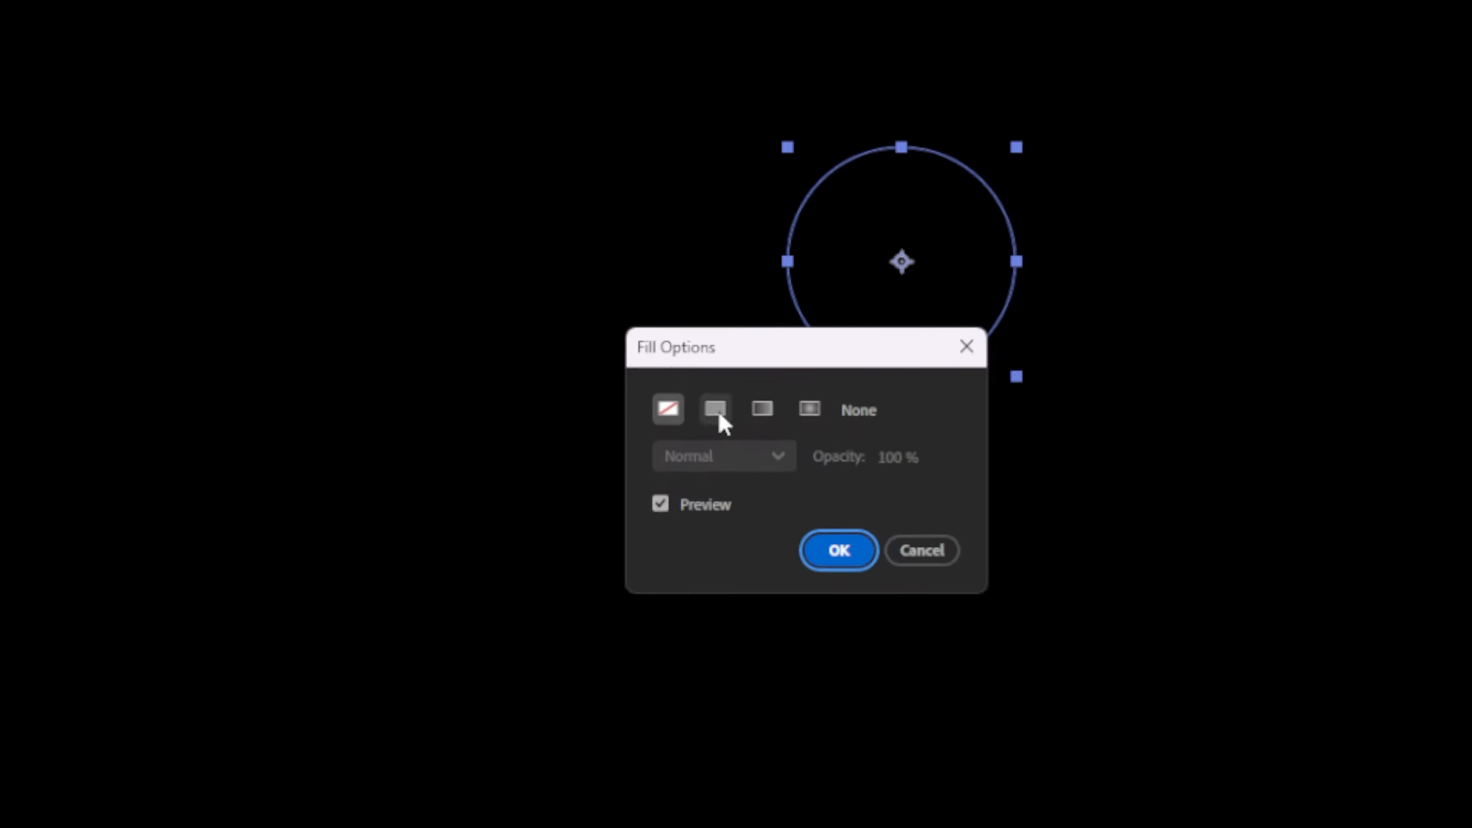
{"action": "left_click", "coordinate": [716, 409]}
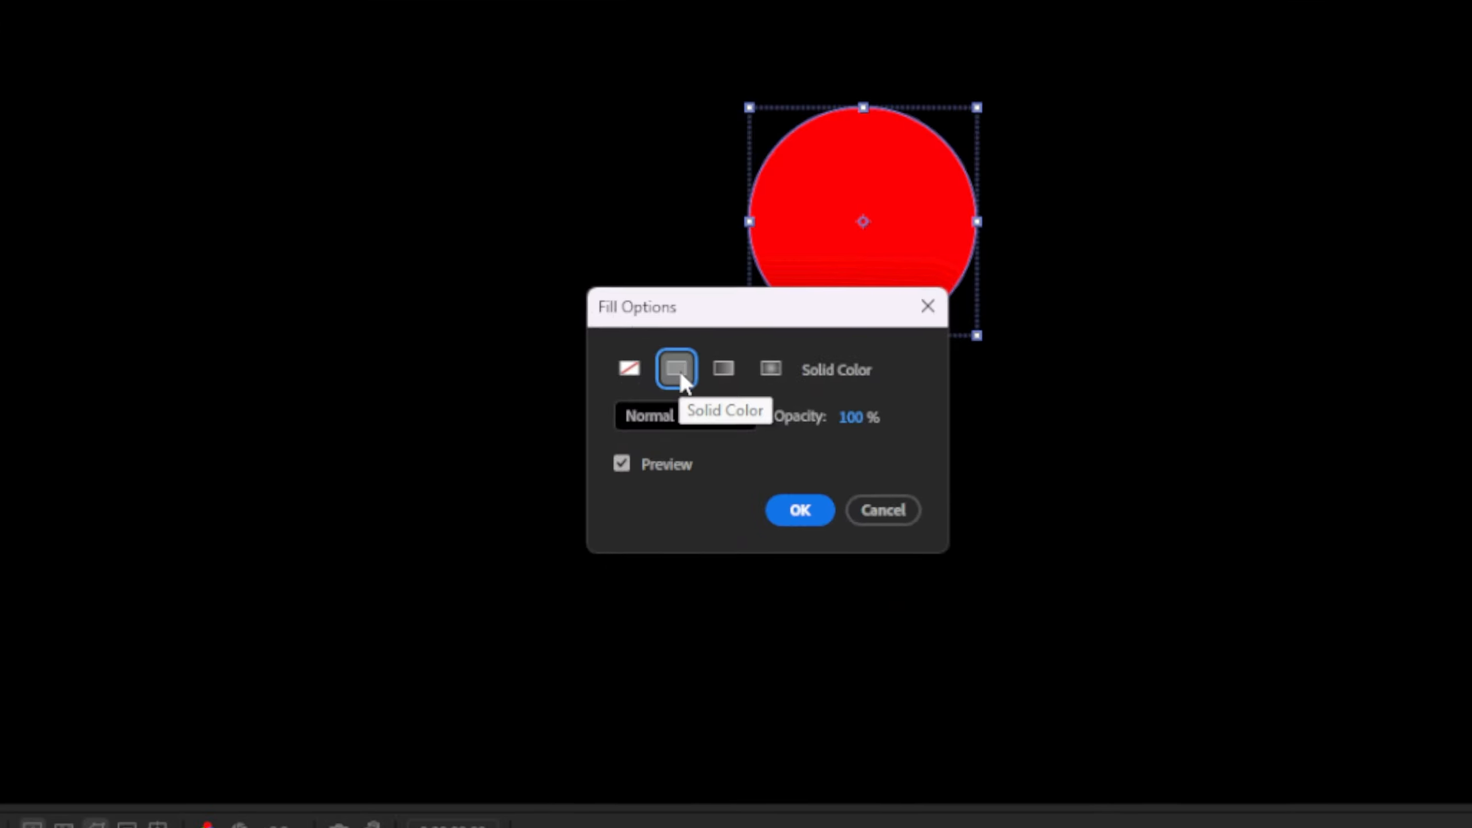
{"action": "left_click", "coordinate": [791, 501]}
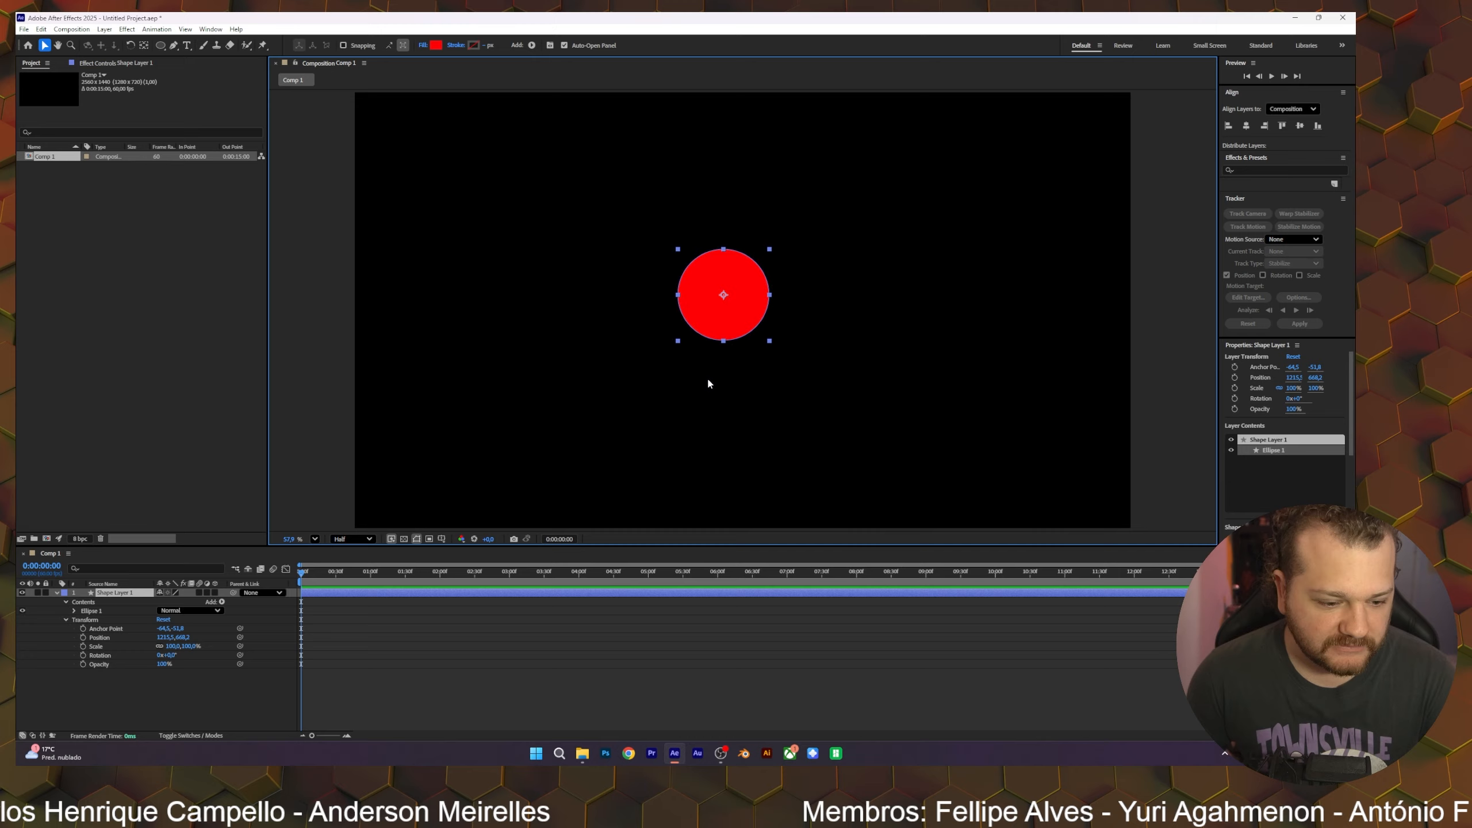
Step: Center the red circle in the composition view, try moving it off-centre, and undo that move
{"action": "right_click", "coordinate": [712, 328]}
{"action": "mouse_move", "coordinate": [763, 381]}
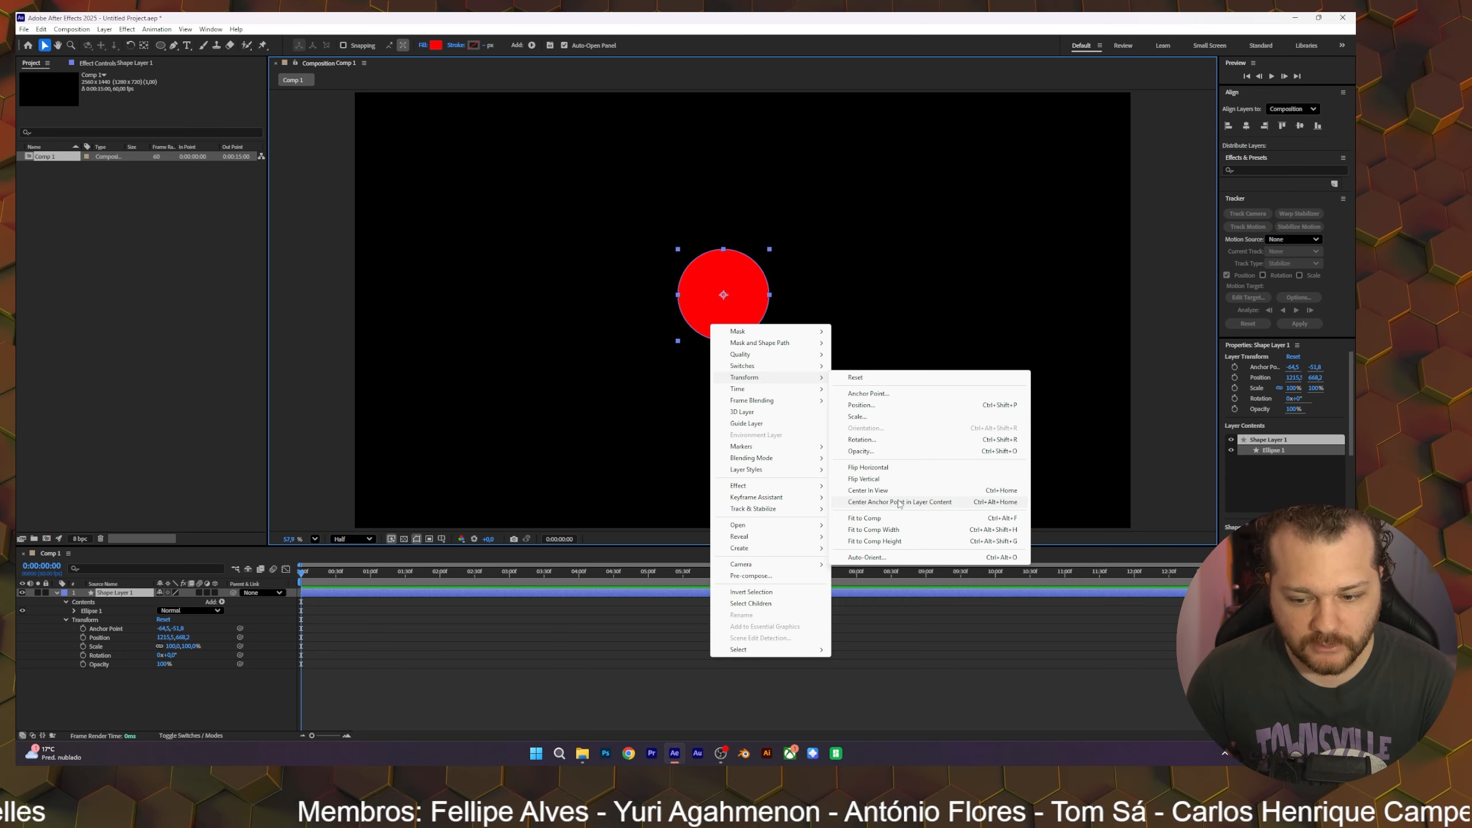
{"action": "left_click", "coordinate": [866, 492]}
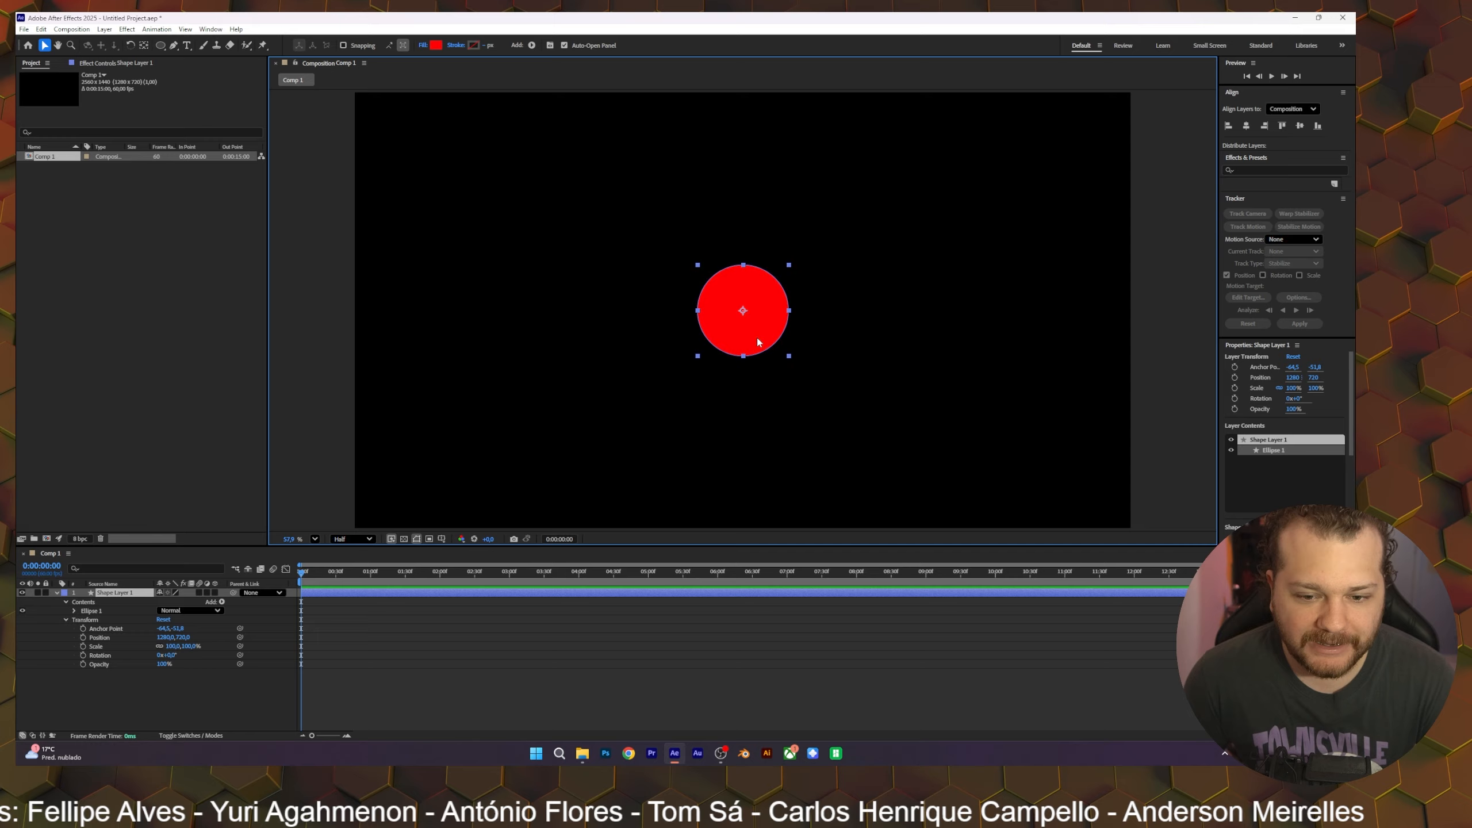
{"action": "left_click_drag", "start_coordinate": [730, 327], "coordinate": [697, 296]}
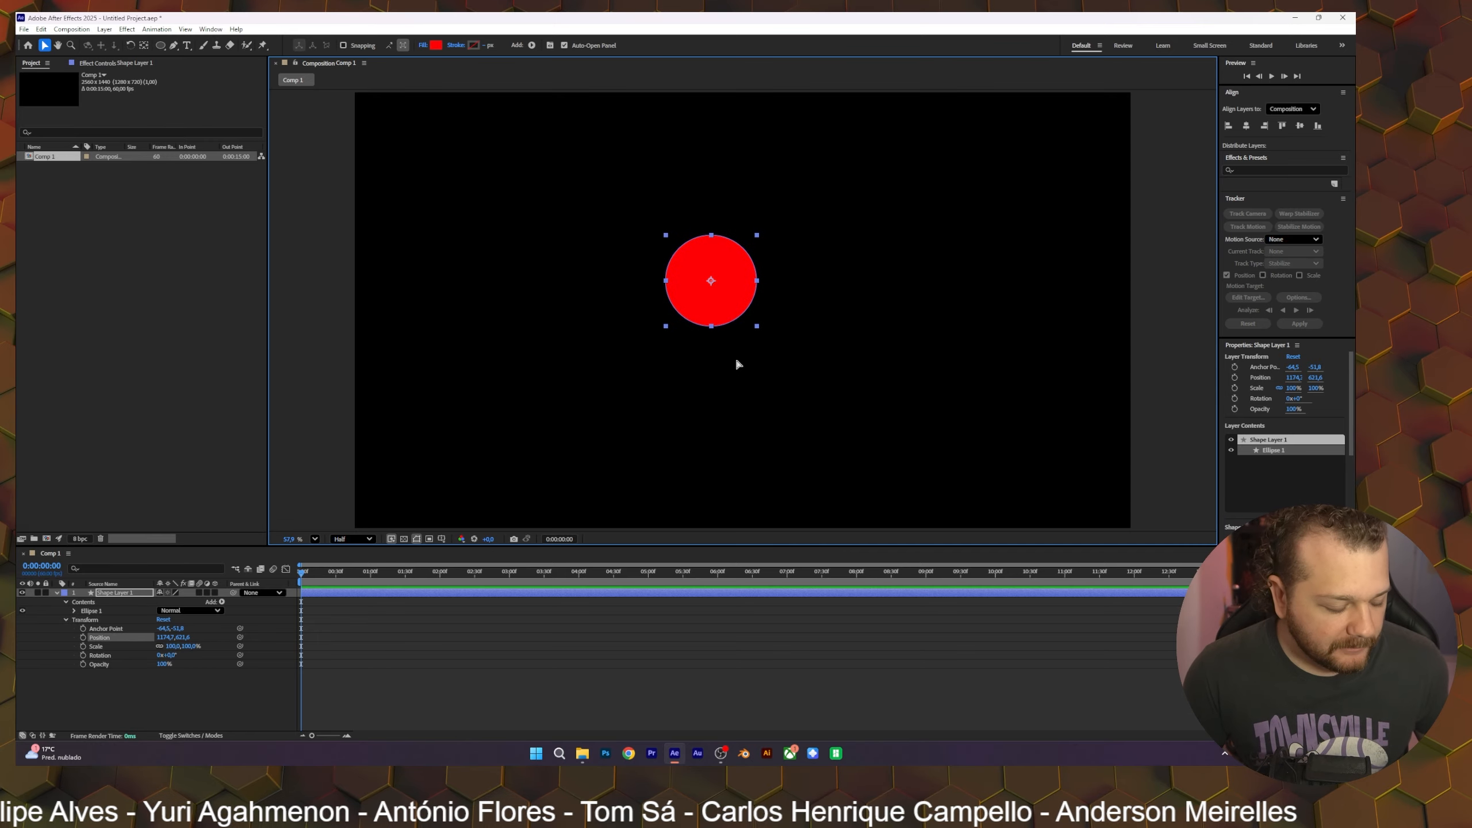
{"action": "key", "text": "ctrl+z"}
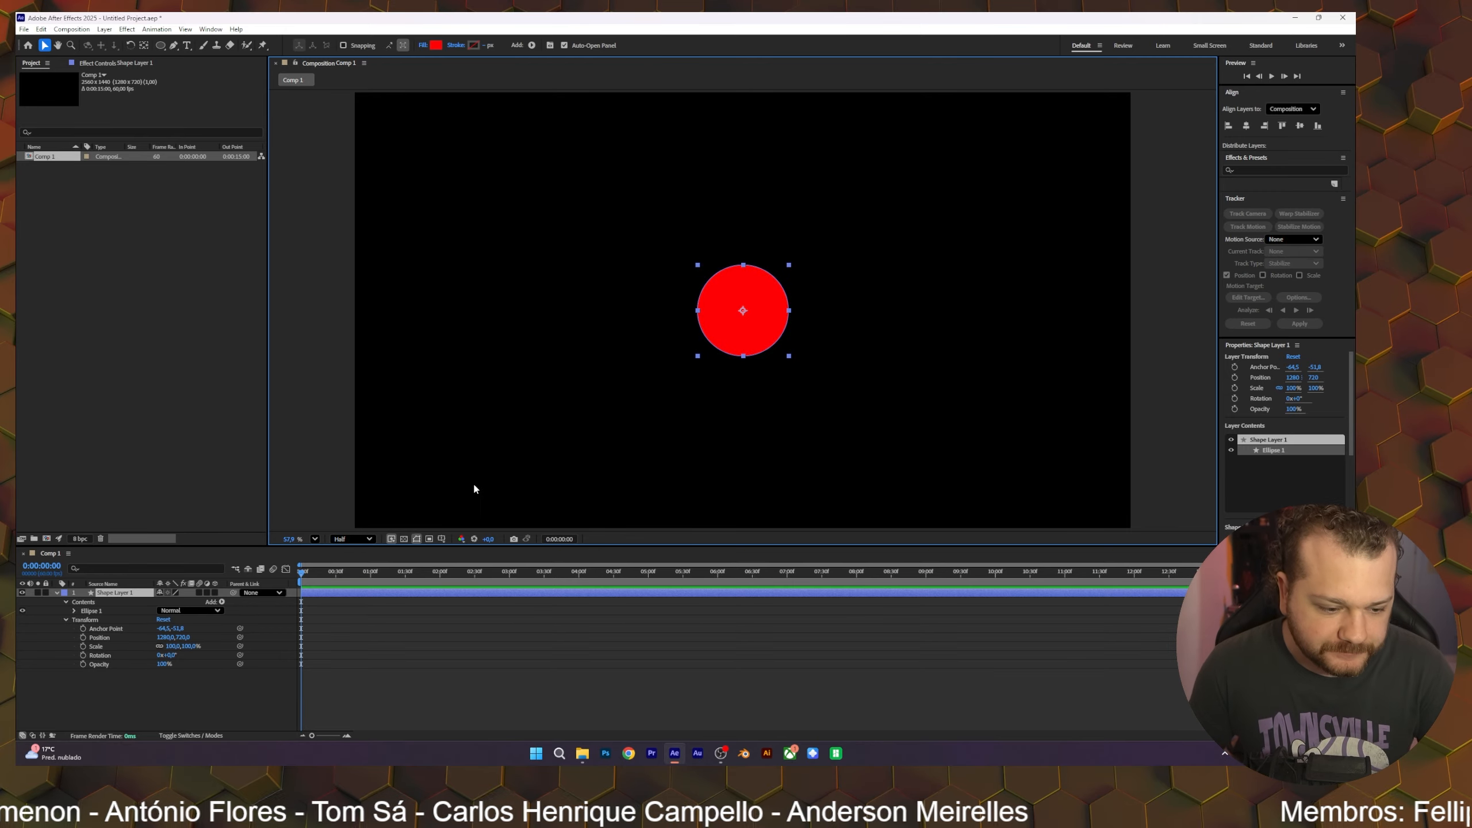
Step: Turn on keyframing for Shape Layer 1's Position with a first keyframe at 0:00:00:00
{"action": "left_click_drag", "start_coordinate": [302, 573], "coordinate": [446, 584]}
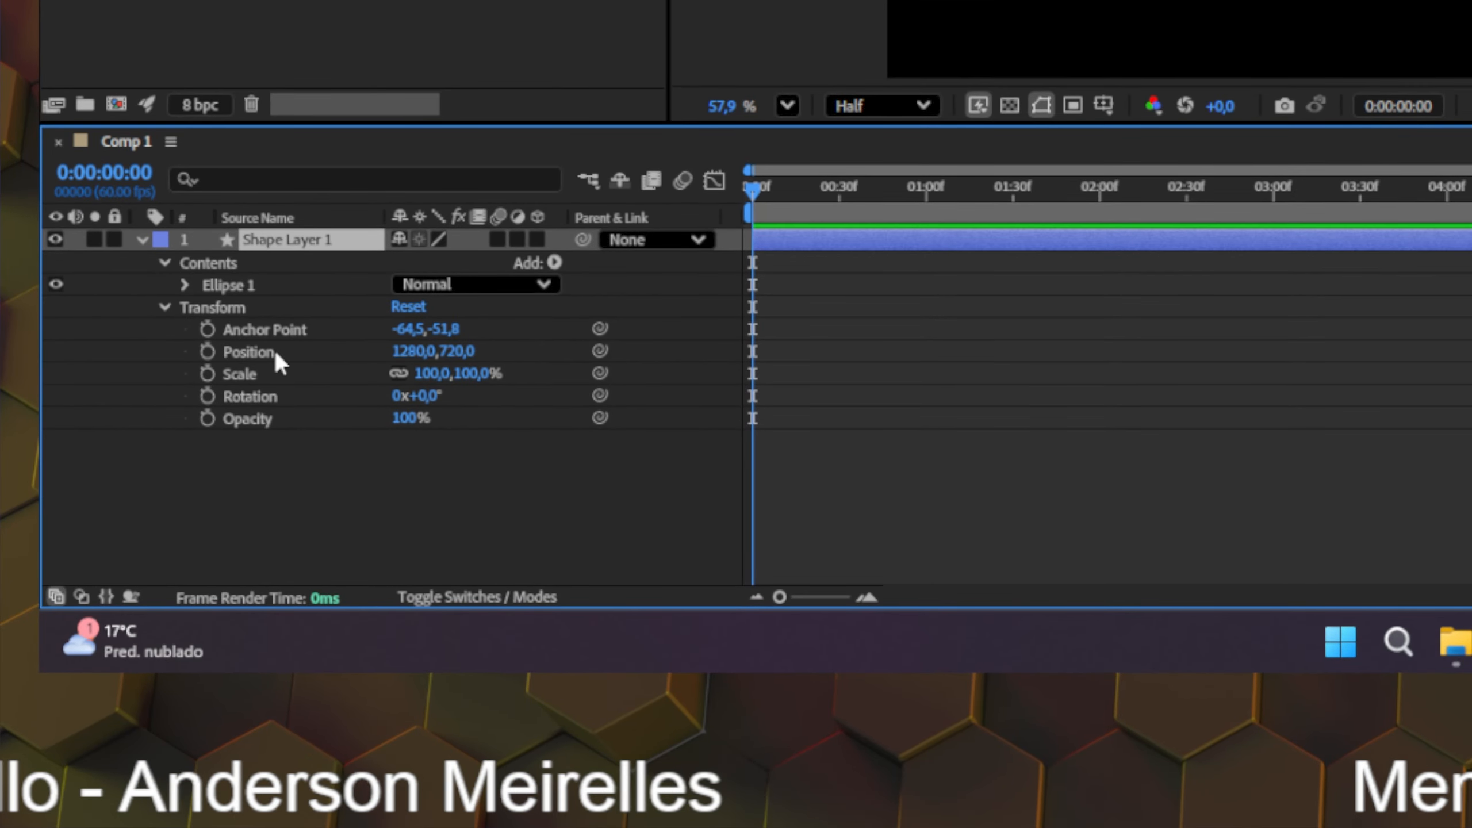
{"action": "left_click", "coordinate": [259, 354]}
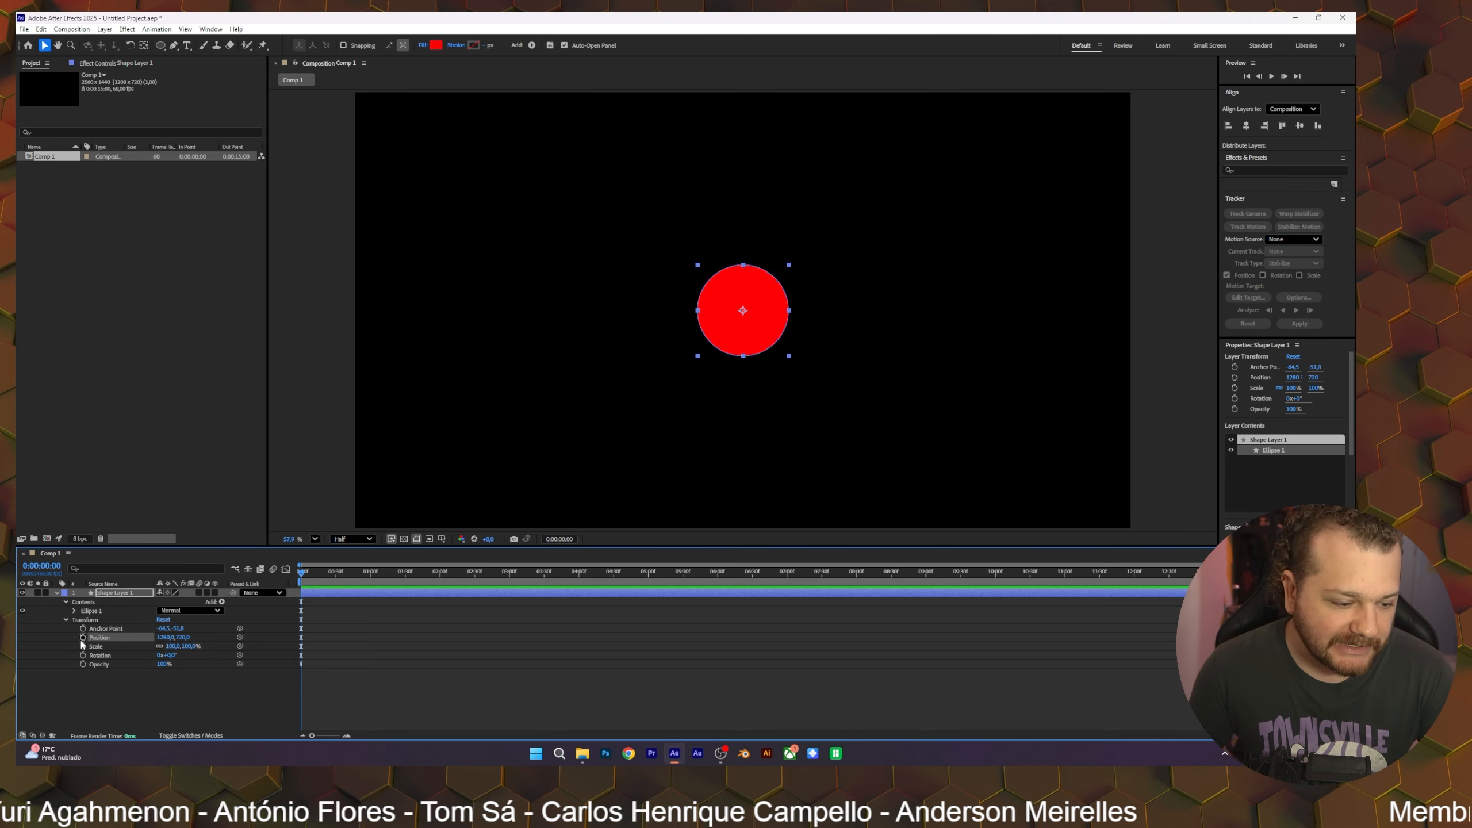
{"action": "left_click", "coordinate": [83, 637]}
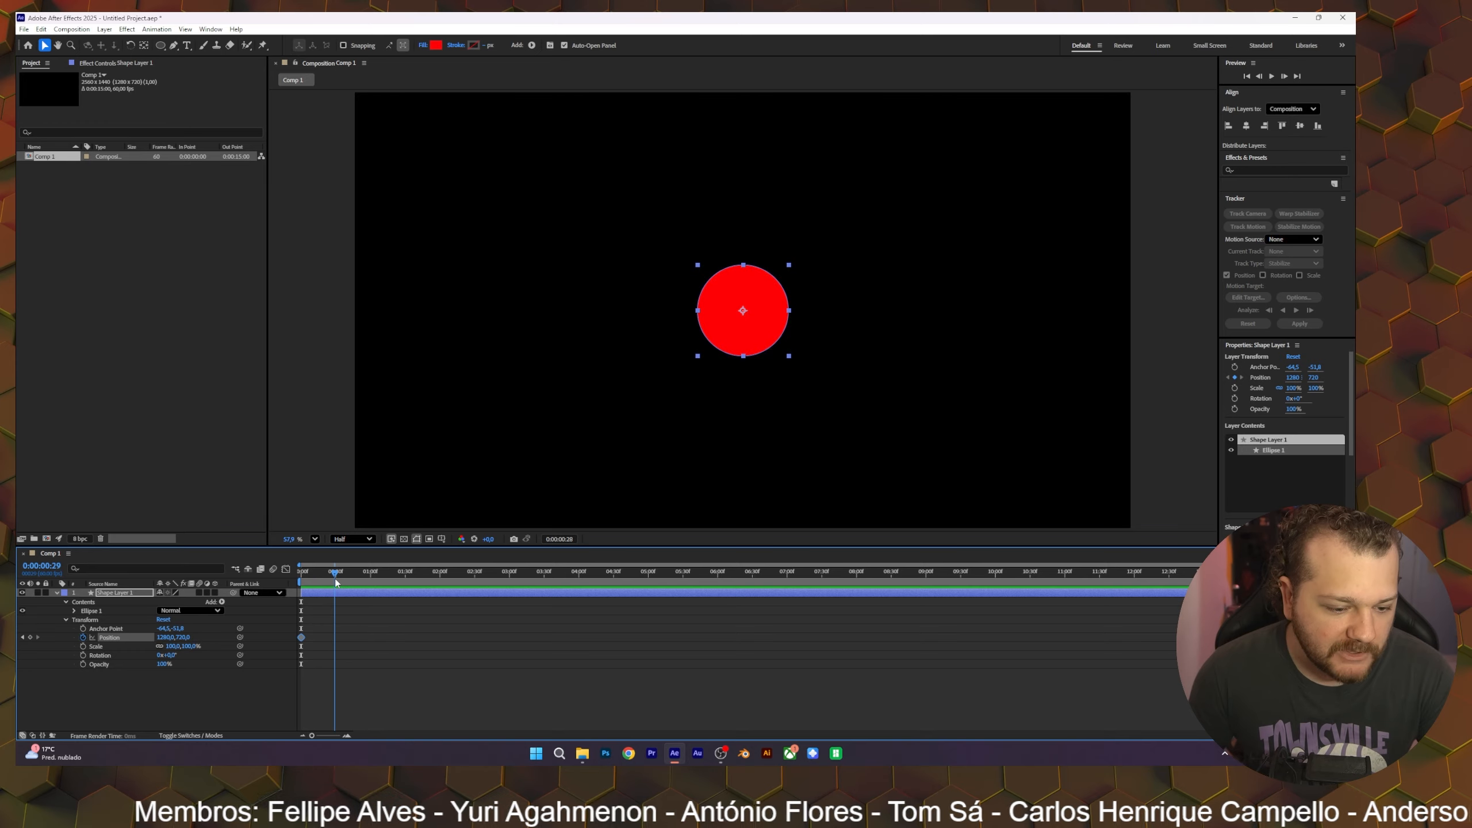
{"action": "left_click_drag", "start_coordinate": [337, 583], "coordinate": [339, 583]}
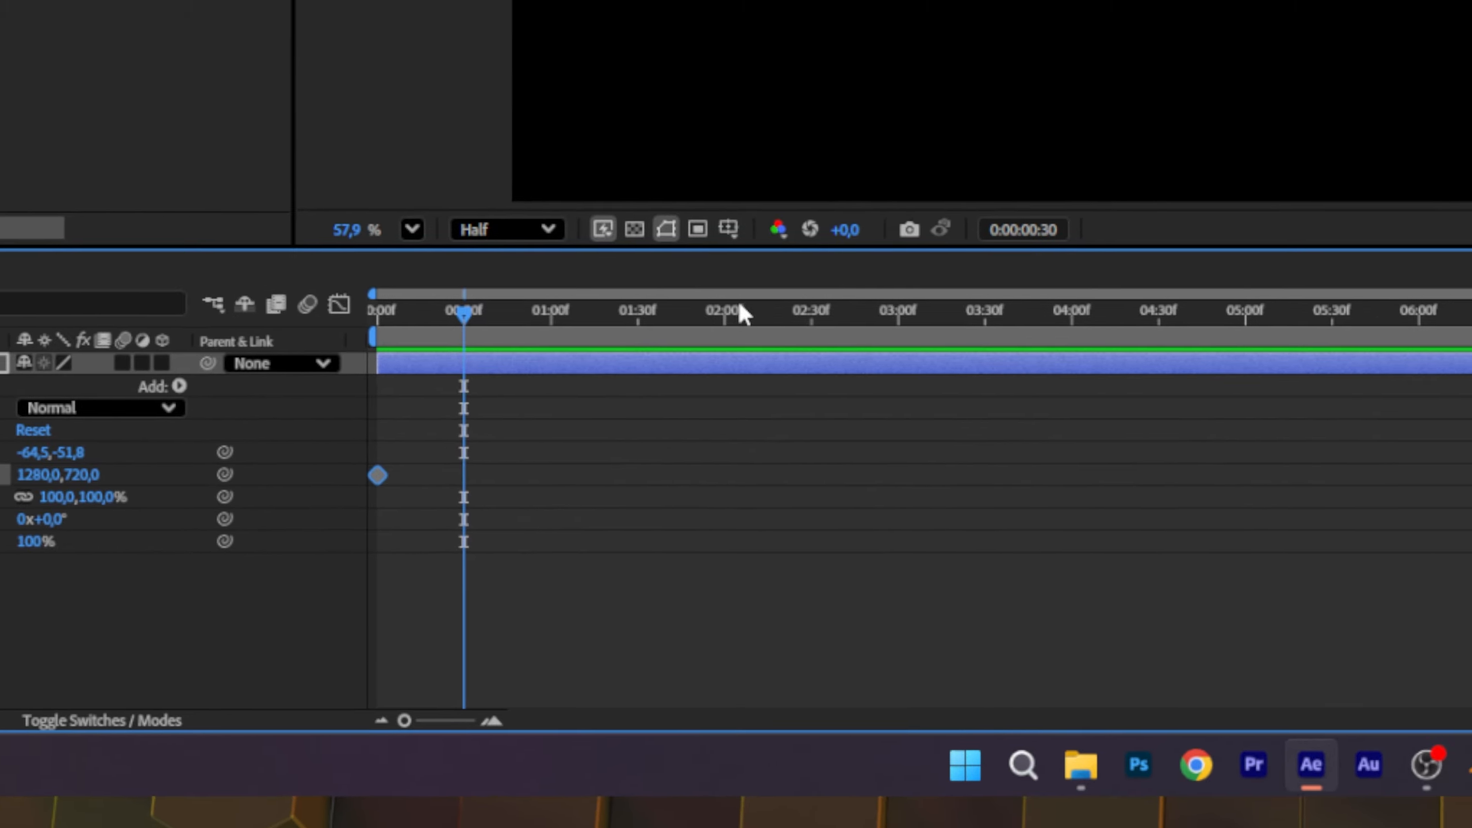
{"action": "left_click_drag", "start_coordinate": [649, 316], "coordinate": [738, 312]}
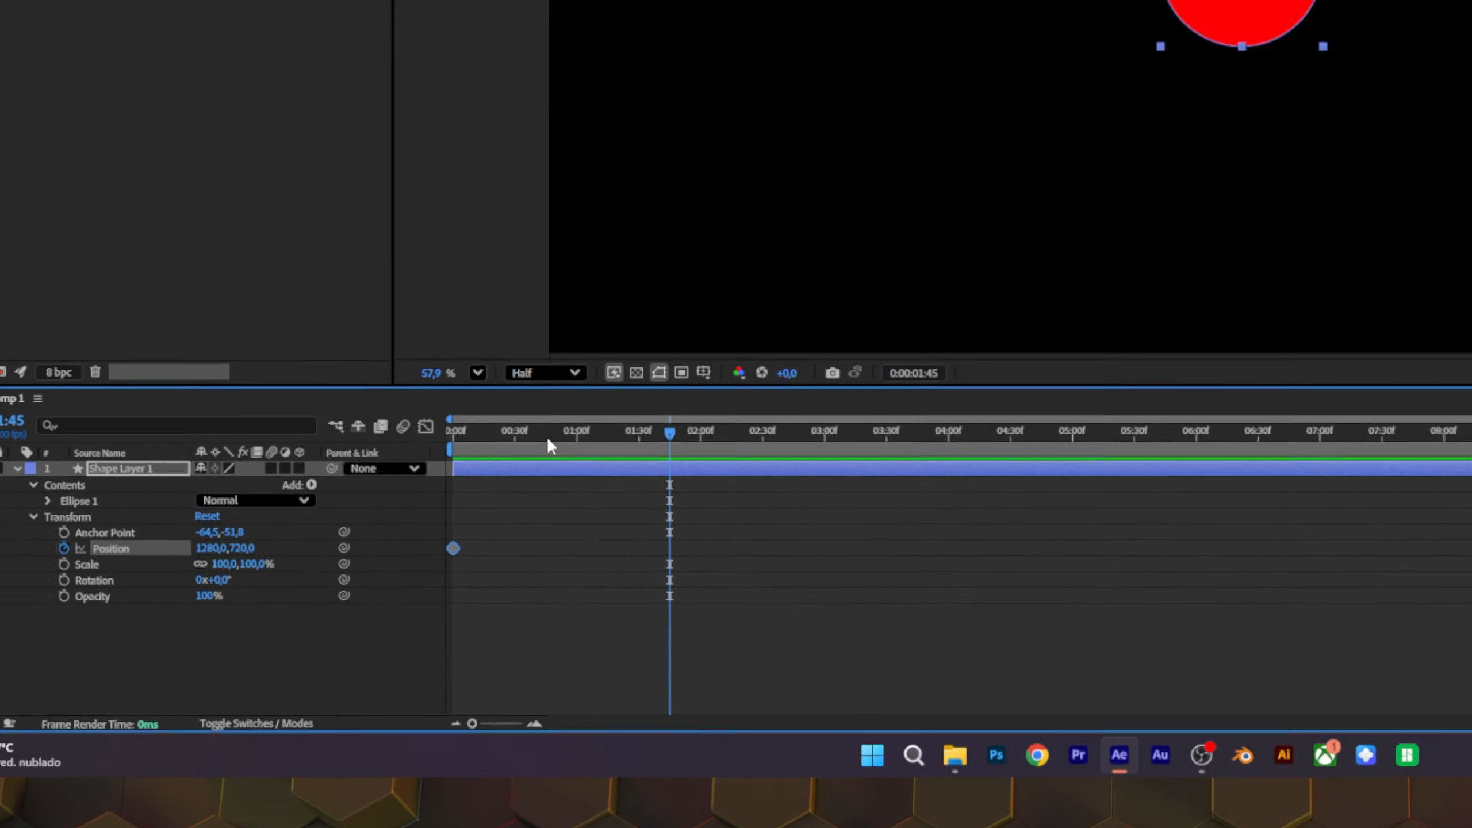
{"action": "left_click_drag", "start_coordinate": [549, 444], "coordinate": [452, 444]}
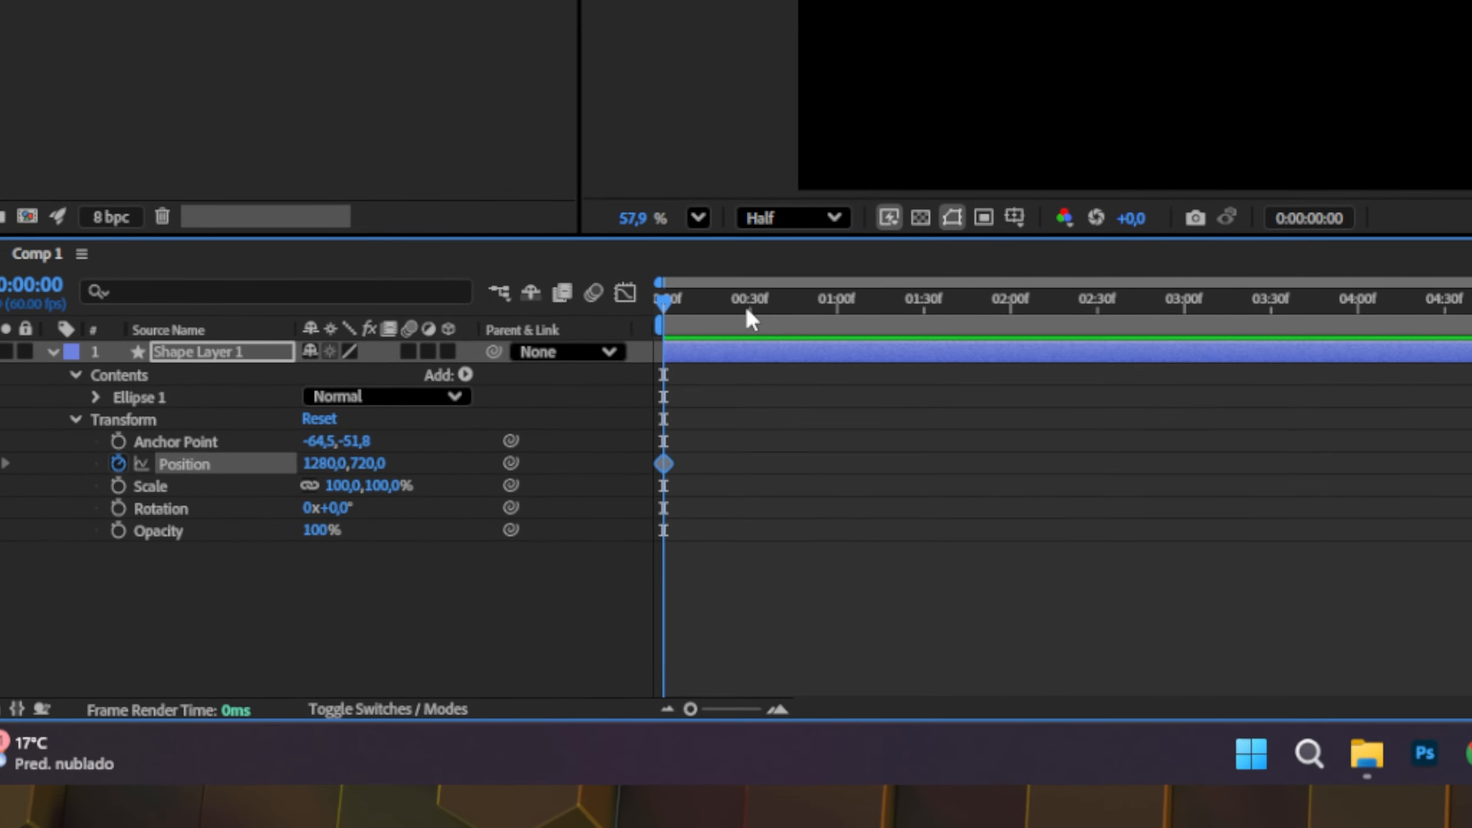
Step: Add a Position keyframe at 0:00:00:31 with the circle moved toward the composition's lower left, at about 686, 1041
{"action": "left_click", "coordinate": [335, 576]}
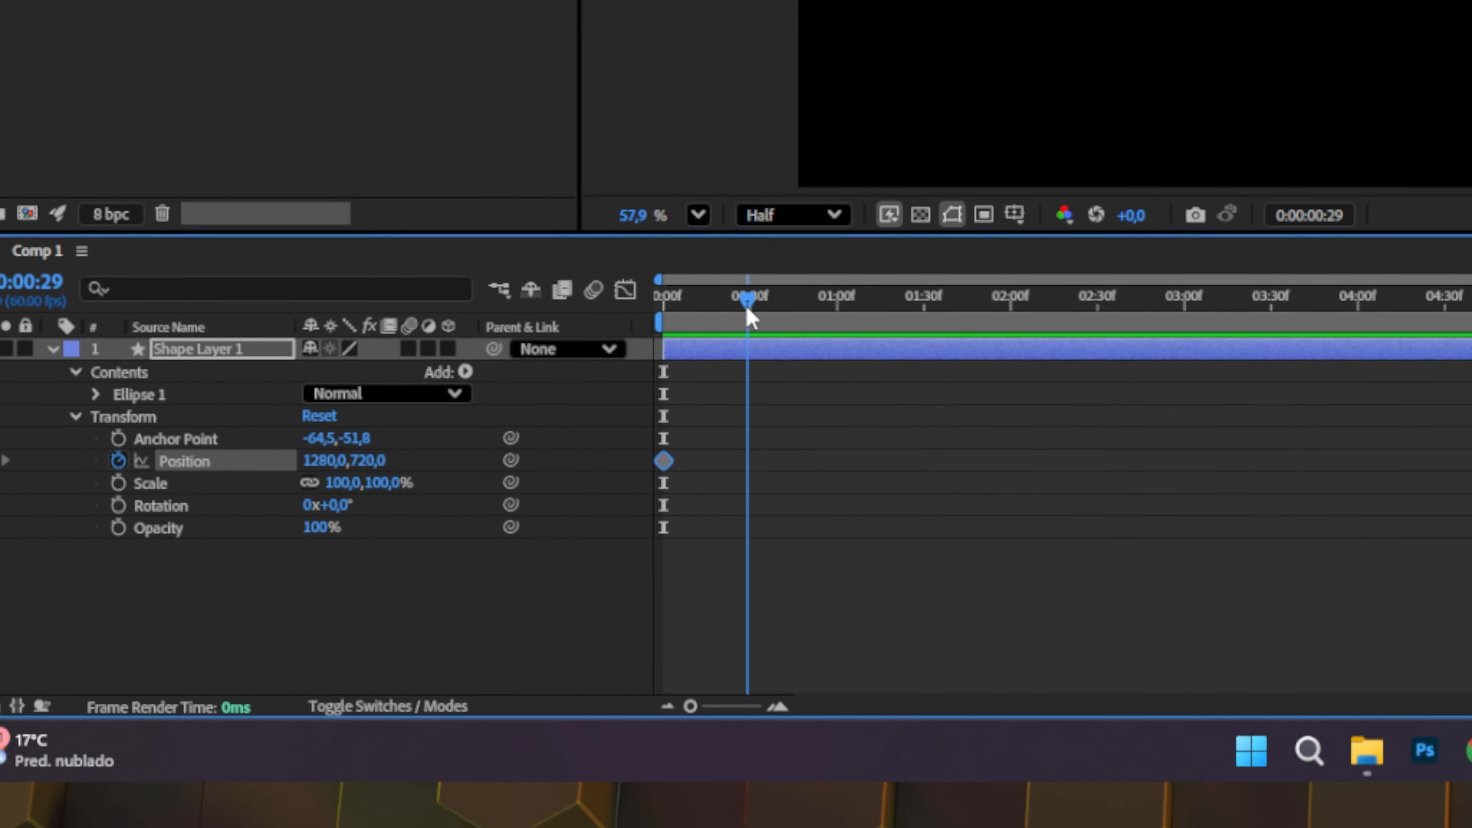
{"action": "key", "text": "Page_Down"}
{"action": "key", "text": "Page_Down"}
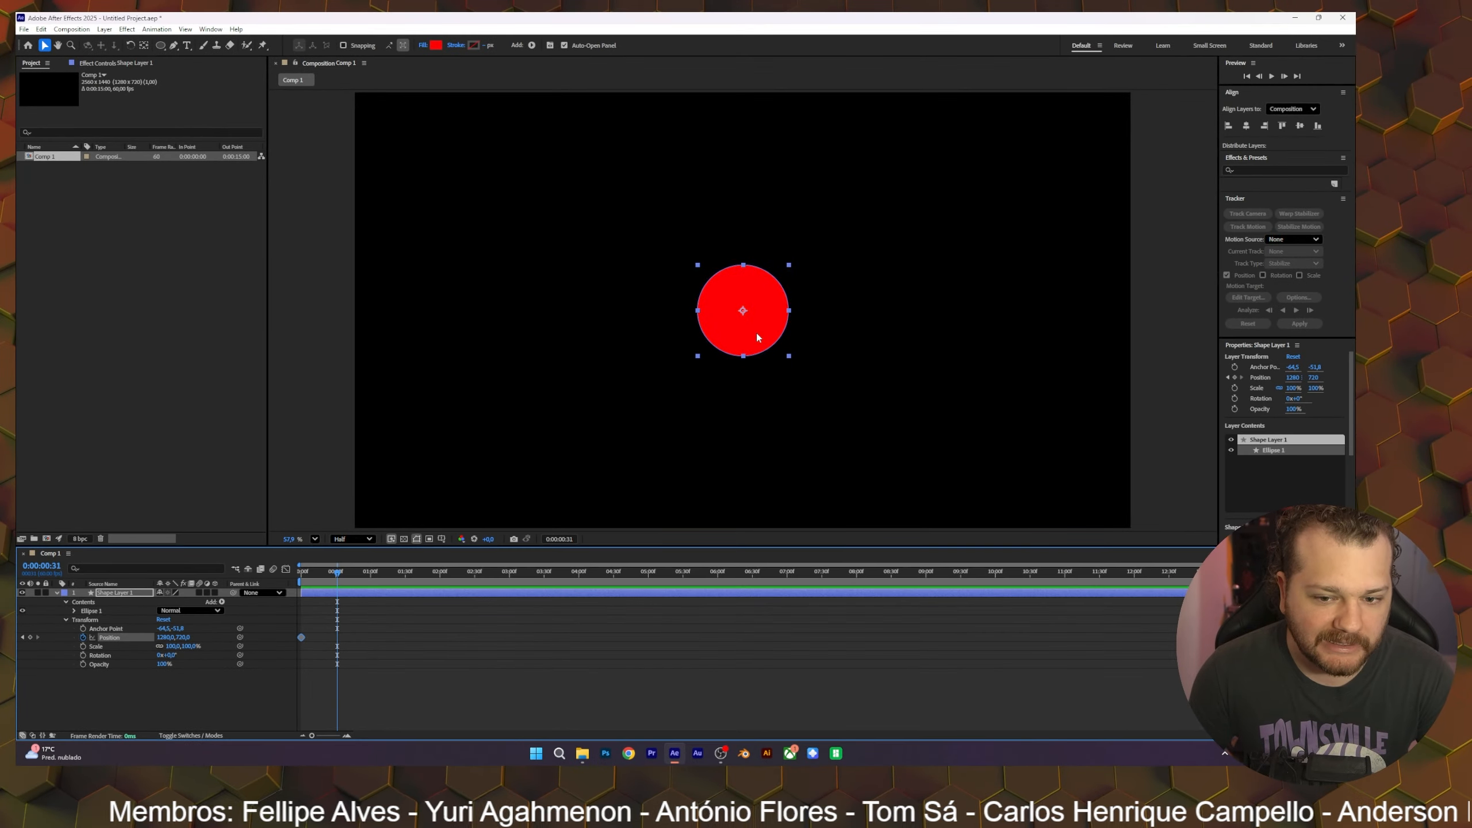
{"action": "left_click_drag", "start_coordinate": [757, 333], "coordinate": [557, 467]}
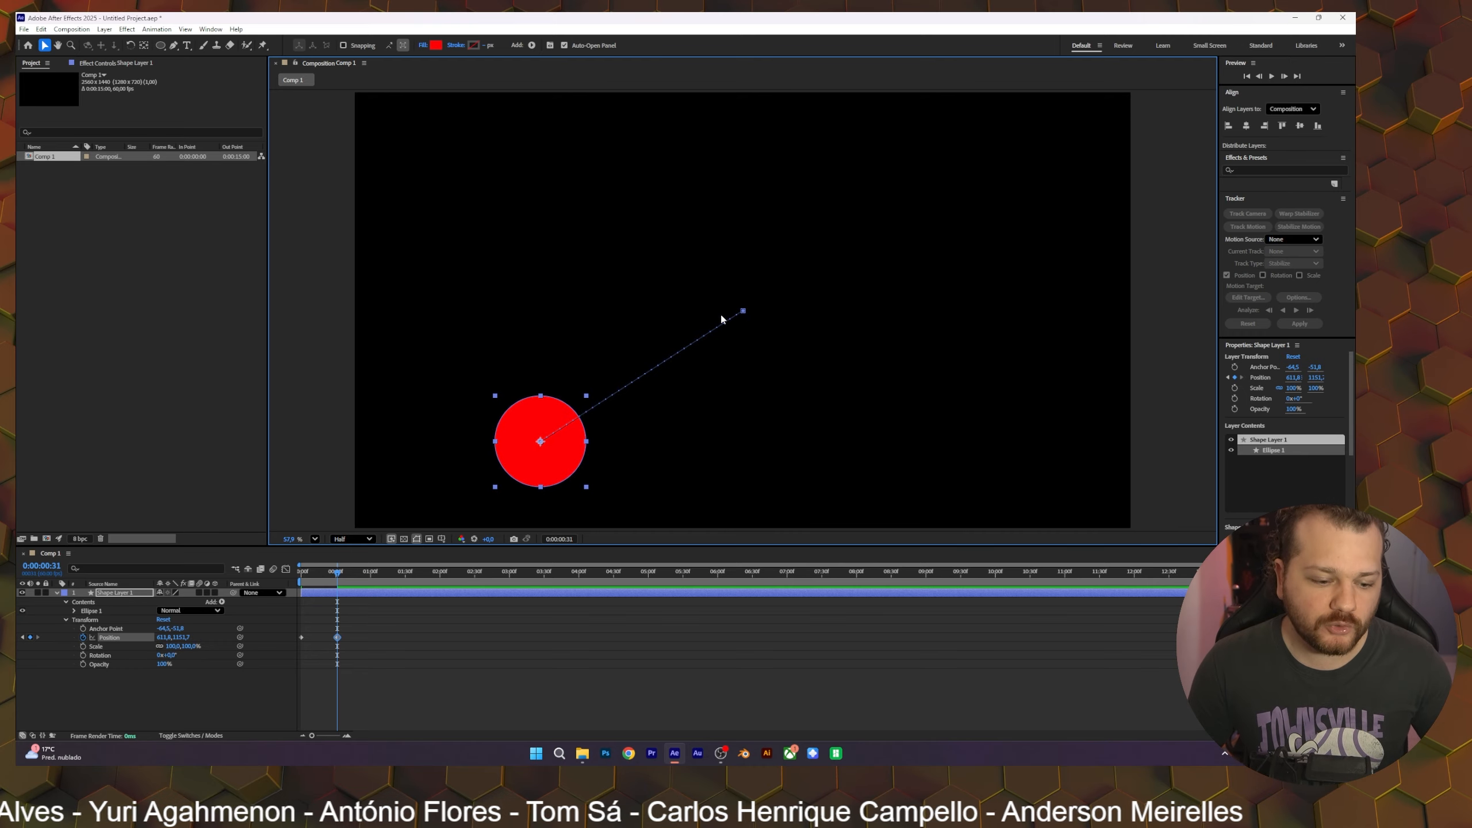
{"action": "mouse_move", "coordinate": [336, 574]}
{"action": "left_mouse_down"}
{"action": "mouse_move", "coordinate": [307, 584]}
{"action": "mouse_move", "coordinate": [334, 594]}
{"action": "left_mouse_up"}
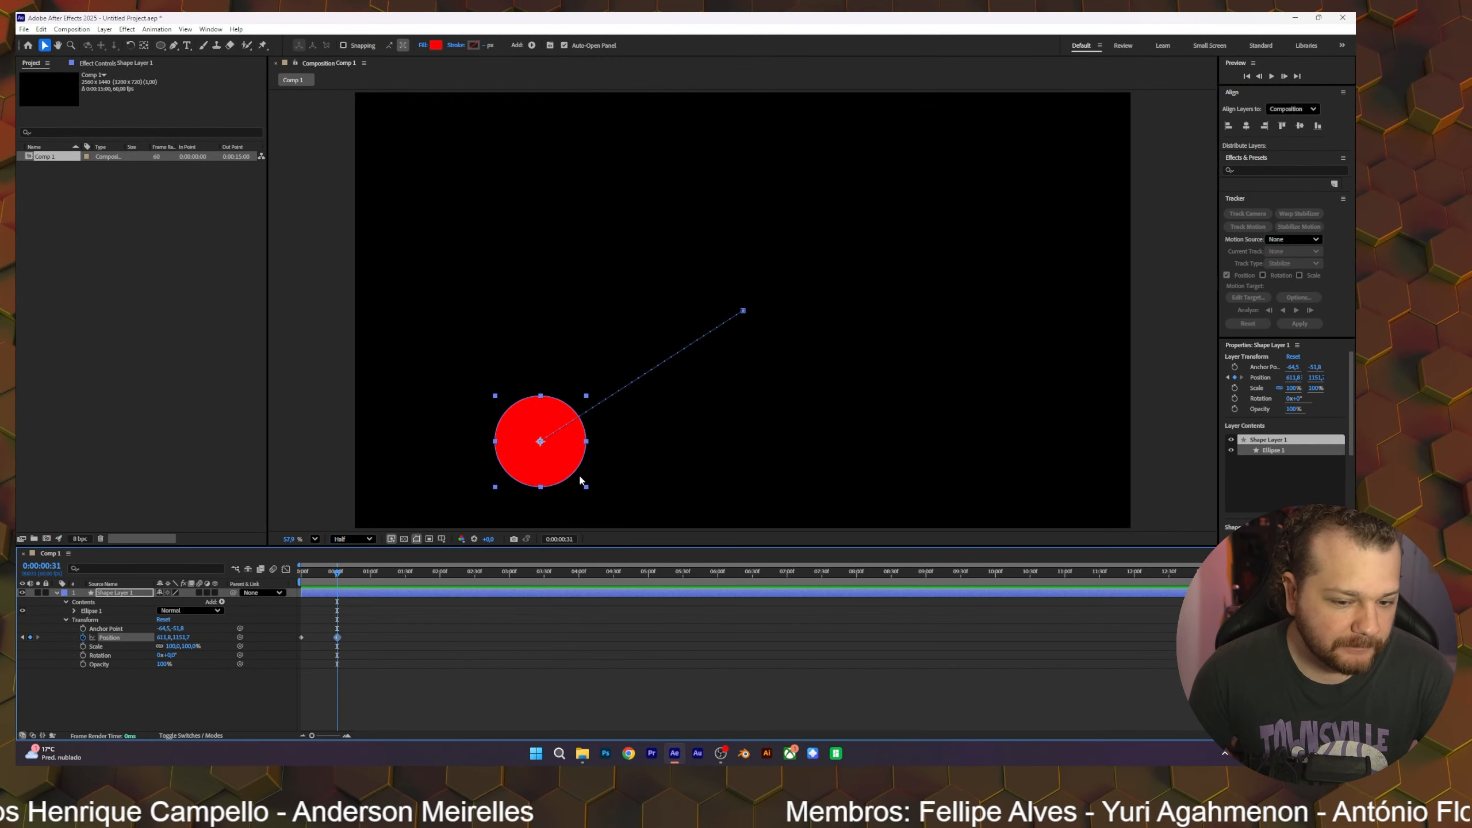
{"action": "left_click_drag", "start_coordinate": [560, 466], "coordinate": [573, 439]}
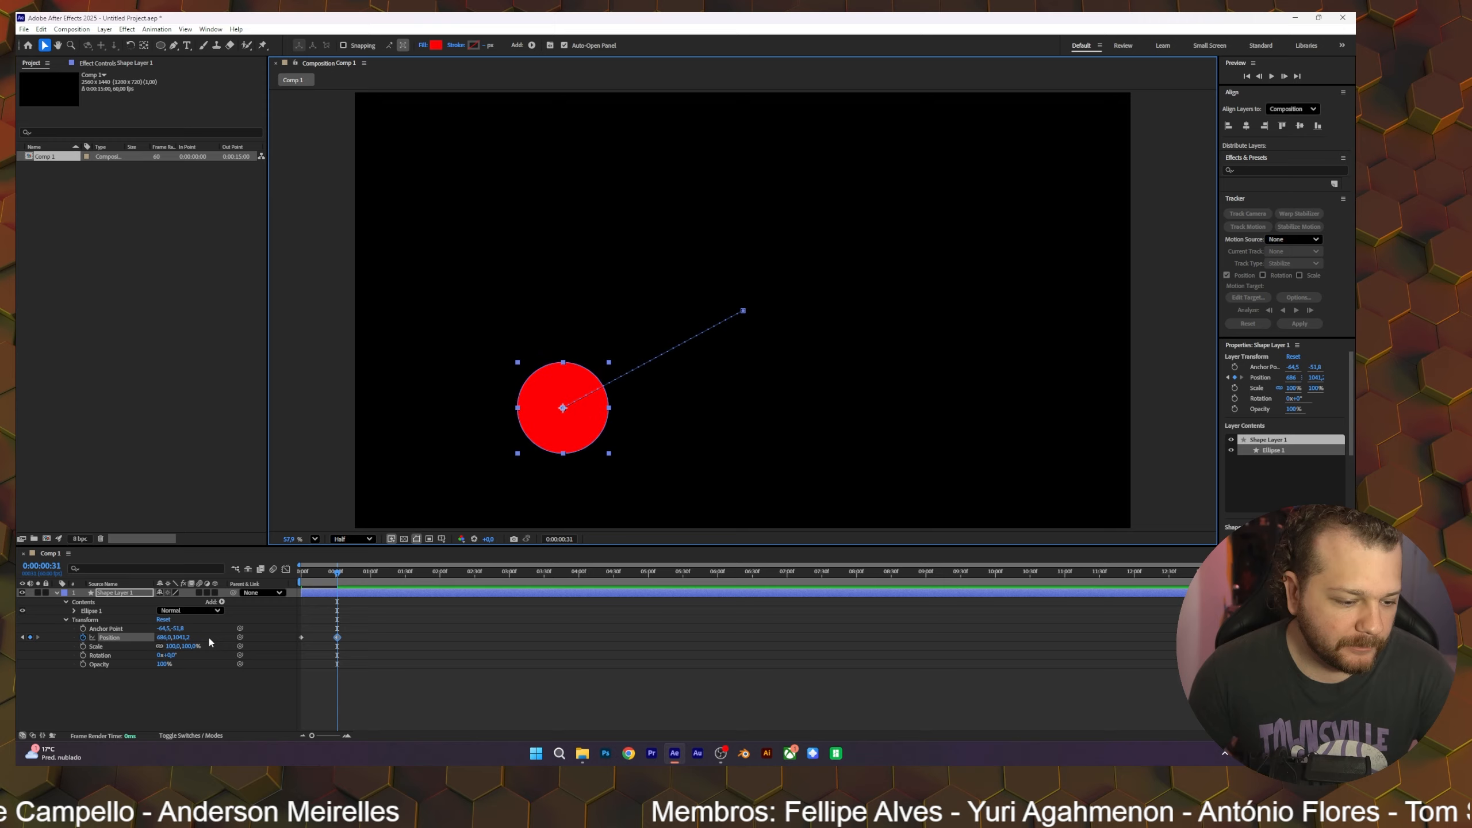
Step: Shift the circle's Position keyframe at 0:00:00:31 to 657, 1103.2 and scrub between the two Position keyframes
{"action": "mouse_move", "coordinate": [180, 637]}
{"action": "left_mouse_down"}
{"action": "mouse_move", "coordinate": [222, 634]}
{"action": "mouse_move", "coordinate": [156, 641]}
{"action": "mouse_move", "coordinate": [232, 643]}
{"action": "mouse_move", "coordinate": [154, 652]}
{"action": "mouse_move", "coordinate": [172, 666]}
{"action": "left_mouse_up"}
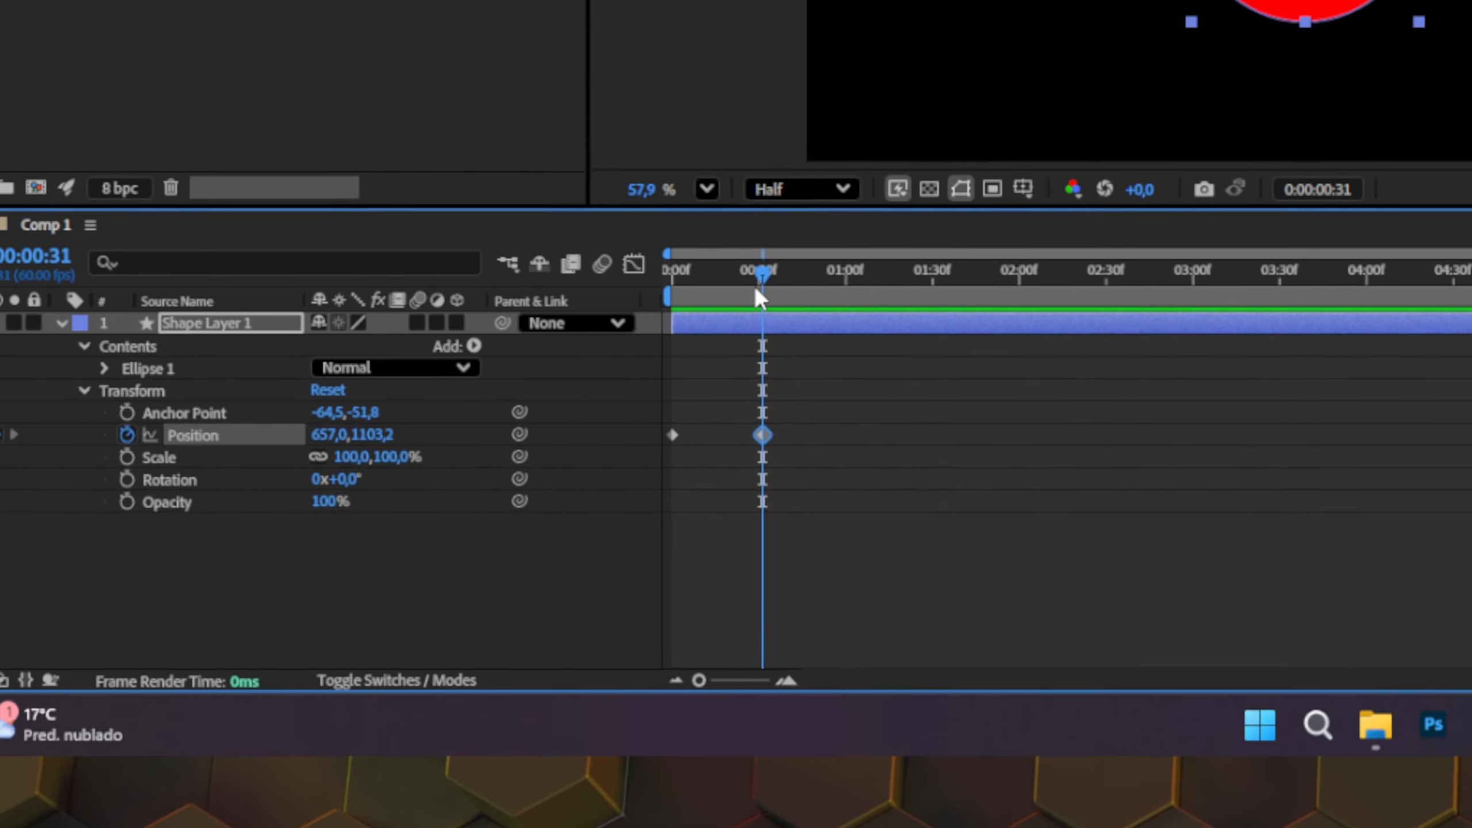
{"action": "left_click_drag", "start_coordinate": [783, 223], "coordinate": [747, 307]}
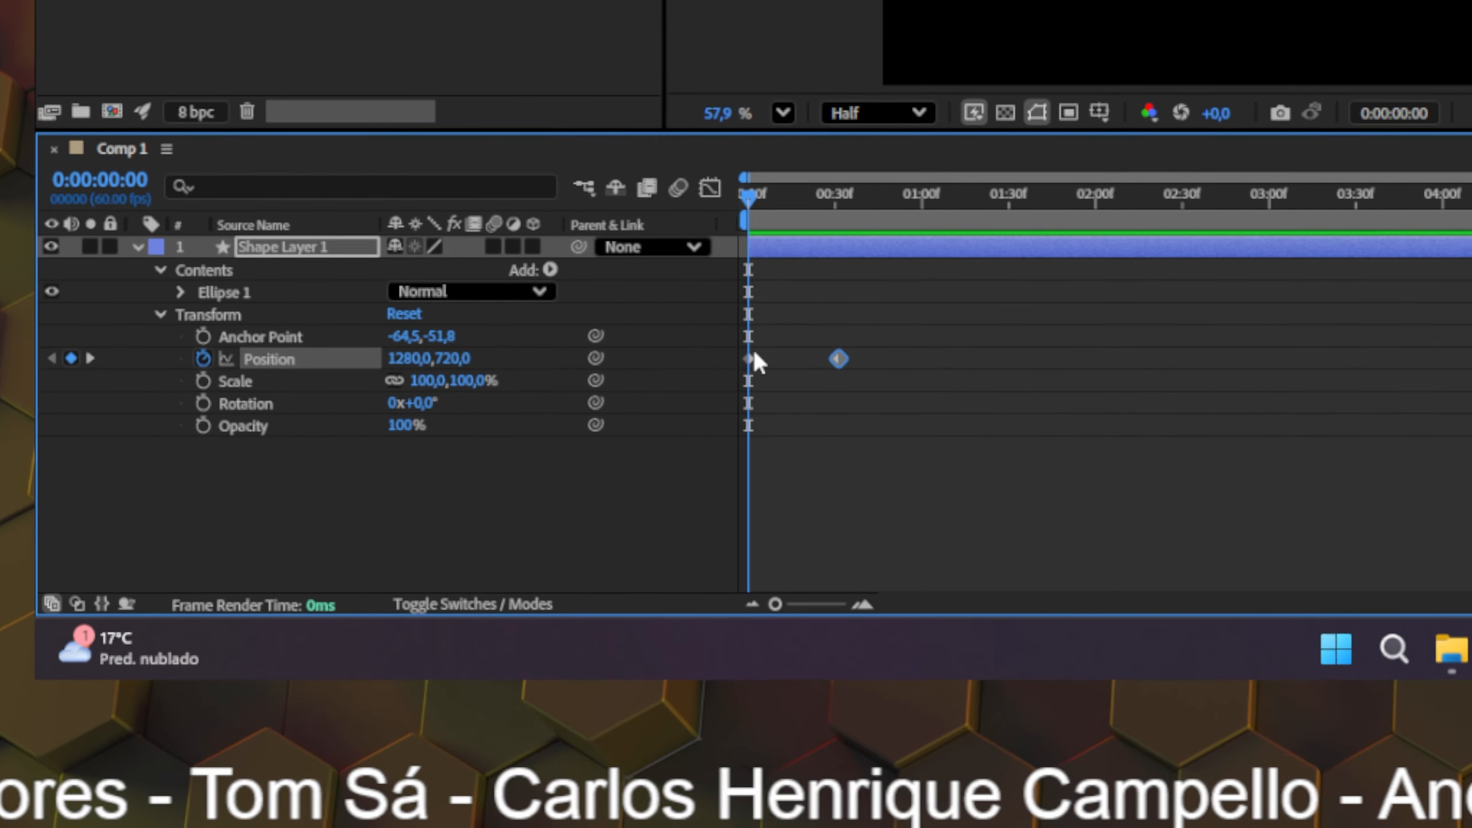
{"action": "left_click", "coordinate": [752, 385]}
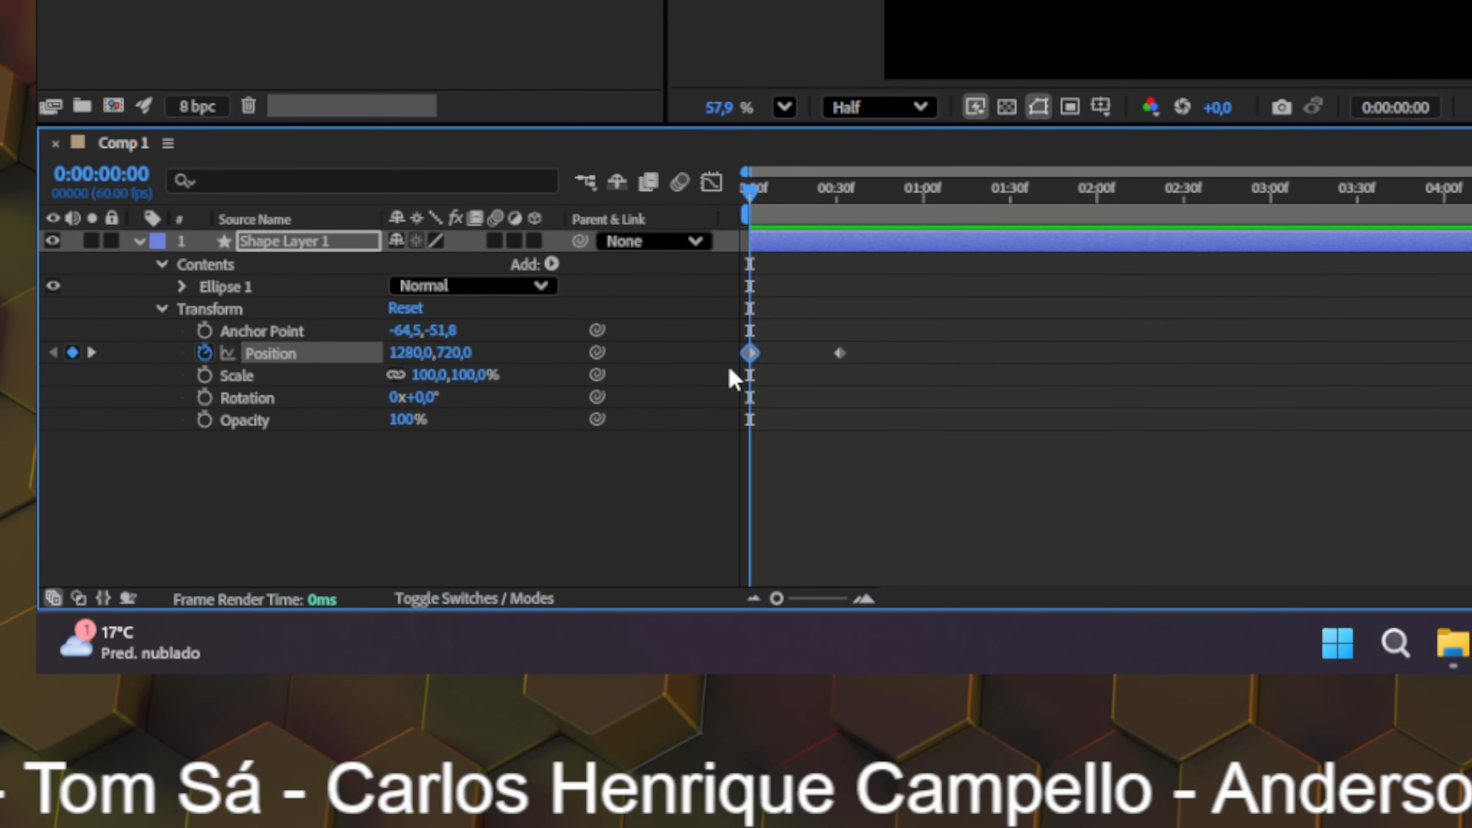
{"action": "left_click_drag", "start_coordinate": [753, 189], "coordinate": [832, 226]}
{"action": "left_click", "coordinate": [727, 392]}
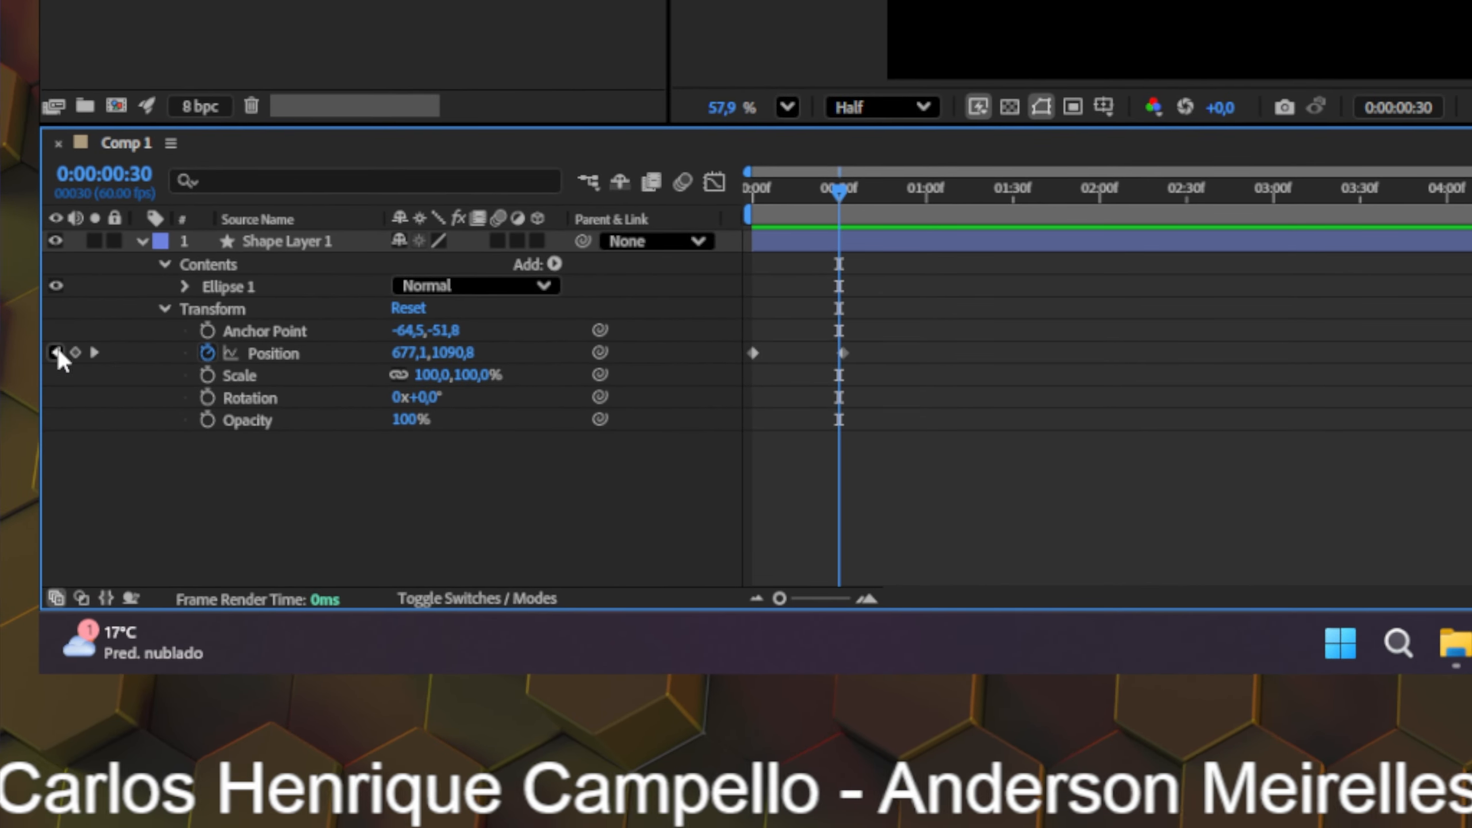
Step: Return to the first Position keyframe at 0:00:00:00, try shifting the circle slightly, and undo that shift
{"action": "left_click", "coordinate": [56, 352]}
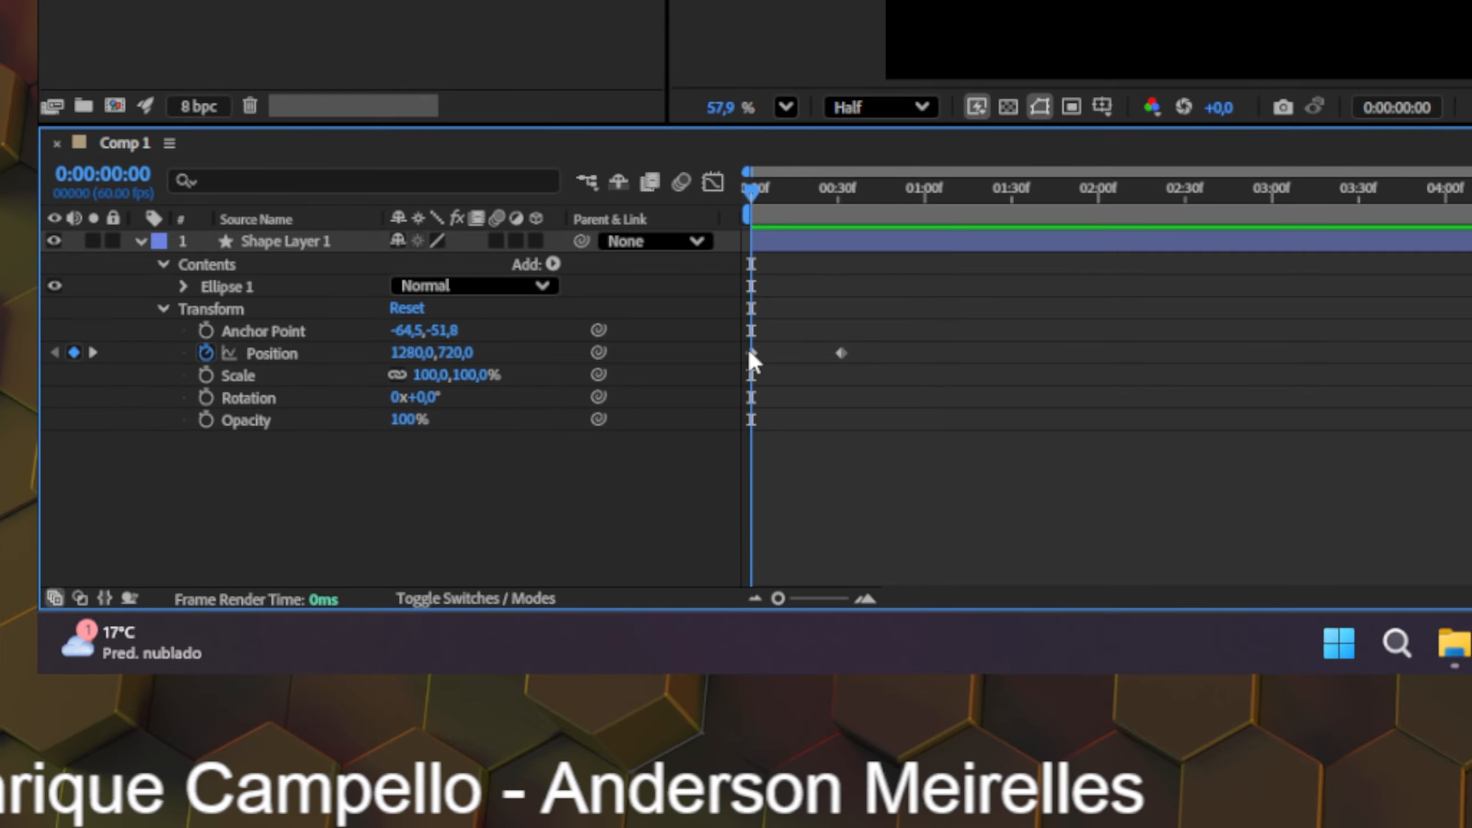
{"action": "mouse_move", "coordinate": [752, 355]}
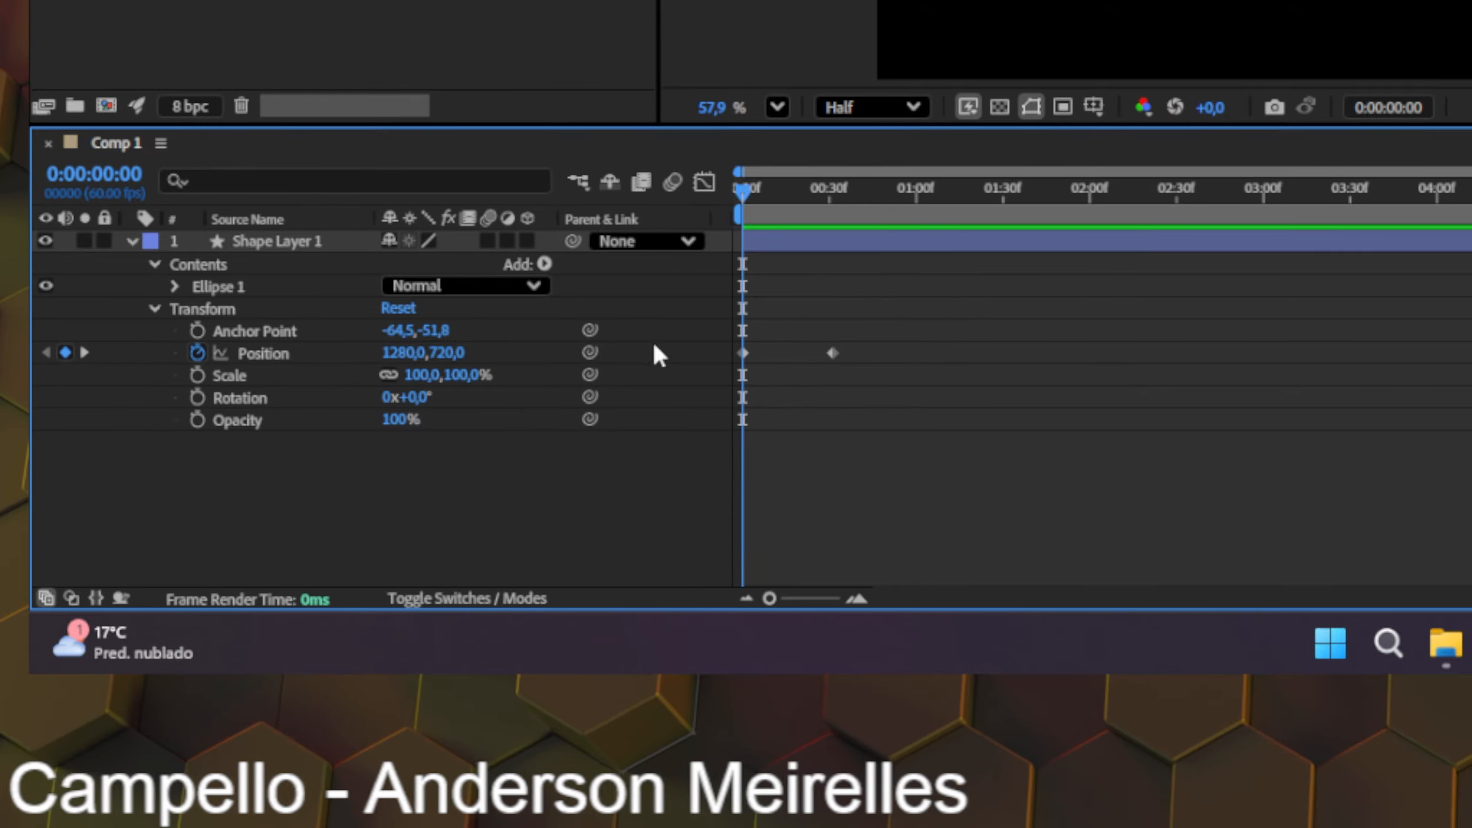
{"action": "left_click", "coordinate": [274, 354]}
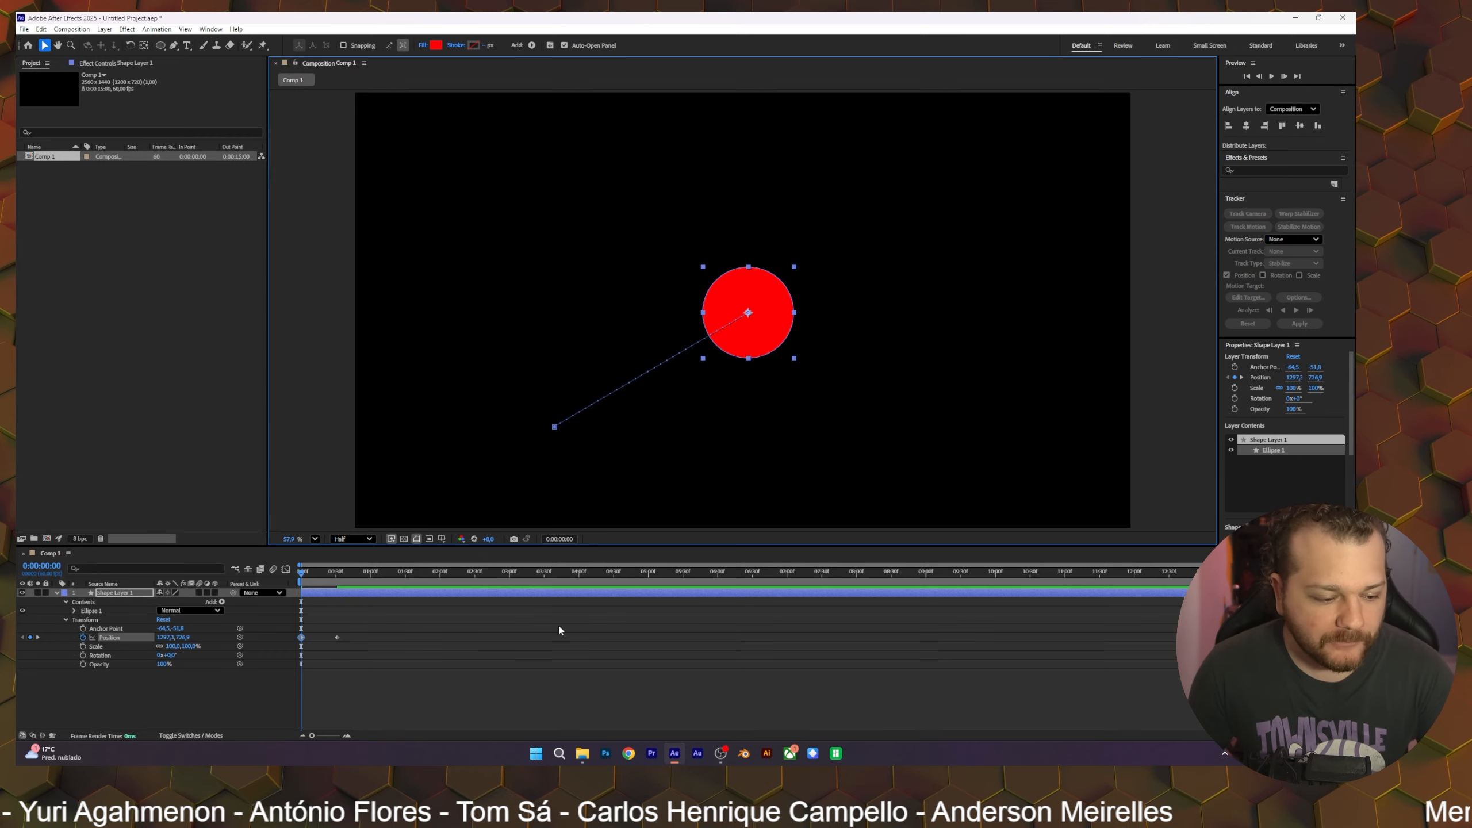
{"action": "key", "text": "ctrl+Home"}
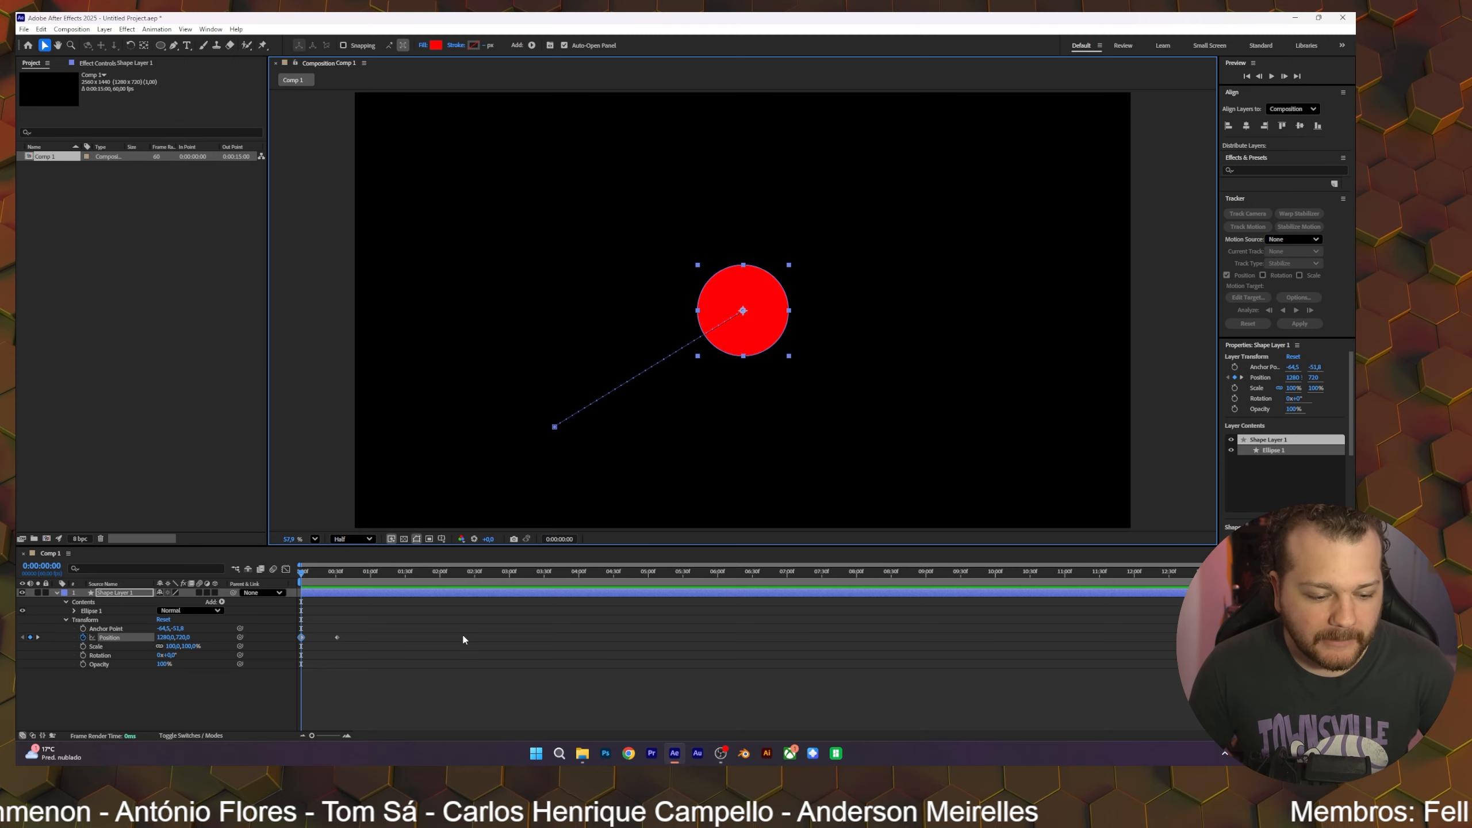
Step: At the 0:00:00:31 keyframe, set the circle's Position X to 0 and bring it back to 1280
{"action": "left_click", "coordinate": [38, 637]}
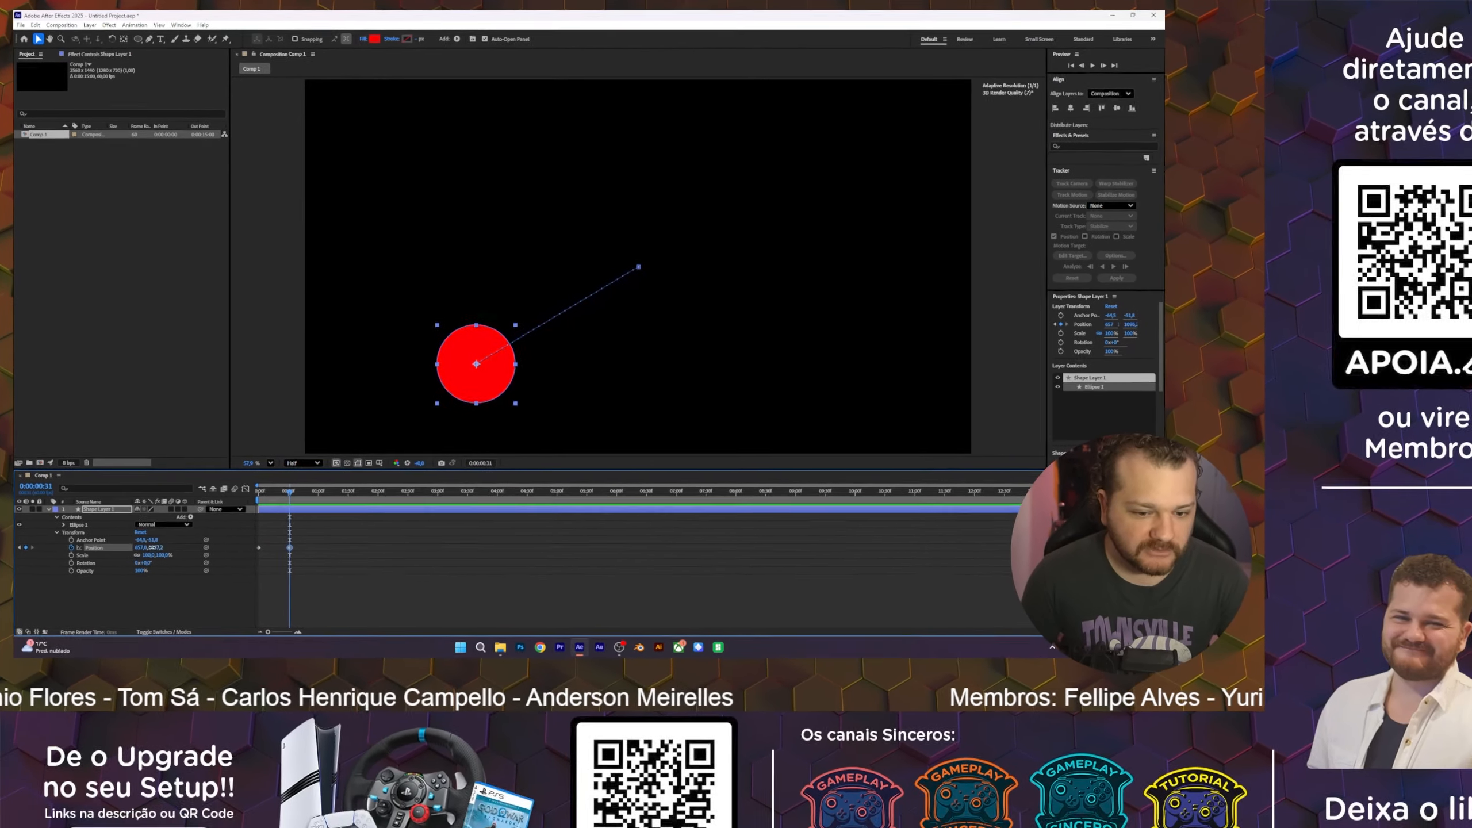
{"action": "left_click_drag", "start_coordinate": [152, 548], "coordinate": [161, 548]}
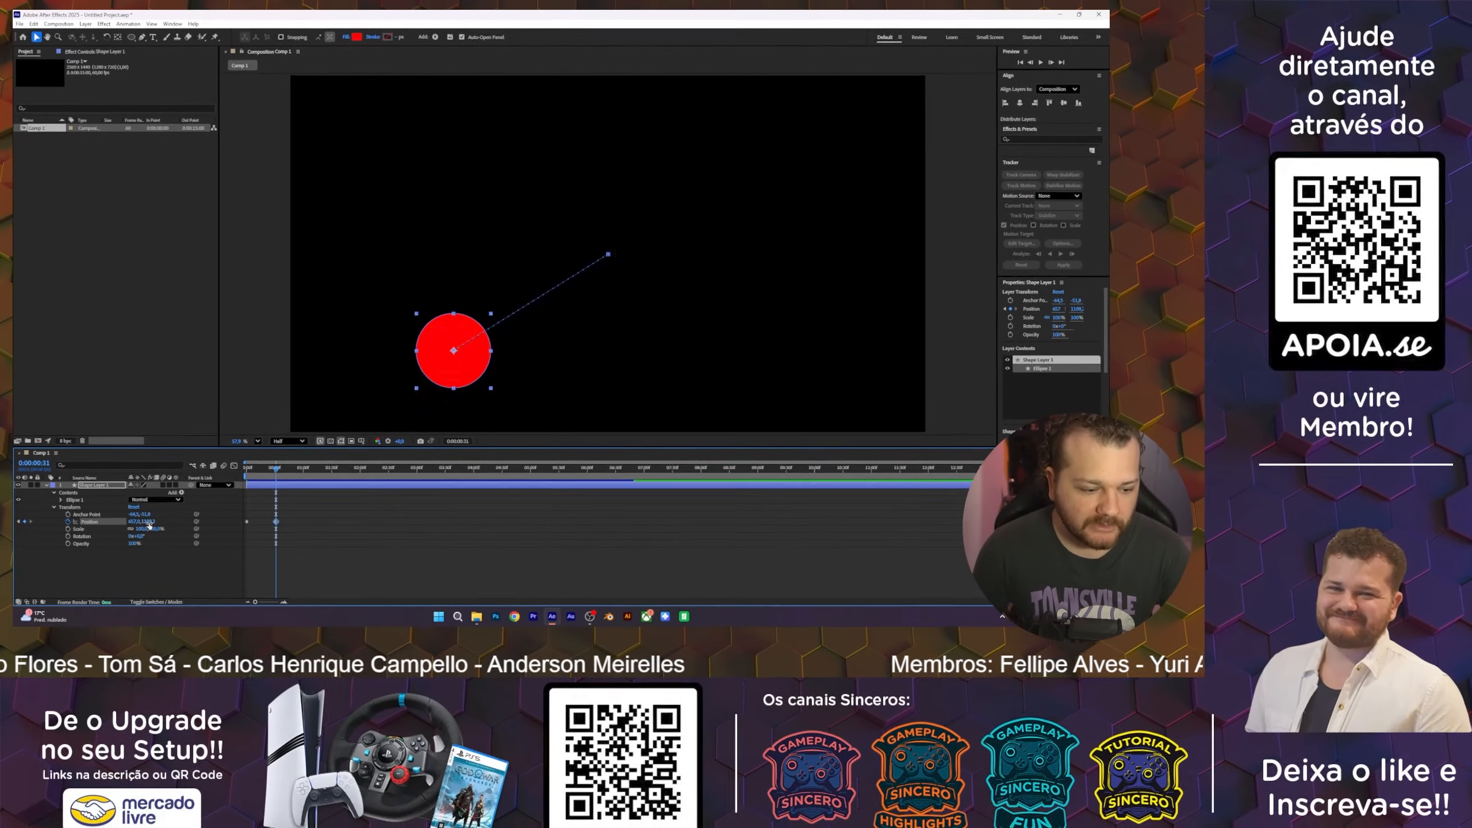
{"action": "left_click", "coordinate": [141, 547]}
{"action": "type", "text": "0"}
{"action": "key", "text": "Return"}
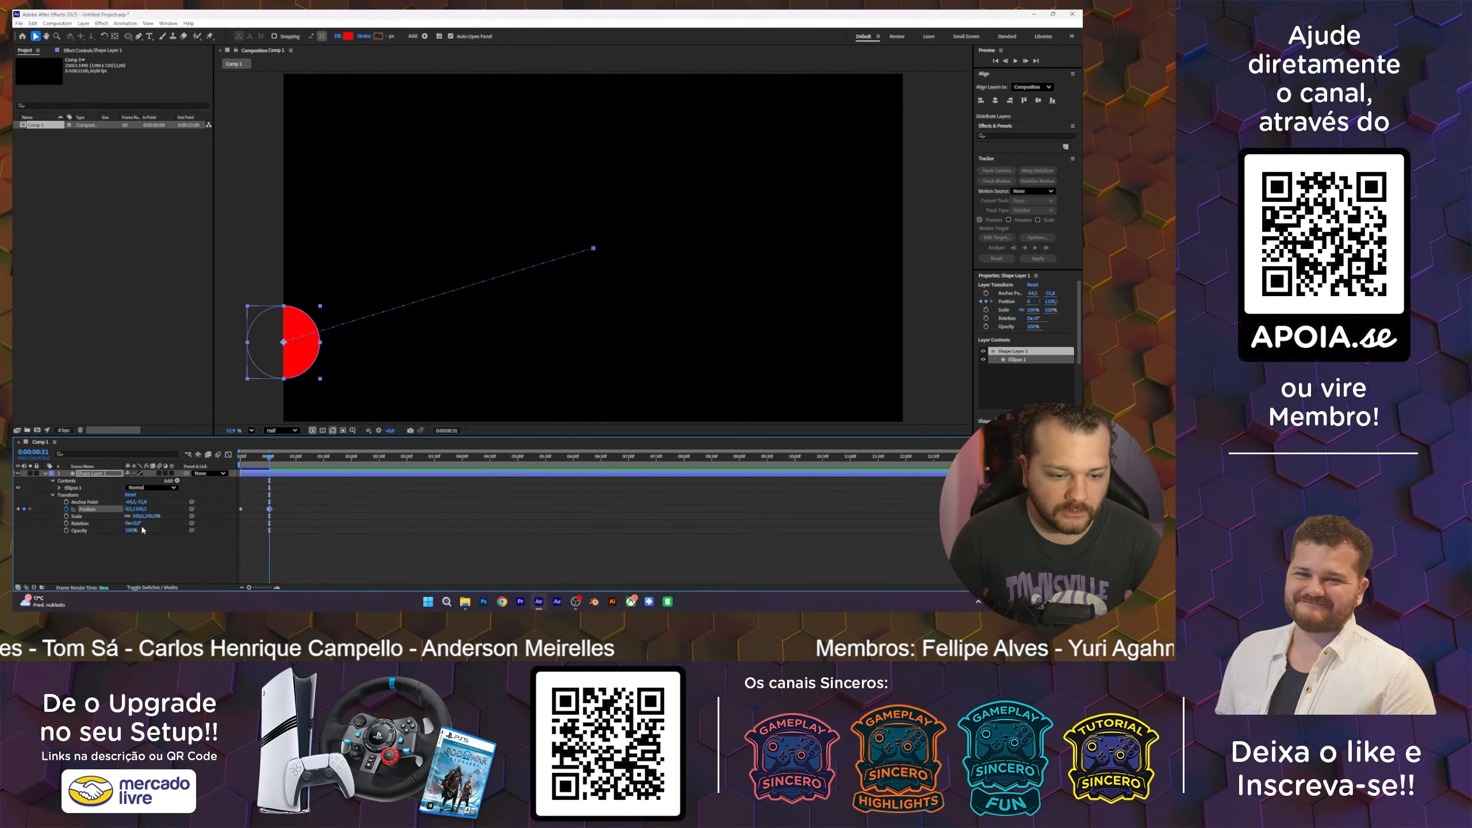
{"action": "left_click_drag", "start_coordinate": [130, 510], "coordinate": [672, 518]}
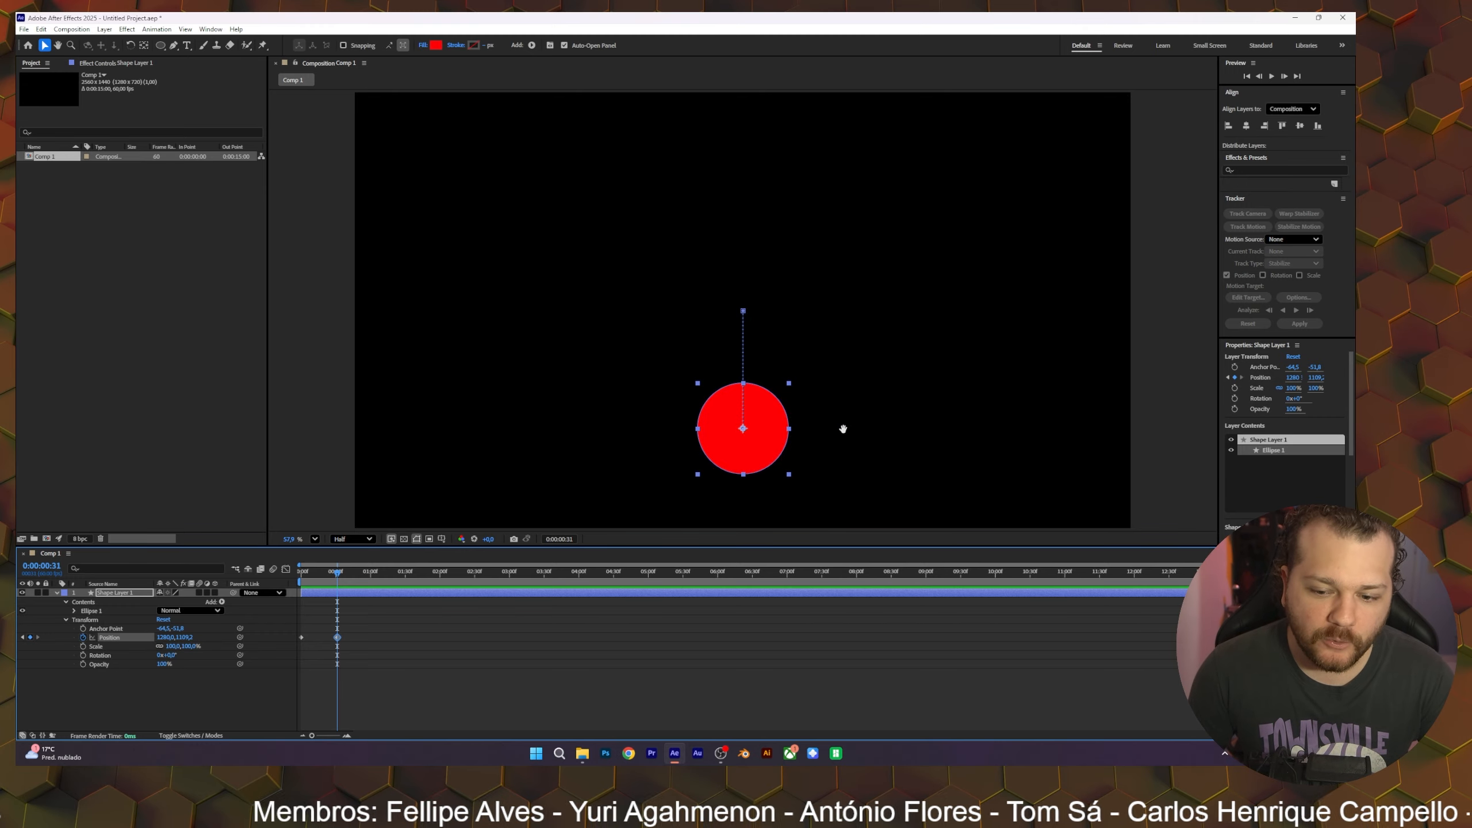
Step: At 0:00:00:31, try the circle further left, and place it centred on the composition's bottom edge at 1280, 1290.2
{"action": "left_click_drag", "start_coordinate": [843, 429], "coordinate": [799, 372]}
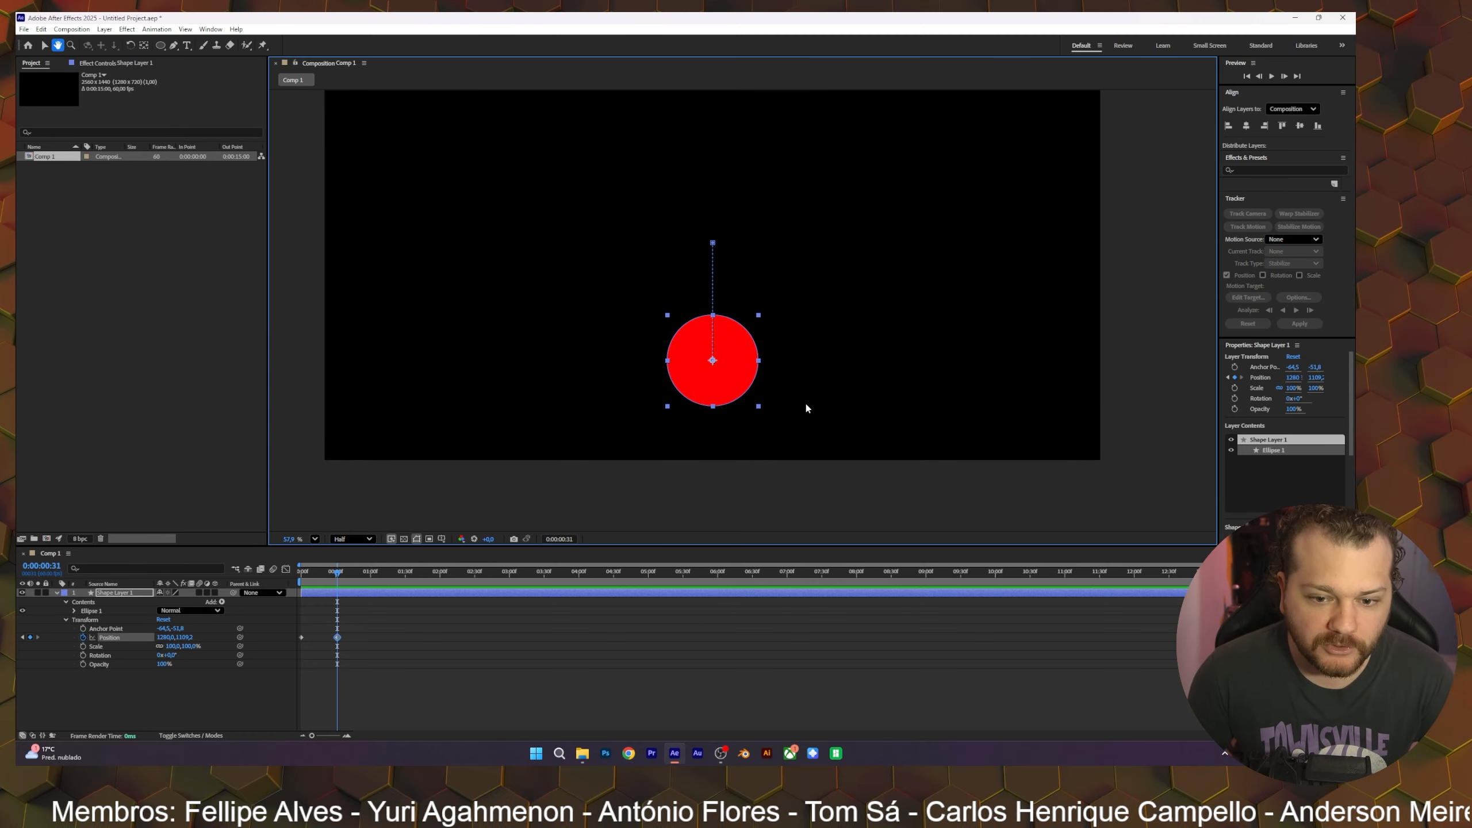
{"action": "key", "text": "space"}
{"action": "scroll", "coordinate": [744, 435], "scroll_direction": "up", "scroll_amount": 2}
{"action": "left_click_drag", "start_coordinate": [745, 449], "coordinate": [787, 377]}
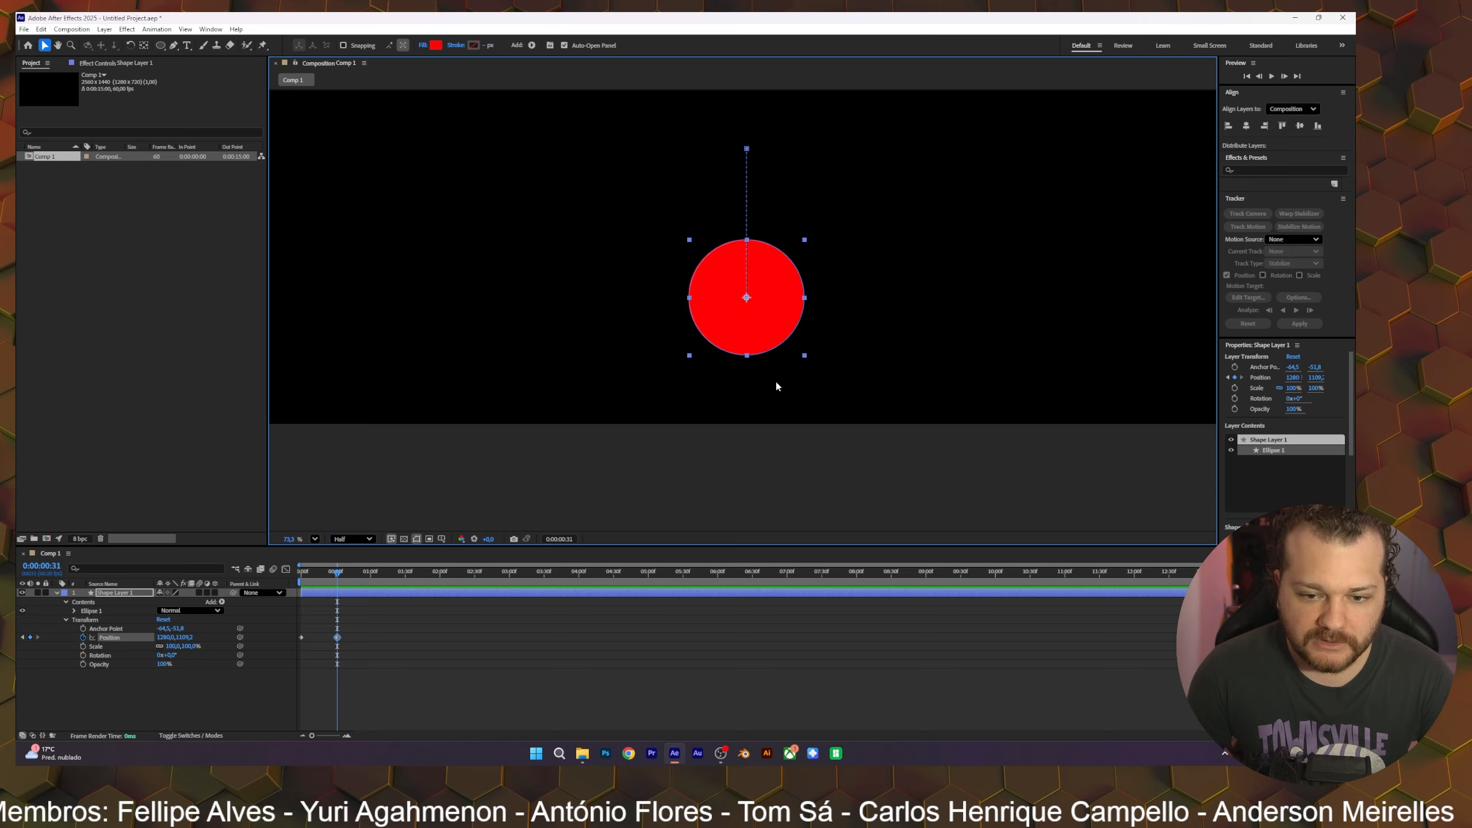
{"action": "scroll", "coordinate": [772, 406], "scroll_direction": "down", "scroll_amount": 3}
{"action": "scroll", "coordinate": [767, 408], "scroll_direction": "up", "scroll_amount": 3}
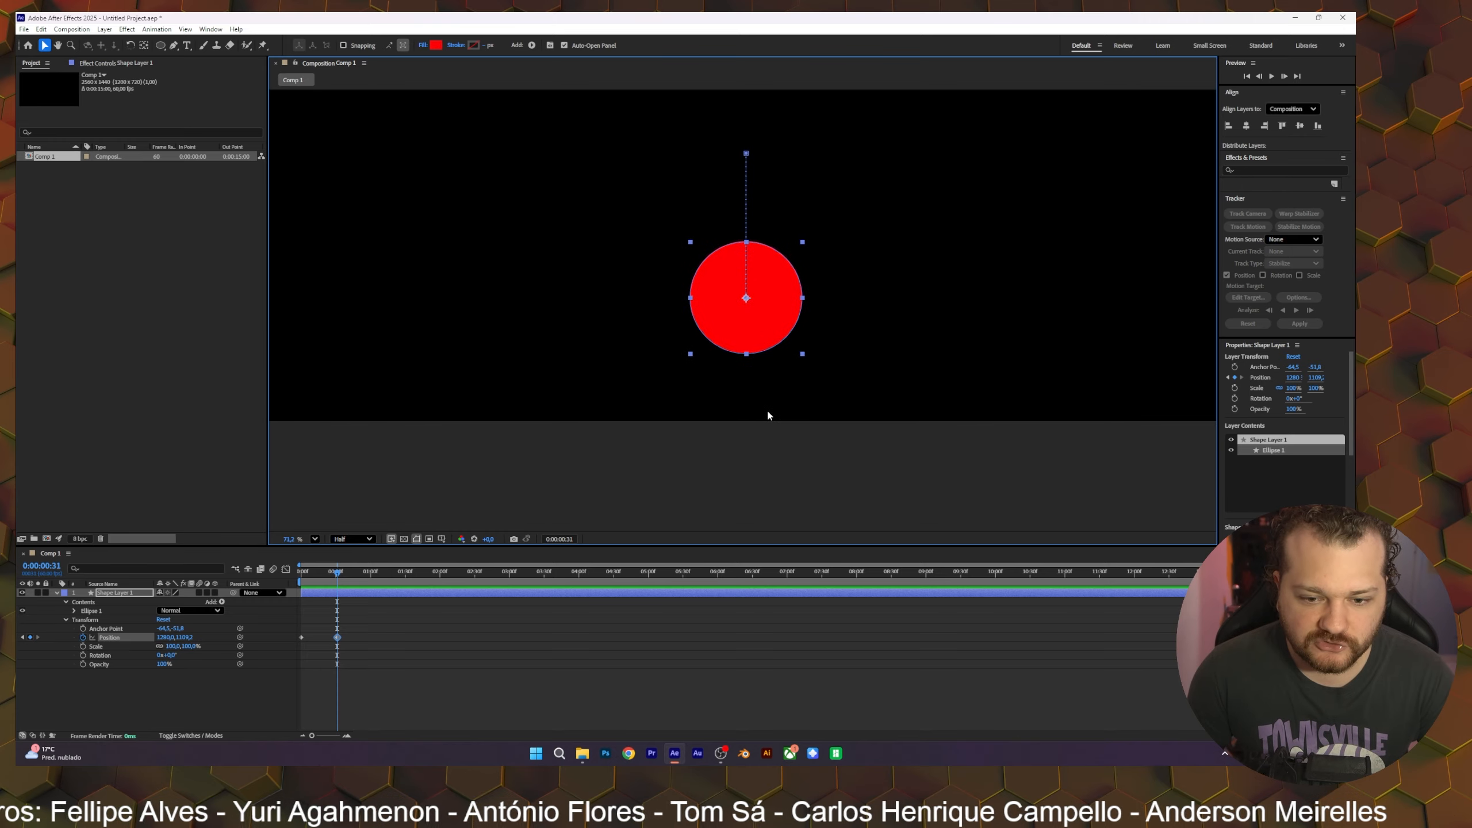
{"action": "scroll", "coordinate": [766, 412], "scroll_direction": "up", "scroll_amount": 1}
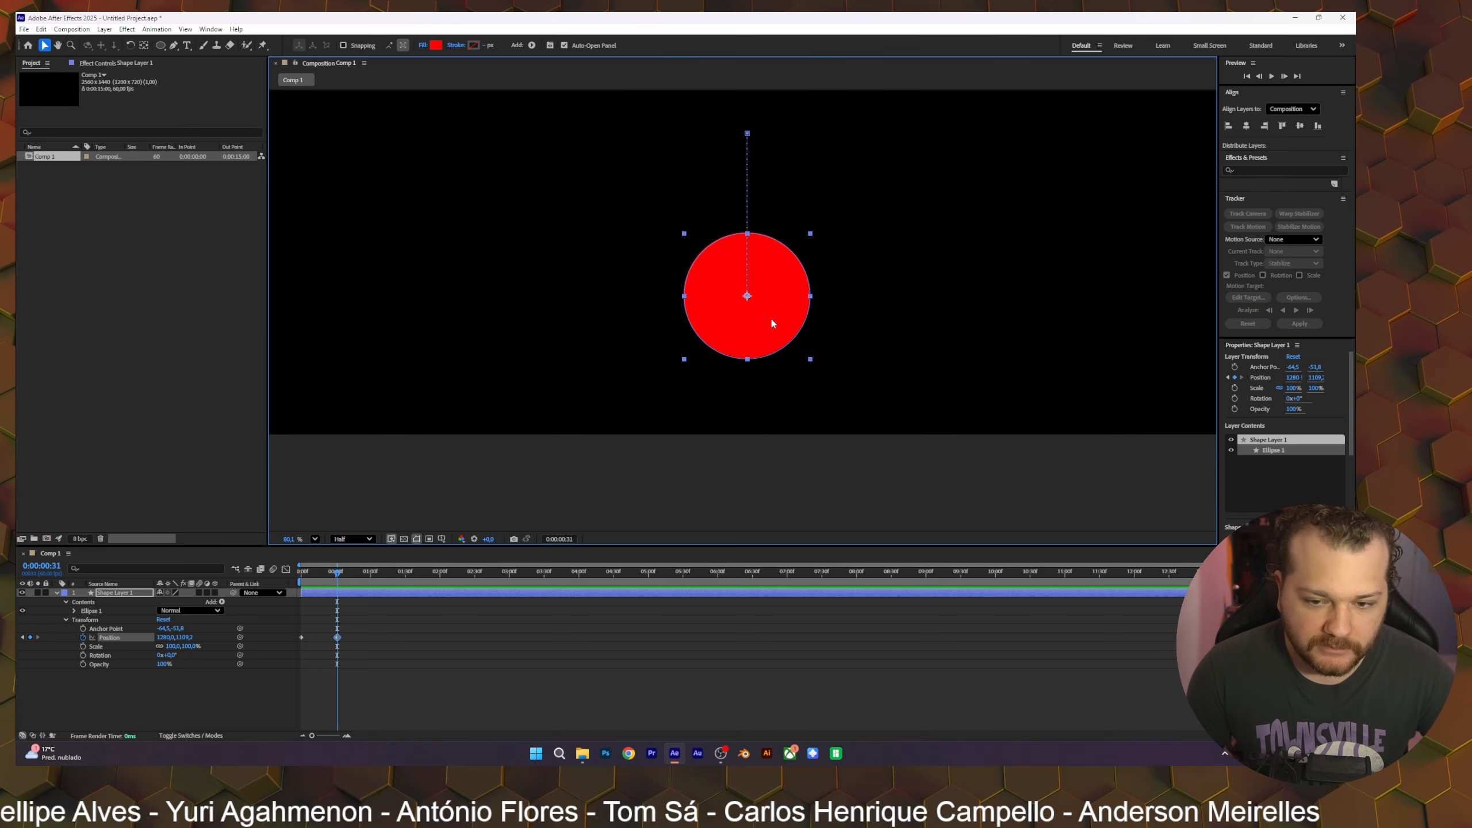
{"action": "left_click_drag", "start_coordinate": [774, 318], "coordinate": [639, 349]}
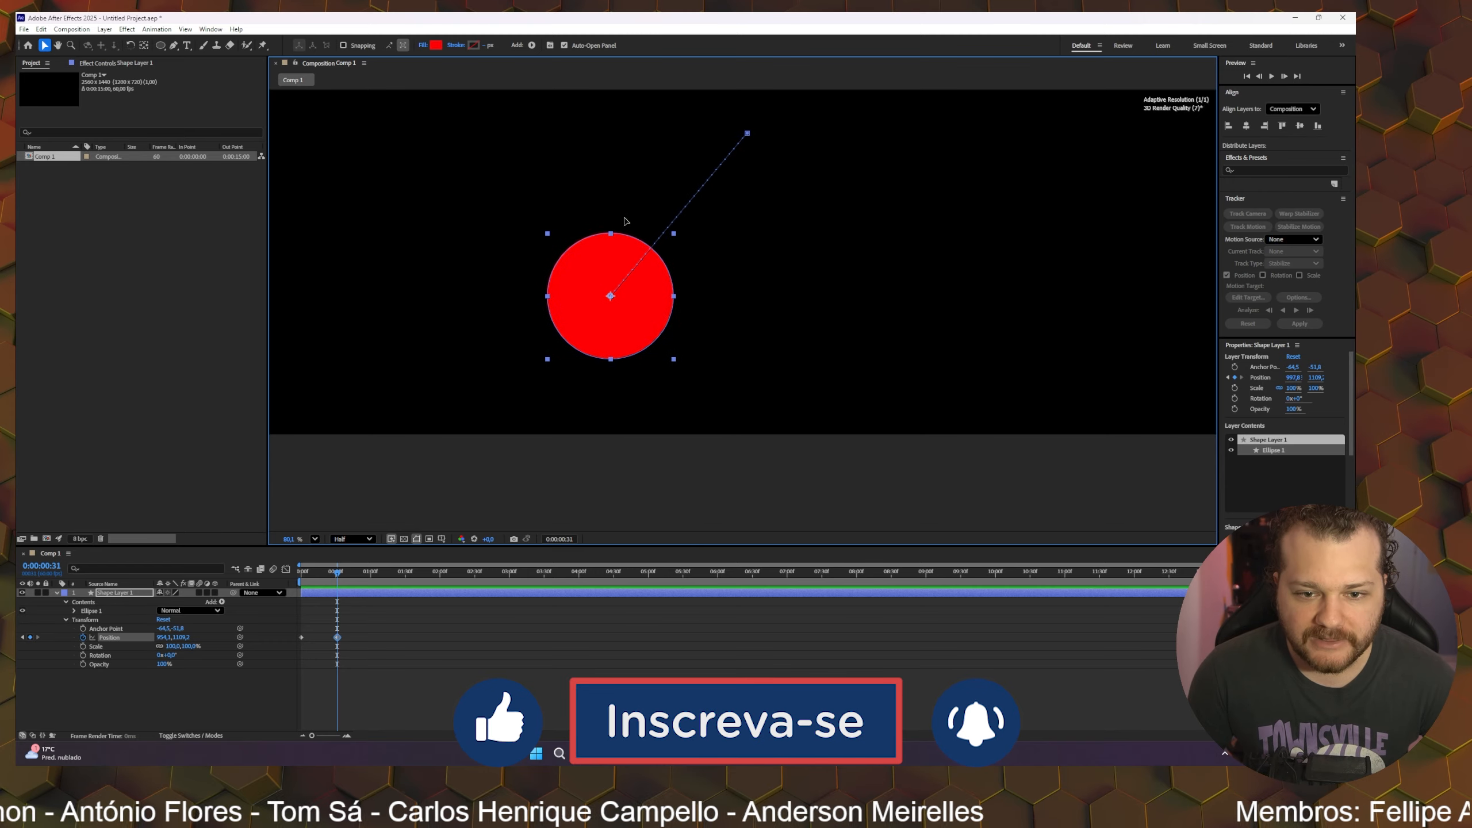
{"action": "left_click_drag", "start_coordinate": [643, 295], "coordinate": [782, 397]}
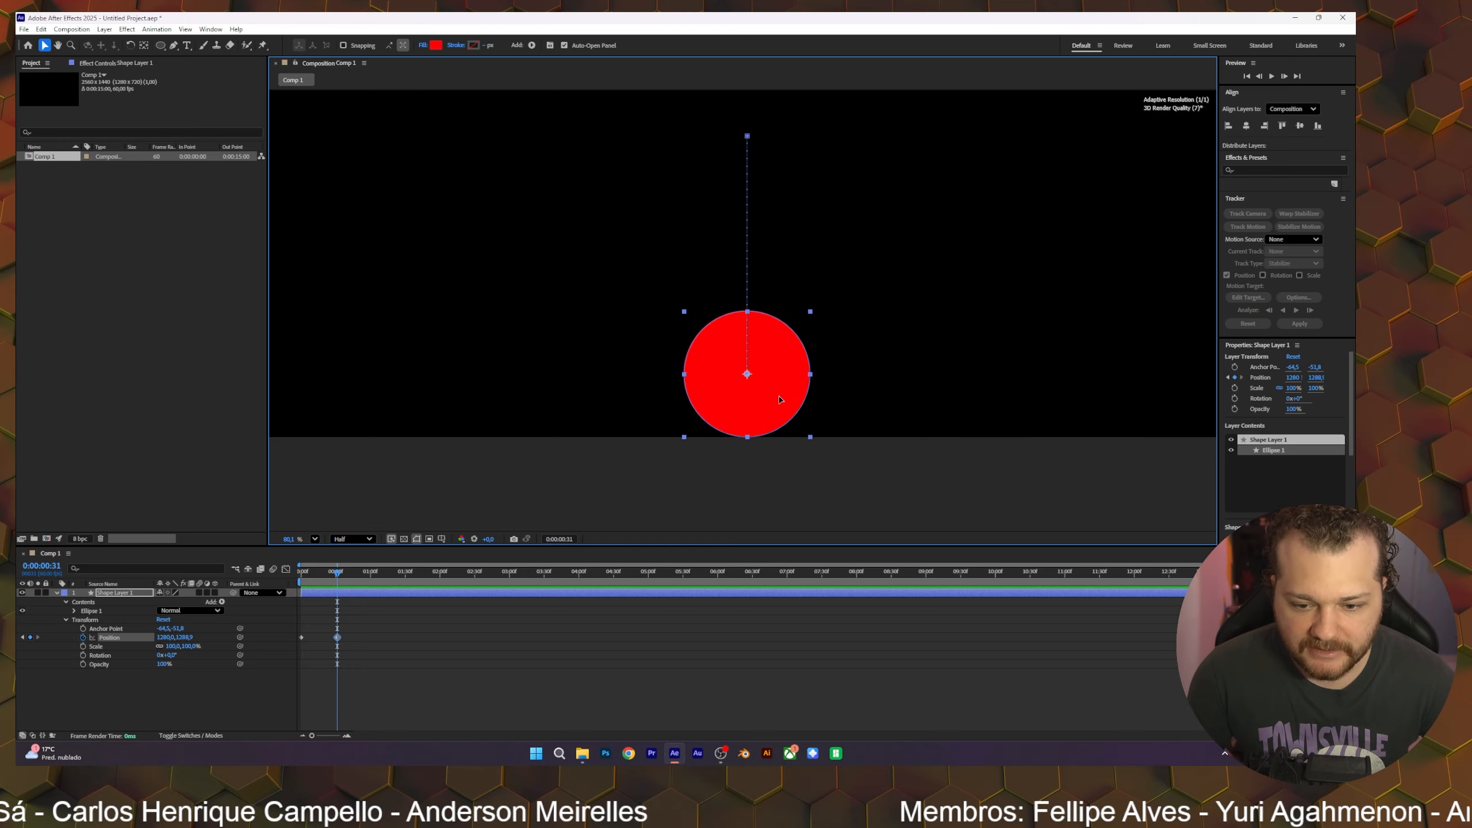
{"action": "left_click", "coordinate": [775, 477]}
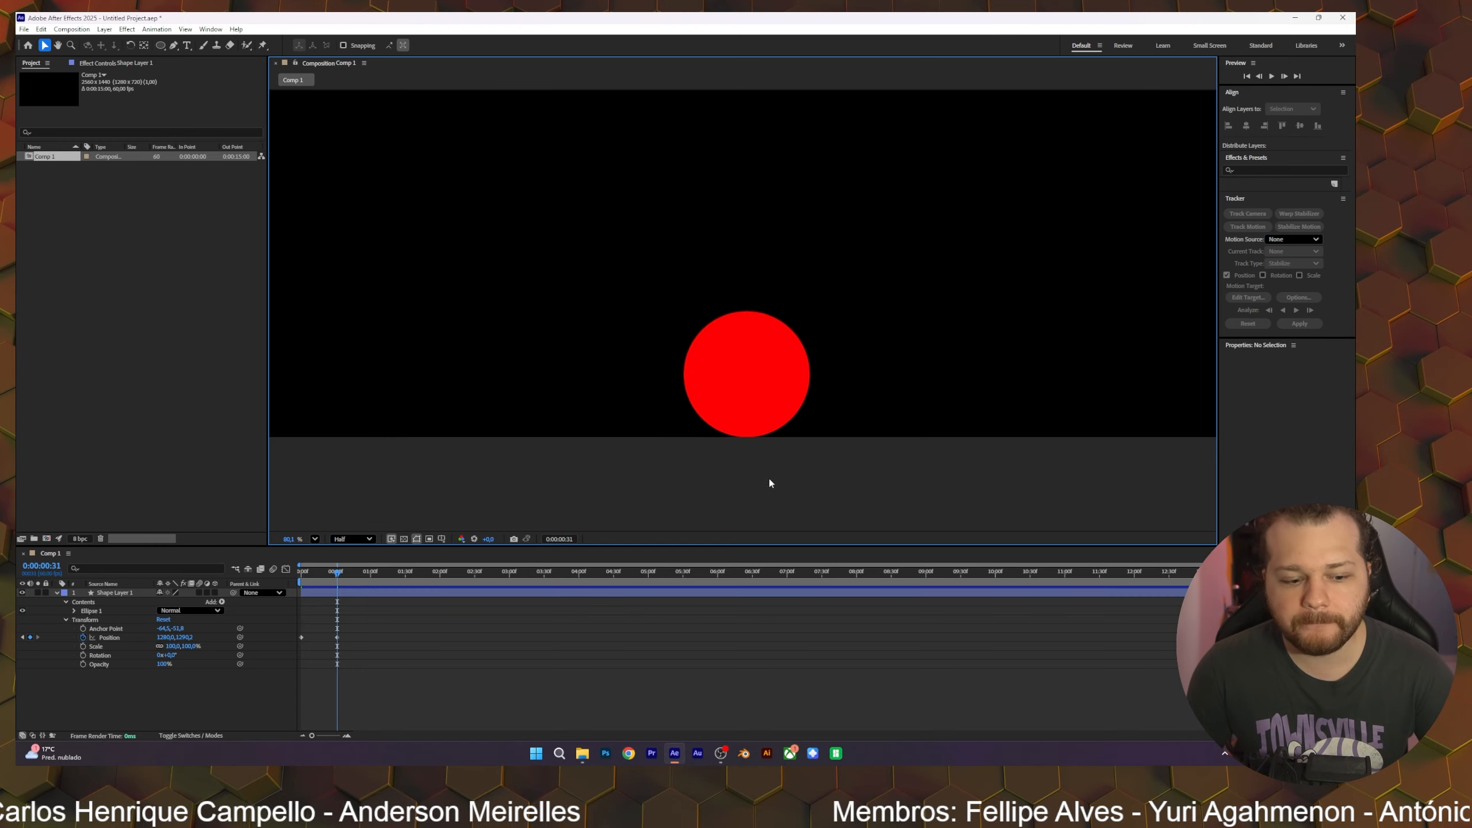
Step: Reset the composition view's magnification to Fit so the whole frame shows
{"action": "scroll", "coordinate": [707, 432], "scroll_direction": "down", "scroll_amount": 4}
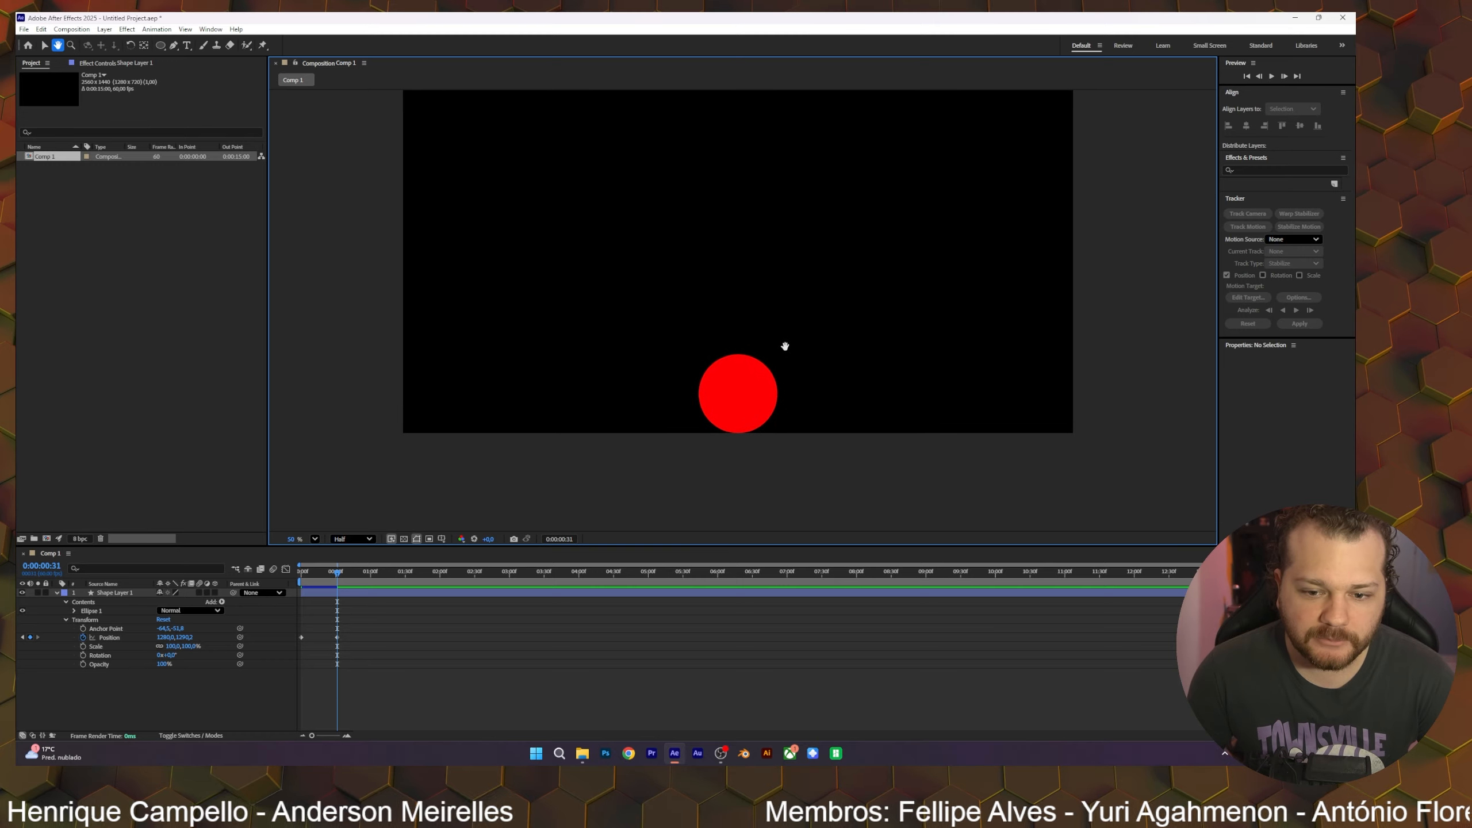
{"action": "scroll", "coordinate": [758, 407], "scroll_direction": "down", "scroll_amount": 1}
{"action": "scroll", "coordinate": [777, 400], "scroll_direction": "up", "scroll_amount": 5}
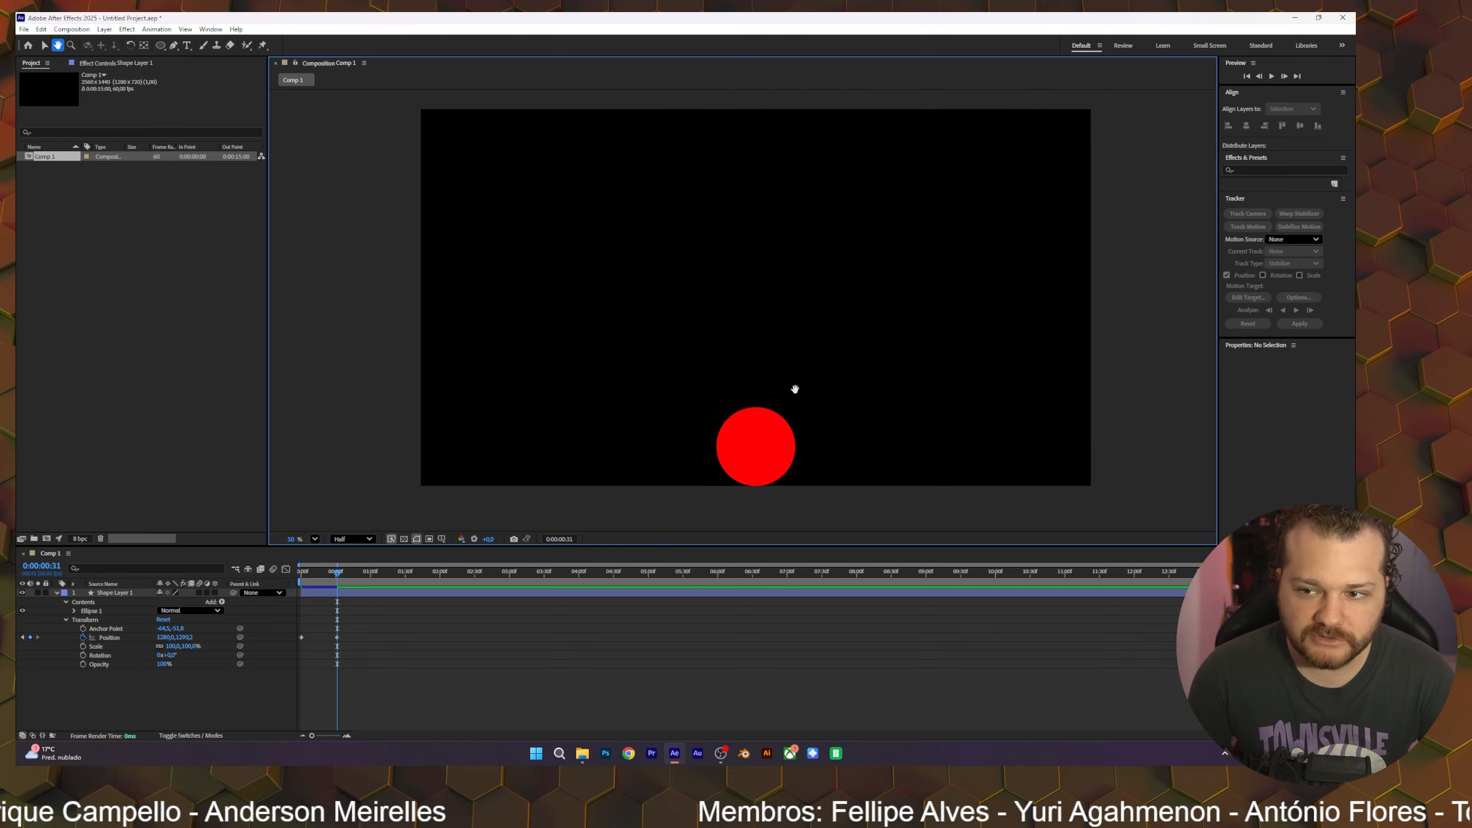
{"action": "scroll", "coordinate": [791, 400], "scroll_direction": "down", "scroll_amount": 1}
{"action": "key", "text": "v"}
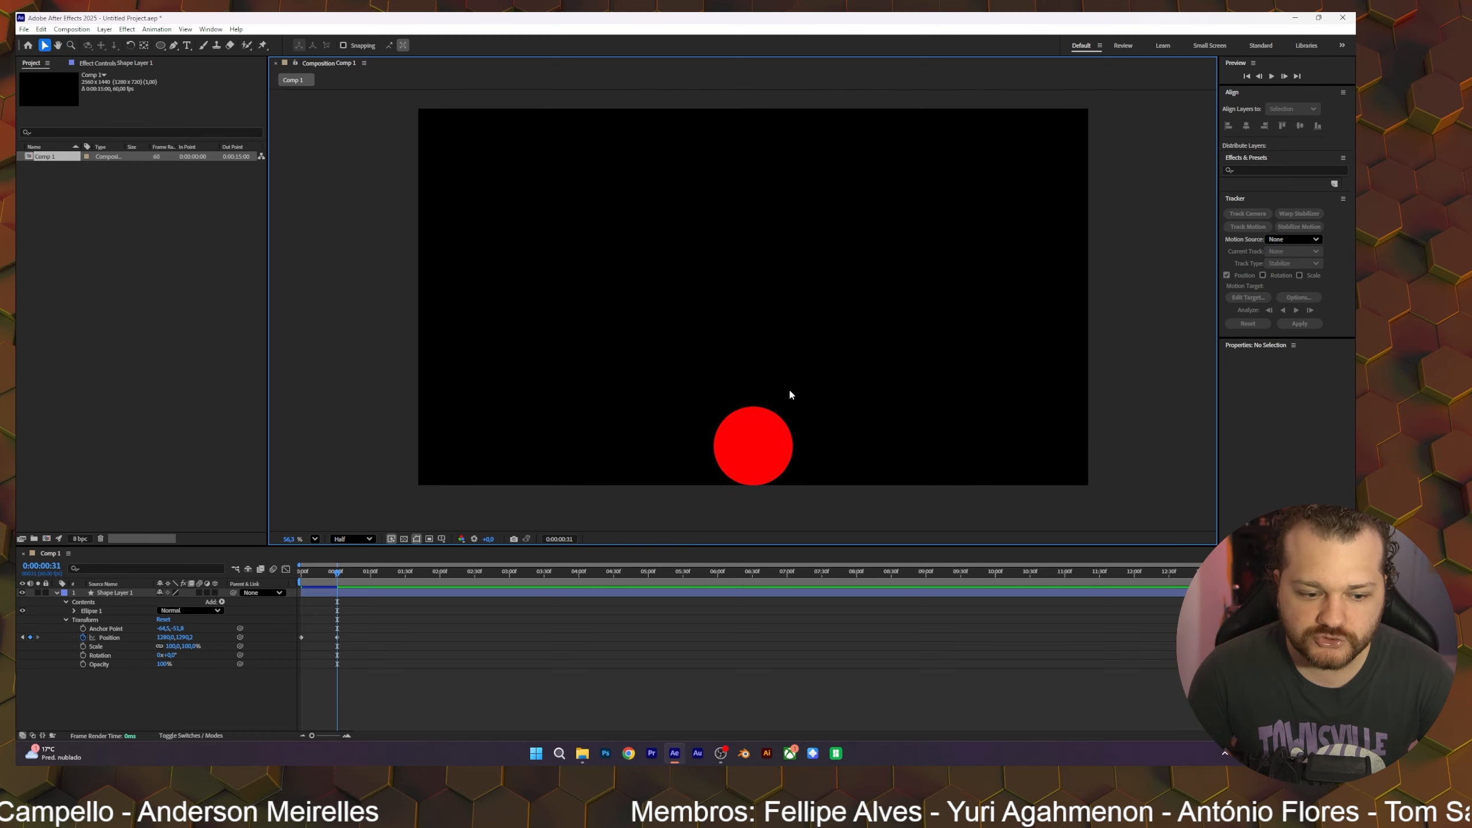
{"action": "scroll", "coordinate": [787, 395], "scroll_direction": "up", "scroll_amount": 1}
{"action": "left_click", "coordinate": [315, 540]}
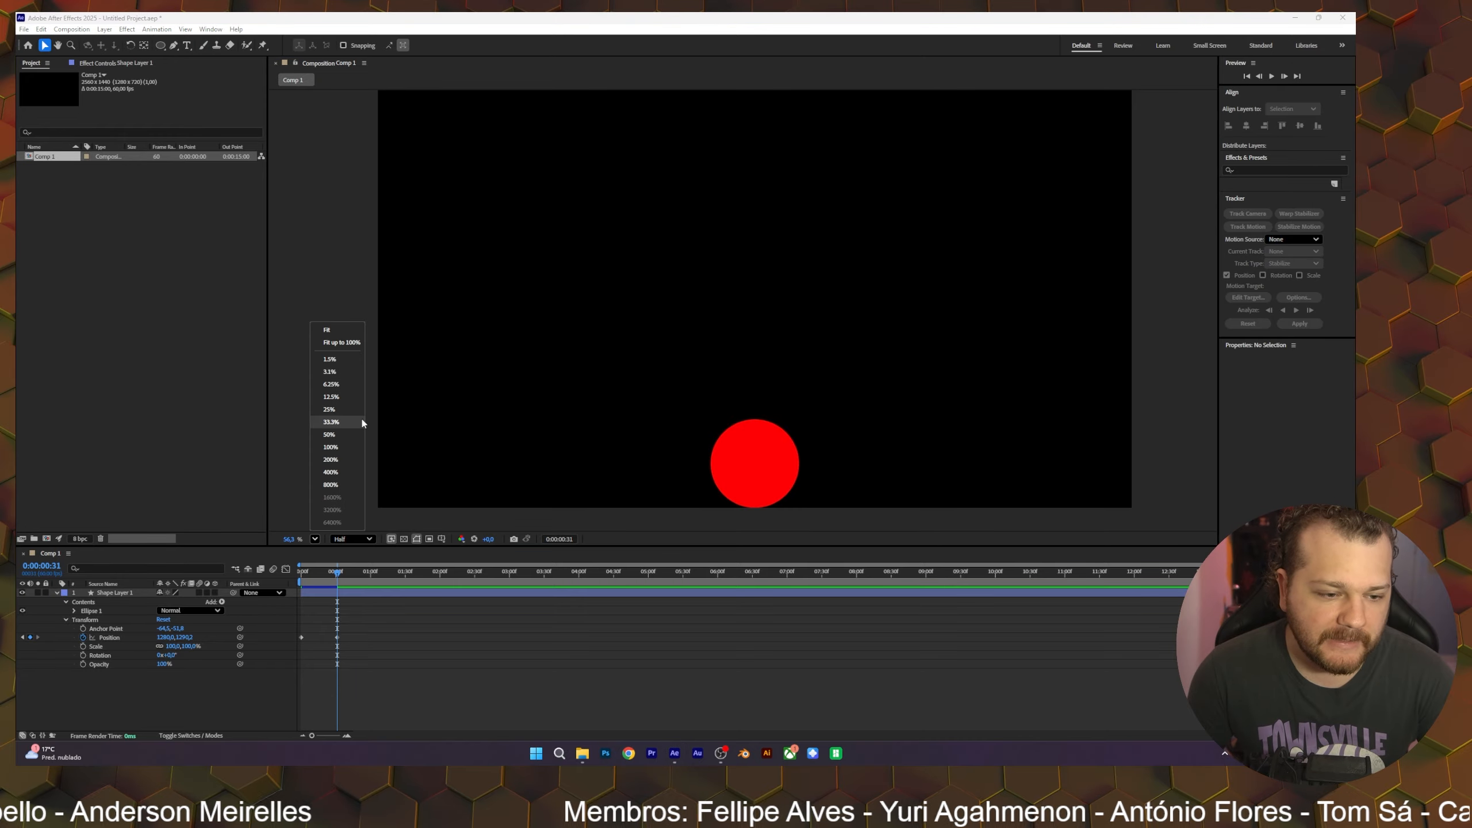
{"action": "left_click", "coordinate": [340, 331]}
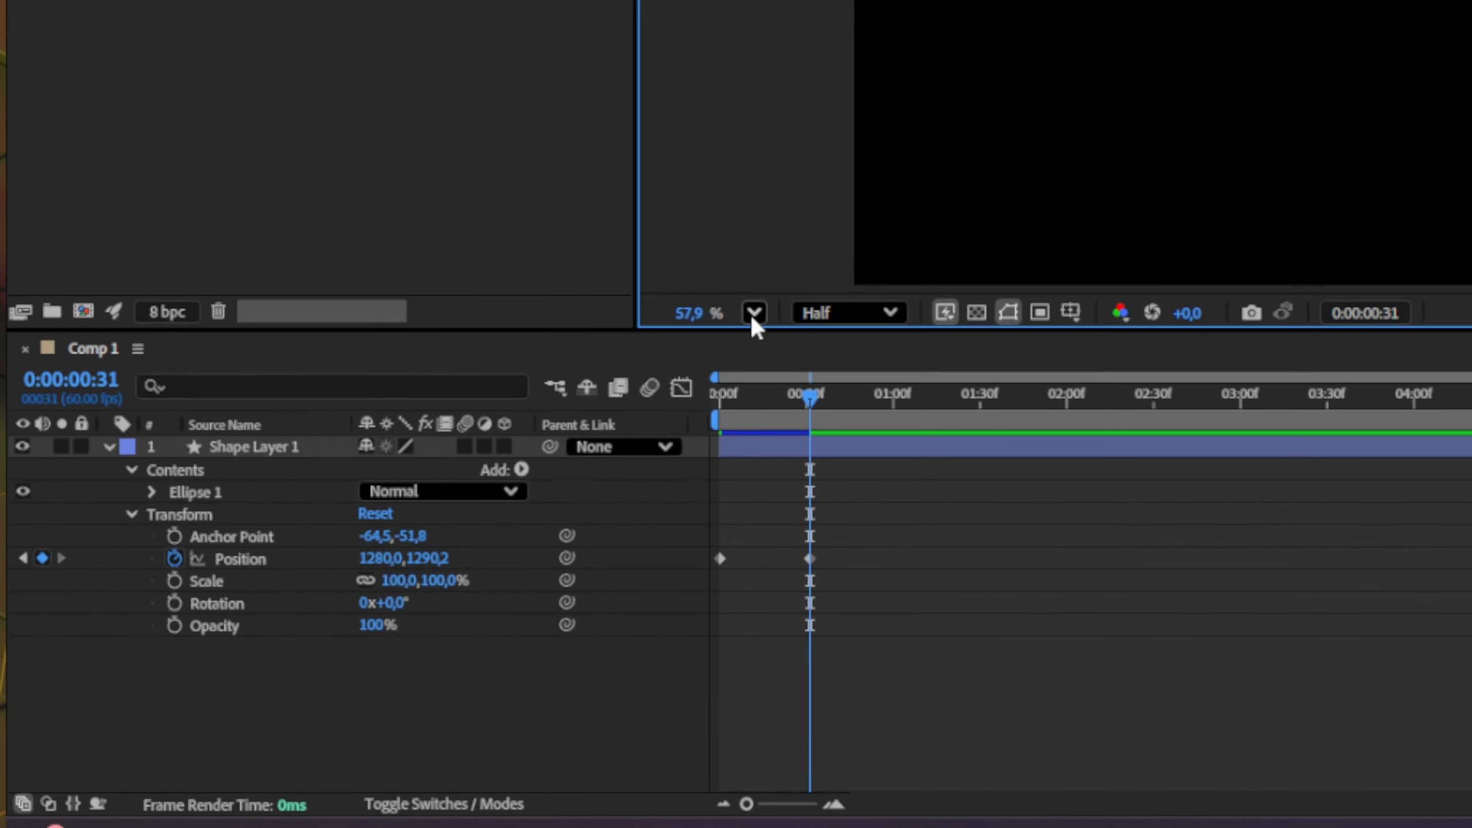
{"action": "left_click", "coordinate": [315, 540]}
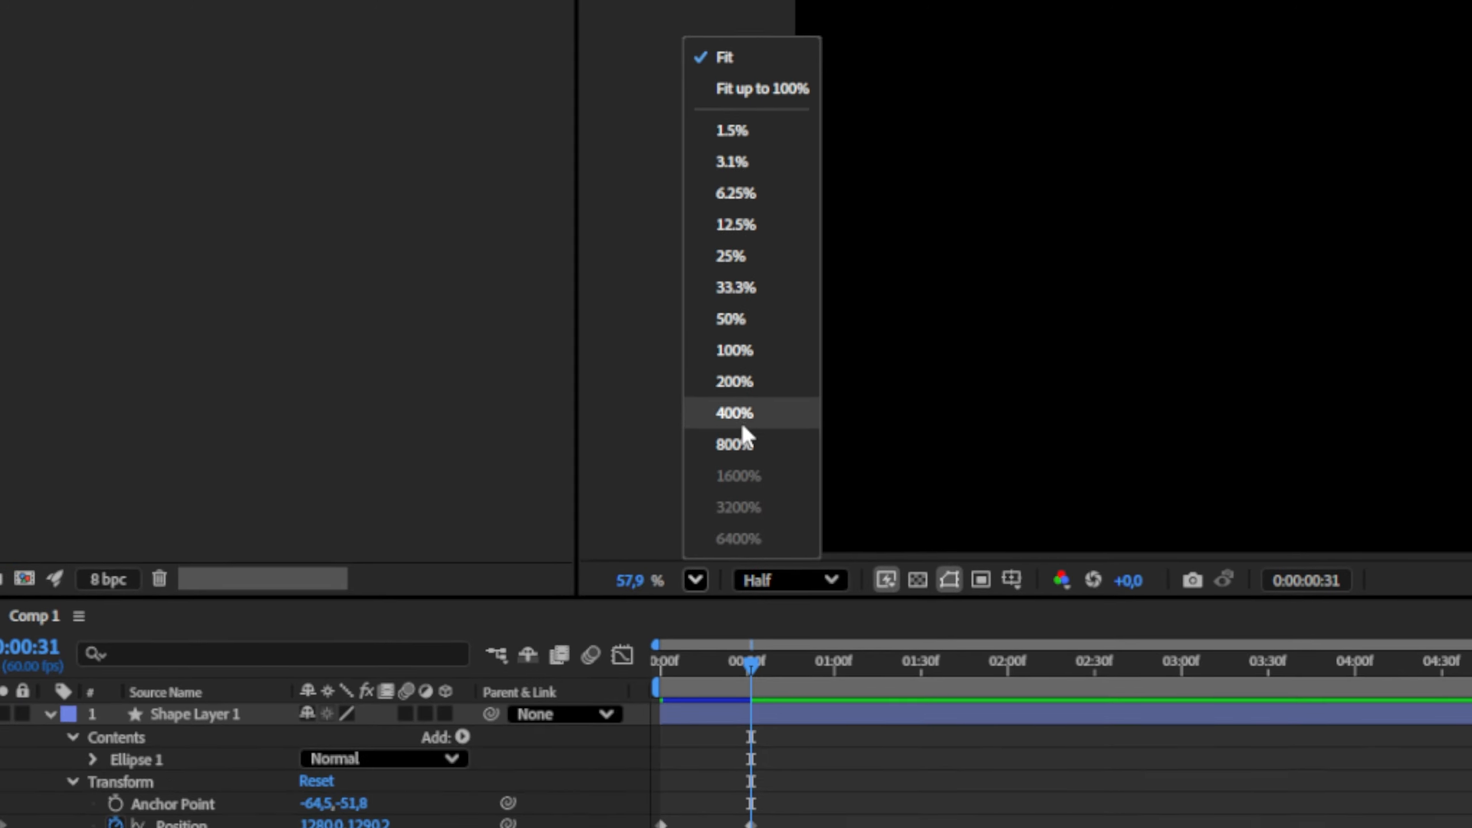
{"action": "left_click", "coordinate": [737, 387]}
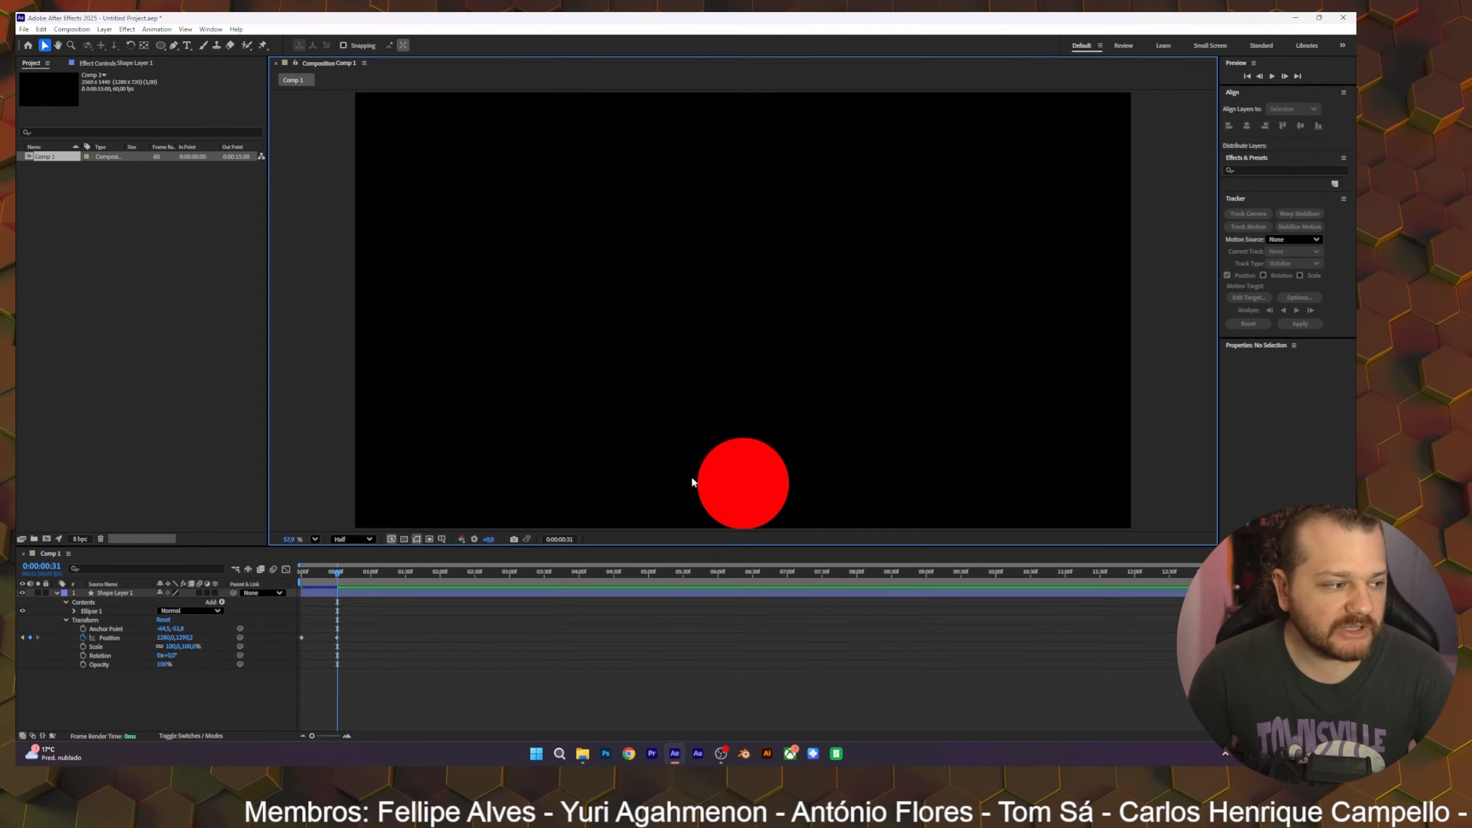
{"action": "left_click", "coordinate": [929, 359]}
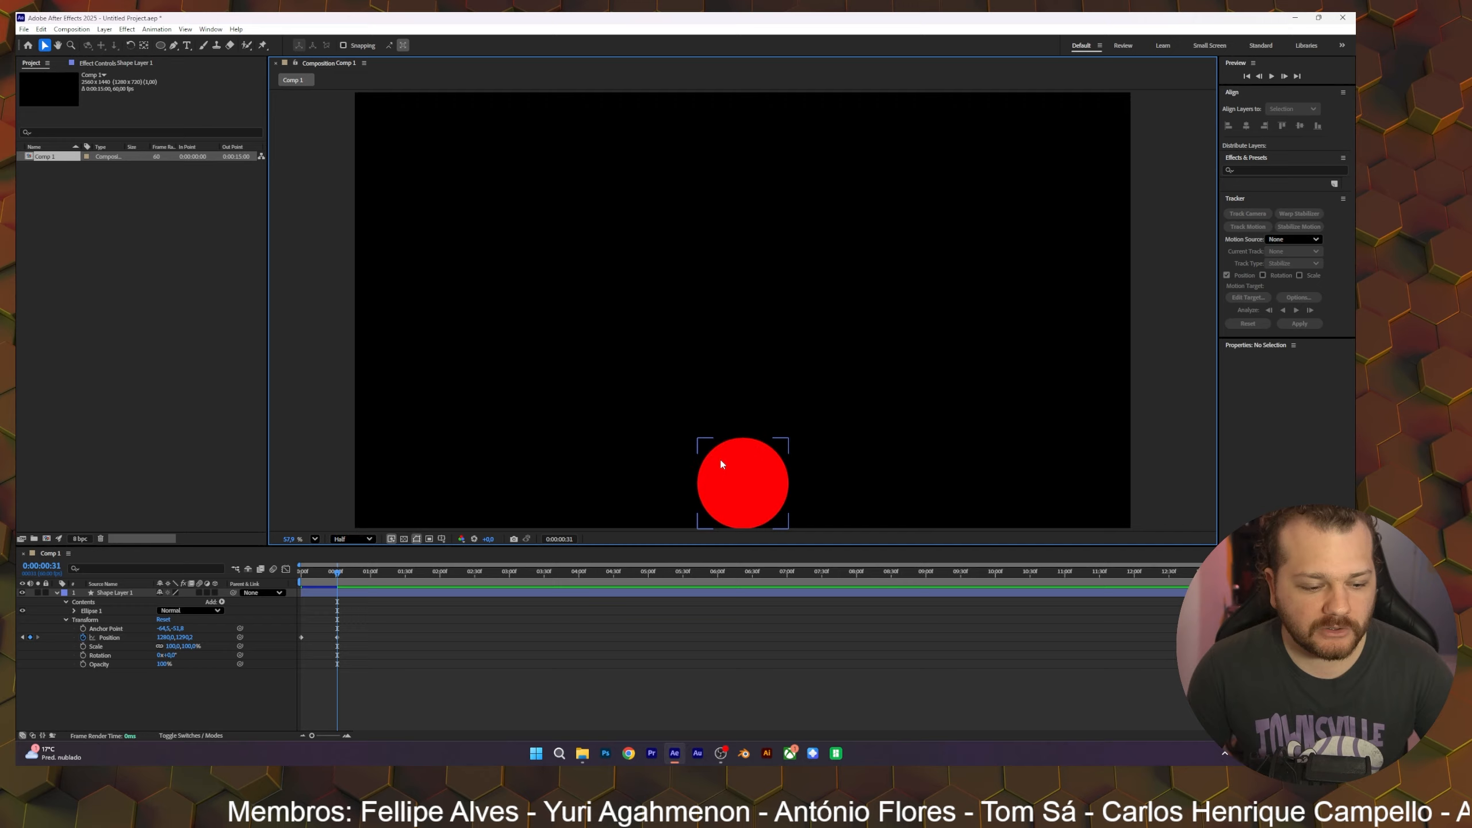
Step: Preview the circle's fall from 0:00:00:00 and go back to the second Position keyframe at 0:00:00:31
{"action": "left_click_drag", "start_coordinate": [345, 581], "coordinate": [289, 573]}
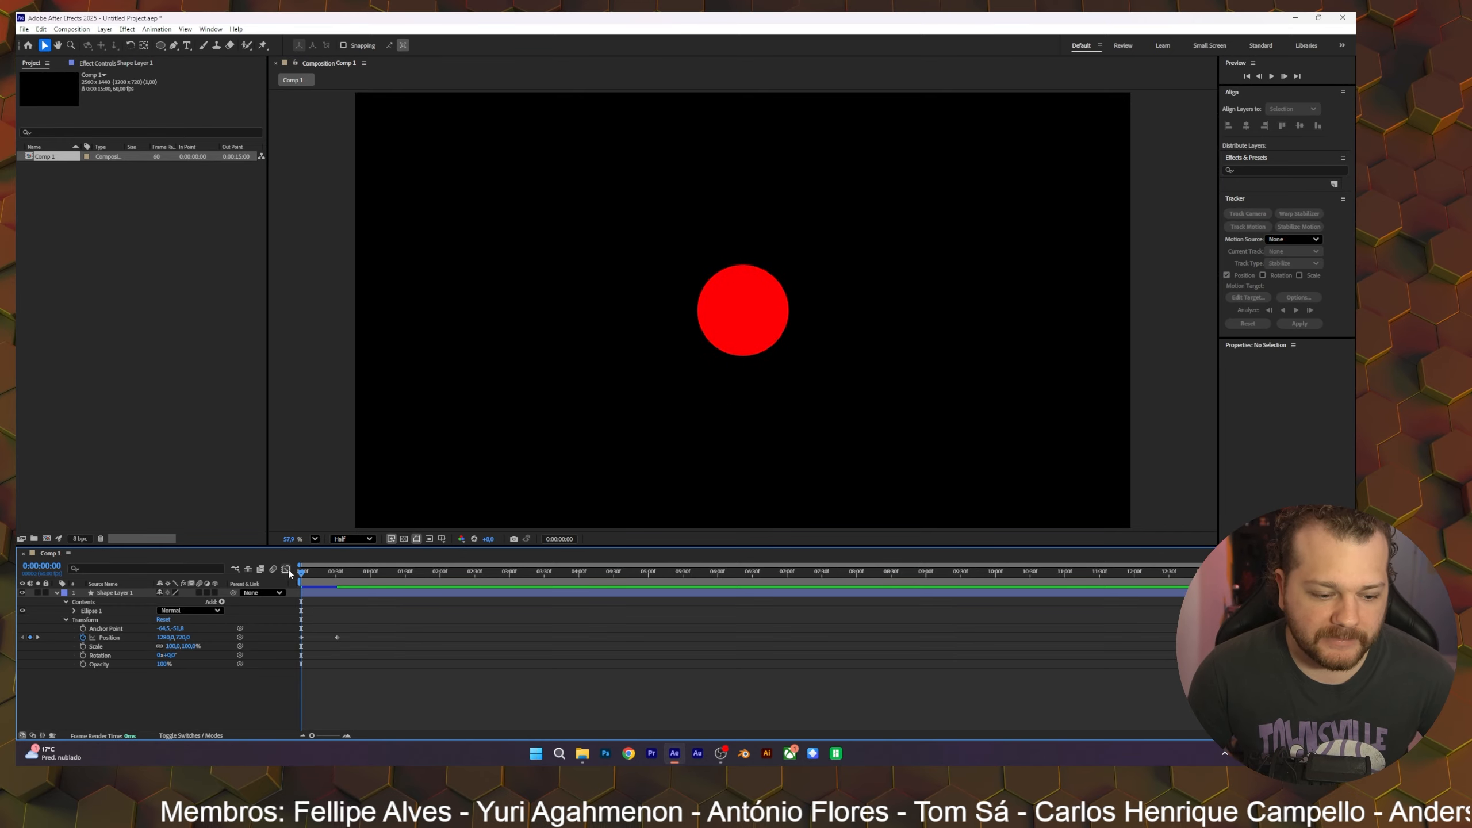
{"action": "key", "text": "space"}
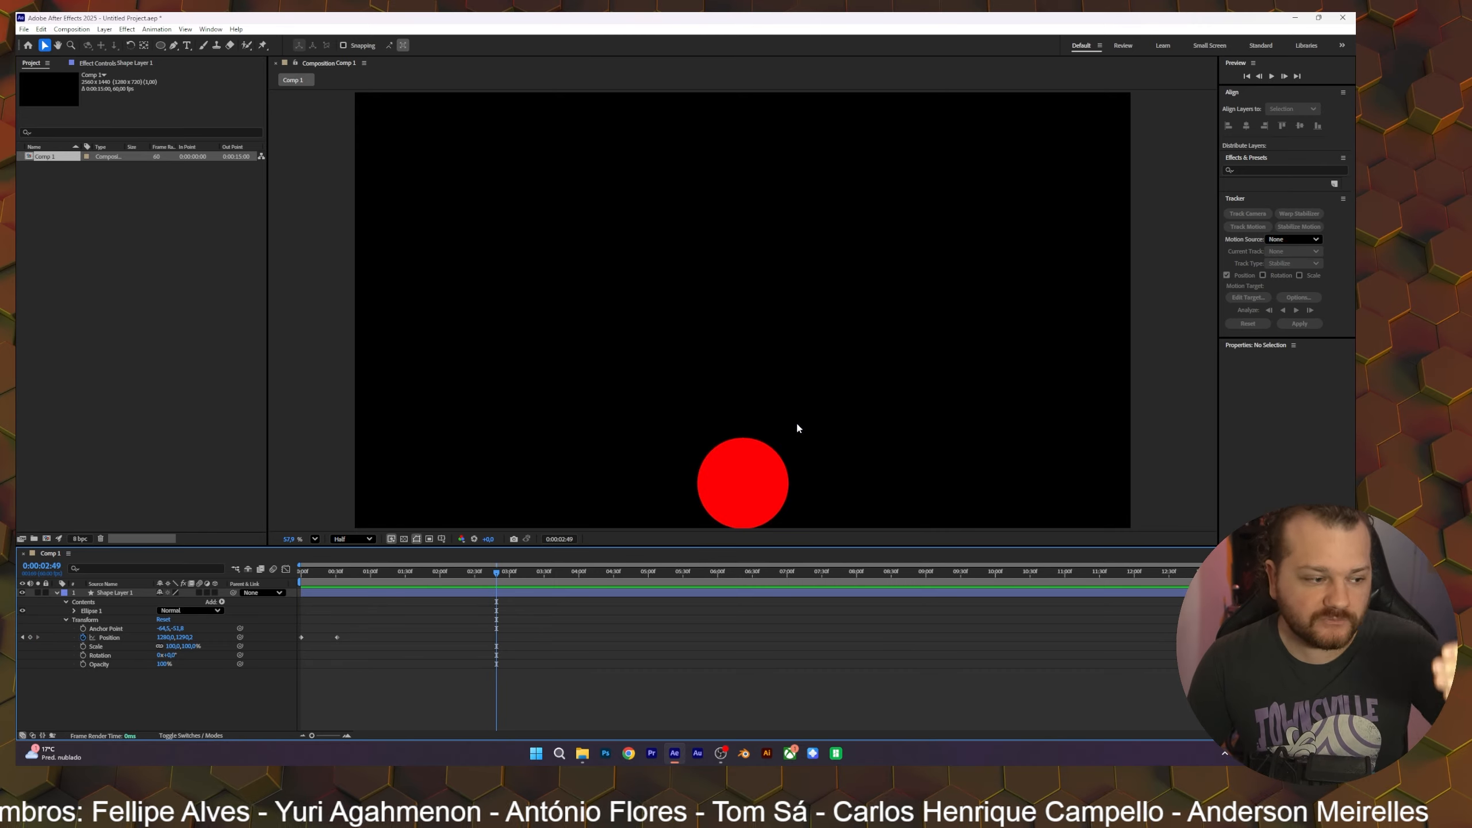
{"action": "left_click", "coordinate": [746, 467]}
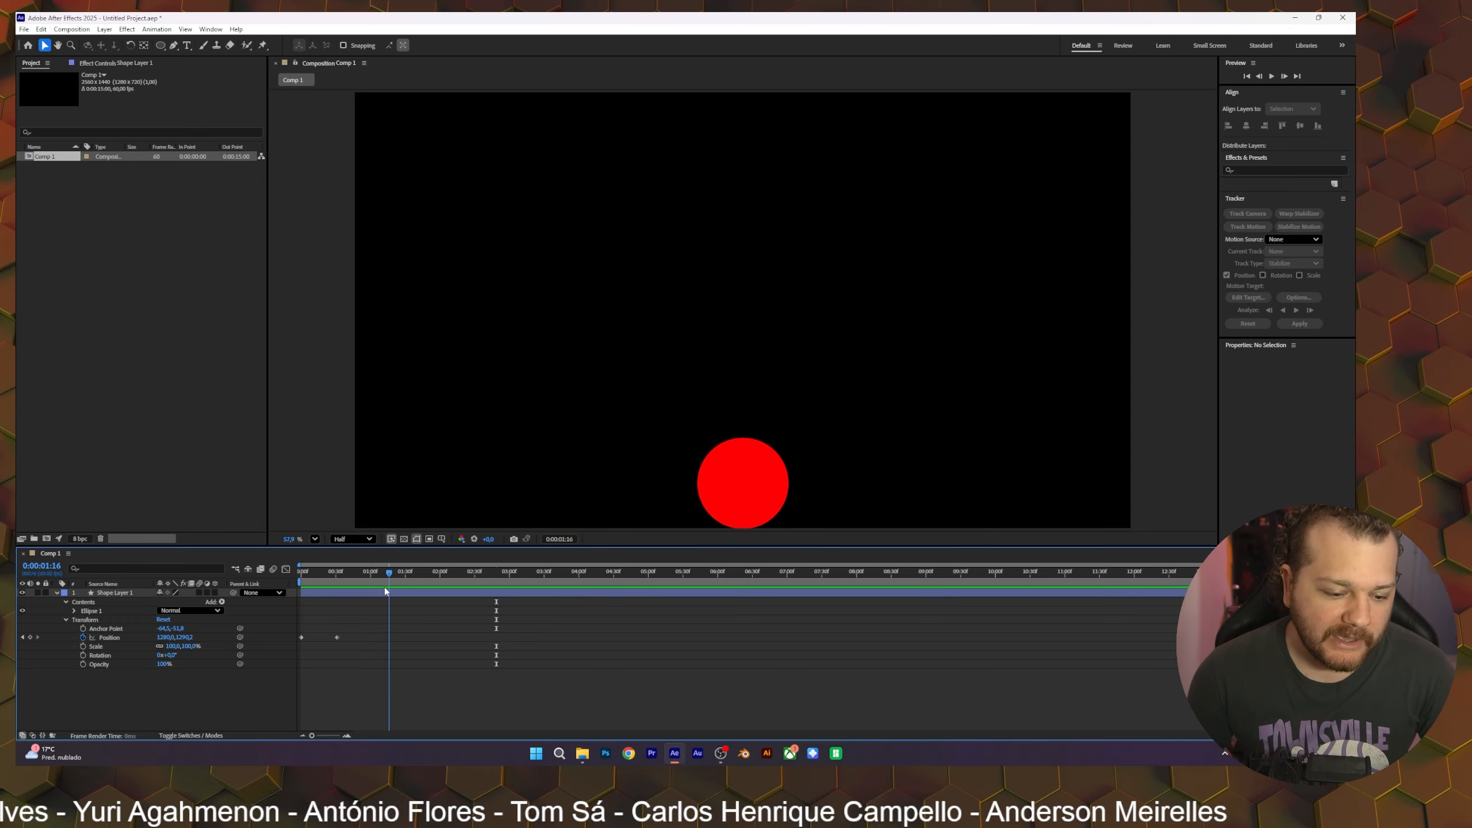
{"action": "key", "text": "Page_Down"}
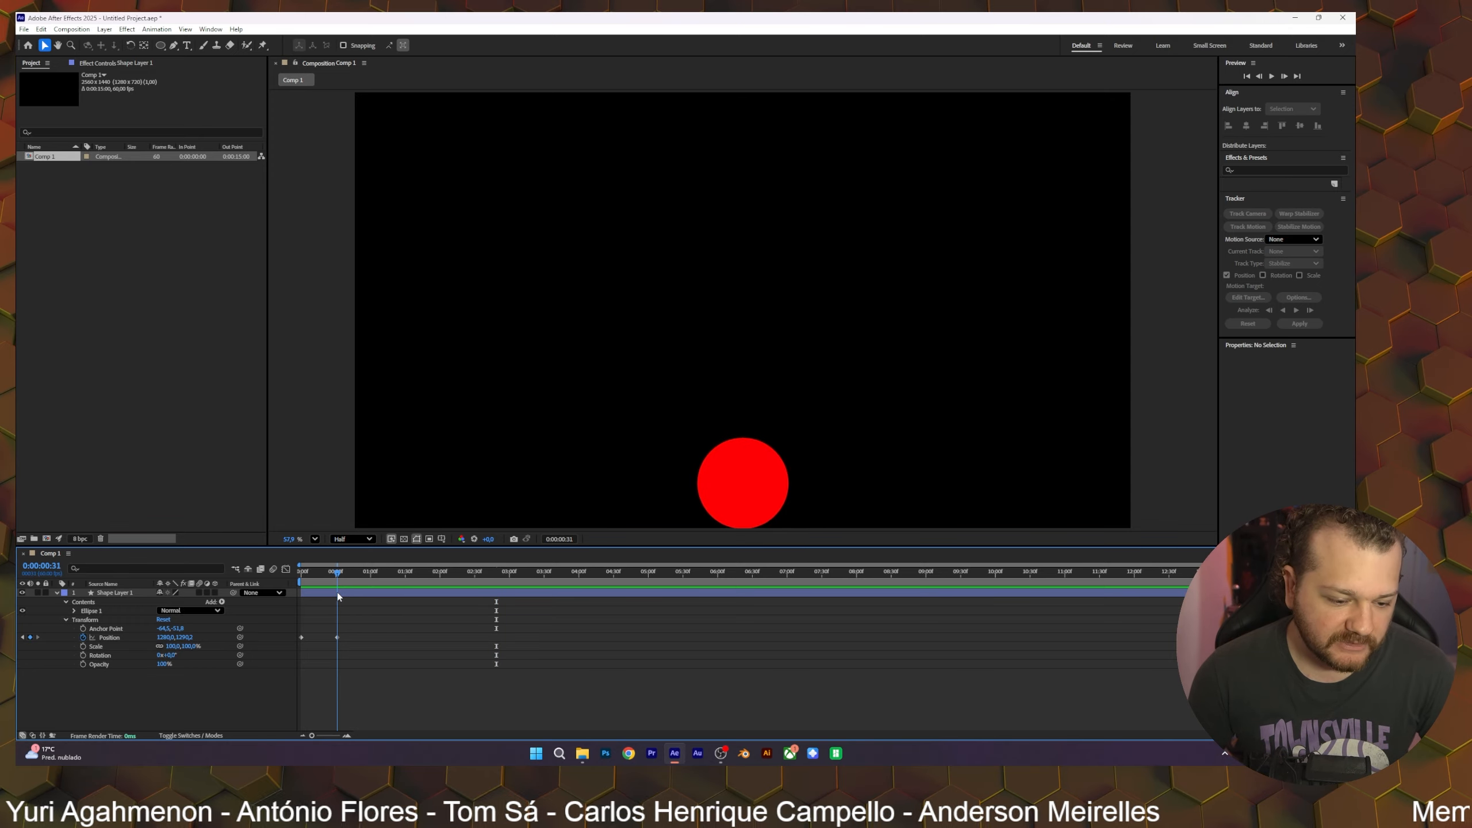
{"action": "mouse_move", "coordinate": [302, 639]}
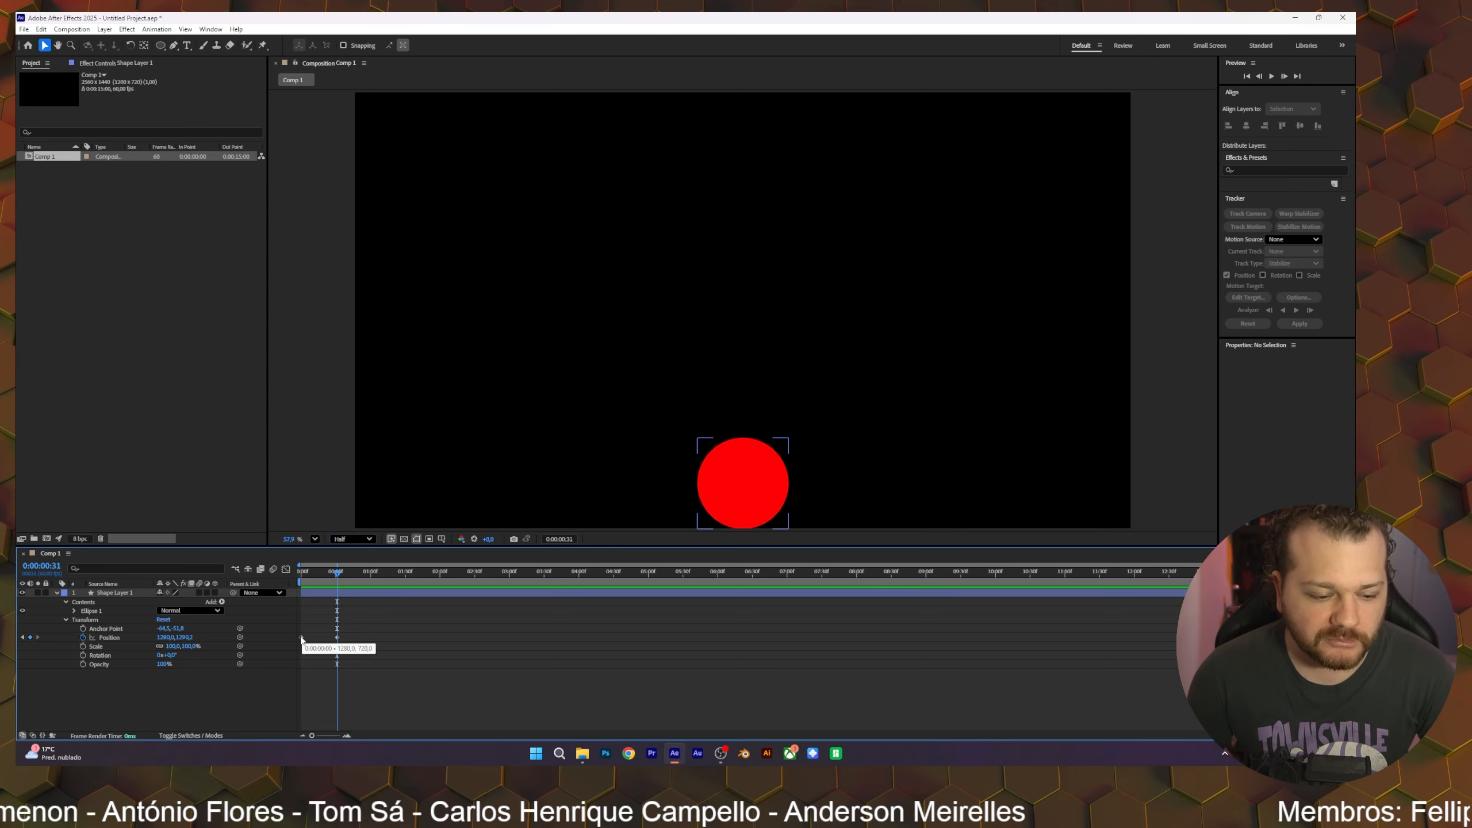
Step: At 0:00:01:00, bring the circle back to the composition's centre with Center In View, adding a third Position keyframe
{"action": "left_click_drag", "start_coordinate": [338, 572], "coordinate": [369, 582]}
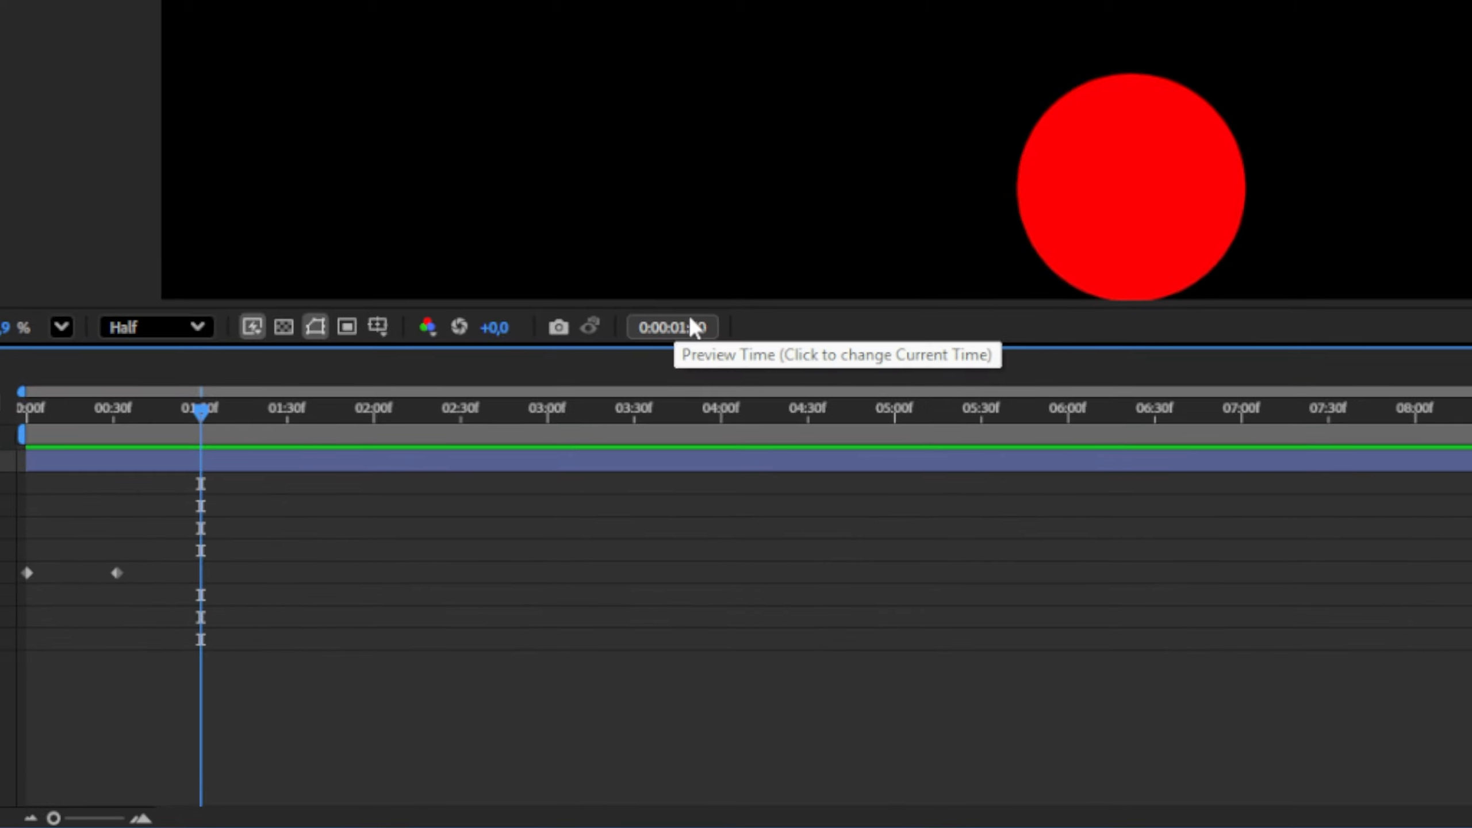
{"action": "left_click", "coordinate": [1101, 232]}
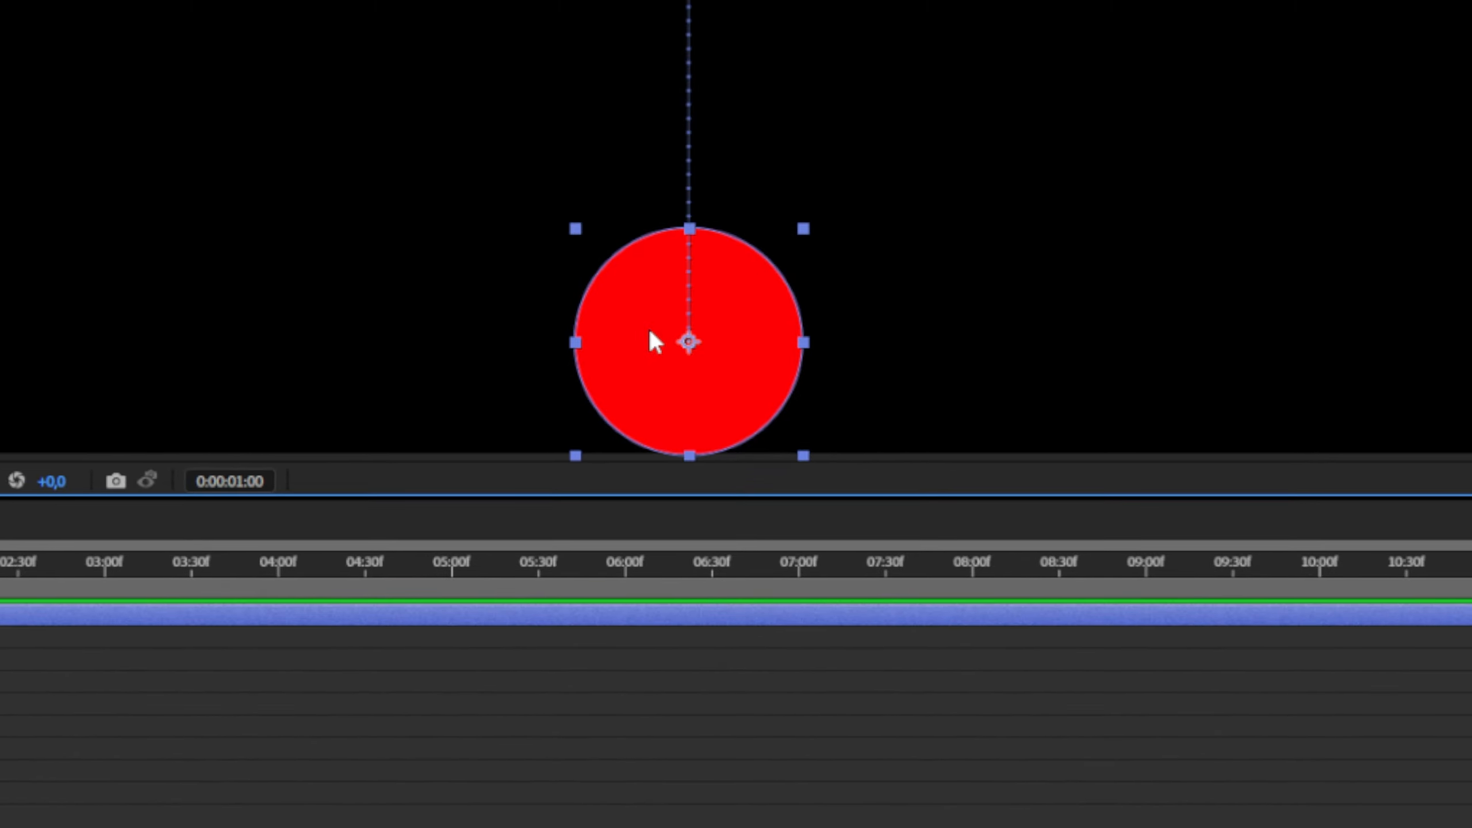
{"action": "right_click", "coordinate": [655, 342]}
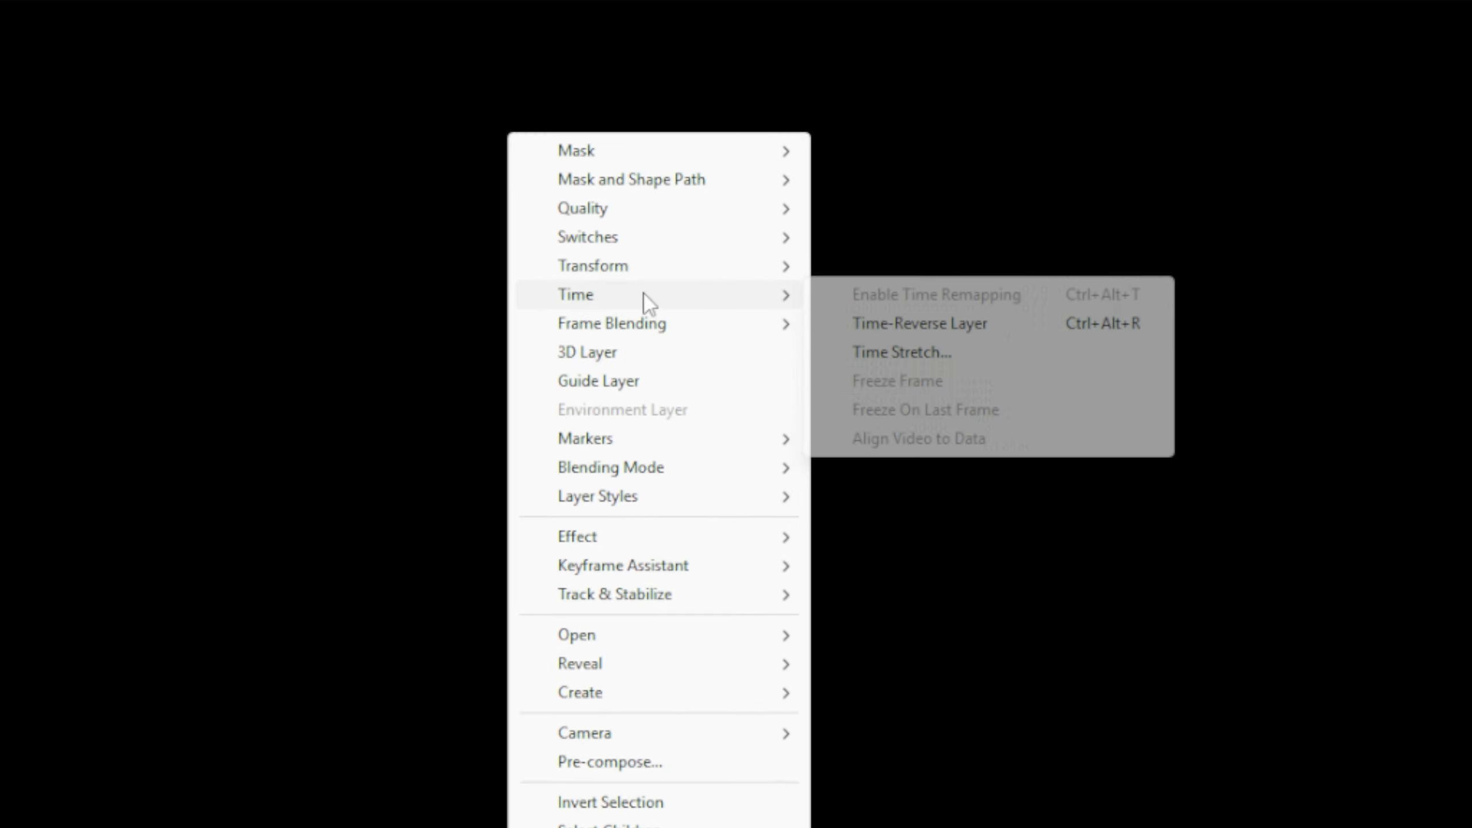
{"action": "mouse_move", "coordinate": [744, 268]}
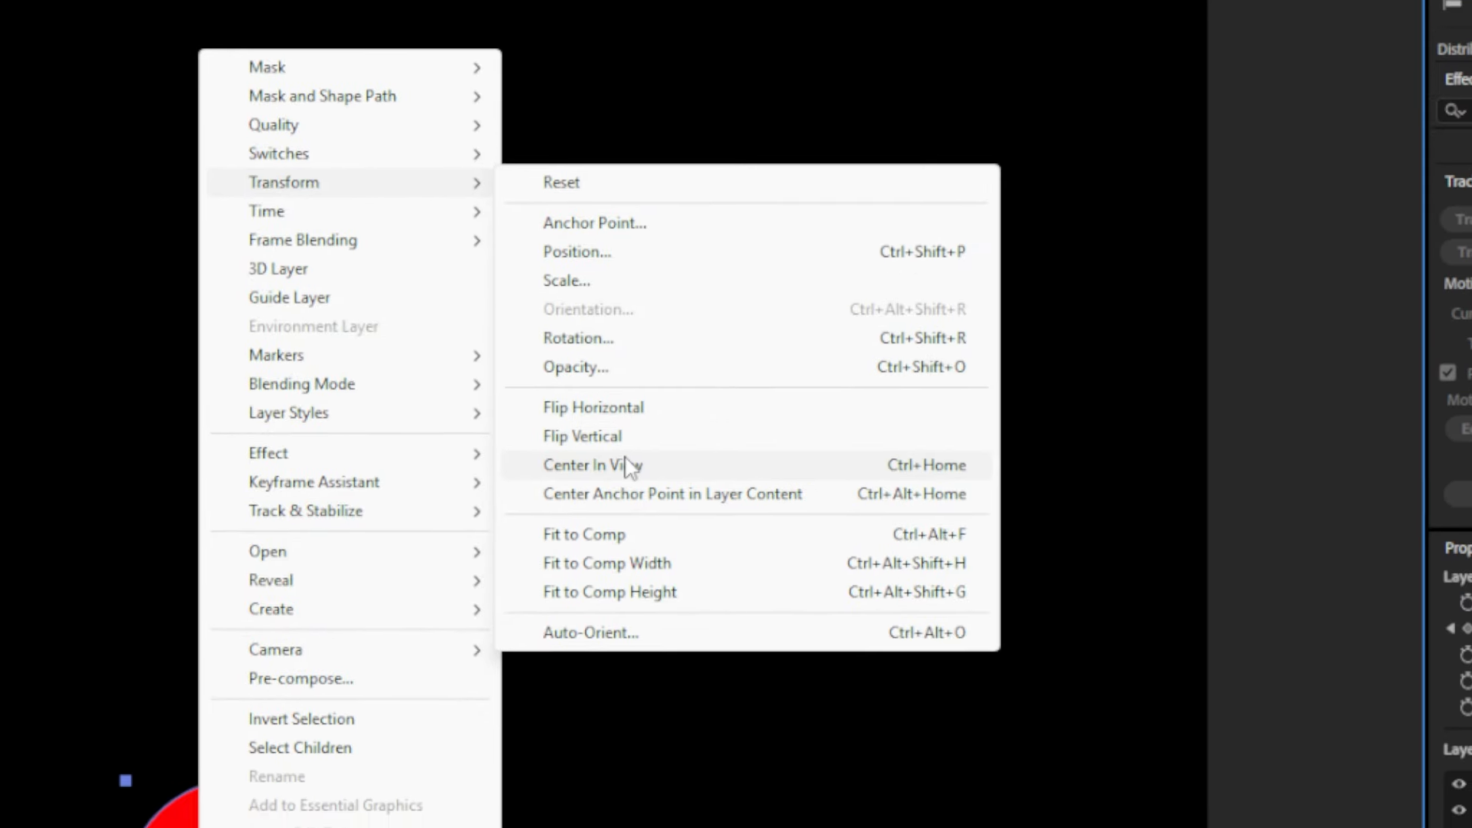
{"action": "left_click", "coordinate": [937, 554]}
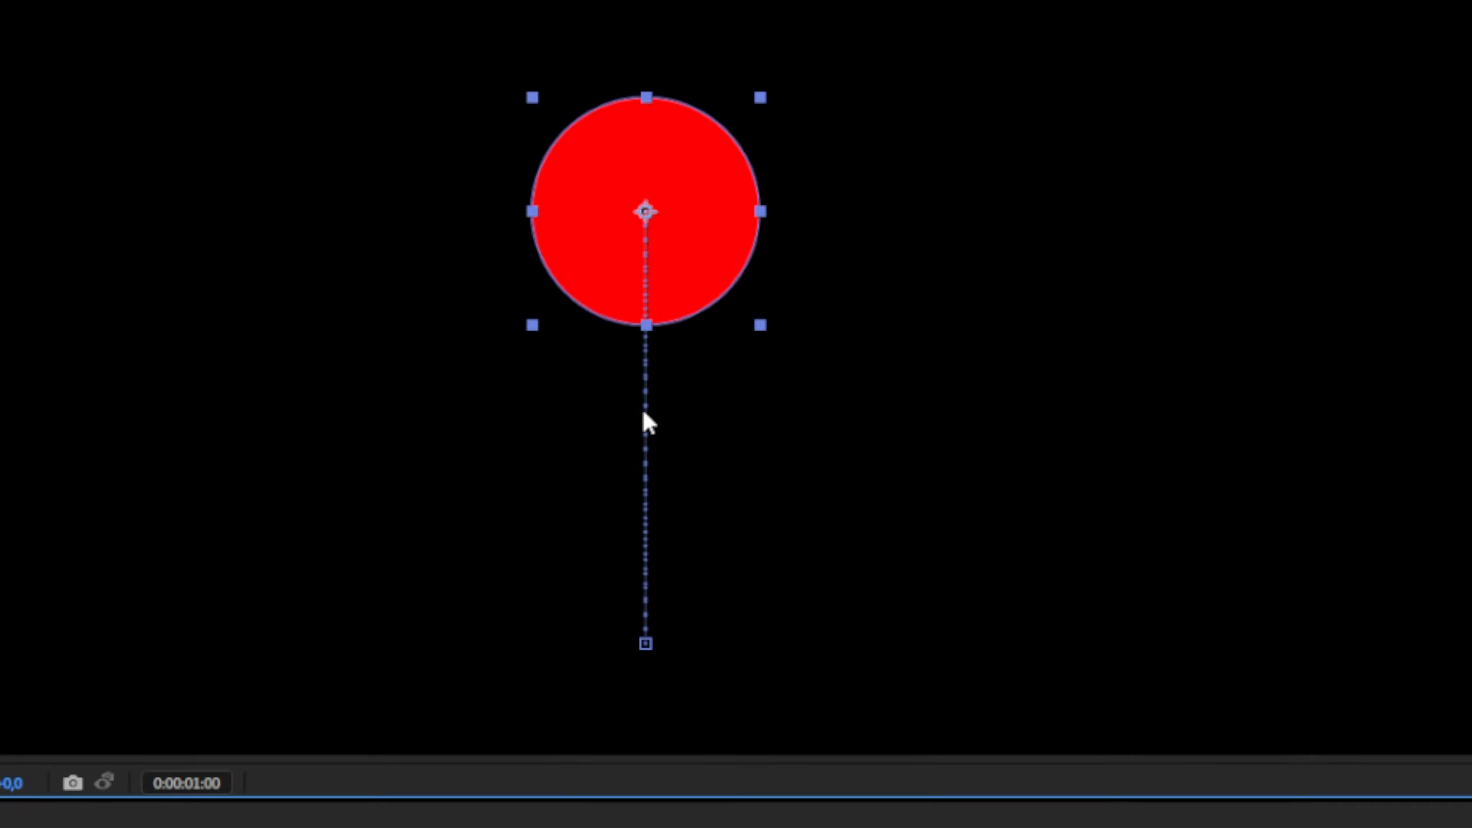
{"action": "left_click", "coordinate": [647, 441]}
{"action": "left_click", "coordinate": [690, 287]}
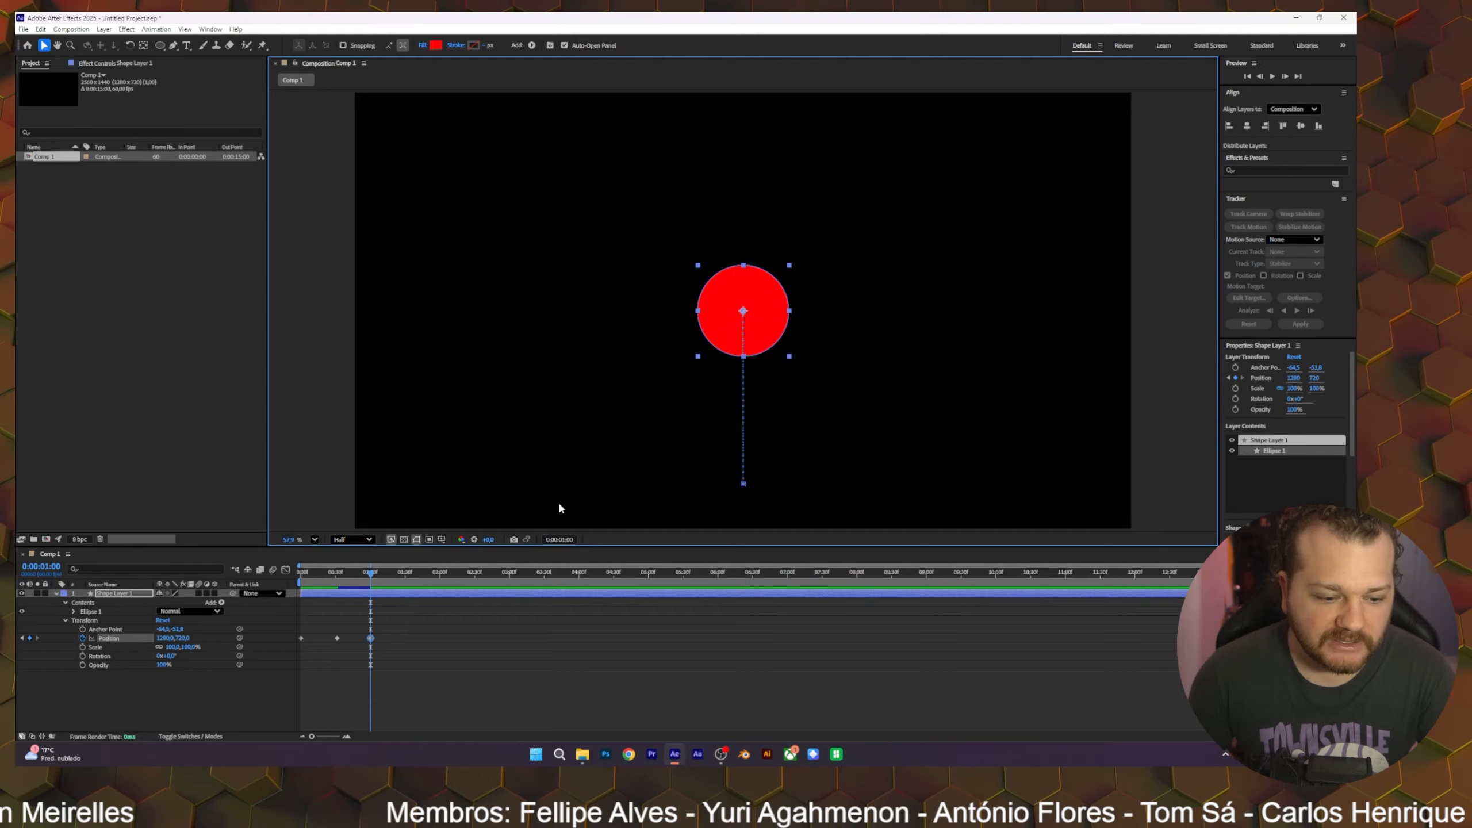
Step: Return to 0:00:00:00 and preview the circle falling and rising through its three Position keyframes
{"action": "left_click_drag", "start_coordinate": [373, 574], "coordinate": [284, 578]}
{"action": "left_click", "coordinate": [423, 690]}
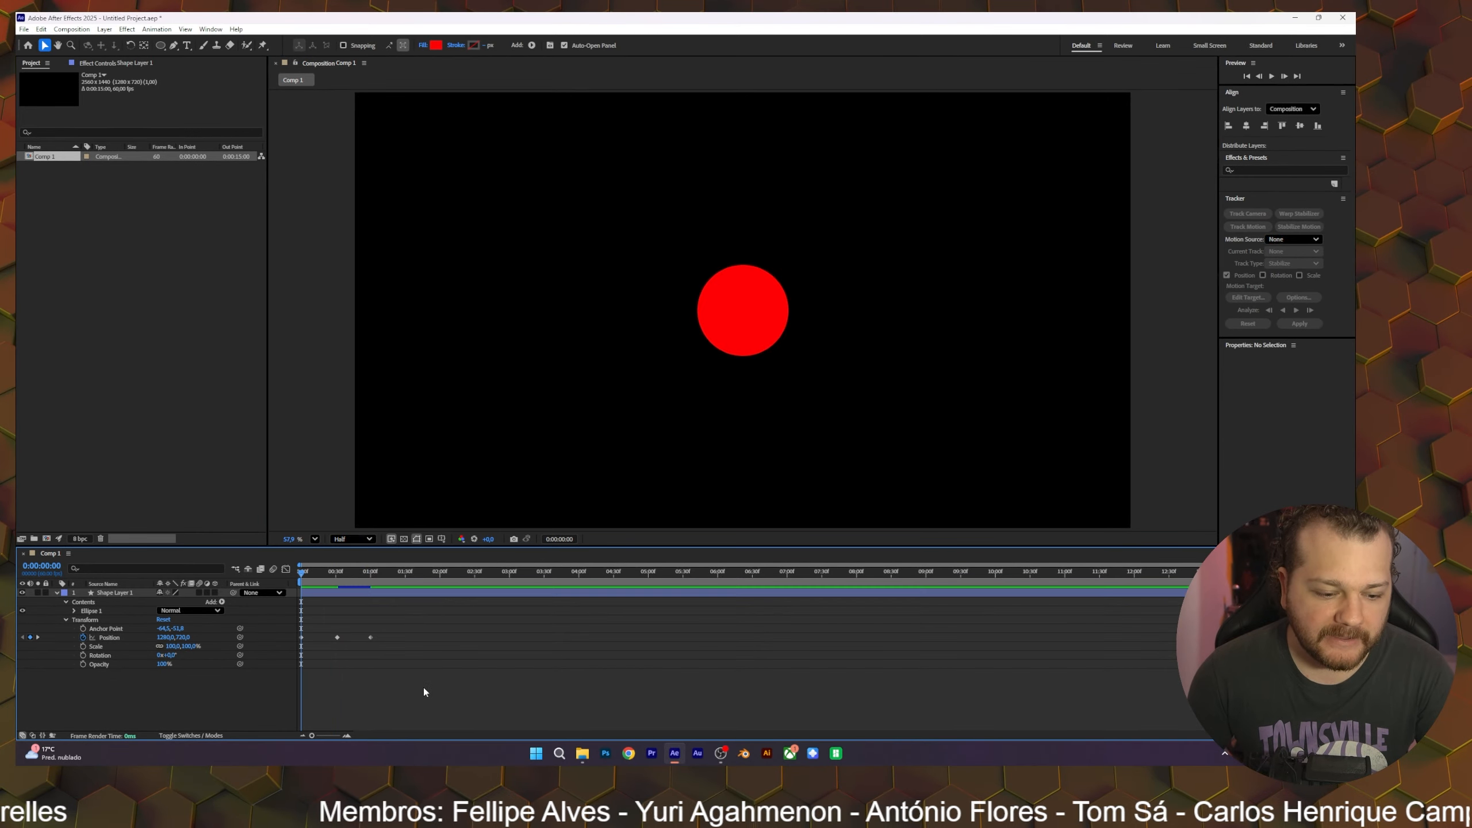
{"action": "key", "text": "space"}
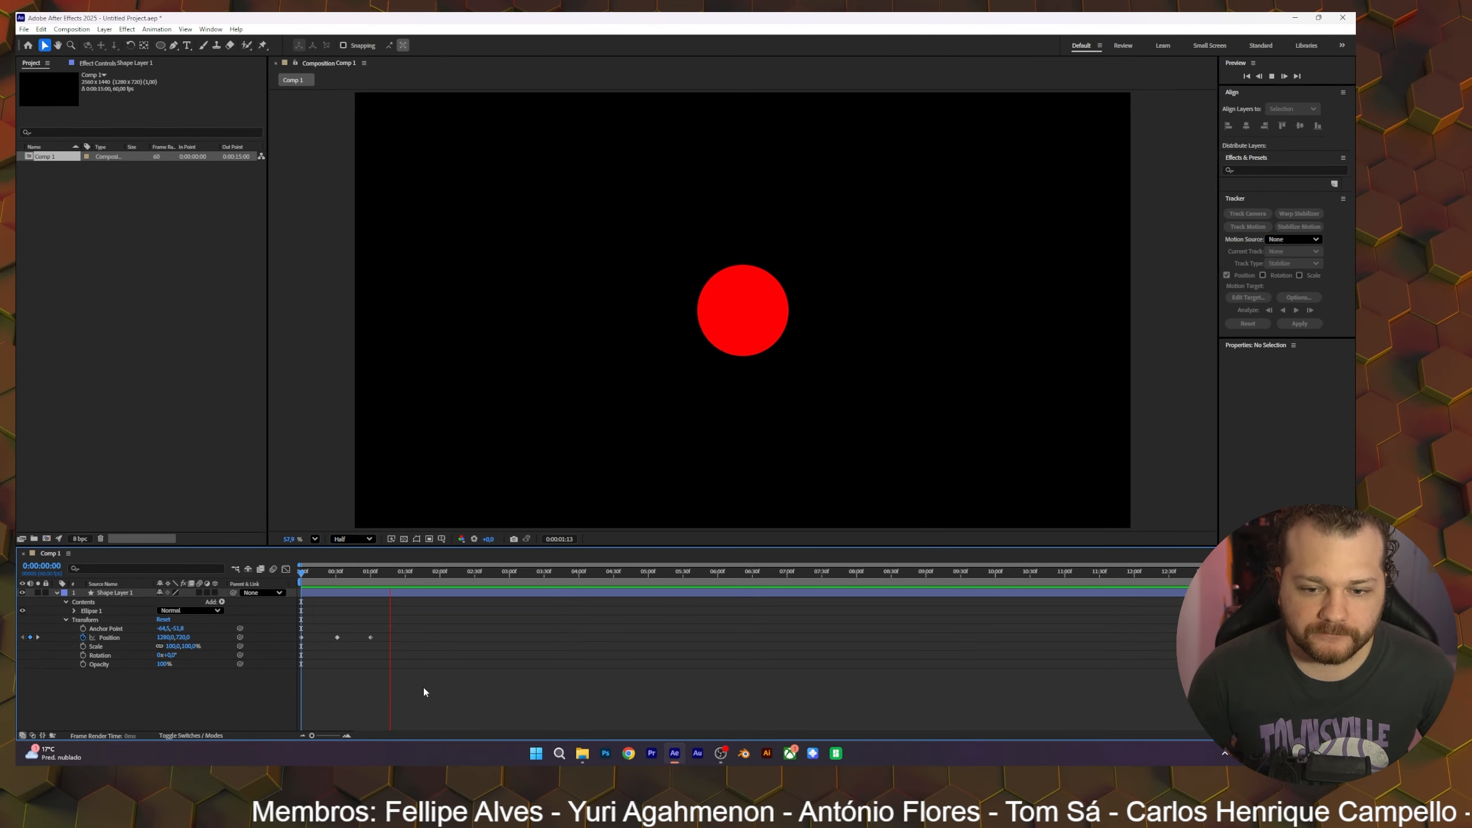
{"action": "key", "text": "space"}
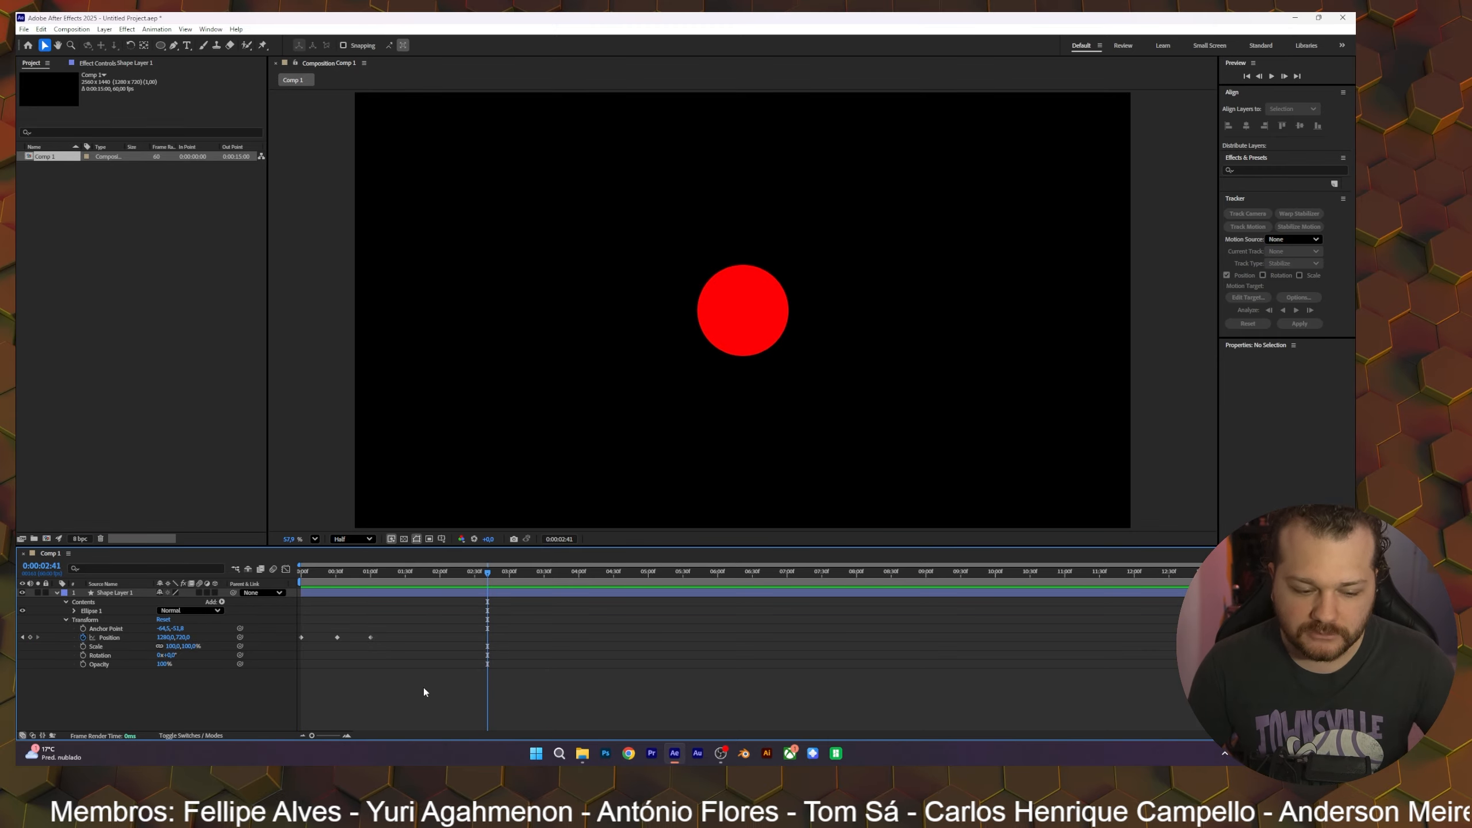
Step: Copy the circle's second Position keyframe, with the circle at the bottom edge, to 0:00:01:30
{"action": "left_click", "coordinate": [353, 572]}
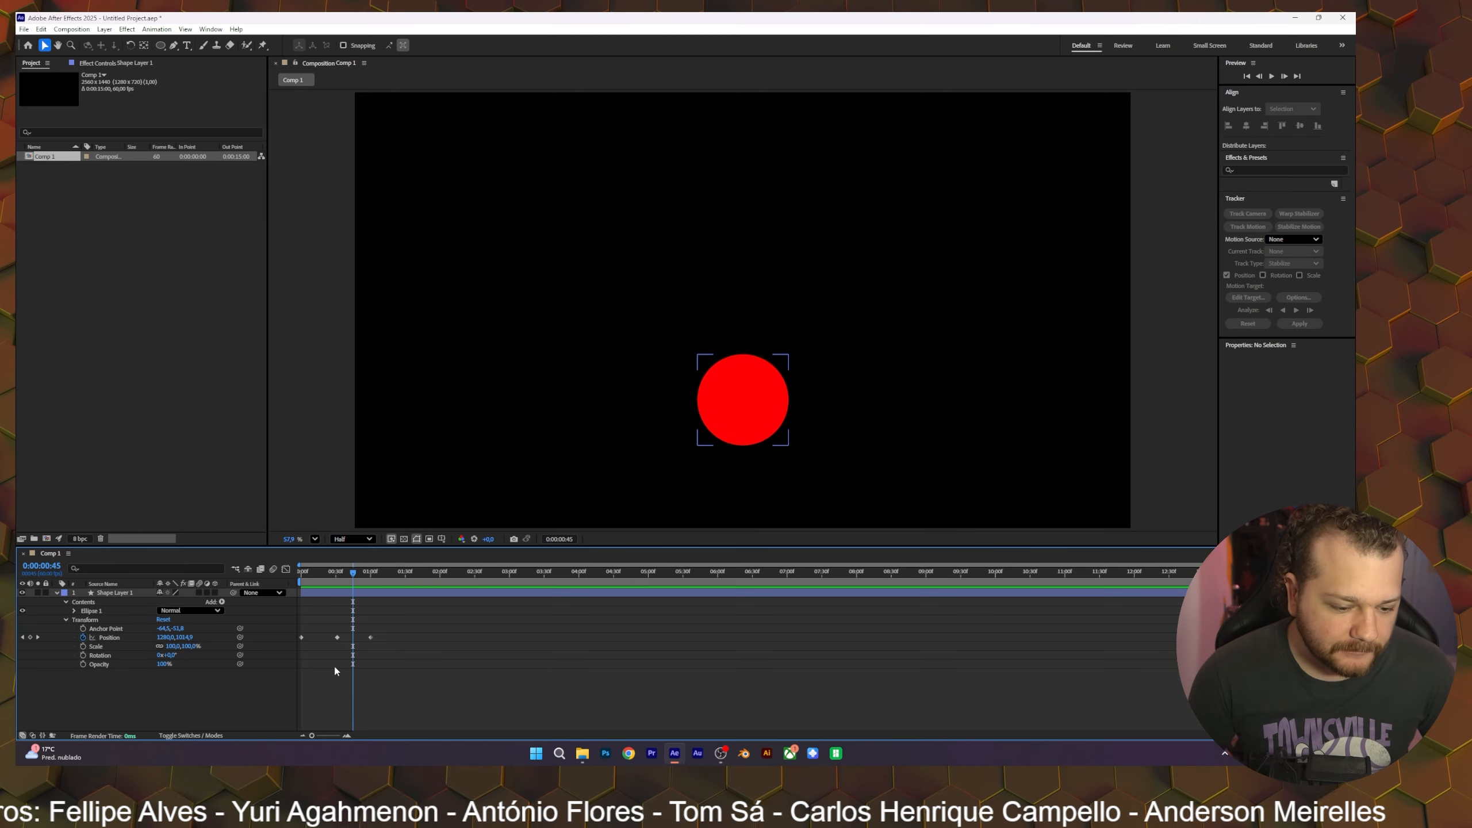
{"action": "left_click", "coordinate": [338, 638]}
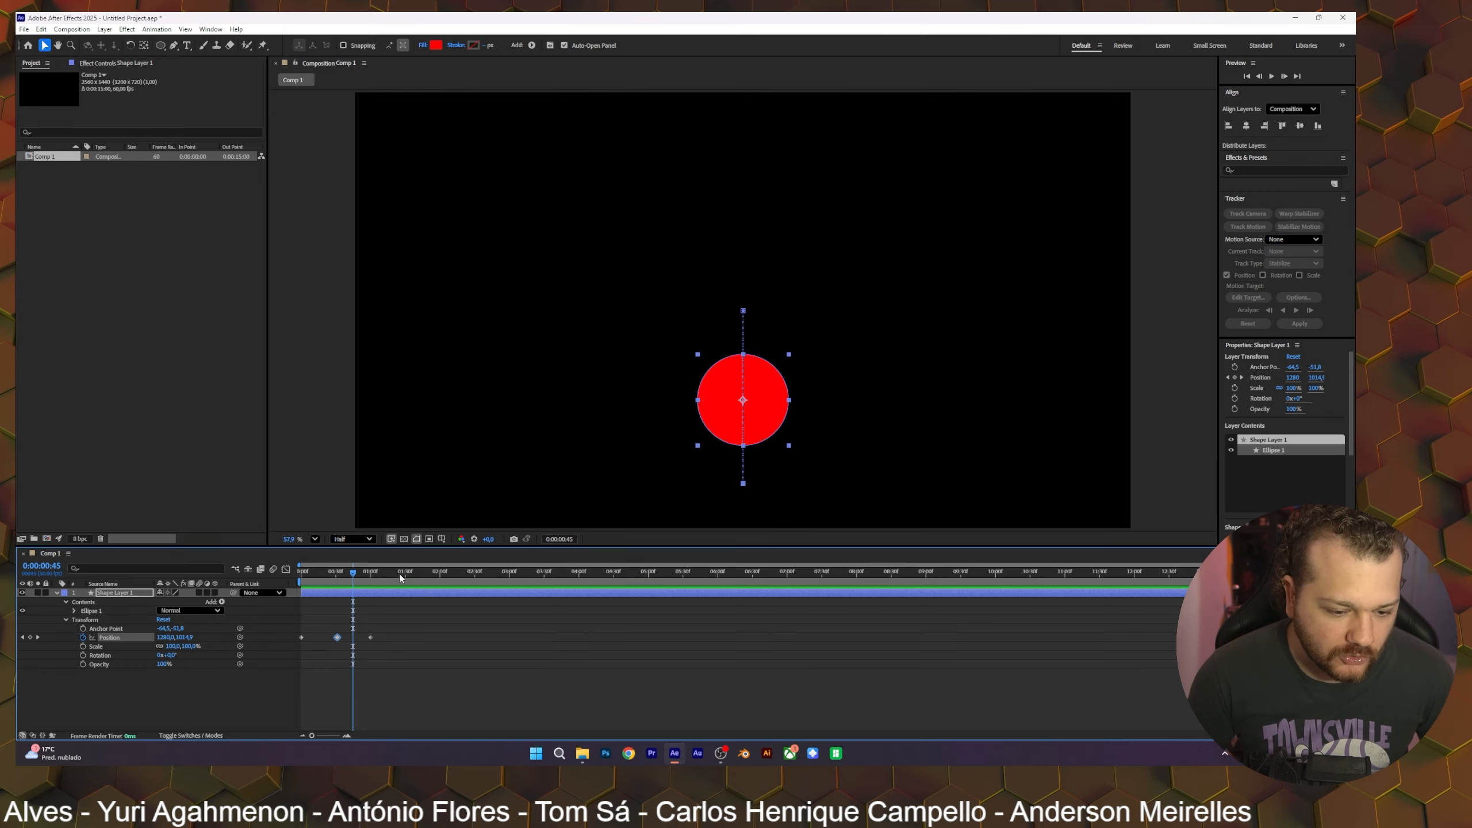
{"action": "left_click_drag", "start_coordinate": [393, 573], "coordinate": [404, 580]}
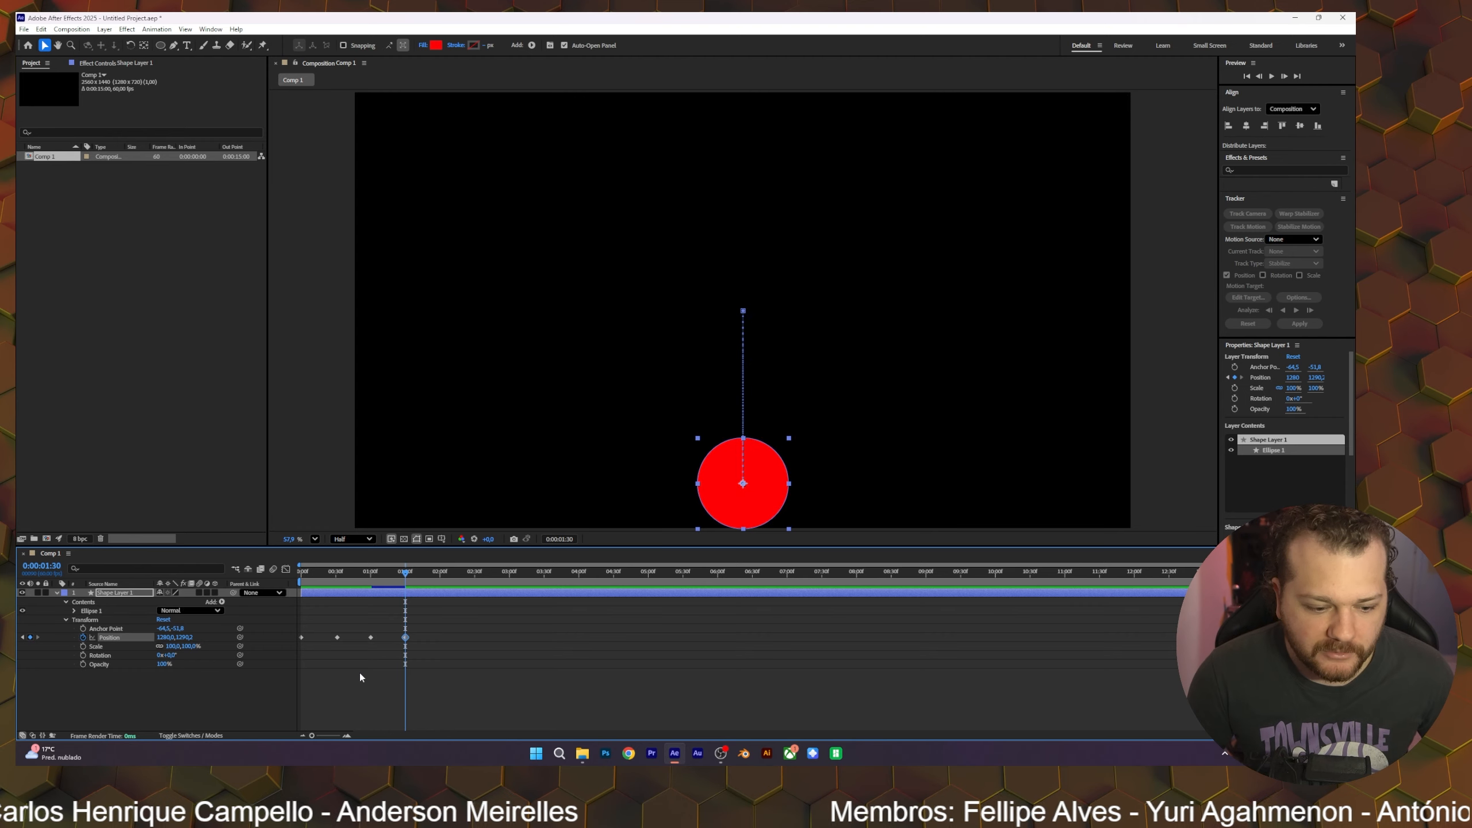
Step: Preview the bounce from 0:00:00:00 through the Position keyframe at 0:00:01:30
{"action": "left_click", "coordinate": [426, 652]}
{"action": "left_click_drag", "start_coordinate": [405, 573], "coordinate": [306, 607]}
{"action": "key", "text": "space"}
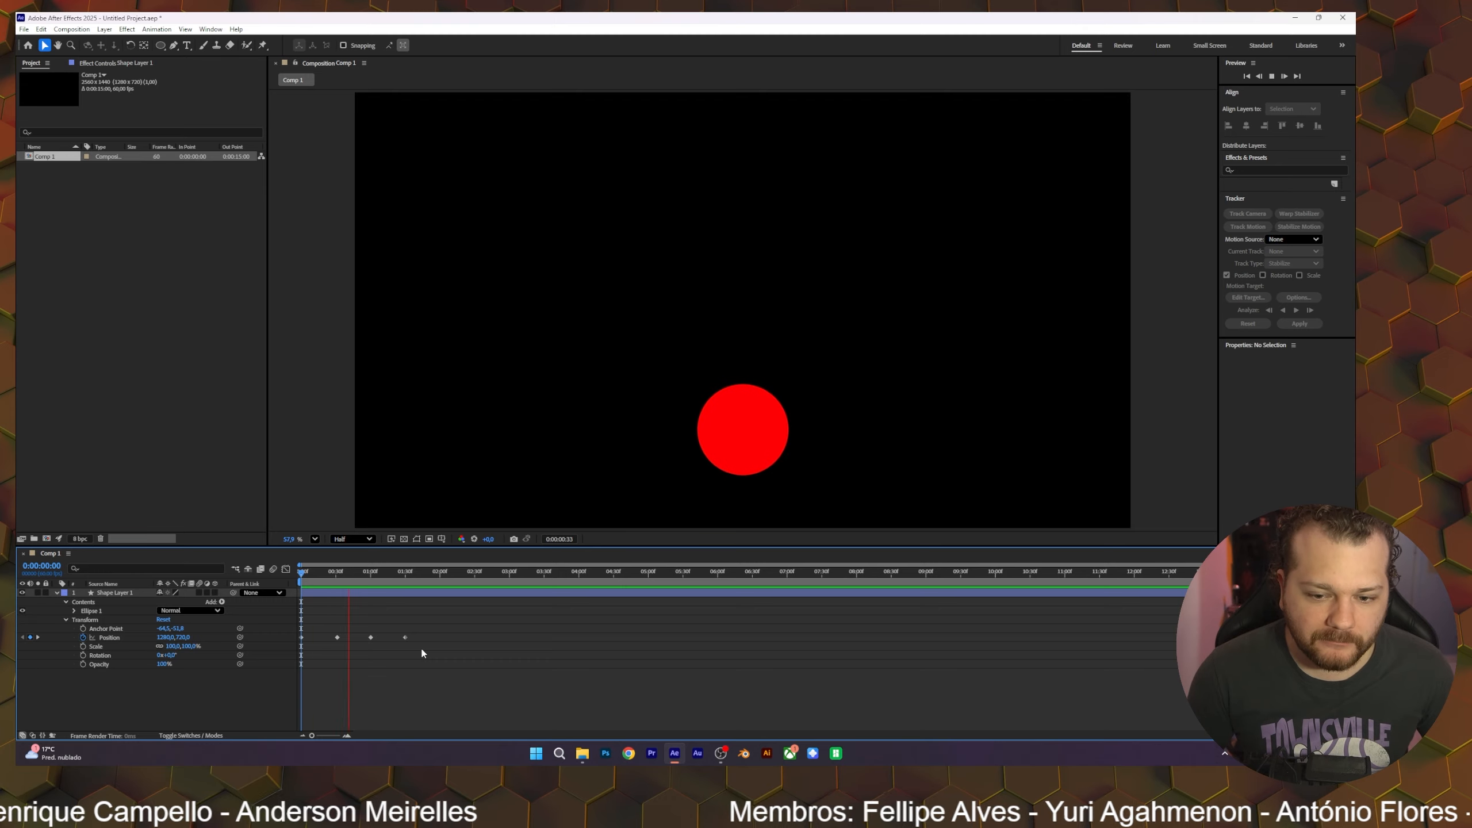
{"action": "key", "text": "space"}
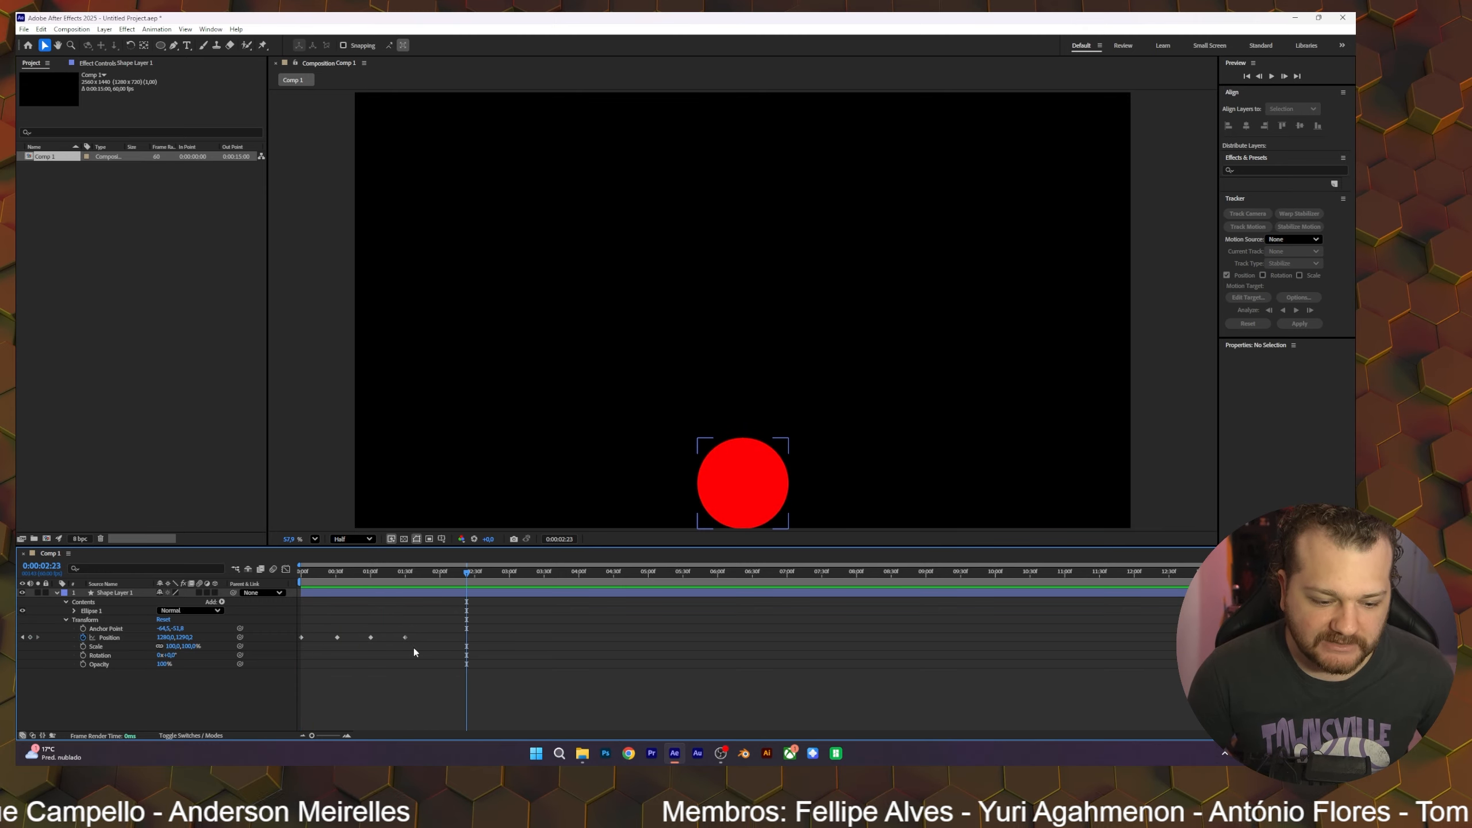
Step: Copy the centred Position keyframe from 0:00:01:00 to 0:00:02:00 and preview the bounce from the start
{"action": "left_click", "coordinate": [371, 637]}
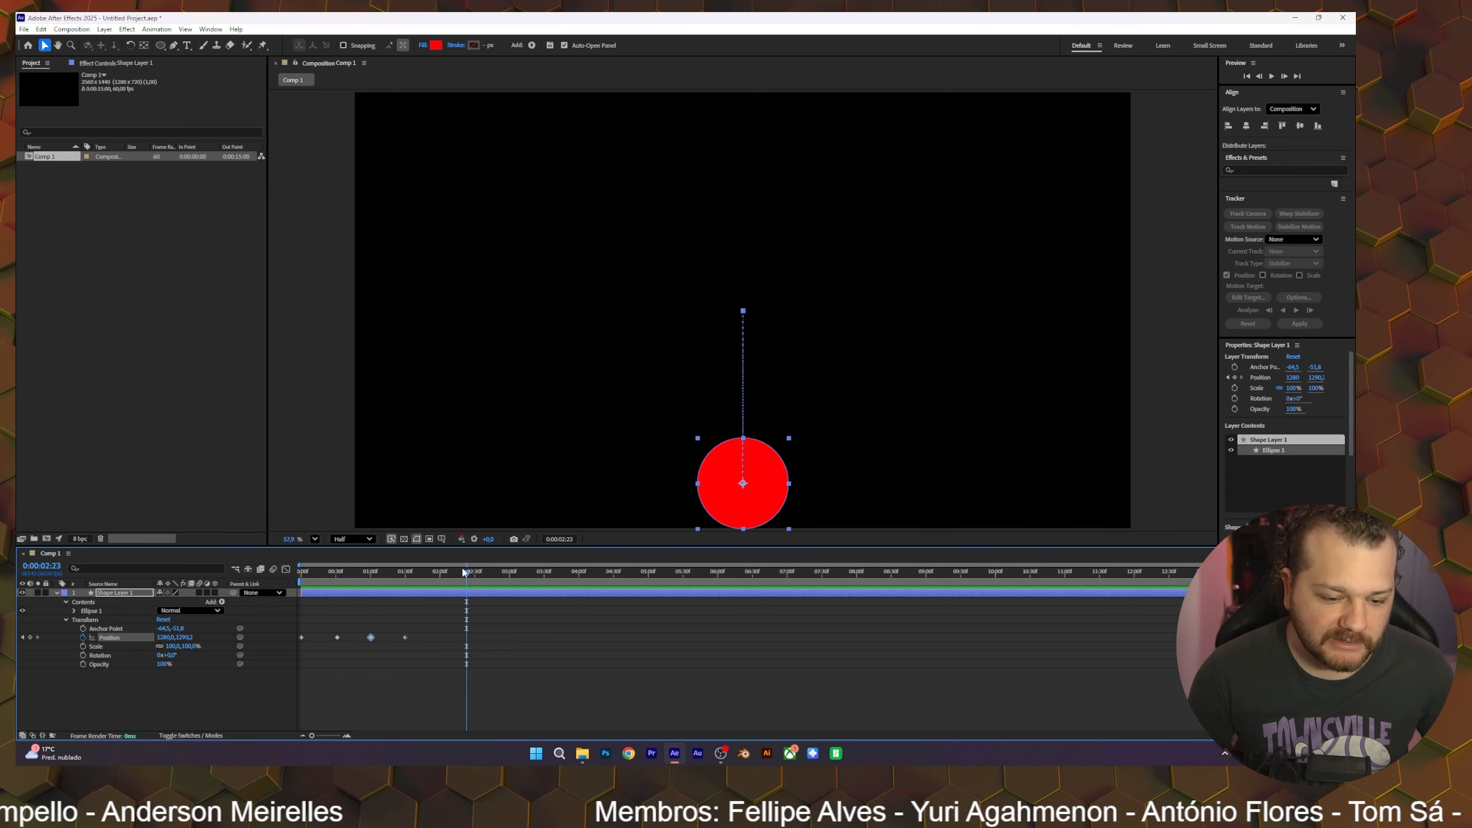
{"action": "left_click_drag", "start_coordinate": [447, 582], "coordinate": [285, 594]}
{"action": "key", "text": "ctrl+v"}
{"action": "key", "text": "space"}
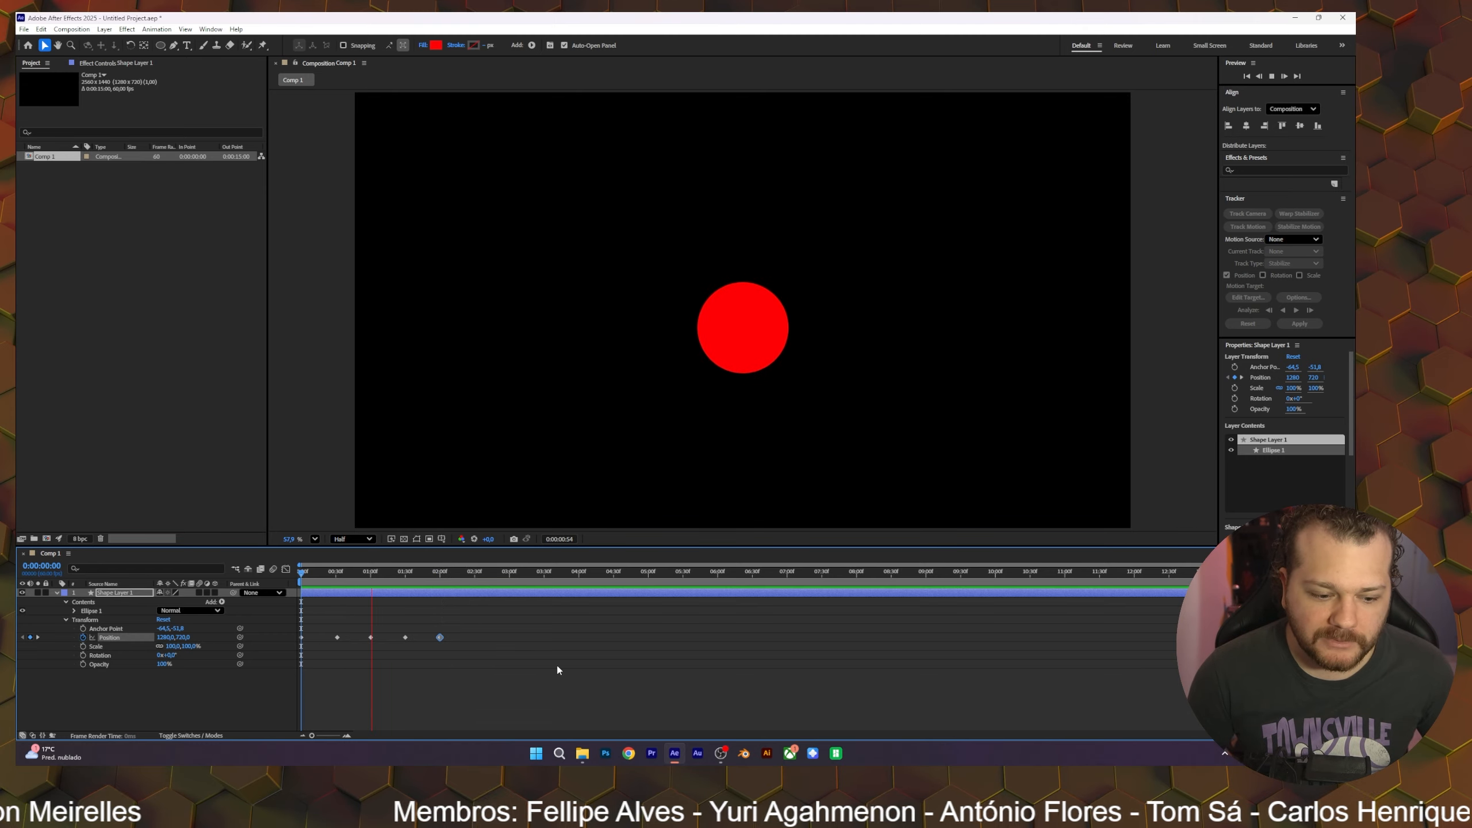
{"action": "key", "text": "space"}
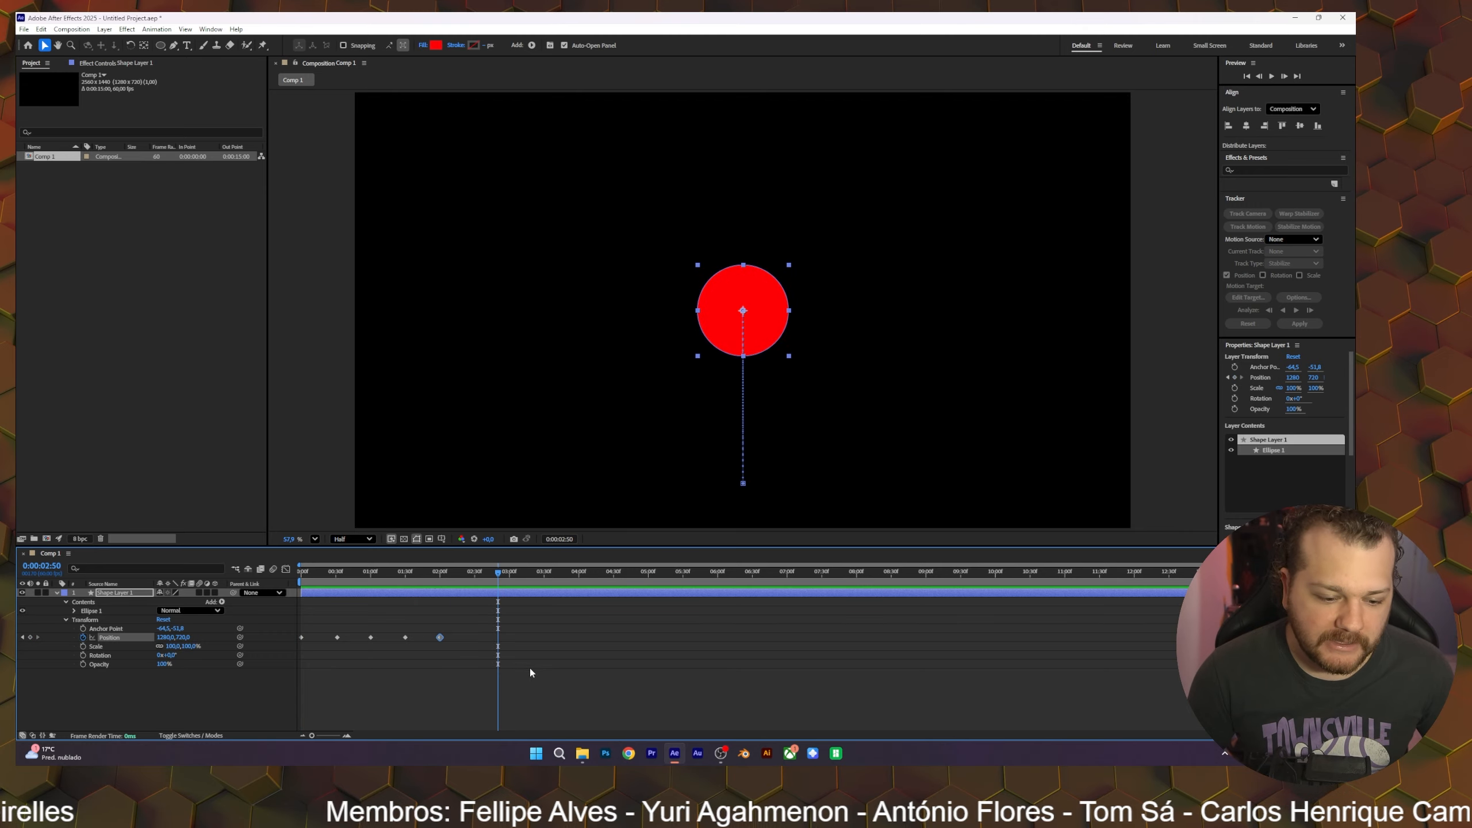
{"action": "left_click", "coordinate": [453, 689]}
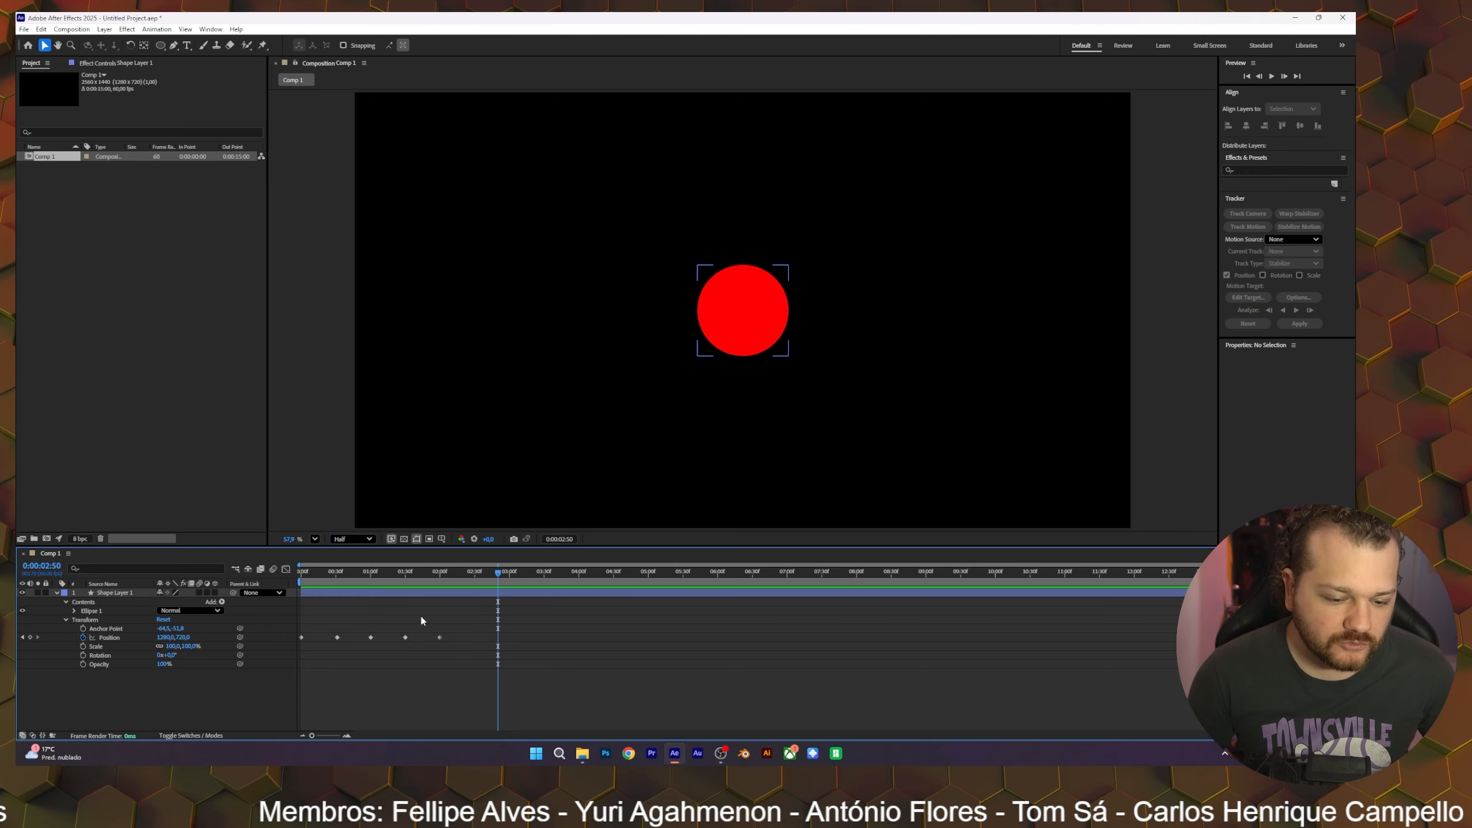
Step: Copy the Position keyframes at 0:00:01:30 and 0:00:02:00 and paste the pair repeatedly at half-second spacing up to 0:00:06:00
{"action": "left_click_drag", "start_coordinate": [453, 620], "coordinate": [399, 647]}
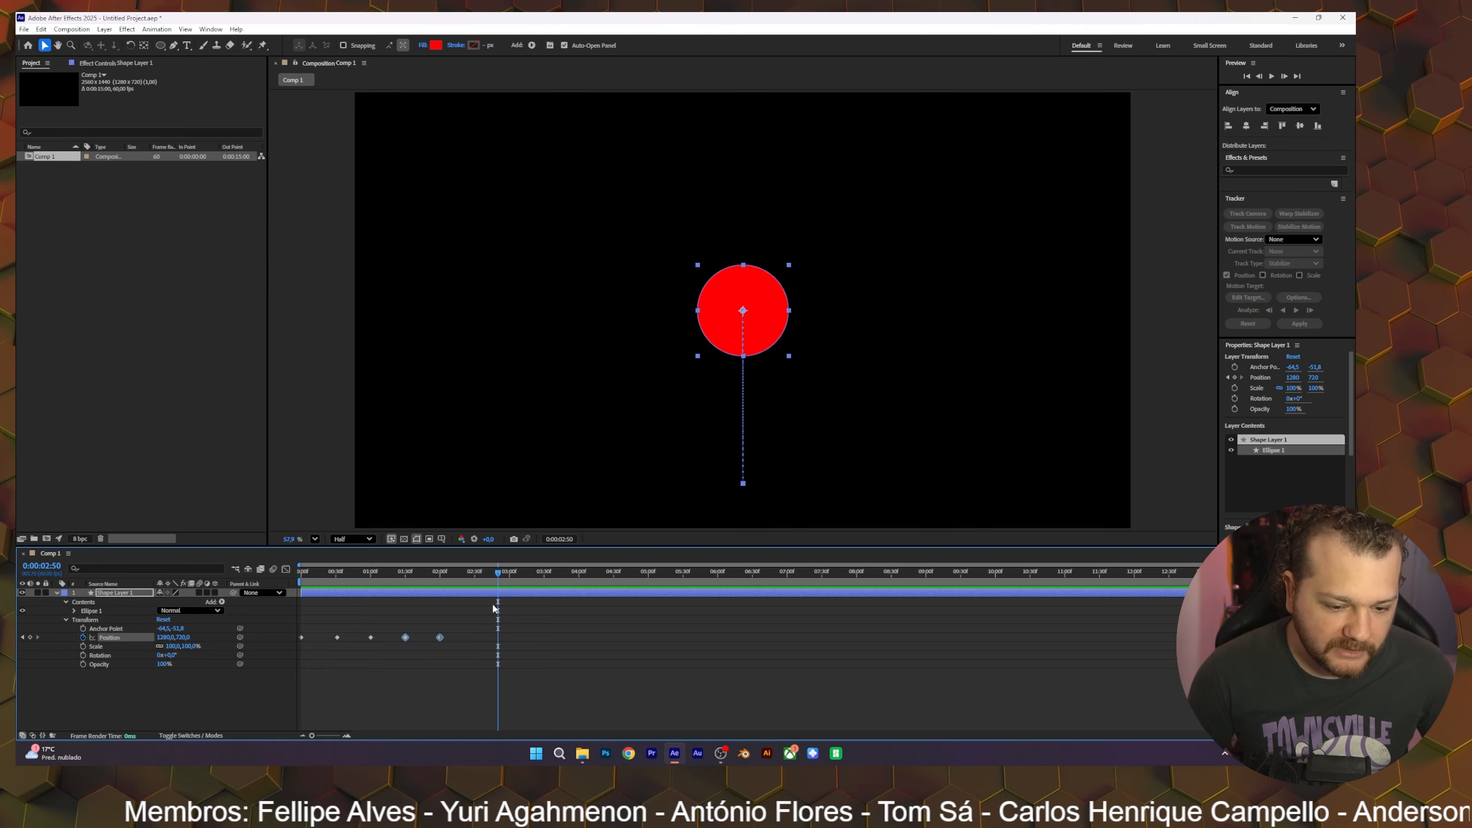
{"action": "key", "text": "ctrl+c"}
{"action": "left_click_drag", "start_coordinate": [493, 608], "coordinate": [597, 574]}
{"action": "key", "text": "ctrl+v"}
{"action": "key", "text": "ctrl+v"}
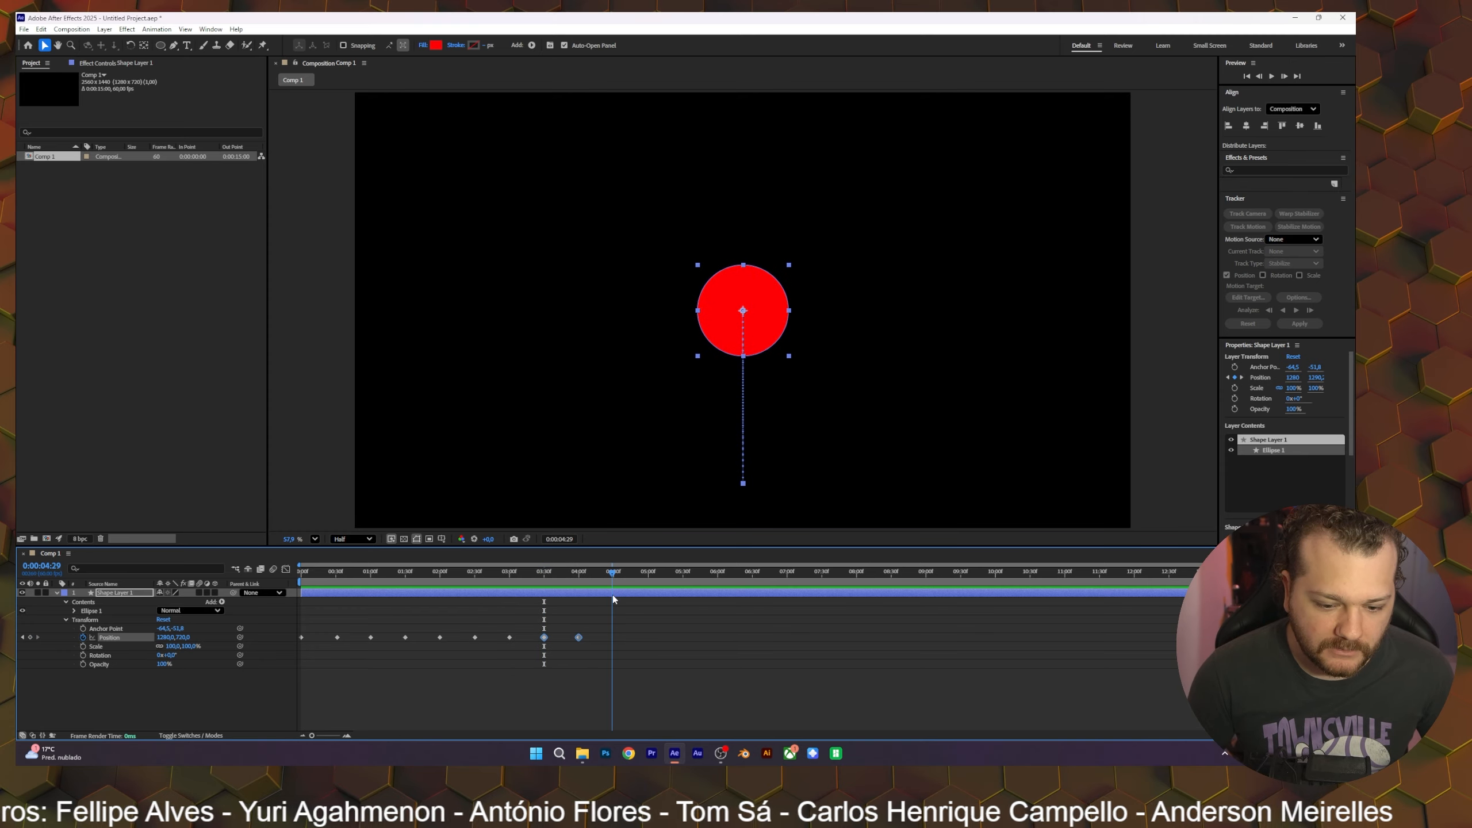
{"action": "left_click", "coordinate": [614, 572]}
{"action": "key", "text": "ctrl+v"}
{"action": "left_click_drag", "start_coordinate": [614, 571], "coordinate": [667, 589]}
{"action": "key", "text": "ctrl+v"}
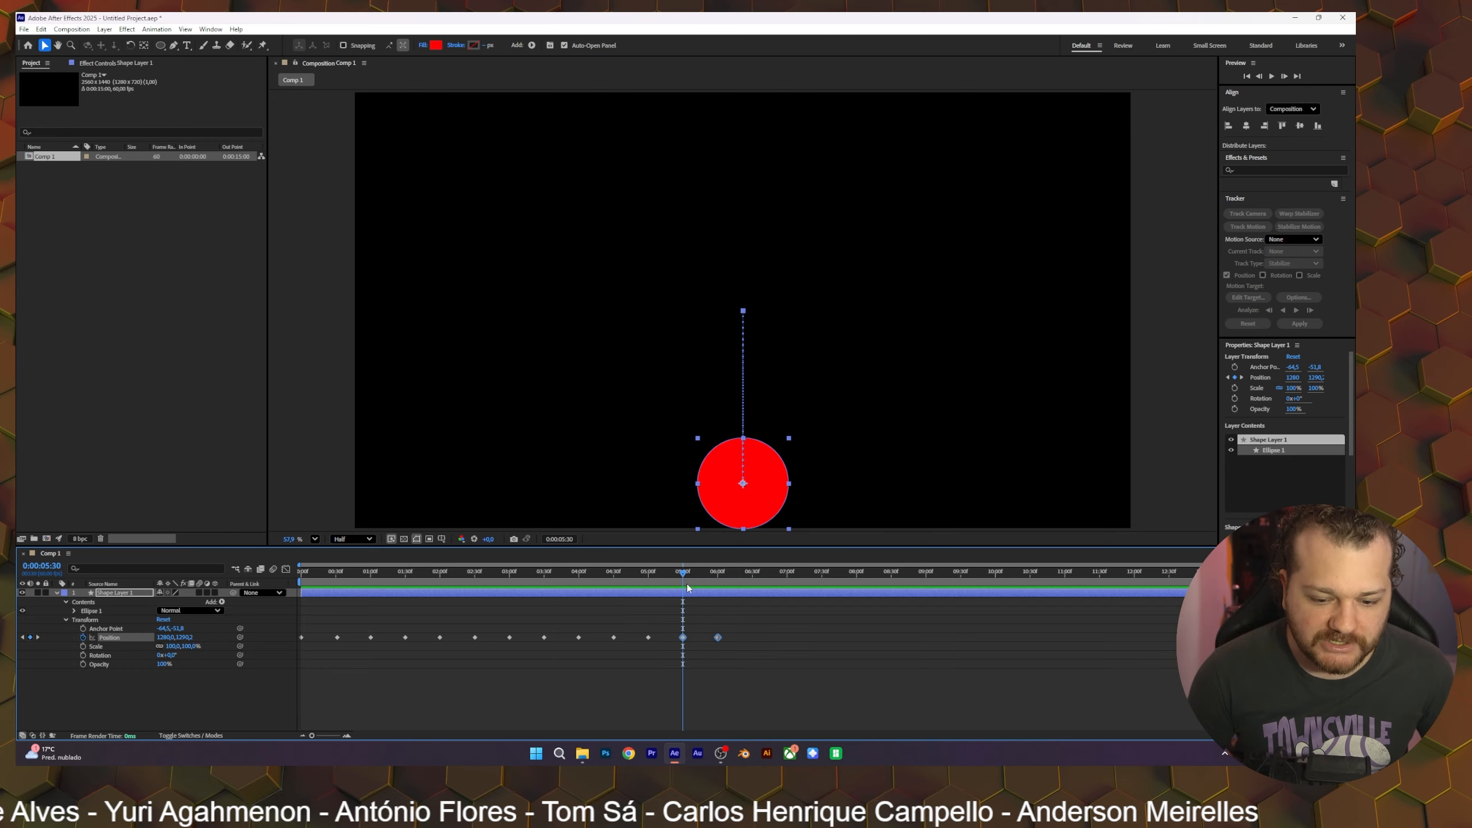
Step: Continue pasting the Position keyframe pair at half-second spacing up to 0:00:14:30 and preview the repeated bounce from 0:00:00:00
{"action": "left_click_drag", "start_coordinate": [687, 584], "coordinate": [1017, 593]}
{"action": "key", "text": "ctrl+v"}
{"action": "key", "text": "ctrl+v"}
{"action": "key", "text": "ctrl+v"}
{"action": "key", "text": "ctrl+v"}
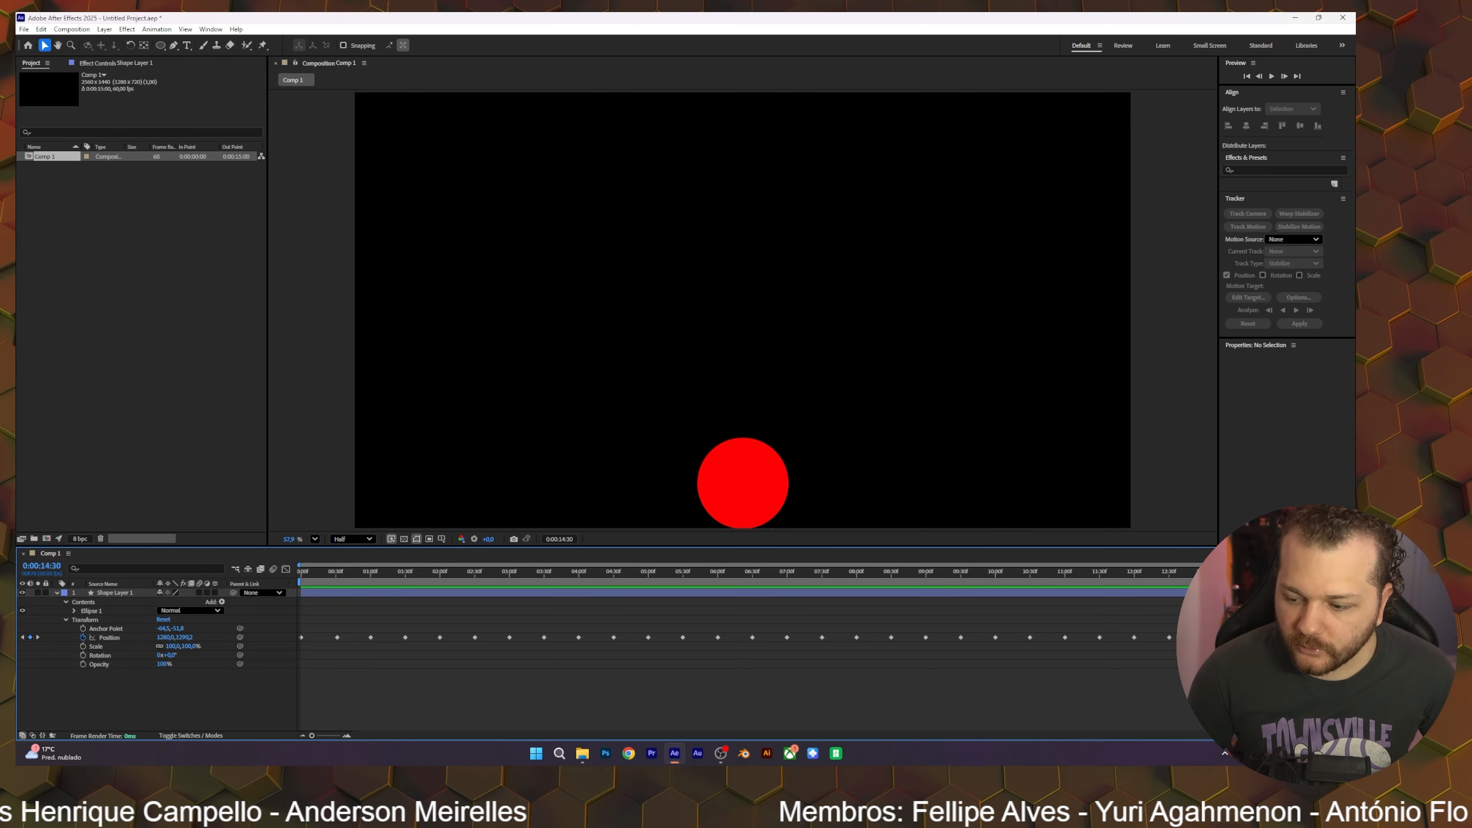
{"action": "key", "text": "space"}
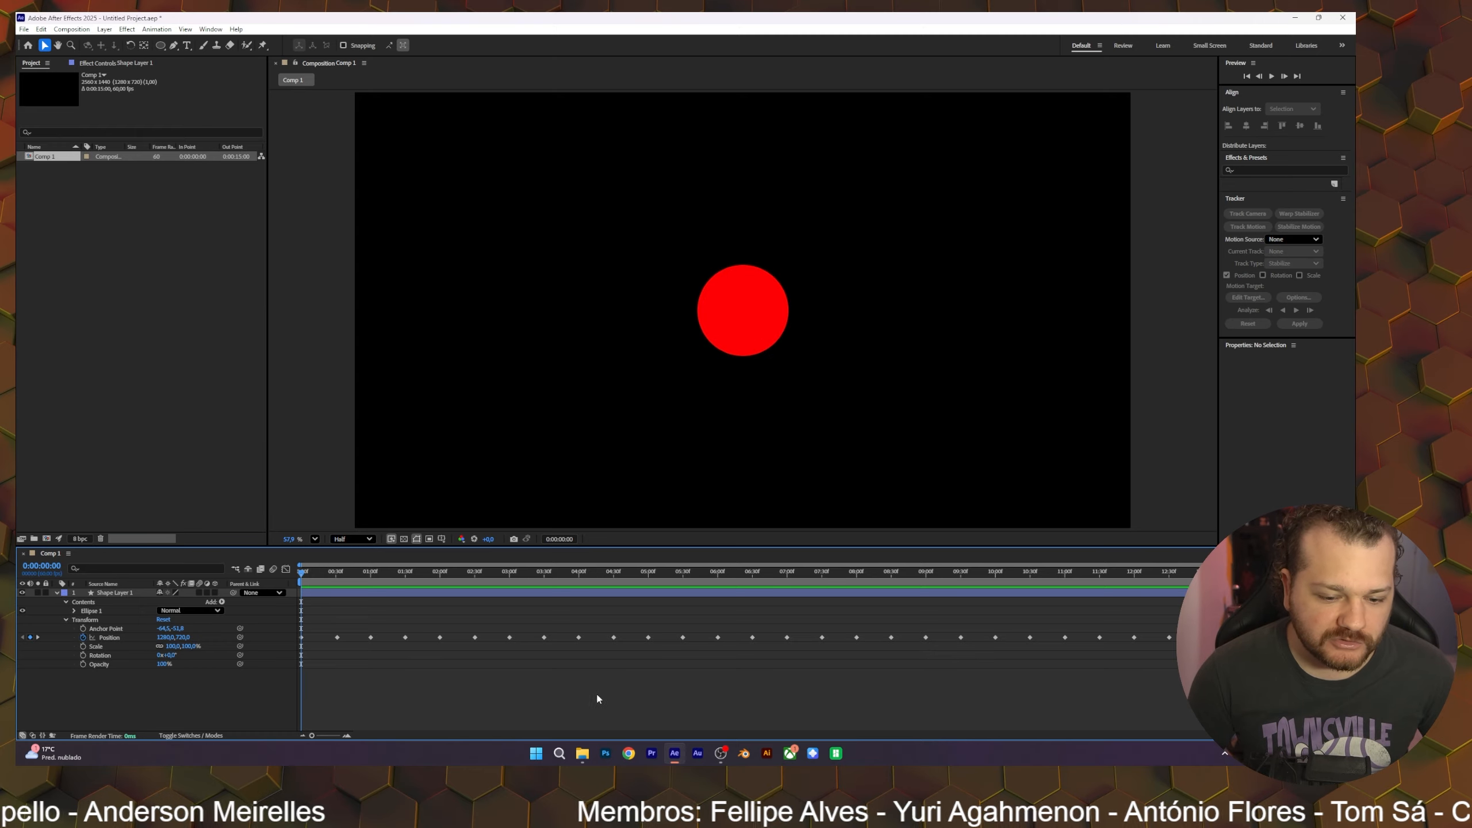
{"action": "key", "text": "space"}
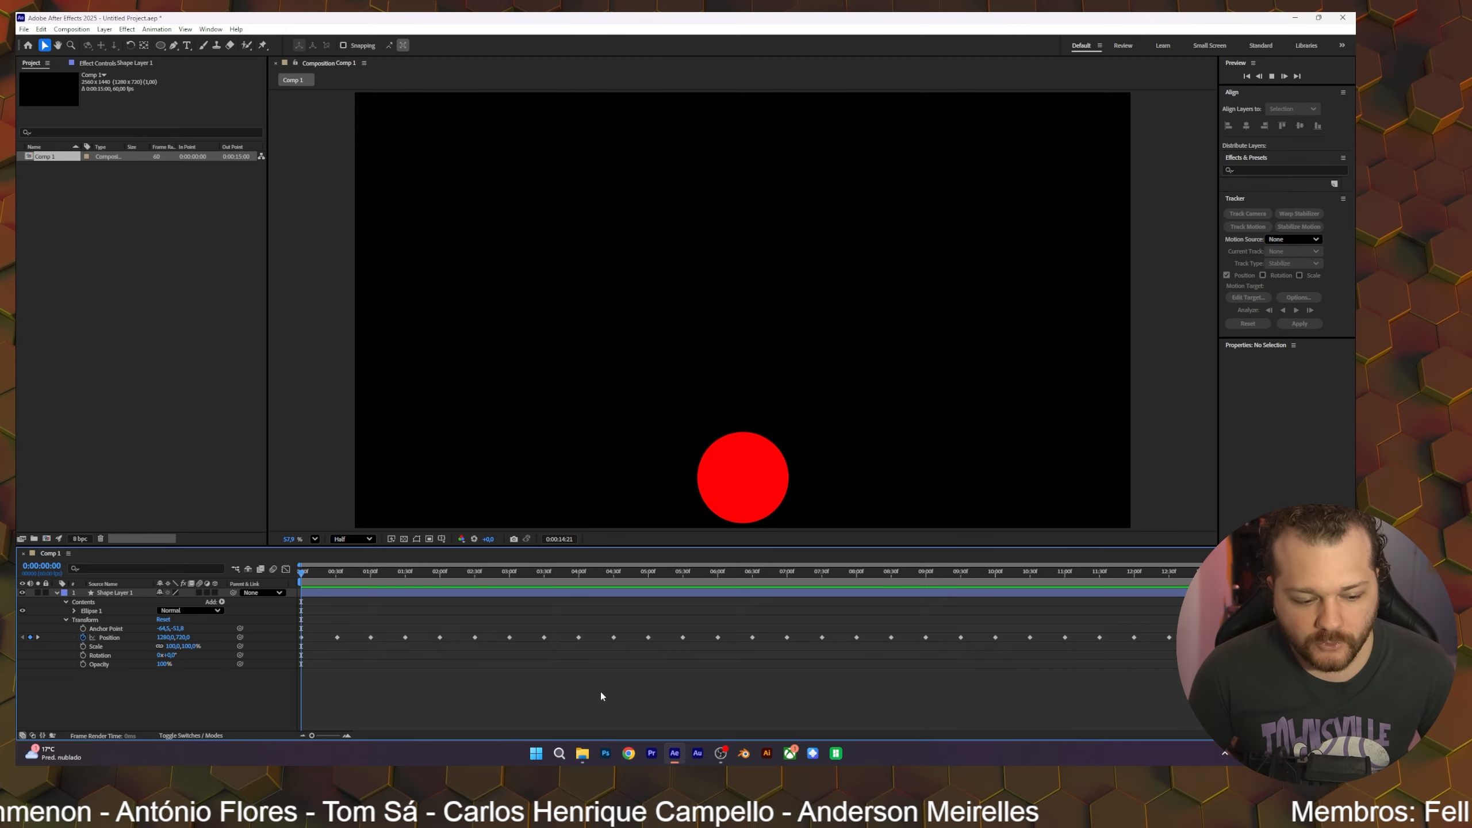
Step: Stop the preview and delete every Position keyframe after 0:00:01:00, keeping only the first three
{"action": "mouse_move", "coordinate": [323, 617]}
{"action": "left_mouse_down"}
{"action": "mouse_move", "coordinate": [394, 646]}
{"action": "mouse_move", "coordinate": [698, 691]}
{"action": "mouse_move", "coordinate": [1074, 675]}
{"action": "mouse_move", "coordinate": [1338, 690]}
{"action": "left_mouse_up"}
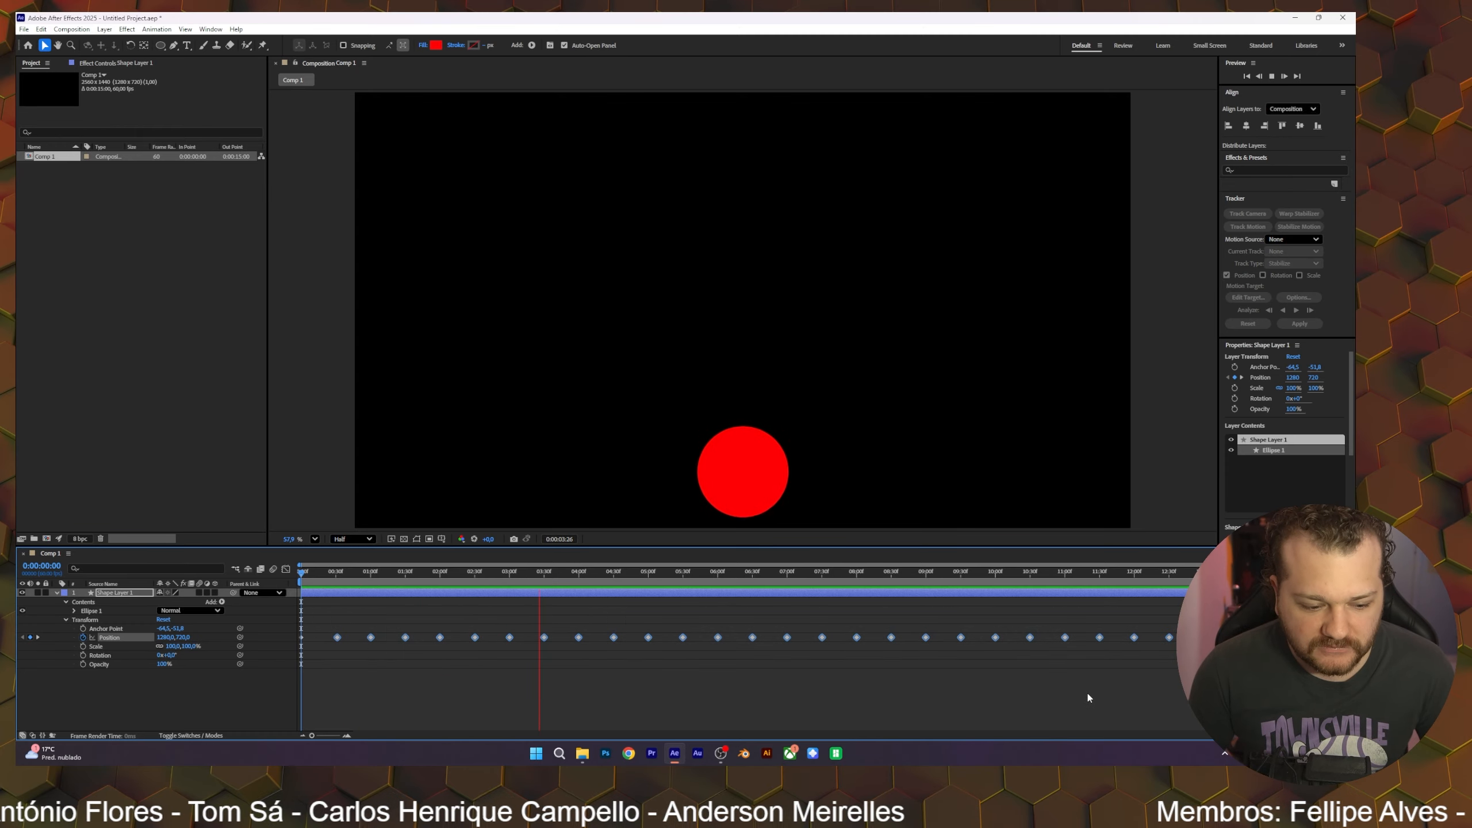
{"action": "key", "text": "space"}
{"action": "left_click", "coordinate": [407, 681]}
{"action": "mouse_move", "coordinate": [357, 610]}
{"action": "left_mouse_down"}
{"action": "mouse_move", "coordinate": [393, 667]}
{"action": "mouse_move", "coordinate": [1178, 661]}
{"action": "mouse_move", "coordinate": [1180, 675]}
{"action": "left_mouse_up"}
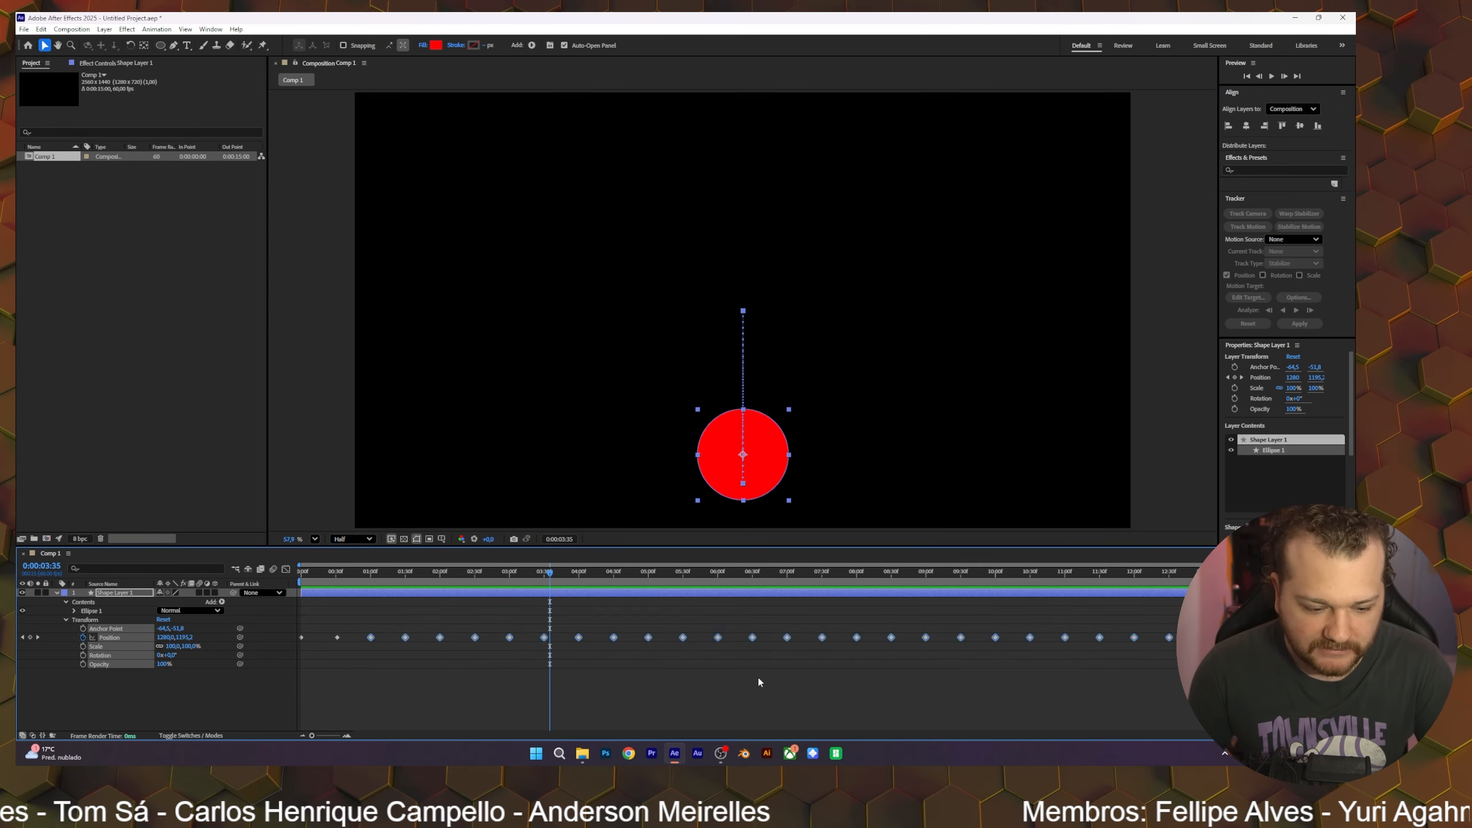
{"action": "left_click", "coordinate": [758, 678]}
{"action": "left_click_drag", "start_coordinate": [388, 610], "coordinate": [1179, 675]}
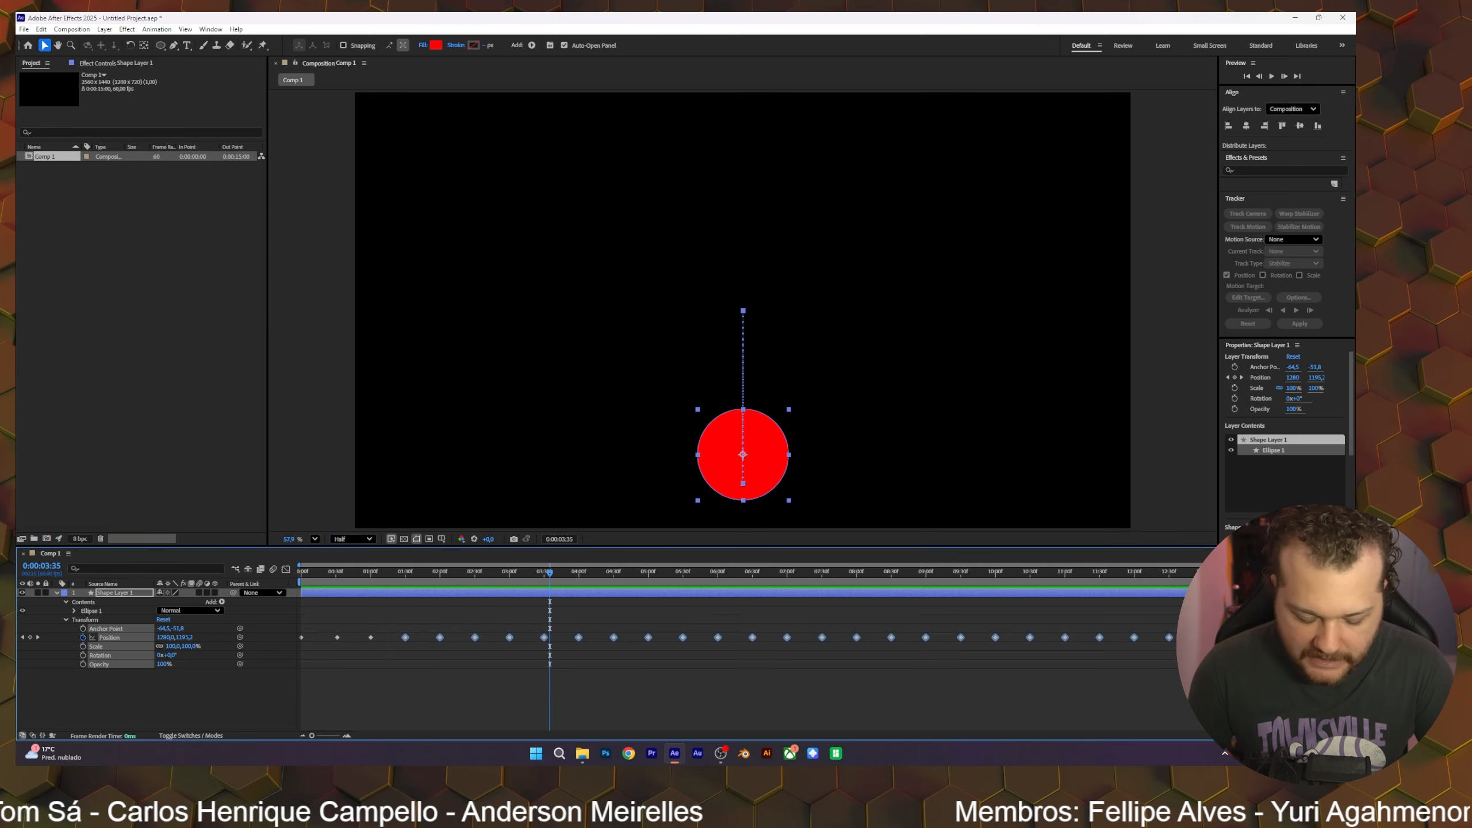
{"action": "key", "text": "Delete"}
Step: Move the current time to 0:00:01:00 and enable an expression on the circle layer's Position property
{"action": "left_click", "coordinate": [352, 574]}
{"action": "left_click_drag", "start_coordinate": [352, 574], "coordinate": [372, 596]}
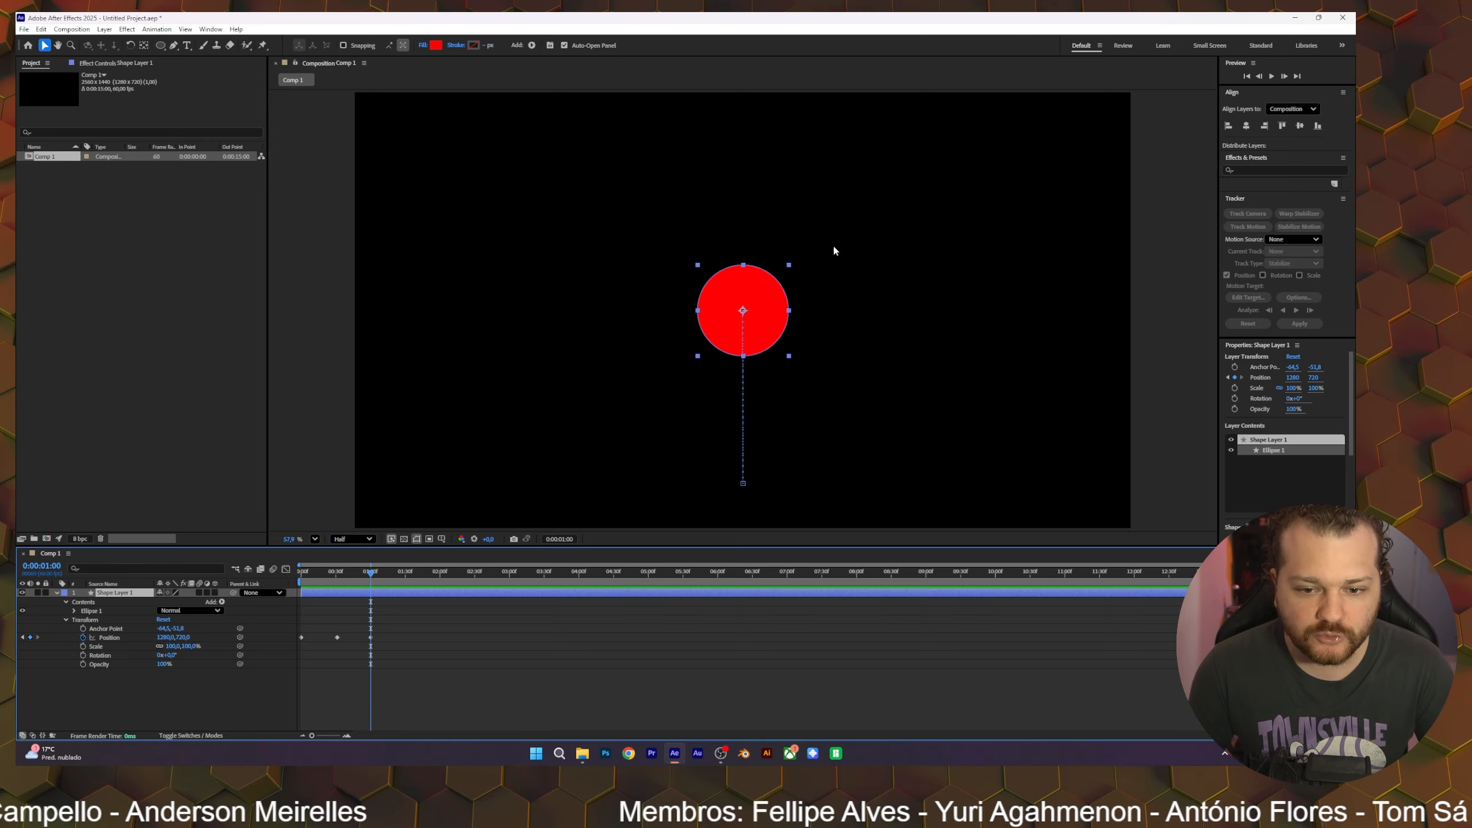
{"action": "left_click", "coordinate": [520, 707]}
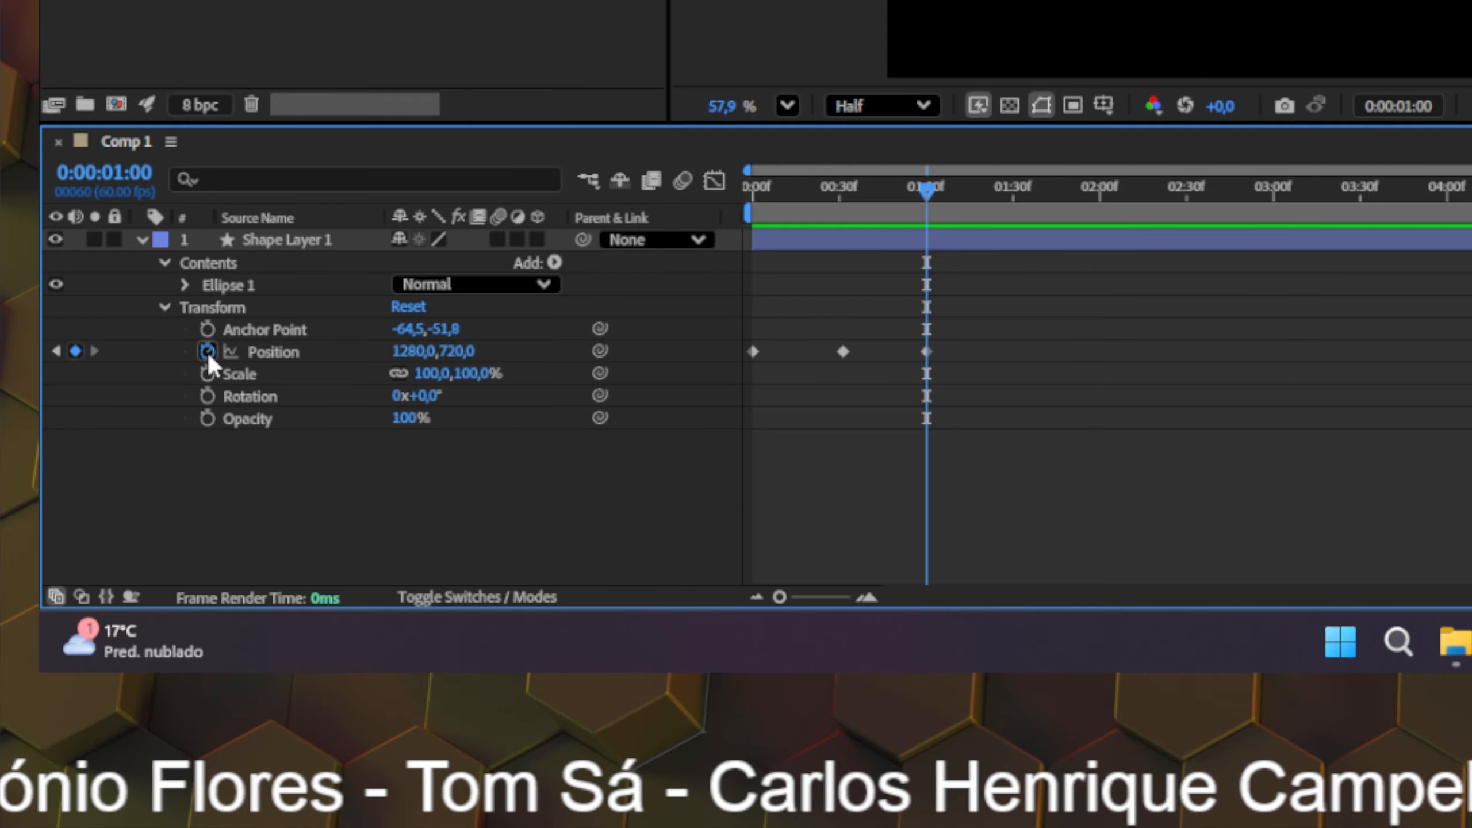
{"action": "left_click", "coordinate": [207, 351], "text": "alt"}
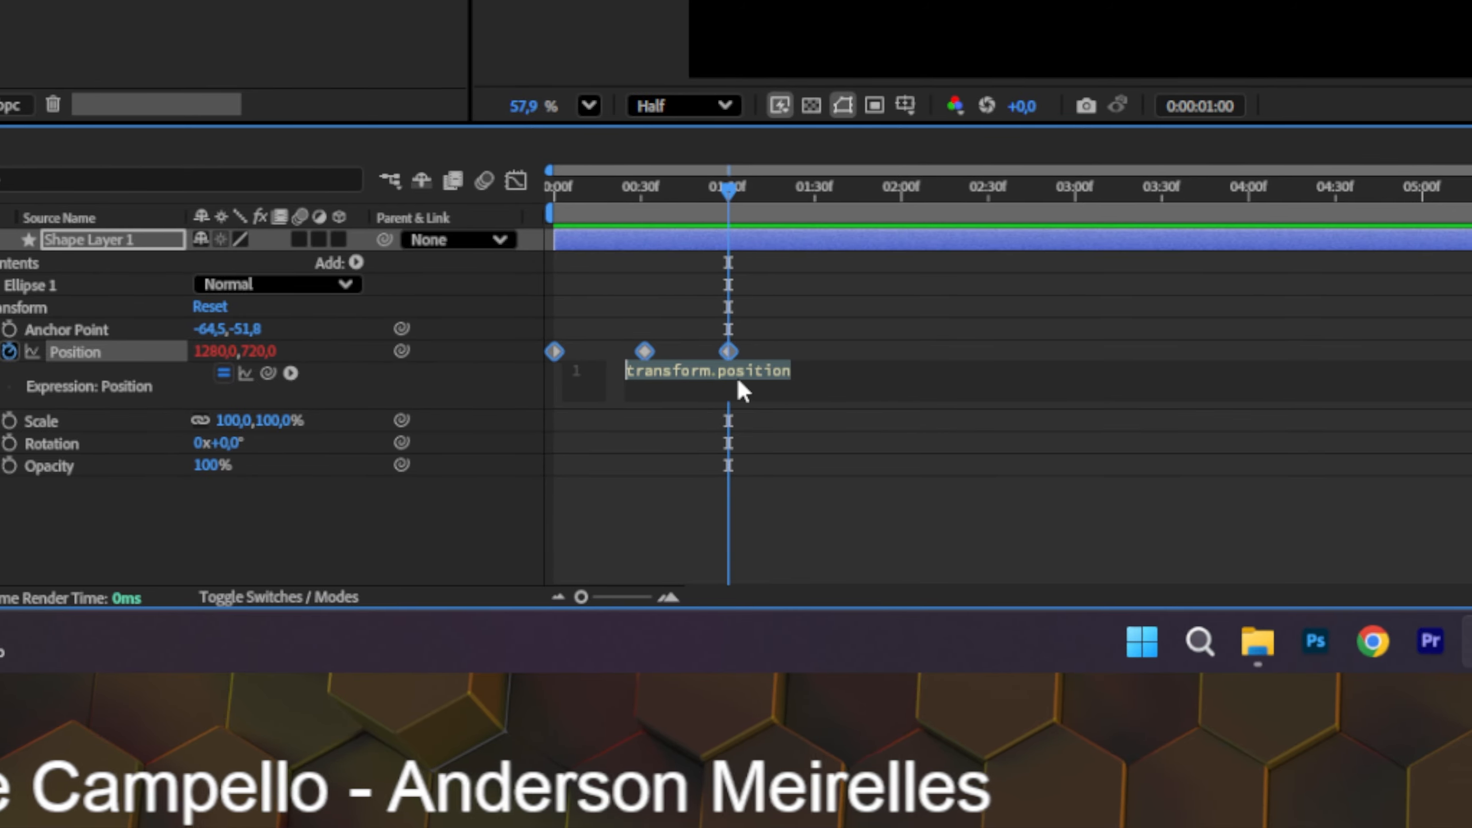
{"action": "left_click", "coordinate": [818, 378]}
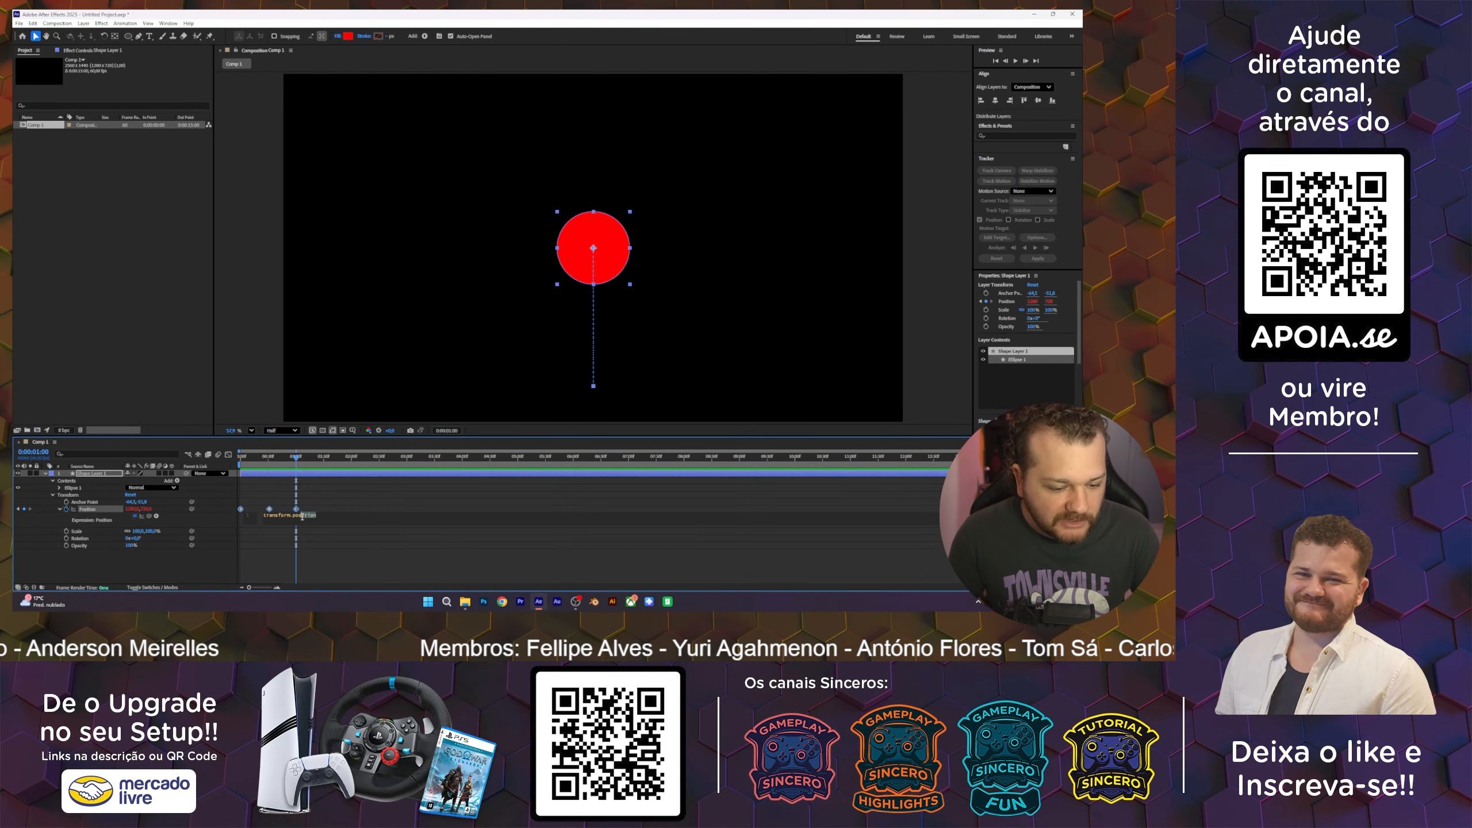
Step: Replace the default Position expression with loopOut() and commit it
{"action": "left_click_drag", "start_coordinate": [323, 514], "coordinate": [263, 516]}
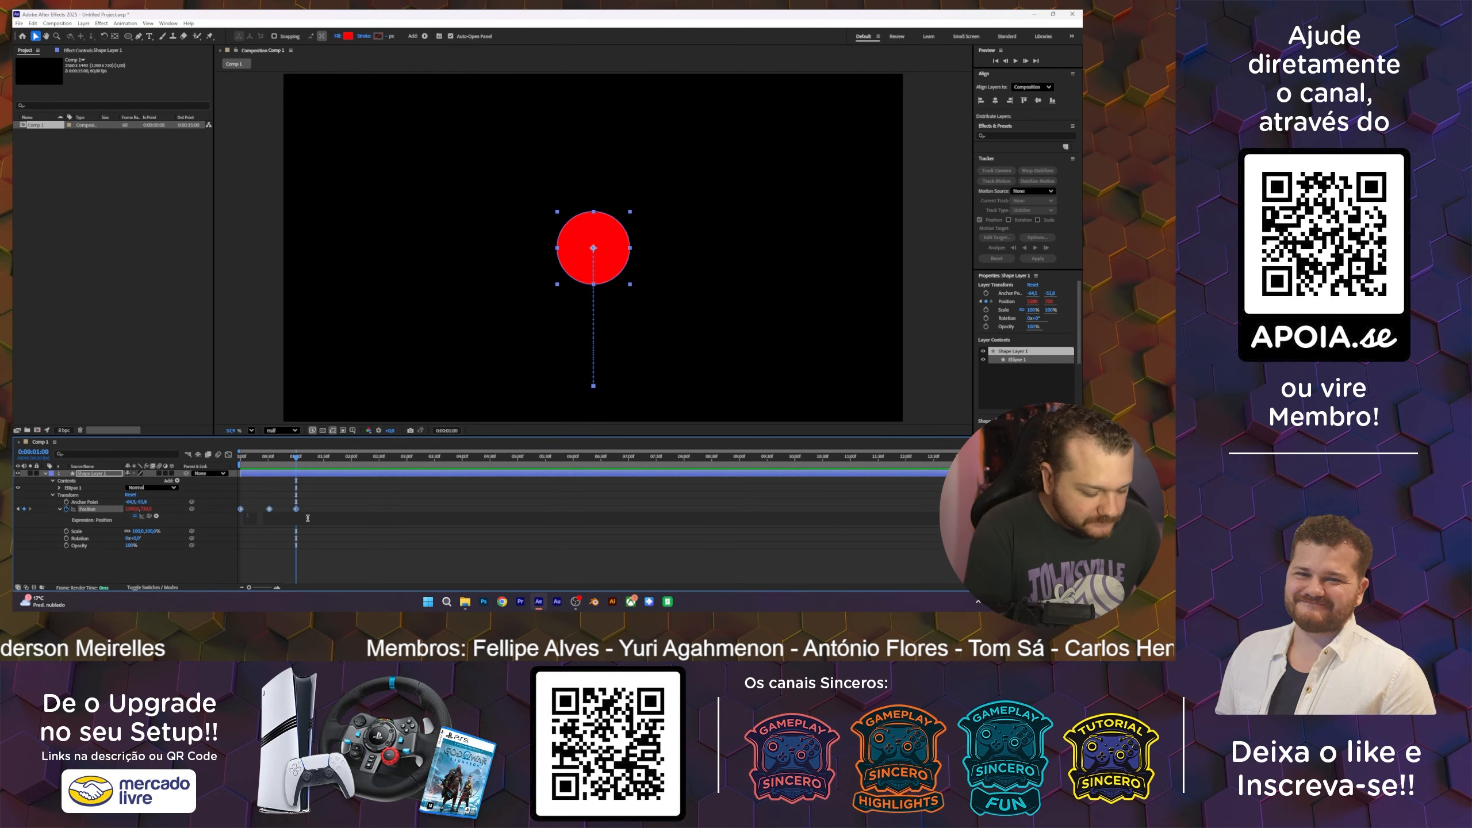
{"action": "type", "text": "loop"}
{"action": "key", "text": "Down"}
{"action": "key", "text": "Down"}
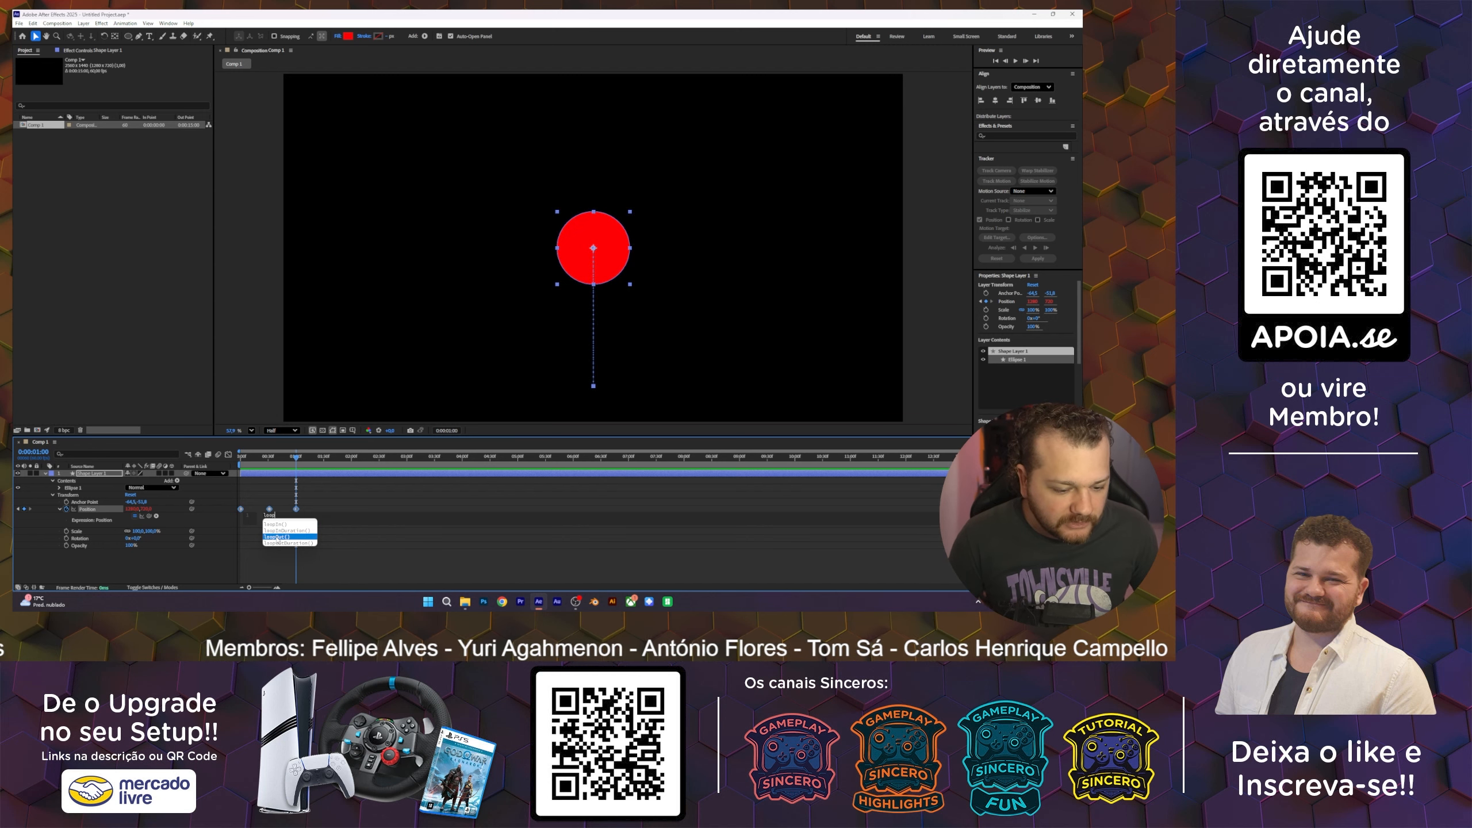
{"action": "type", "text": "out"}
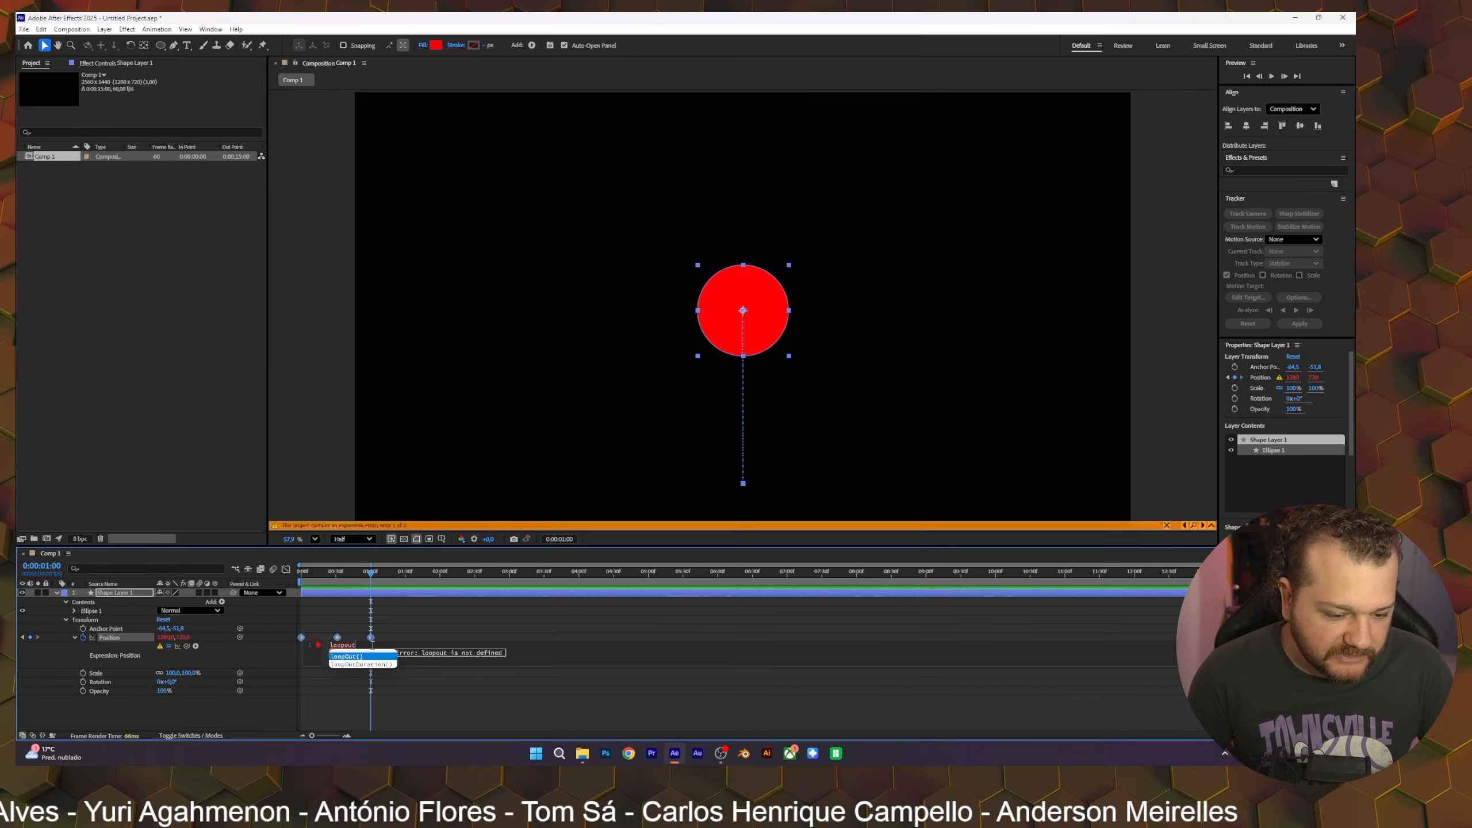
{"action": "key", "text": "Return"}
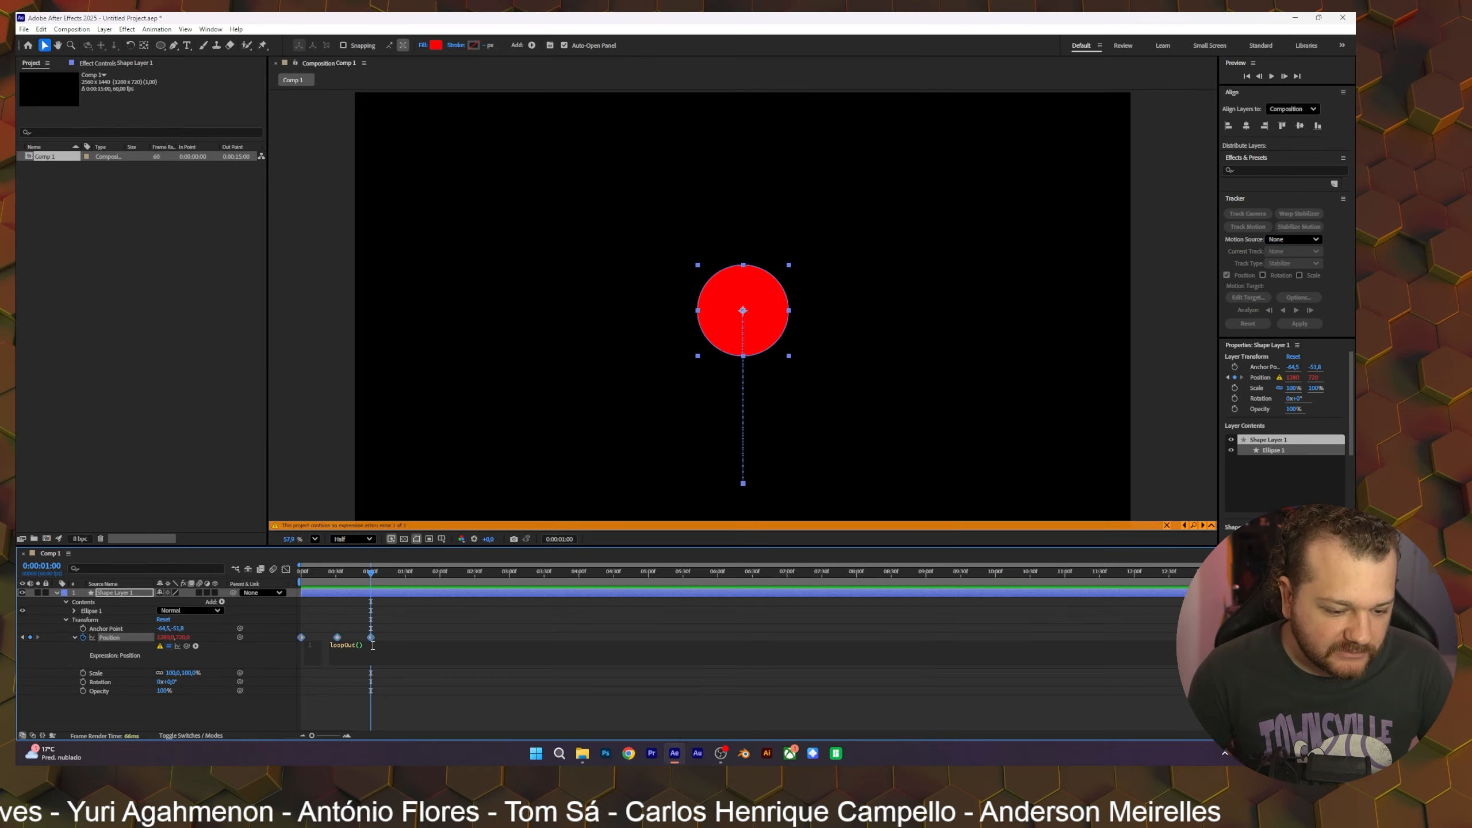
{"action": "left_click", "coordinate": [374, 672]}
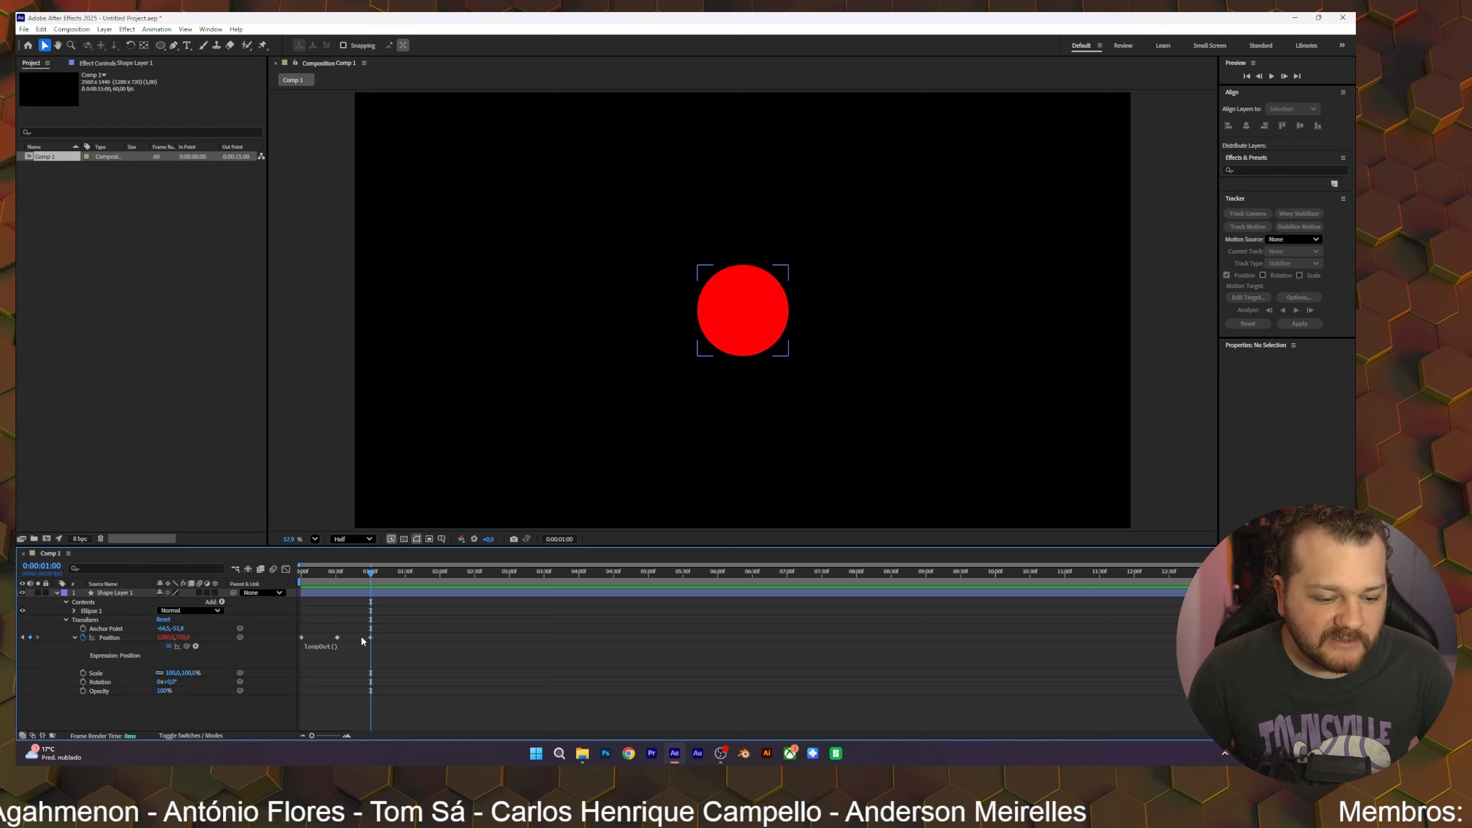
Step: Preview the looping bounce from 0:00:00:00, then scrub the timeline beyond the last Position keyframe
{"action": "left_click", "coordinate": [364, 590]}
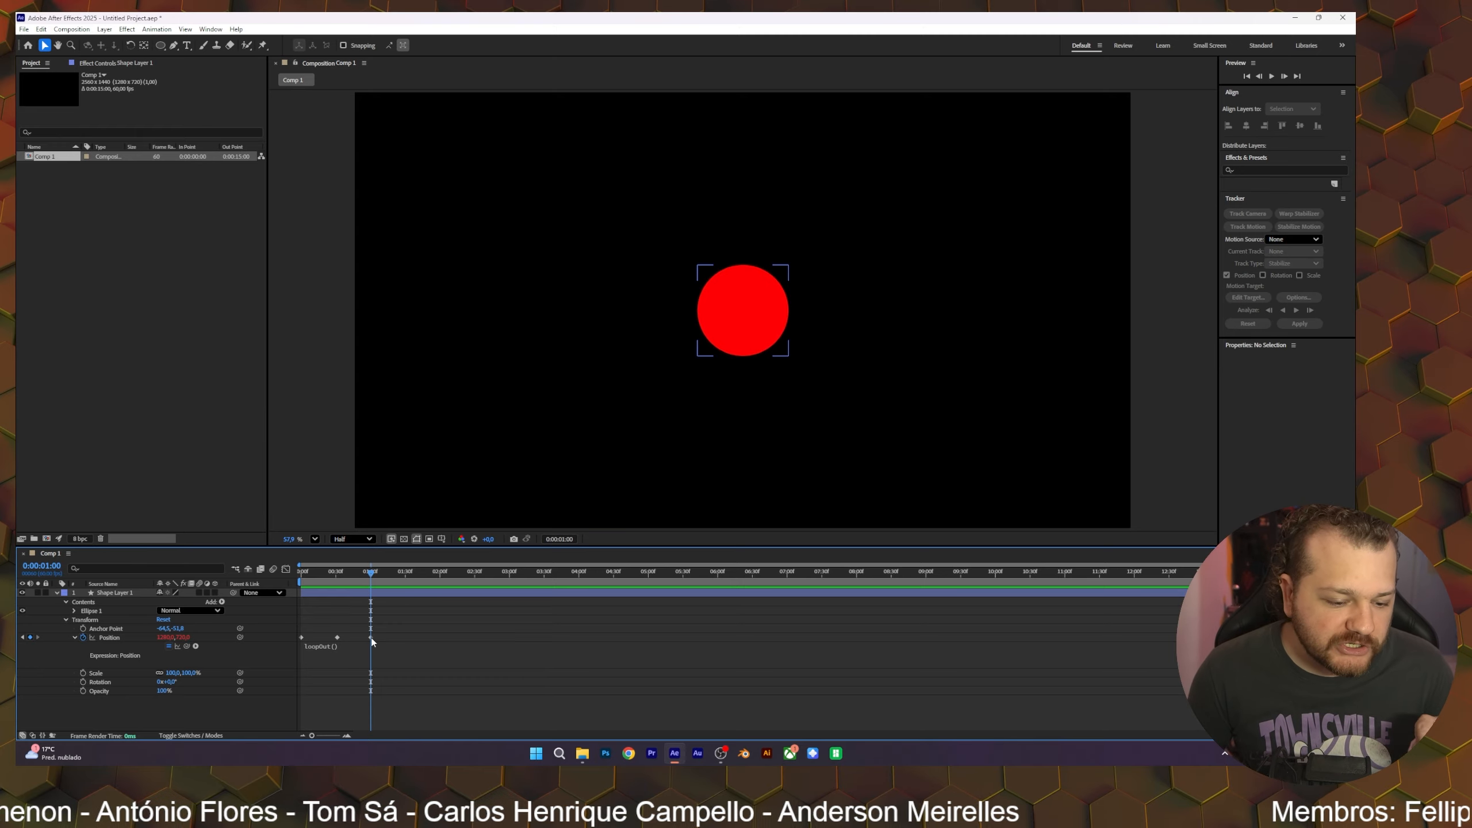
{"action": "mouse_move", "coordinate": [372, 640]}
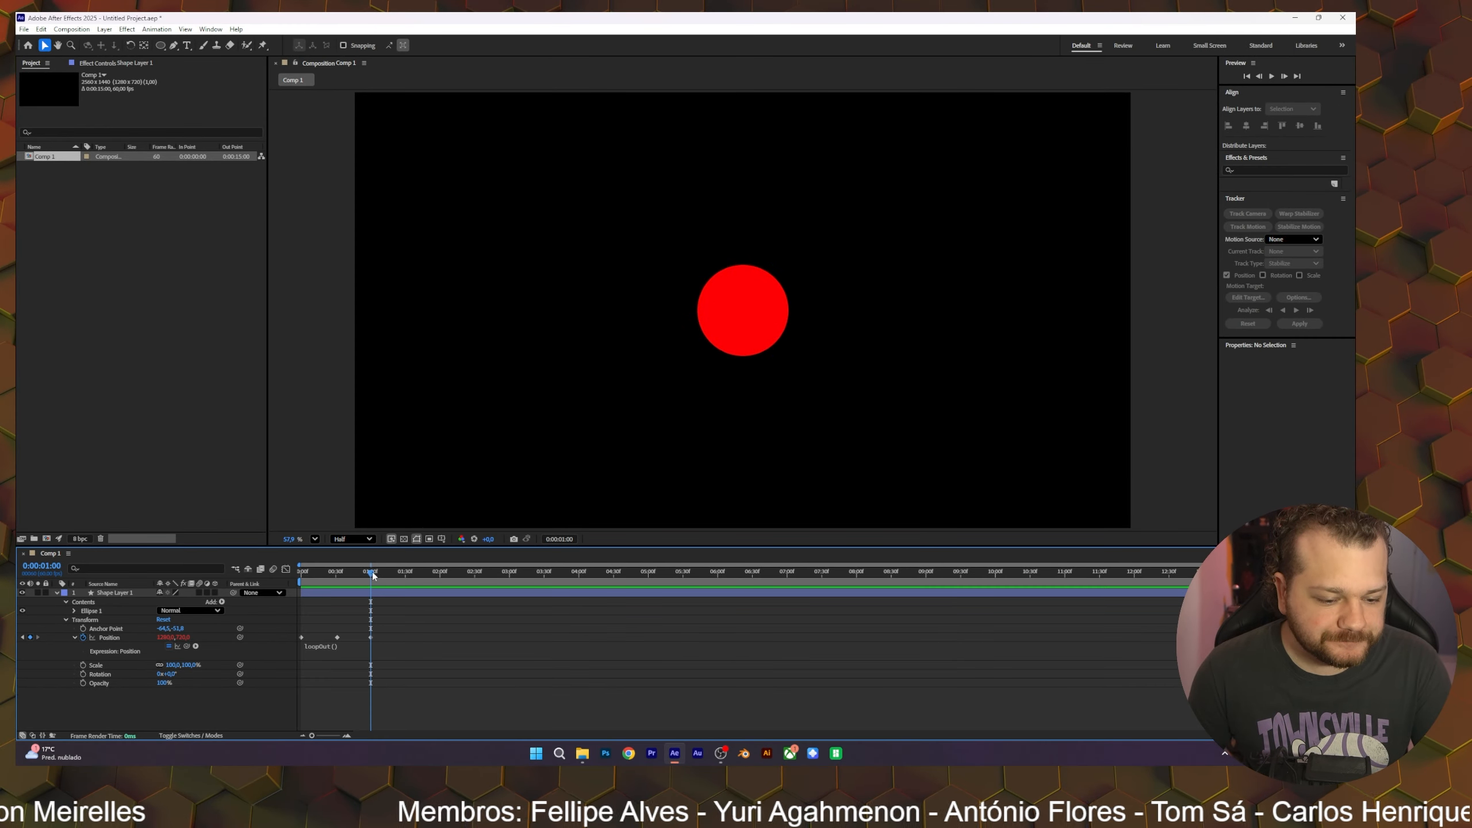
{"action": "left_click_drag", "start_coordinate": [372, 572], "coordinate": [301, 574]}
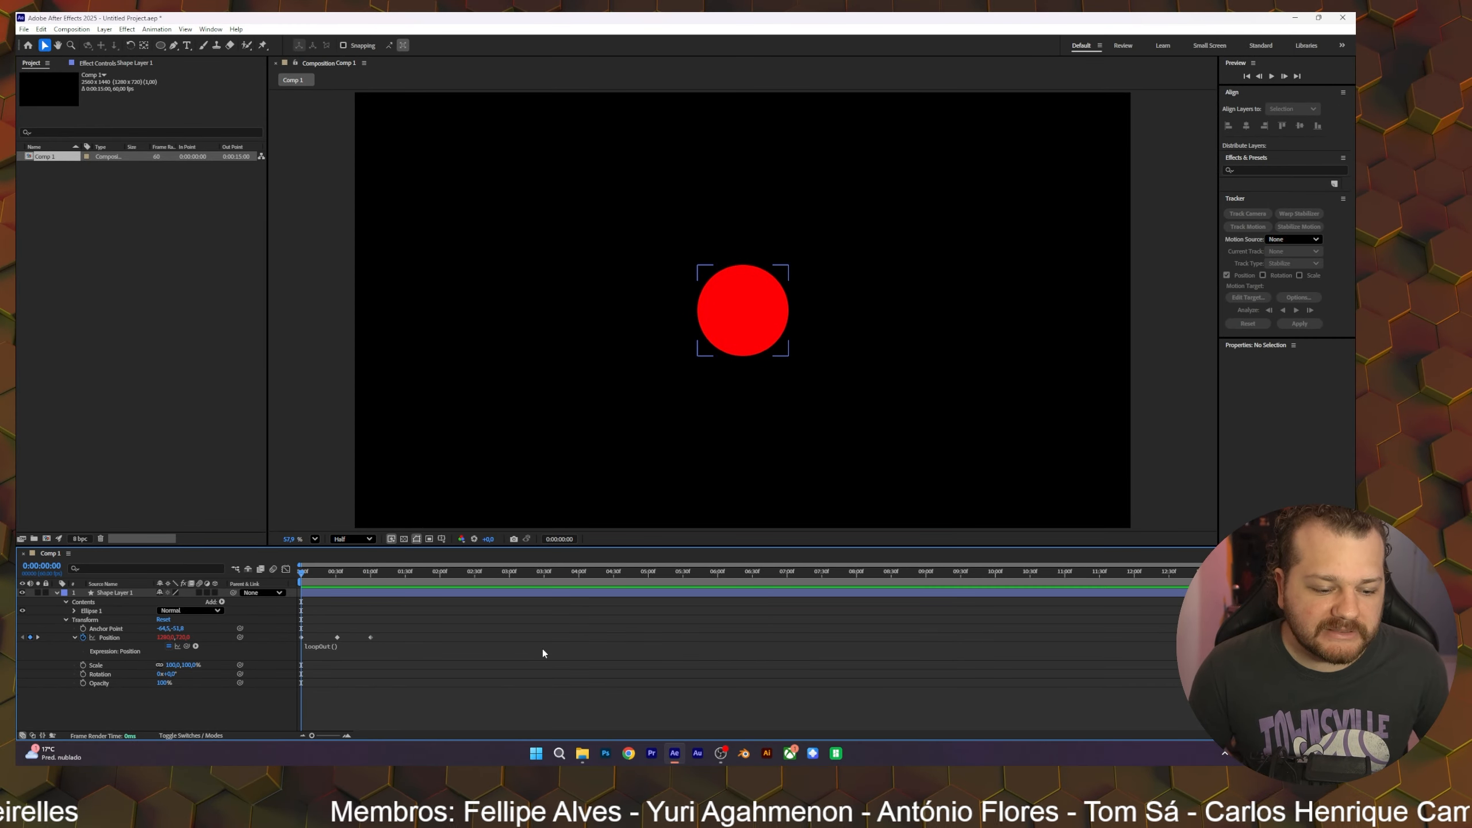
{"action": "key", "text": "space"}
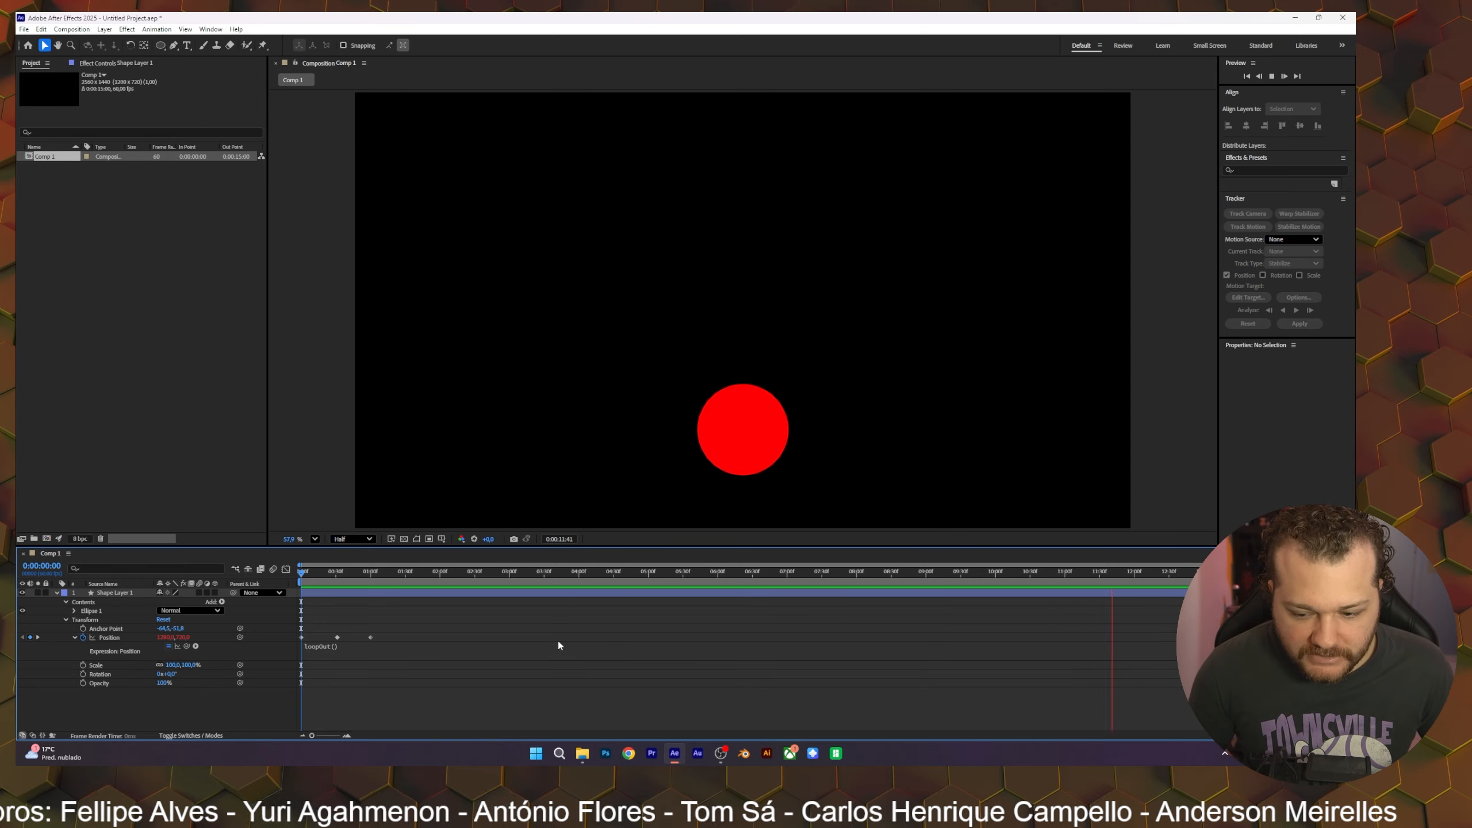
{"action": "key", "text": "space"}
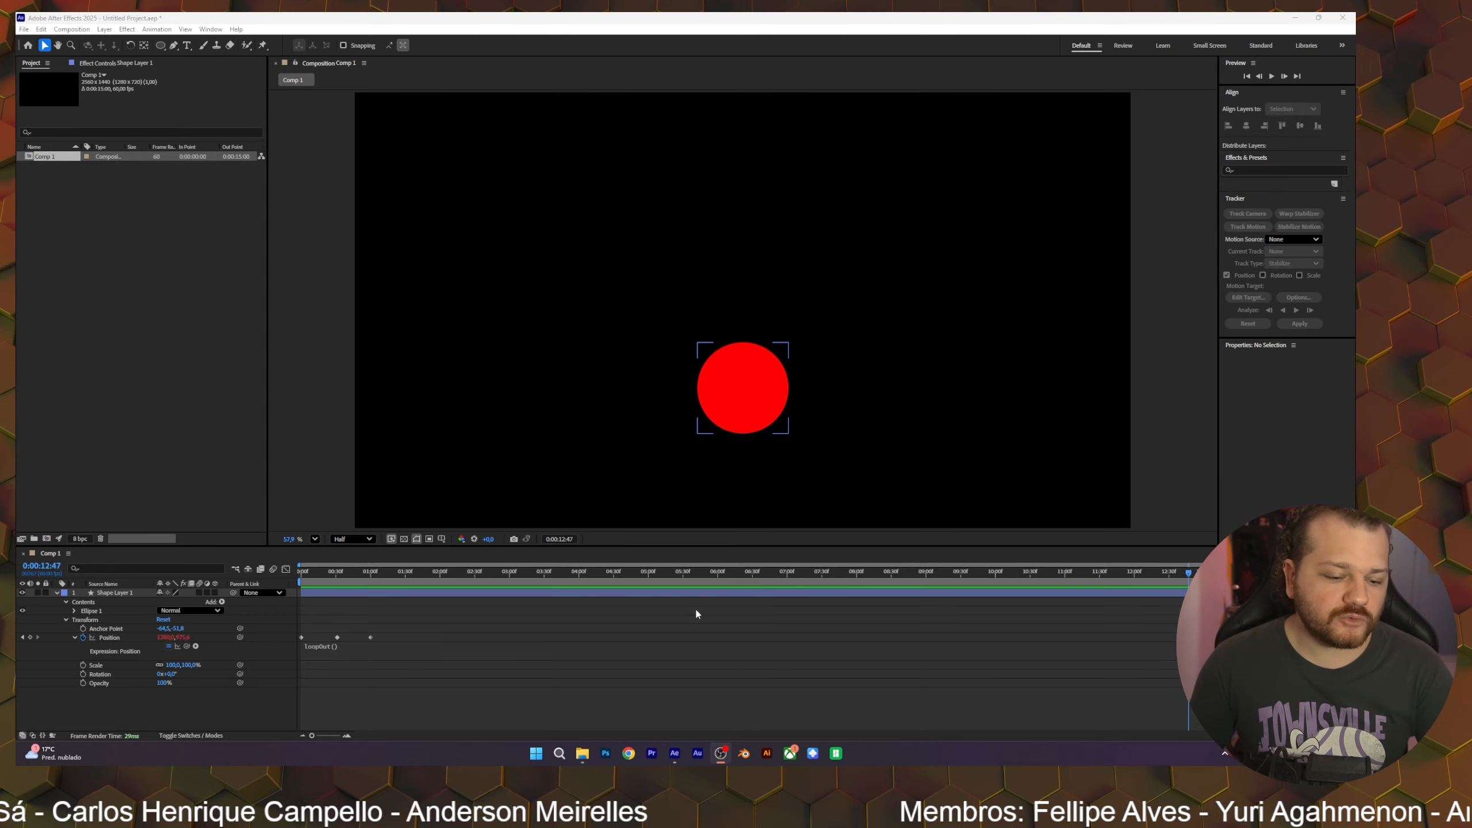
{"action": "left_click", "coordinate": [390, 643]}
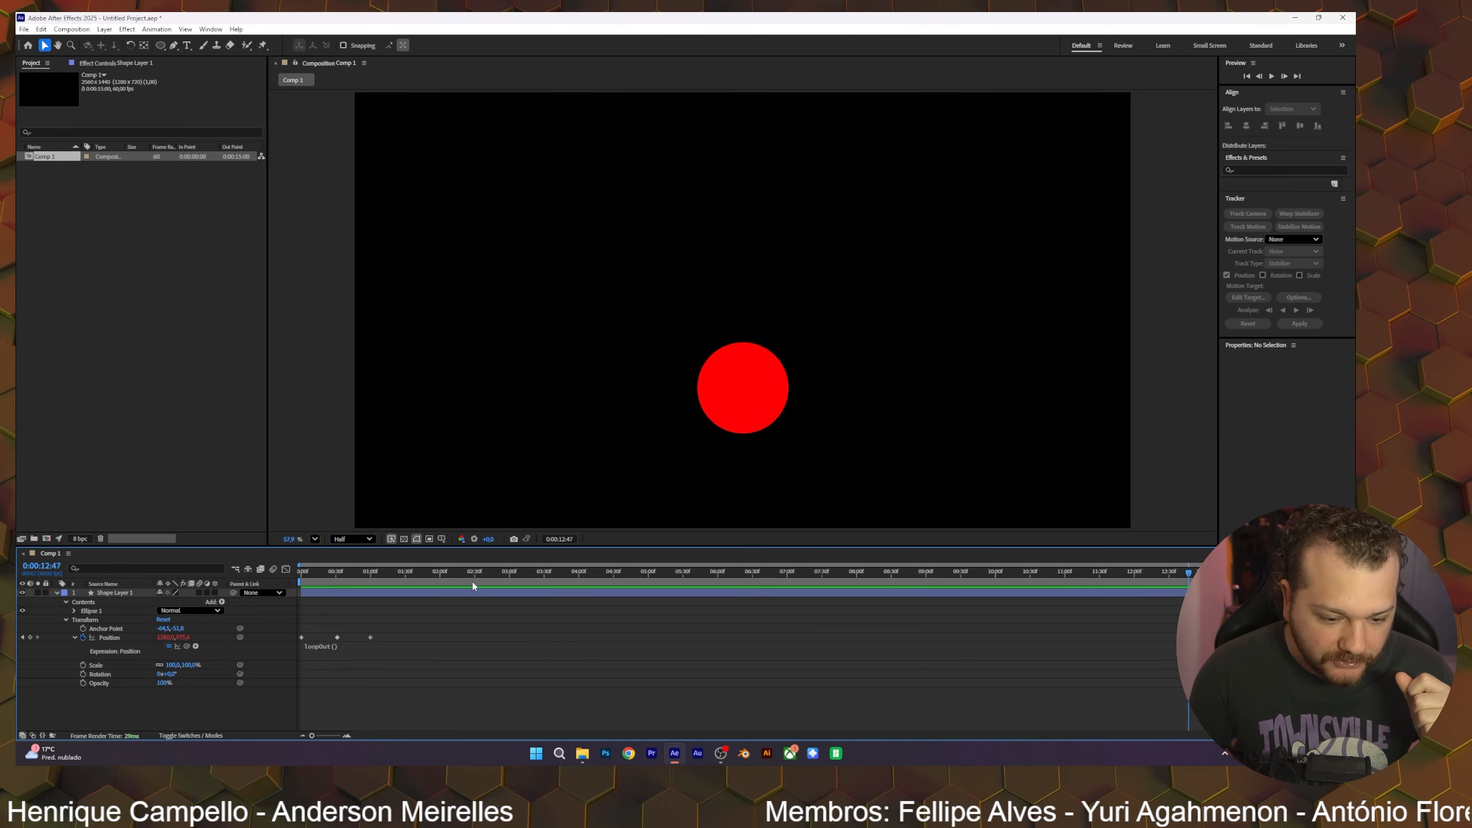
{"action": "left_click_drag", "start_coordinate": [473, 581], "coordinate": [483, 582]}
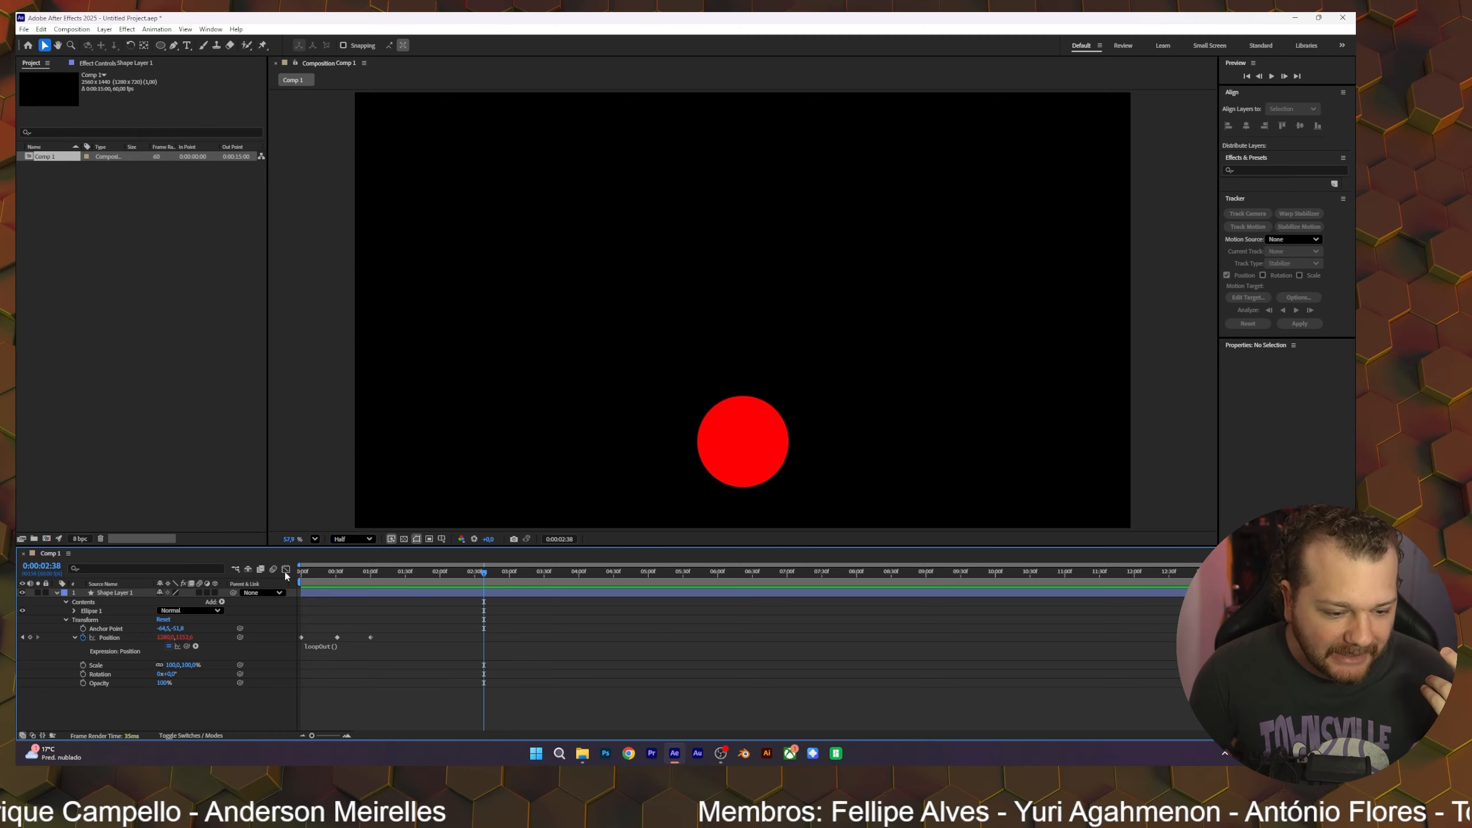
{"action": "left_click", "coordinate": [374, 573]}
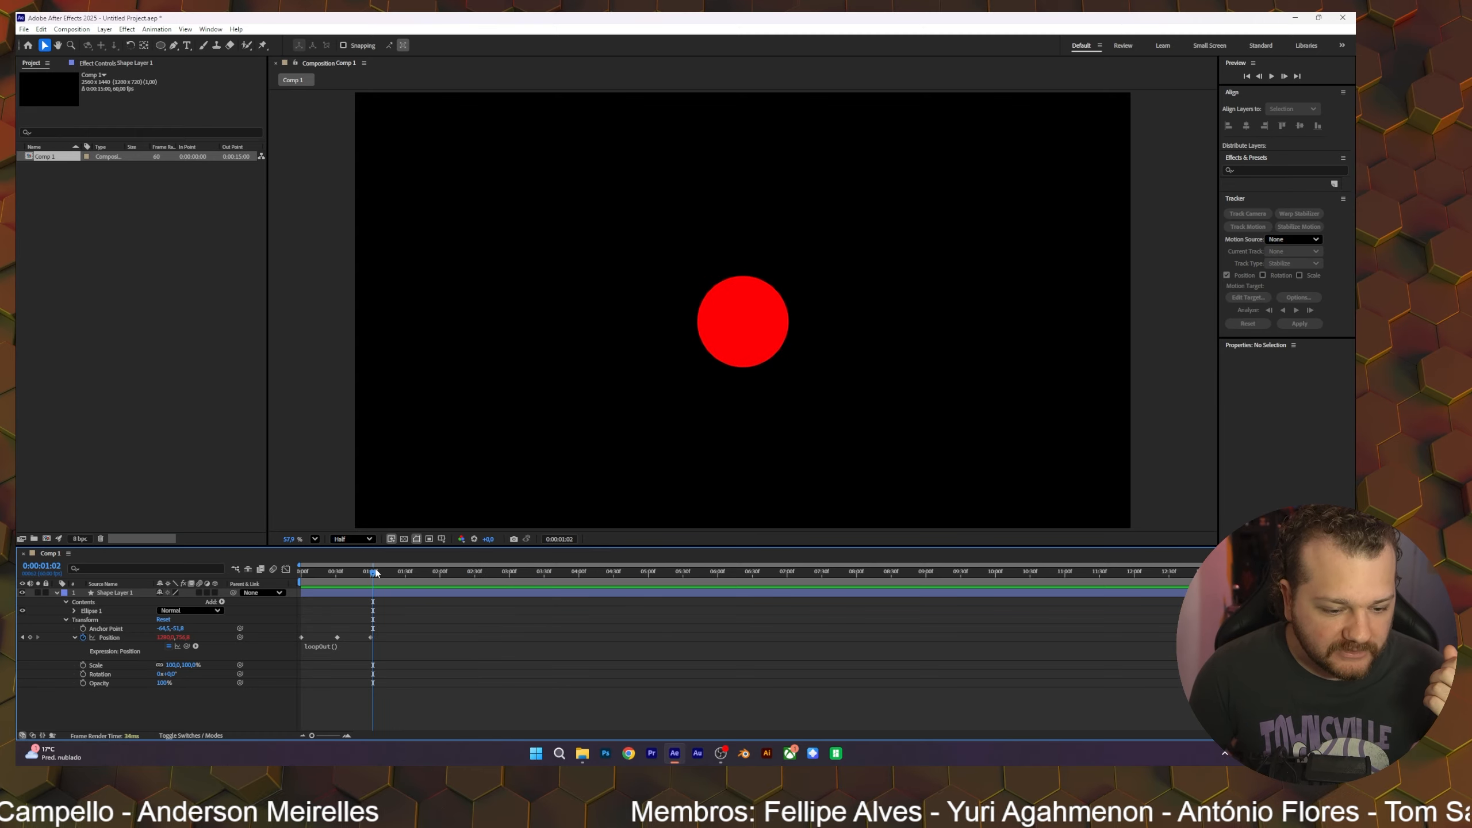
Step: Set the composition's duration to 20 seconds in the composition settings
{"action": "right_click", "coordinate": [360, 618]}
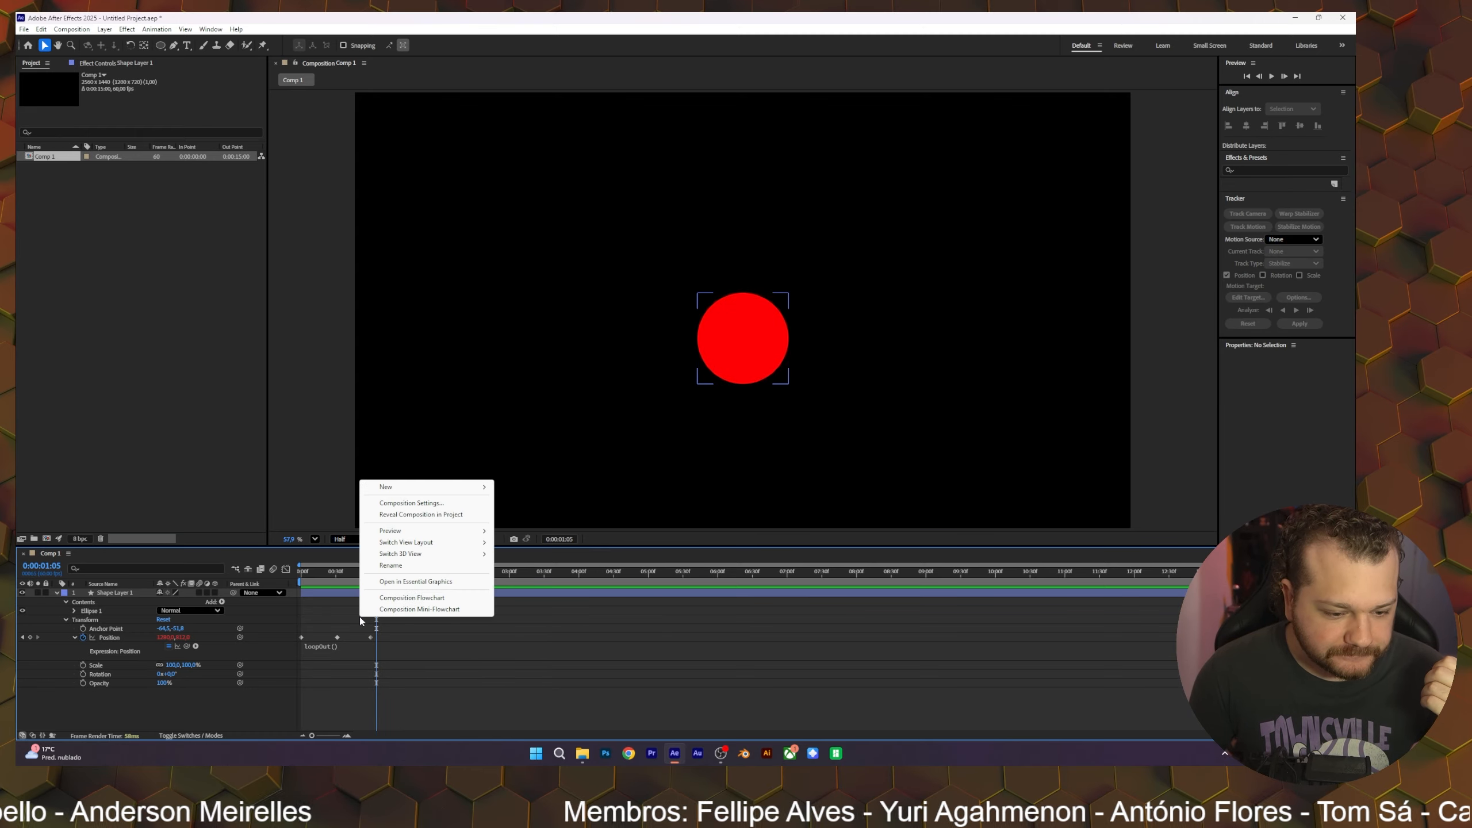
{"action": "left_click", "coordinate": [424, 503]}
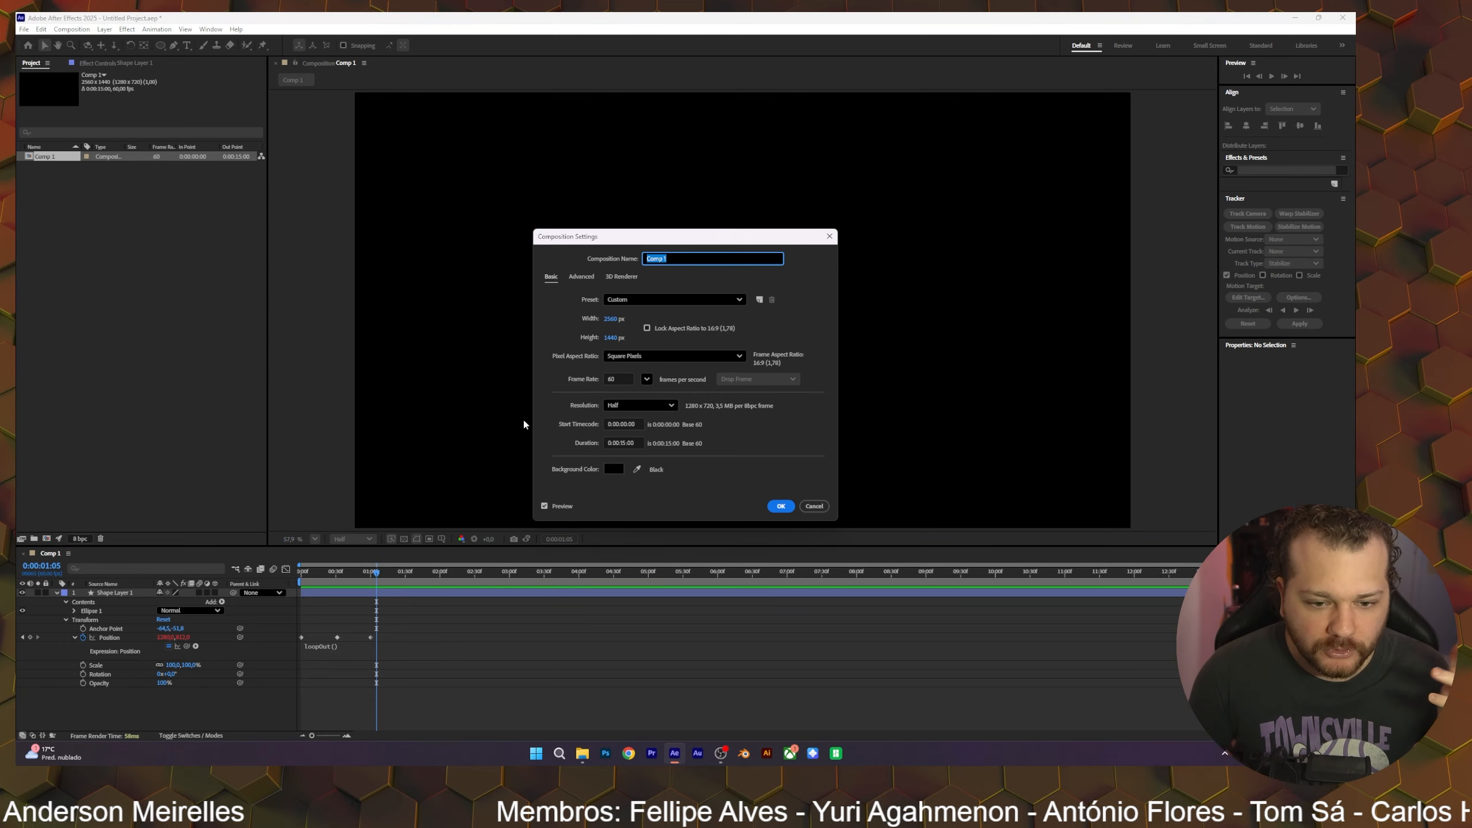
{"action": "left_click", "coordinate": [621, 442]}
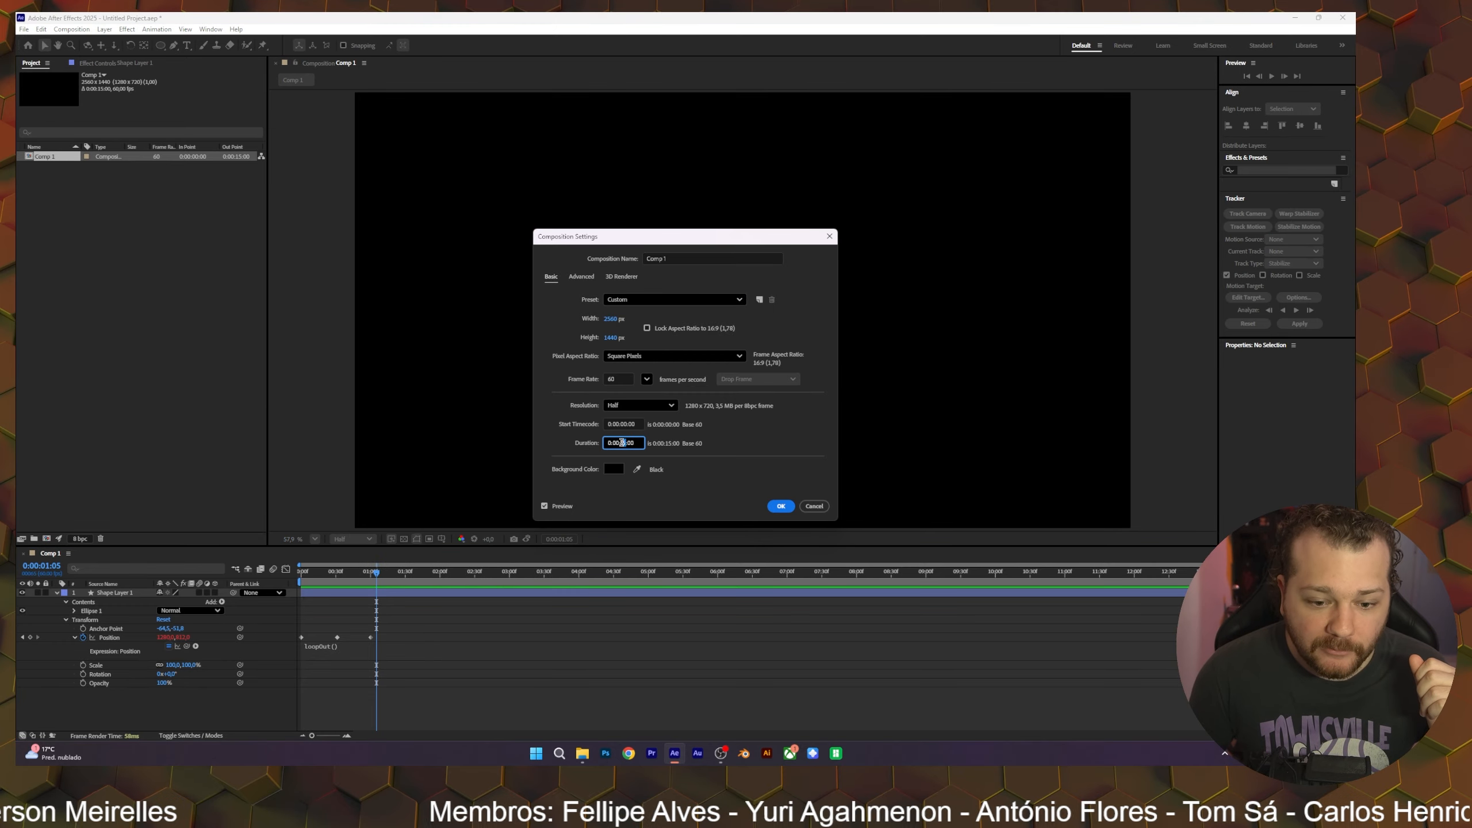
{"action": "key", "text": "BackSpace"}
{"action": "key", "text": "BackSpace"}
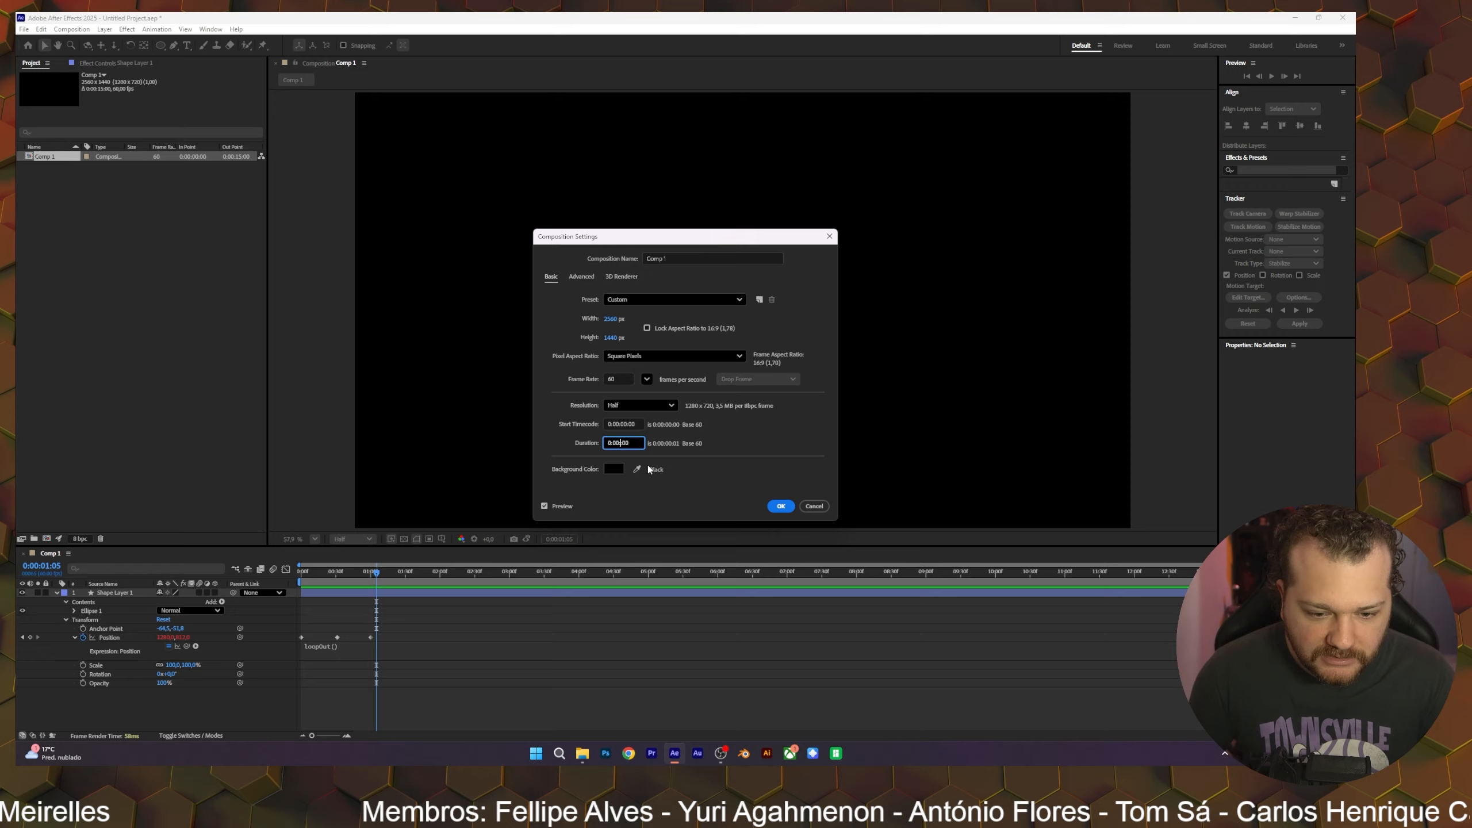
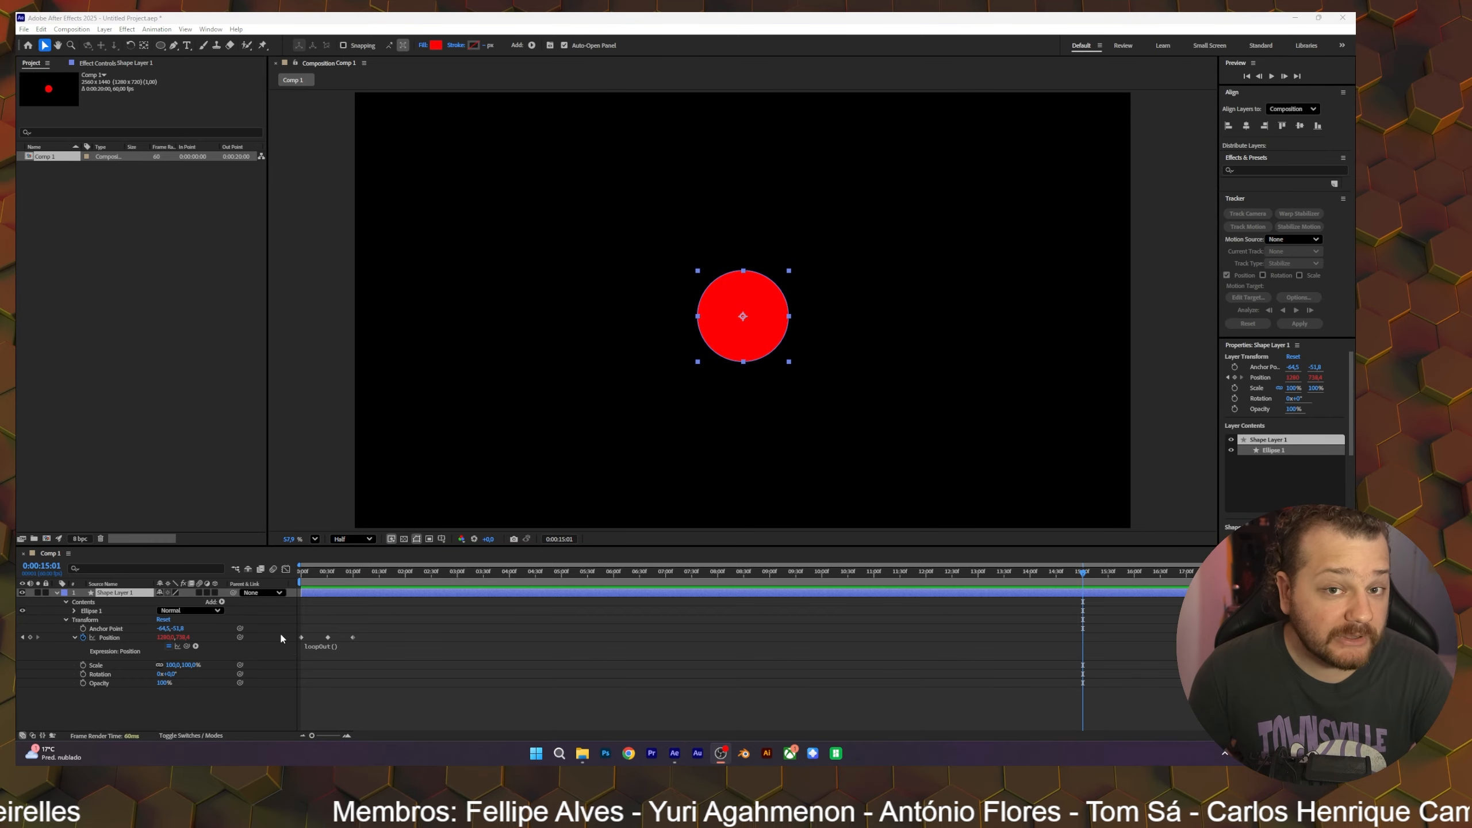
Step: Check the loopOut() expression on Position without editing it, and undo the composition duration change
{"action": "left_click", "coordinate": [369, 652]}
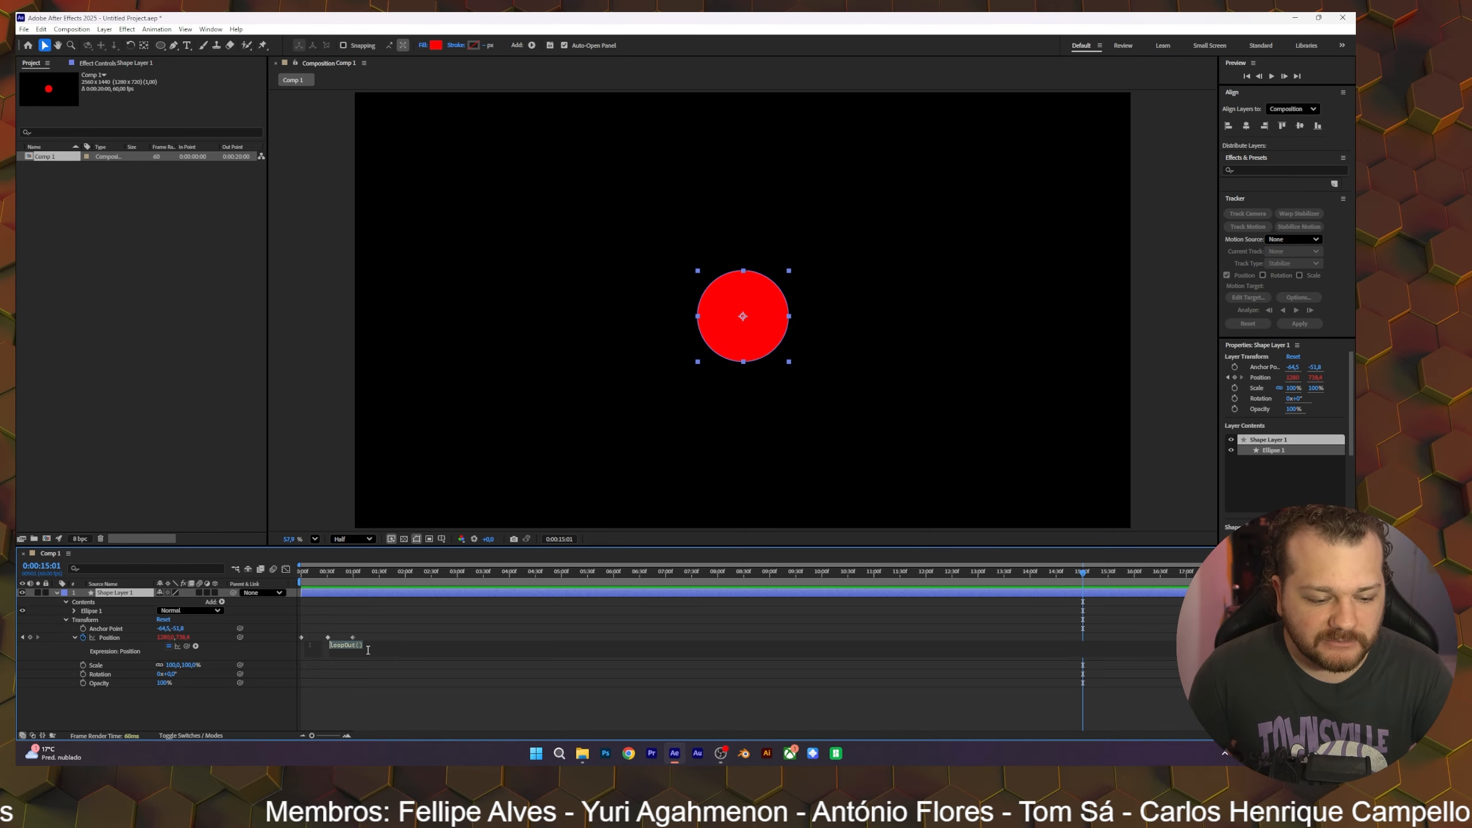
{"action": "left_click", "coordinate": [357, 670]}
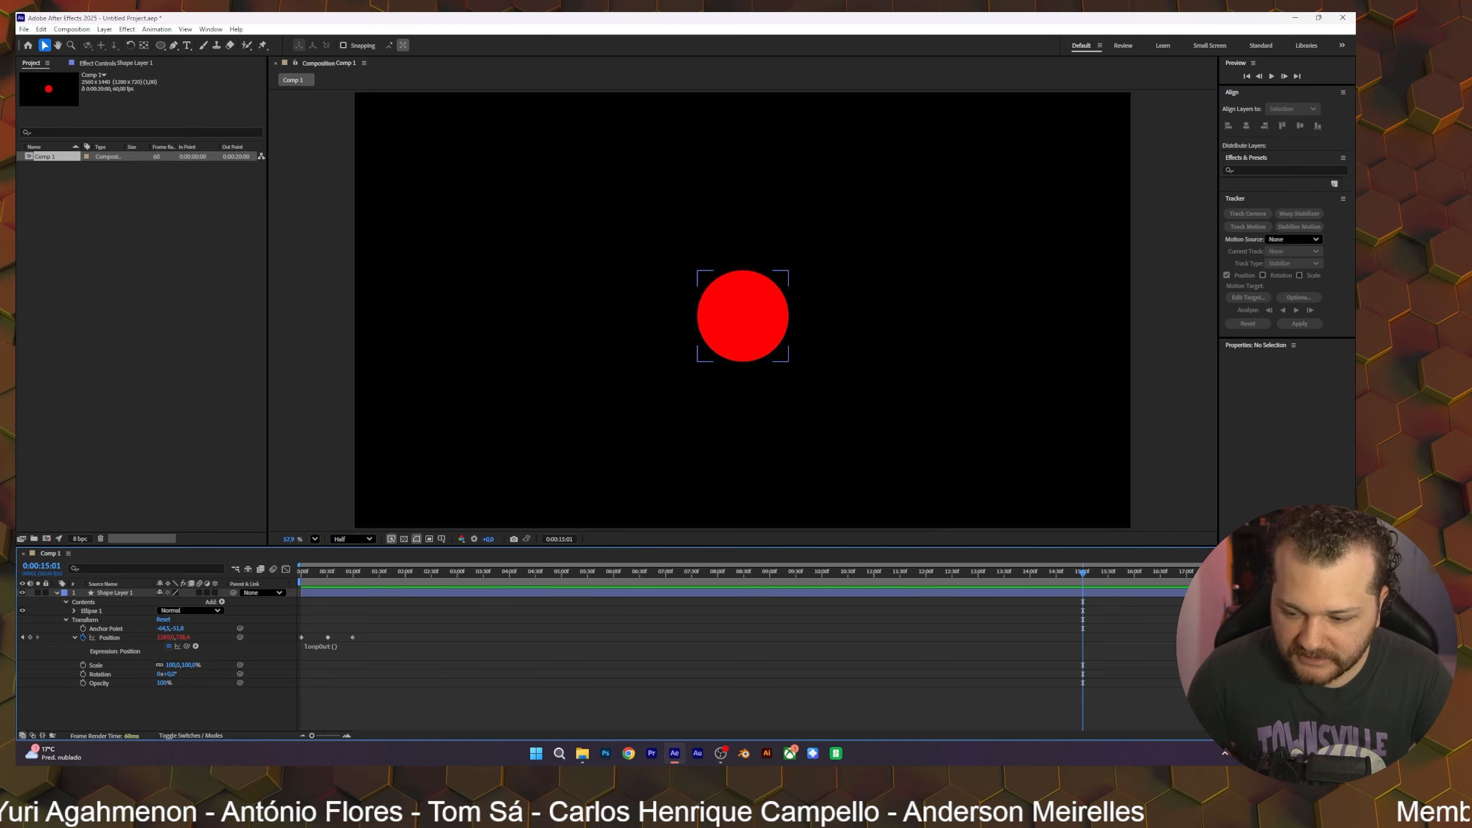
{"action": "key", "text": "ctrl+z"}
{"action": "key", "text": "ctrl+z"}
{"action": "key", "text": "ctrl+z"}
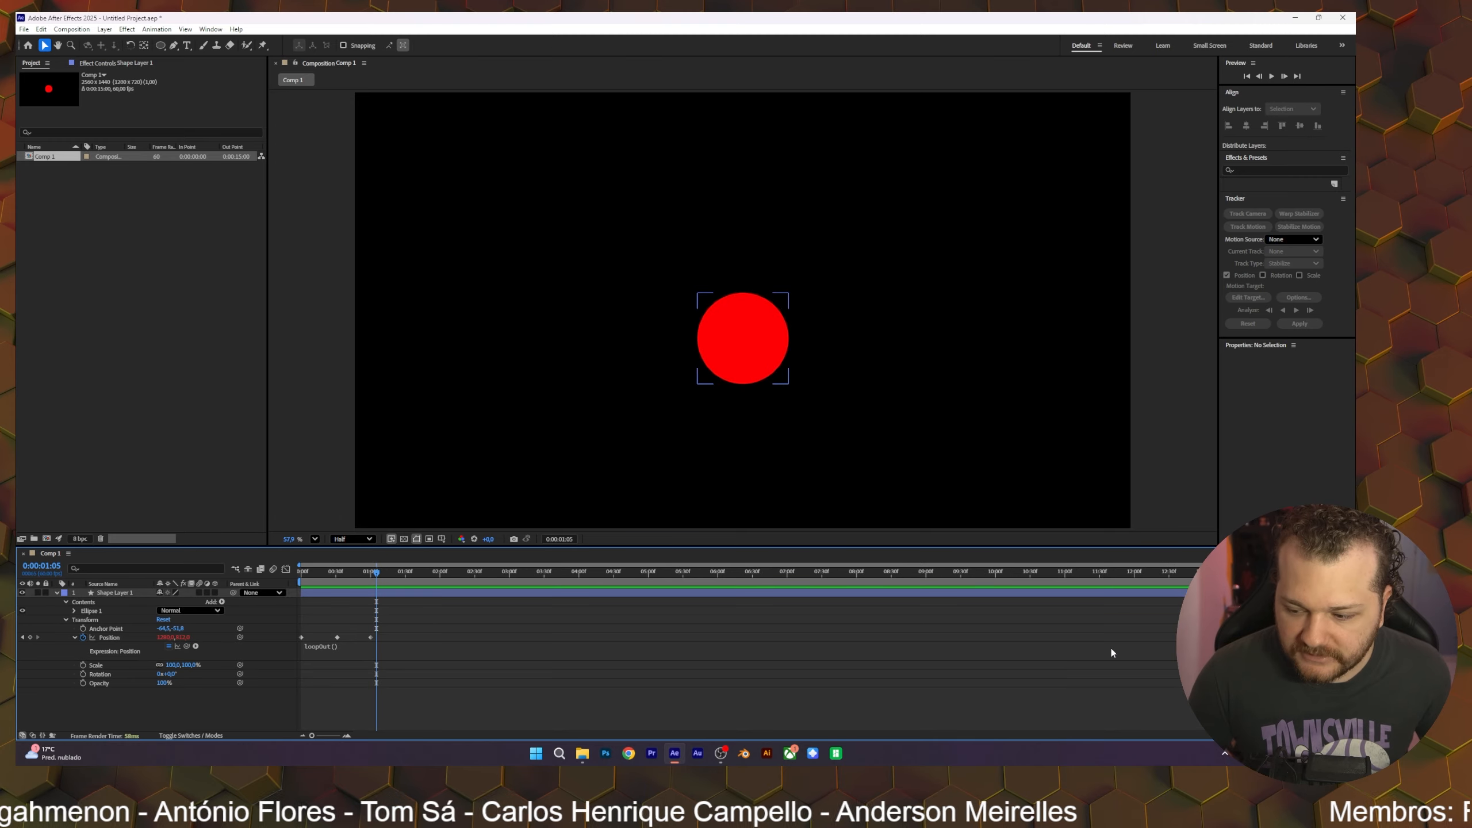
Step: Preview the looping bounce again and examine the Position curve in the Graph Editor before returning to the keyframe view
{"action": "key", "text": "space"}
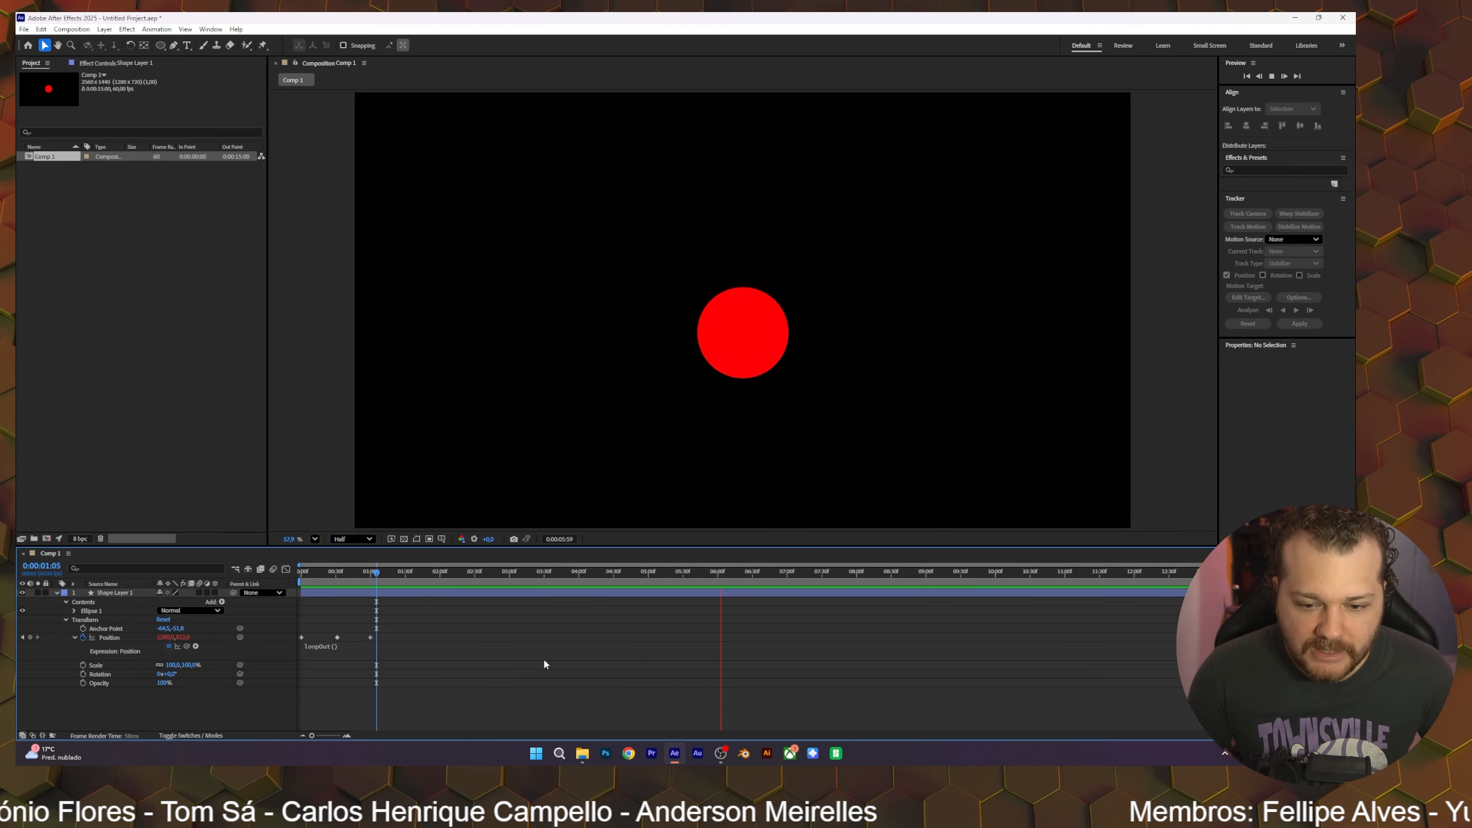
{"action": "key", "text": "space"}
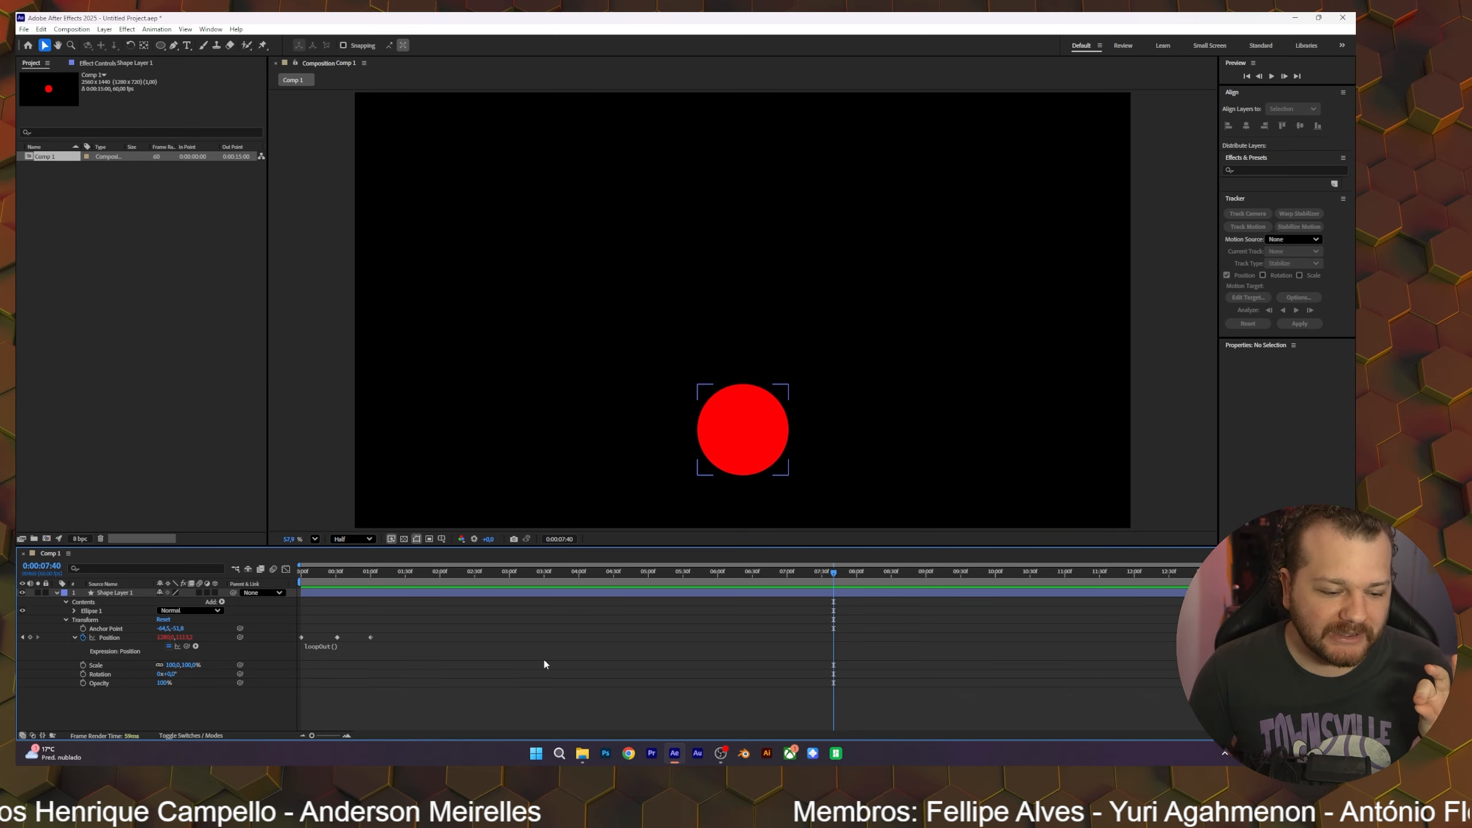
{"action": "left_click", "coordinate": [285, 570]}
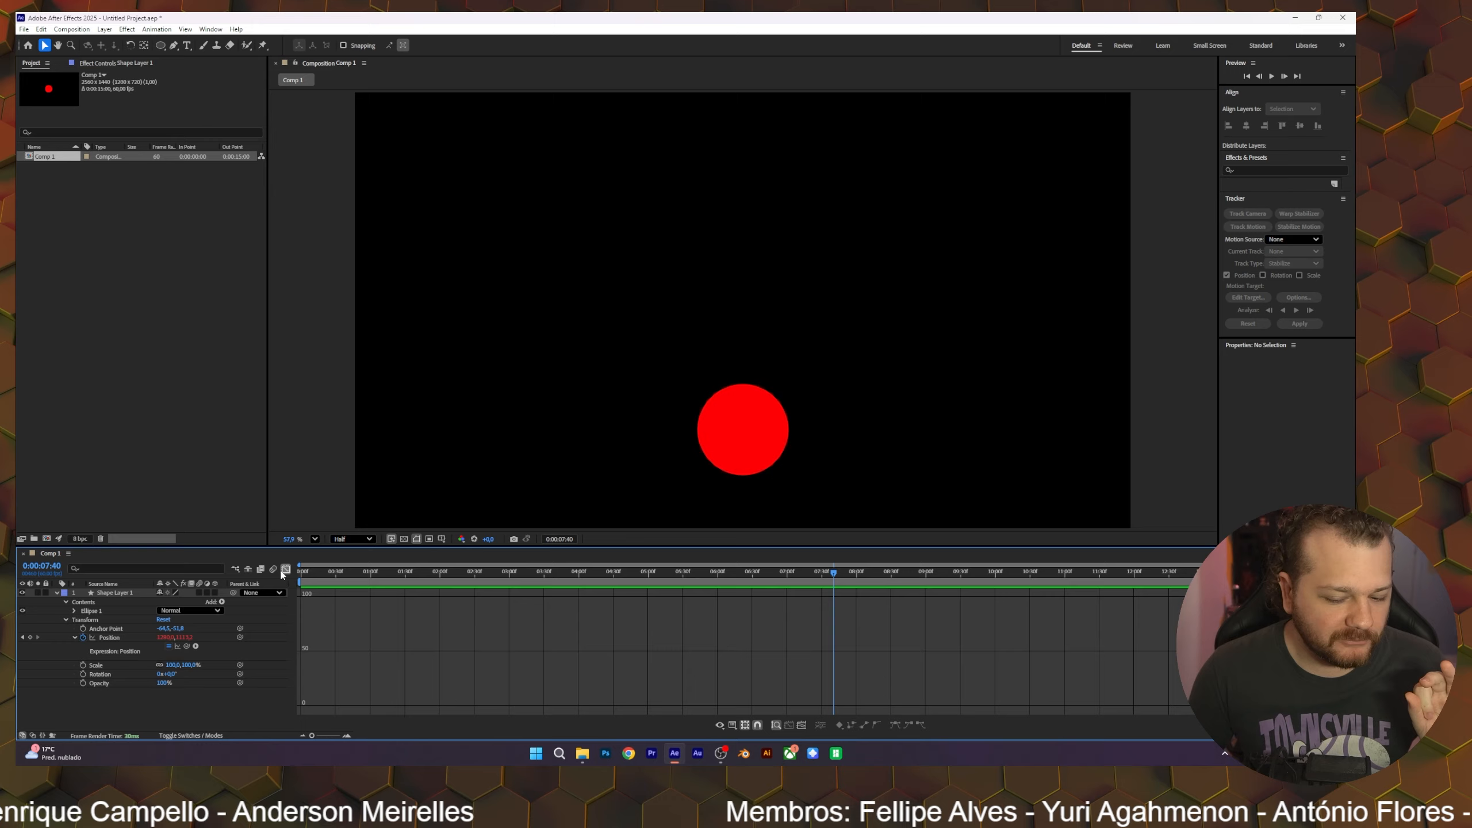
{"action": "left_click", "coordinate": [111, 637]}
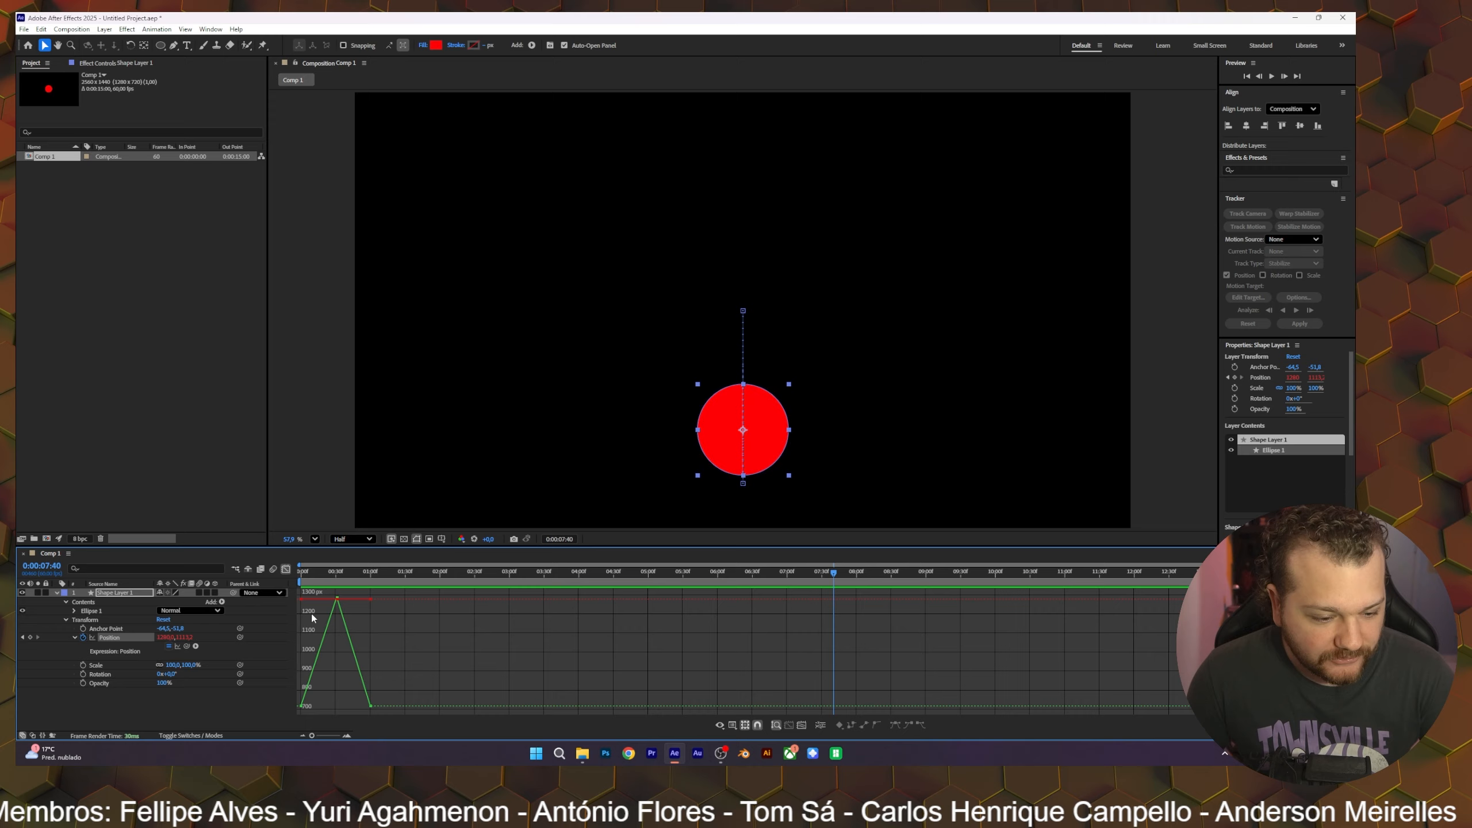
{"action": "left_click", "coordinate": [286, 570]}
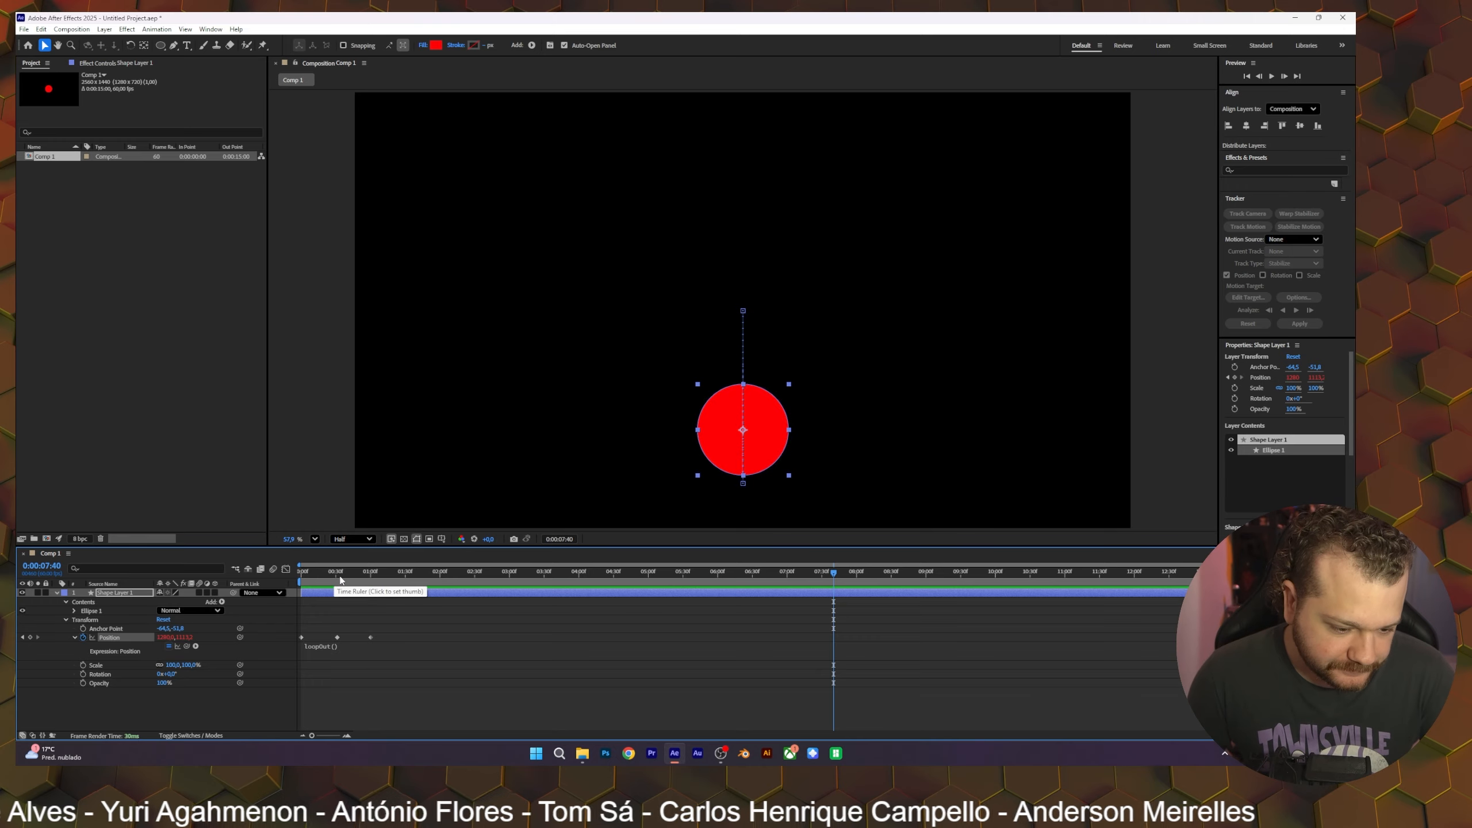
Step: Move the current time to 0:00:01:00 and apply Easy Ease to all three Position keyframes
{"action": "left_click_drag", "start_coordinate": [336, 574], "coordinate": [370, 582]}
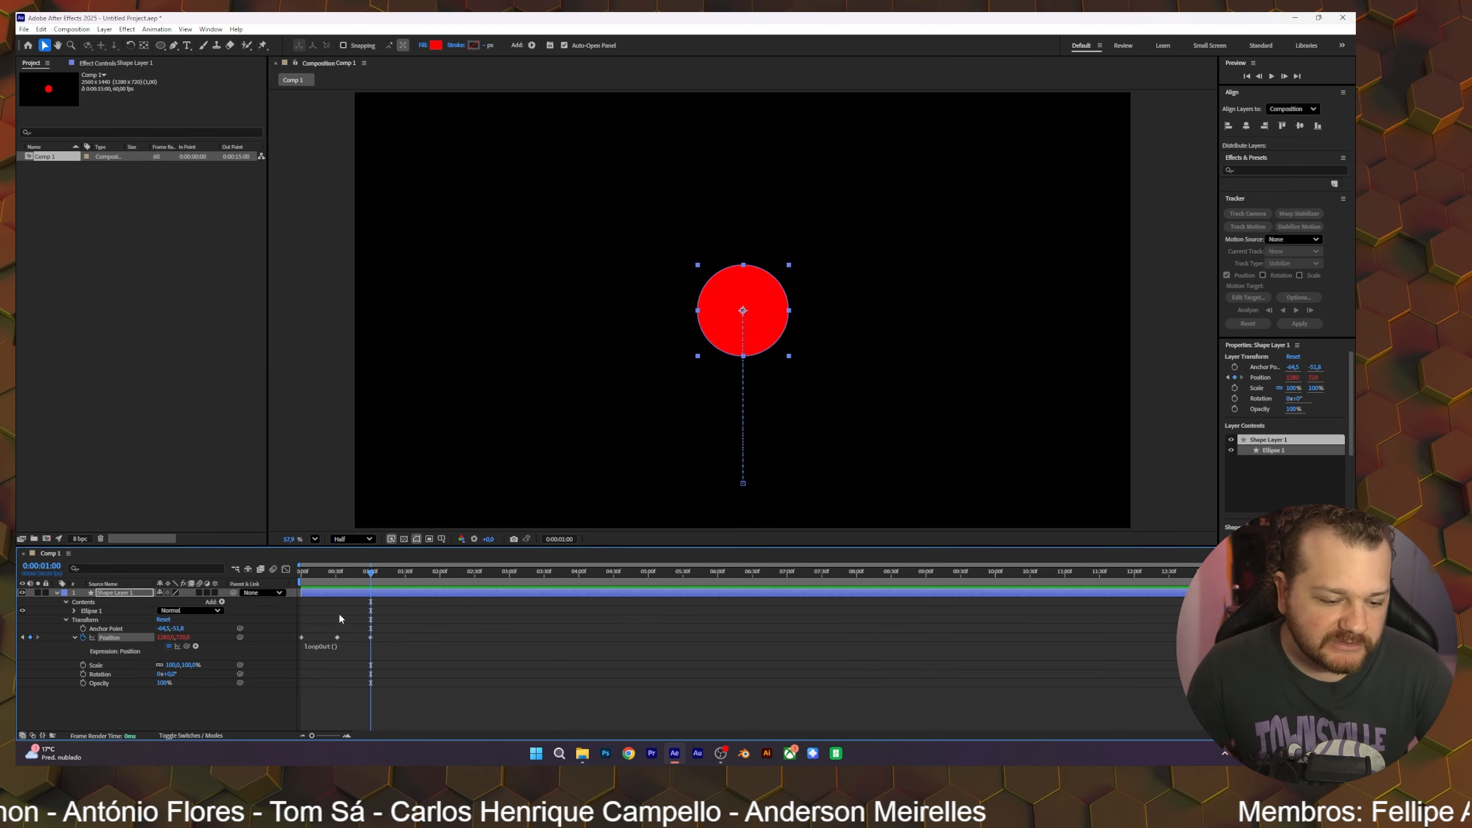
{"action": "left_click_drag", "start_coordinate": [406, 628], "coordinate": [299, 642]}
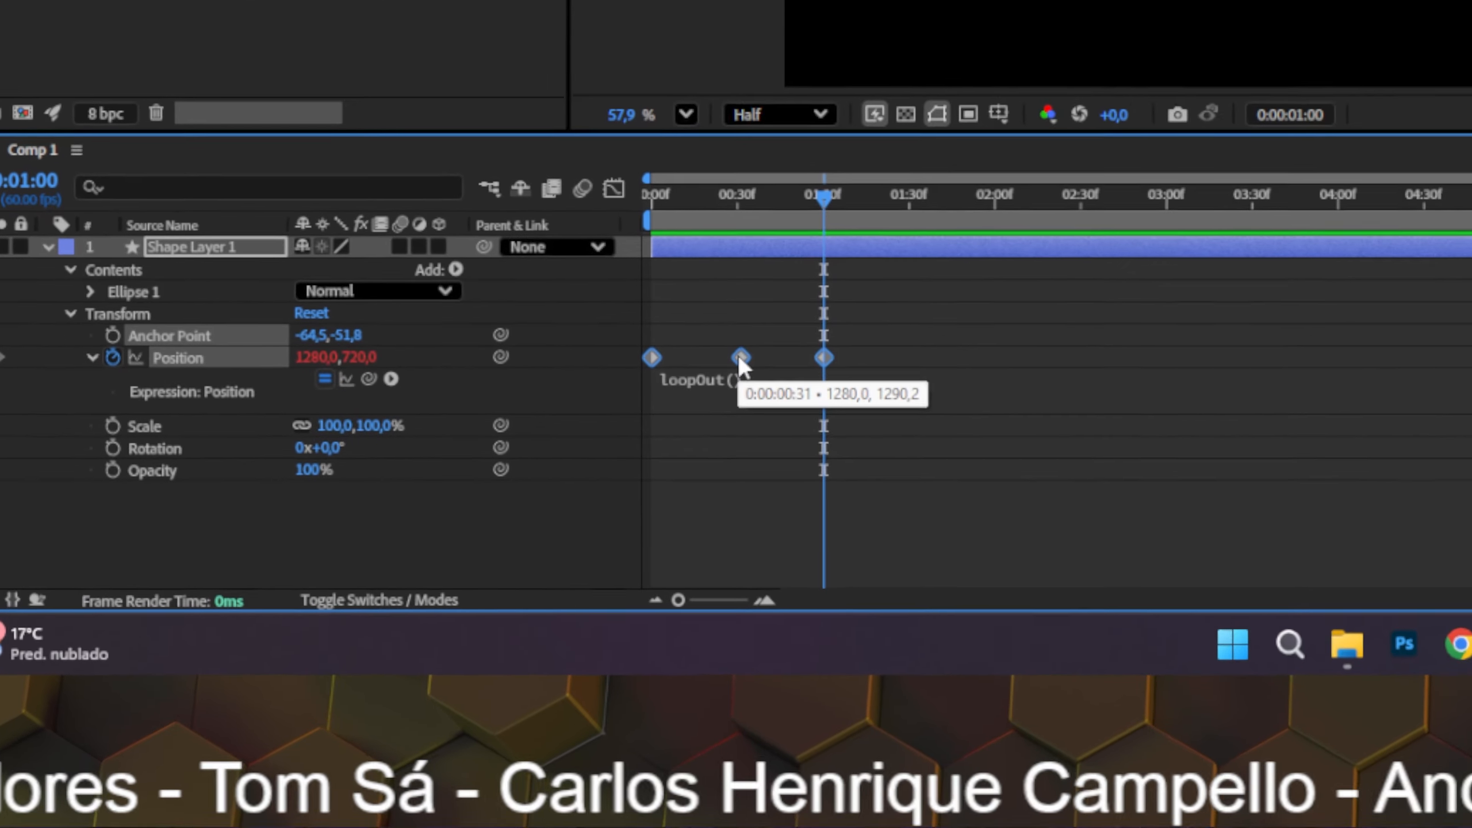
{"action": "right_click", "coordinate": [337, 638]}
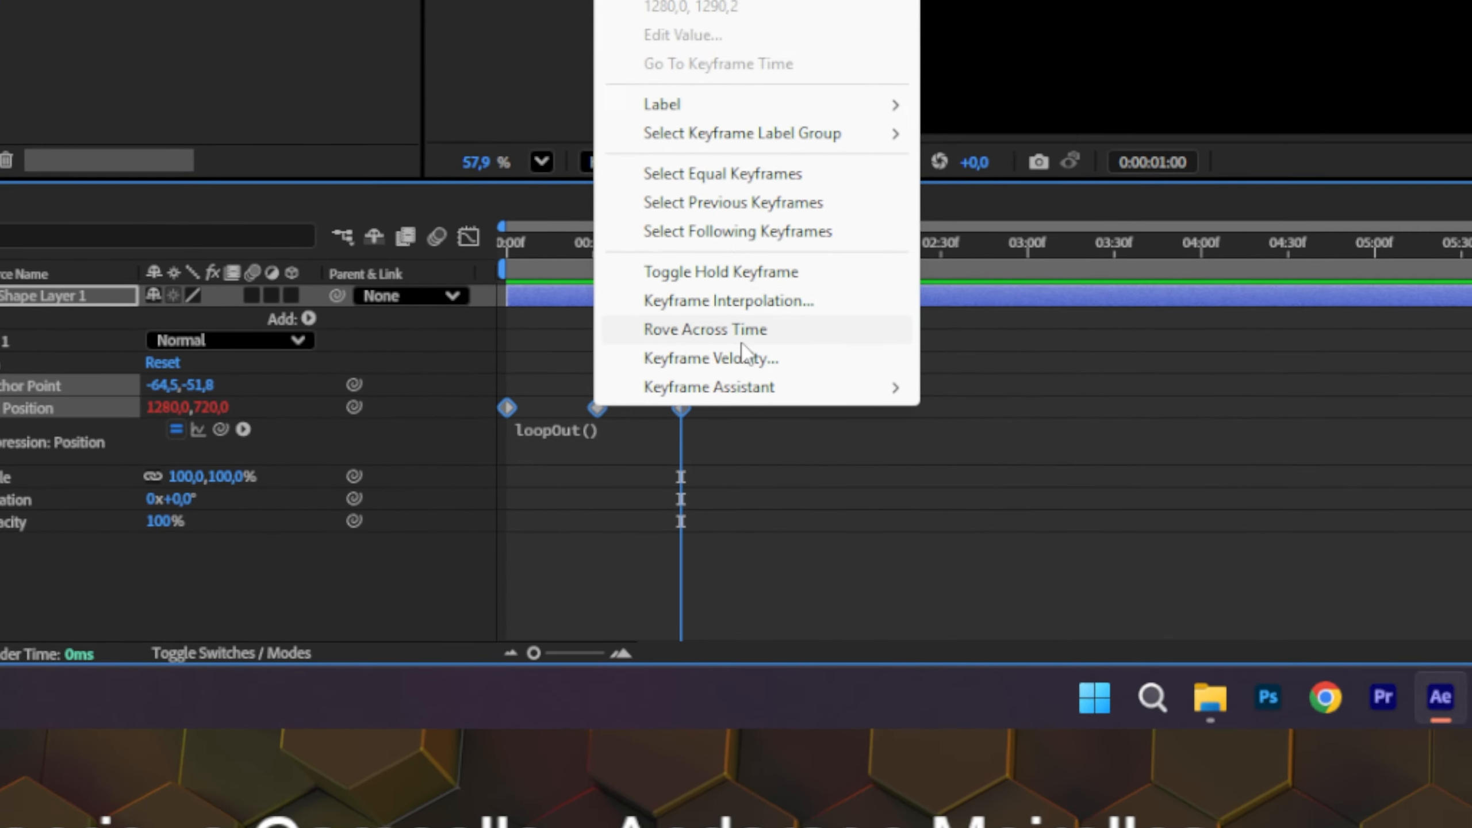
{"action": "mouse_move", "coordinate": [817, 371]}
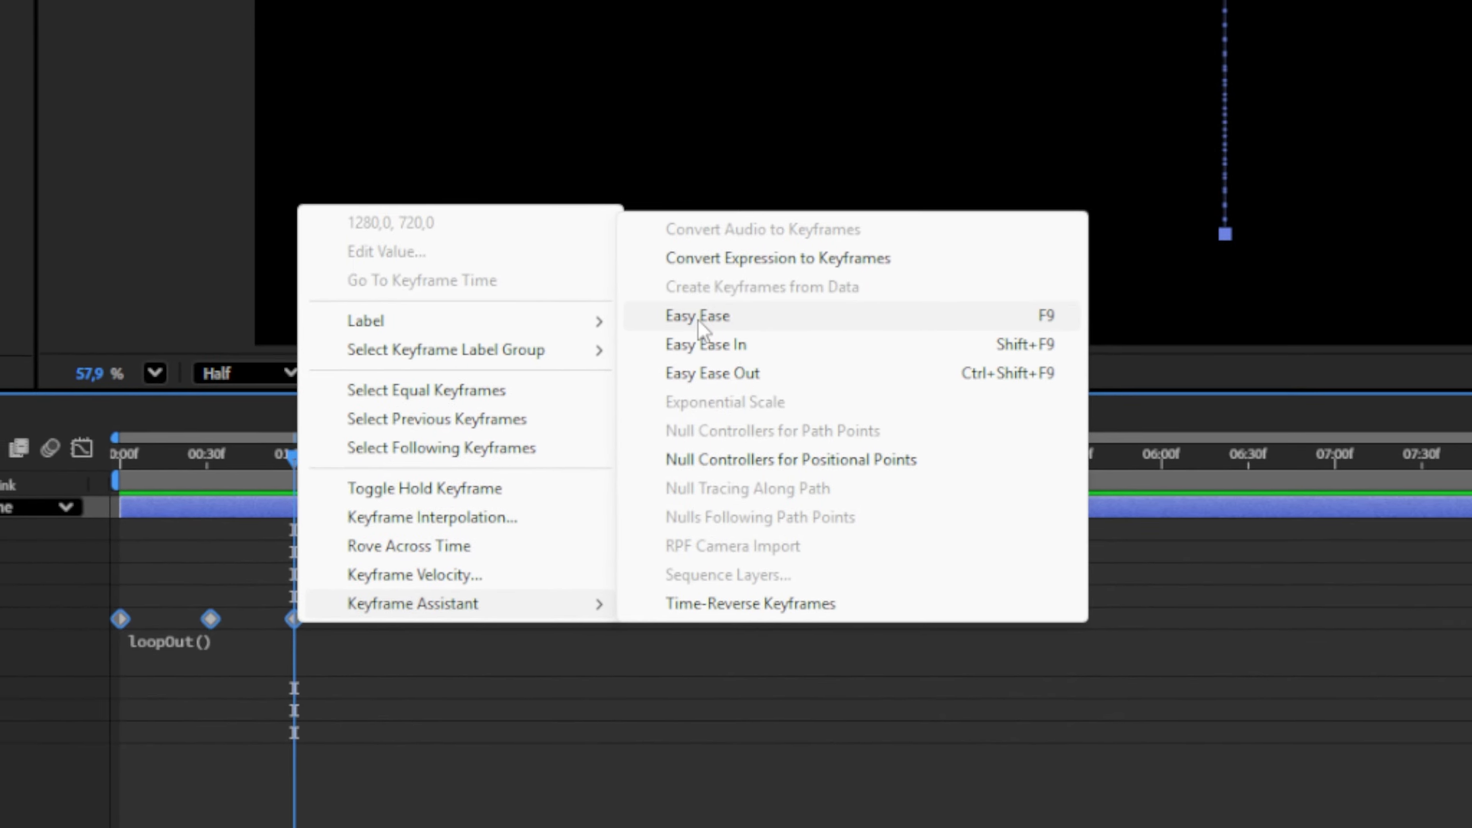
{"action": "left_click", "coordinate": [710, 184]}
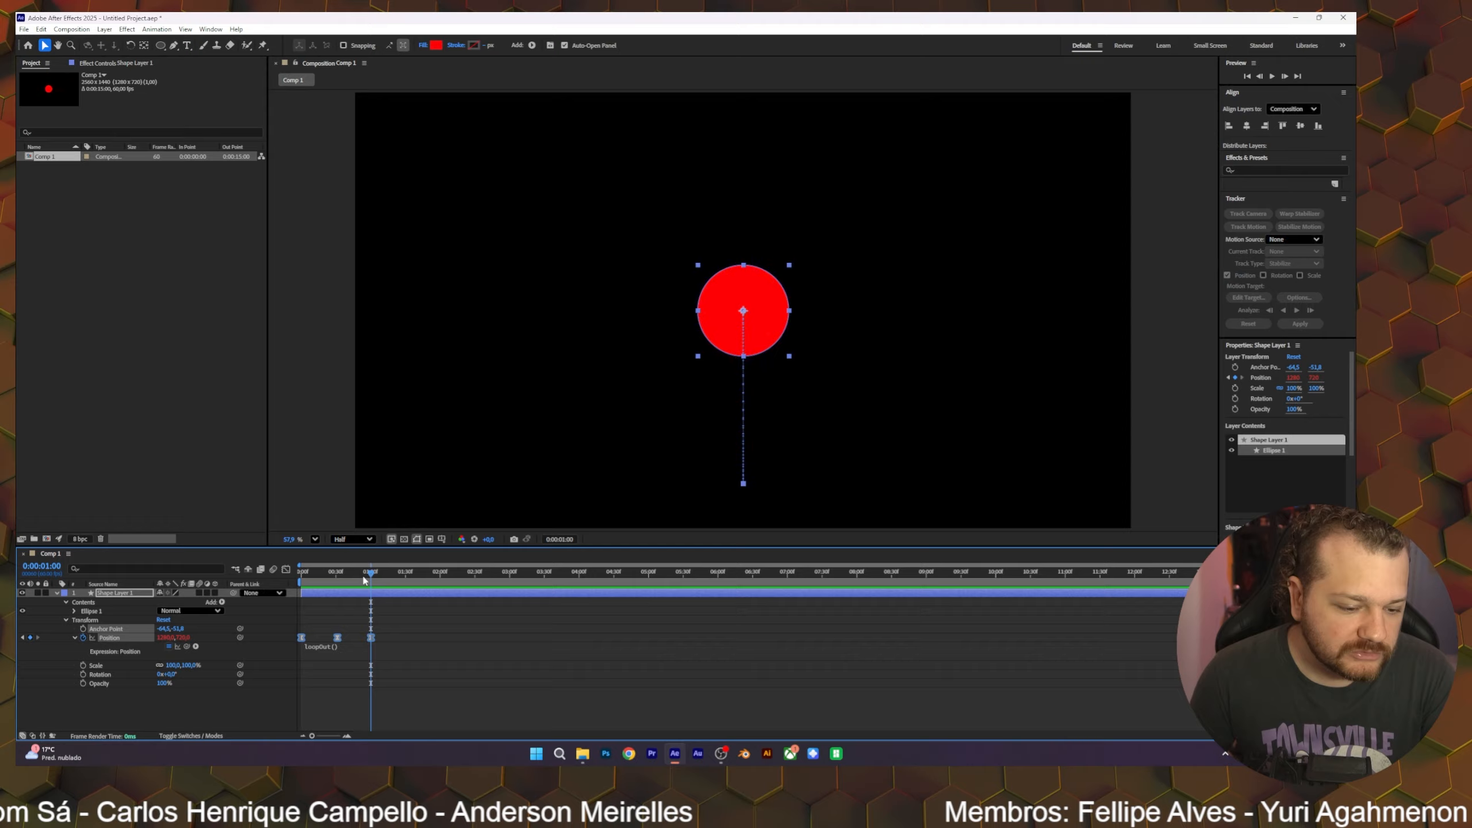
Step: Preview the eased looping bounce from the start of the composition
{"action": "left_click_drag", "start_coordinate": [364, 580], "coordinate": [301, 576]}
{"action": "left_click", "coordinate": [479, 668]}
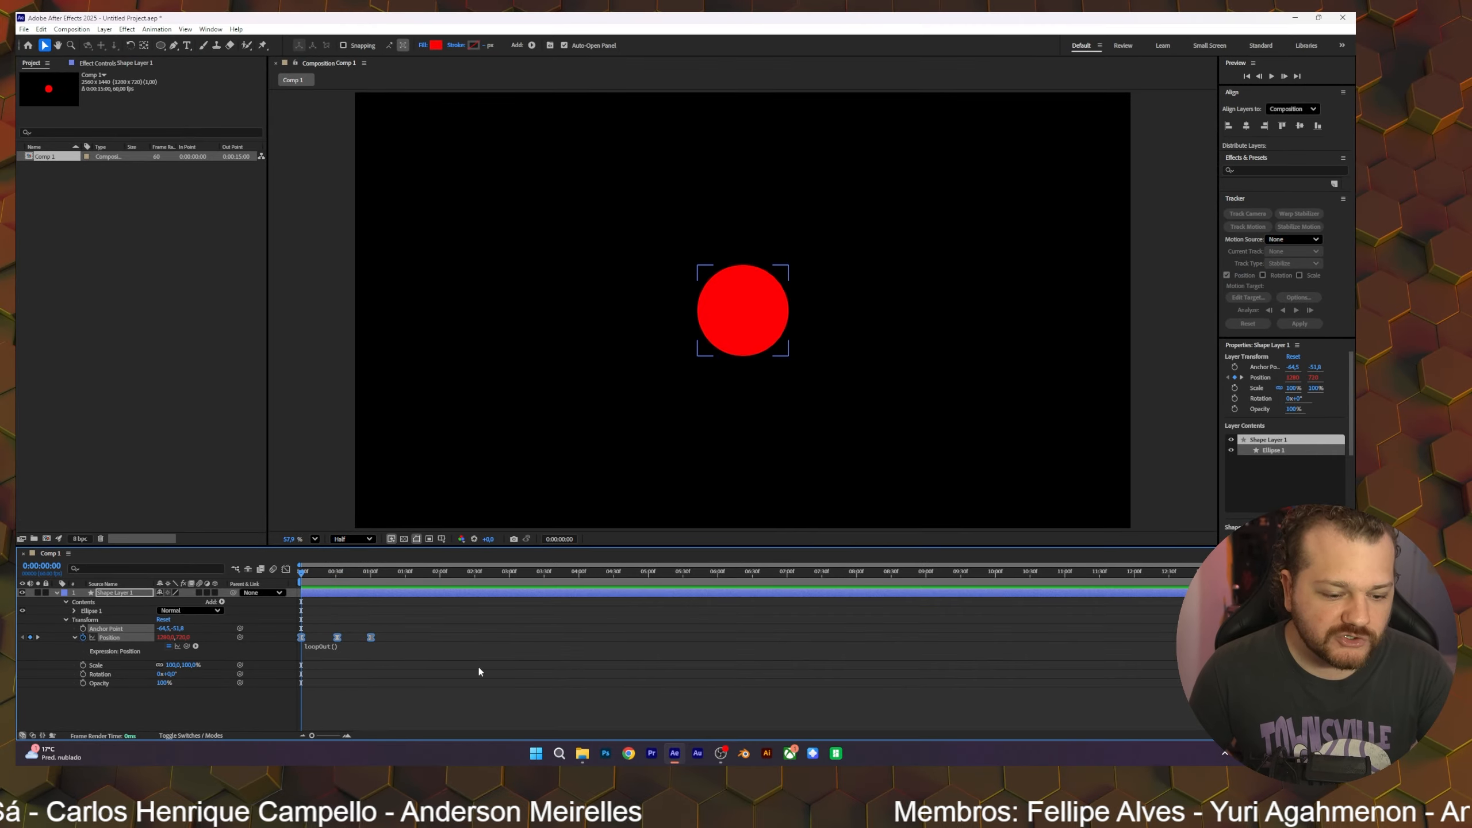
{"action": "key", "text": "space"}
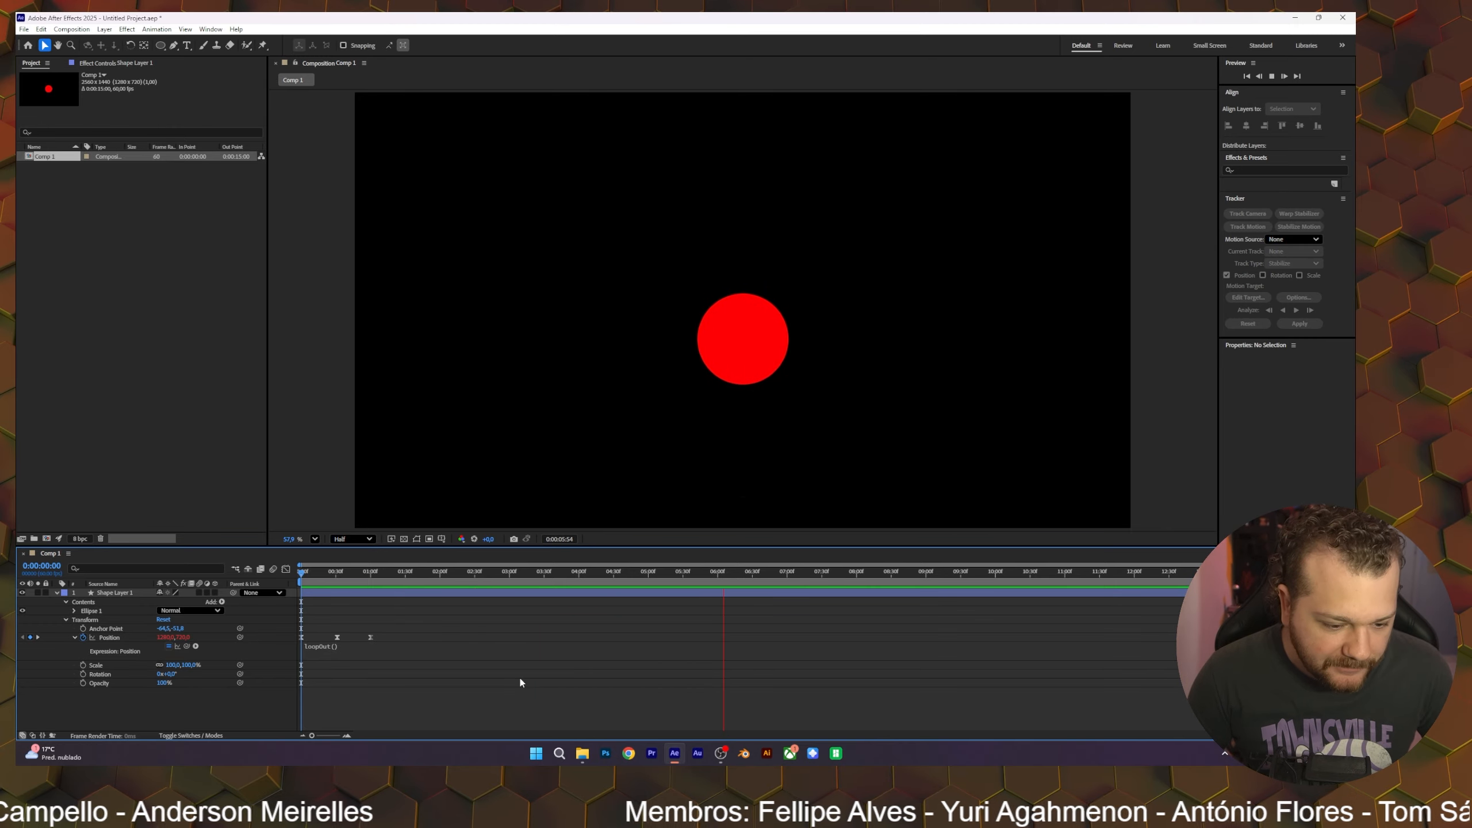
{"action": "key", "text": "space"}
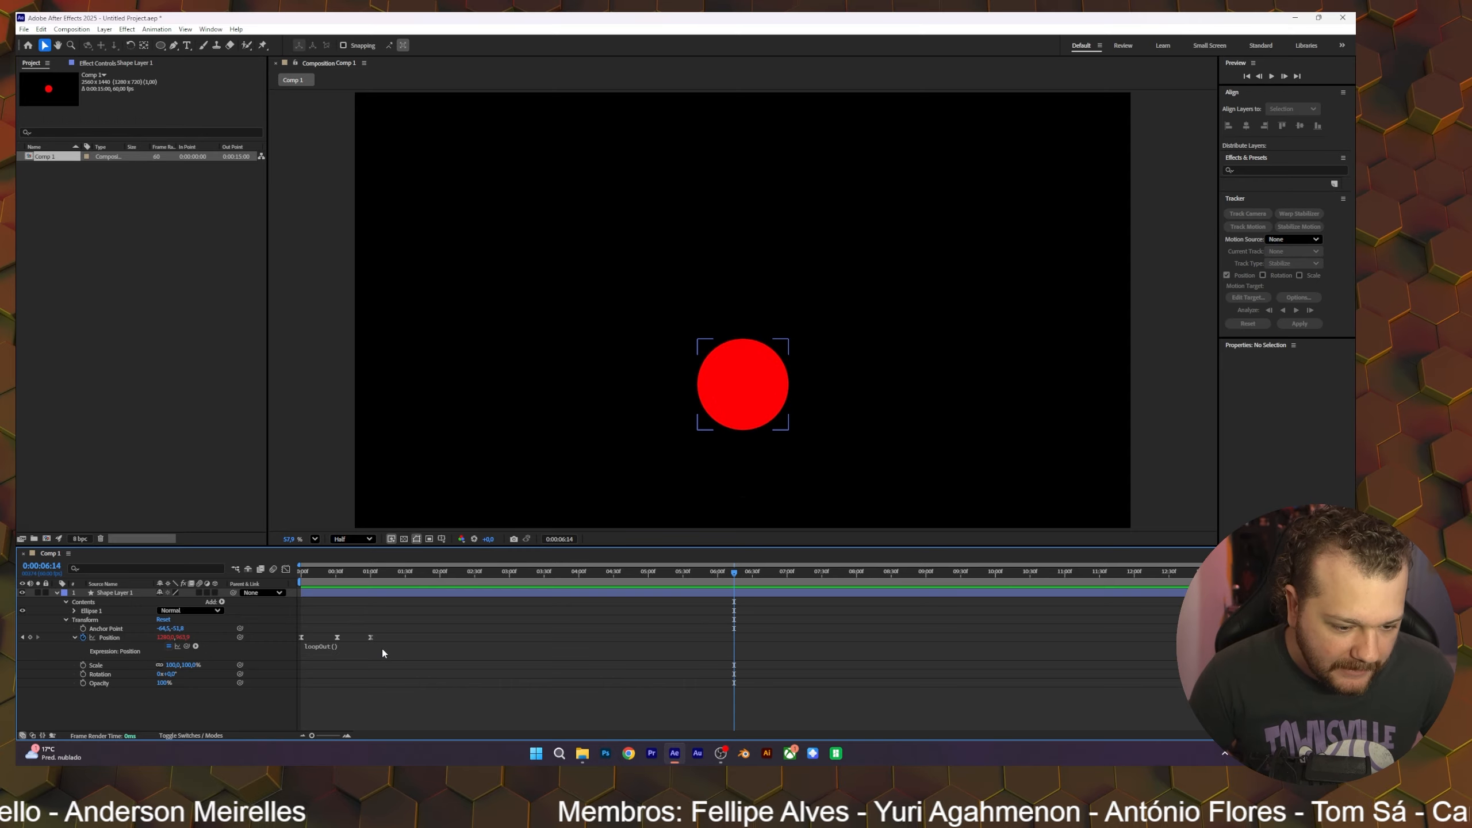
Step: Slow the bounce by moving the second Position keyframe to 0:00:01:00 and the third to 0:00:02:00
{"action": "left_click", "coordinate": [729, 343]}
{"action": "left_click_drag", "start_coordinate": [326, 624], "coordinate": [383, 642]}
{"action": "left_click", "coordinate": [369, 577]}
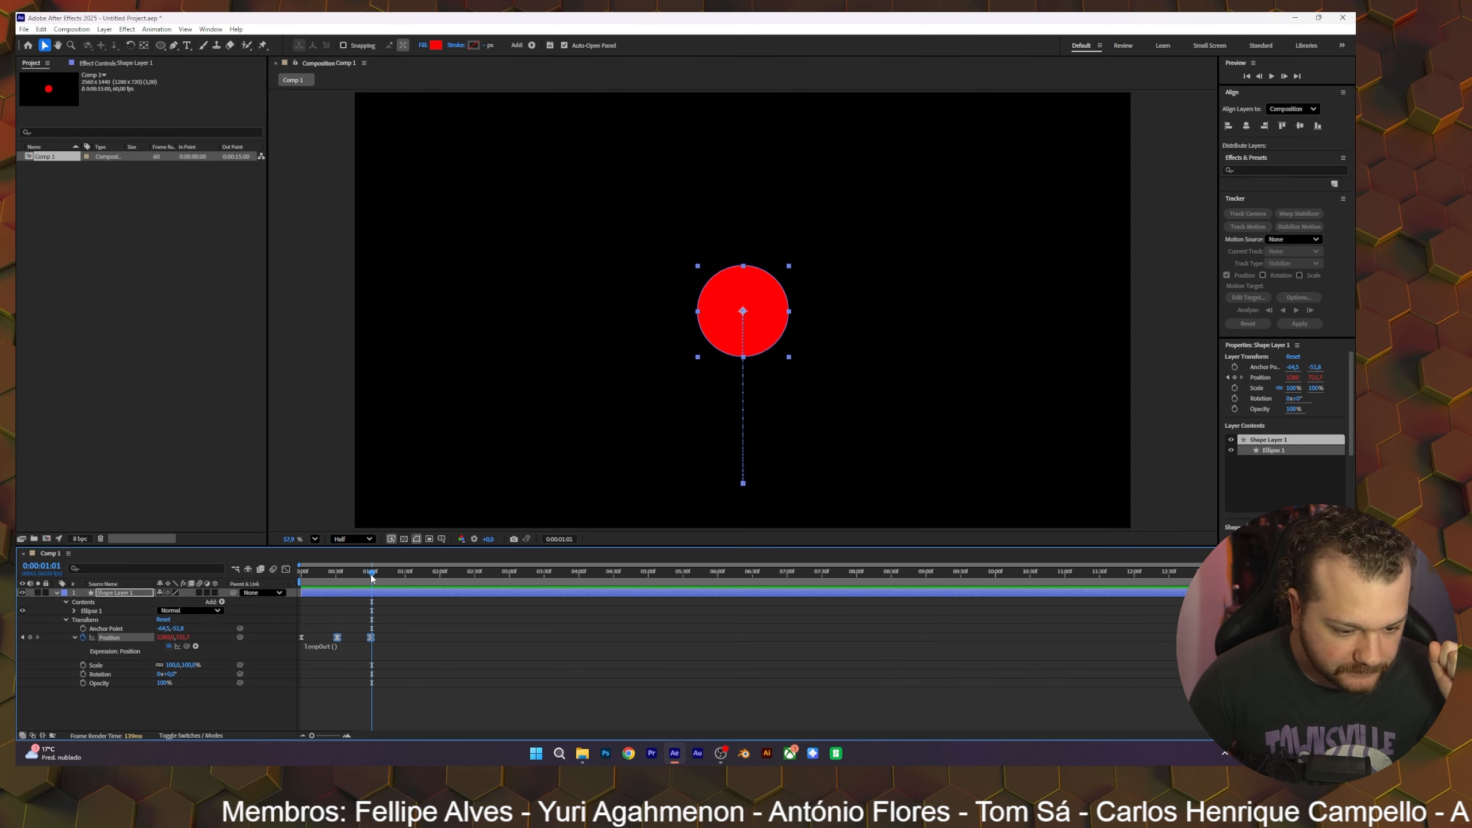
{"action": "left_click_drag", "start_coordinate": [371, 575], "coordinate": [370, 575]}
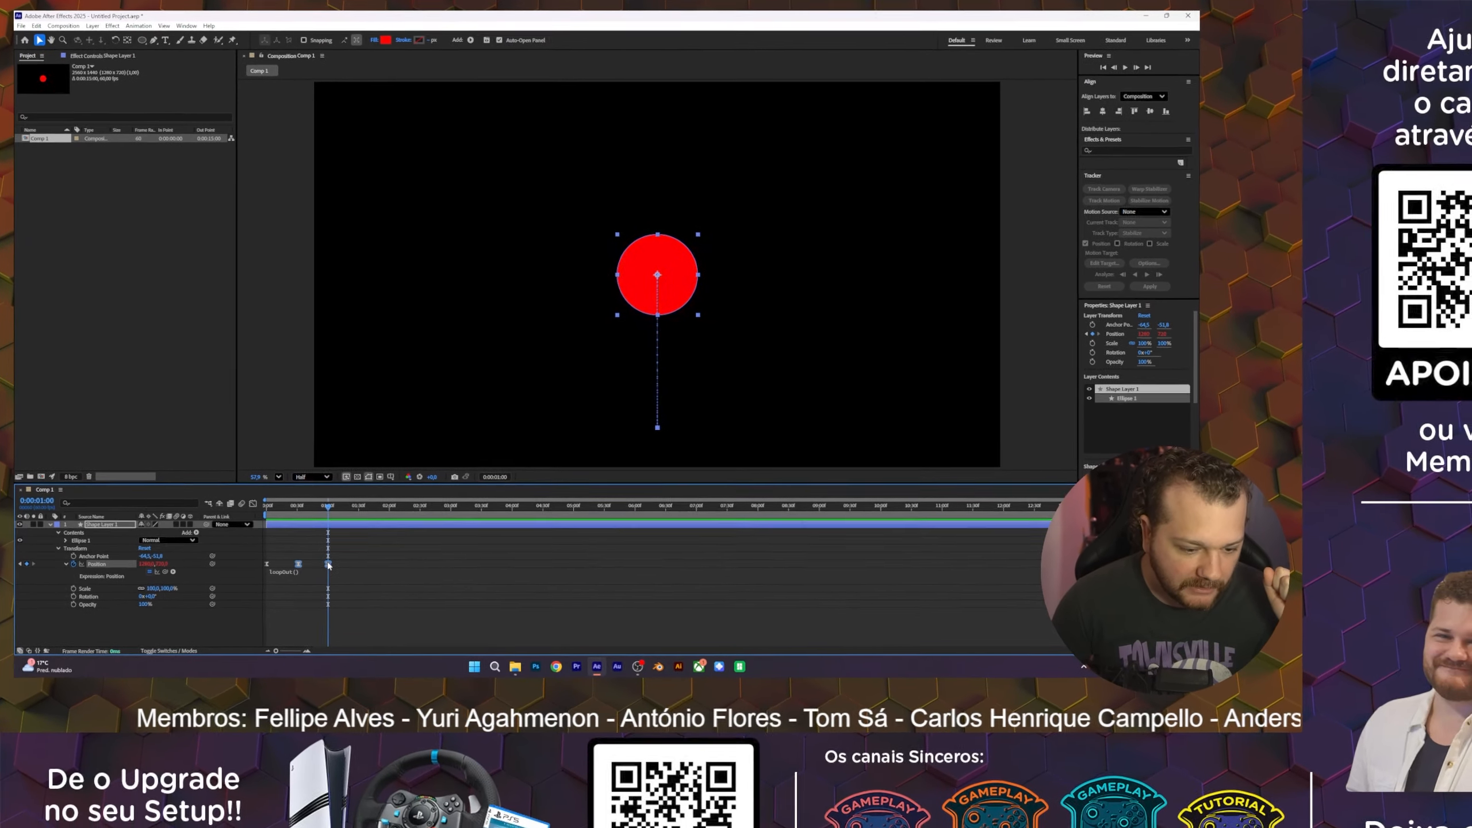
{"action": "left_click", "coordinate": [376, 507]}
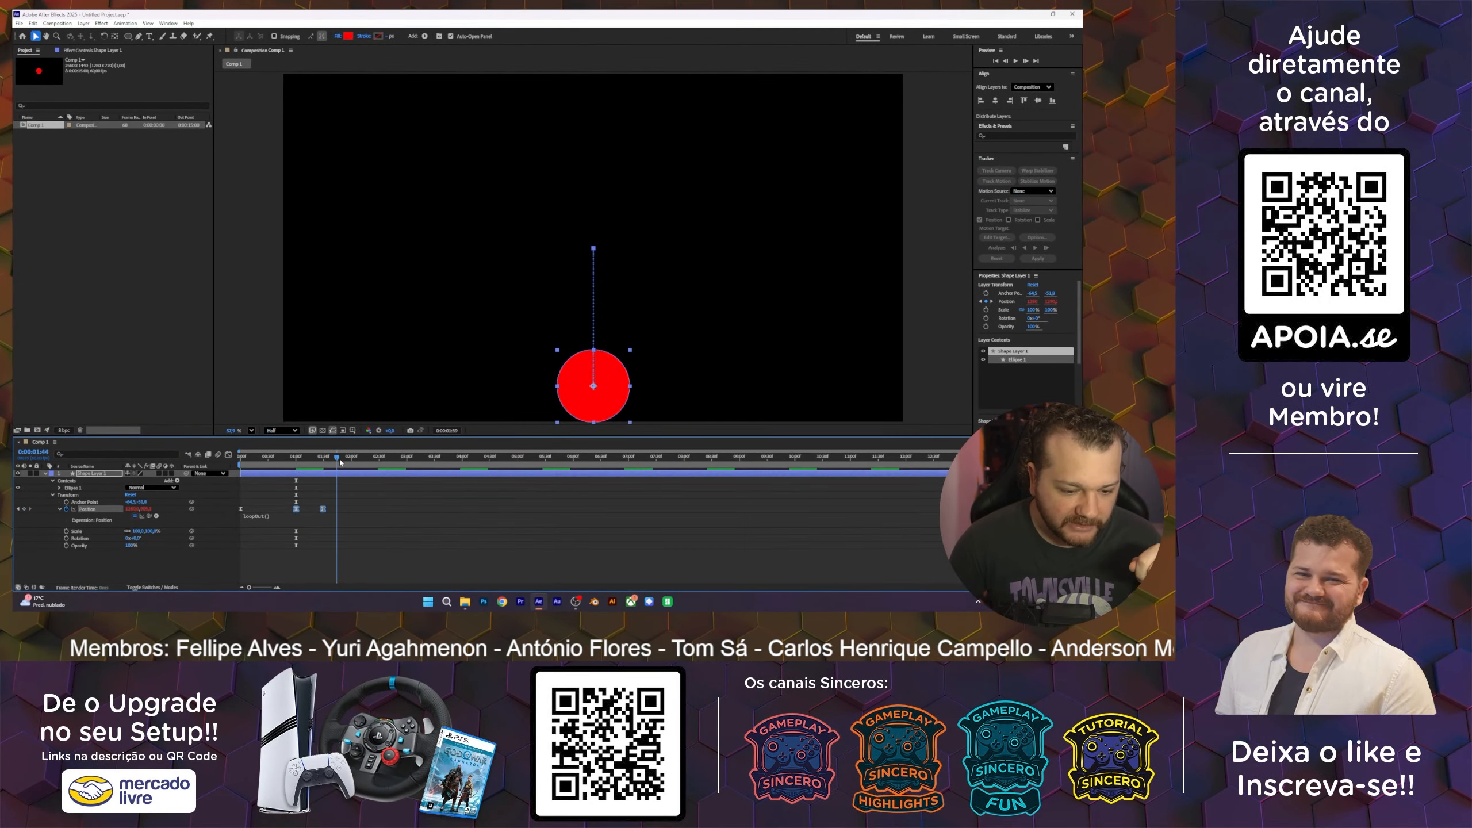
{"action": "left_click", "coordinate": [351, 458]}
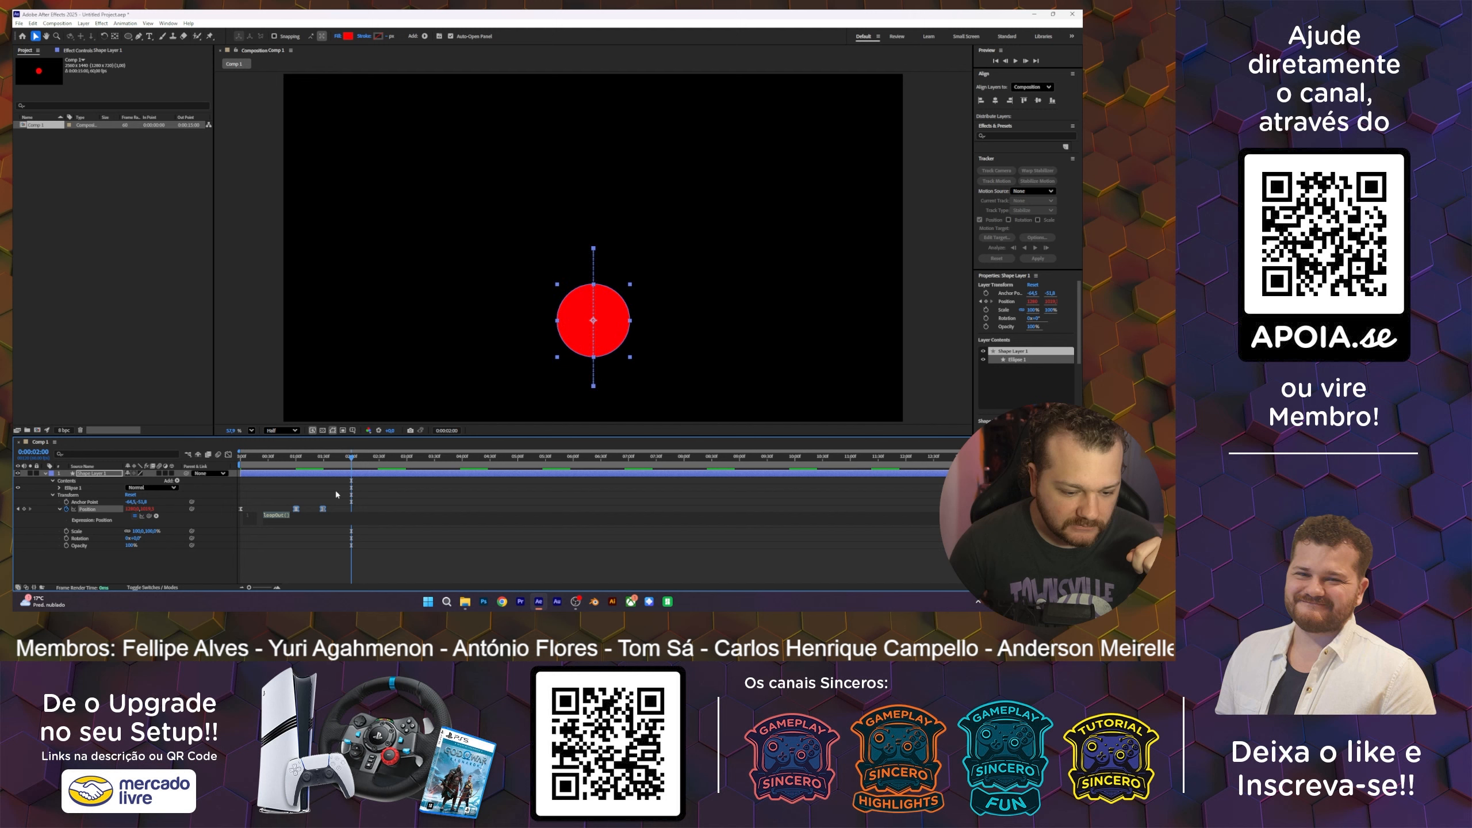
{"action": "left_click_drag", "start_coordinate": [322, 508], "coordinate": [350, 509]}
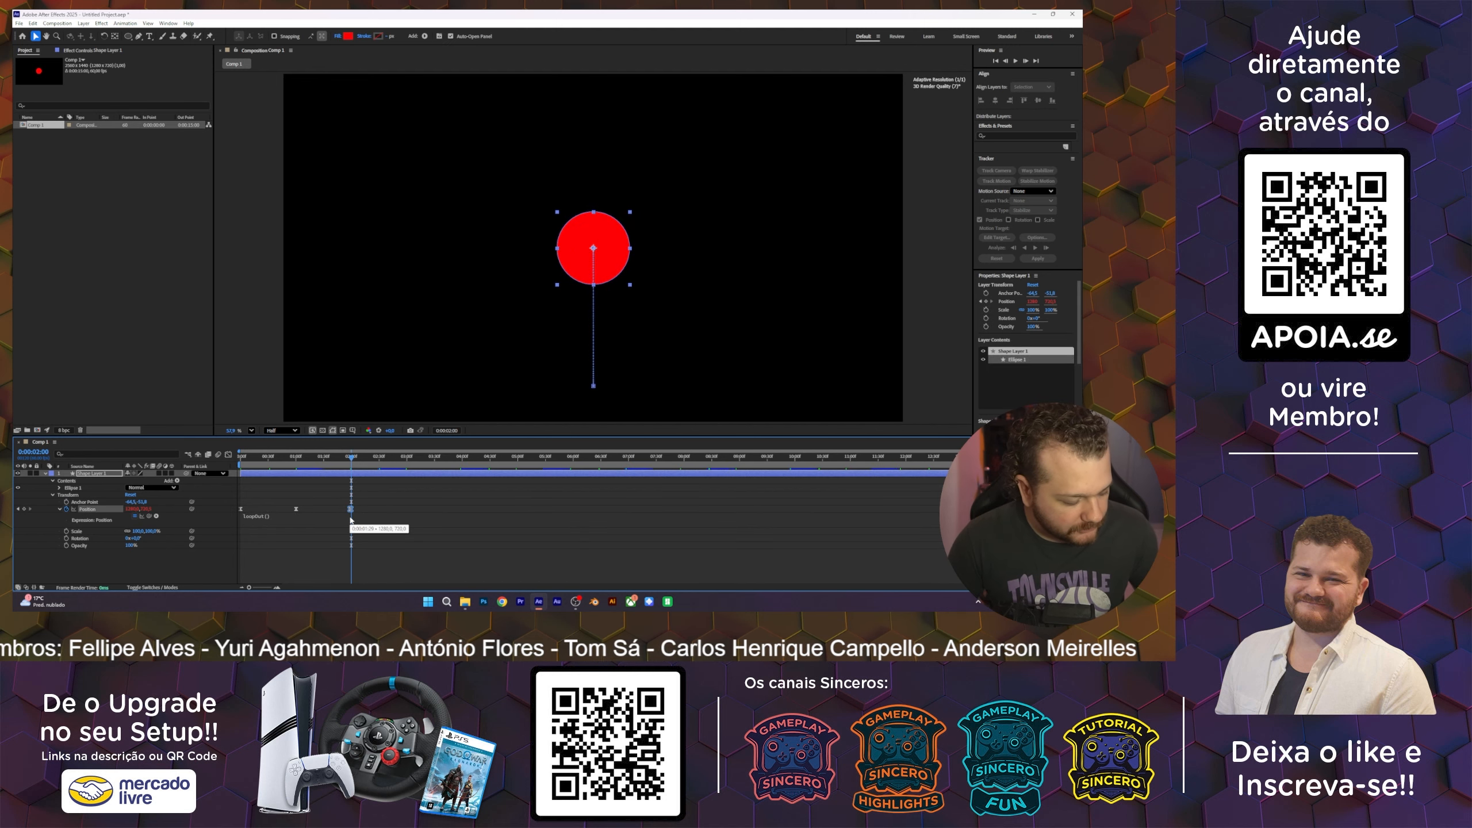
Step: Preview the slower looping bounce and inspect the circle's position around 0:00:14:00
{"action": "left_click", "coordinate": [298, 457]}
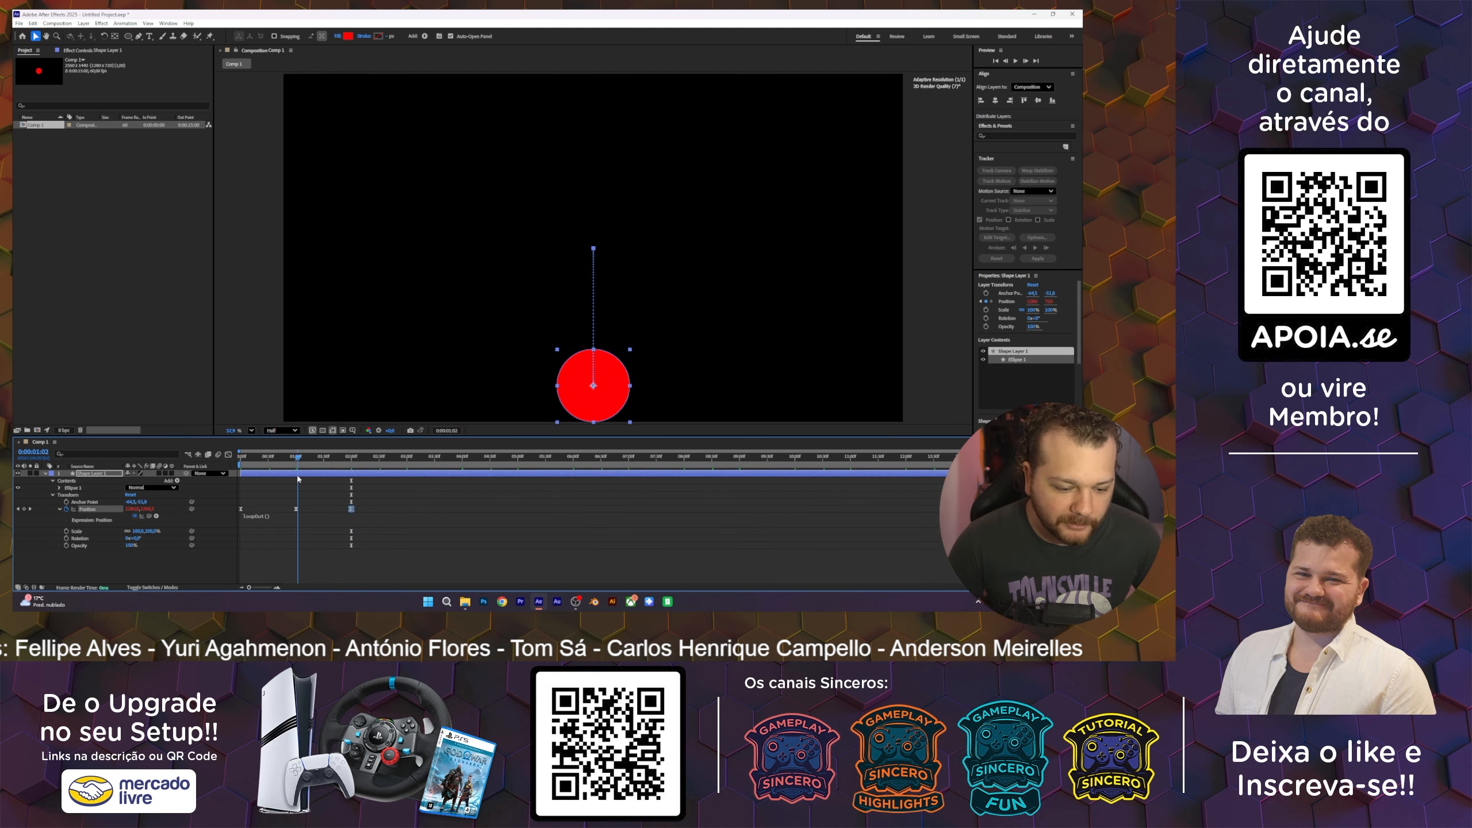
{"action": "left_click", "coordinate": [369, 572]}
{"action": "left_click_drag", "start_coordinate": [297, 458], "coordinate": [285, 460]}
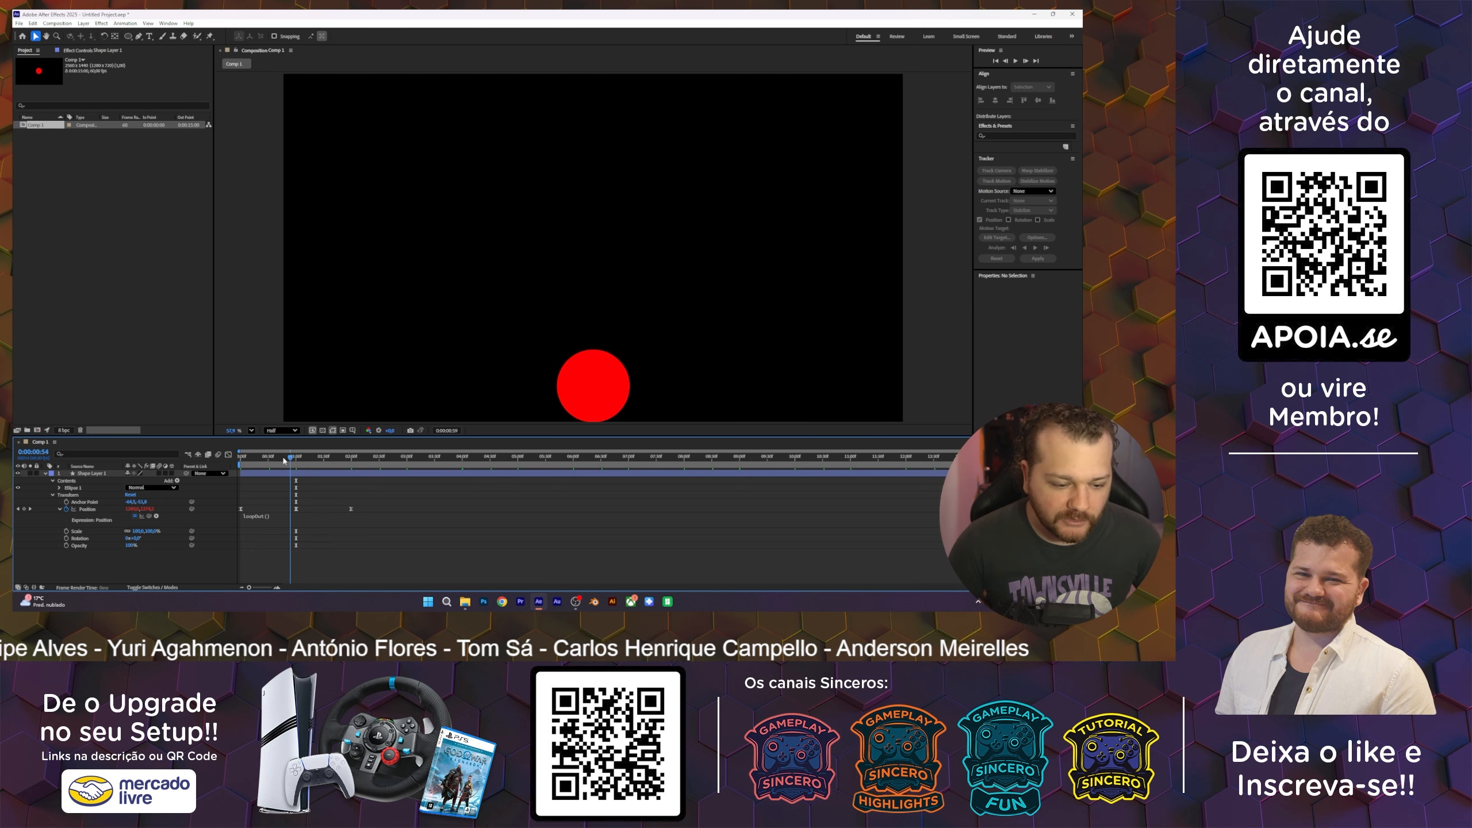
{"action": "key", "text": "space"}
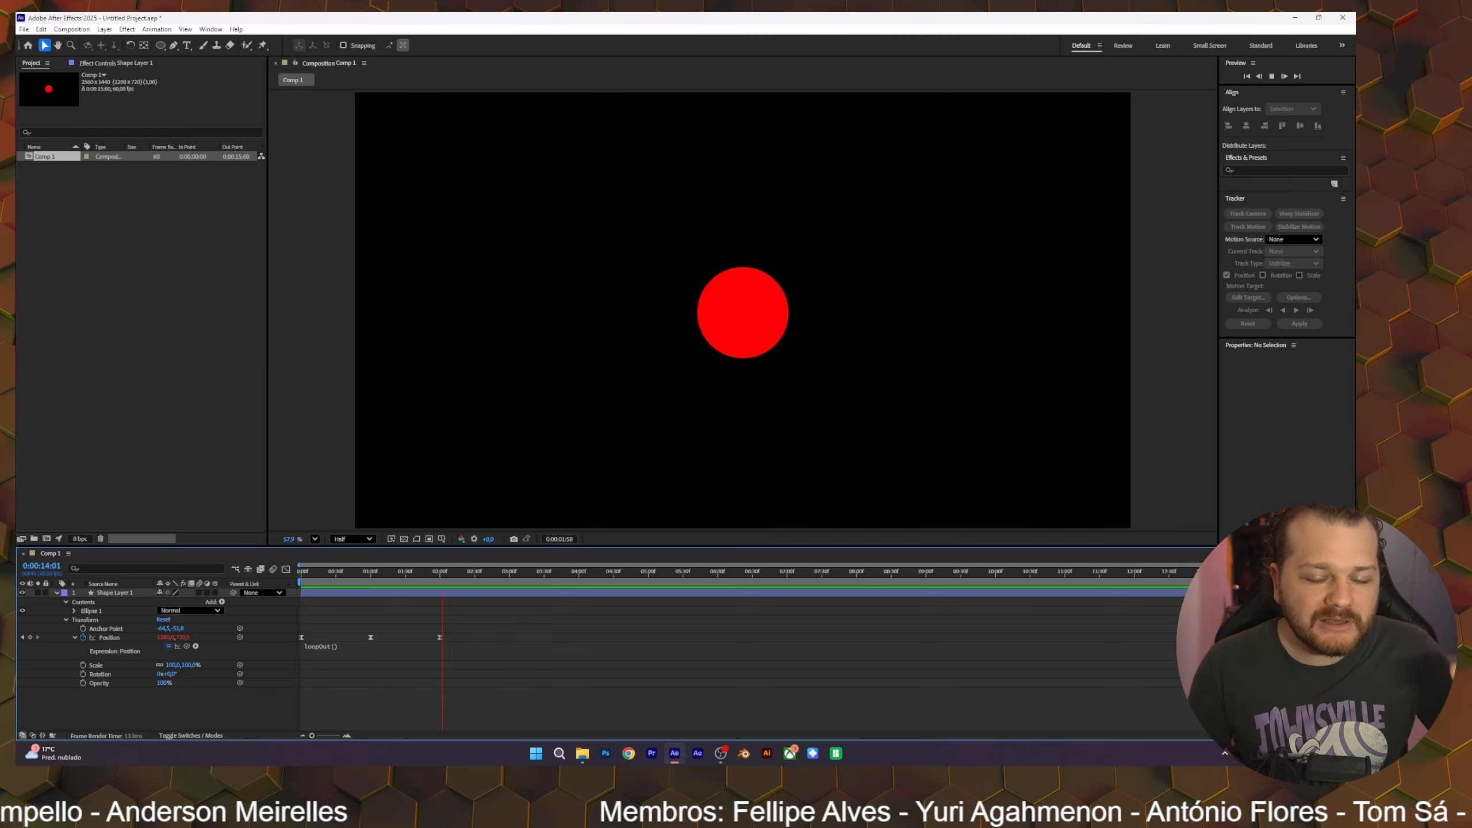
{"action": "key", "text": "space"}
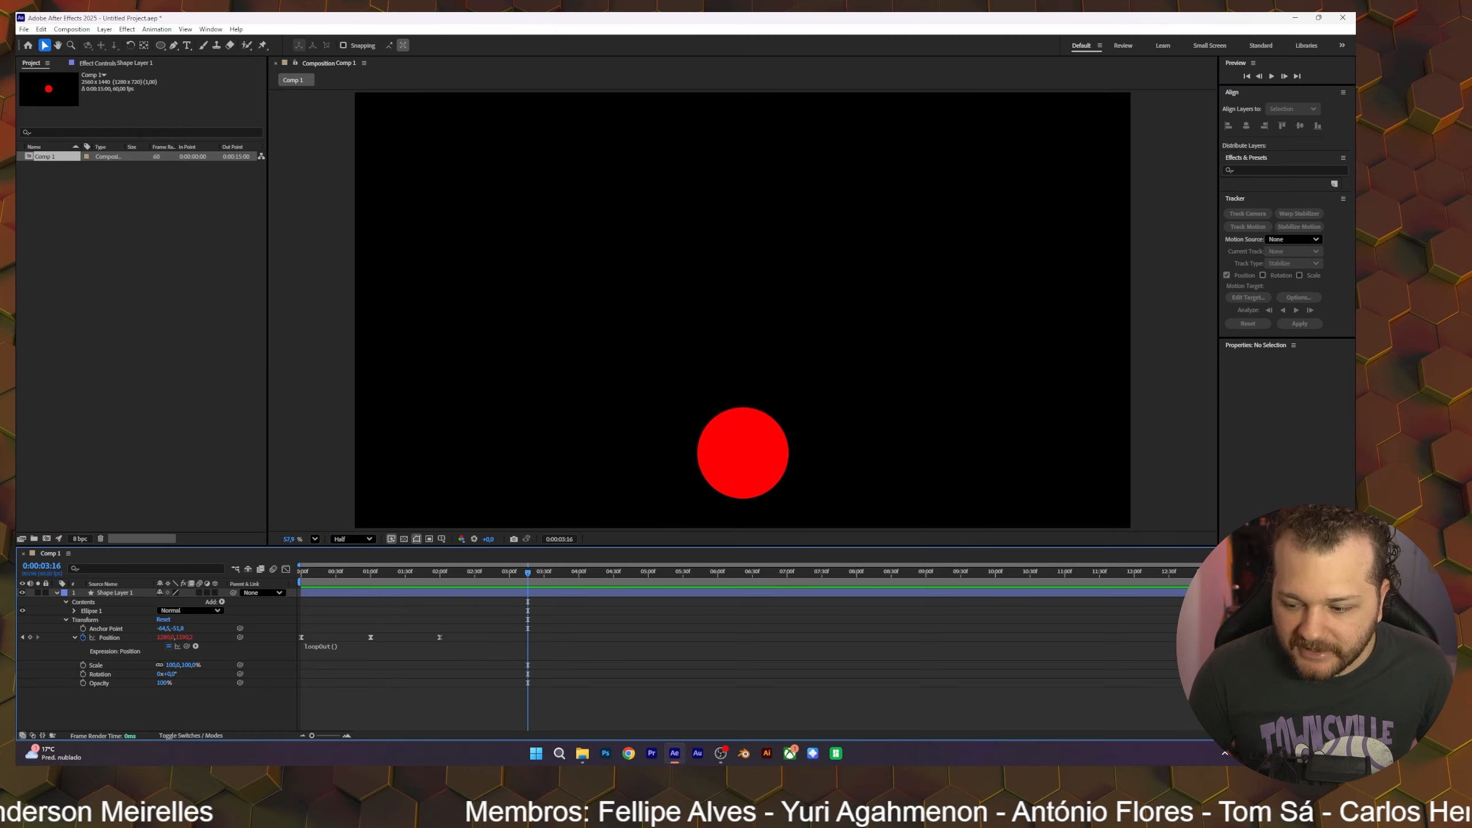
{"action": "left_click_drag", "start_coordinate": [1266, 572], "coordinate": [1270, 571]}
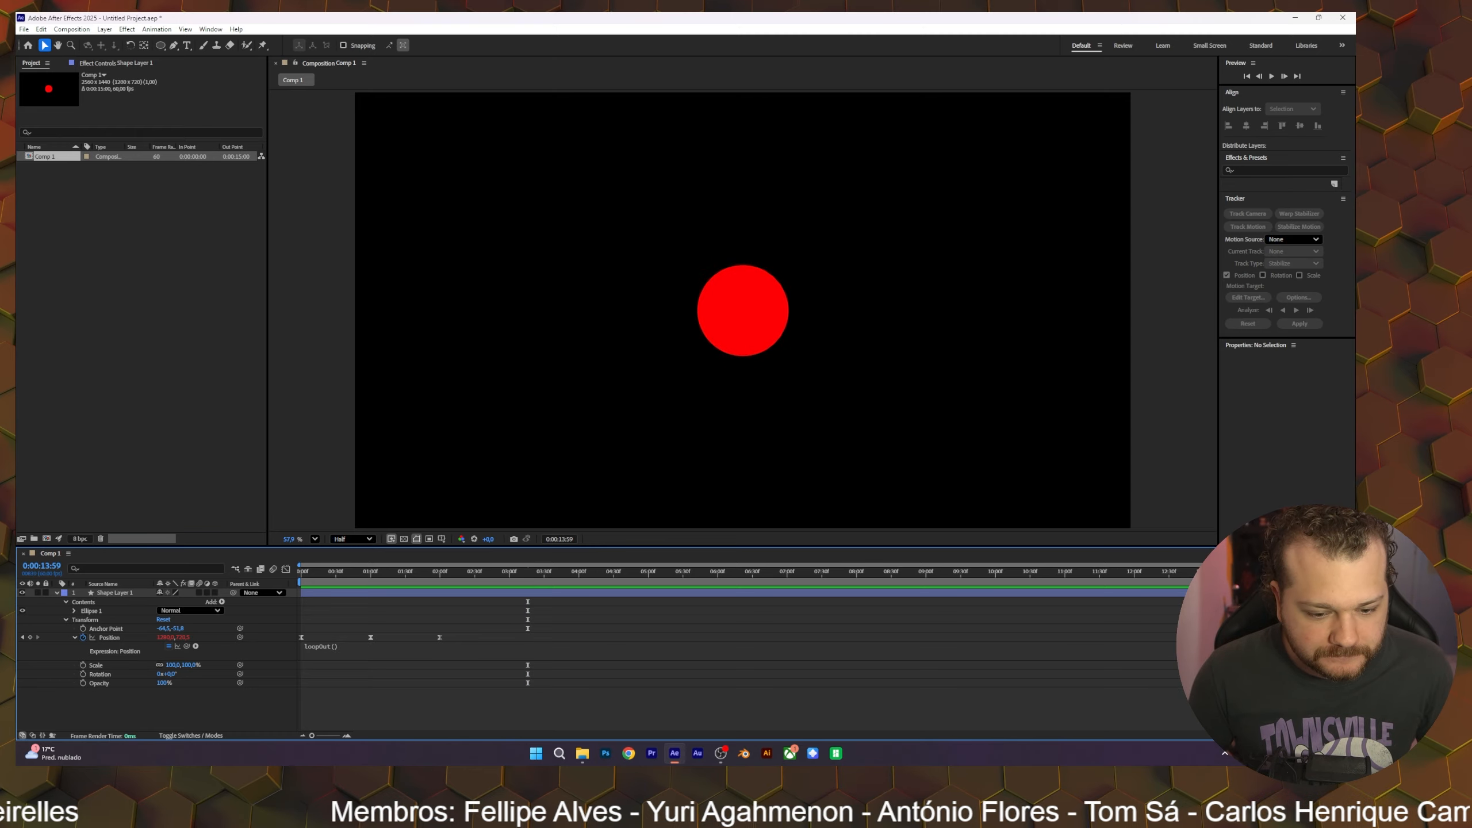
{"action": "left_click_drag", "start_coordinate": [1272, 571], "coordinate": [1274, 571]}
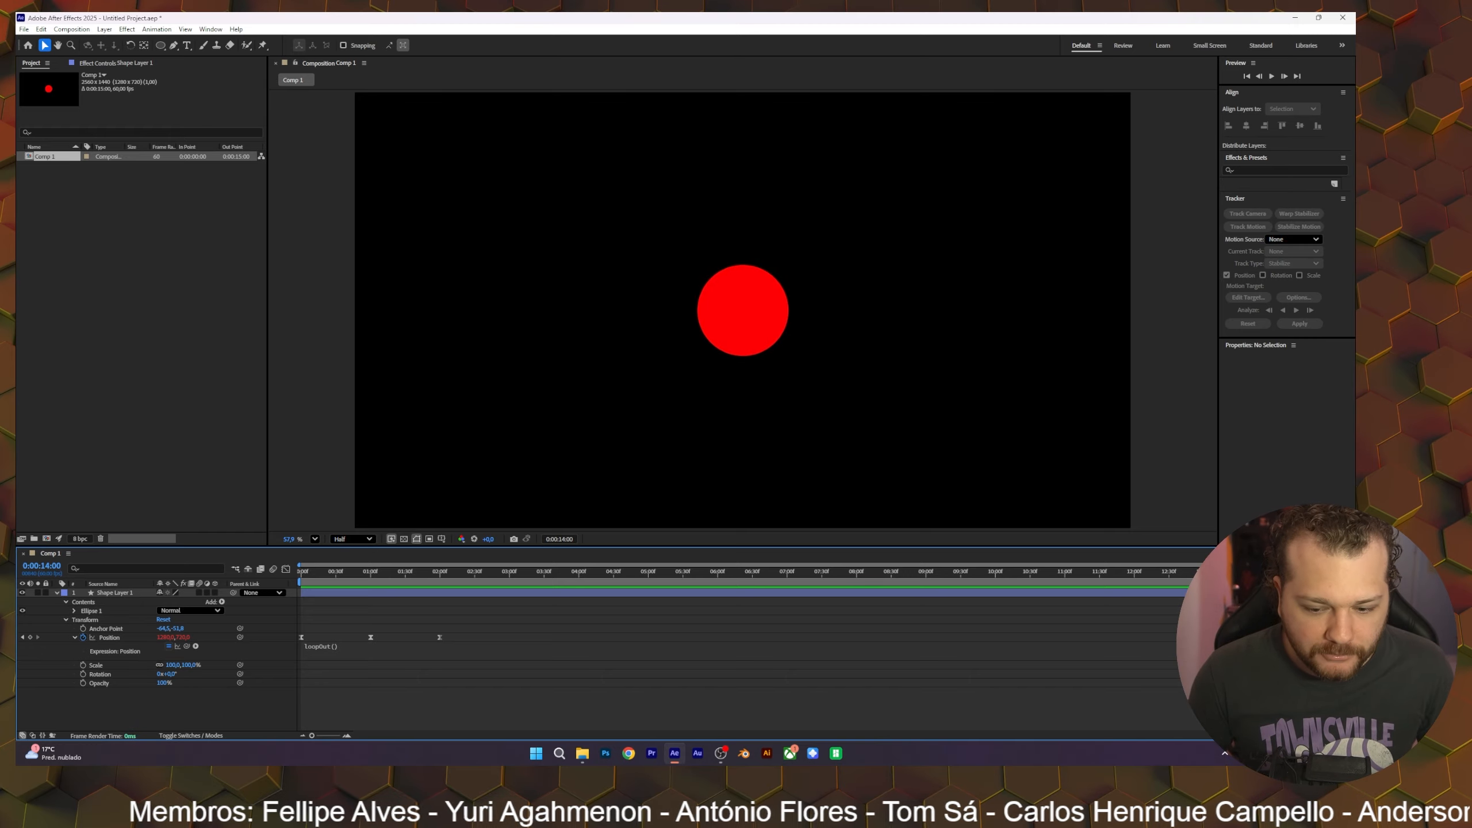
{"action": "left_click_drag", "start_coordinate": [1273, 572], "coordinate": [1124, 595]}
{"action": "key", "text": "space"}
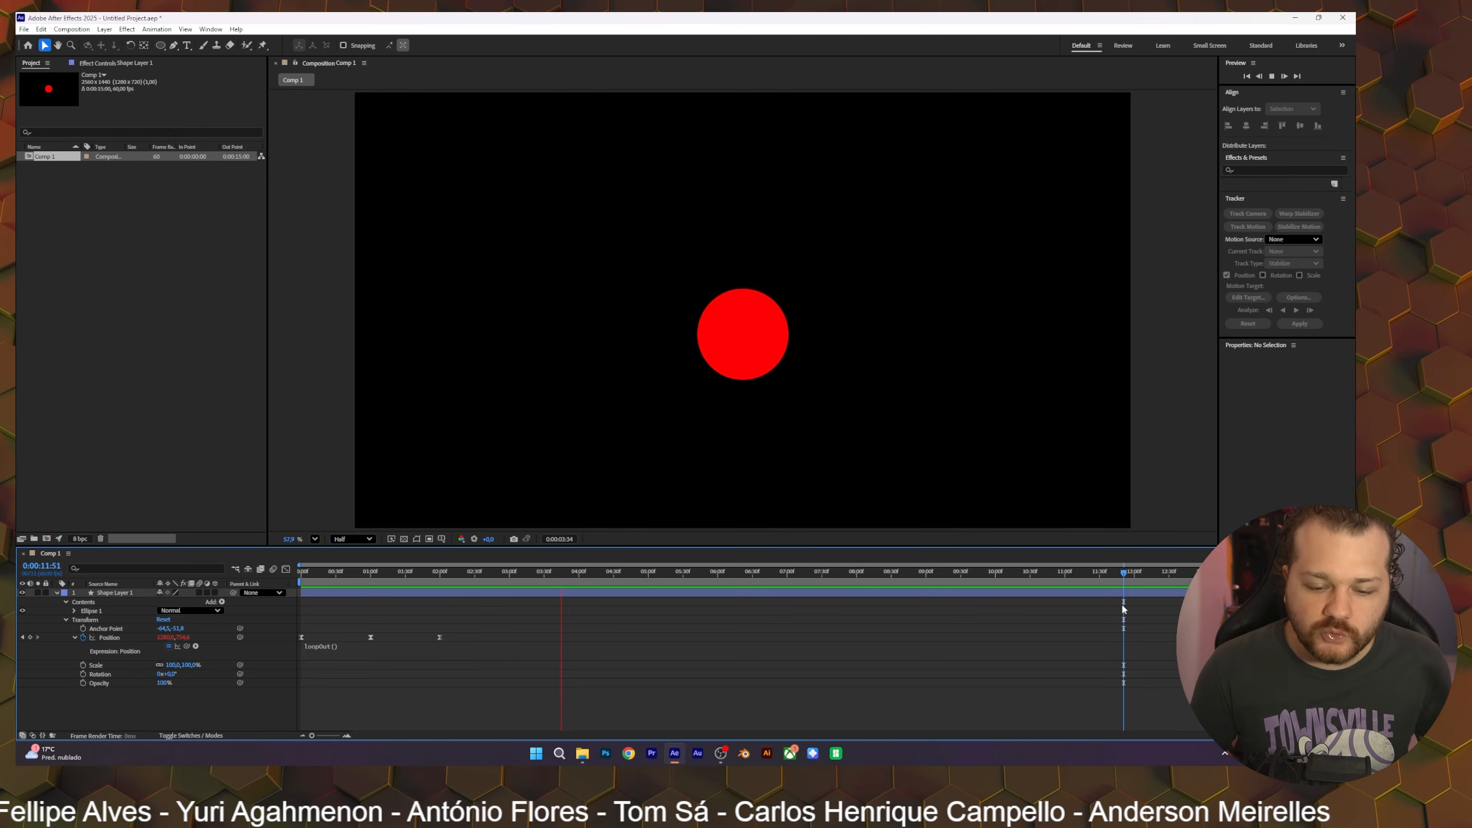
{"action": "key", "text": "space"}
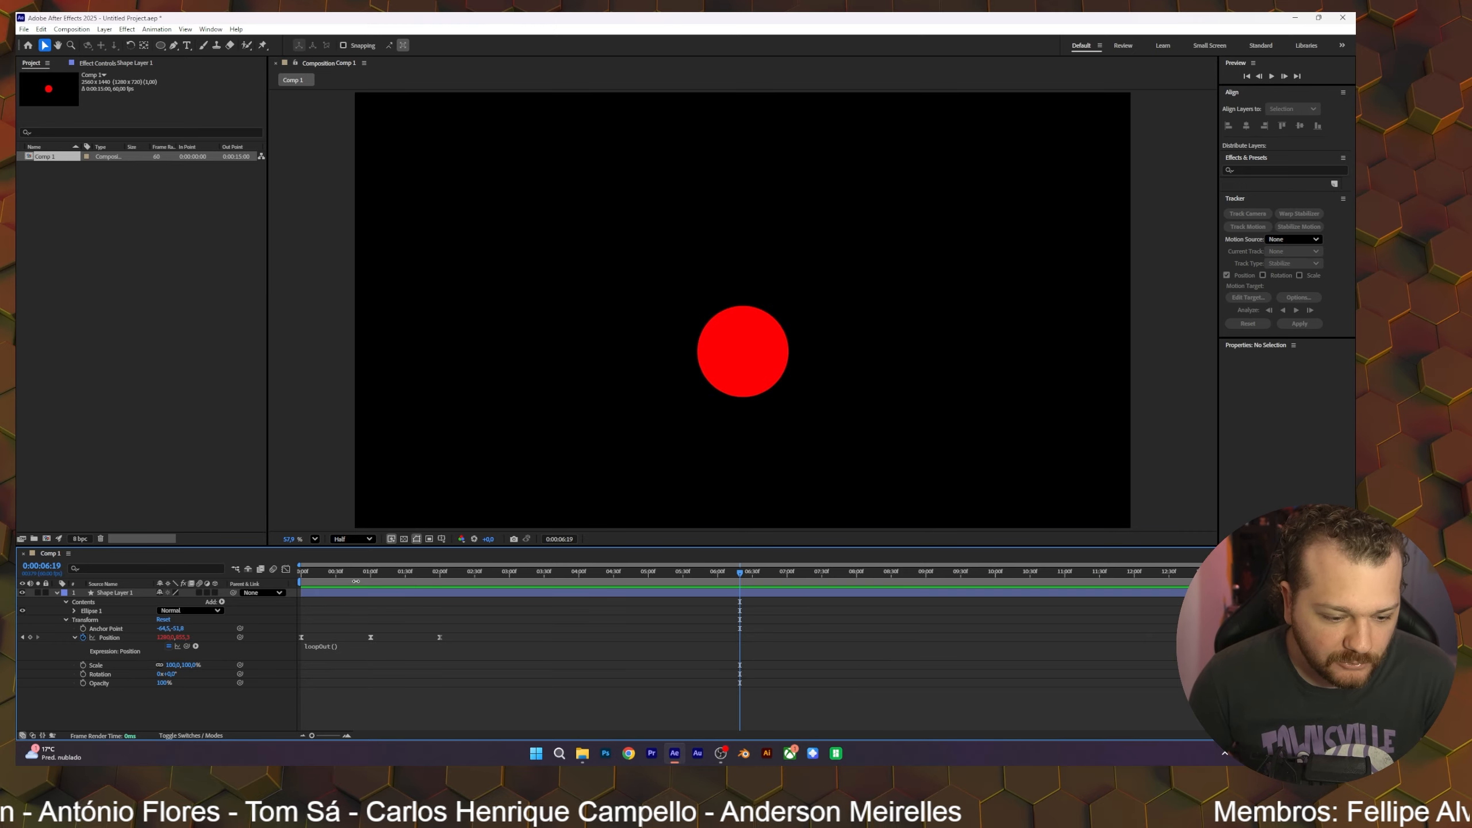
Step: Undo the retiming of the second and third Position keyframes
{"action": "left_click_drag", "start_coordinate": [363, 627], "coordinate": [444, 643]}
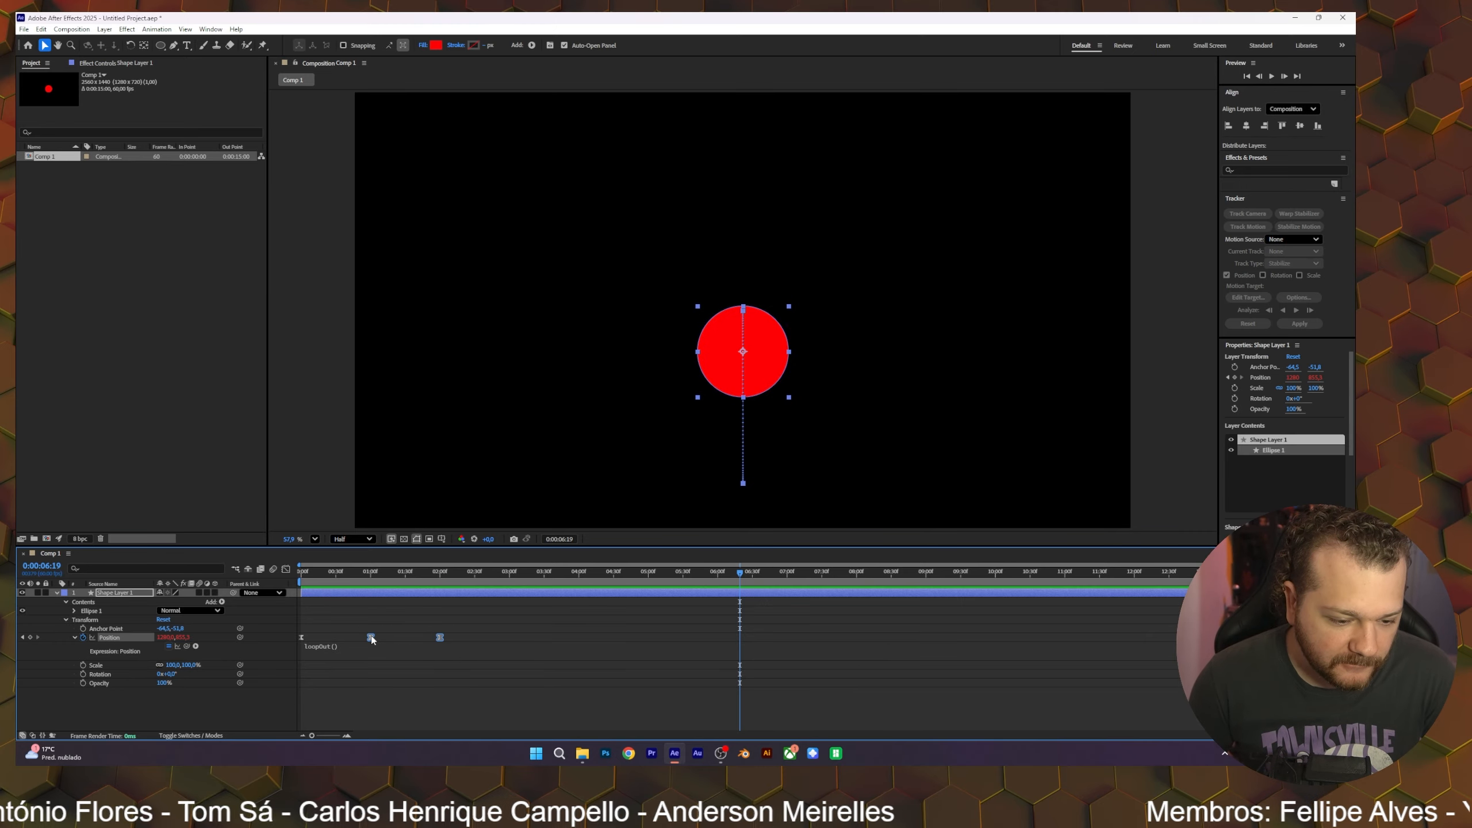
{"action": "left_click", "coordinate": [553, 647]}
{"action": "left_click", "coordinate": [555, 626]}
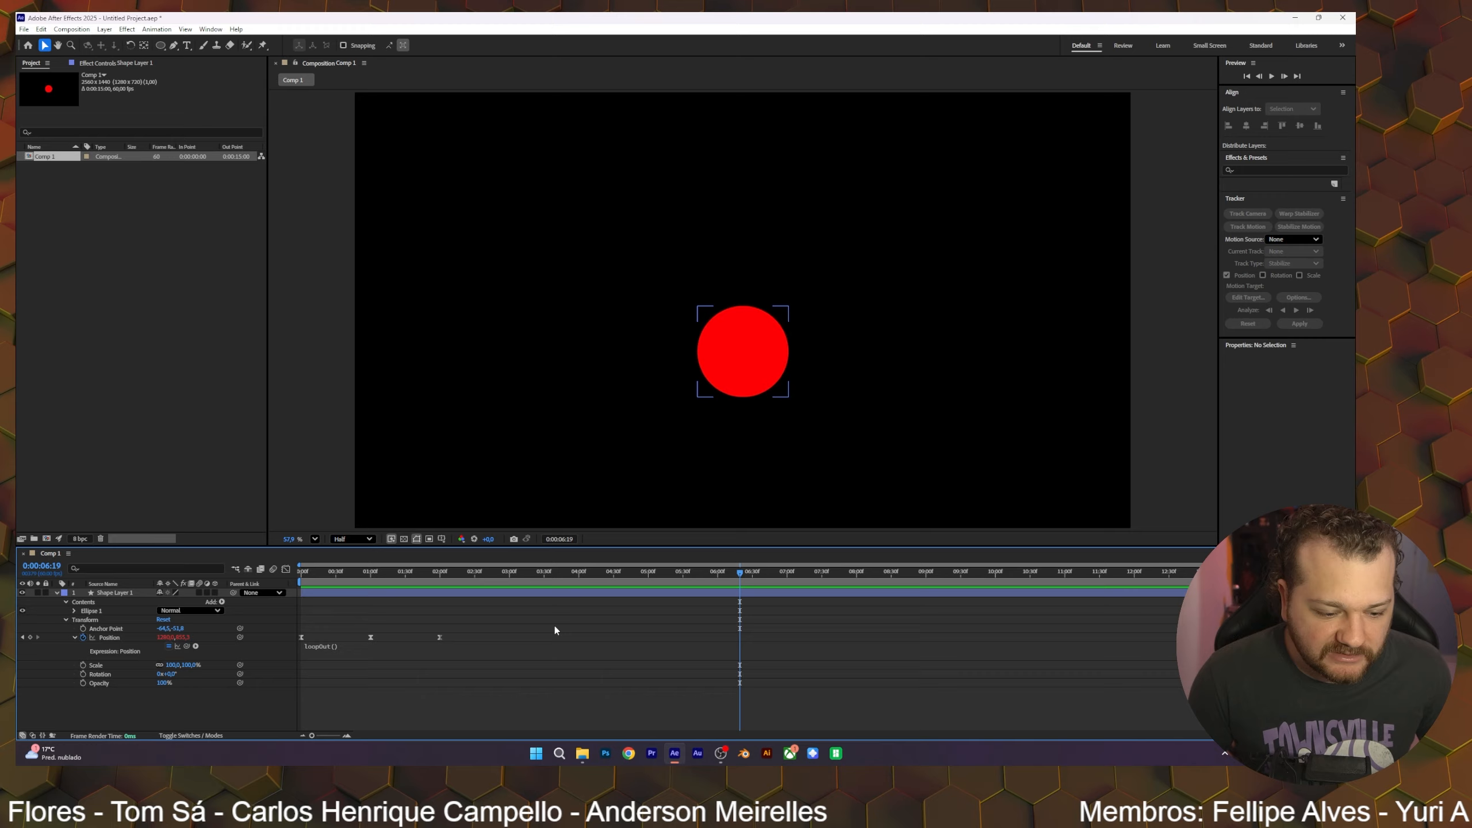
{"action": "key", "text": "ctrl+z"}
{"action": "key", "text": "ctrl+z"}
{"action": "key", "text": "ctrl+z"}
{"action": "key", "text": "ctrl+z"}
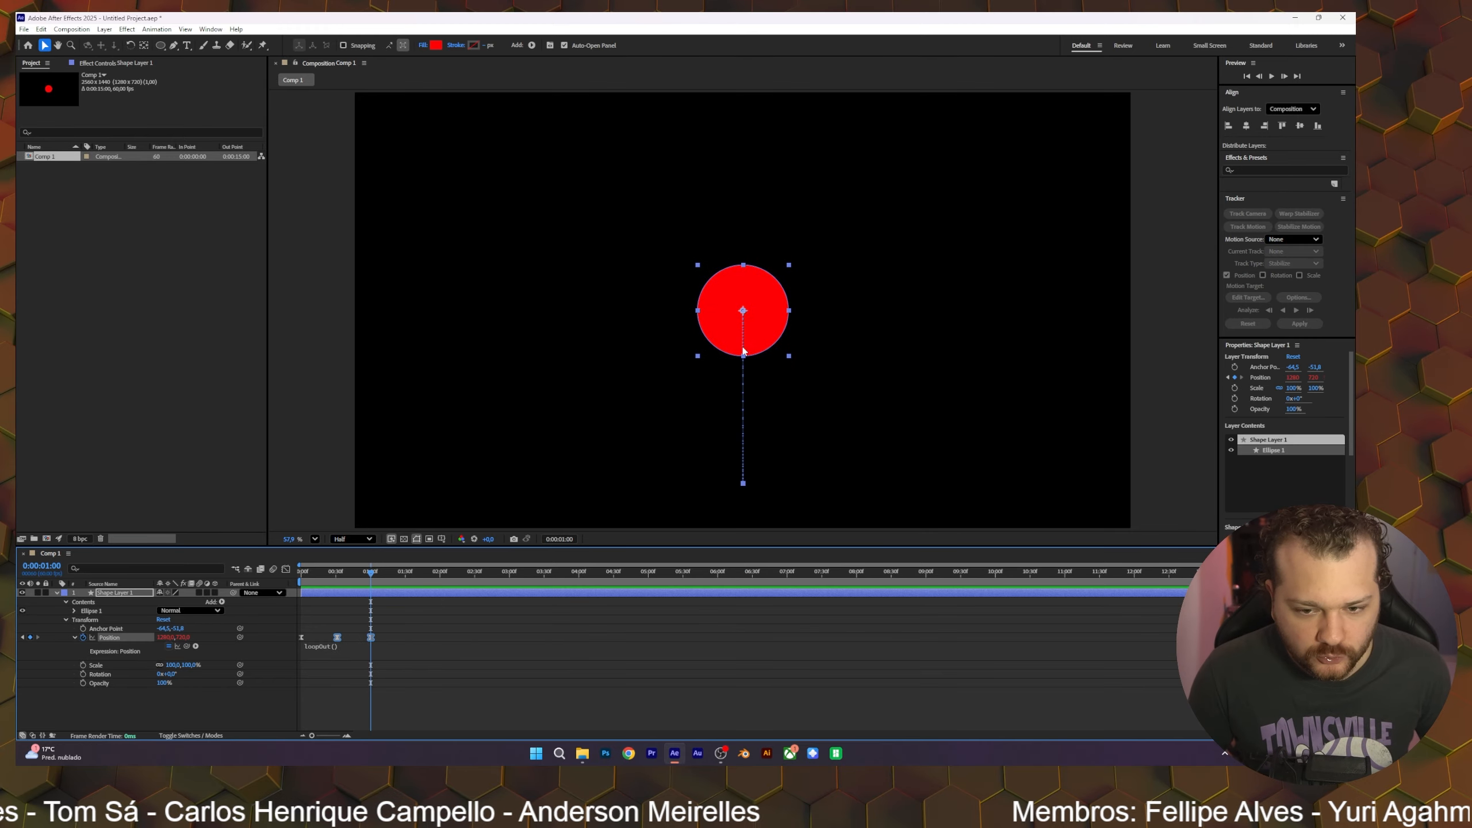
Step: At 0:00:00:00, move the circle's anchor point from its centre to its bottom edge with the Pan Behind tool, and return to the Selection tool
{"action": "left_click", "coordinate": [752, 437]}
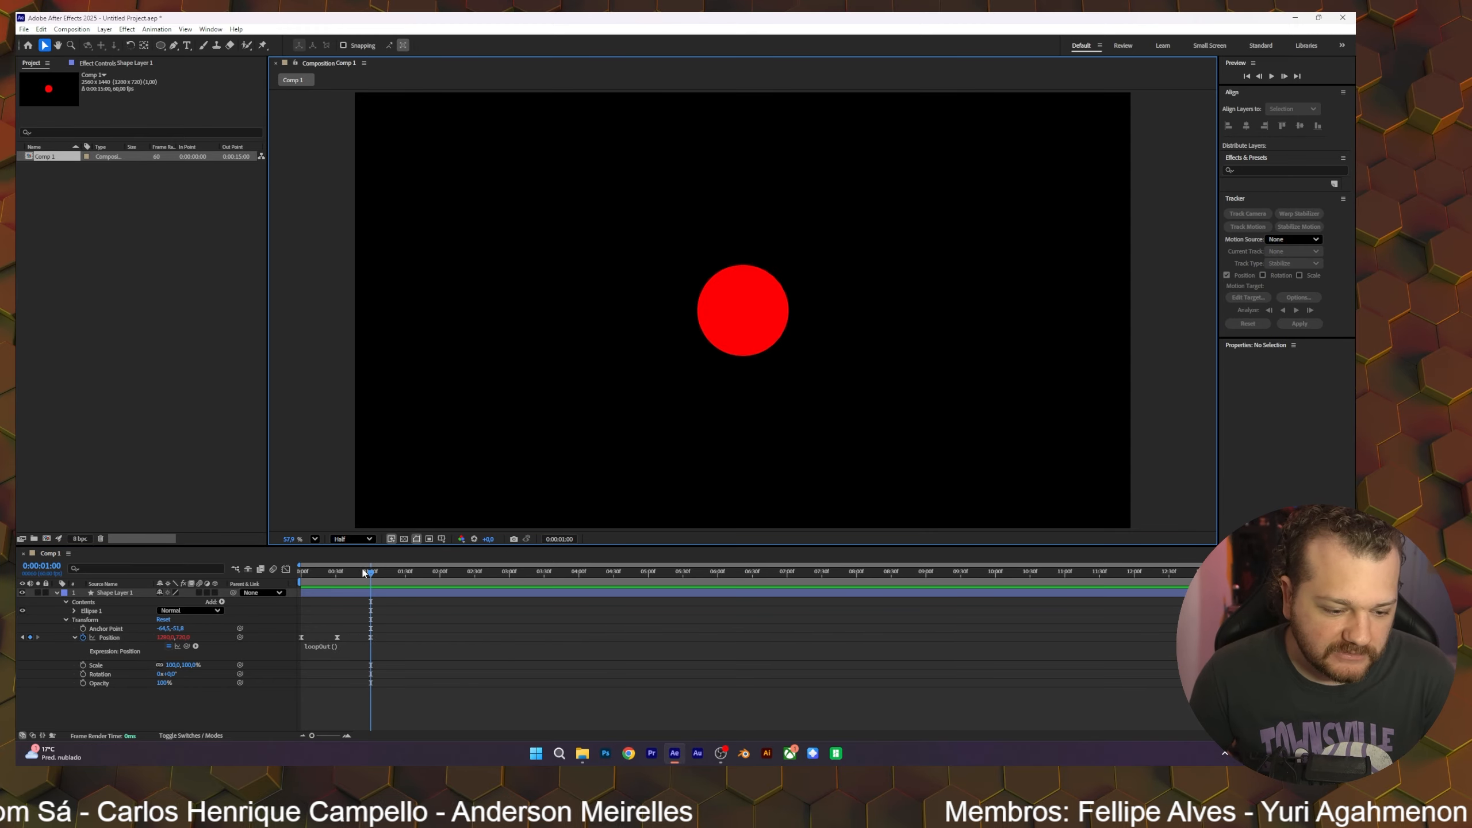
{"action": "left_click_drag", "start_coordinate": [363, 568], "coordinate": [302, 584]}
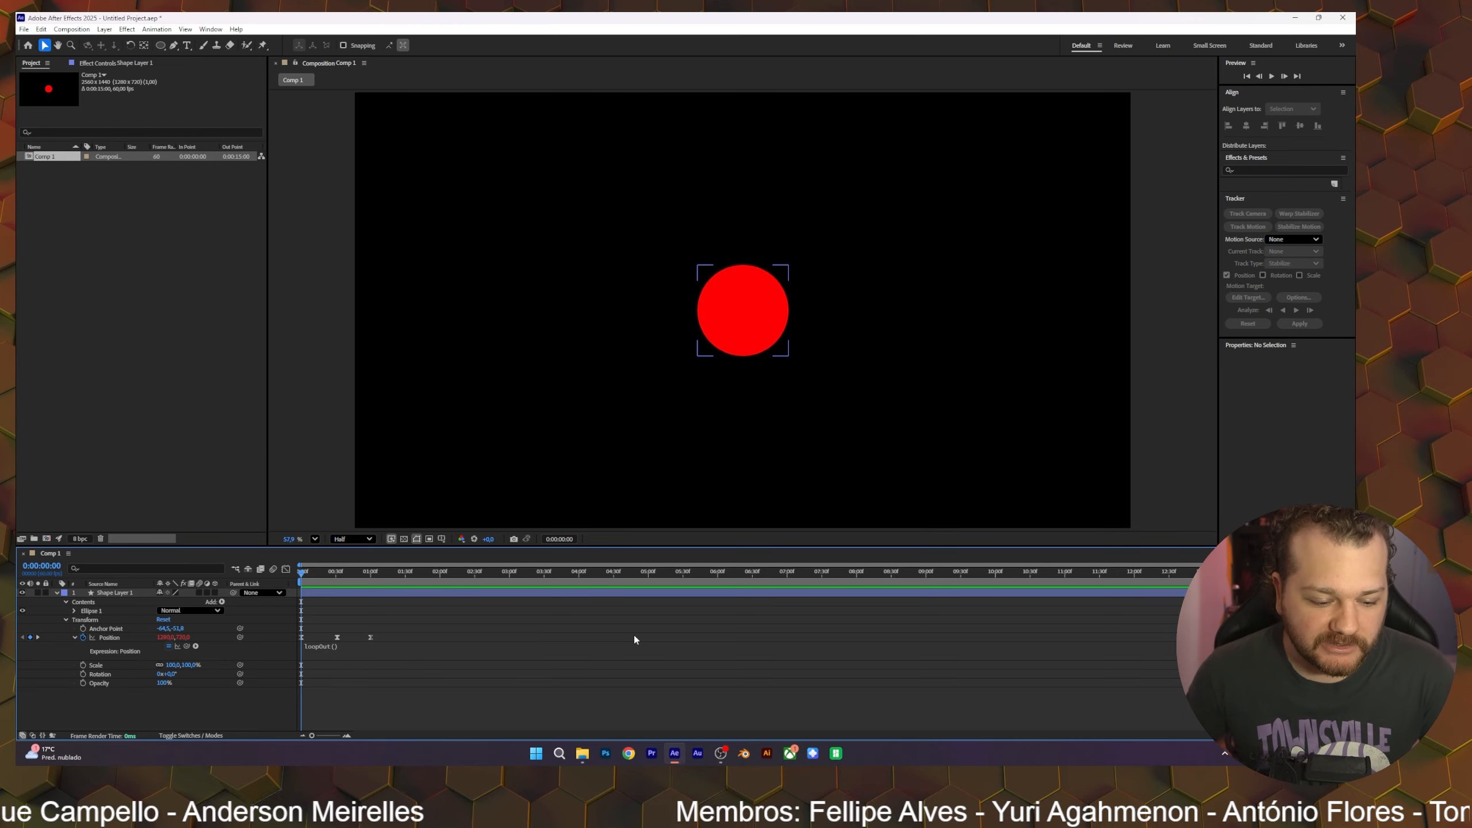
{"action": "left_click", "coordinate": [729, 347]}
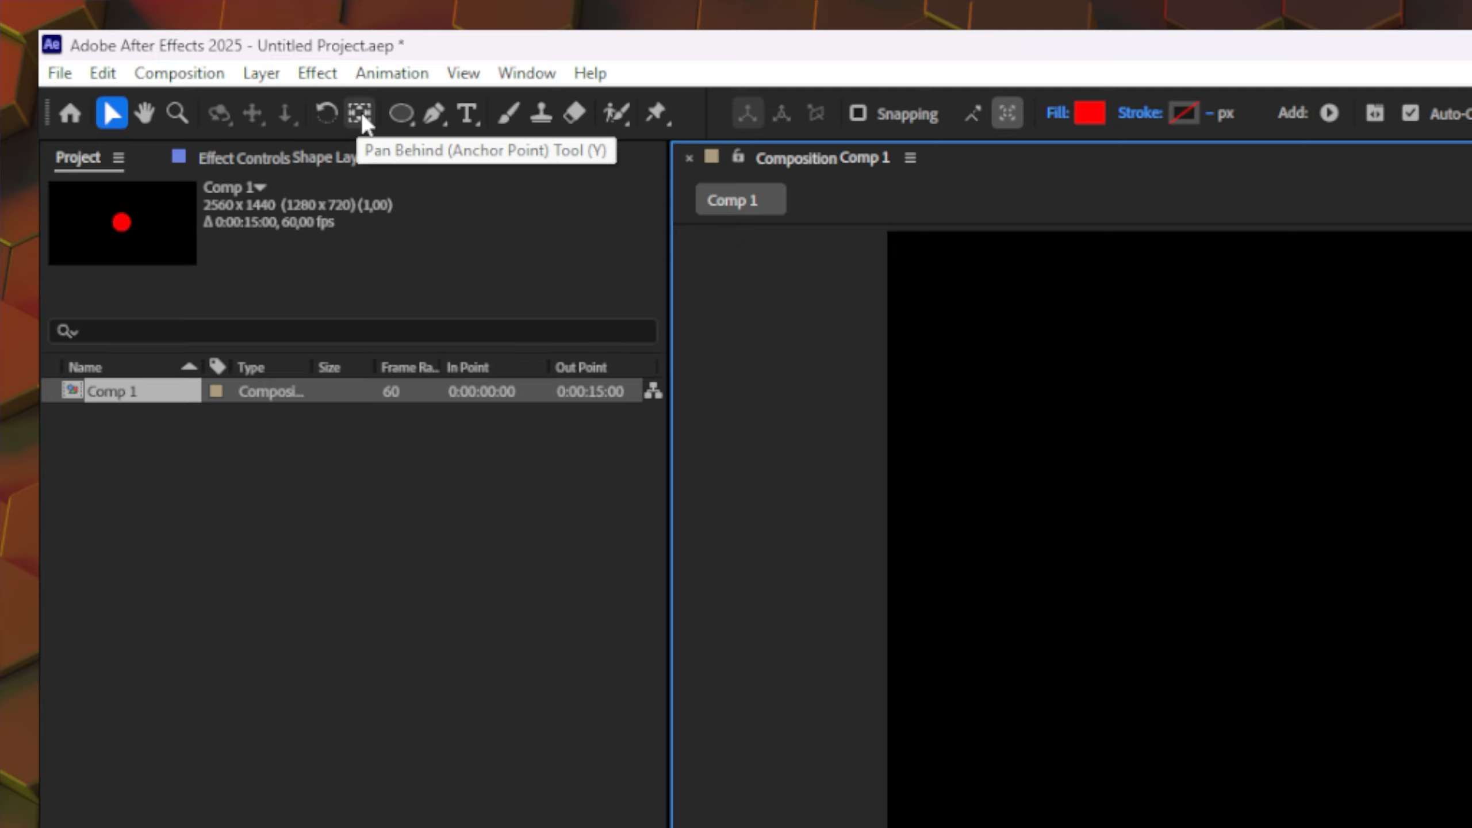
{"action": "left_click", "coordinate": [360, 113]}
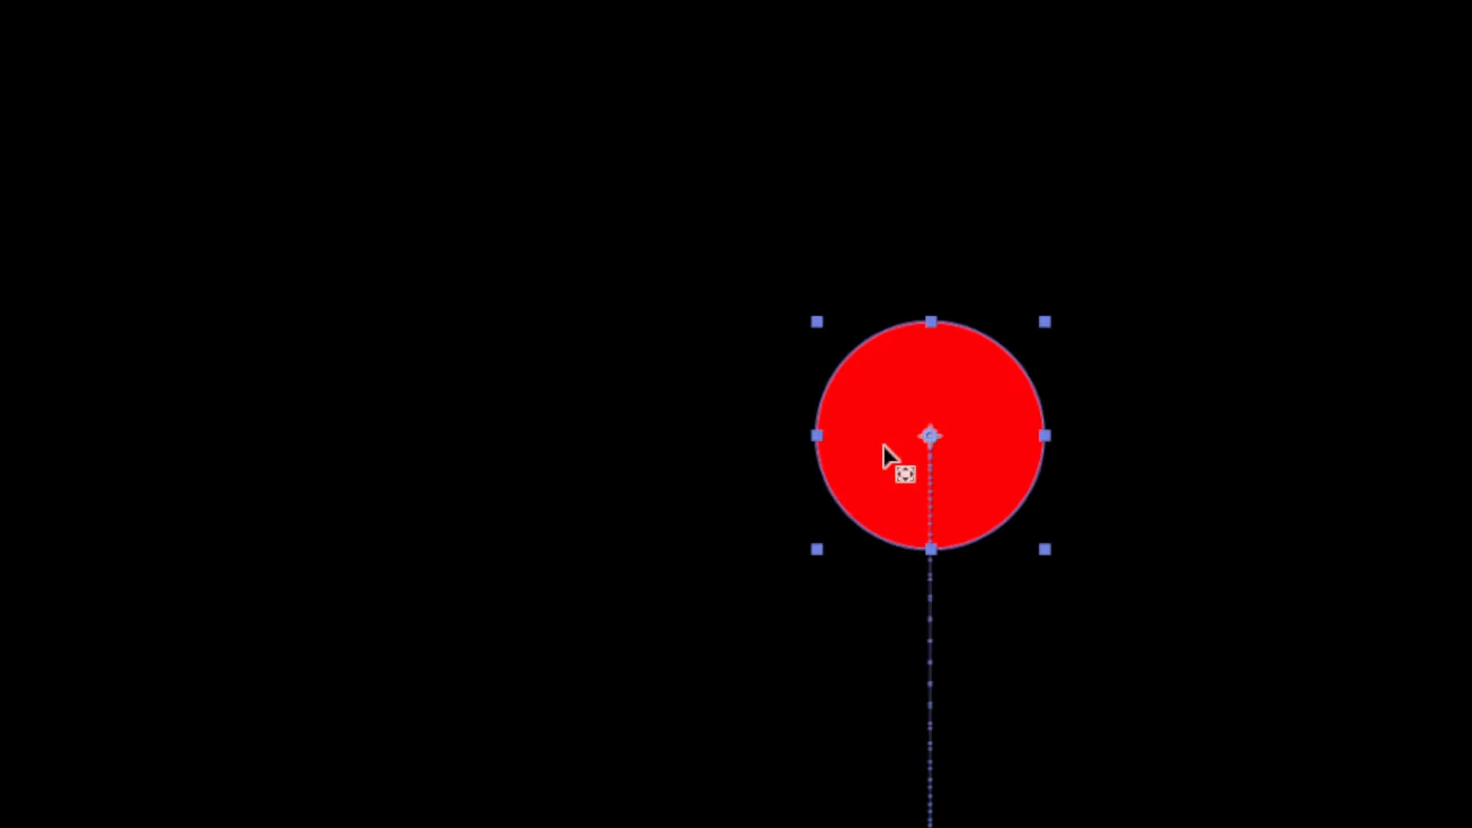
{"action": "left_click_drag", "start_coordinate": [932, 437], "coordinate": [929, 451]}
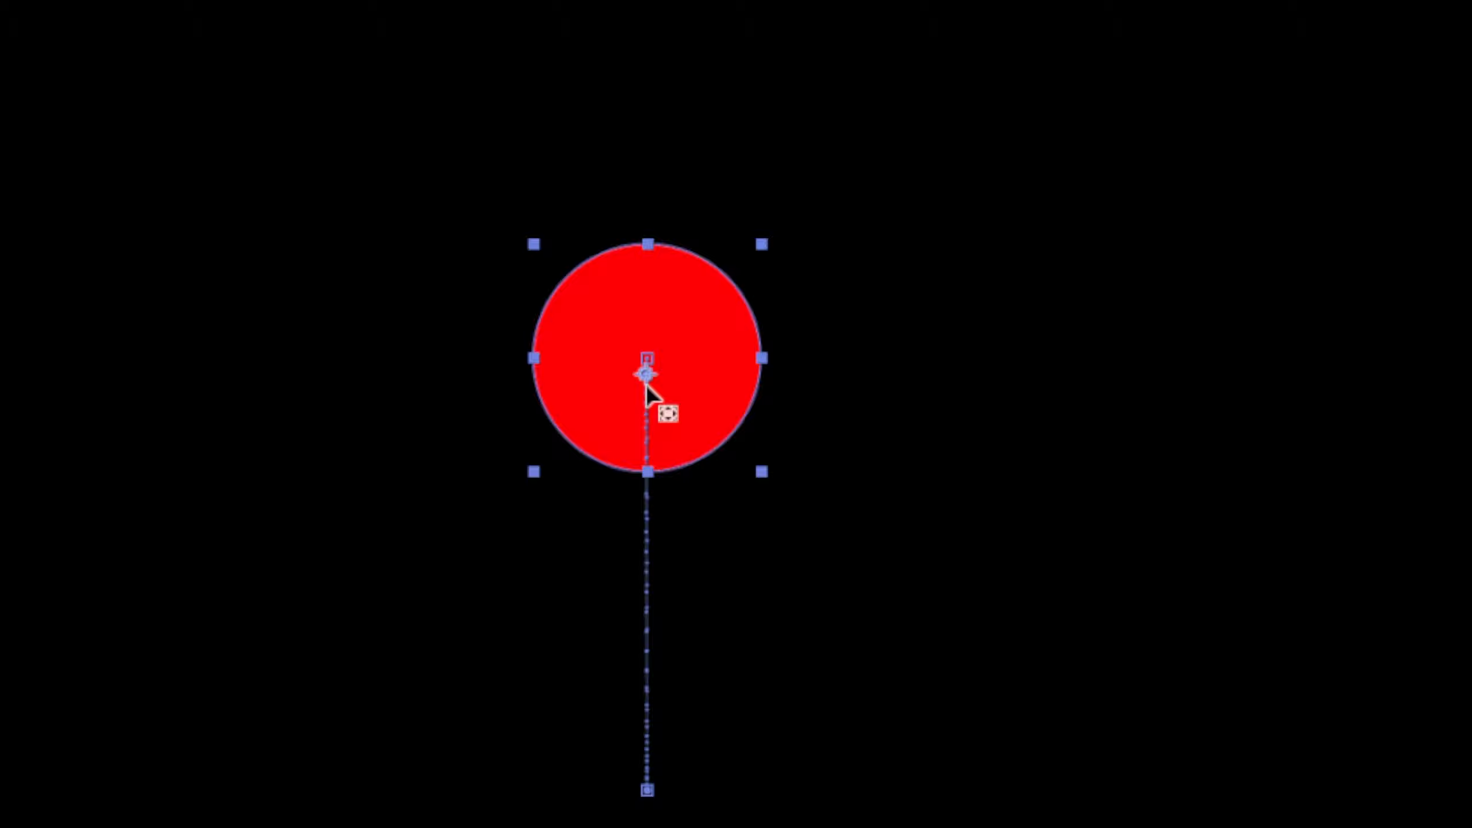
{"action": "left_click_drag", "start_coordinate": [646, 384], "coordinate": [650, 482]}
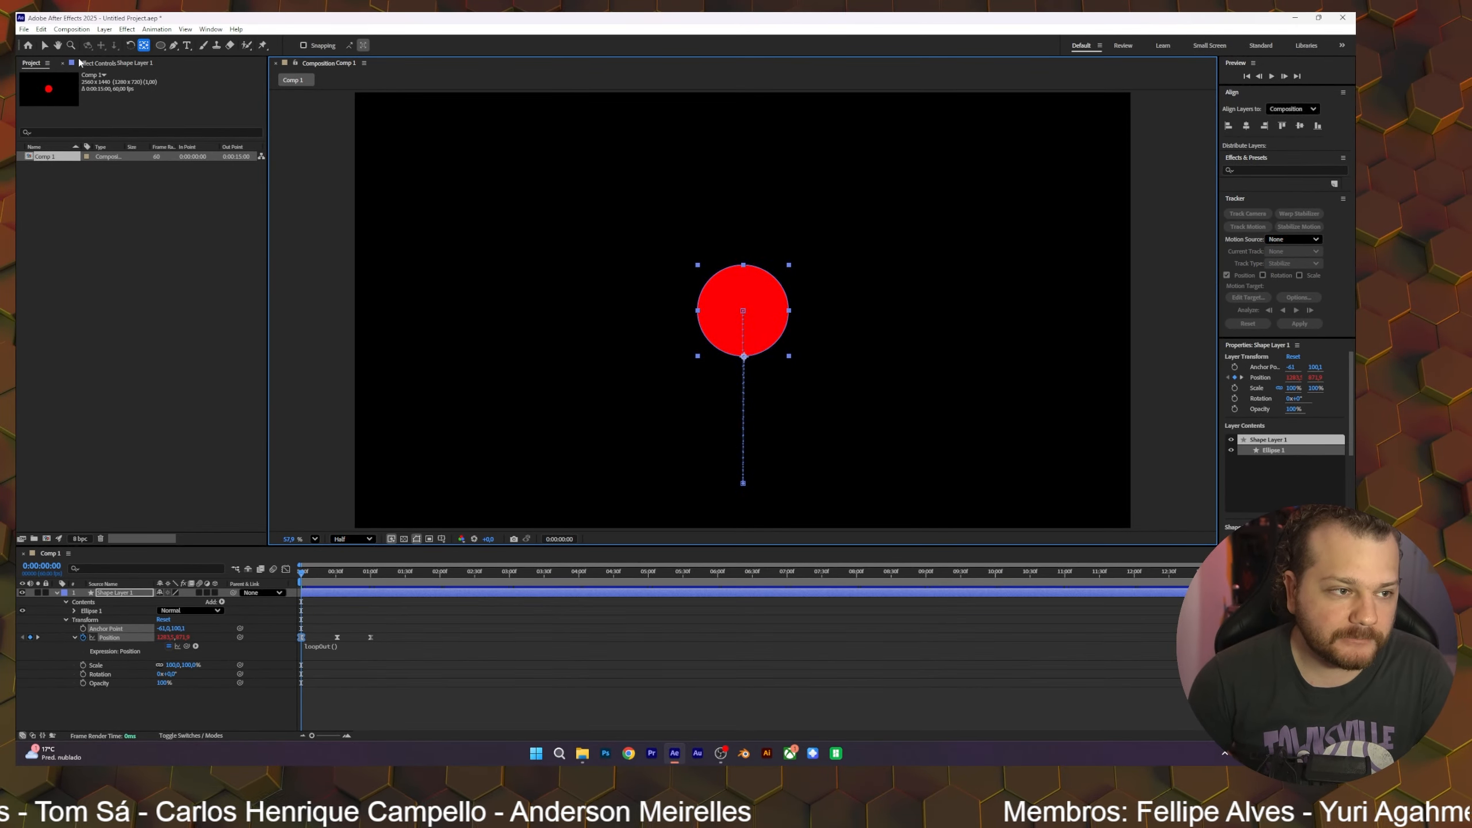
{"action": "left_click", "coordinate": [45, 46]}
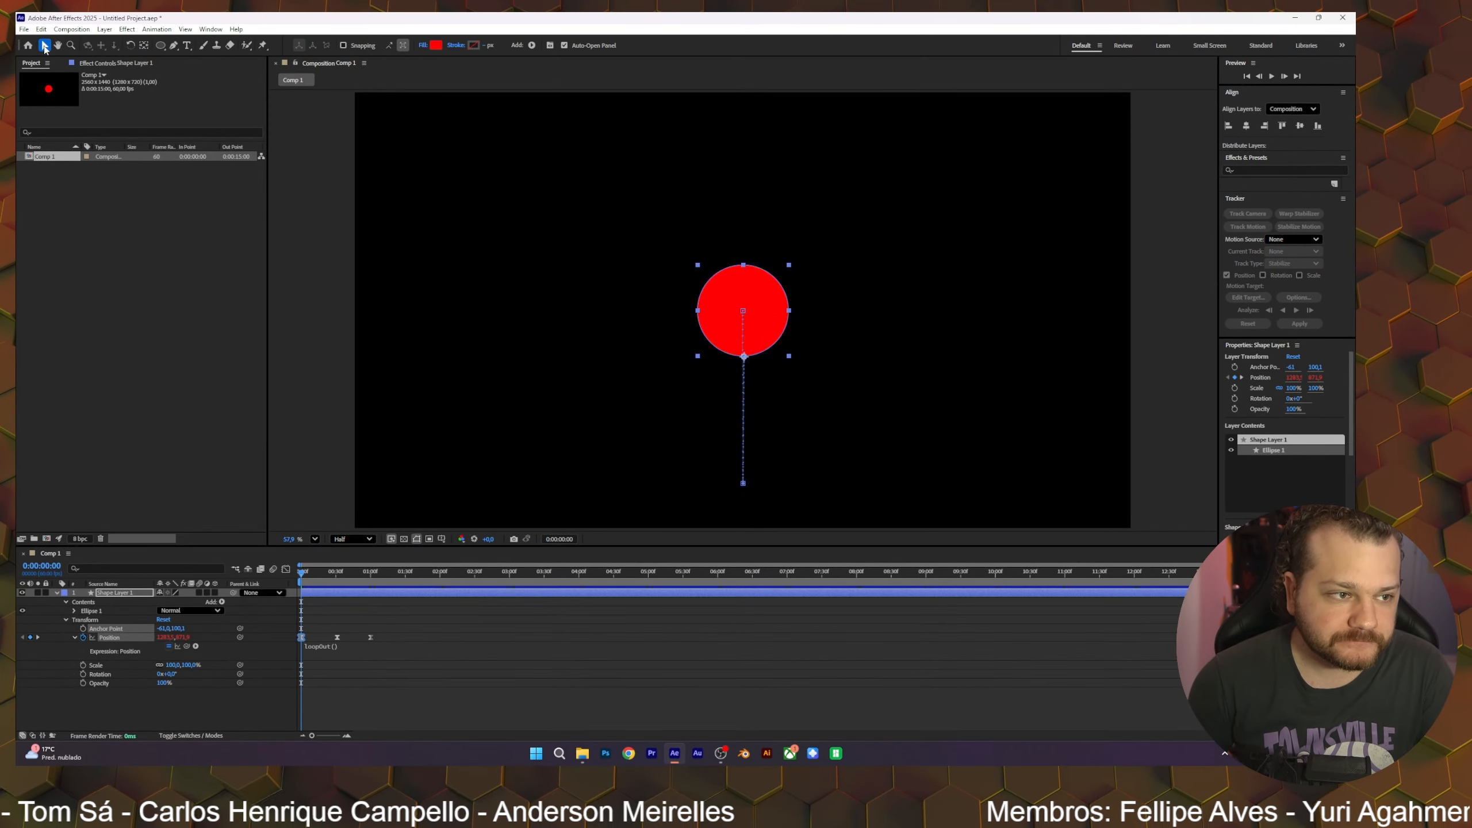
Step: Compare the circle's placement at the first and last Position keyframes, 0:00:00:00 and 0:00:01:00, ending at the first one
{"action": "mouse_move", "coordinate": [301, 576]}
{"action": "left_mouse_down"}
{"action": "mouse_move", "coordinate": [373, 592]}
{"action": "mouse_move", "coordinate": [298, 590]}
{"action": "left_mouse_up"}
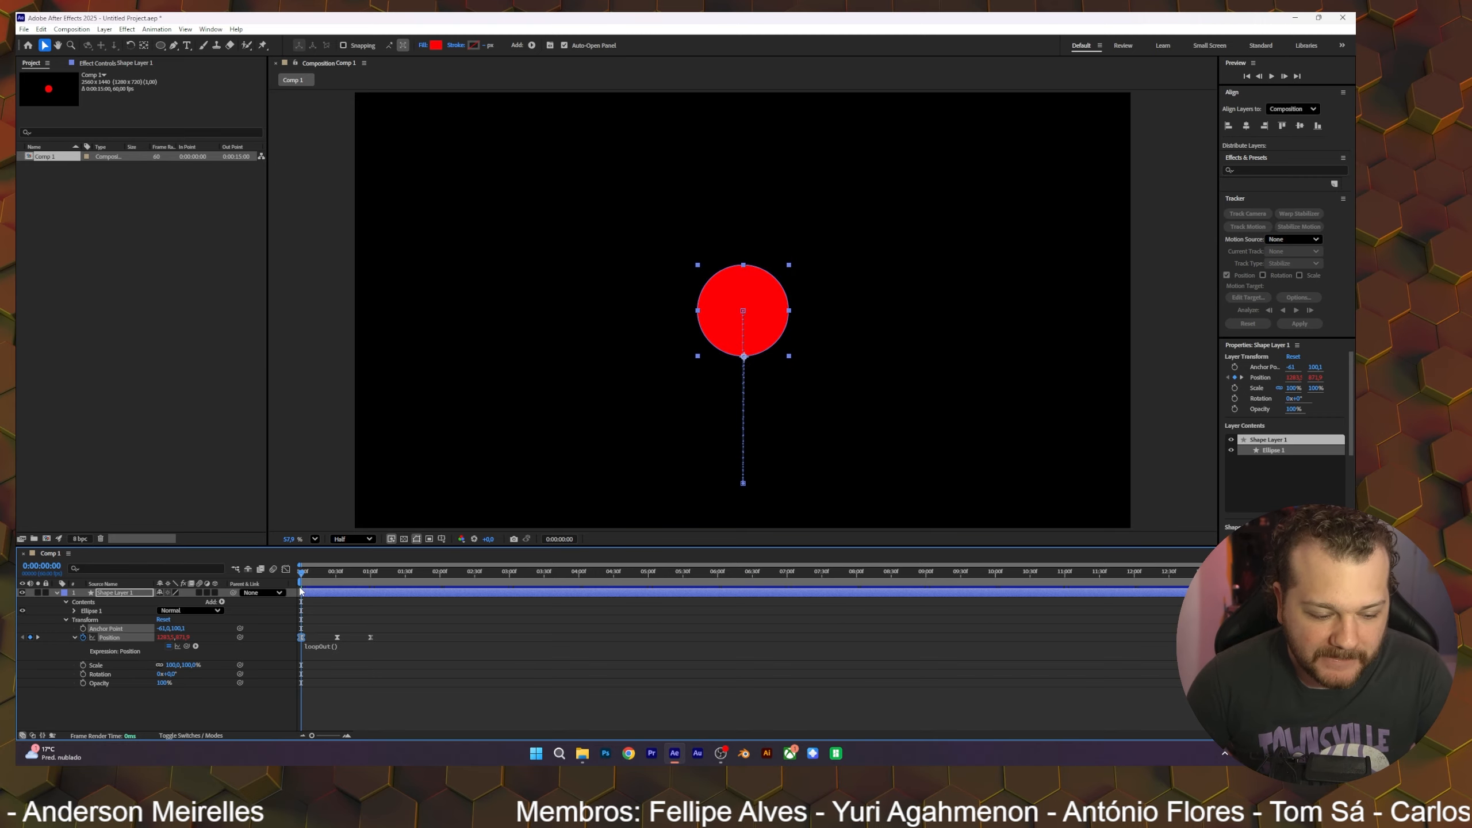
{"action": "left_click", "coordinate": [370, 573]}
{"action": "left_click", "coordinate": [371, 572]}
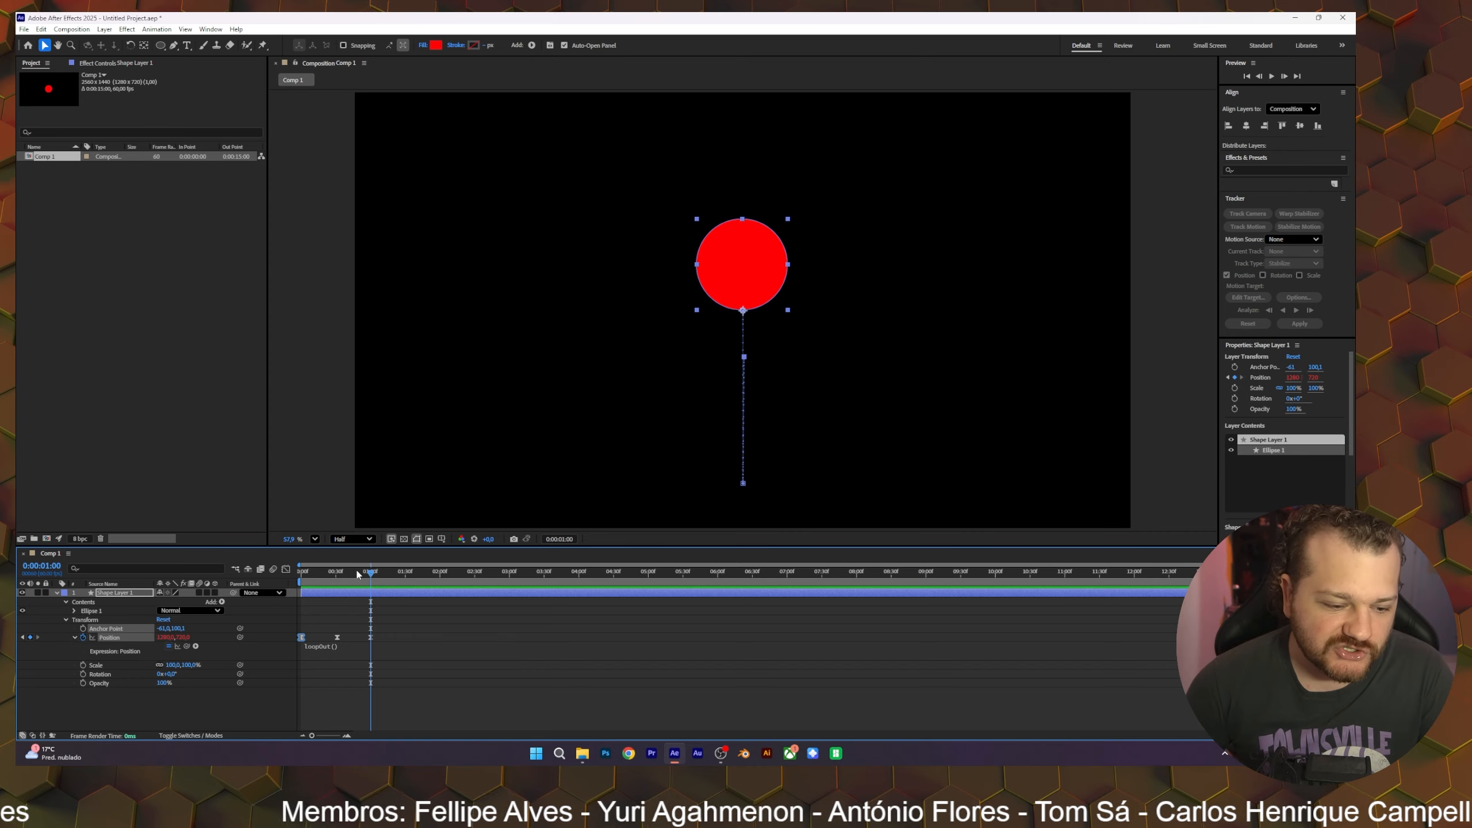
{"action": "left_click_drag", "start_coordinate": [357, 574], "coordinate": [299, 579]}
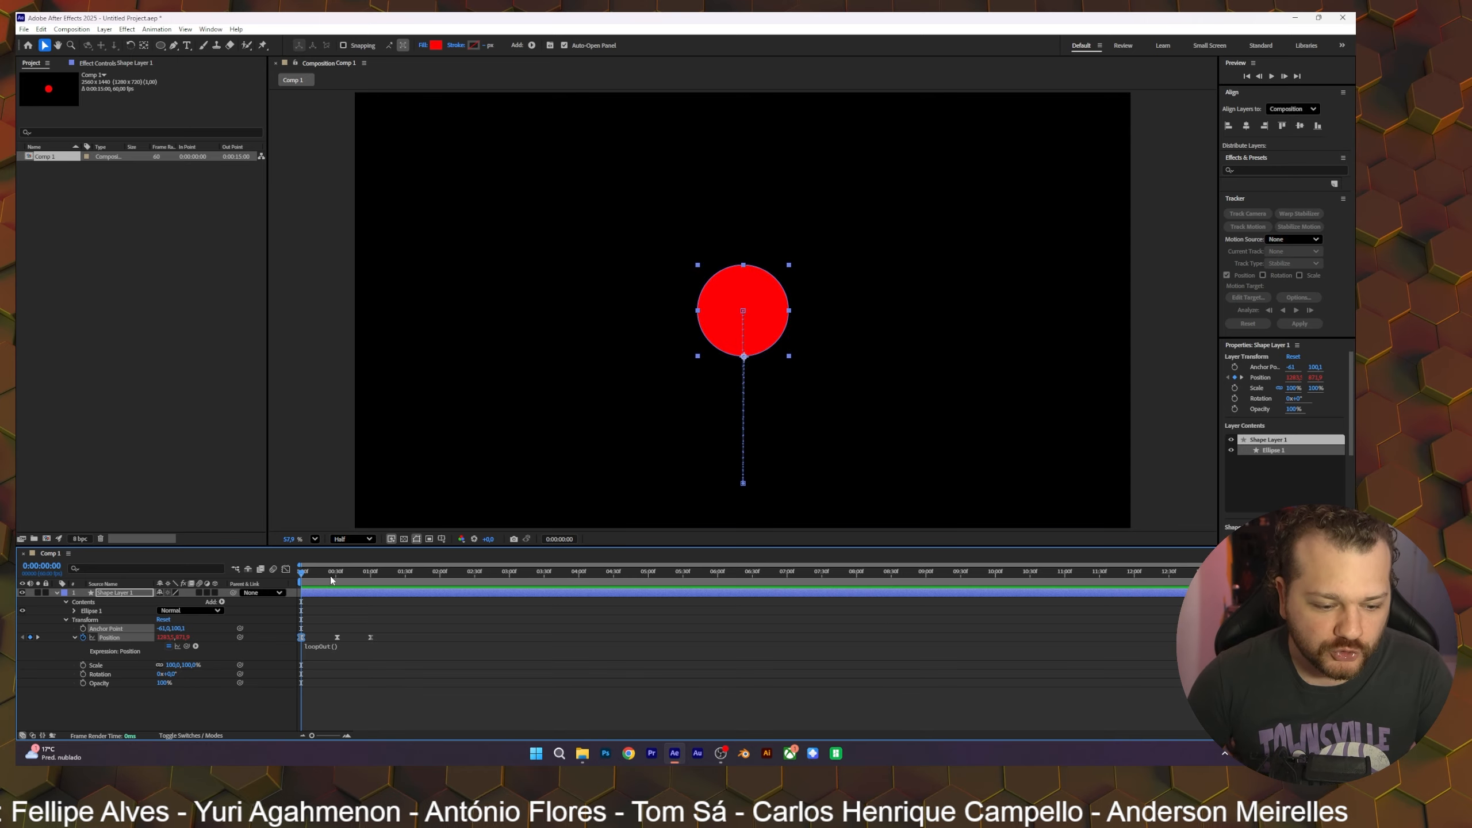
{"action": "left_click_drag", "start_coordinate": [330, 575], "coordinate": [370, 569]}
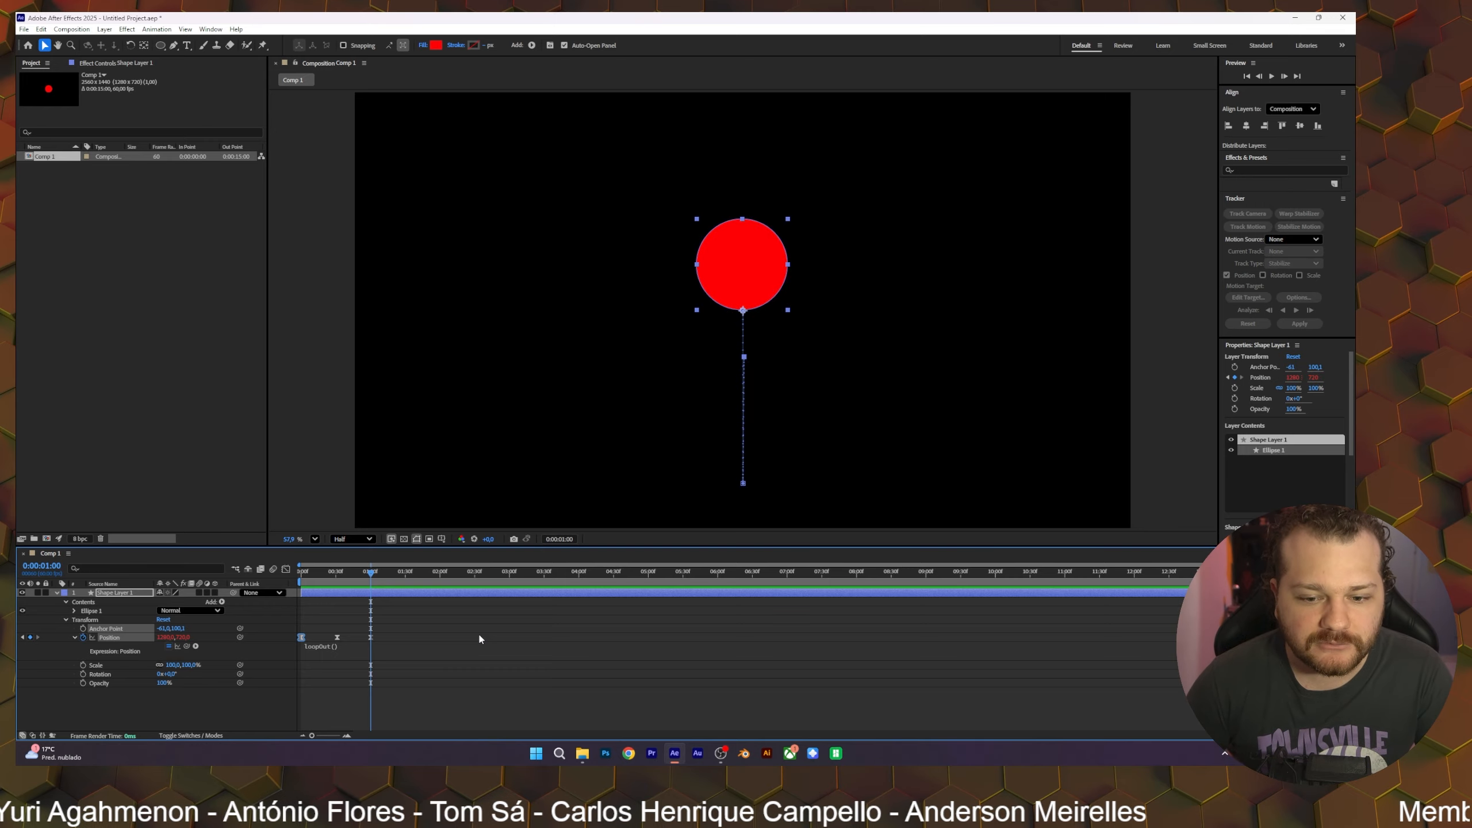
{"action": "left_click", "coordinate": [371, 638]}
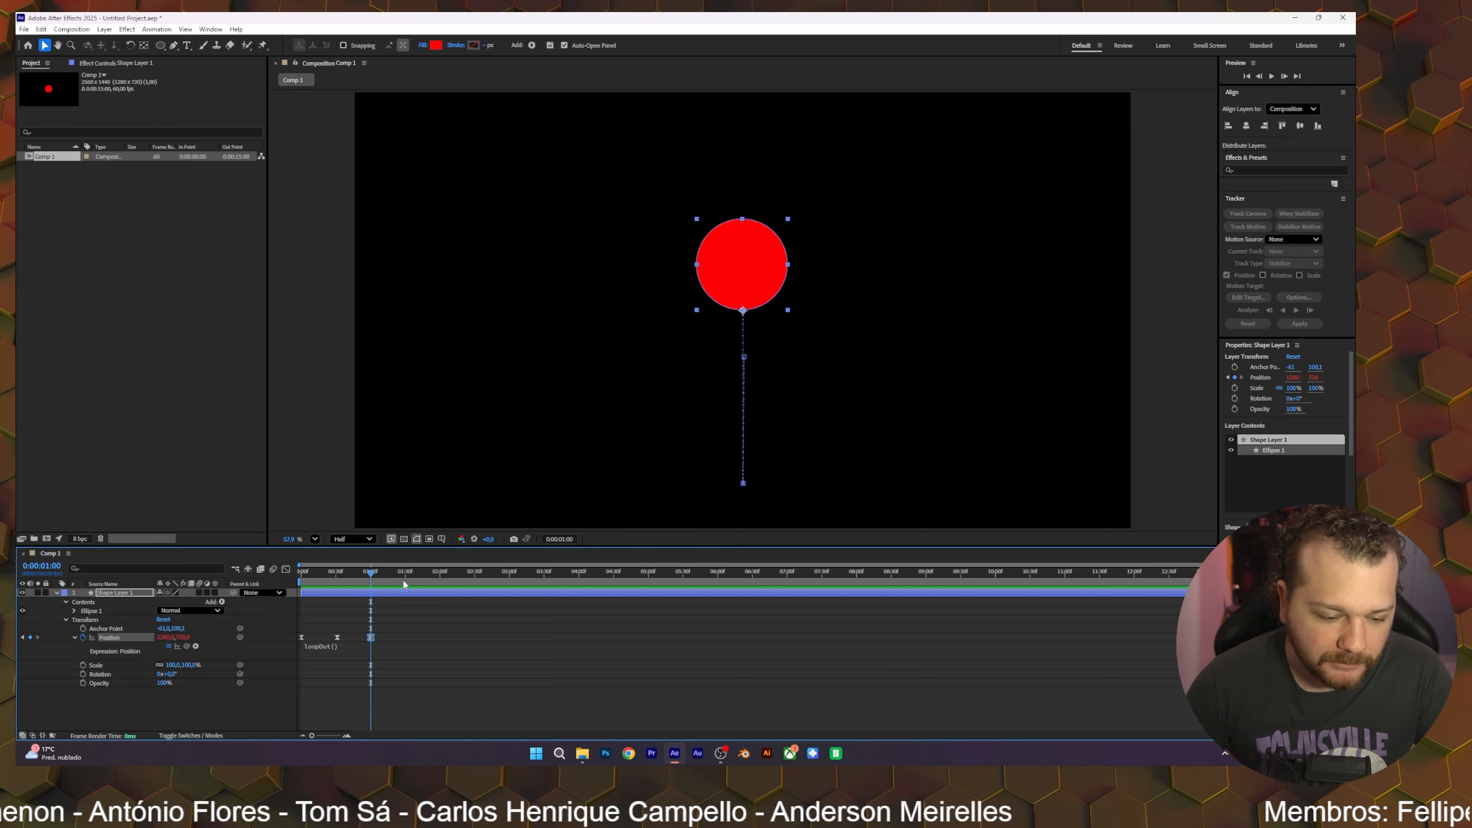
{"action": "mouse_move", "coordinate": [301, 637]}
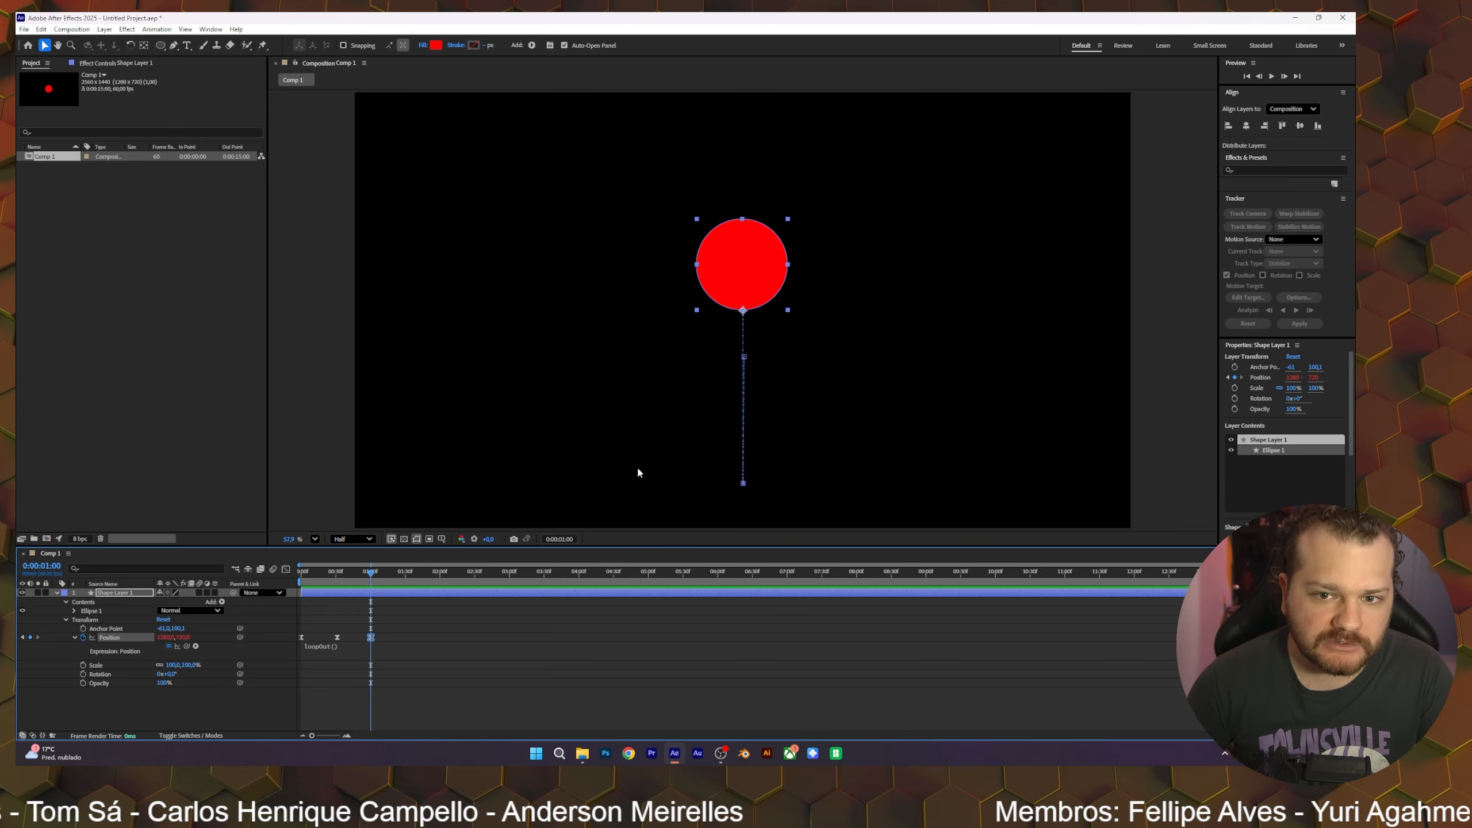
{"action": "scroll", "coordinate": [664, 460], "scroll_direction": "down", "scroll_amount": 2}
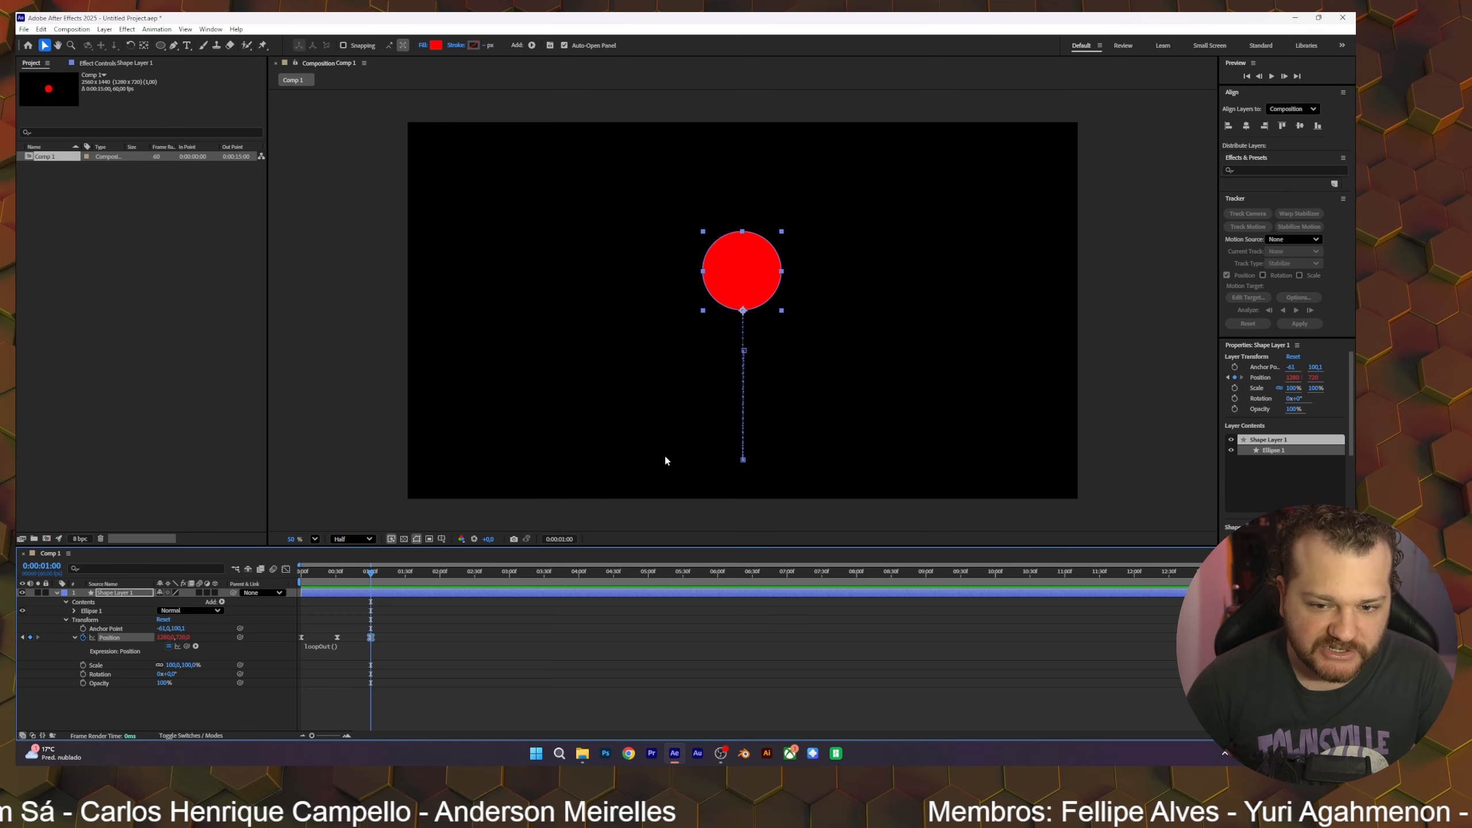
{"action": "left_click_drag", "start_coordinate": [356, 572], "coordinate": [289, 576]}
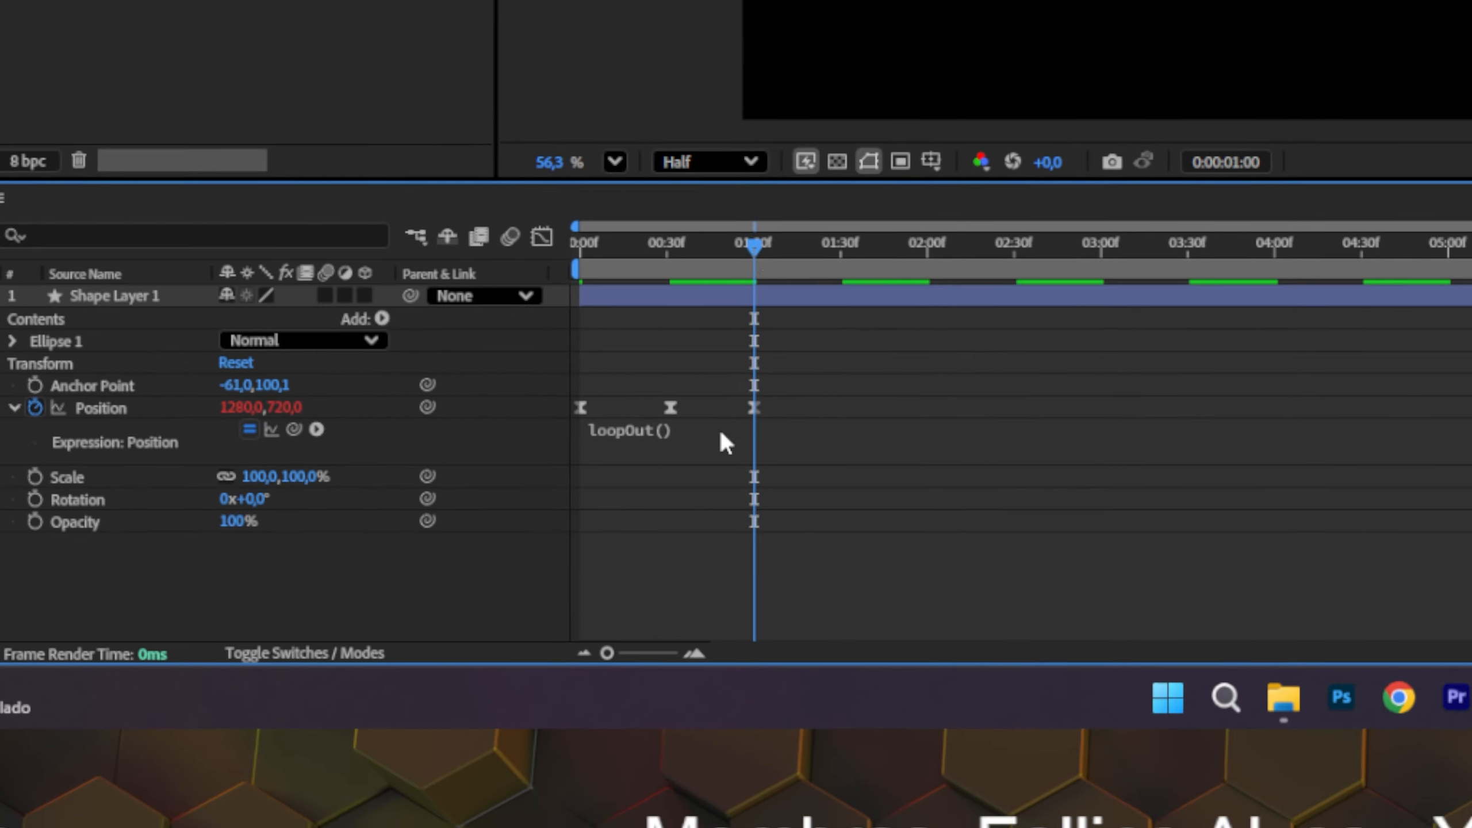
{"action": "left_click_drag", "start_coordinate": [885, 205], "coordinate": [670, 225]}
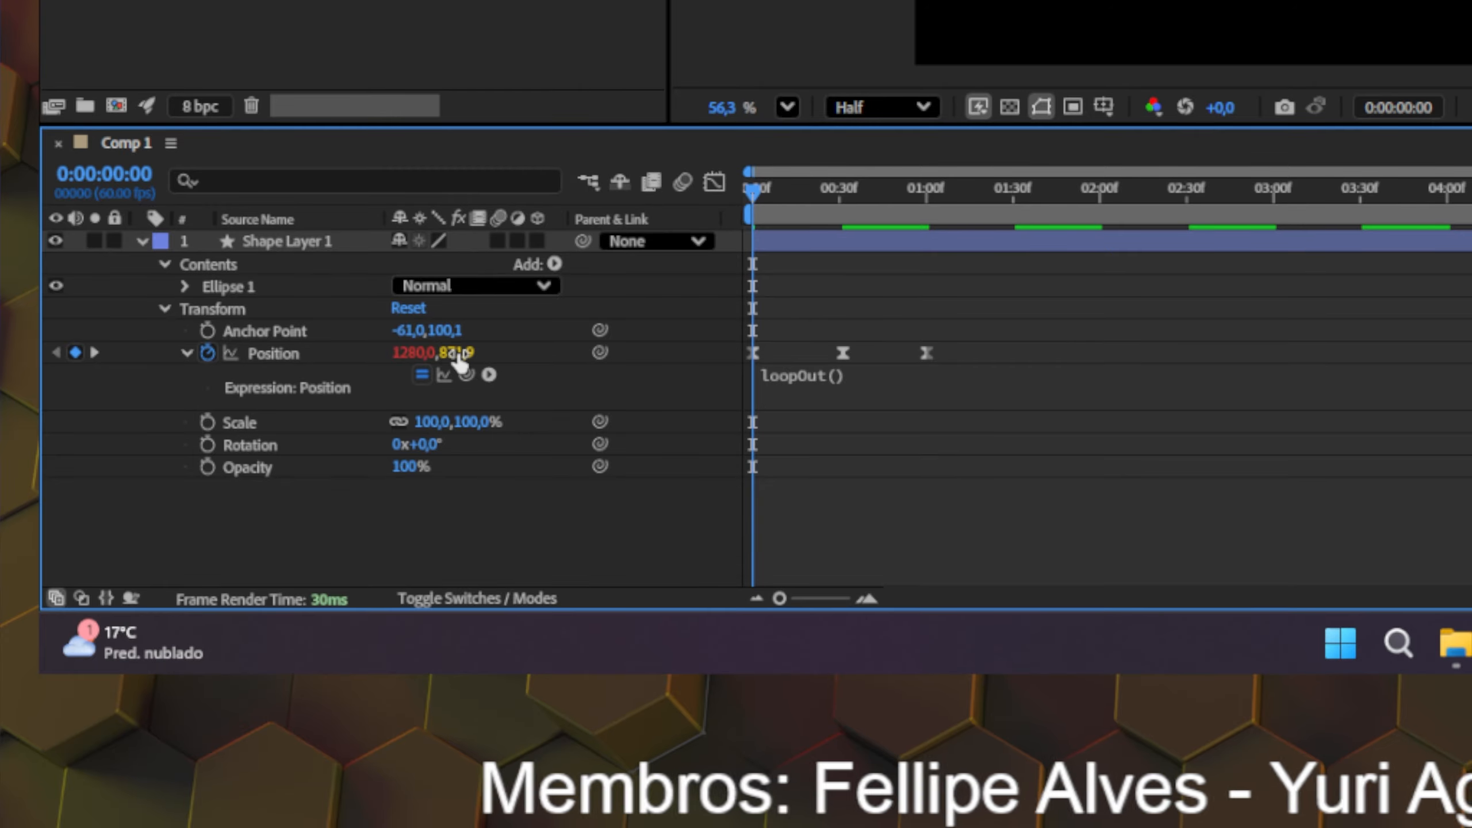
Step: Set the Y Position of the first keyframe, at 0:00:00:00, to 870
{"action": "left_click", "coordinate": [453, 352]}
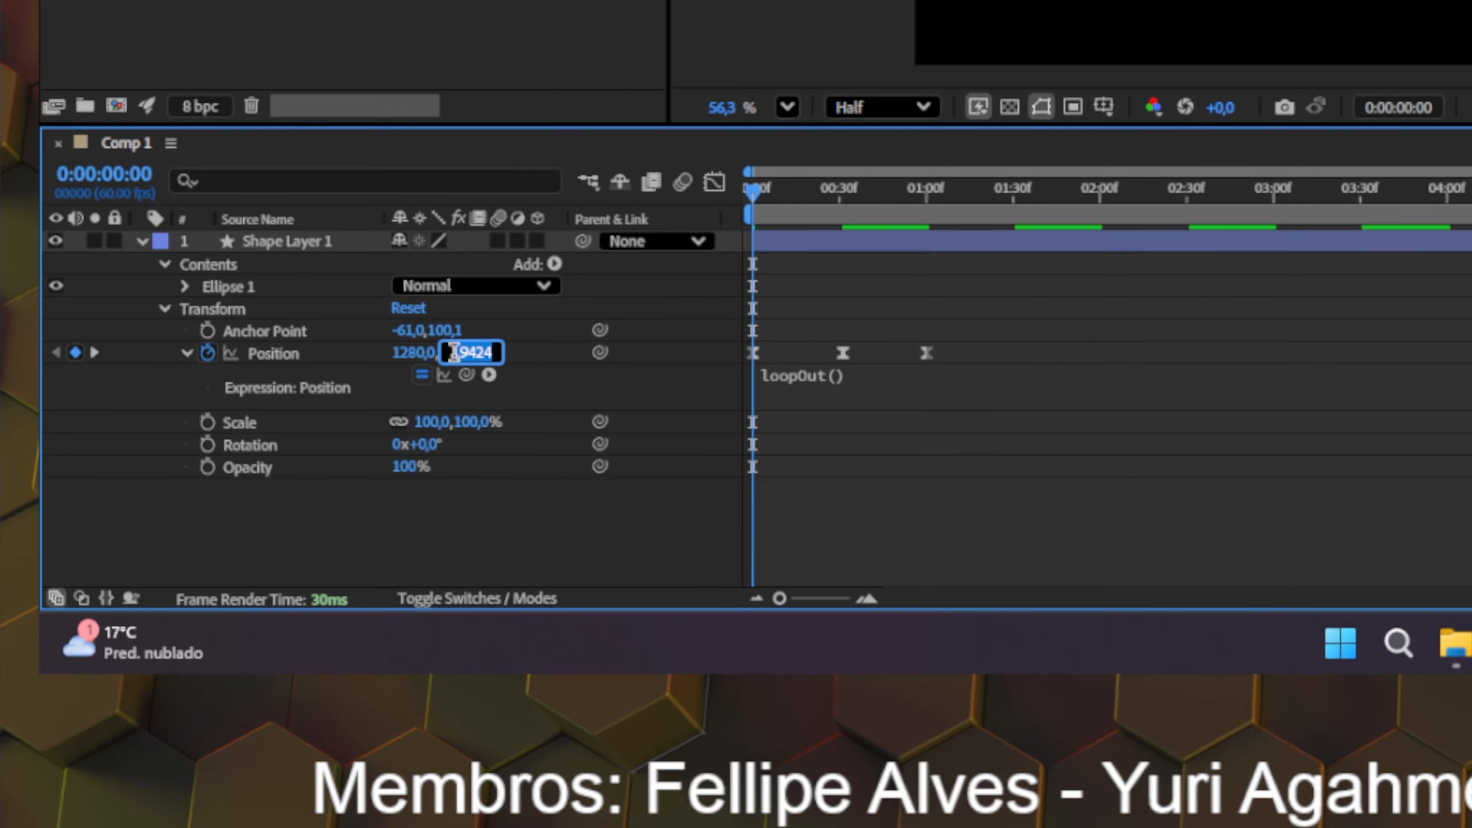
{"action": "type", "text": "870"}
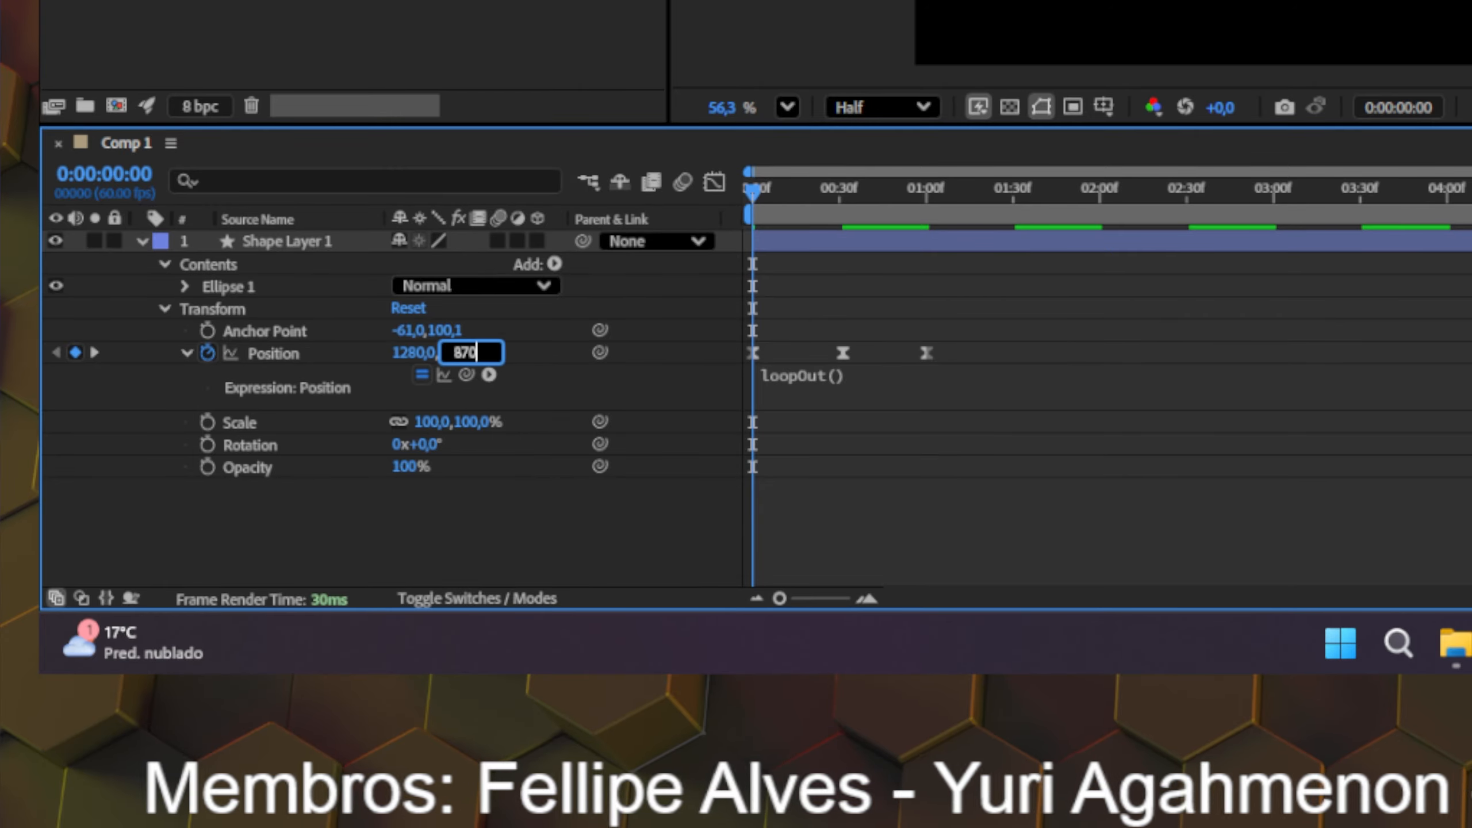
{"action": "key", "text": "Return"}
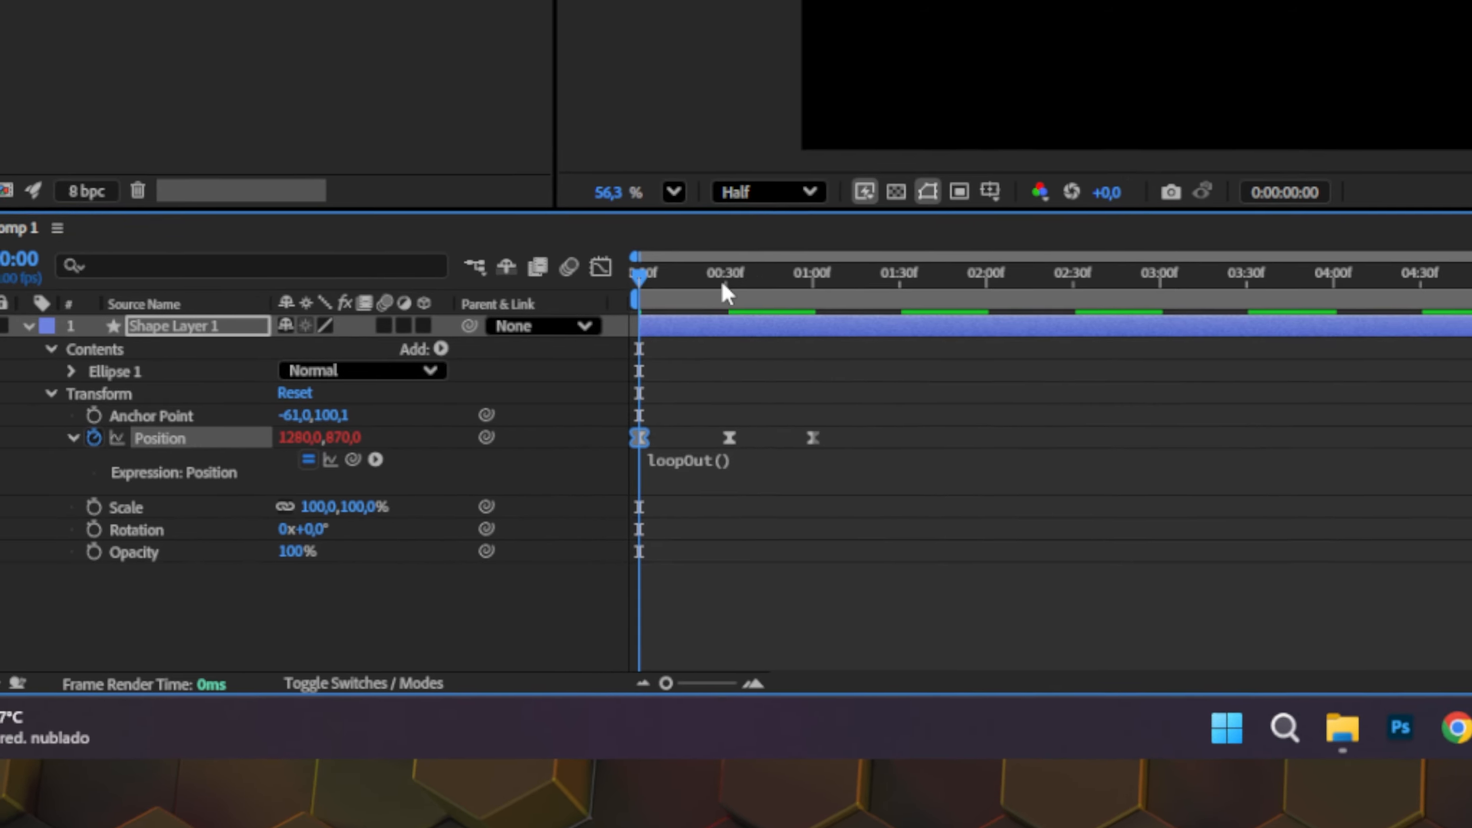
Step: Set the Y Position of the last keyframe, at 0:00:01:00, to 870, and deselect the layer
{"action": "left_click", "coordinate": [843, 197]}
{"action": "left_click_drag", "start_coordinate": [748, 310], "coordinate": [834, 325]}
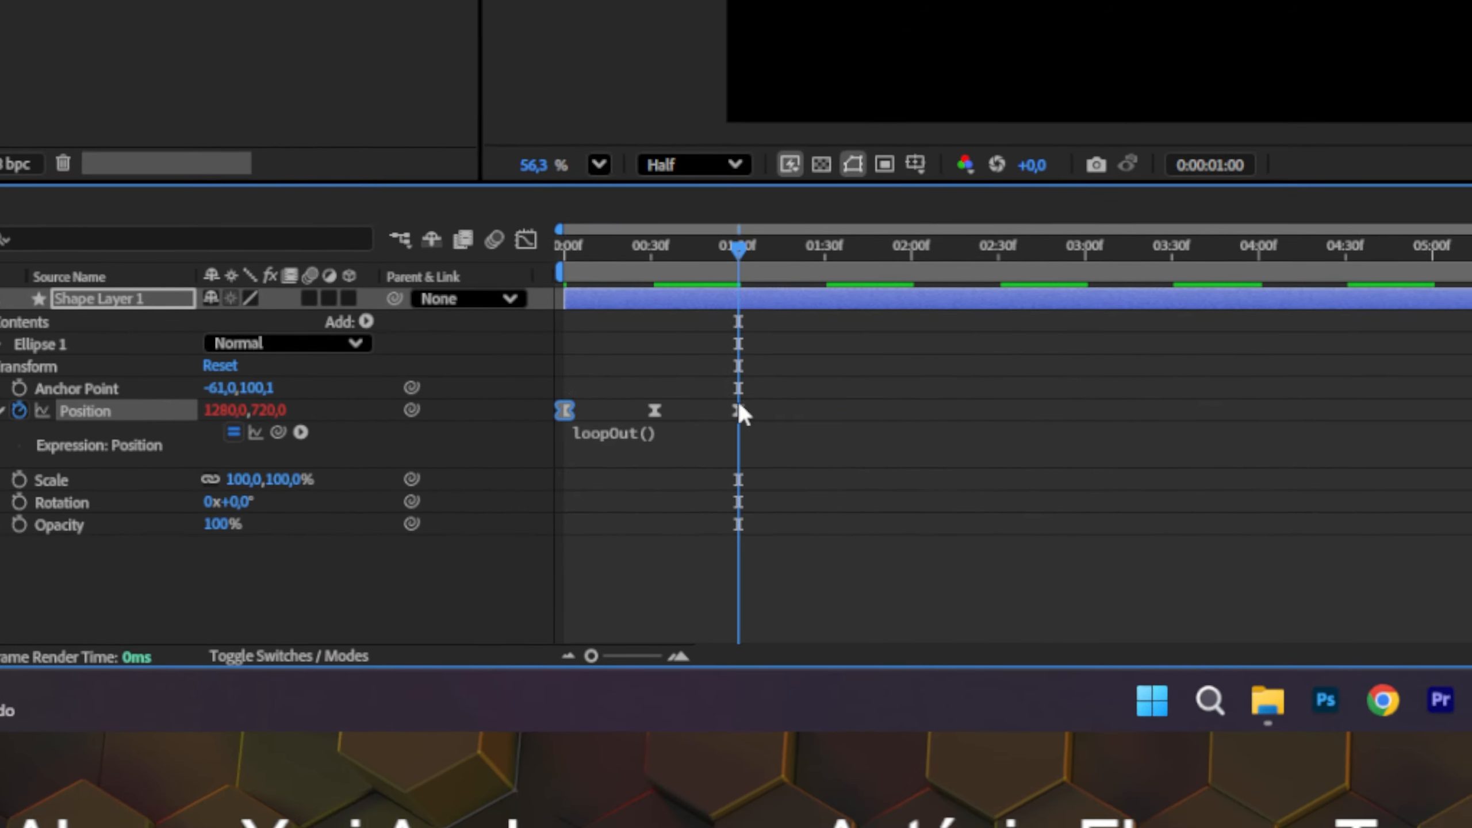
{"action": "left_click", "coordinate": [742, 447]}
{"action": "left_click", "coordinate": [417, 353]}
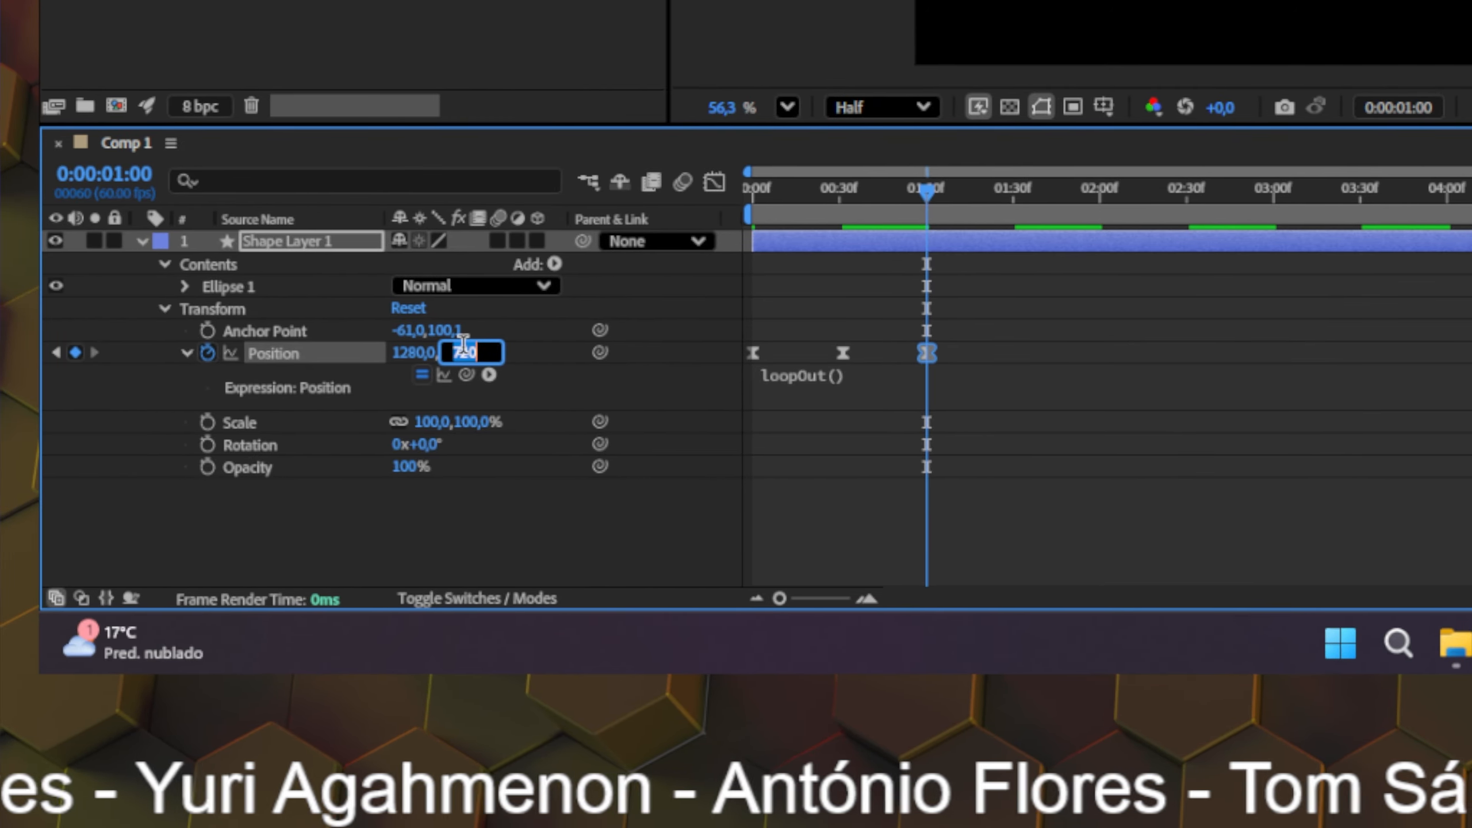
{"action": "type", "text": "7"}
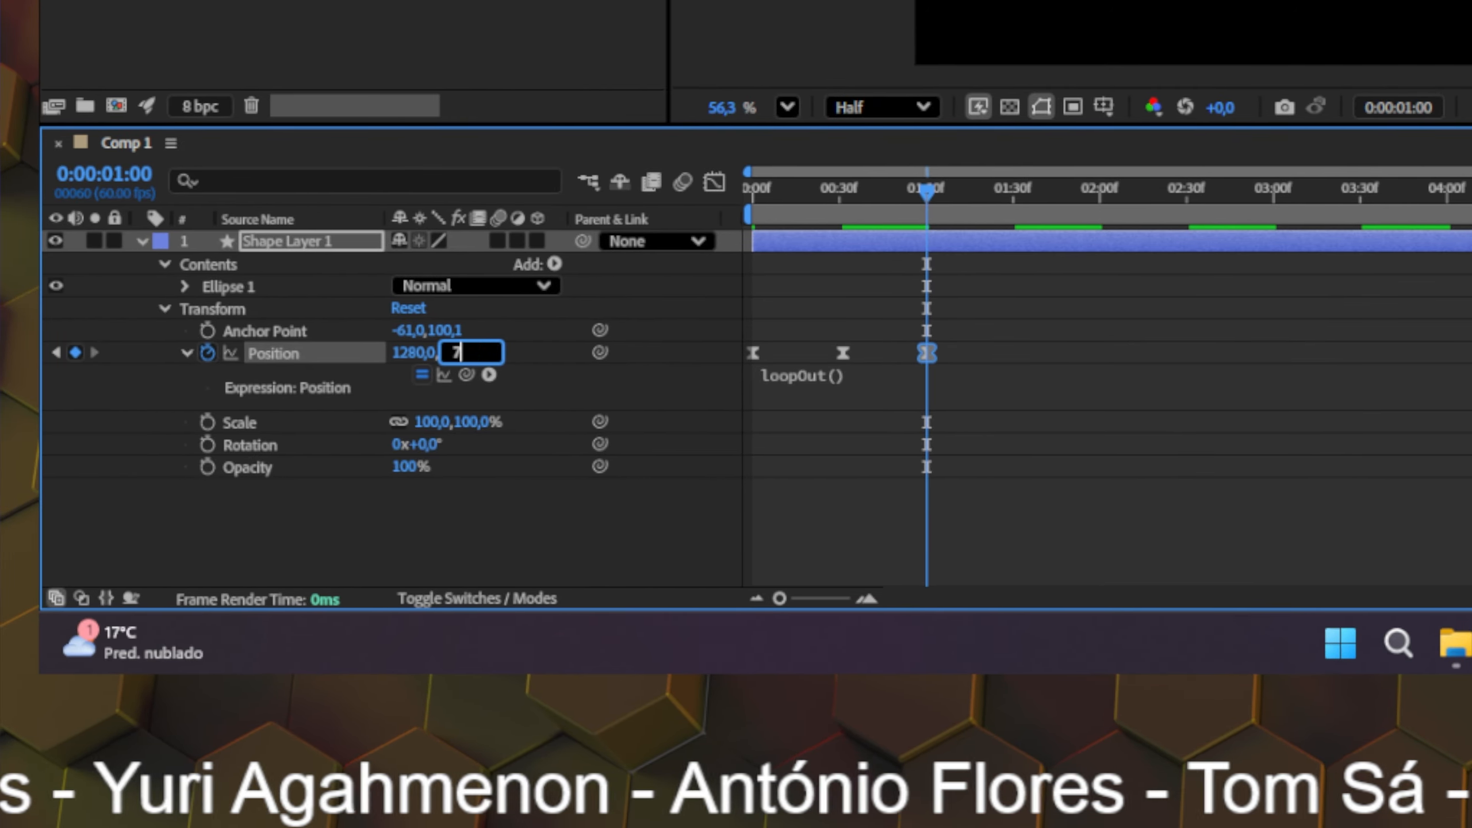
{"action": "type", "text": "80"}
{"action": "double_click", "coordinate": [463, 352]}
{"action": "type", "text": "870"}
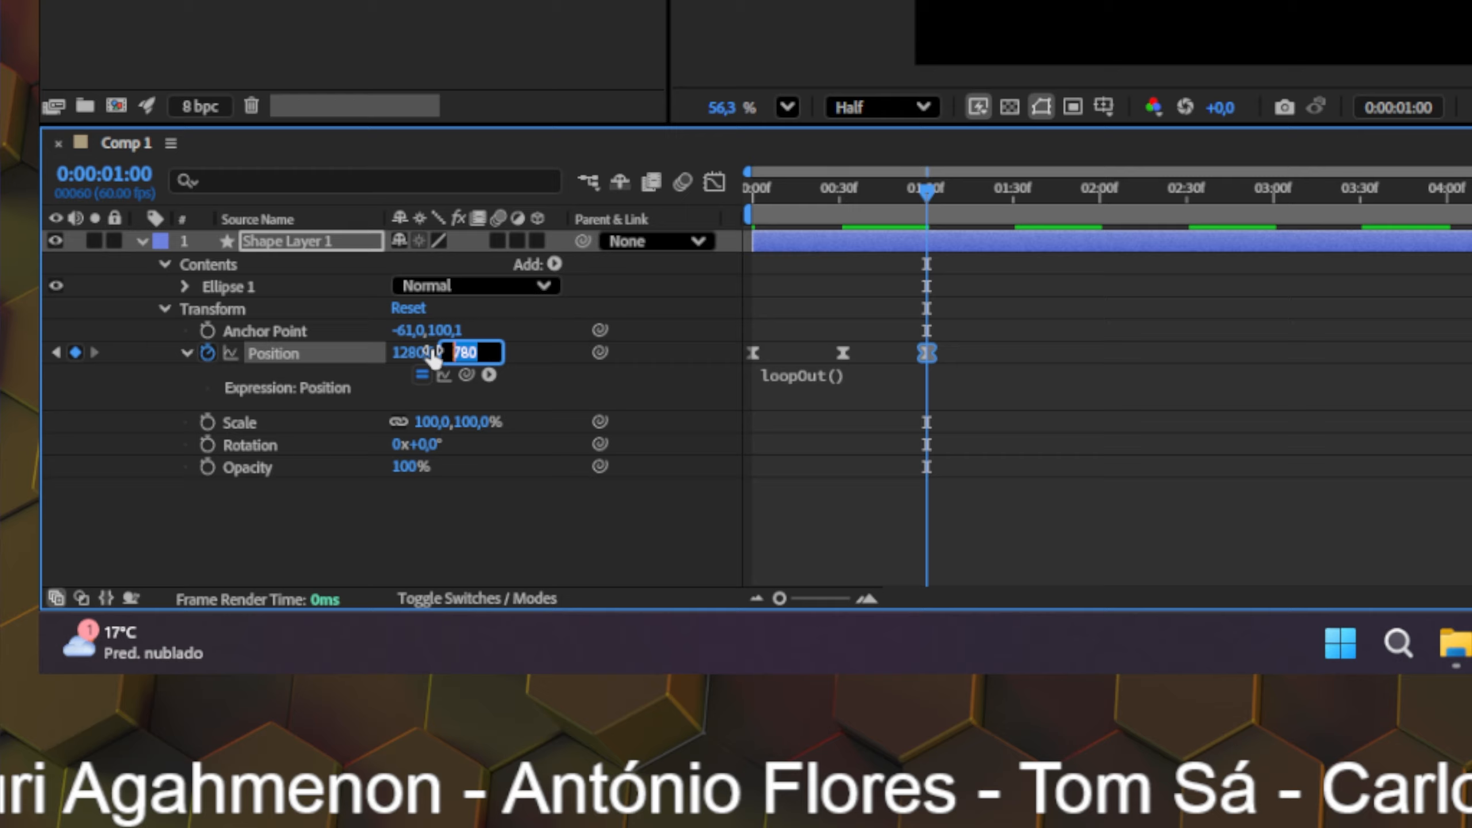
{"action": "key", "text": "Return"}
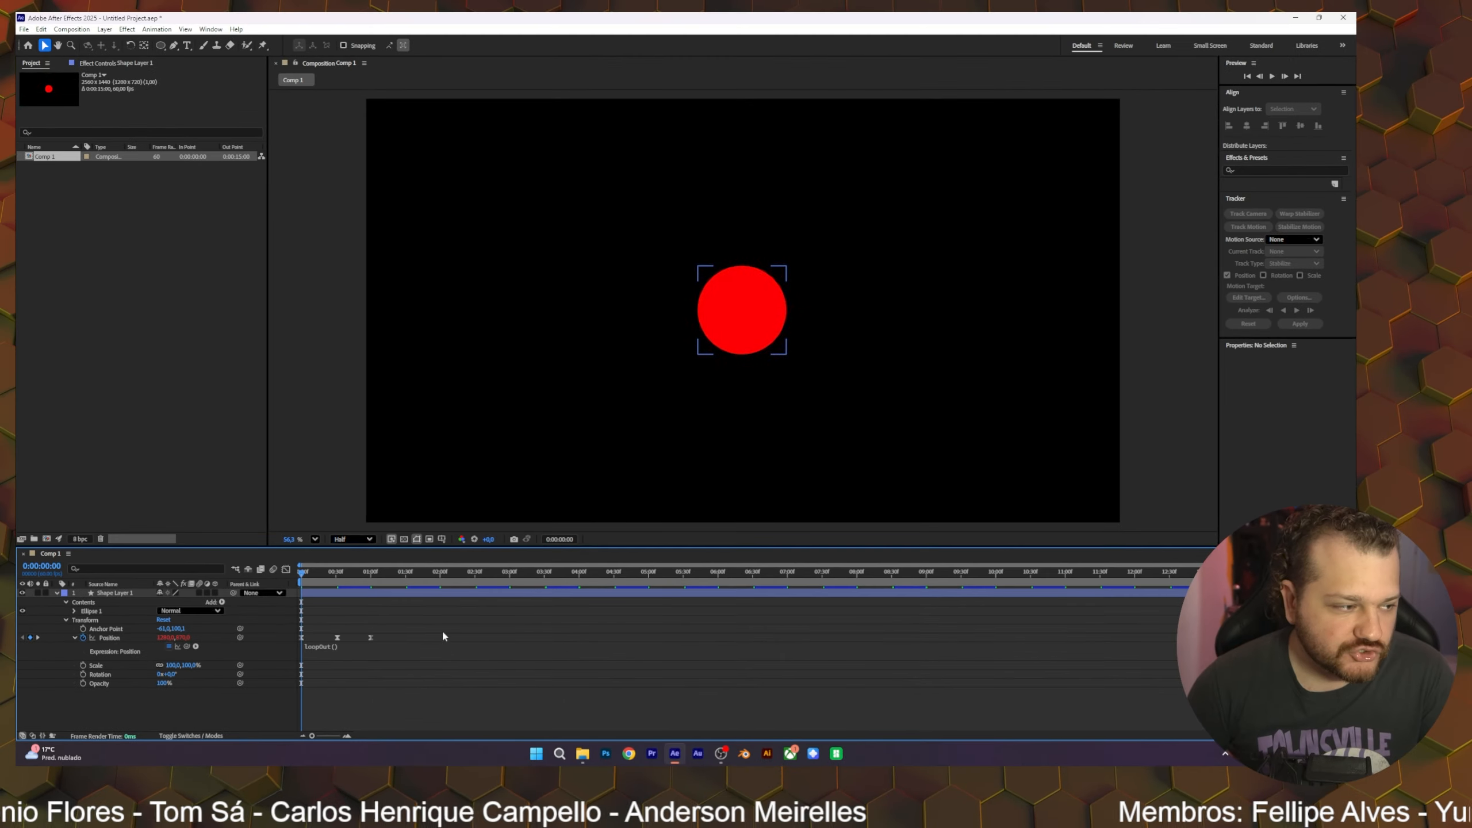
{"action": "left_click", "coordinate": [651, 440]}
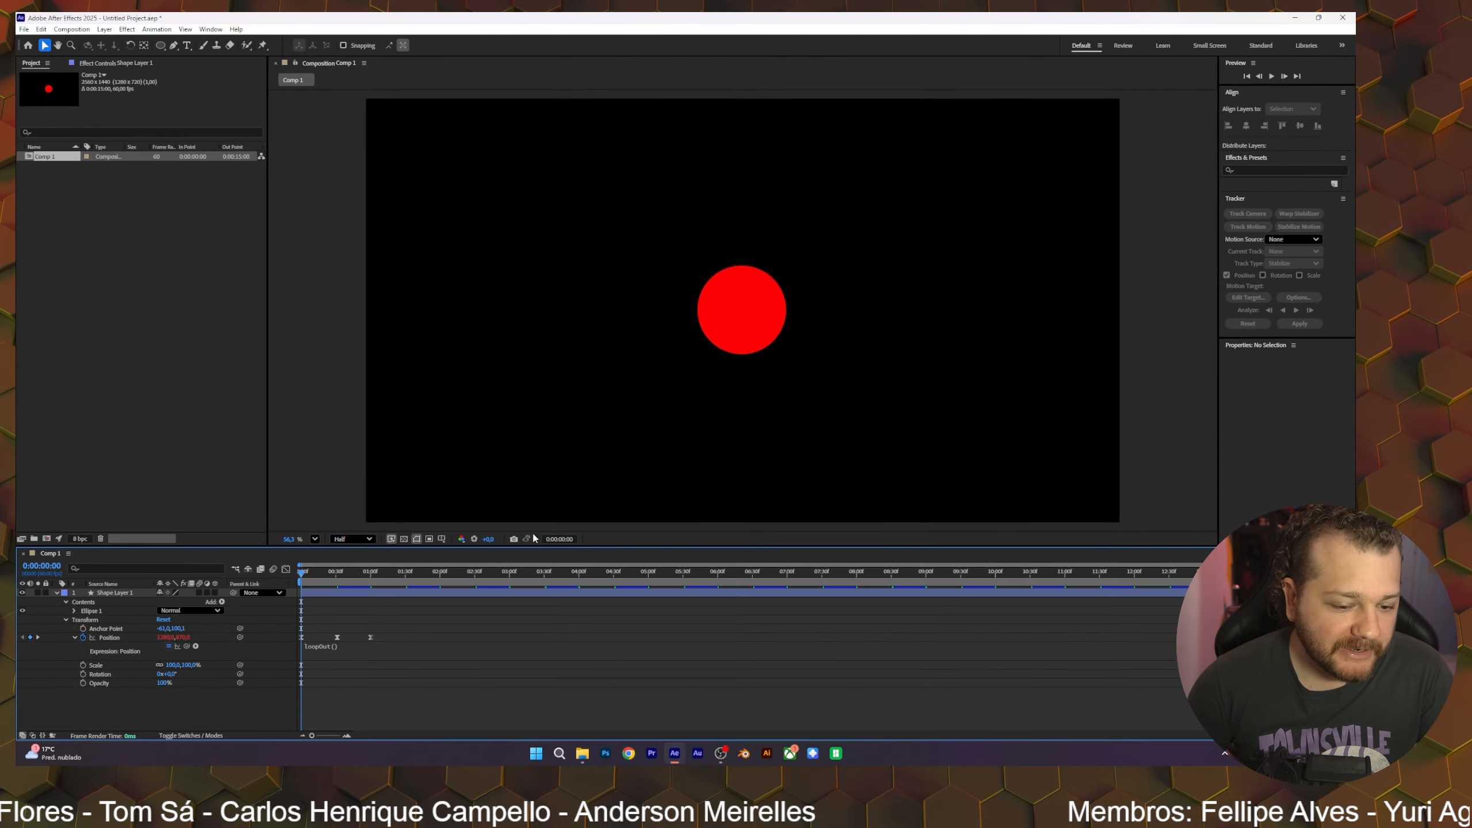
Step: Lower the circle at the middle Position keyframe to a Y of about 1437.2, at the composition's bottom edge, and return to 0:00:00:00
{"action": "left_click_drag", "start_coordinate": [302, 573], "coordinate": [337, 584]}
{"action": "left_click", "coordinate": [750, 449]}
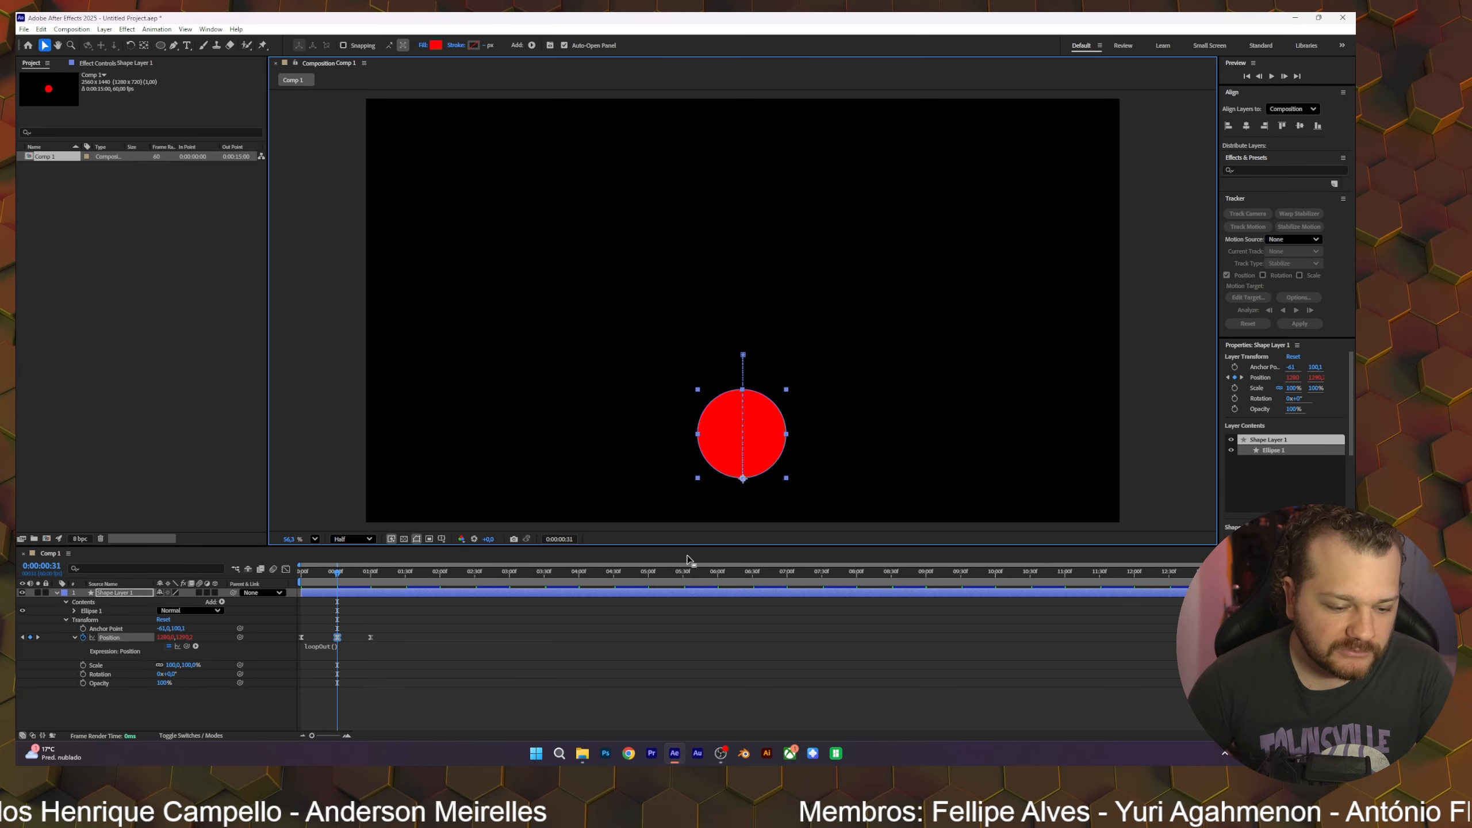
{"action": "left_click", "coordinate": [337, 637]}
{"action": "left_click_drag", "start_coordinate": [183, 636], "coordinate": [254, 642]}
{"action": "left_click", "coordinate": [437, 690]}
{"action": "left_click_drag", "start_coordinate": [337, 571], "coordinate": [300, 605]}
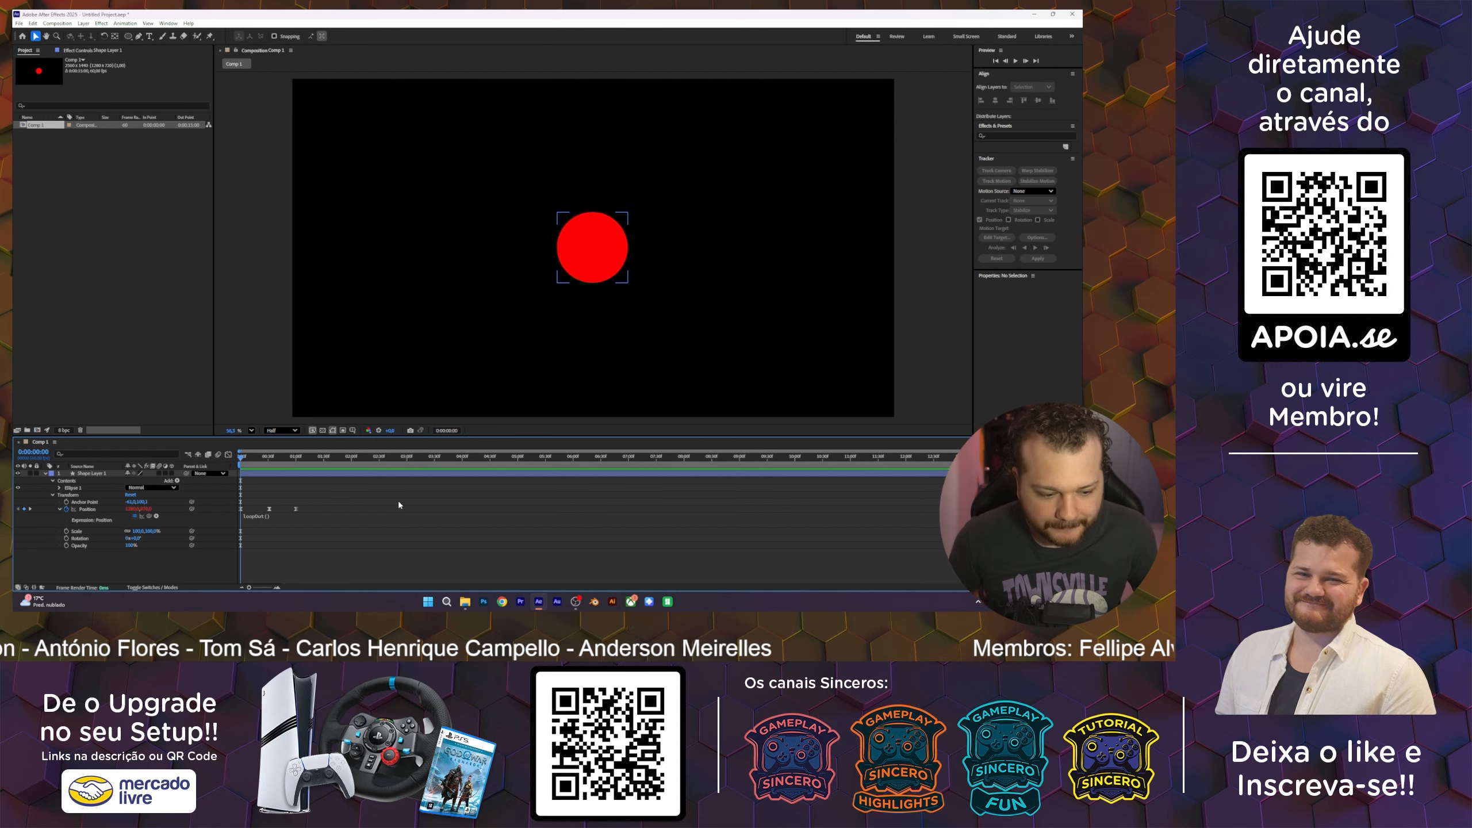
Step: Move the middle Position keyframe to 0:00:00:25 and paste a copy of it at 0:00:00:35
{"action": "left_click", "coordinate": [252, 574]}
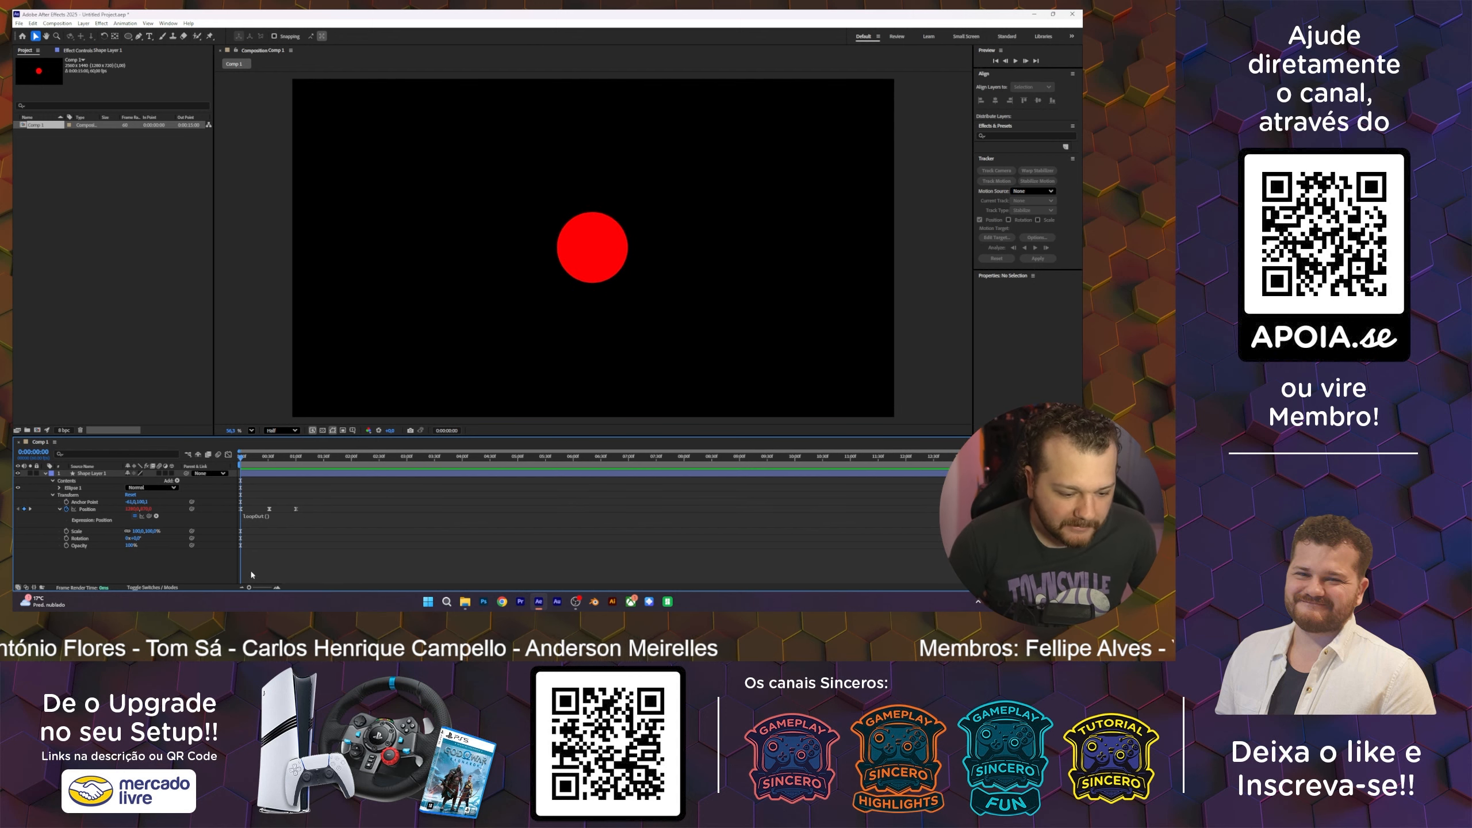
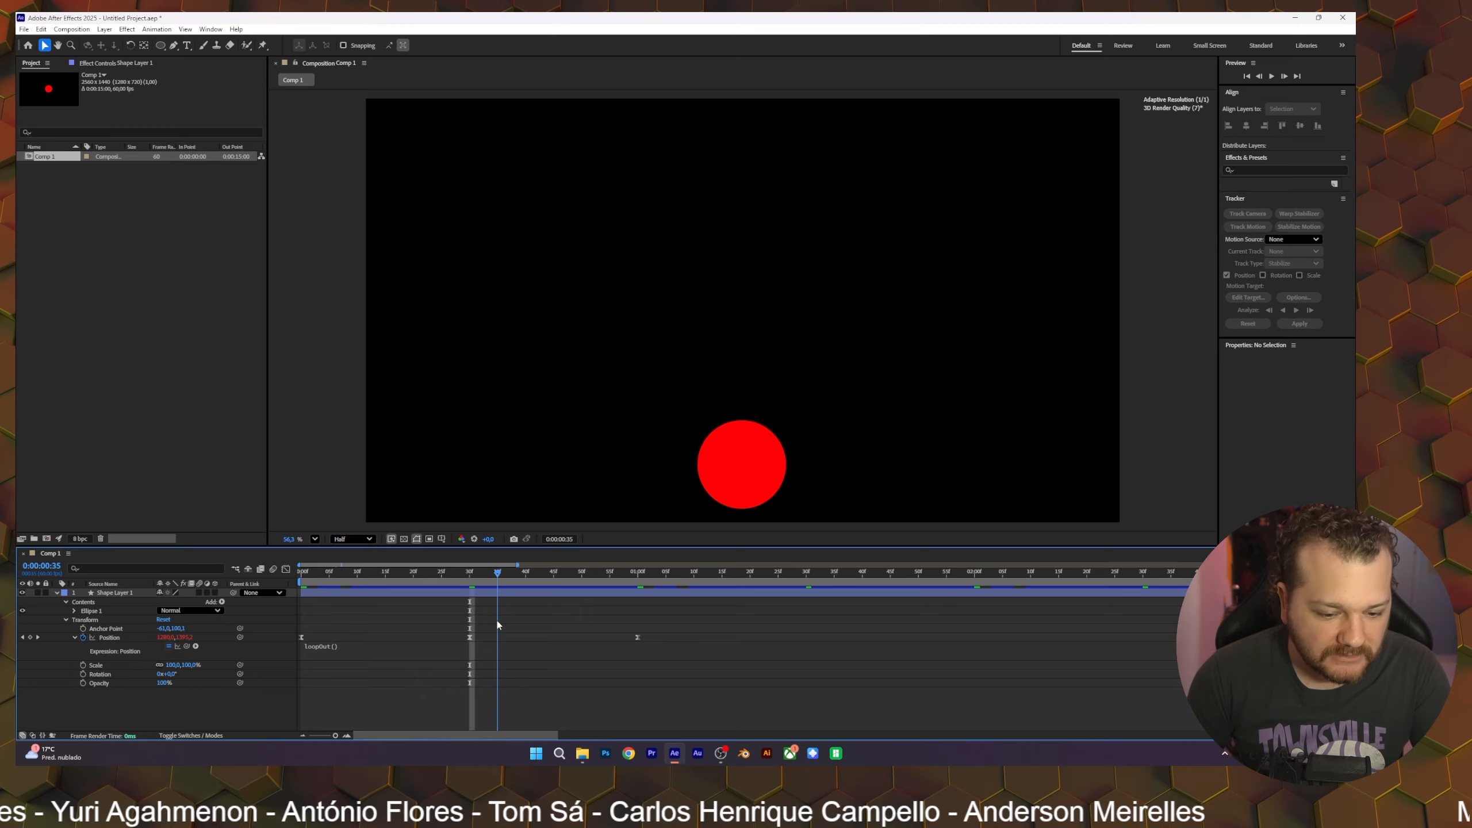
{"action": "left_click_drag", "start_coordinate": [497, 622], "coordinate": [442, 641]}
{"action": "left_click", "coordinate": [470, 639]}
{"action": "left_click", "coordinate": [476, 574]}
{"action": "left_click_drag", "start_coordinate": [482, 574], "coordinate": [496, 577]}
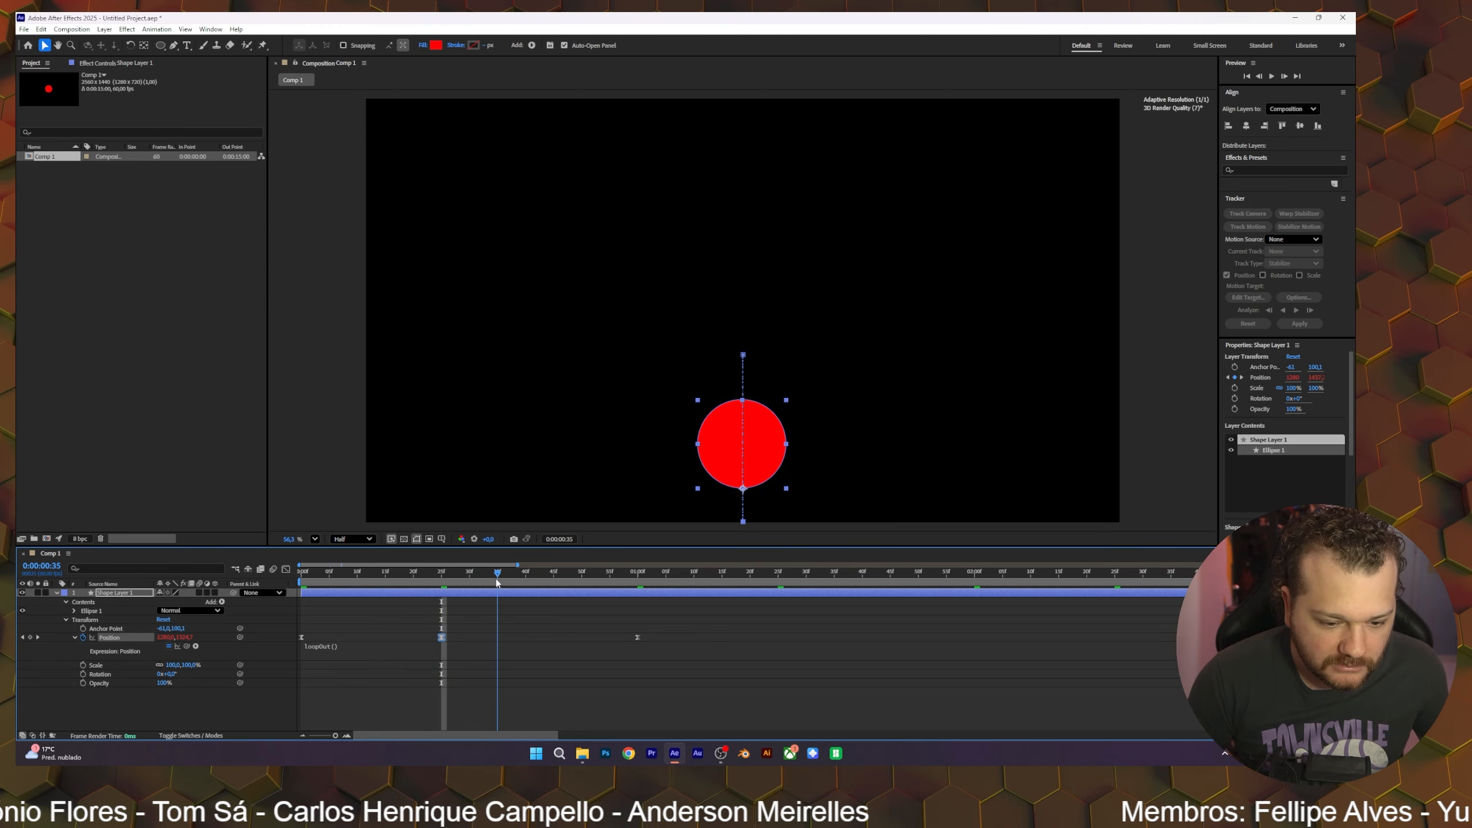
{"action": "key", "text": "ctrl+v"}
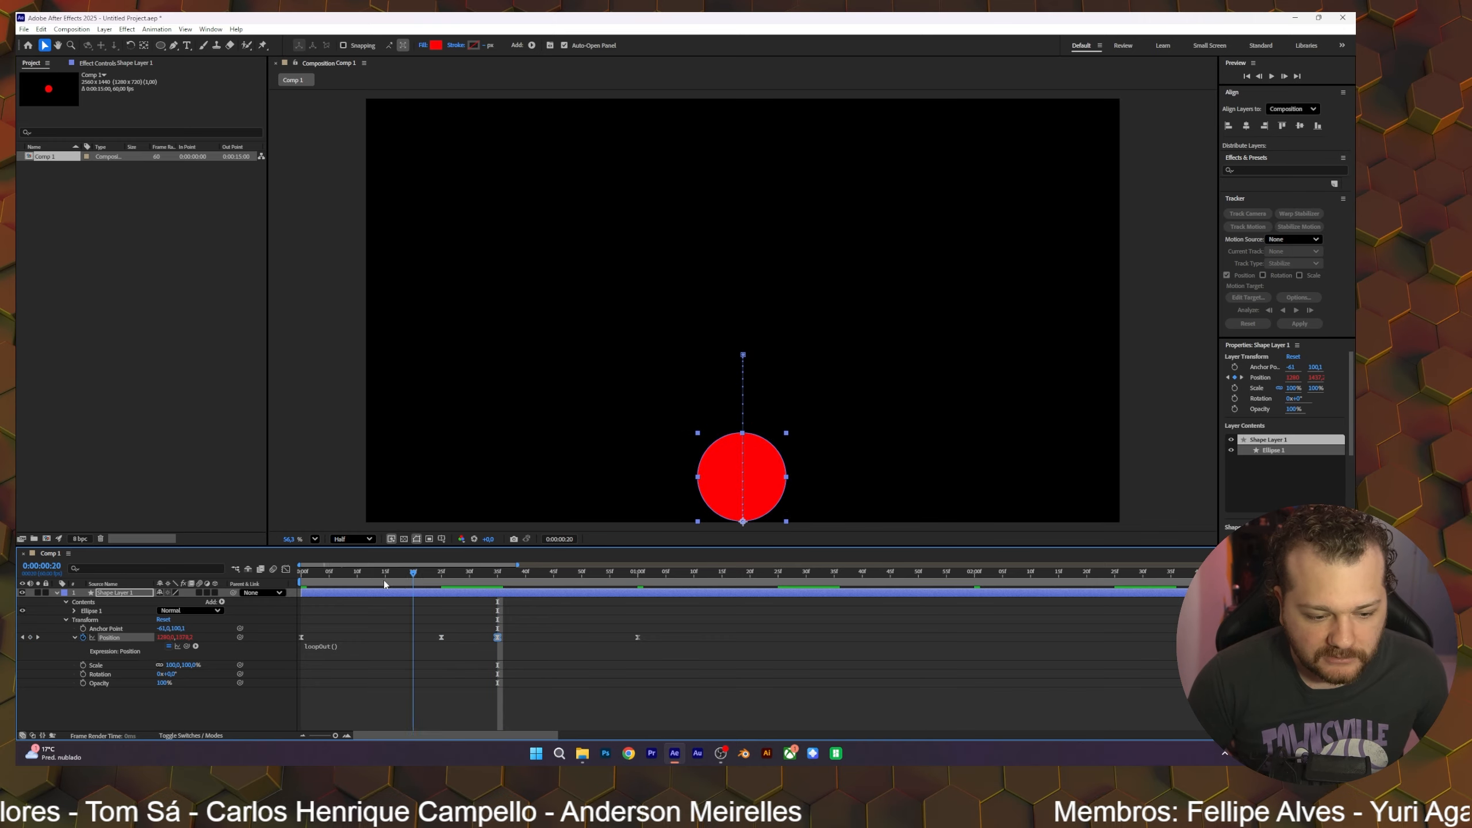
Step: Preview the looping bounce from 0:00:00:00 to check the circle's hold at the bottom
{"action": "left_click", "coordinate": [302, 573]}
{"action": "left_click", "coordinate": [465, 708]}
{"action": "key", "text": "space"}
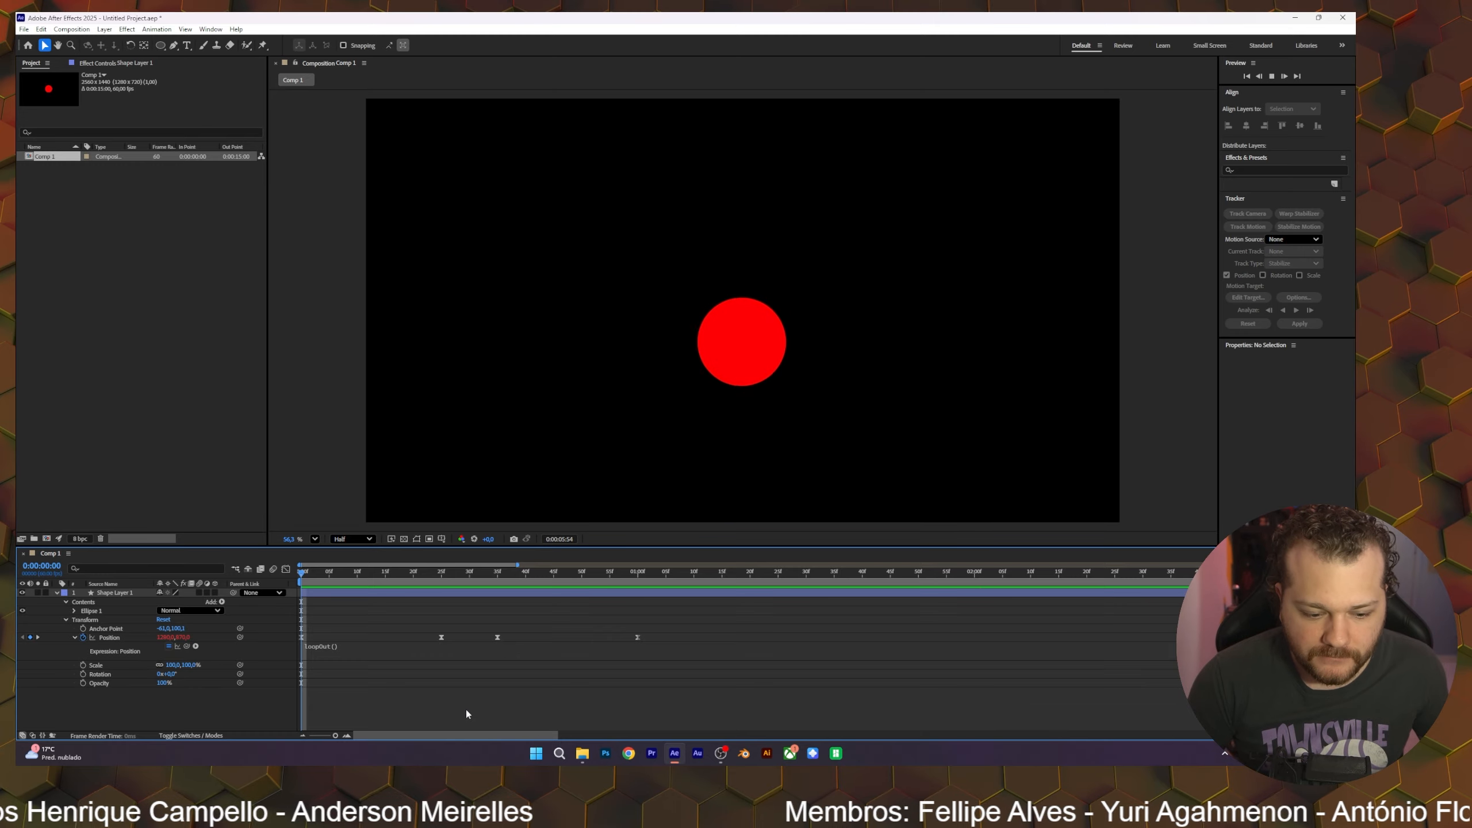
{"action": "key", "text": "space"}
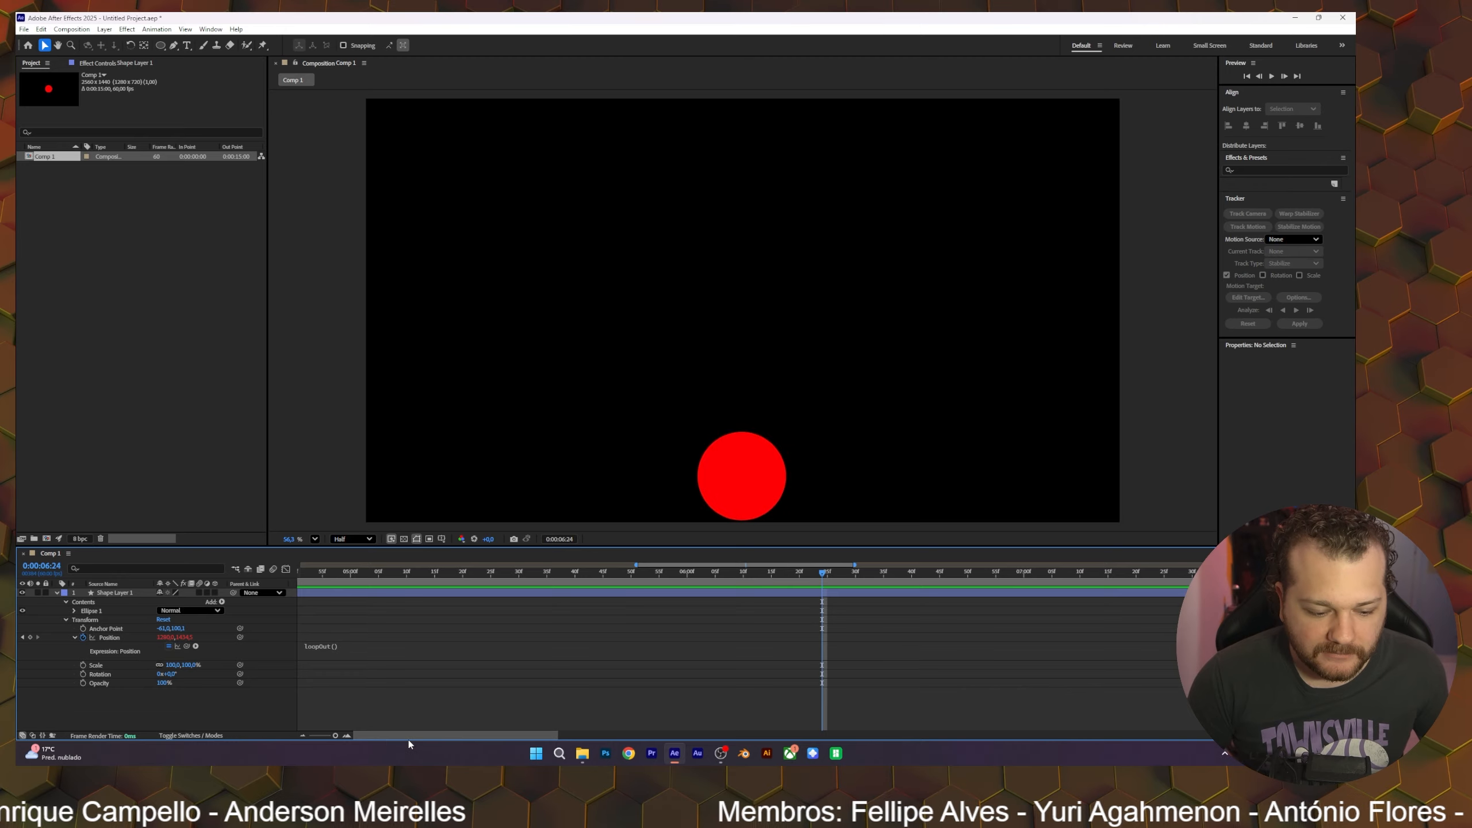
{"action": "left_click_drag", "start_coordinate": [391, 574], "coordinate": [251, 589]}
{"action": "left_click_drag", "start_coordinate": [624, 736], "coordinate": [360, 734]}
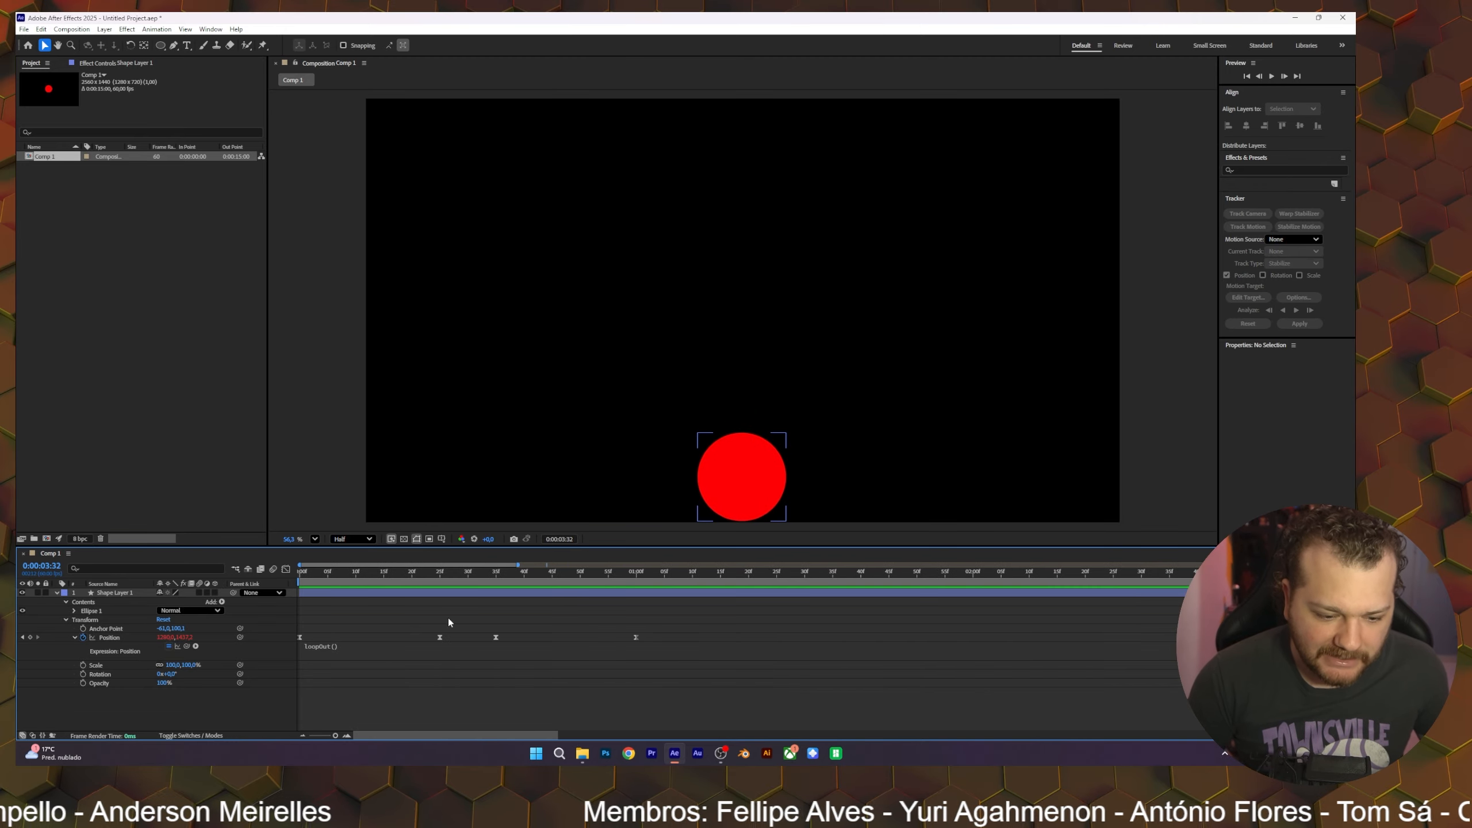
Step: At 0:00:00:25, add a Size keyframe to Ellipse Path 1 within Ellipse 1 of Shape Layer 1
{"action": "left_click", "coordinate": [468, 572]}
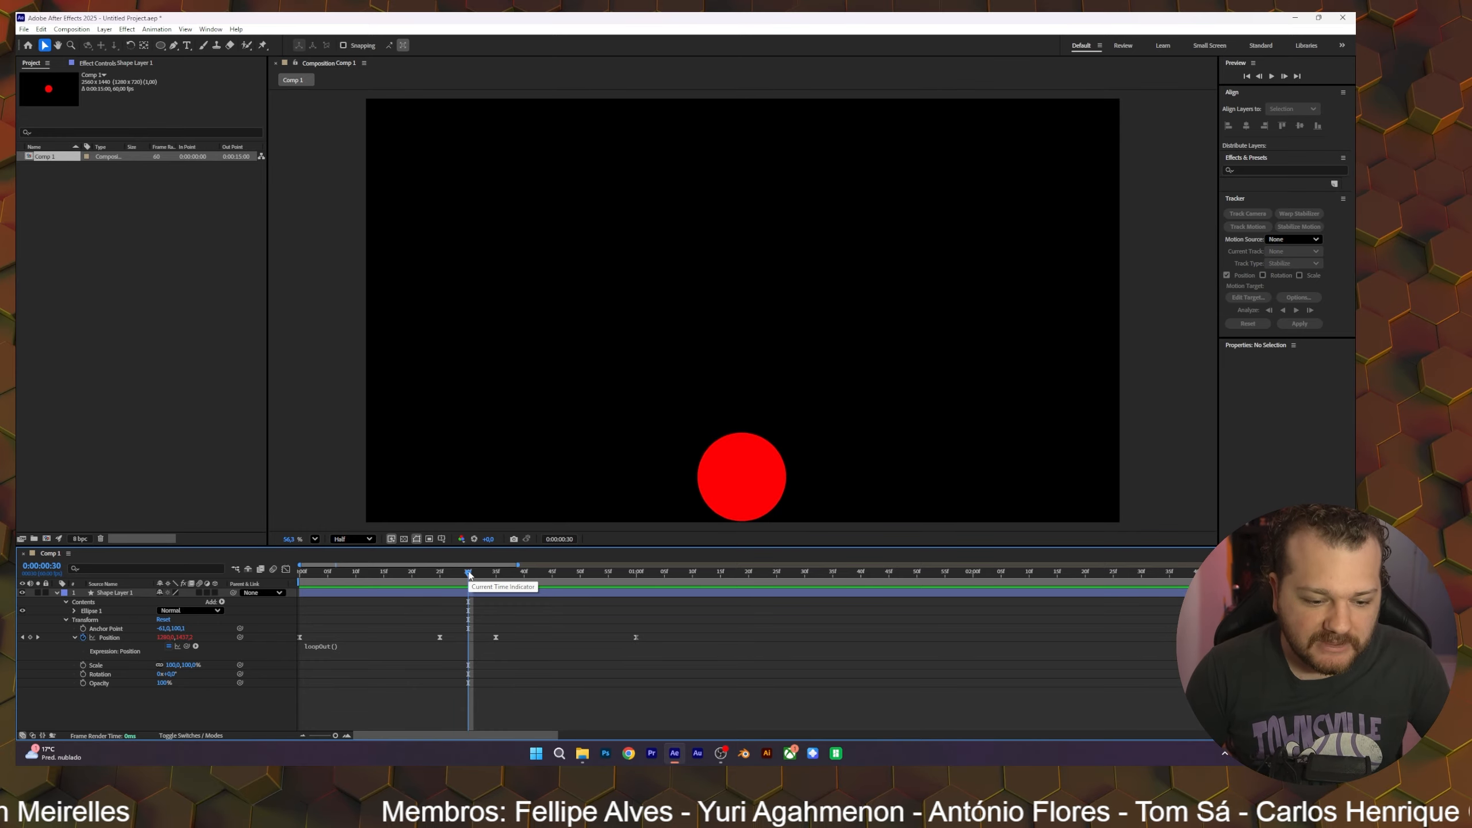
{"action": "left_click_drag", "start_coordinate": [469, 574], "coordinate": [441, 580]}
{"action": "left_click", "coordinate": [138, 593]}
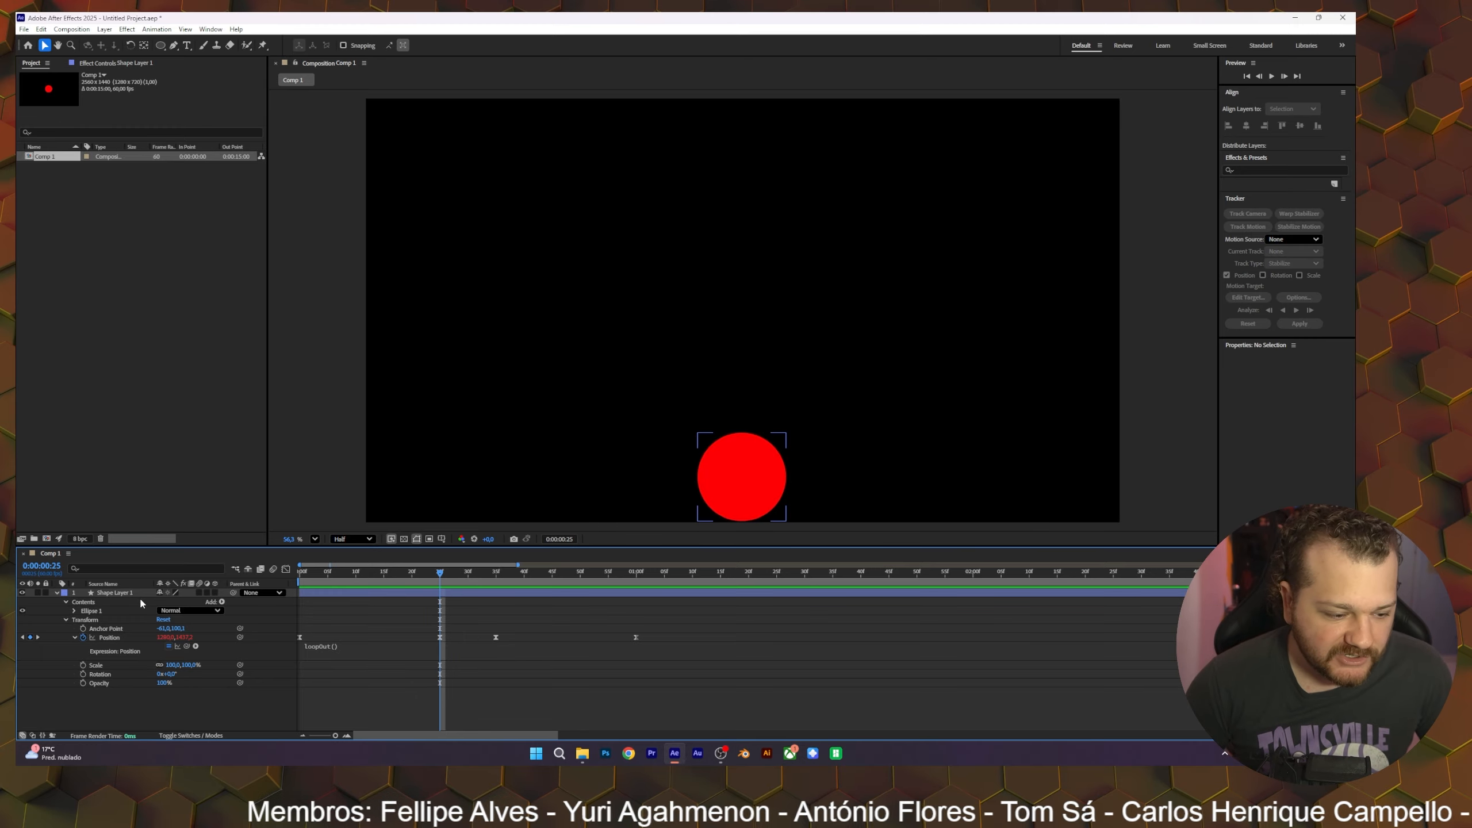
{"action": "left_click", "coordinate": [119, 592]}
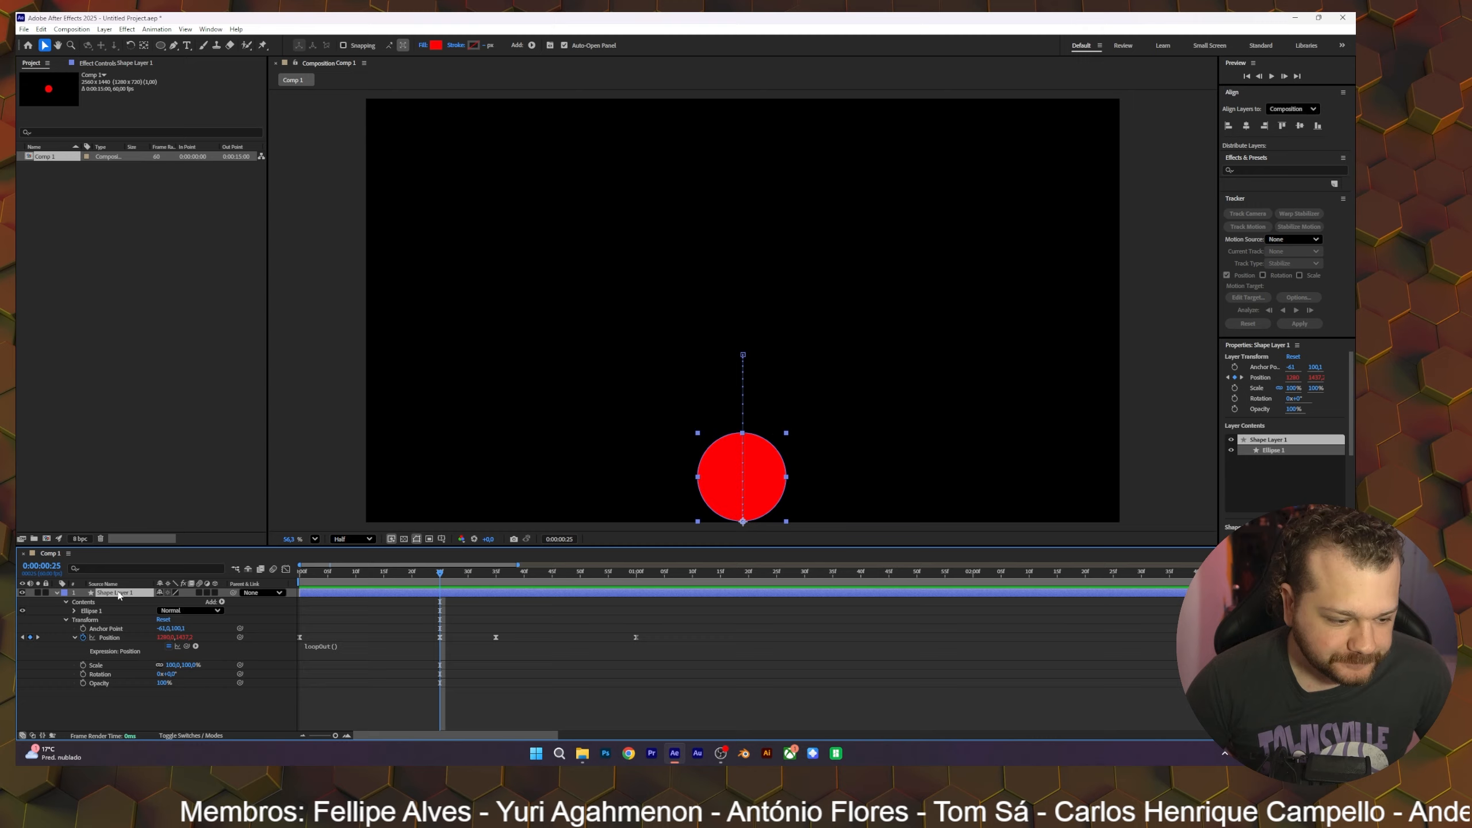
{"action": "left_click", "coordinate": [91, 612]}
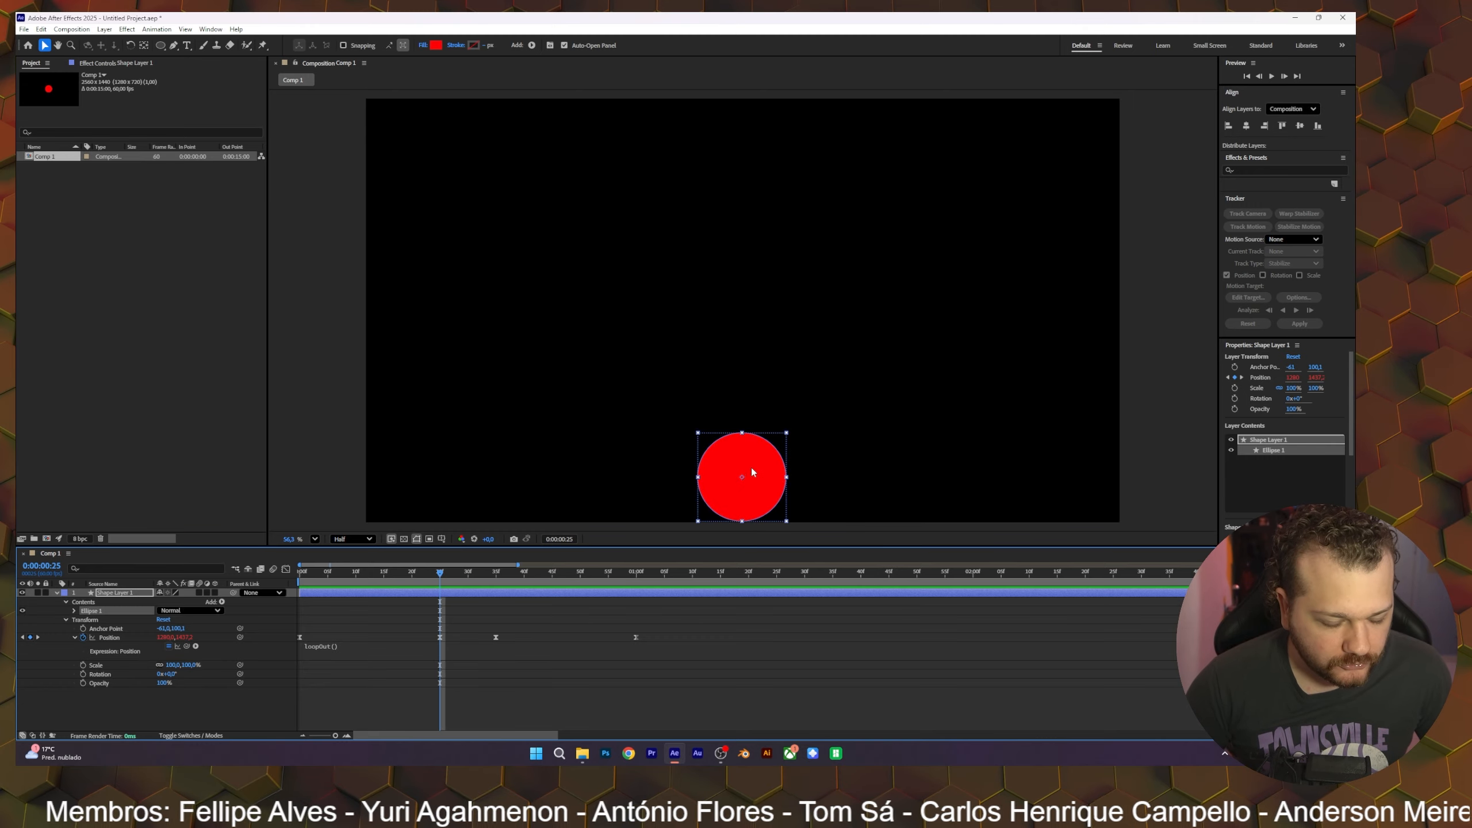
{"action": "left_click", "coordinate": [75, 611]}
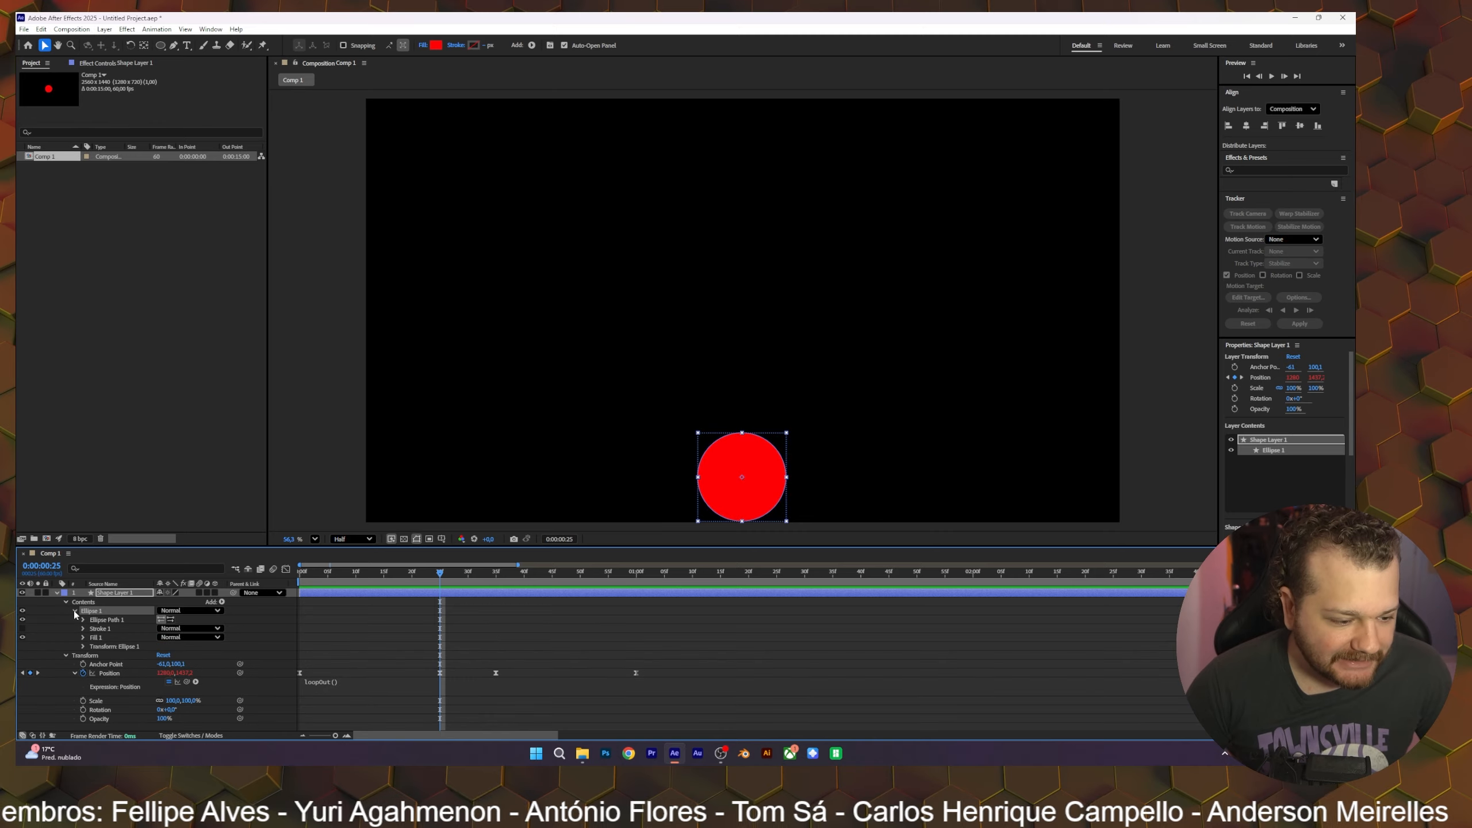
{"action": "left_click", "coordinate": [105, 621]}
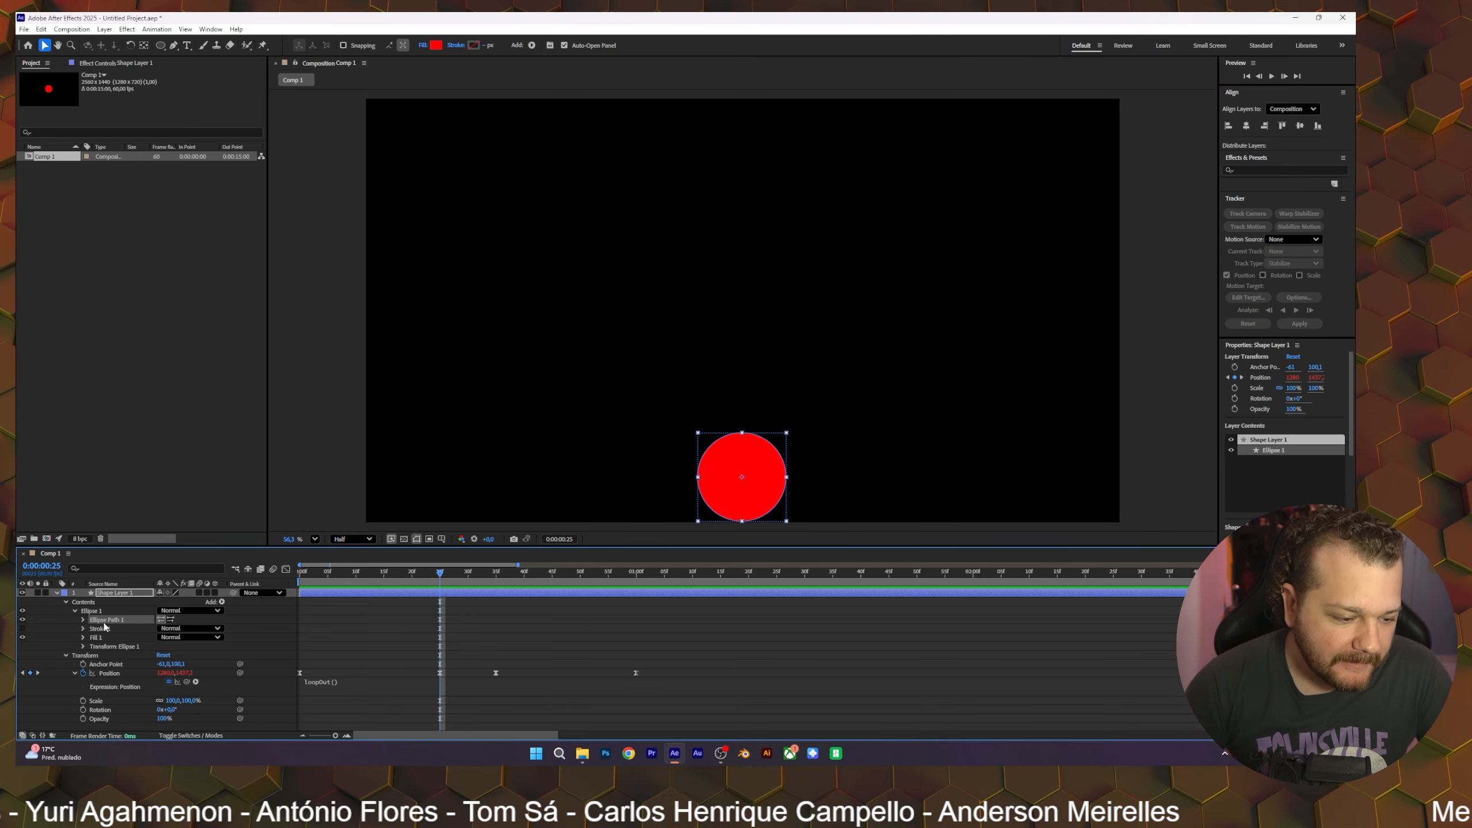
{"action": "left_click", "coordinate": [83, 619]}
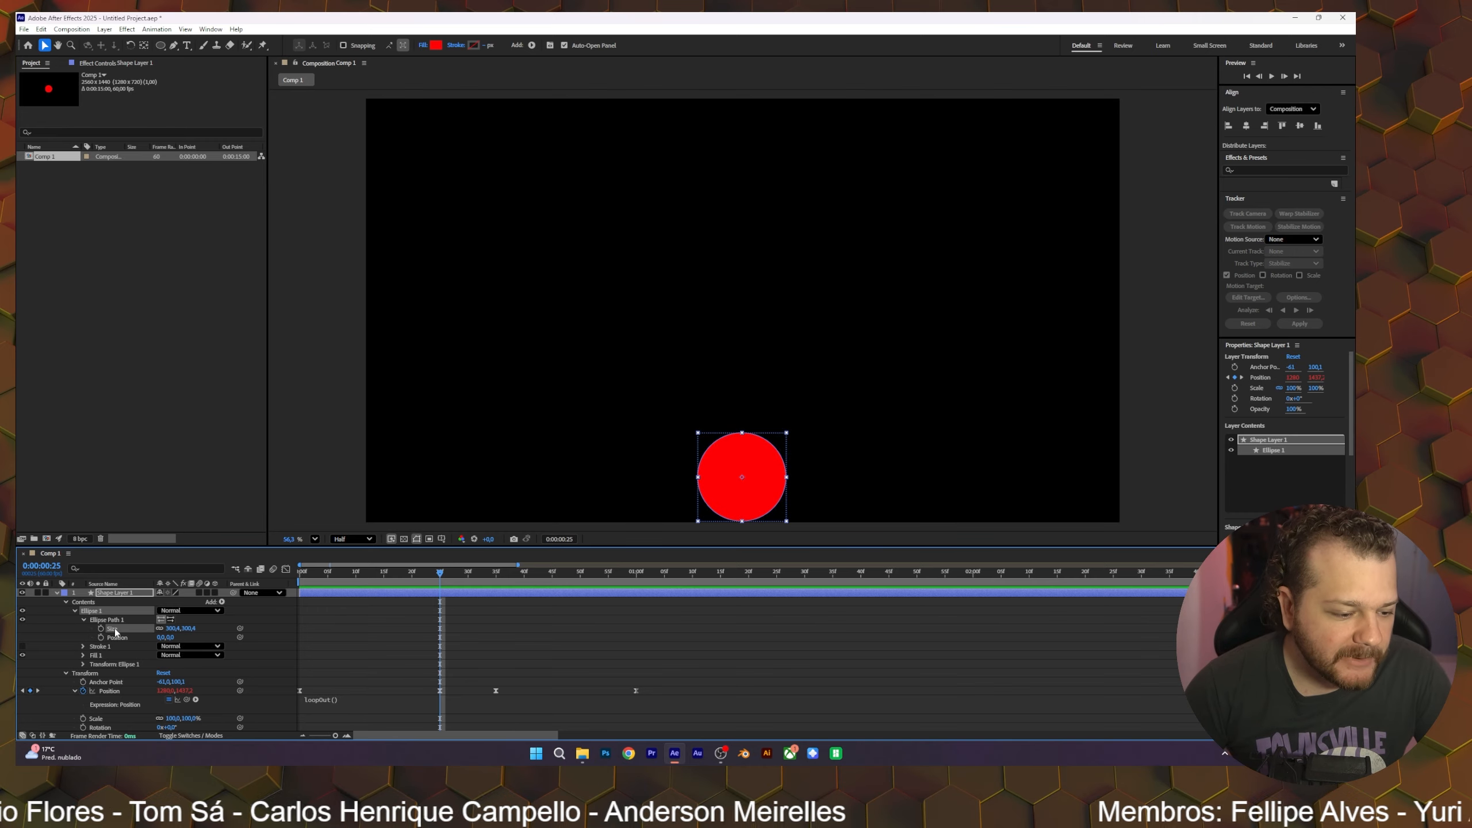
{"action": "left_click", "coordinate": [100, 630]}
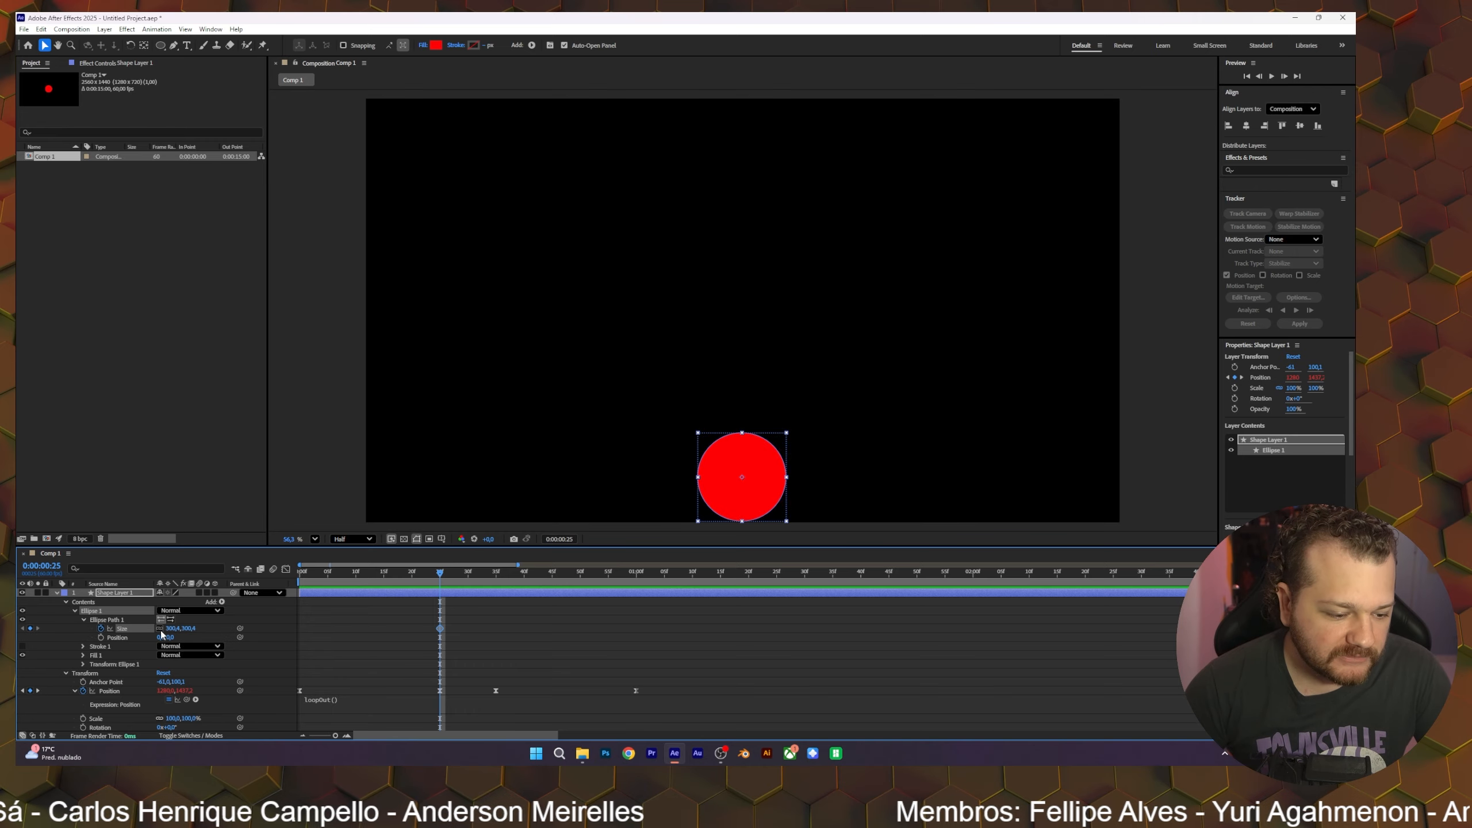
{"action": "left_click_drag", "start_coordinate": [170, 632], "coordinate": [175, 637]}
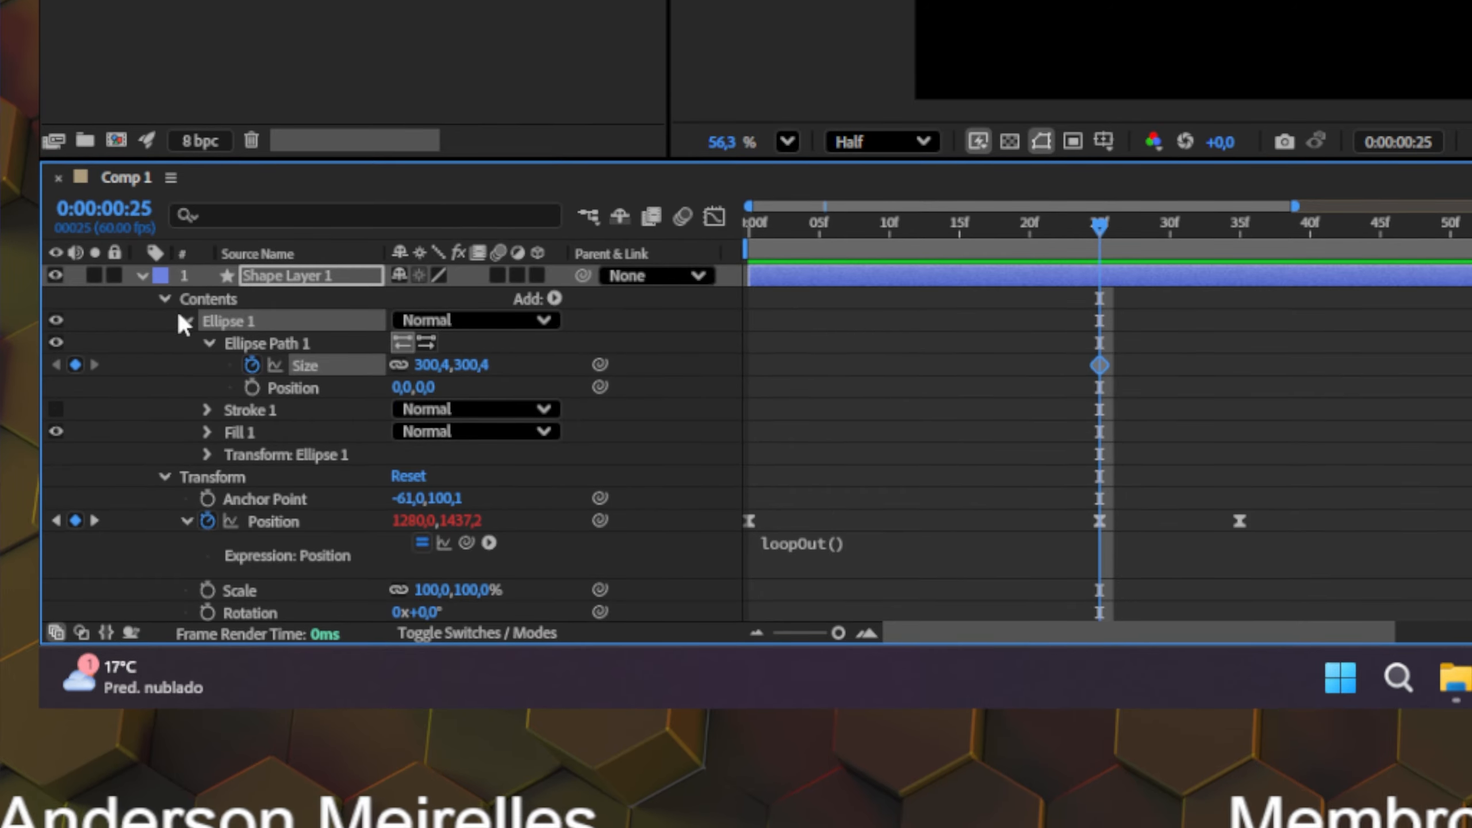
Step: Collapse and reopen Shape Layer 1's contents down to Ellipse Path 1, and select its Size property
{"action": "left_click", "coordinate": [185, 298]}
{"action": "left_click", "coordinate": [168, 290]}
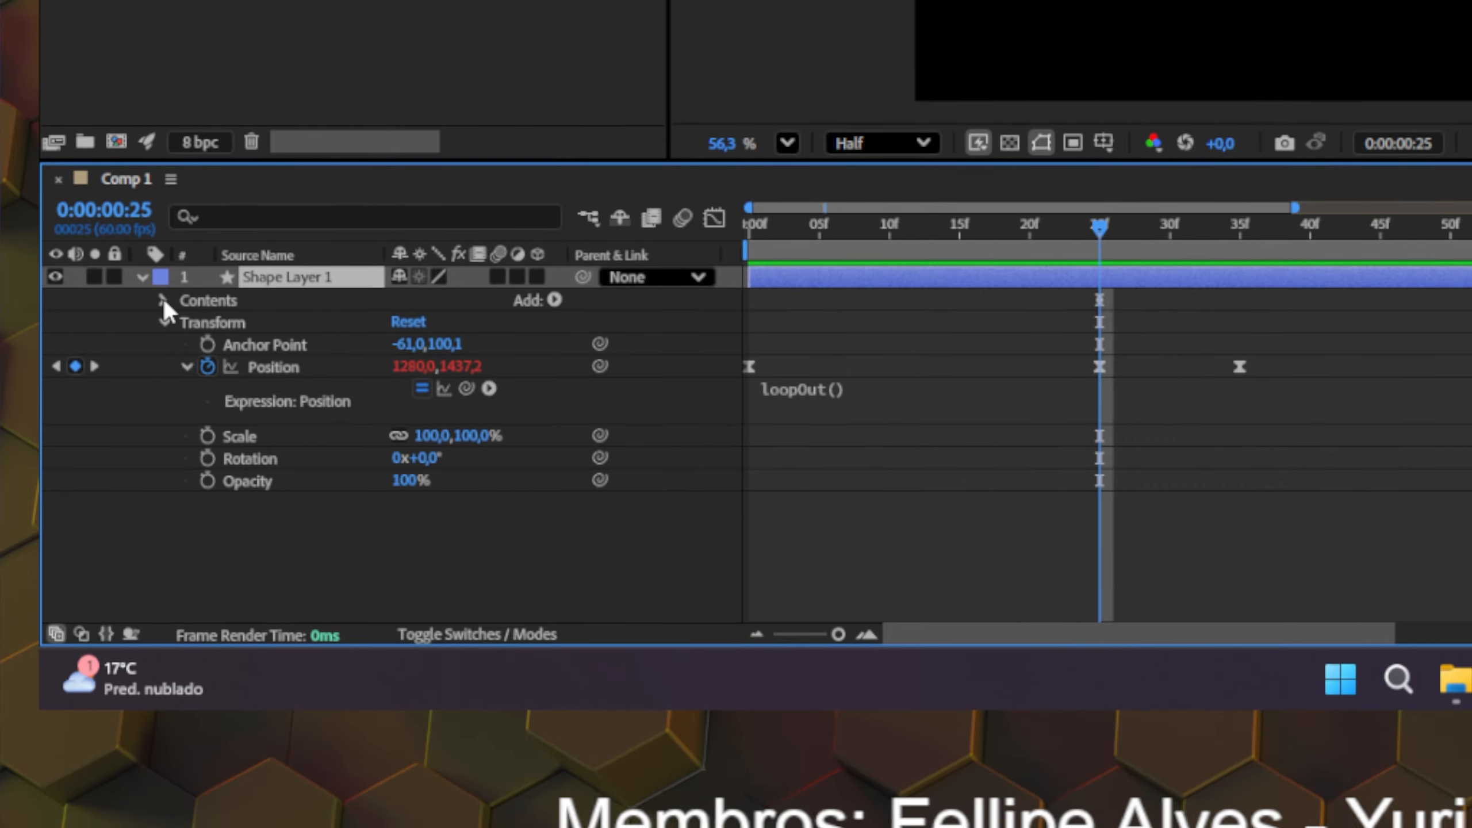
{"action": "left_click", "coordinate": [162, 314]}
{"action": "left_click", "coordinate": [197, 315]}
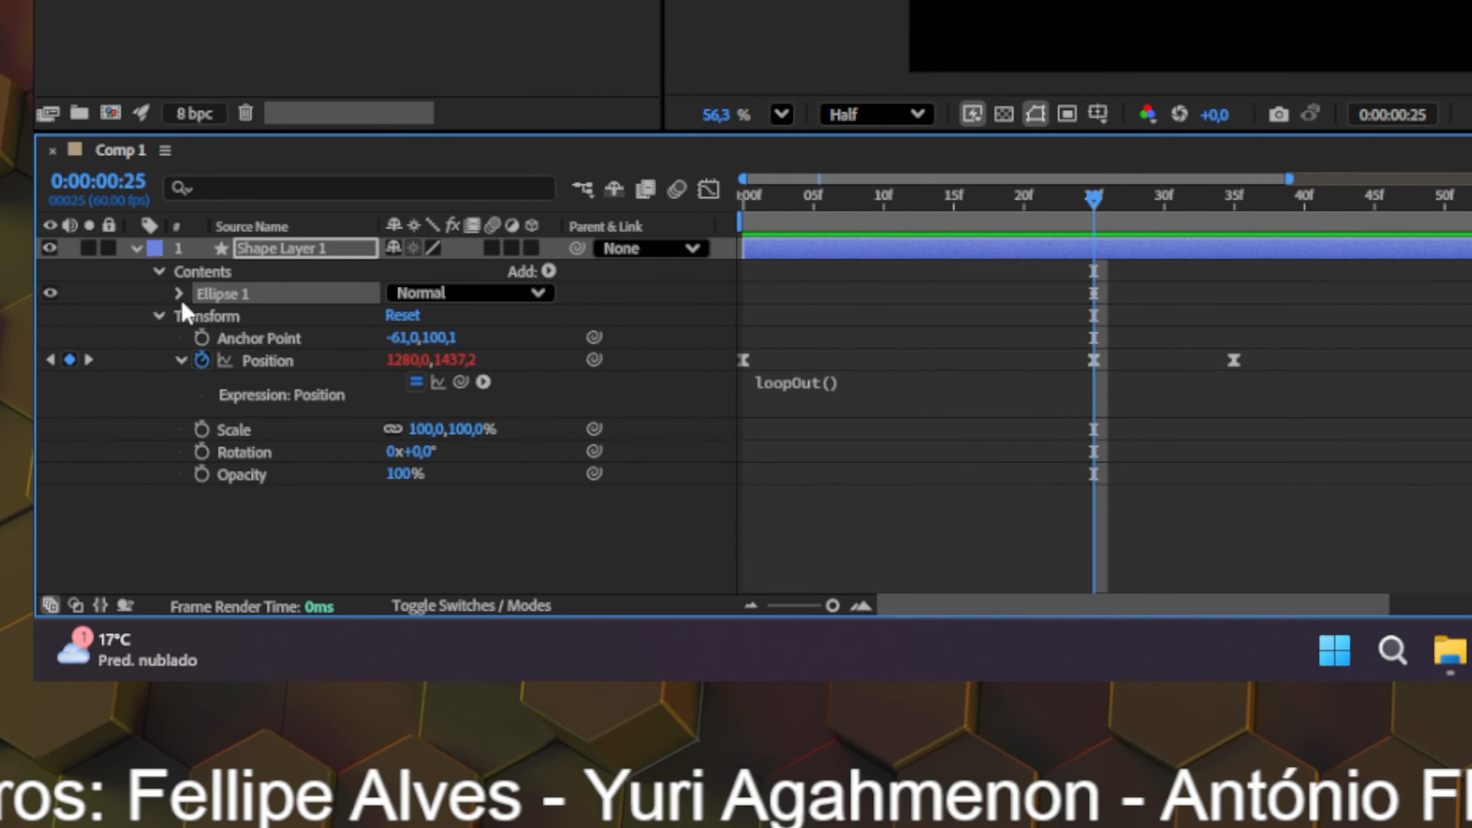
{"action": "left_click", "coordinate": [179, 294]}
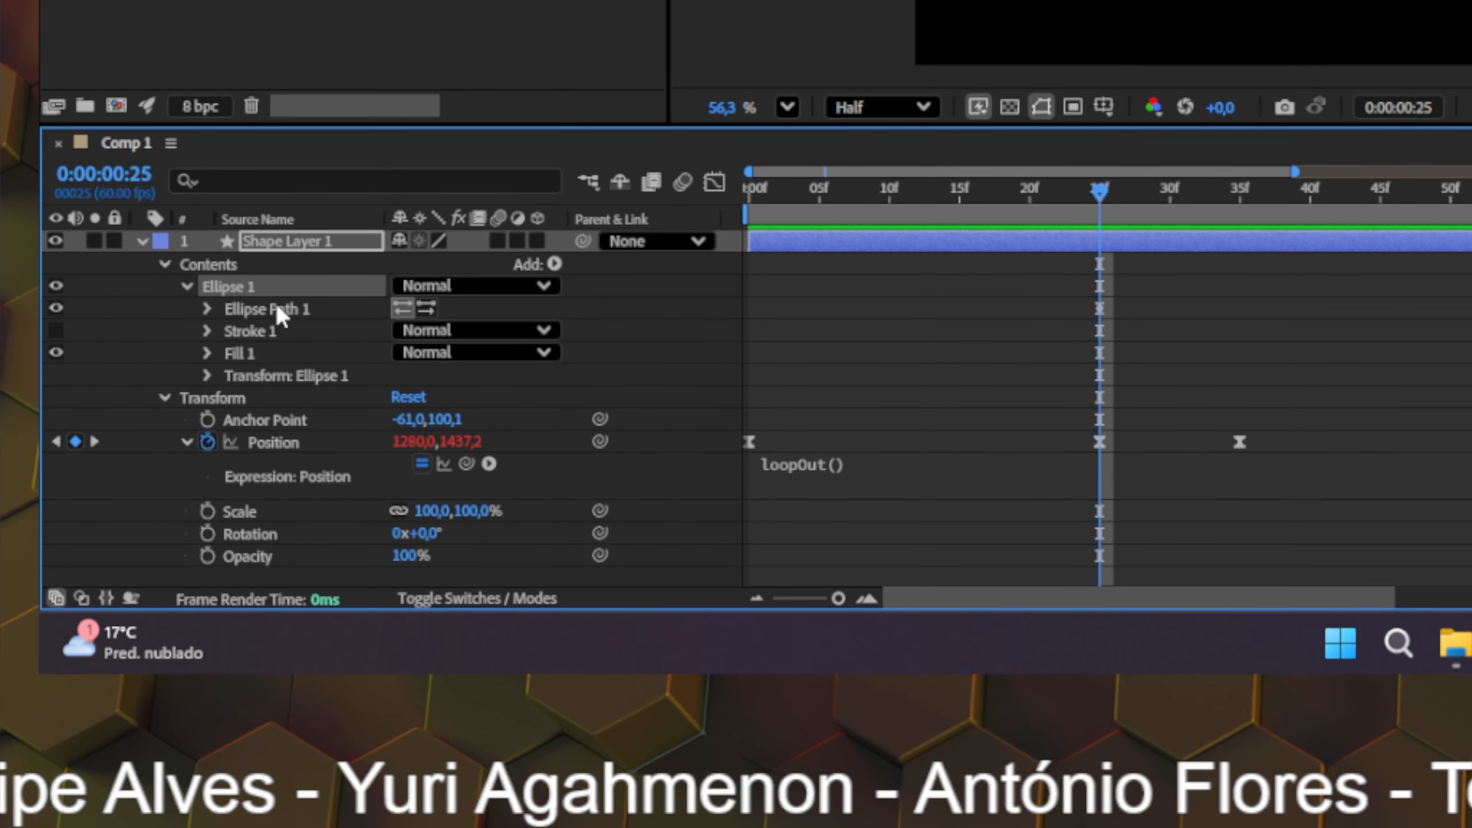
{"action": "right_click", "coordinate": [277, 313]}
{"action": "left_click", "coordinate": [248, 325]}
{"action": "left_click", "coordinate": [255, 352]}
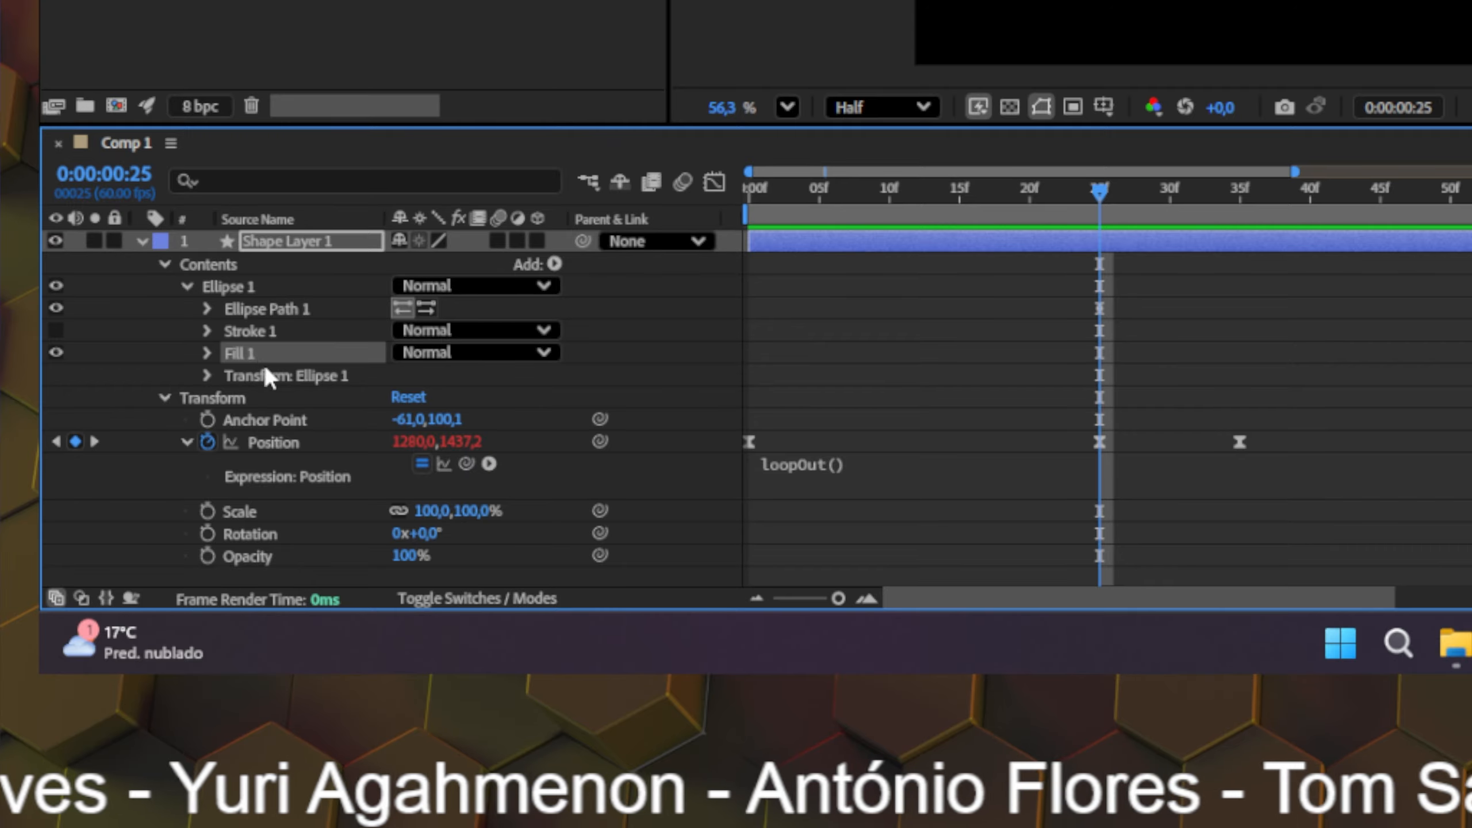
{"action": "left_click", "coordinate": [272, 375]}
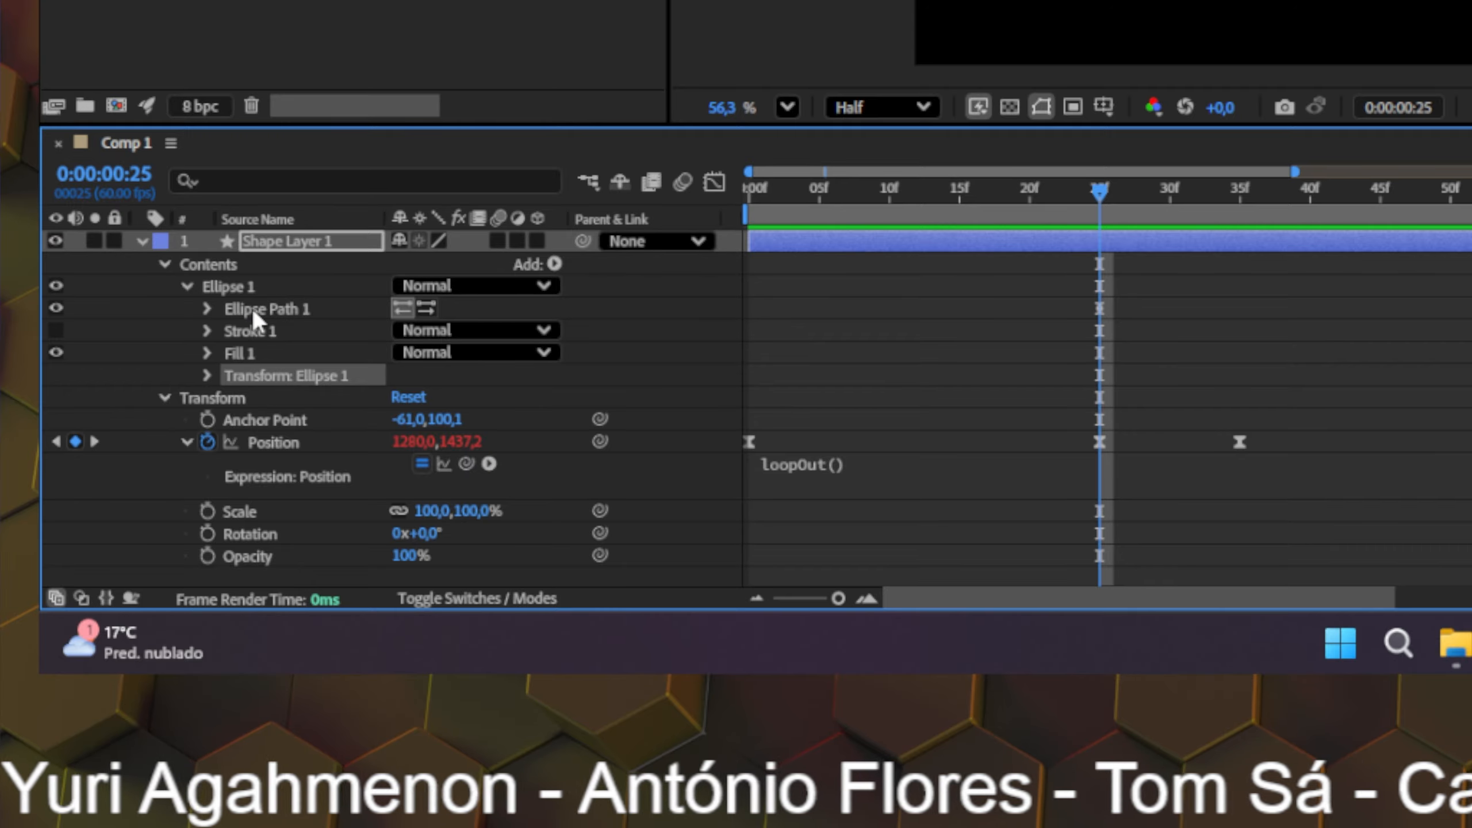
{"action": "left_click", "coordinate": [231, 314]}
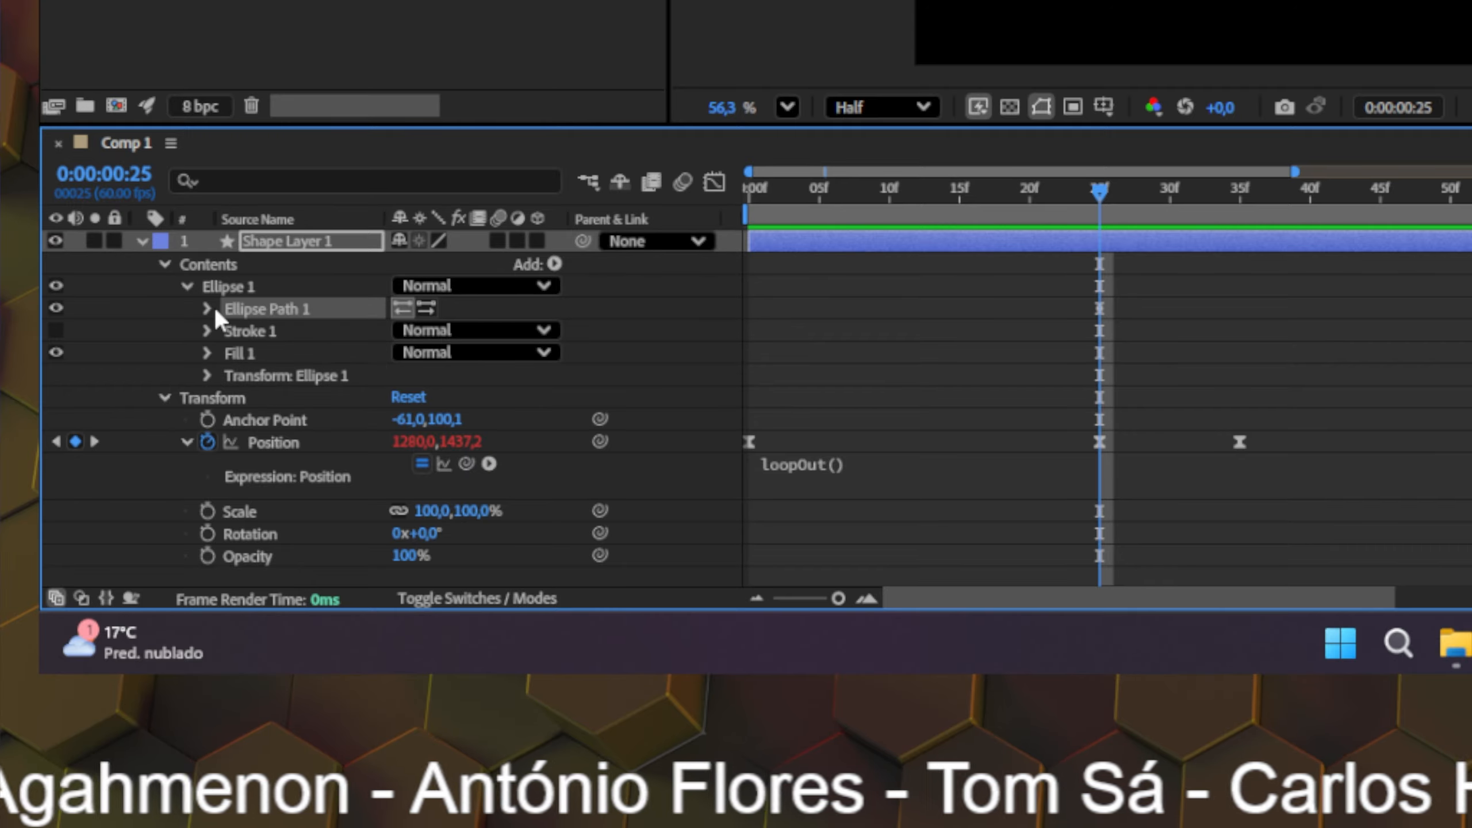
{"action": "left_click", "coordinate": [207, 308]}
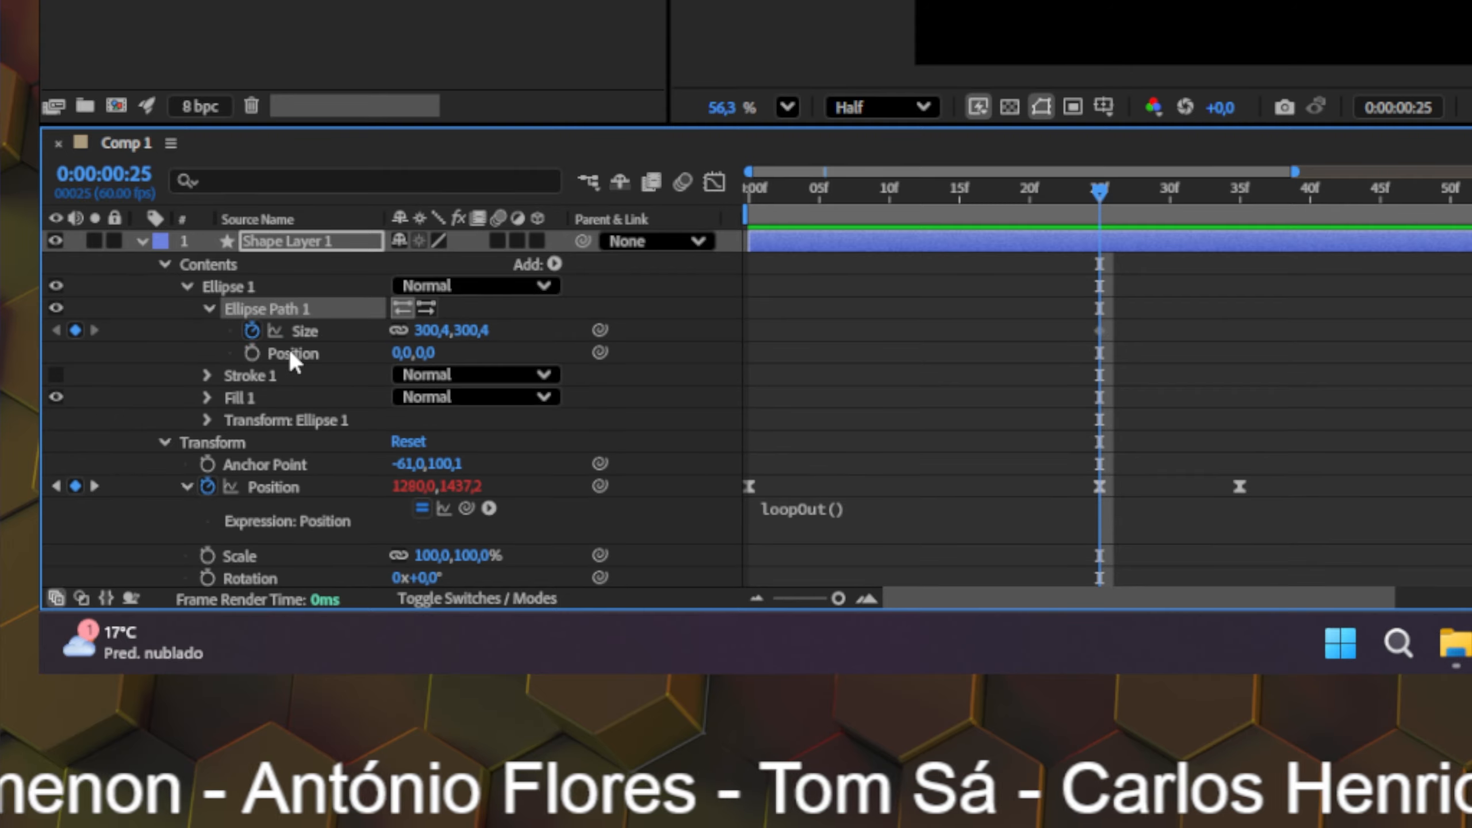
{"action": "left_click", "coordinate": [320, 332]}
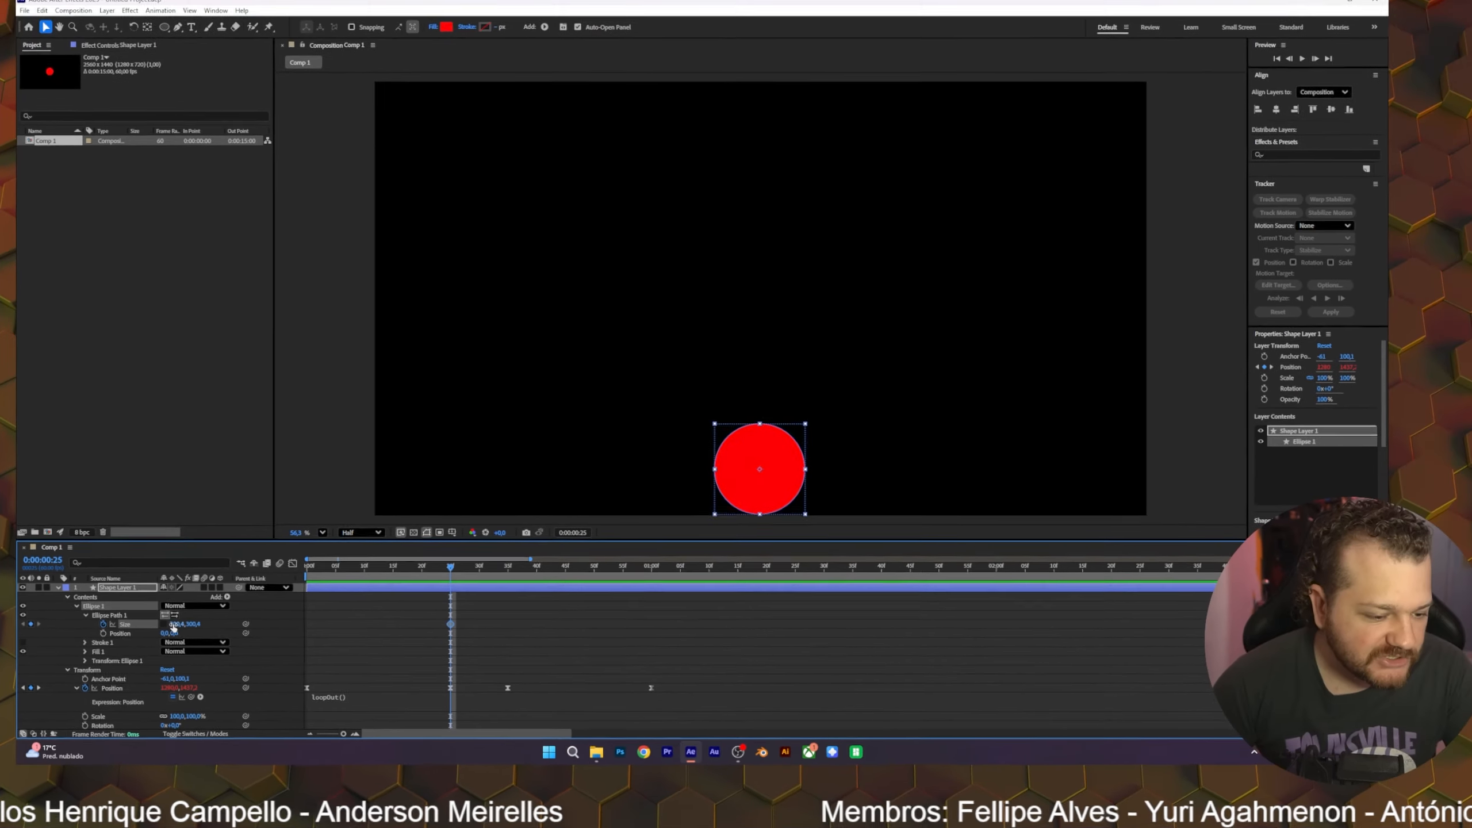
Step: Try stretching only the ellipse's Size width at 0:00:00:25, and undo the change to restore the round shape
{"action": "left_click_drag", "start_coordinate": [170, 631], "coordinate": [202, 639]}
{"action": "right_click", "coordinate": [193, 631]}
{"action": "left_click", "coordinate": [209, 636]}
{"action": "key", "text": "ctrl+z"}
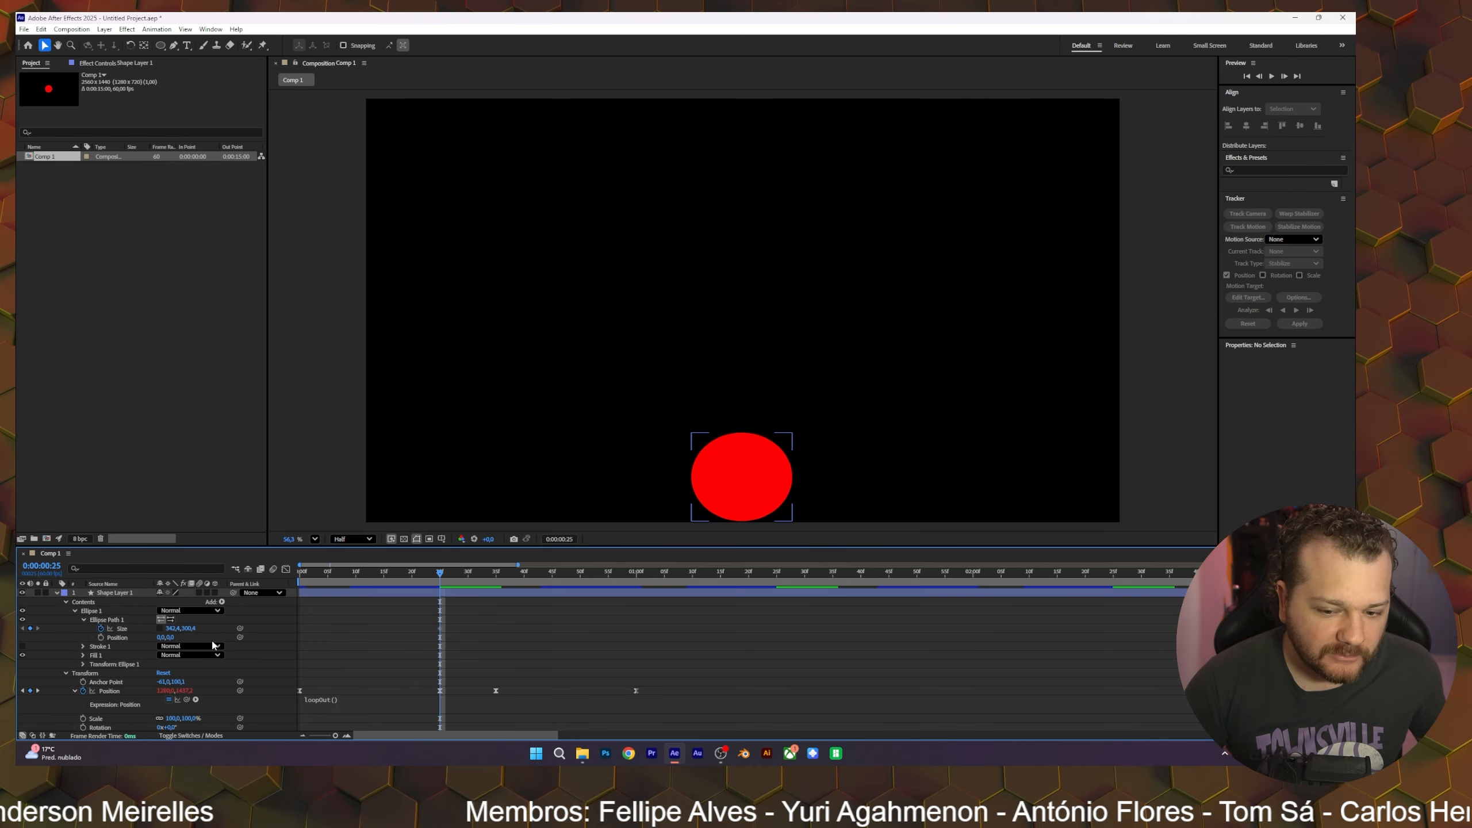
{"action": "key", "text": "ctrl+z"}
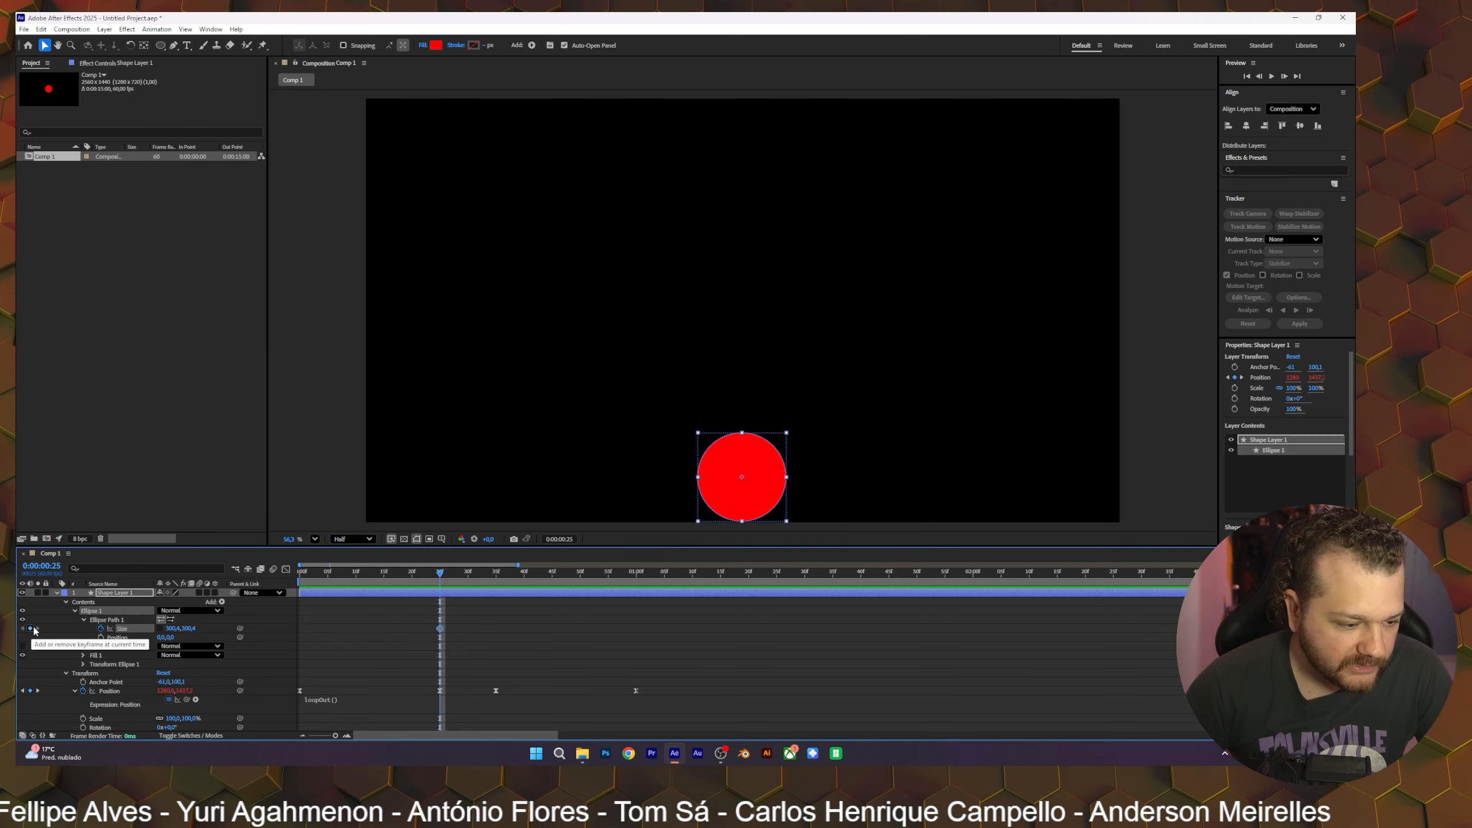
Step: At 0:00:00:30, set the ellipse Size to 300,4, 200,4, and paste a copy of the first Size keyframe at 0:00:00:35
{"action": "left_click_drag", "start_coordinate": [447, 577], "coordinate": [463, 584]}
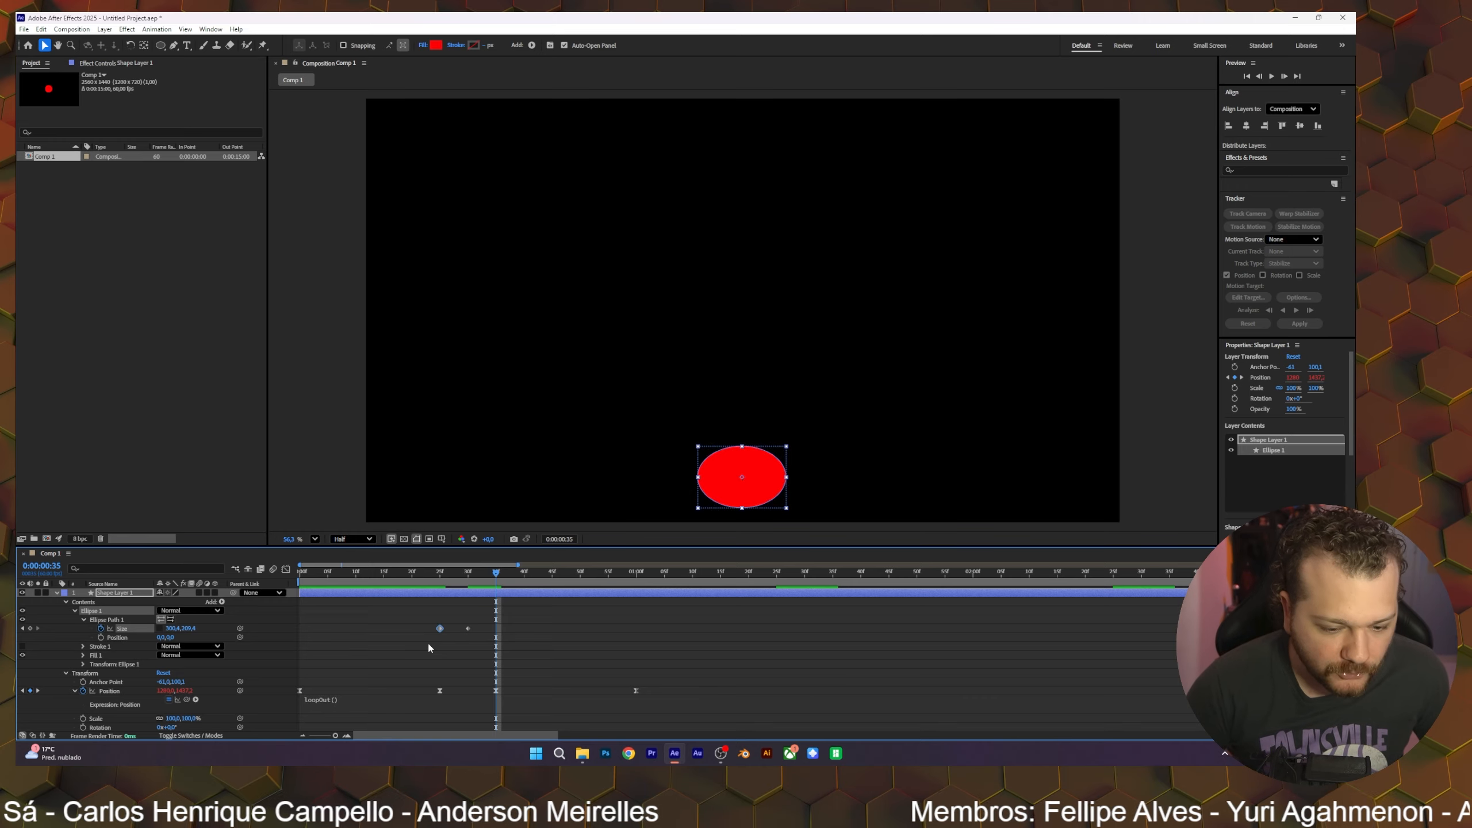
{"action": "key", "text": "ctrl+v"}
{"action": "left_click_drag", "start_coordinate": [464, 574], "coordinate": [593, 616]}
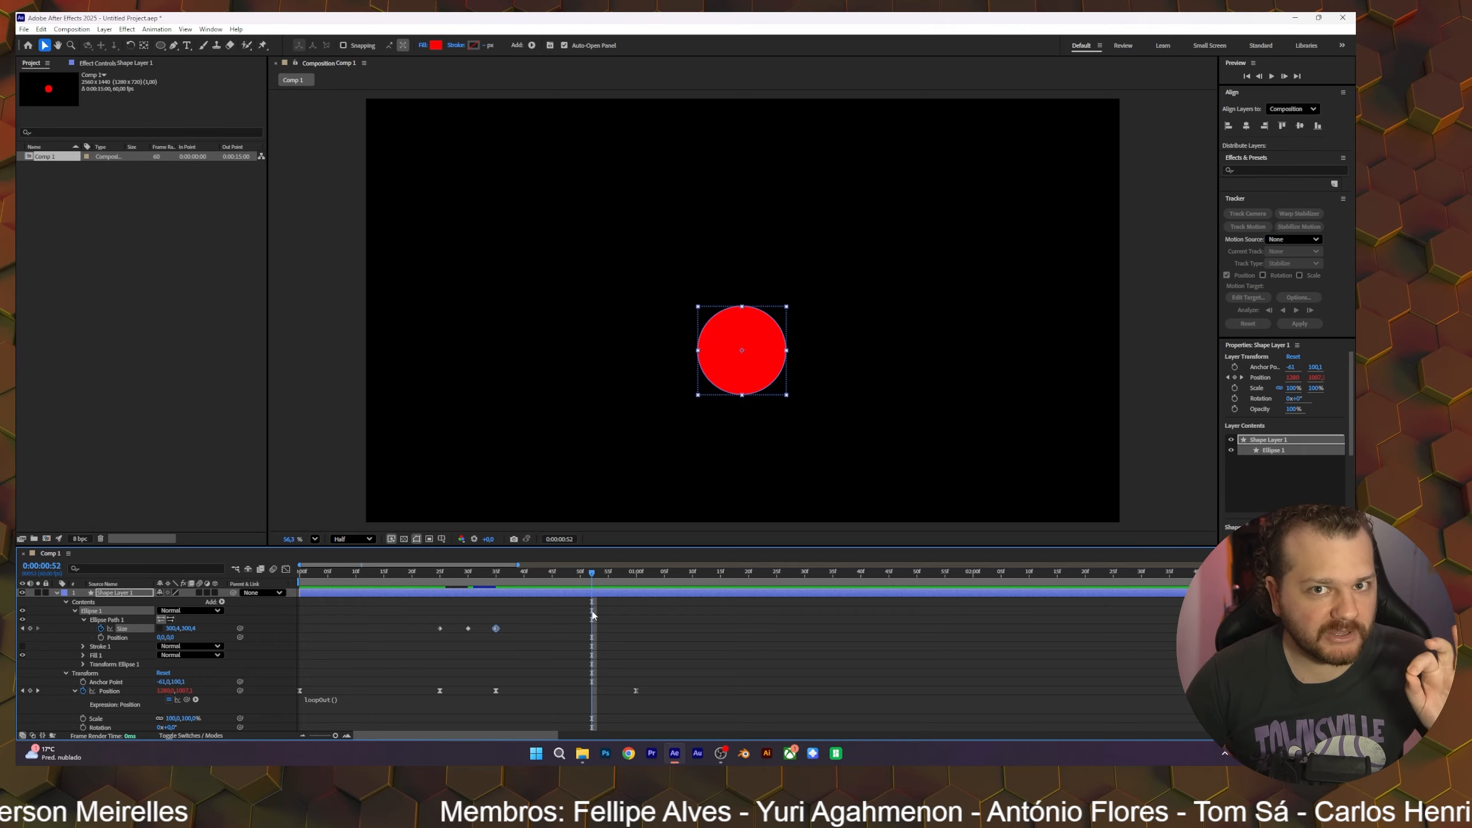
Step: Compare the timing of the Size and bottom Position keyframes, and examine the circle at 0:00:00:25, 0:00:00:30 and 0:00:00:35
{"action": "left_click", "coordinate": [549, 619]}
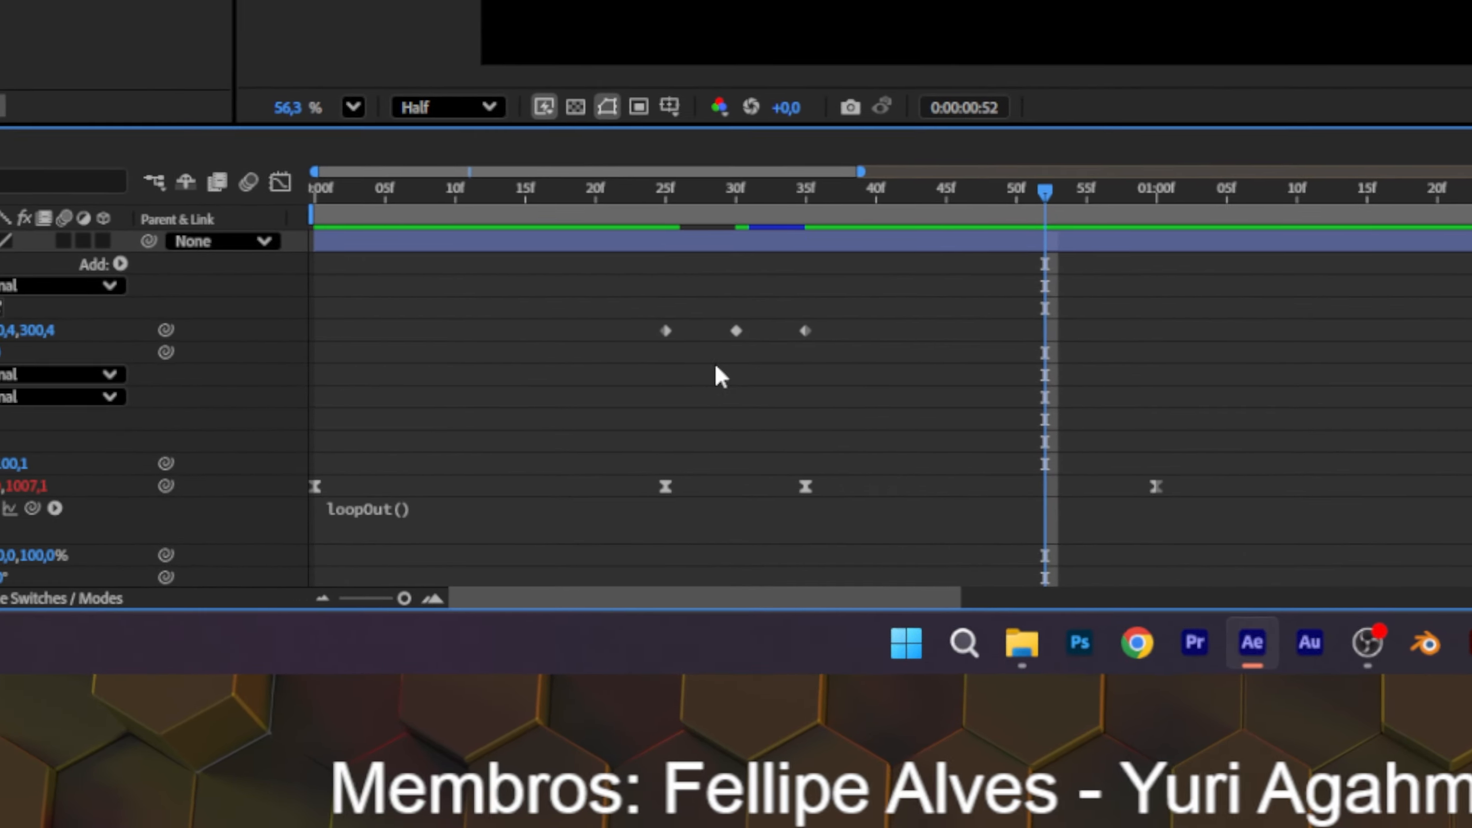
{"action": "left_click_drag", "start_coordinate": [701, 302], "coordinate": [878, 365]}
{"action": "left_click", "coordinate": [705, 392]}
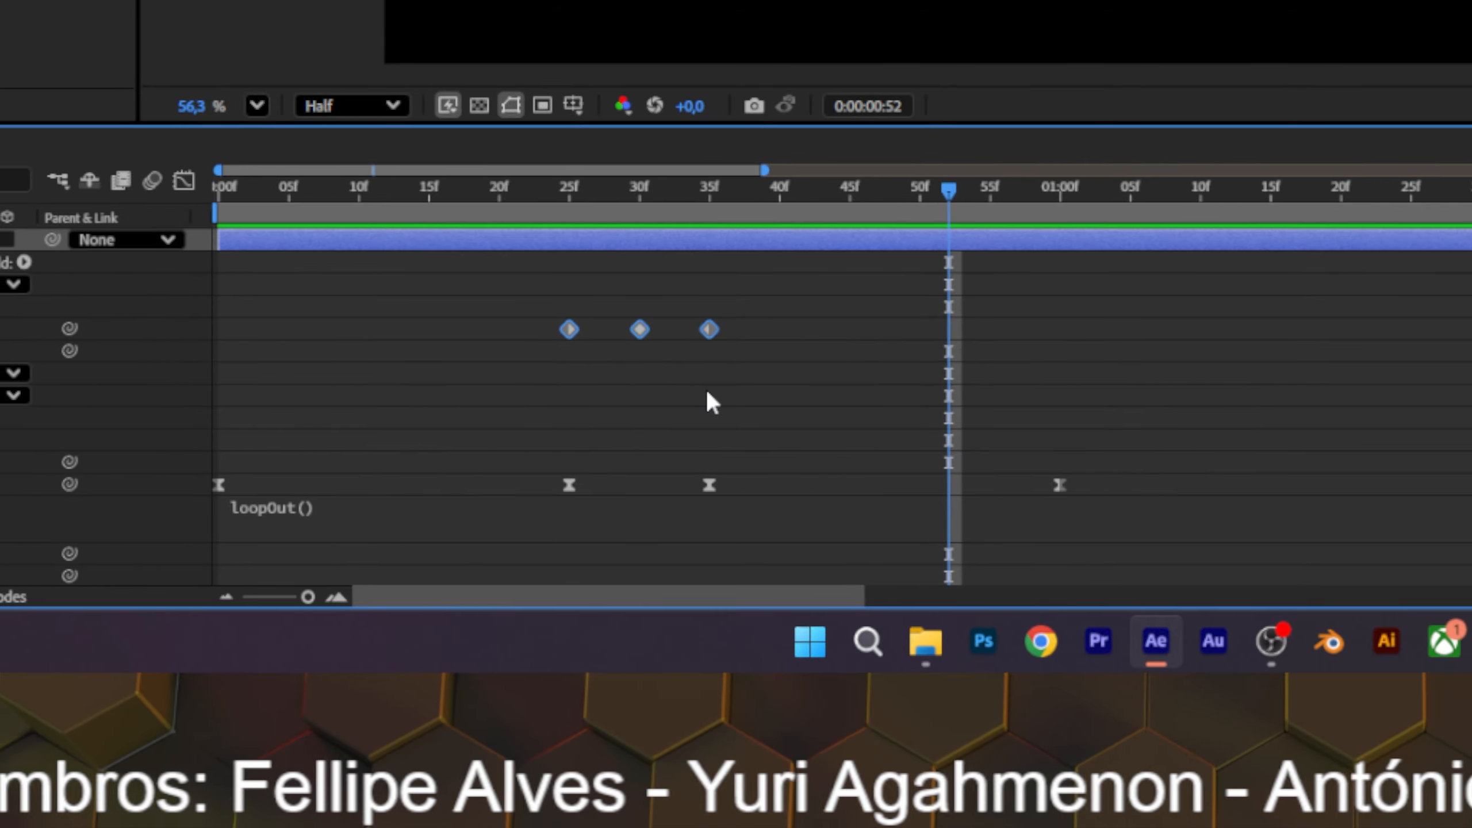
{"action": "left_click_drag", "start_coordinate": [607, 448], "coordinate": [798, 513]}
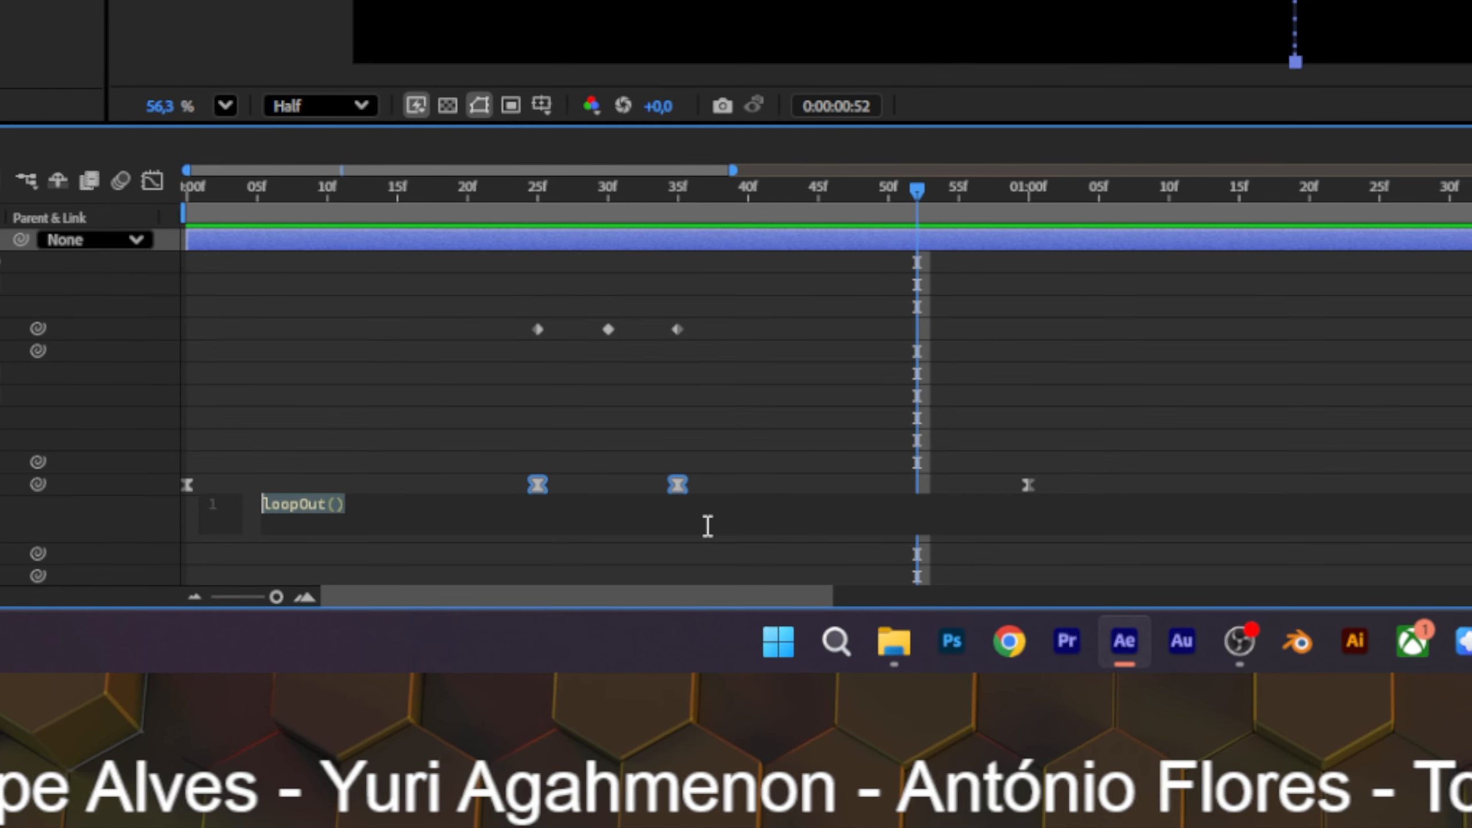
{"action": "left_click", "coordinate": [719, 471]}
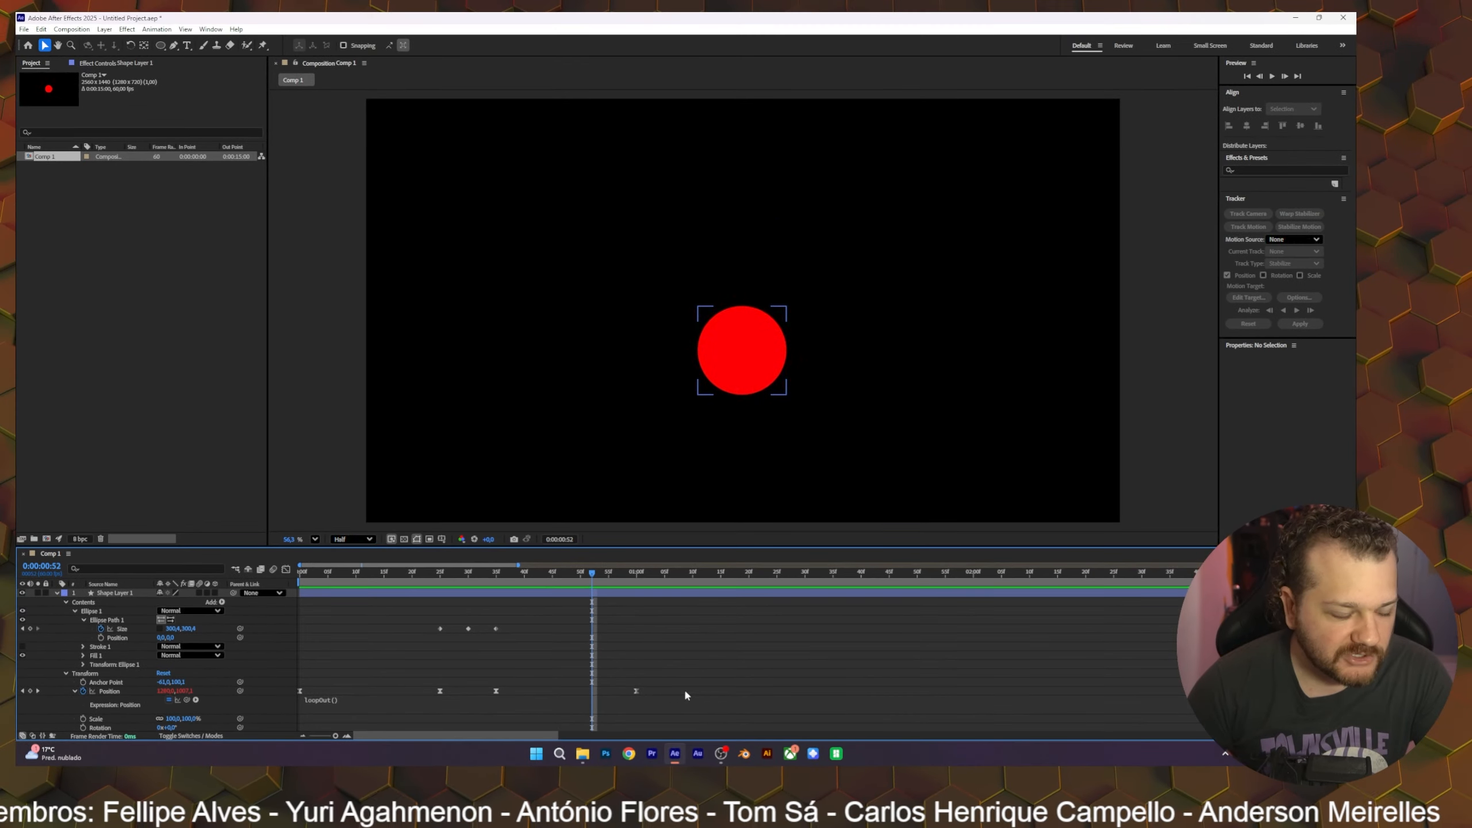
{"action": "left_click_drag", "start_coordinate": [846, 193], "coordinate": [550, 219]}
{"action": "left_click_drag", "start_coordinate": [460, 588], "coordinate": [436, 590]}
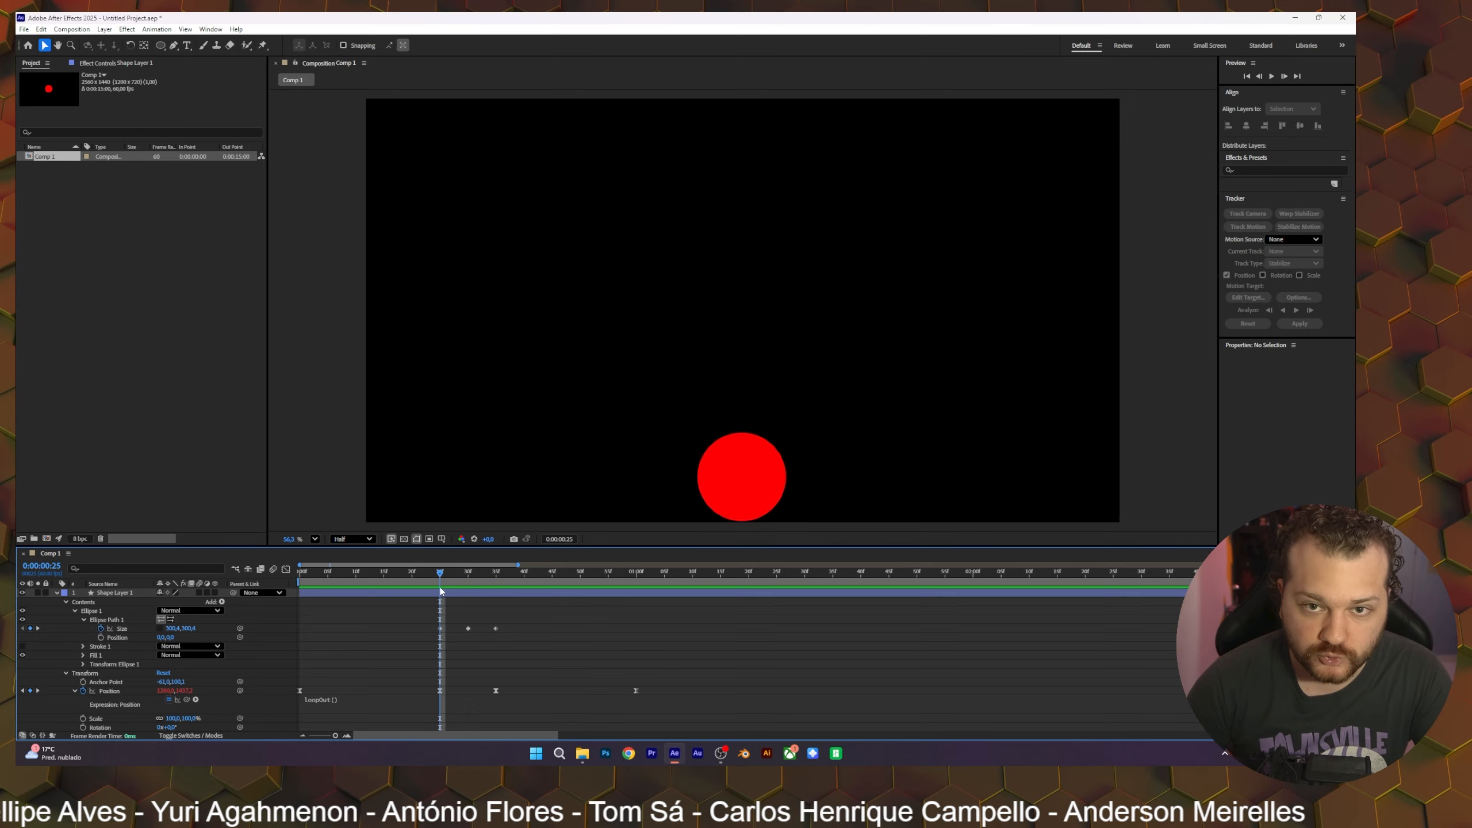
{"action": "left_click_drag", "start_coordinate": [439, 570], "coordinate": [468, 573]}
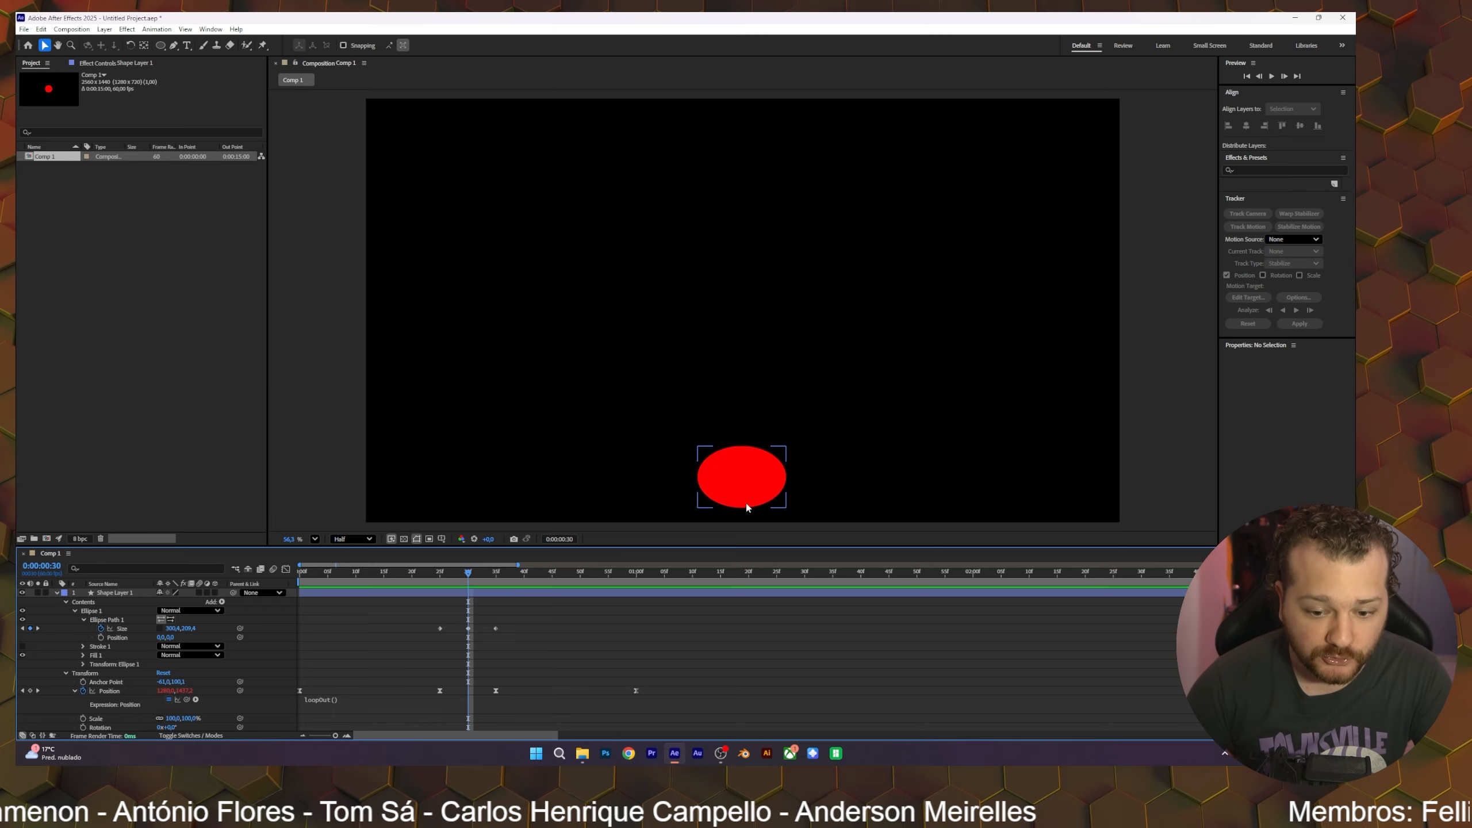
{"action": "left_click", "coordinate": [495, 573]}
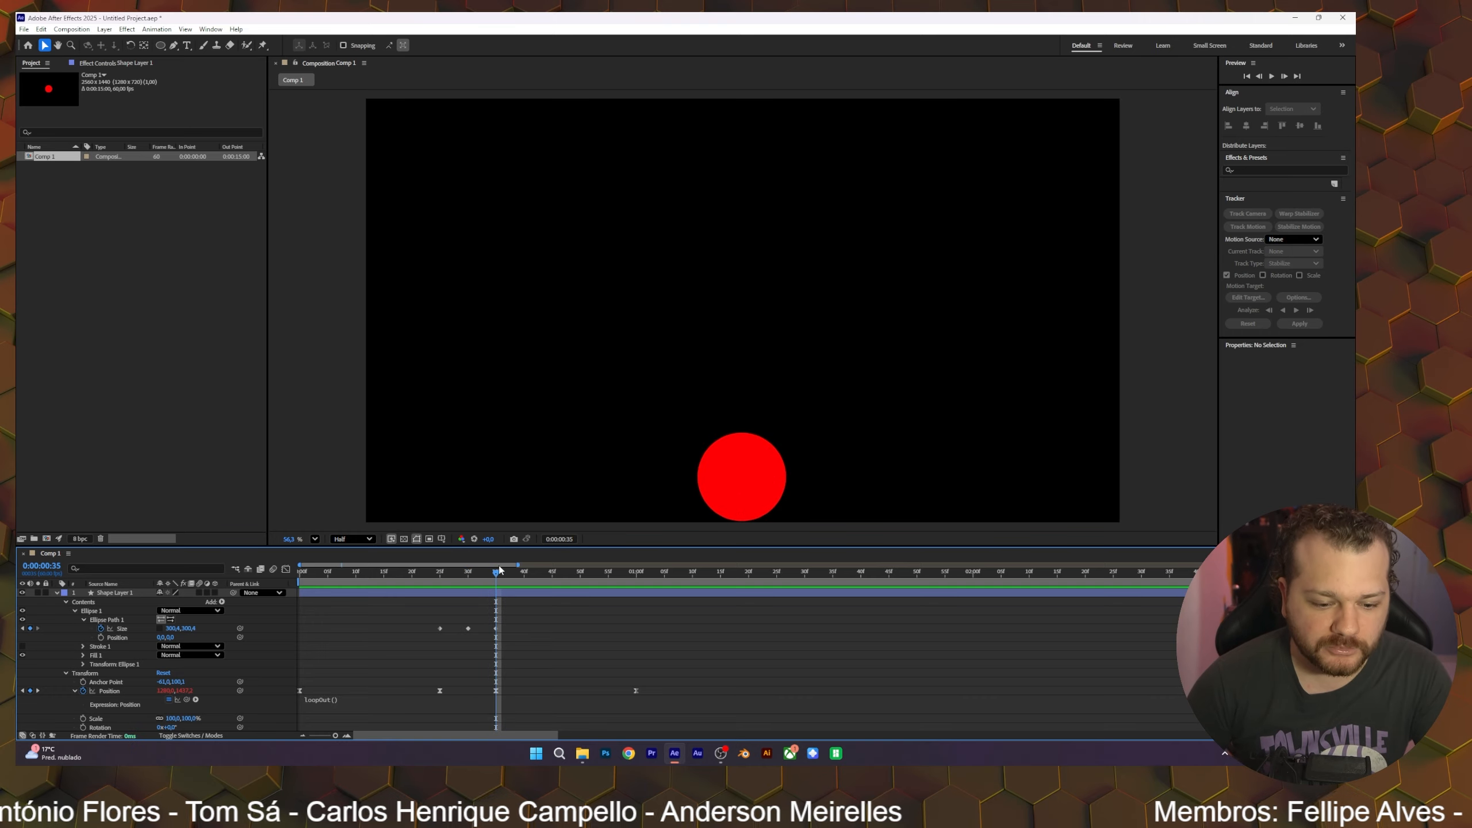
Step: At 0:00:00:30, keyframe a lower Position for Shape Layer 1 so the flattened ellipse touches the composition's bottom edge
{"action": "left_click", "coordinate": [468, 580]}
{"action": "left_click", "coordinate": [467, 628]}
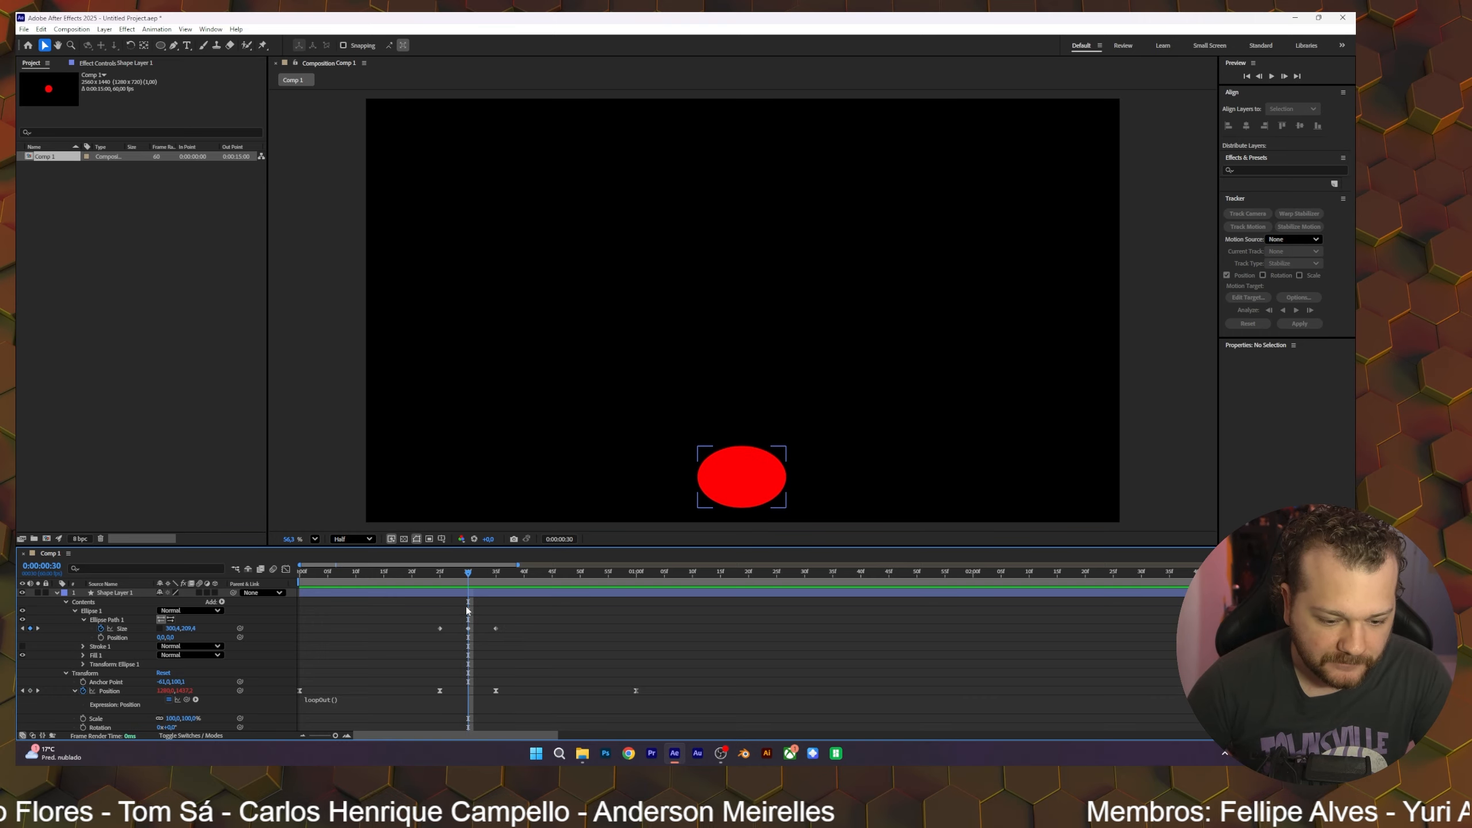
{"action": "left_click", "coordinate": [761, 499]}
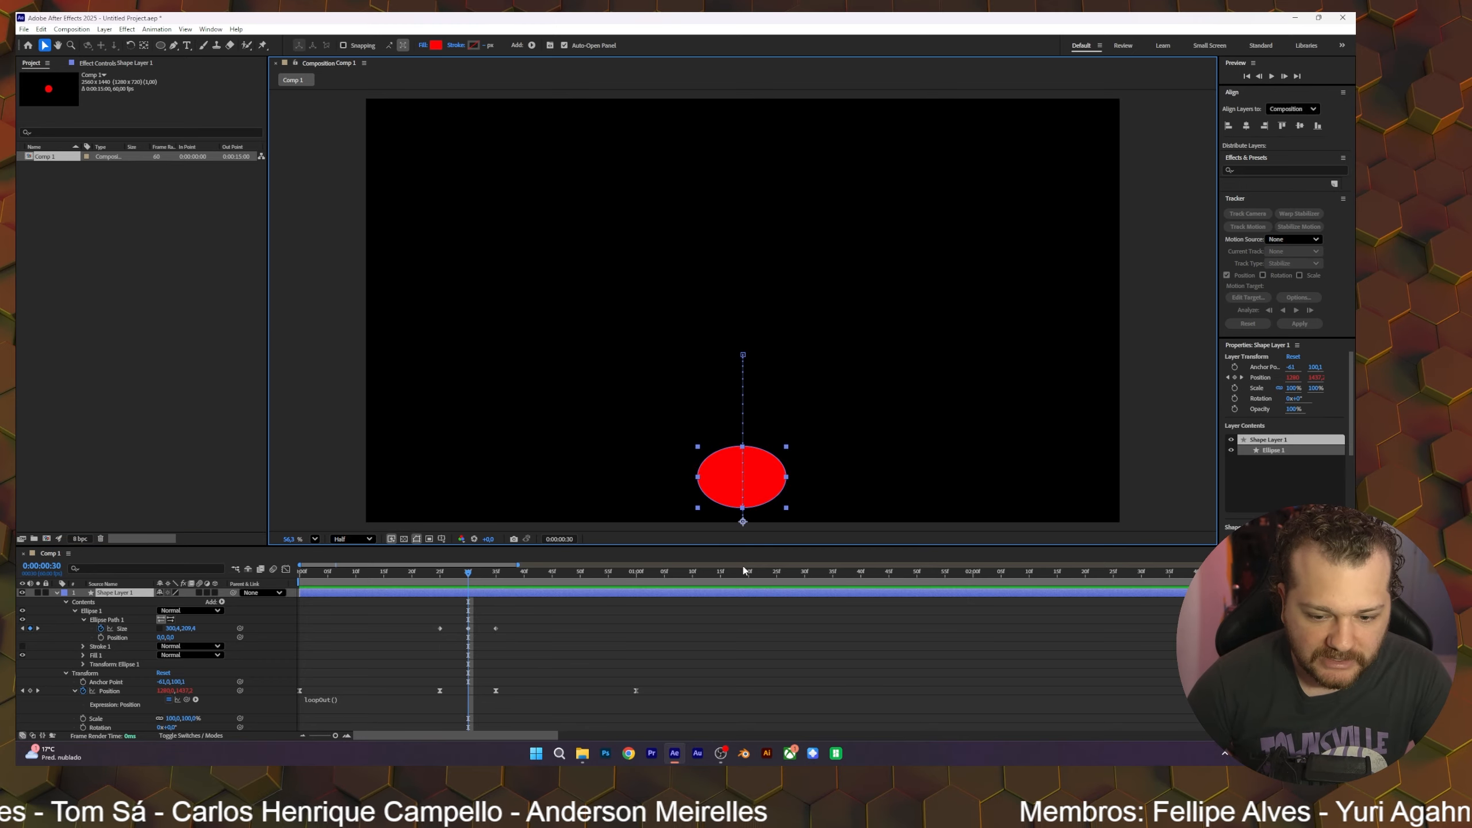
{"action": "left_click_drag", "start_coordinate": [184, 690], "coordinate": [190, 691]}
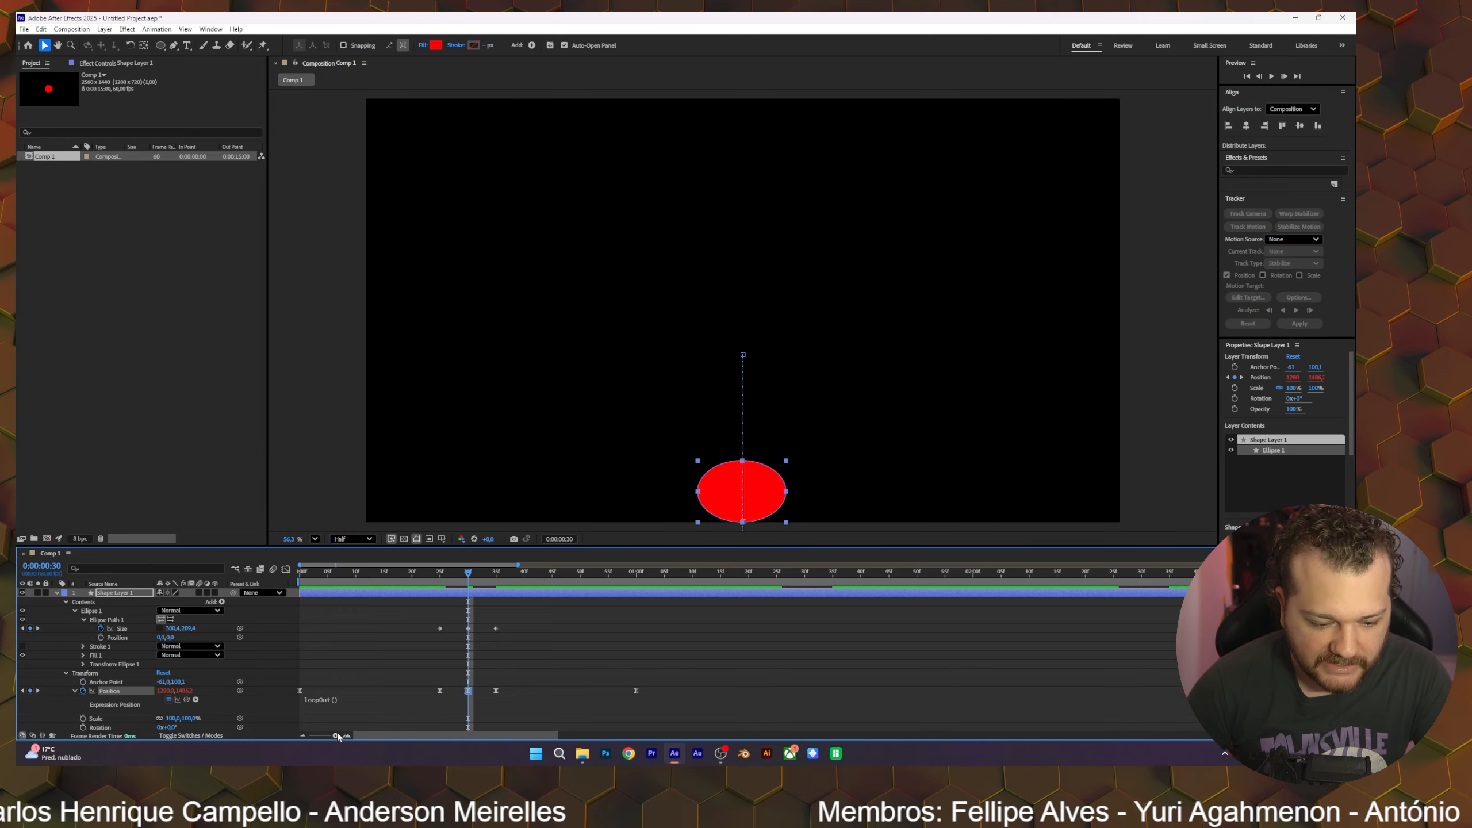
{"action": "scroll", "coordinate": [738, 518], "scroll_direction": "up", "scroll_amount": 2}
{"action": "left_click_drag", "start_coordinate": [828, 472], "coordinate": [833, 301]}
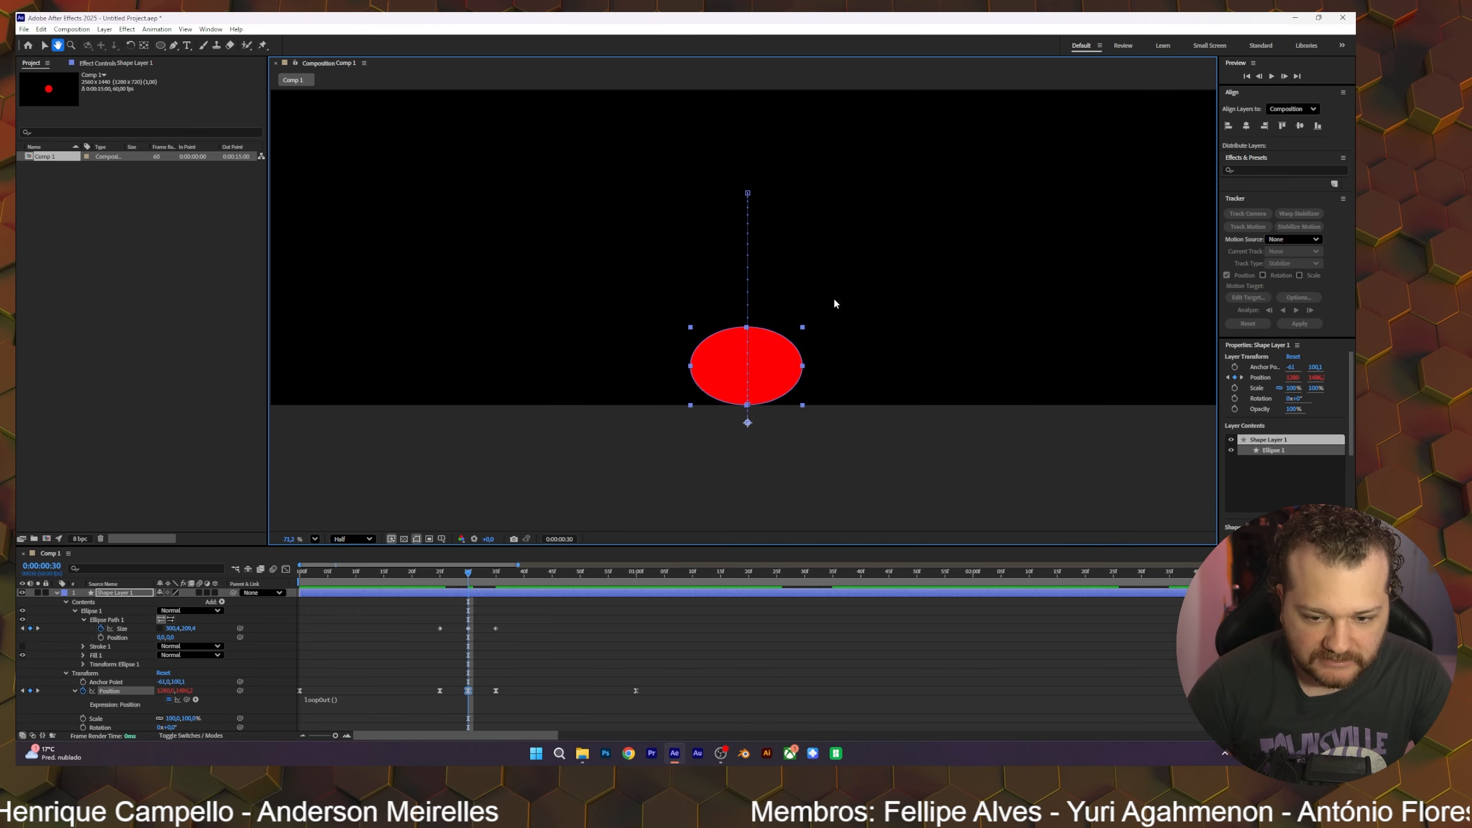
Step: Scrub through the squash keyframes and preview the bounce from 0:00:00:00 in the whole composition
{"action": "left_click_drag", "start_coordinate": [469, 573], "coordinate": [413, 585]}
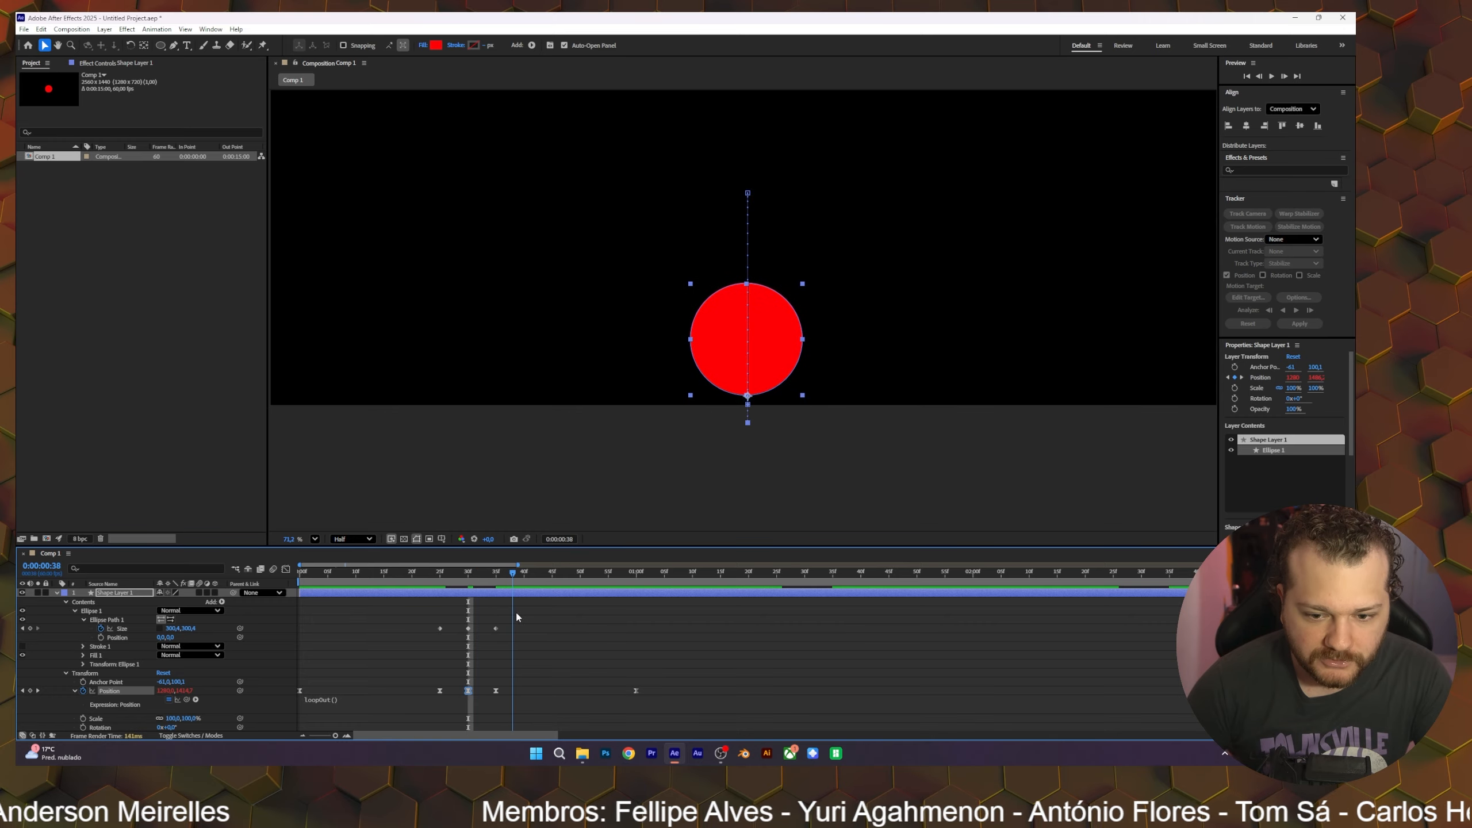
{"action": "mouse_move", "coordinate": [517, 613]}
{"action": "left_mouse_down"}
{"action": "mouse_move", "coordinate": [531, 613]}
{"action": "mouse_move", "coordinate": [396, 622]}
{"action": "mouse_move", "coordinate": [543, 617]}
{"action": "mouse_move", "coordinate": [492, 623]}
{"action": "mouse_move", "coordinate": [516, 642]}
{"action": "left_mouse_up"}
{"action": "left_click", "coordinate": [467, 638]}
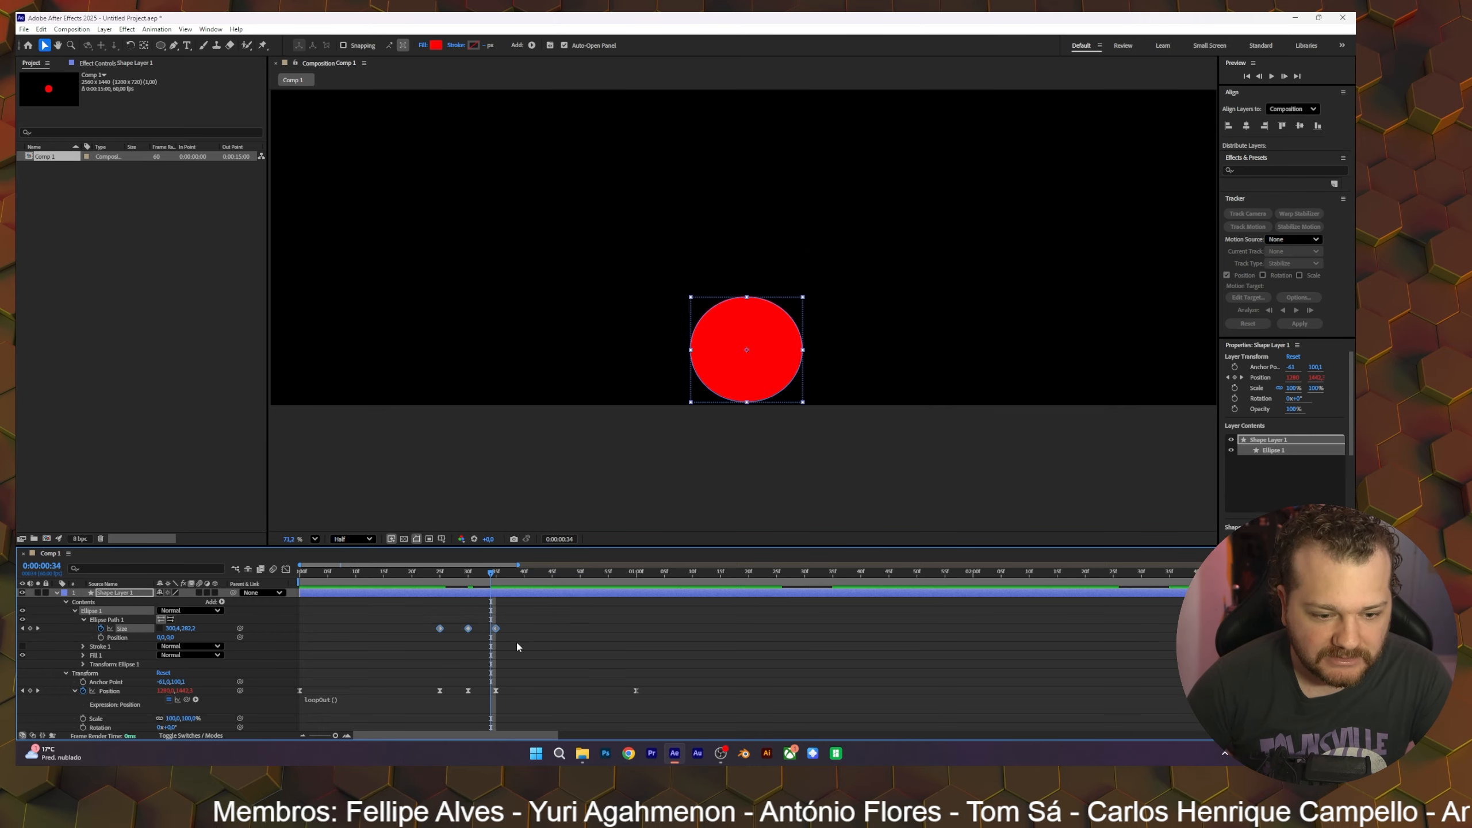
{"action": "scroll", "coordinate": [739, 290], "scroll_direction": "down", "scroll_amount": 1}
{"action": "left_click_drag", "start_coordinate": [568, 389], "coordinate": [548, 483]}
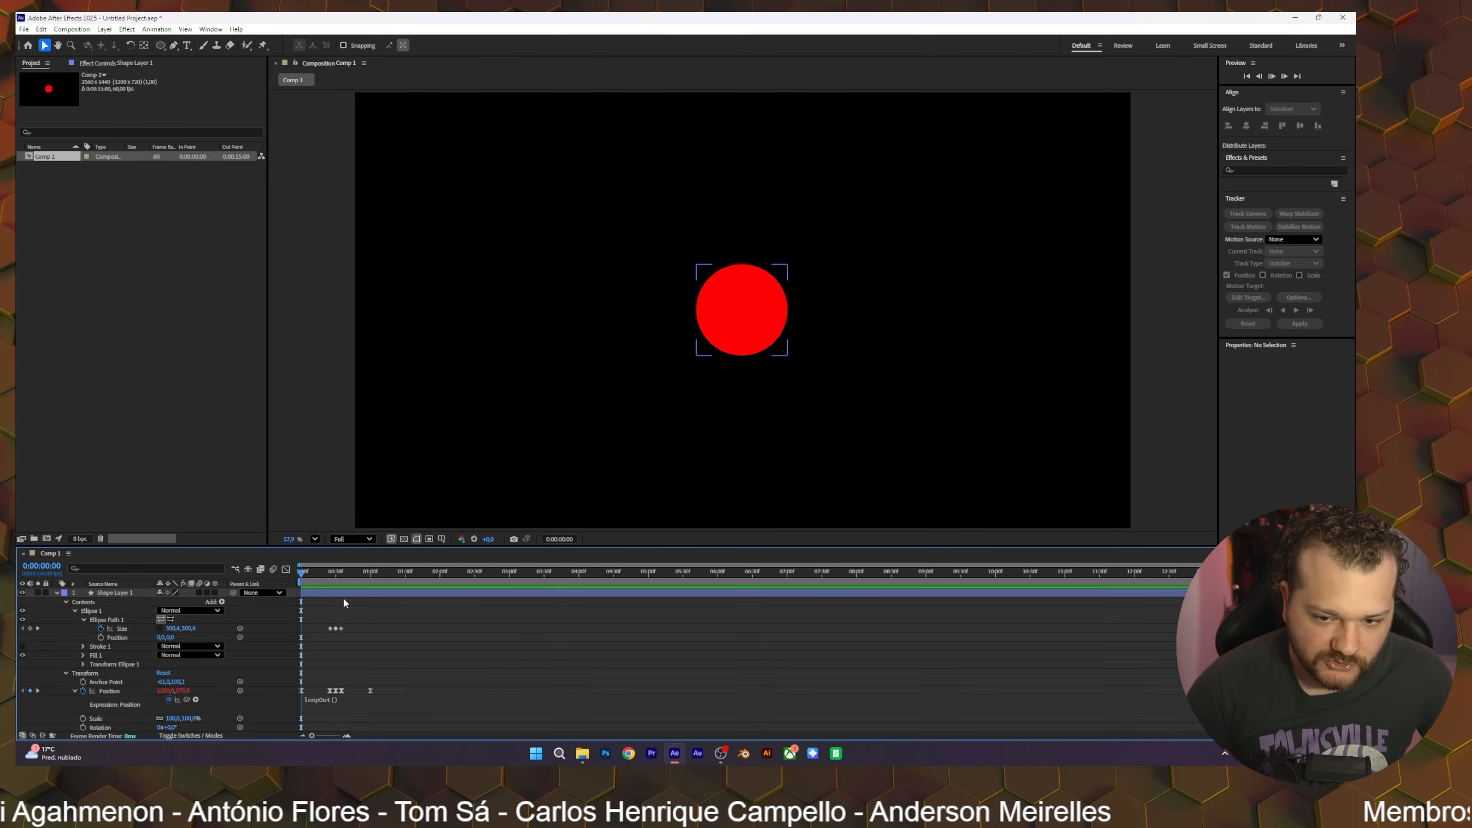
{"action": "key", "text": "space"}
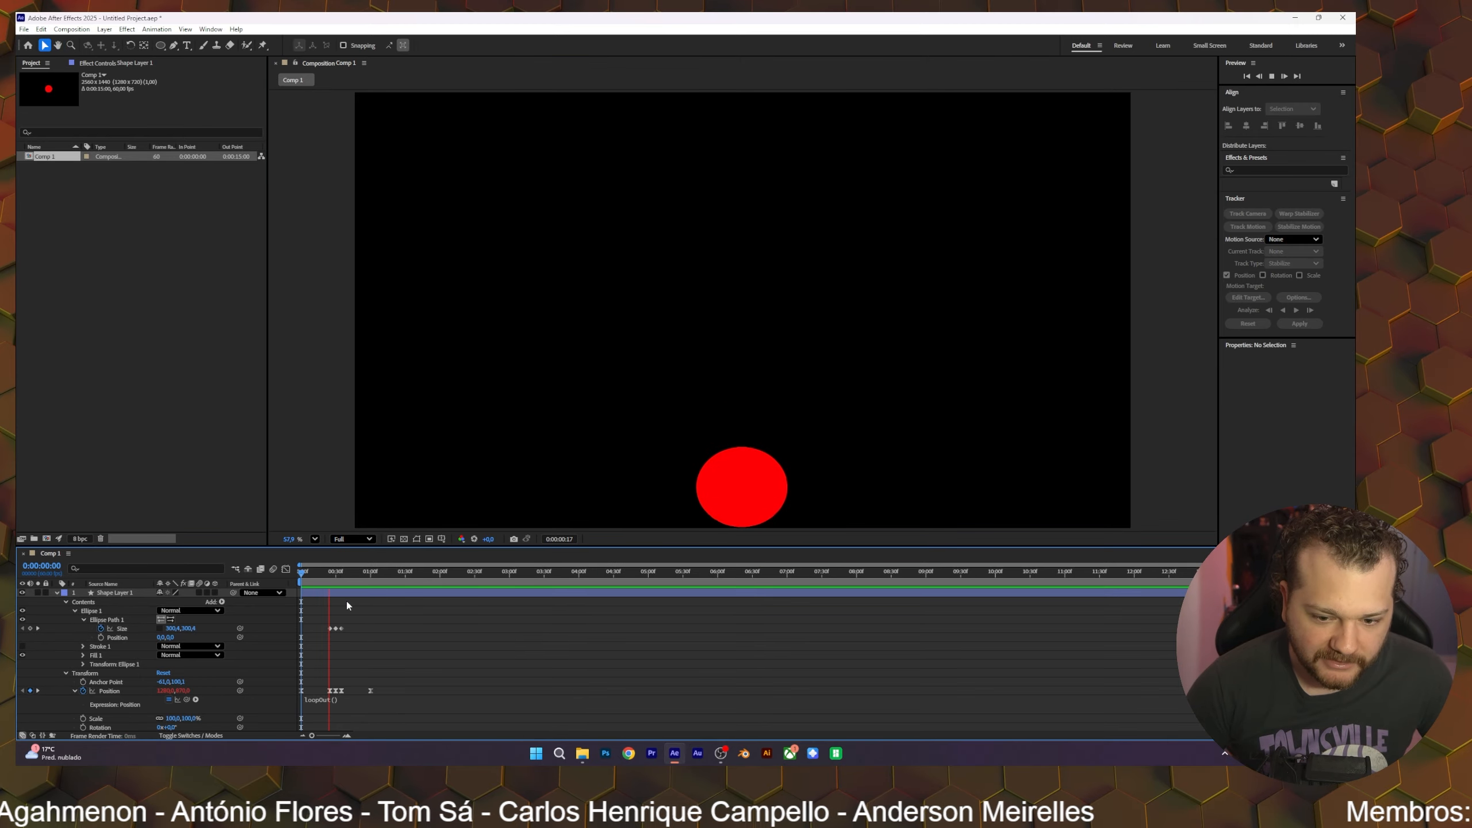
{"action": "key", "text": "space"}
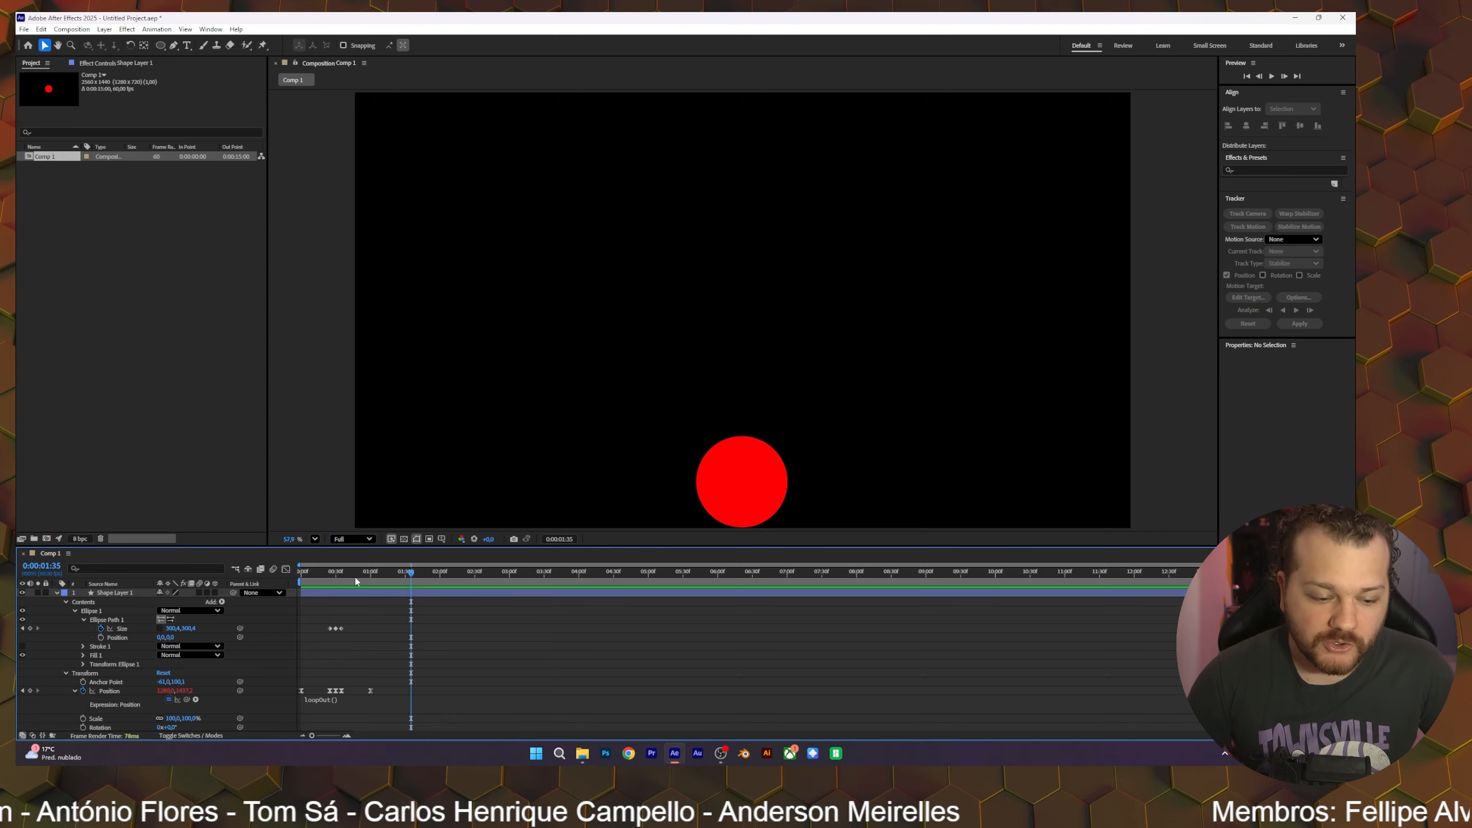
Step: Apply Easy Ease to the three ellipse Size keyframes and preview the eased squash from the start
{"action": "scroll", "coordinate": [336, 694], "scroll_direction": "up", "scroll_amount": 5}
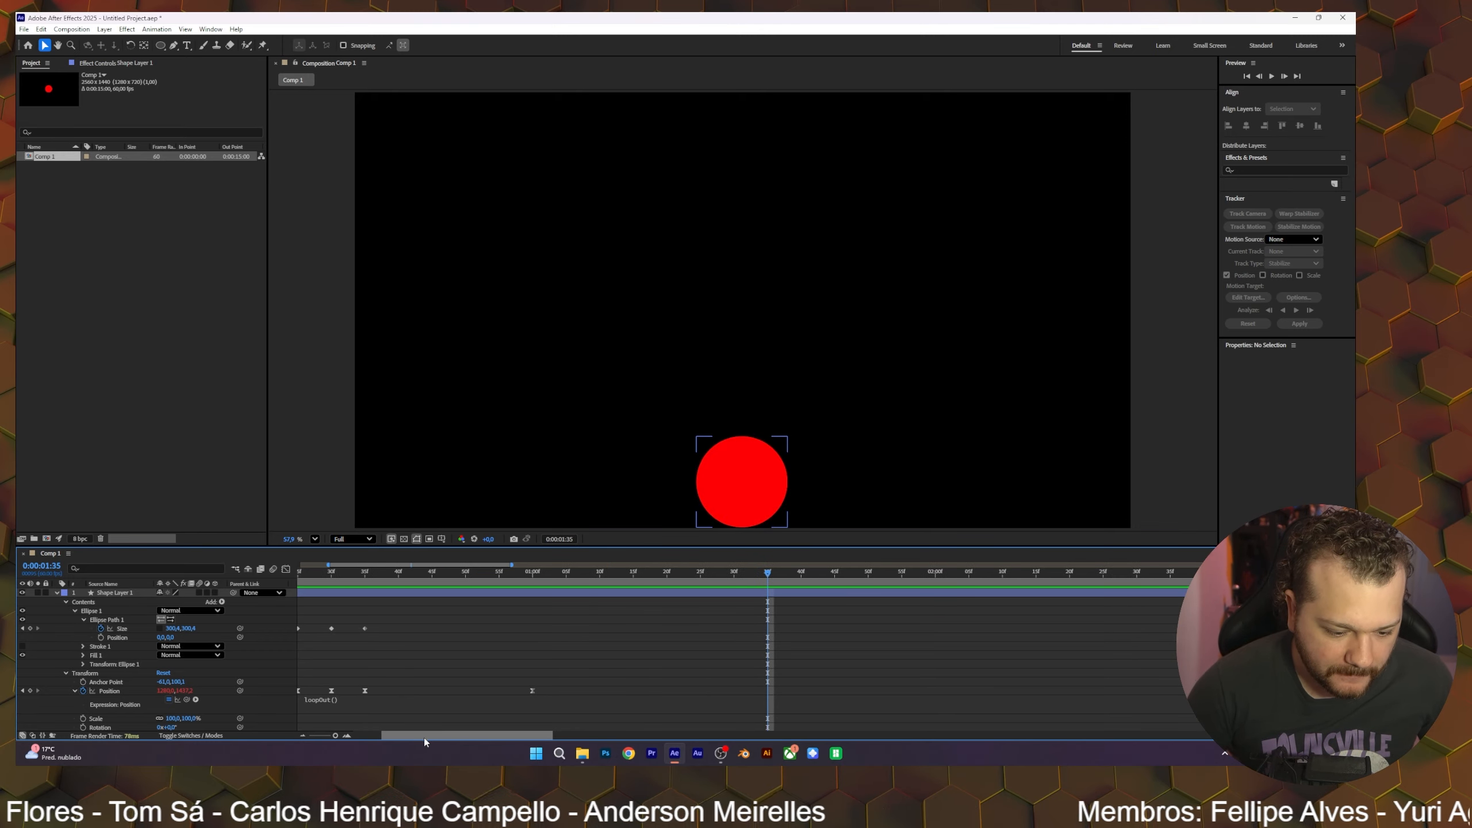
{"action": "left_click_drag", "start_coordinate": [423, 739], "coordinate": [378, 738]}
{"action": "left_click_drag", "start_coordinate": [455, 671], "coordinate": [552, 707]}
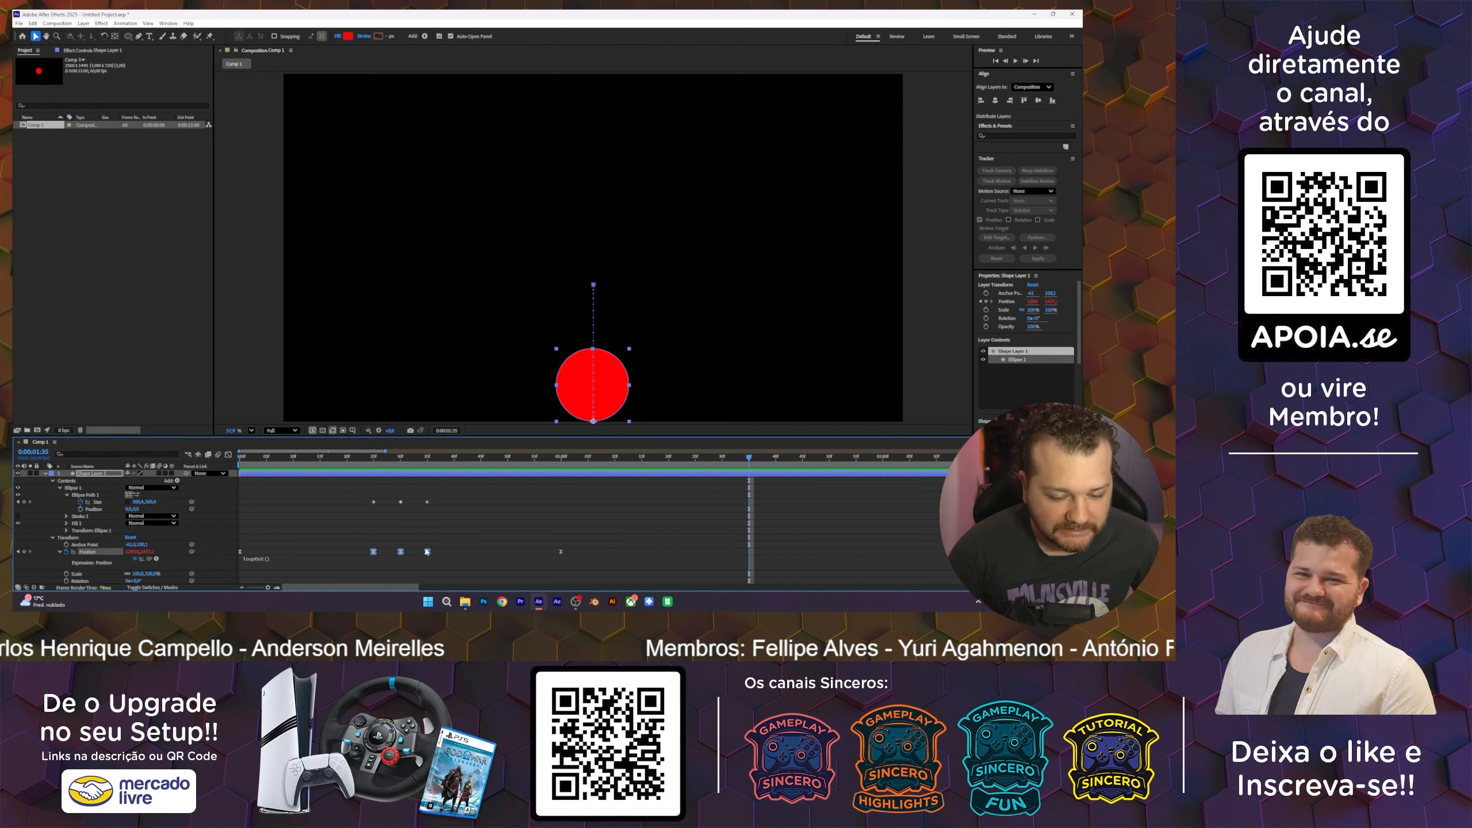
{"action": "left_click_drag", "start_coordinate": [359, 493], "coordinate": [437, 513]}
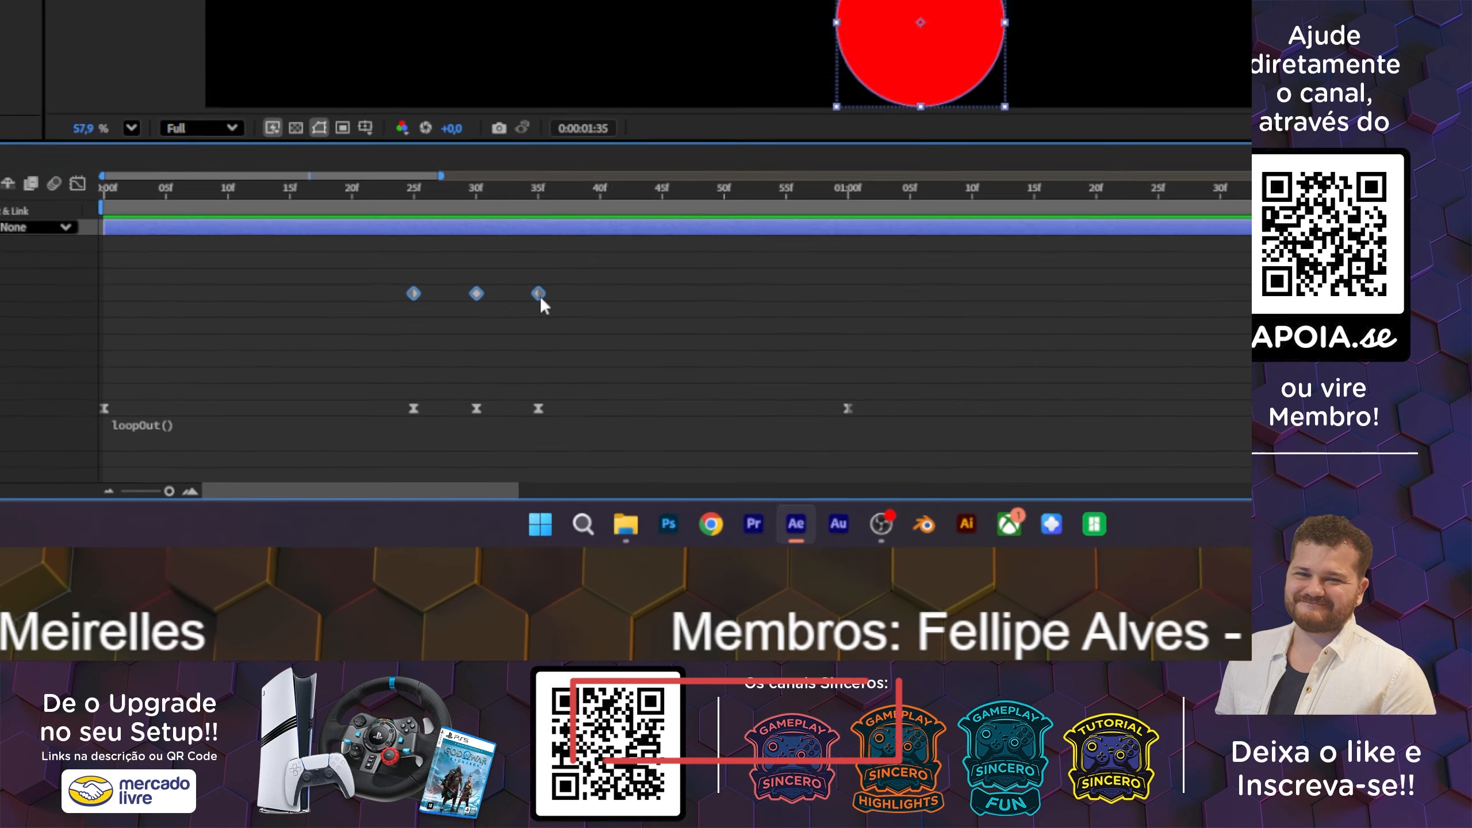
{"action": "left_click_drag", "start_coordinate": [359, 486], "coordinate": [435, 510]}
{"action": "left_click_drag", "start_coordinate": [598, 288], "coordinate": [599, 288]}
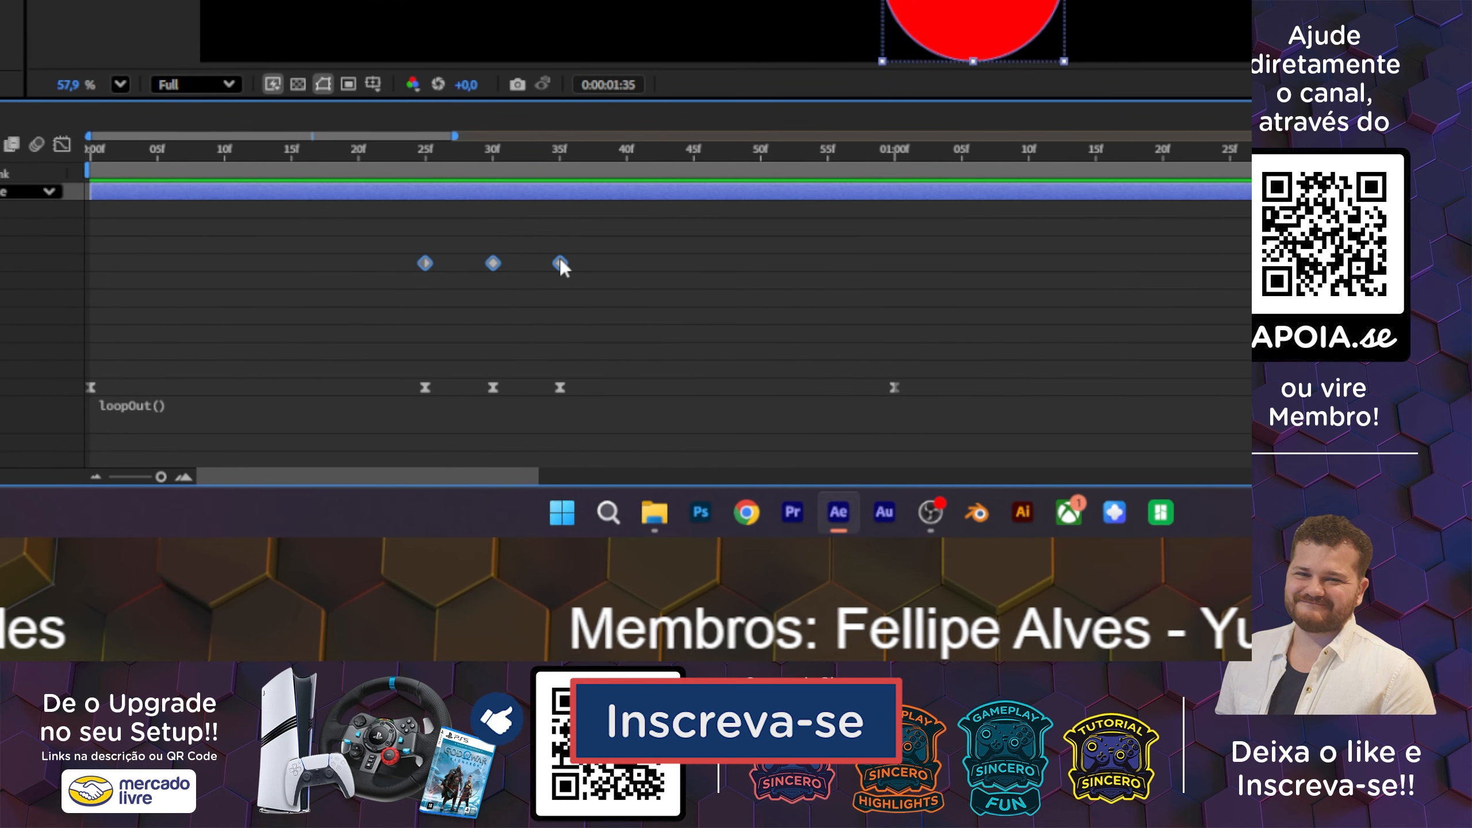
{"action": "right_click", "coordinate": [580, 260]}
{"action": "mouse_move", "coordinate": [650, 247]}
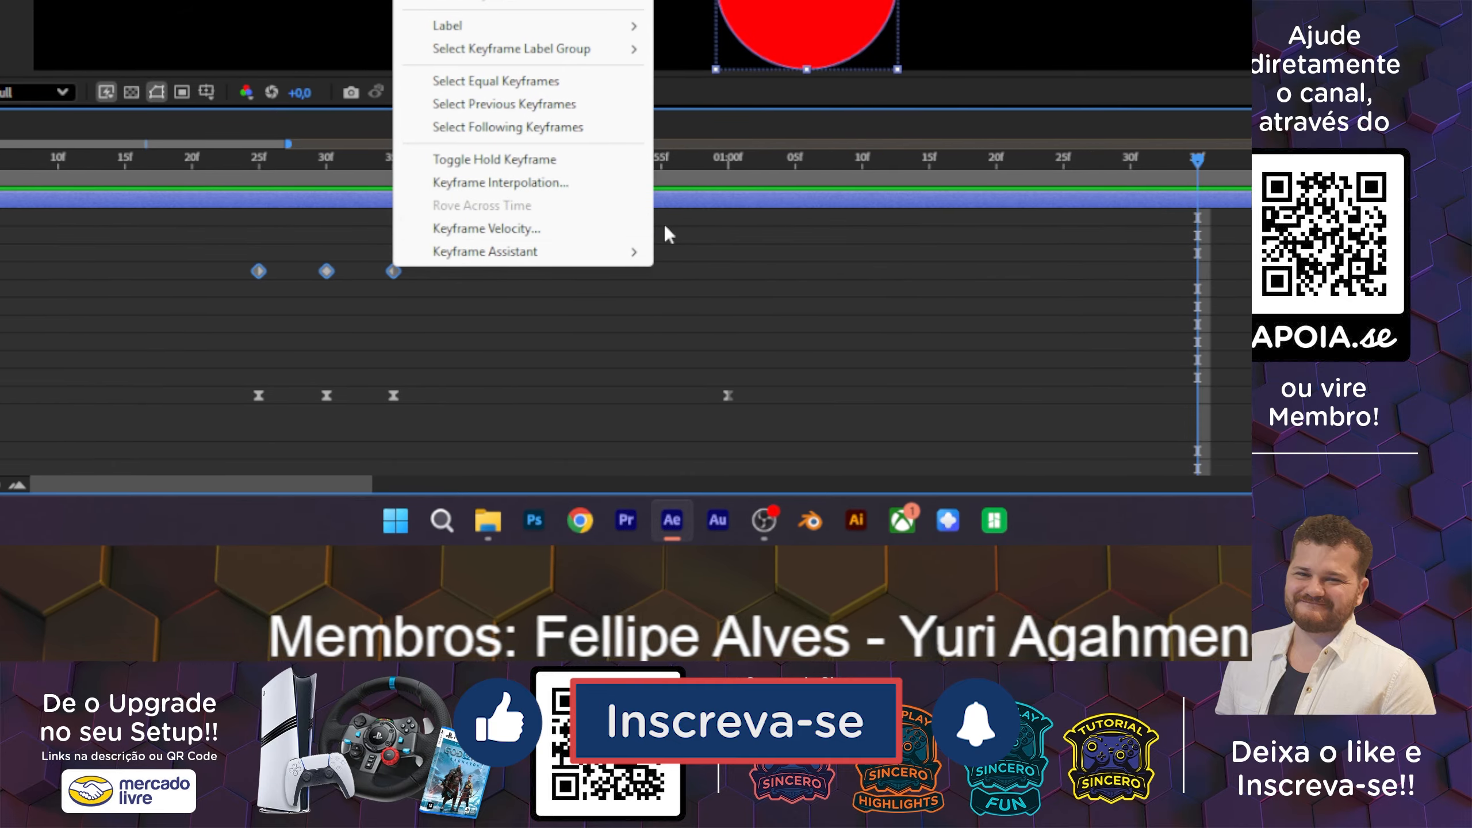
{"action": "left_click", "coordinate": [530, 231]}
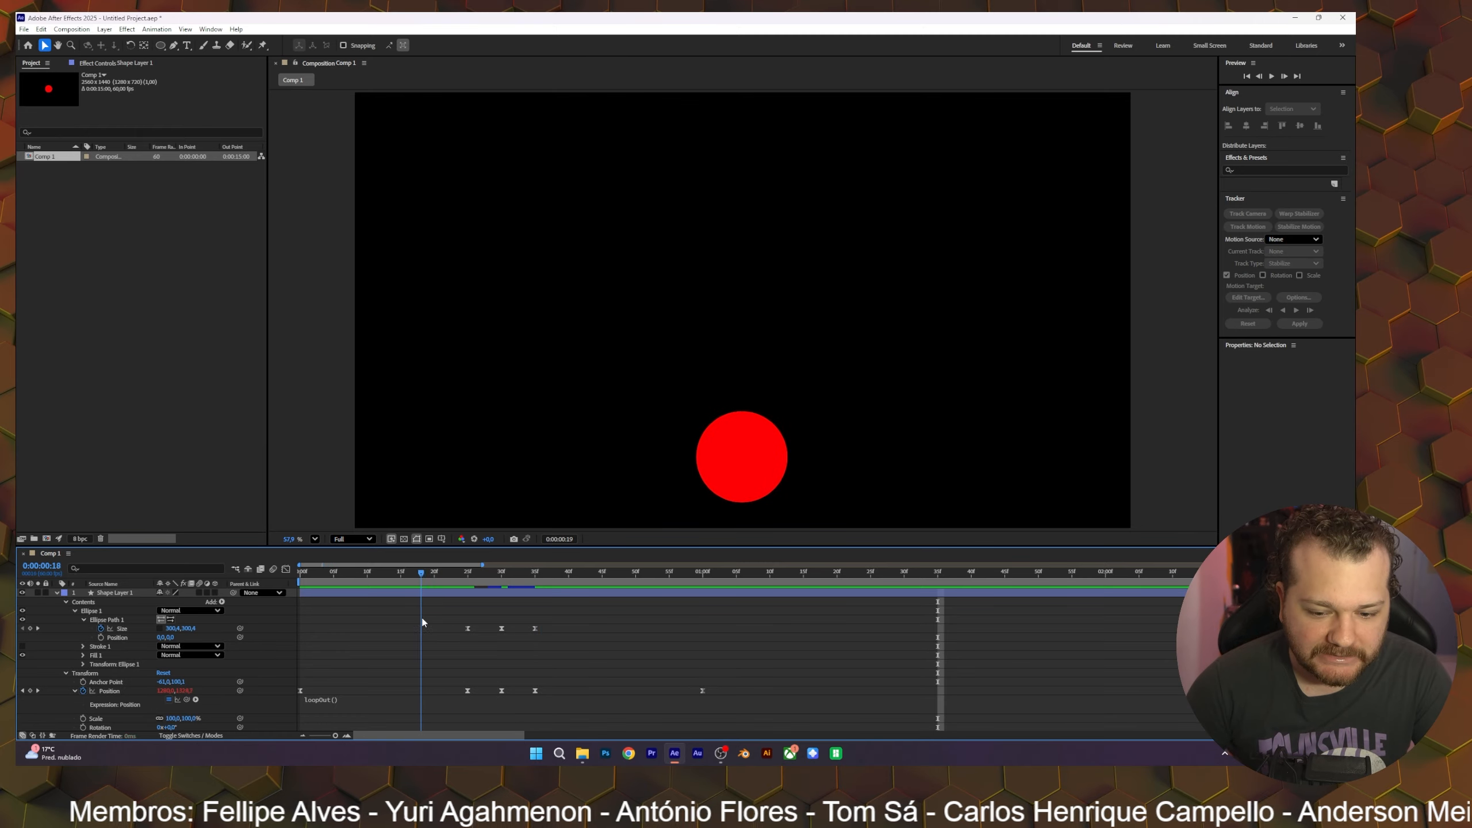
{"action": "key", "text": "space"}
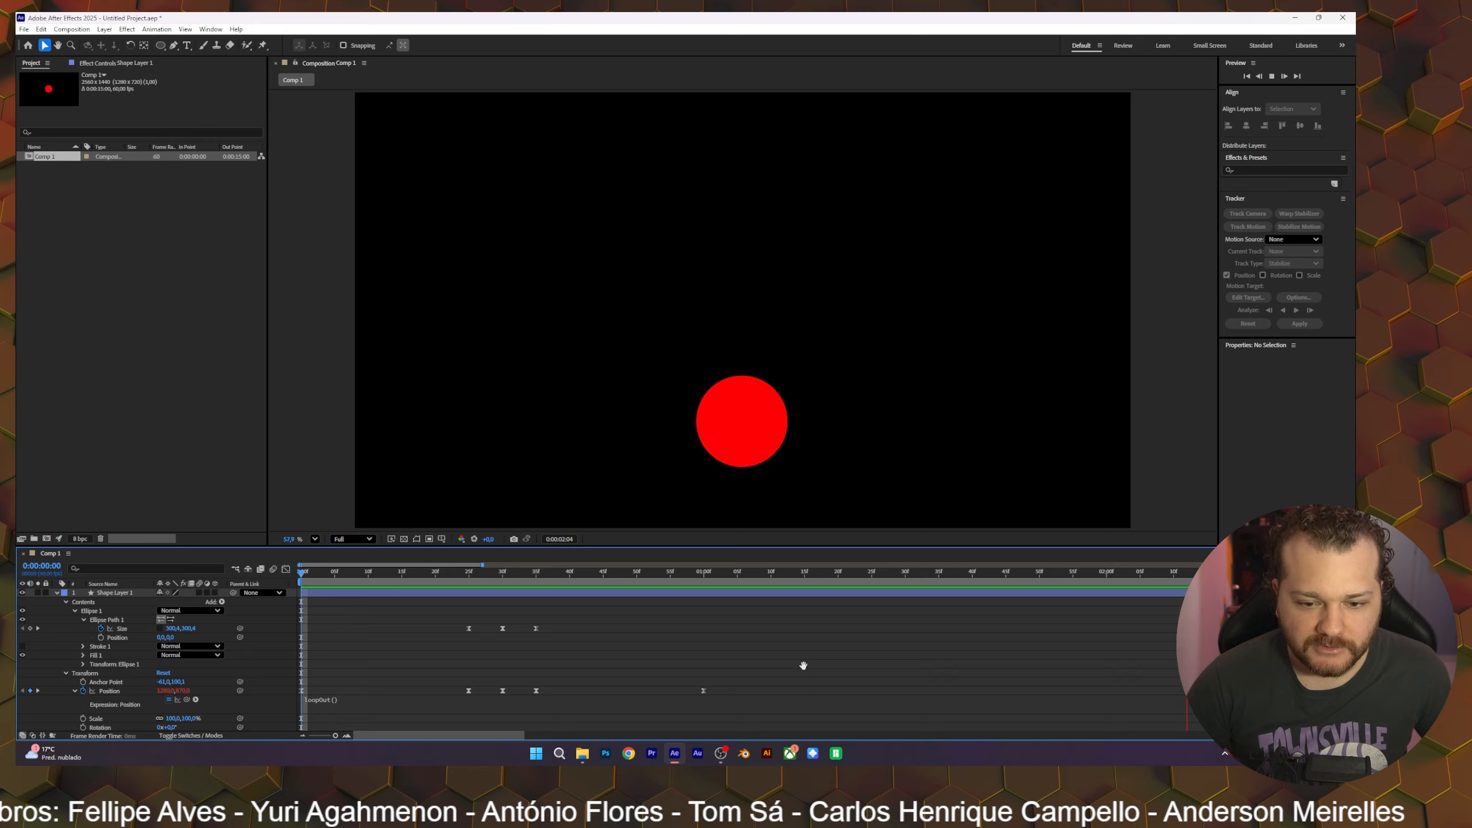
{"action": "key", "text": "space"}
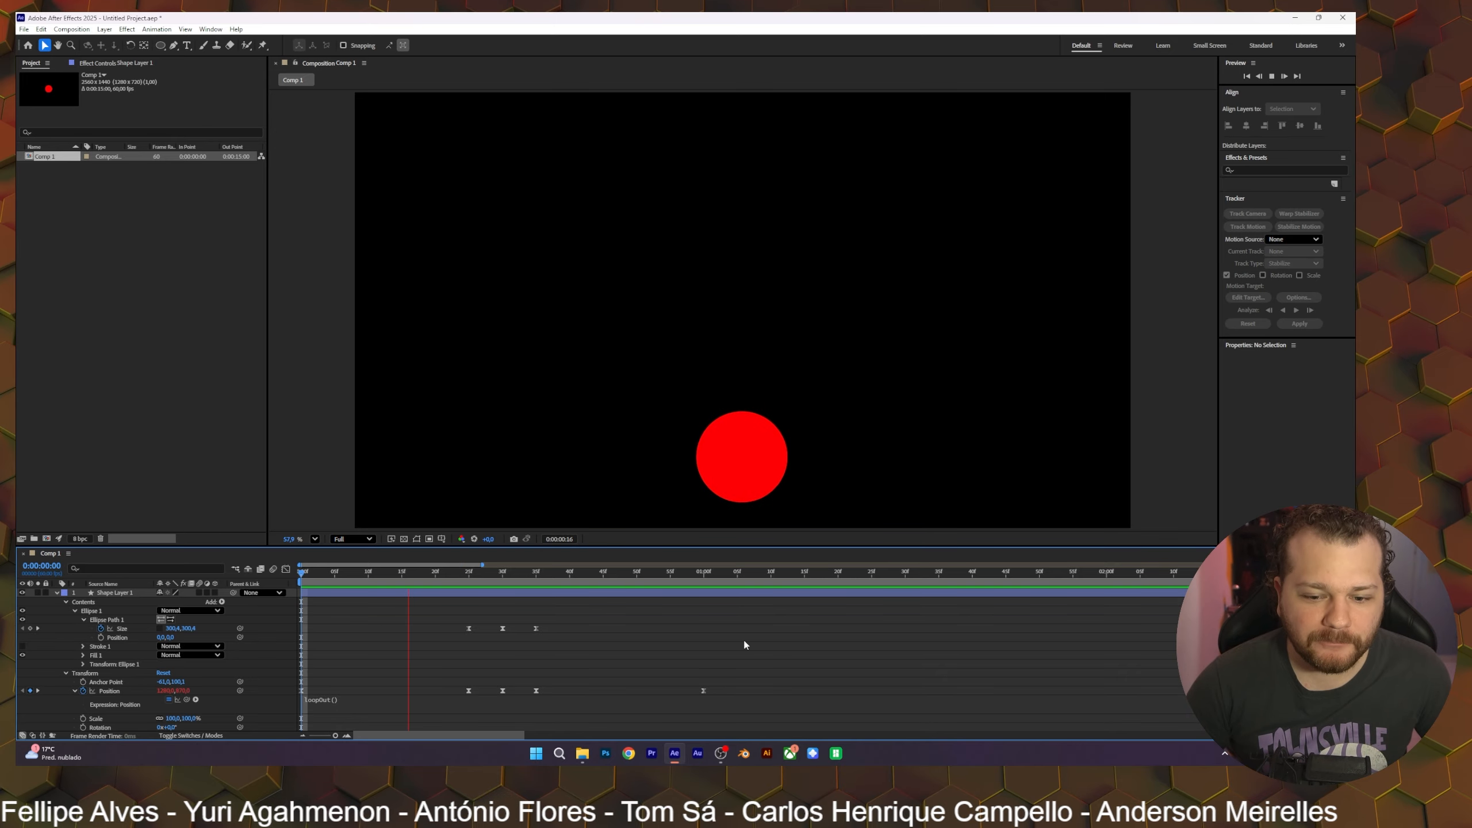
{"action": "key", "text": "space"}
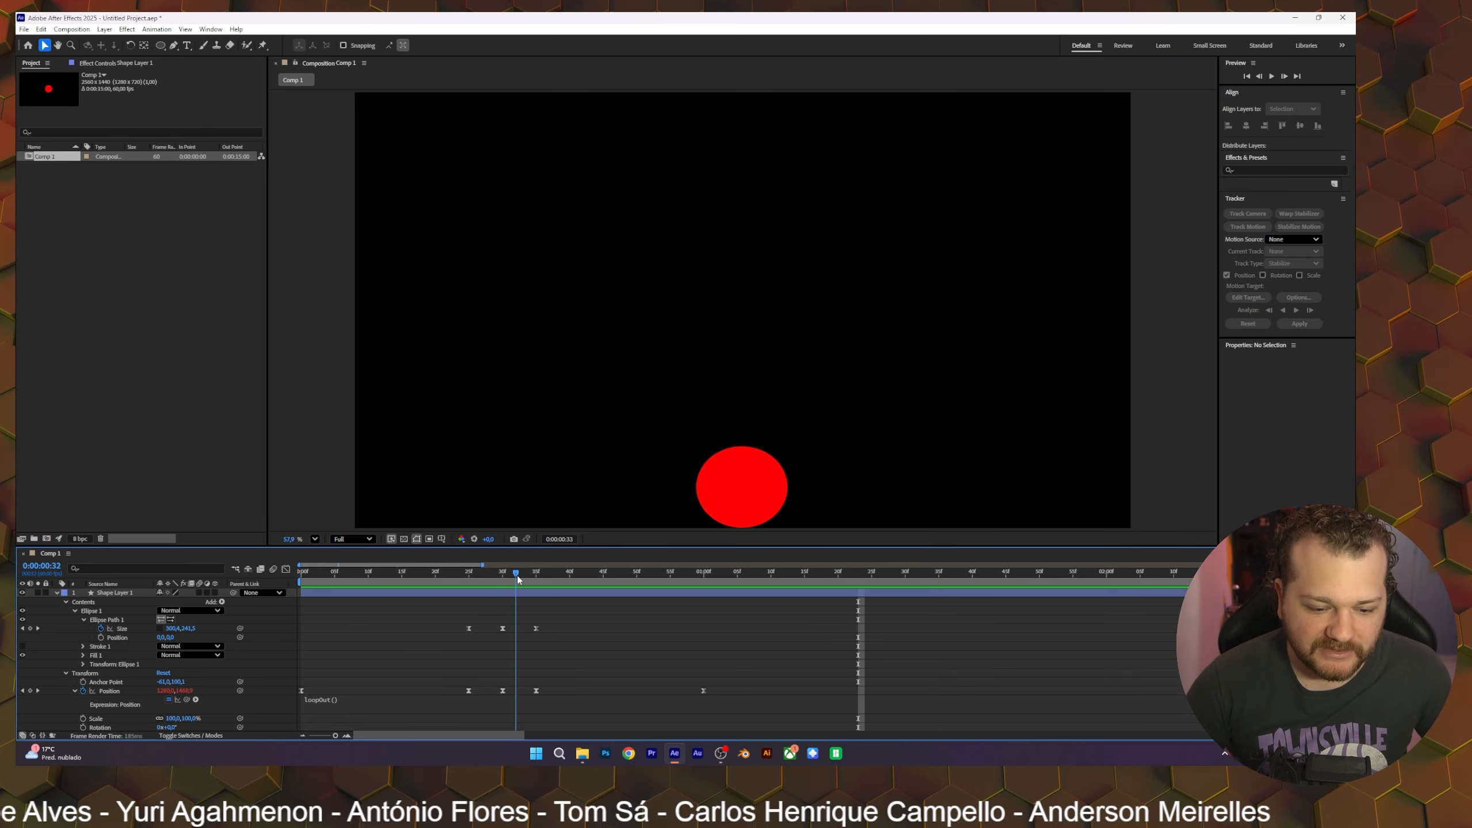
Step: At 0:00:00:30, set the ellipse Size height to 140,4 and lower the Position until the shape rests on the bottom edge
{"action": "left_click_drag", "start_coordinate": [518, 575], "coordinate": [503, 579]}
{"action": "left_click", "coordinate": [744, 487]}
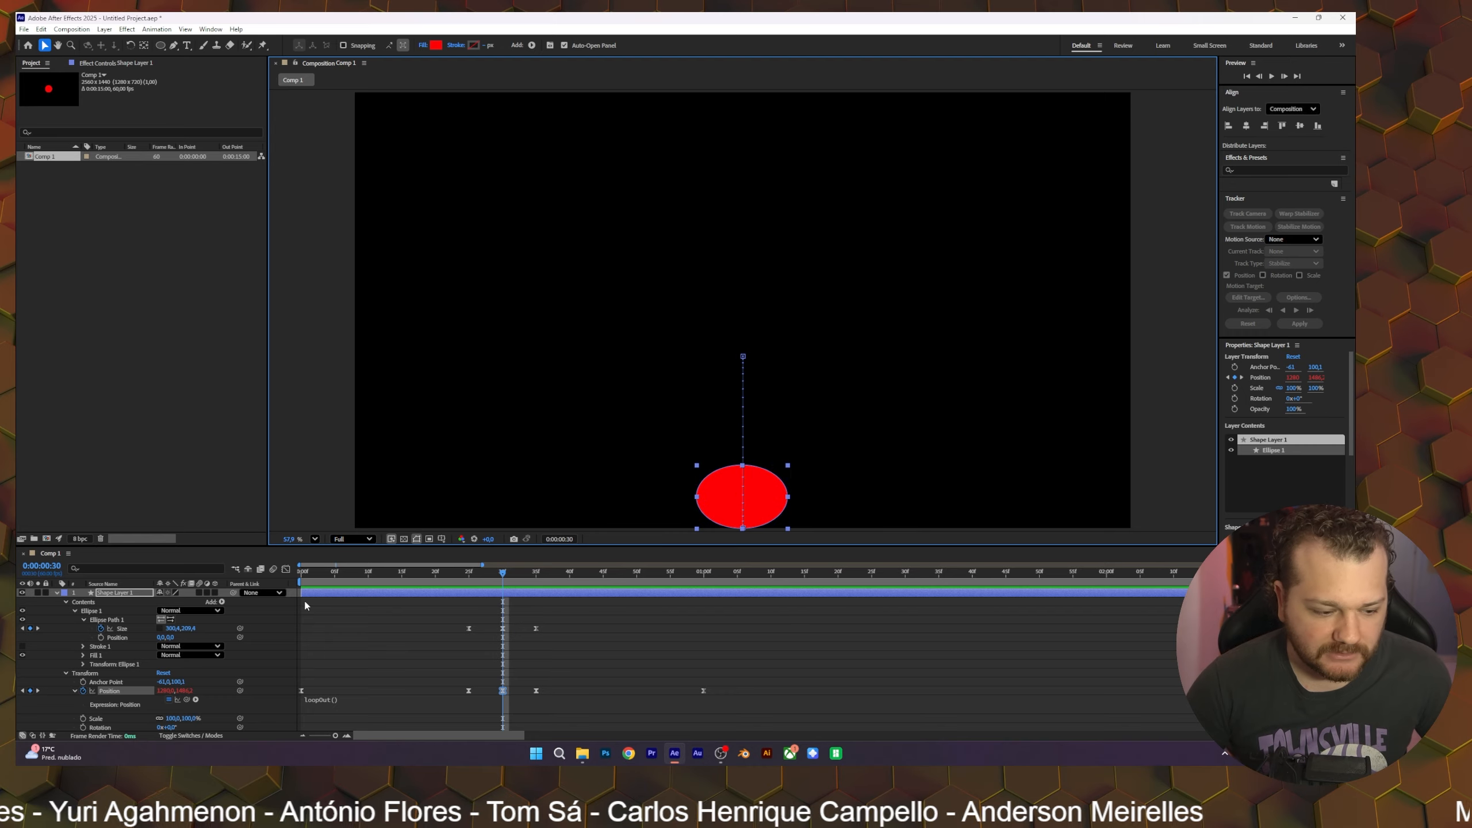
{"action": "left_click_drag", "start_coordinate": [193, 631], "coordinate": [165, 629]}
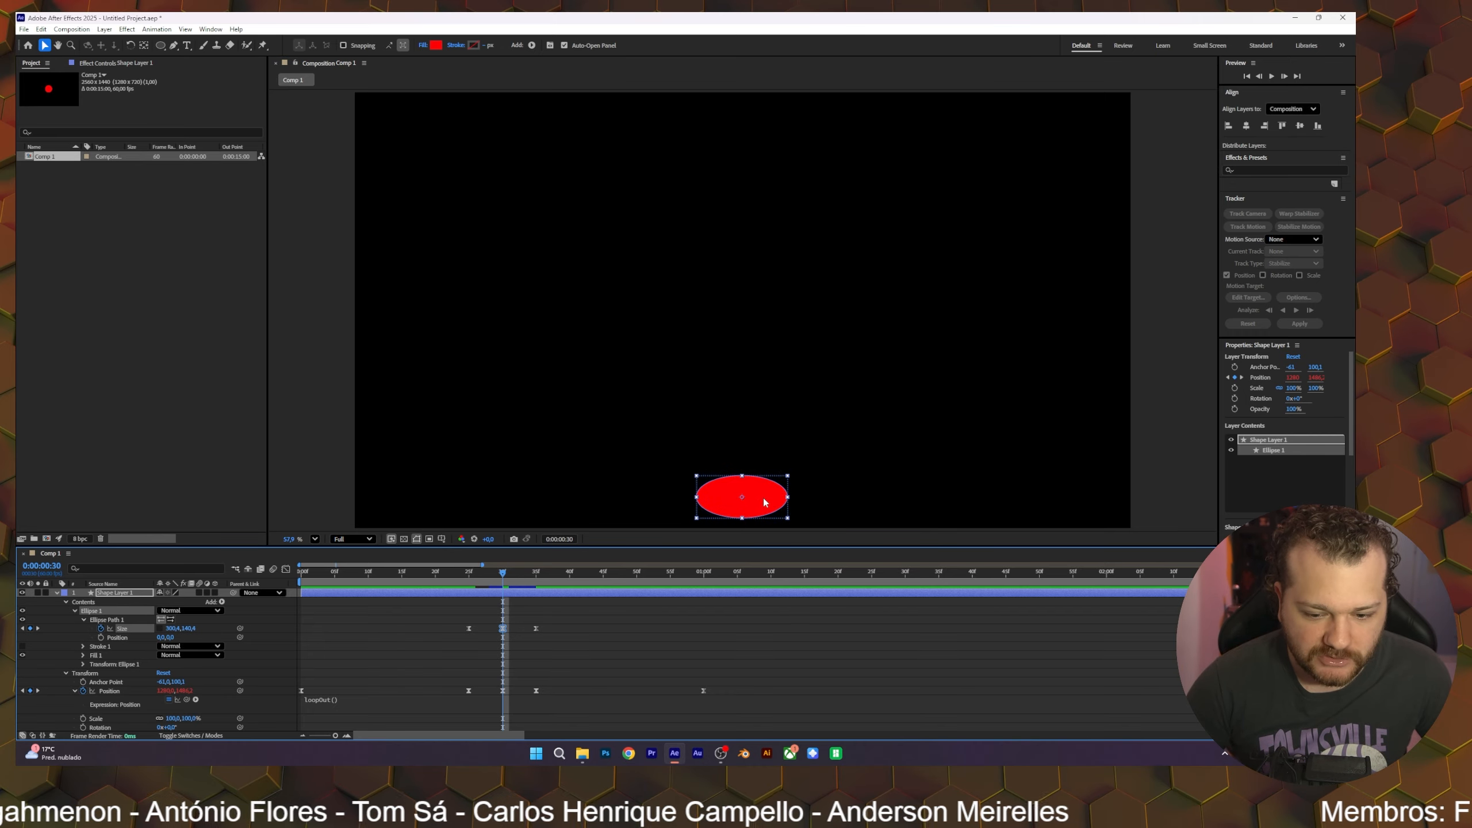
{"action": "left_click_drag", "start_coordinate": [184, 691], "coordinate": [202, 695]}
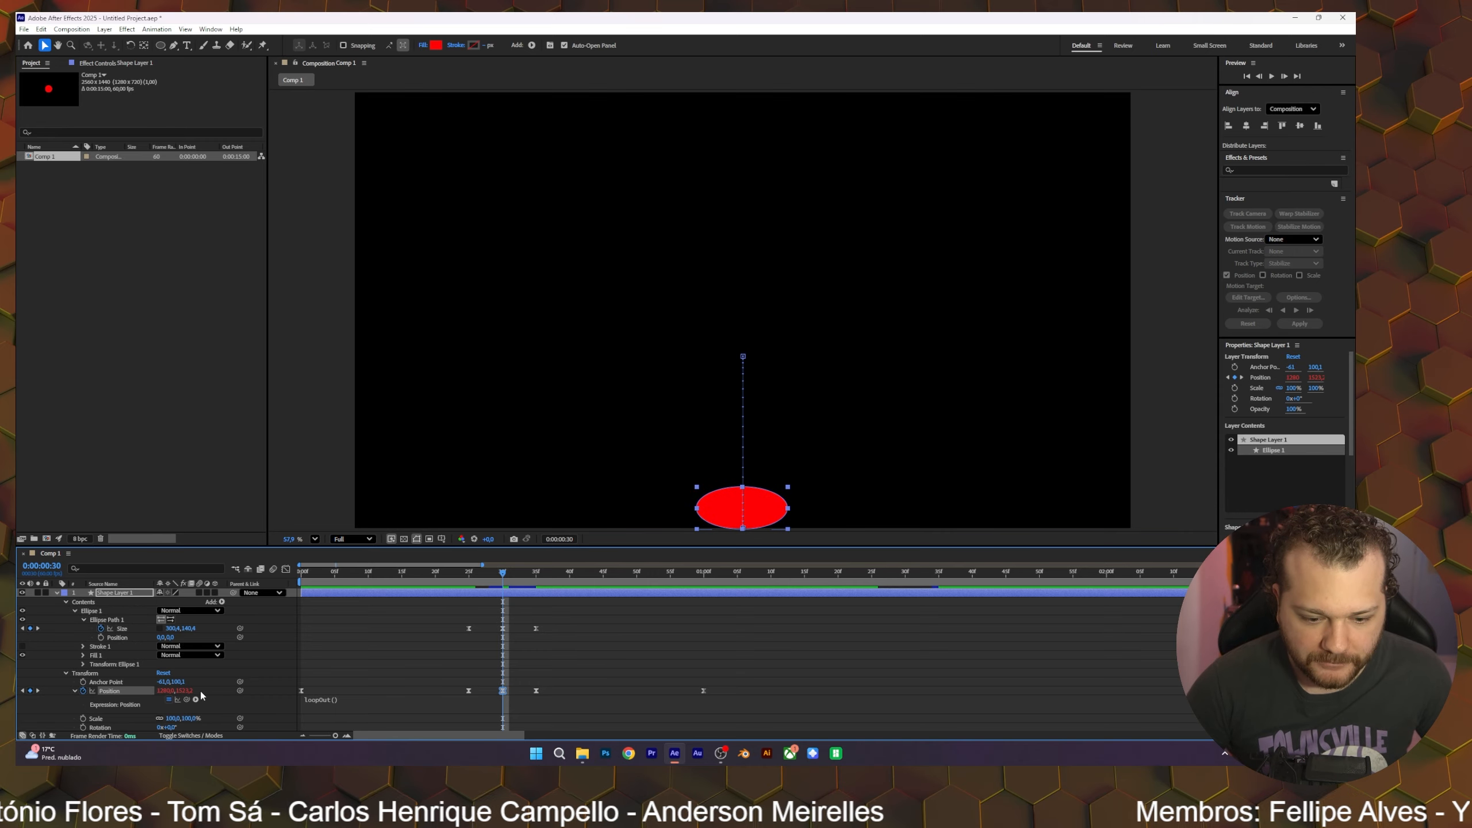
Step: Play back the bounce with the stronger squash and return to the beginning of the animation
{"action": "left_click", "coordinate": [603, 671]}
{"action": "key", "text": "space"}
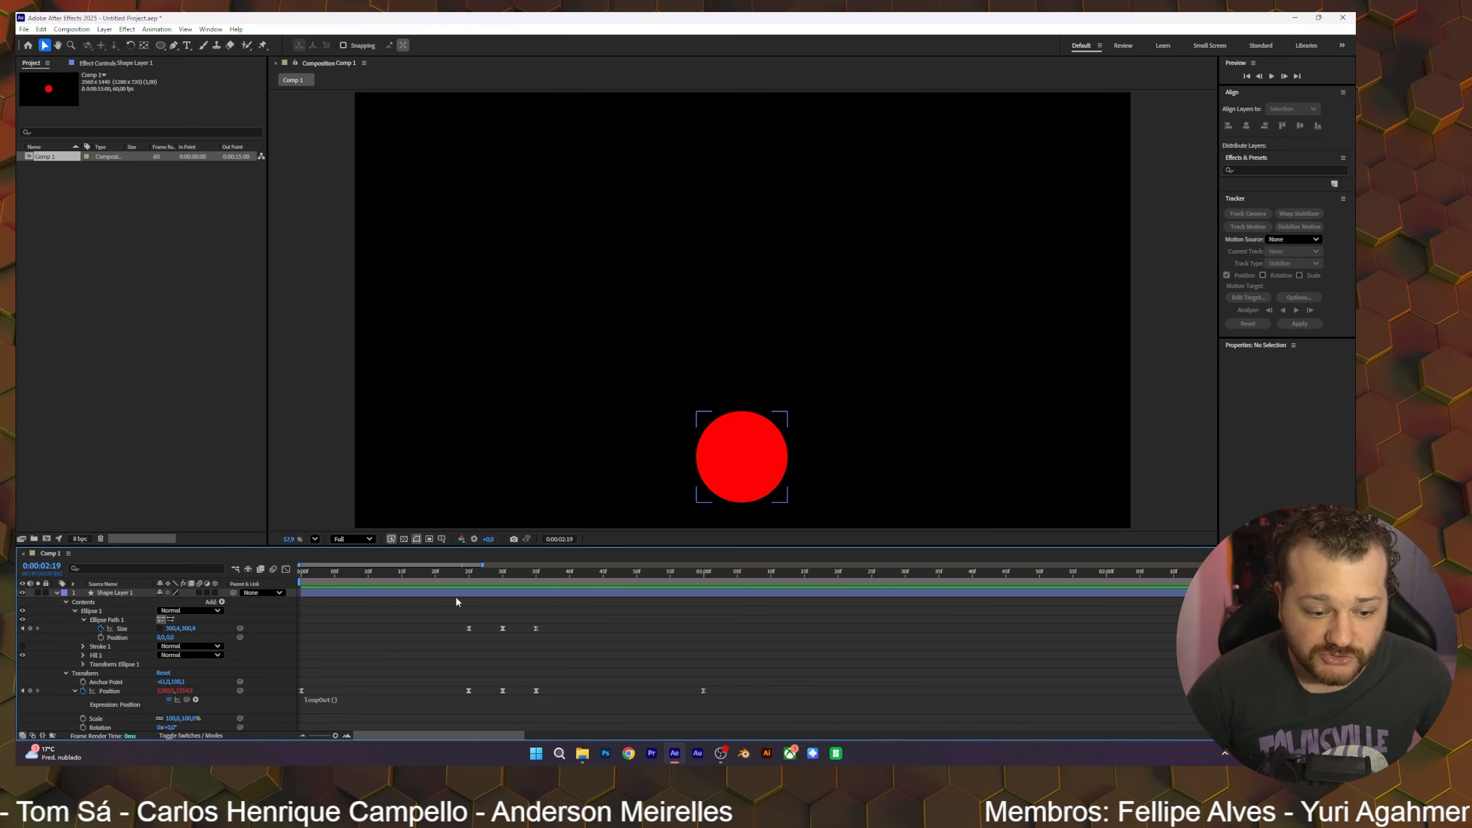
{"action": "left_click_drag", "start_coordinate": [324, 573], "coordinate": [315, 573]}
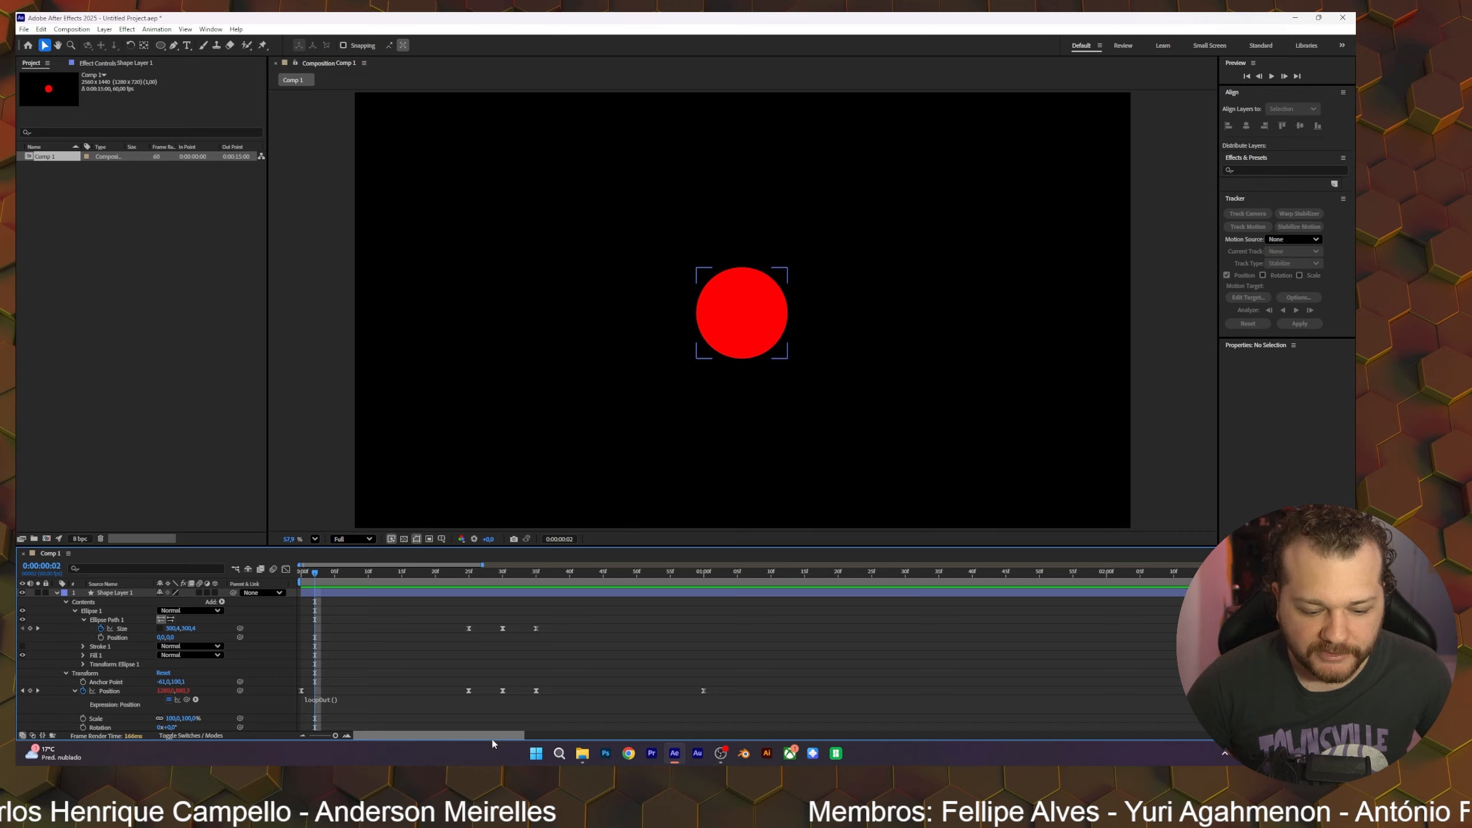
{"action": "left_click_drag", "start_coordinate": [335, 736], "coordinate": [324, 736]}
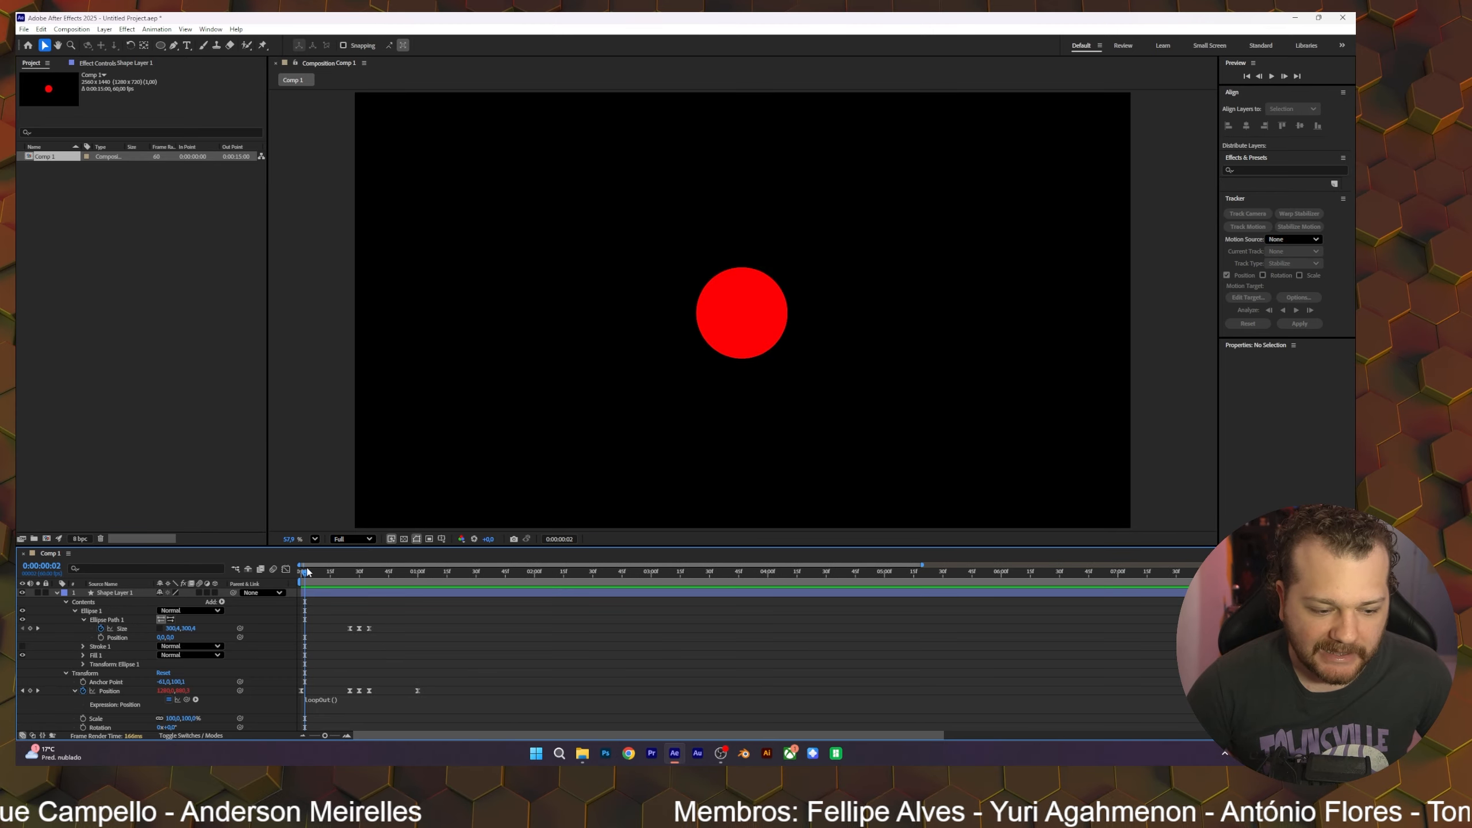
Step: Copy the unsquashed ellipse Size keyframes to 0:00:00:00 and 0:00:01:00, matching the first and last Position keyframes
{"action": "left_click_drag", "start_coordinate": [364, 574], "coordinate": [301, 618]}
{"action": "left_click", "coordinate": [350, 628]}
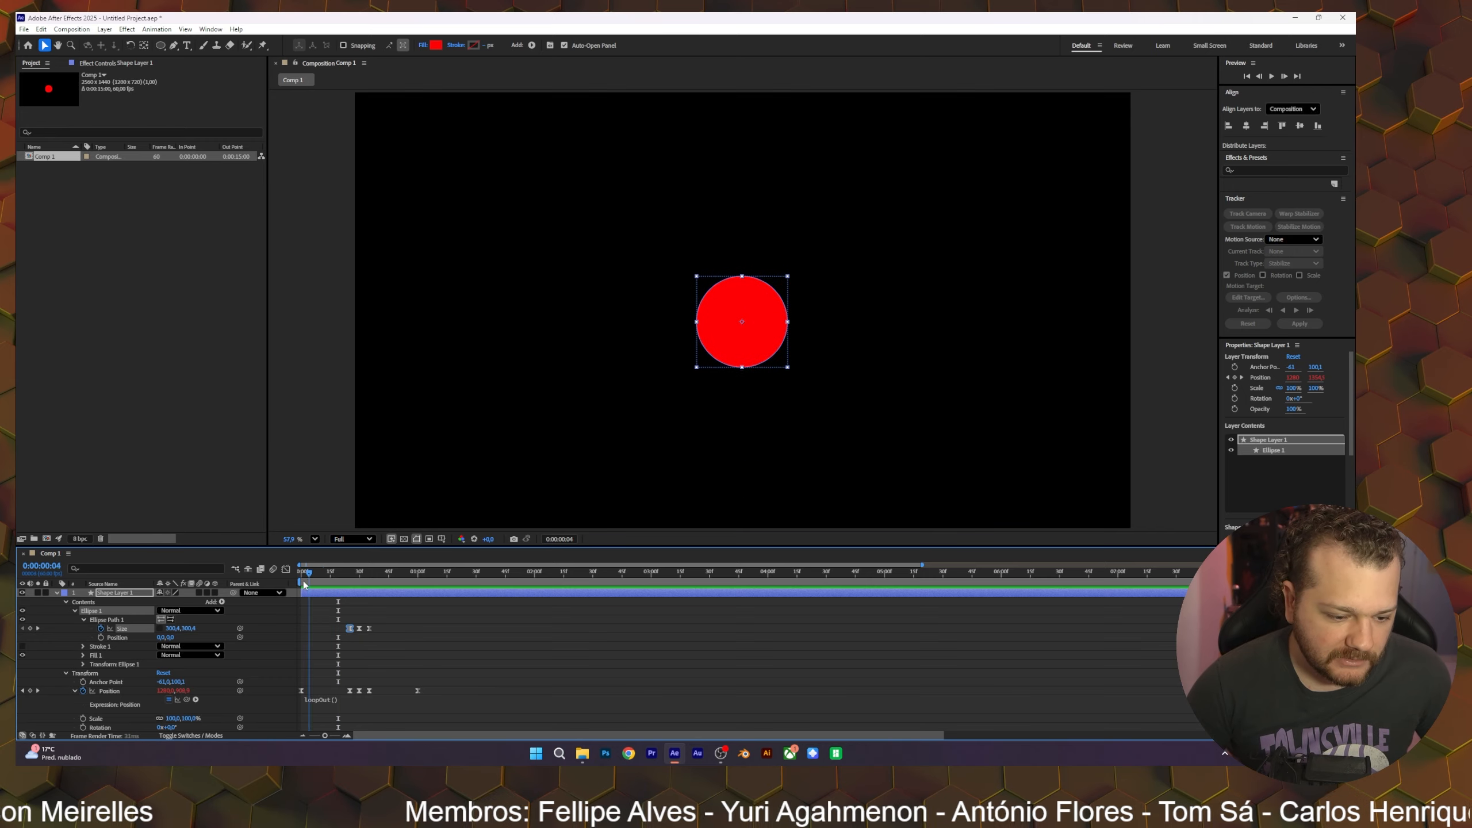
{"action": "left_click", "coordinate": [310, 641]}
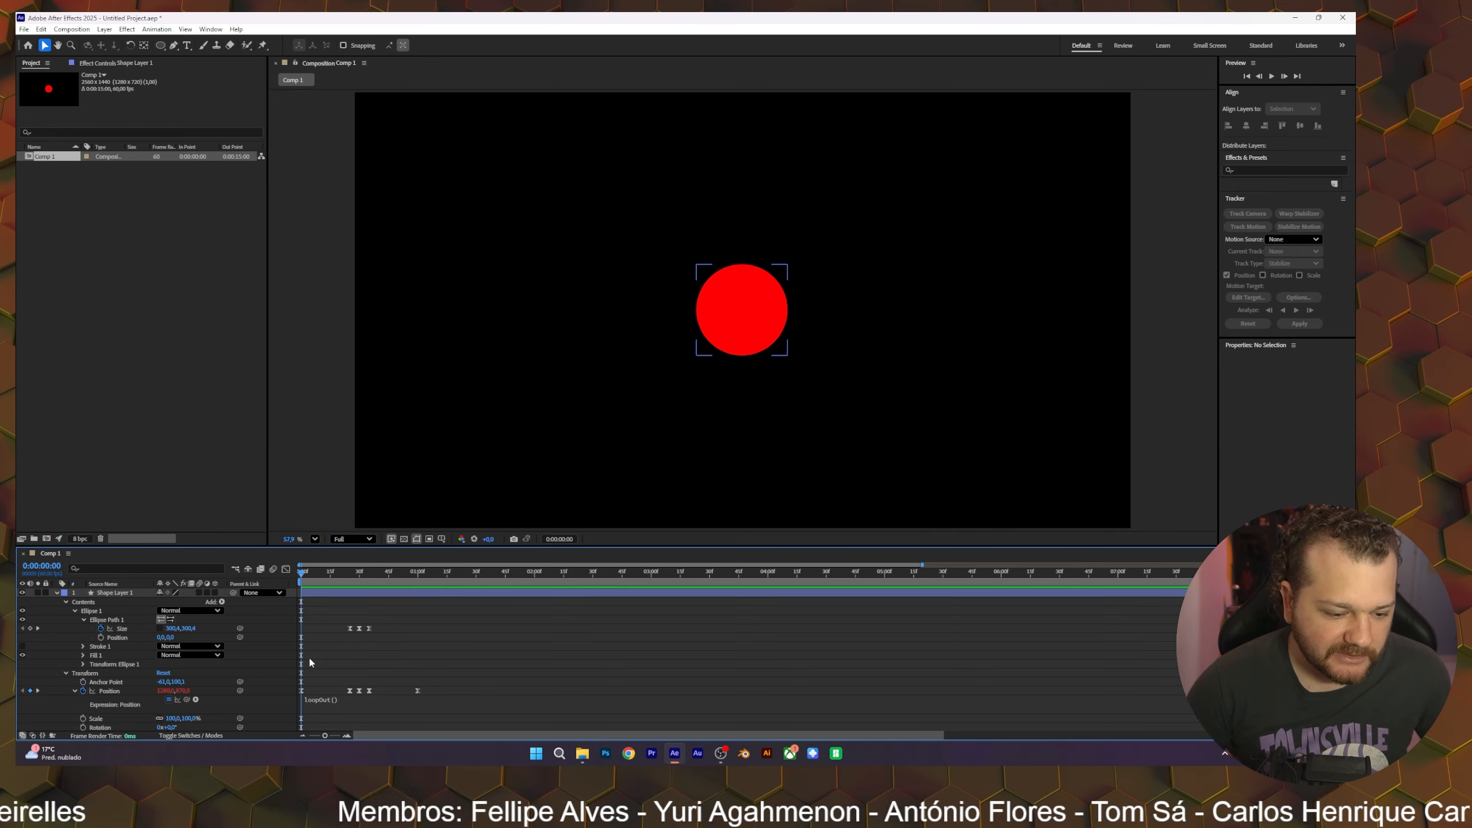
{"action": "left_click", "coordinate": [360, 628]}
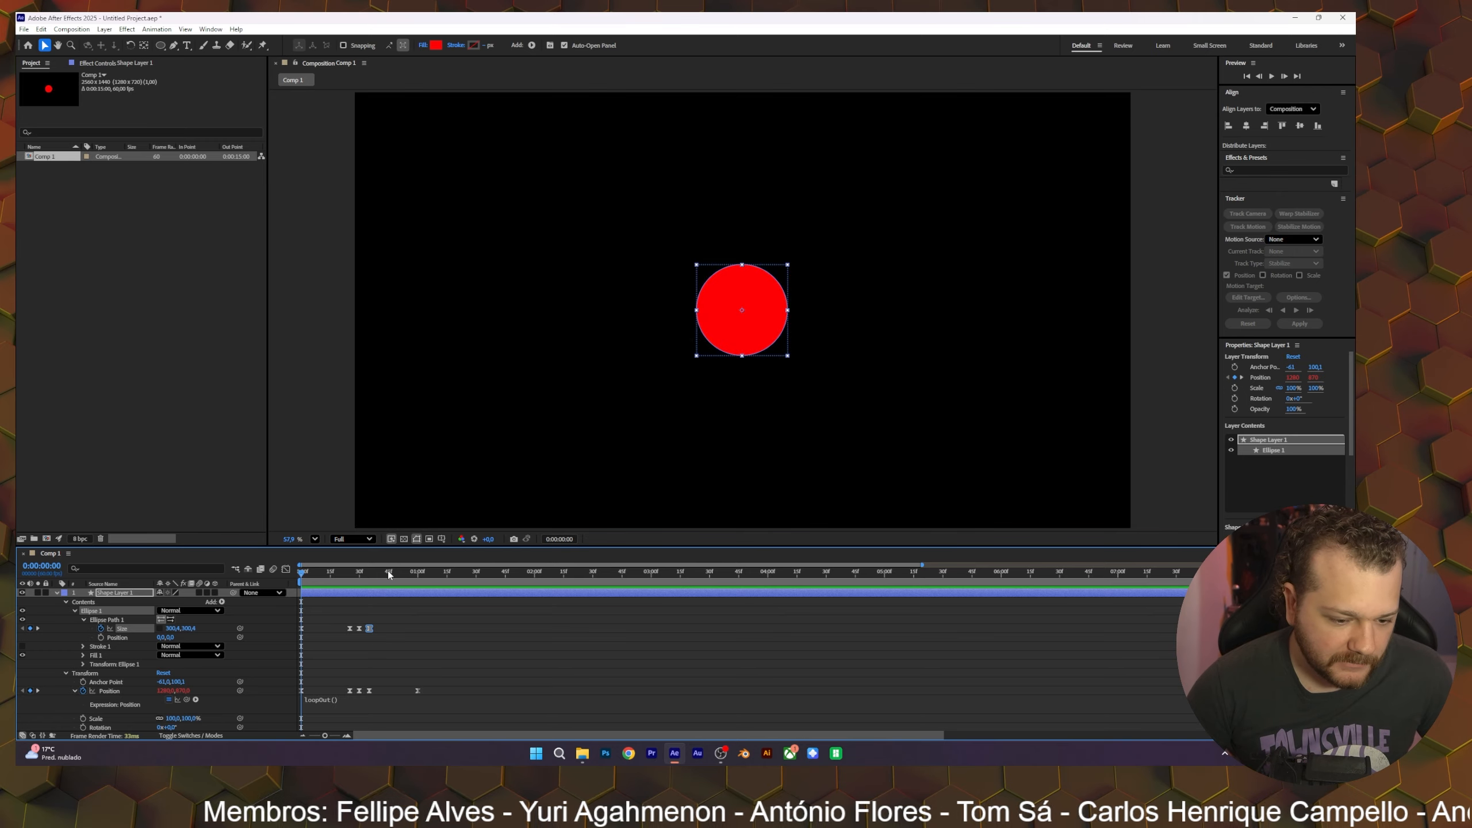
{"action": "left_click_drag", "start_coordinate": [388, 570], "coordinate": [416, 577]}
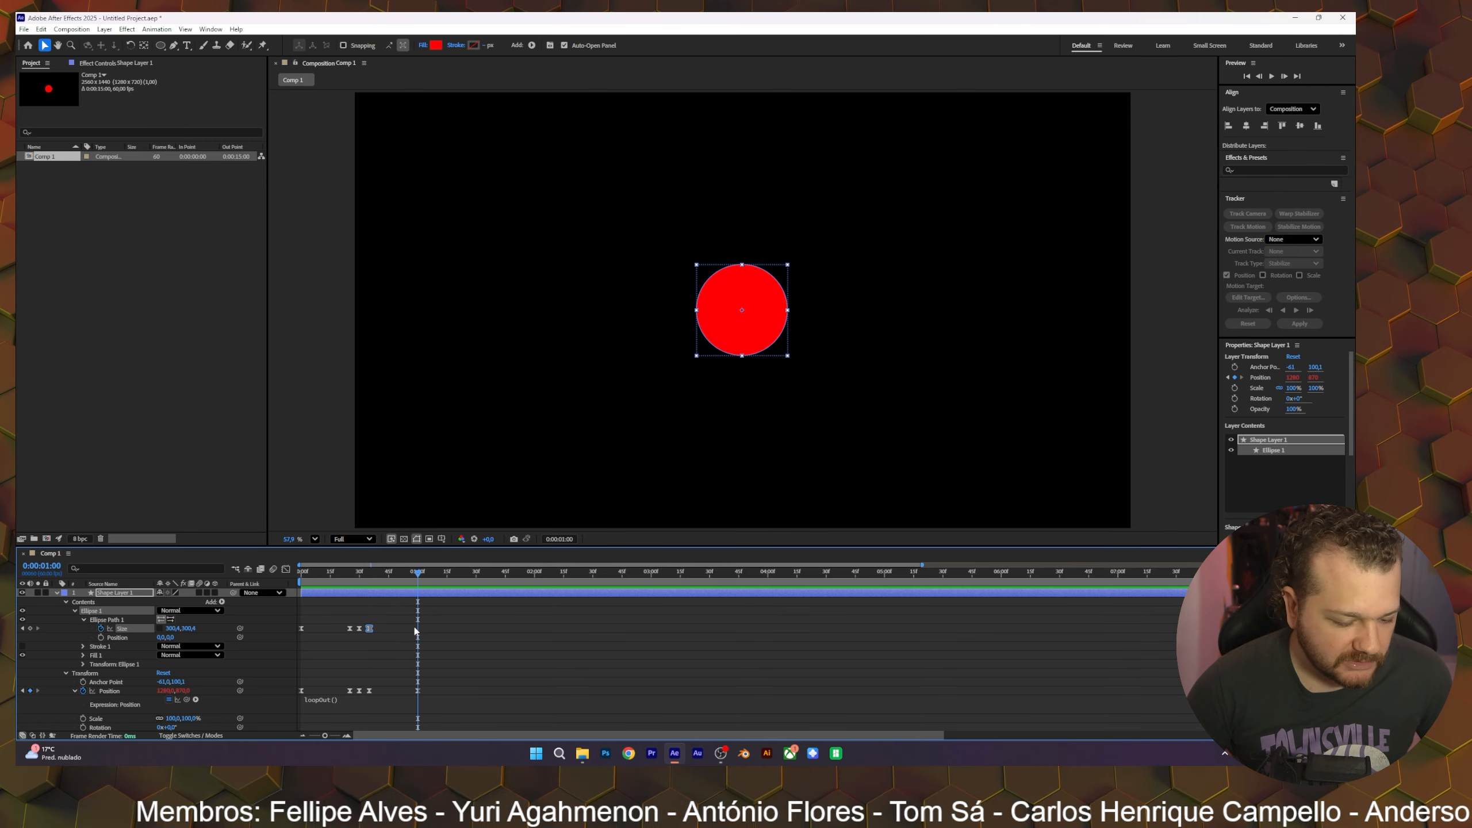
{"action": "left_click", "coordinate": [370, 628]}
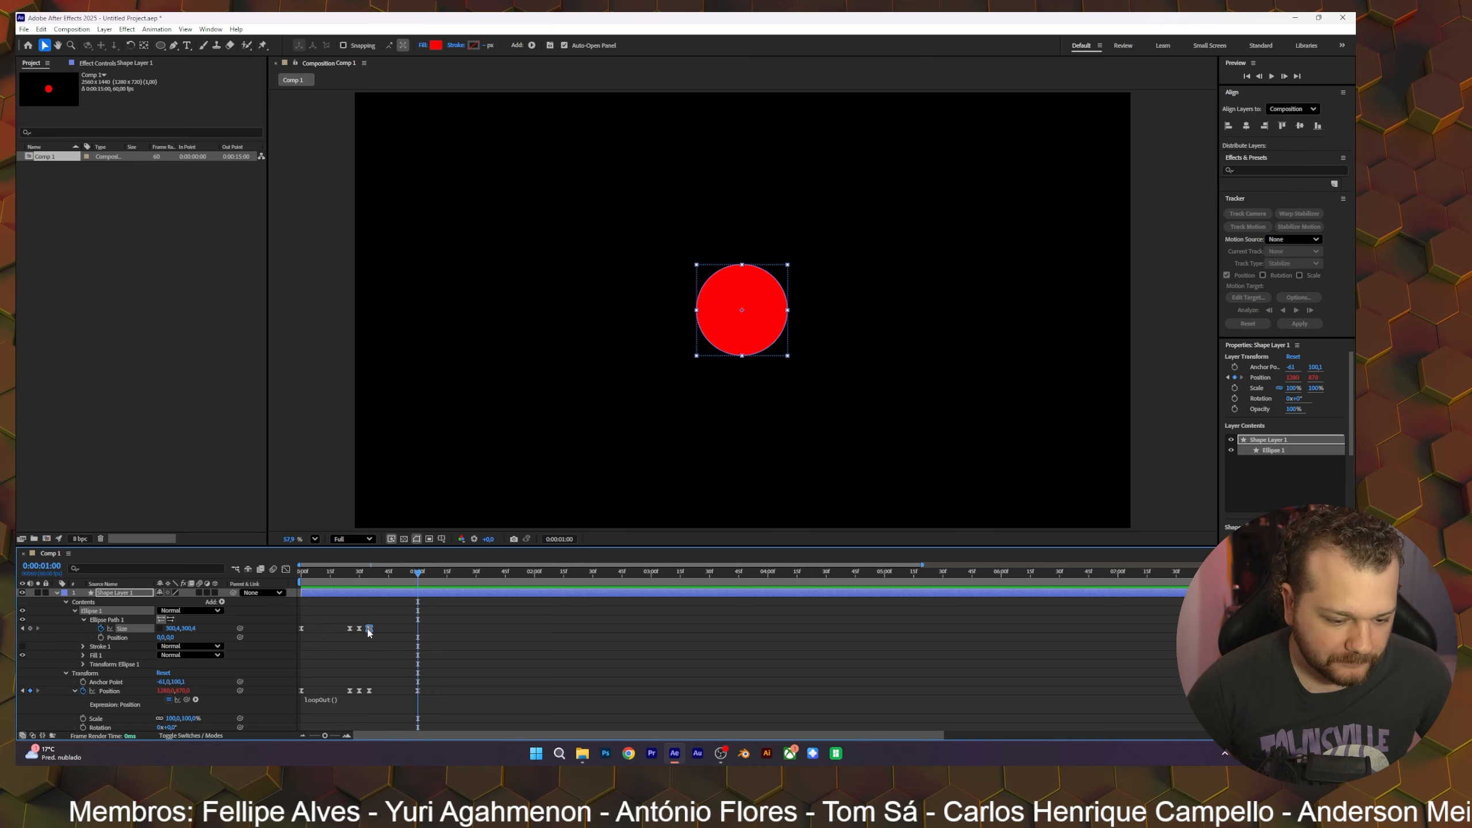
{"action": "left_click", "coordinate": [430, 646]}
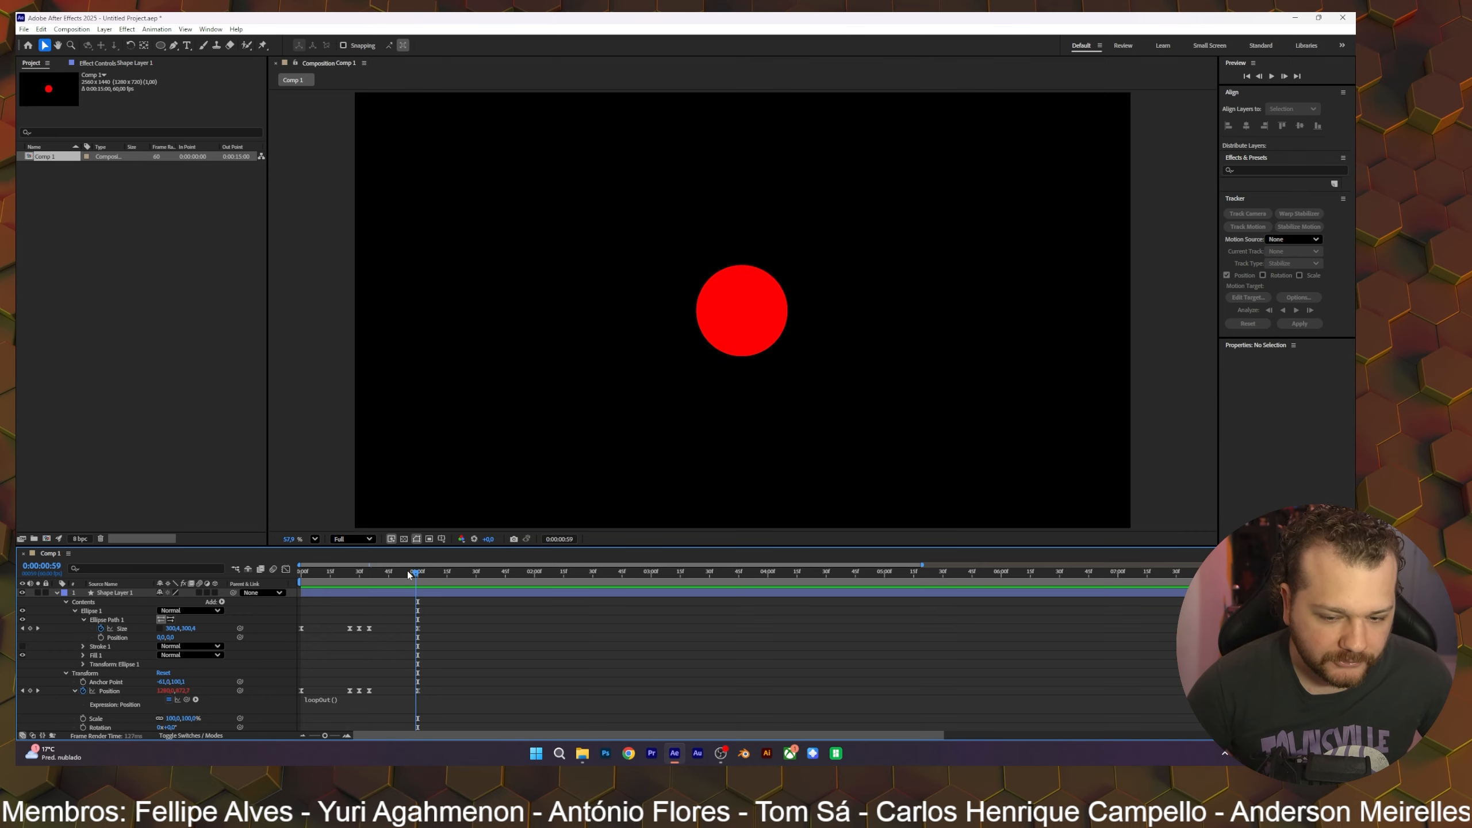
Step: Preview the bounce from 0:00:00:00 with the added Size keyframes at the start and end
{"action": "left_click_drag", "start_coordinate": [418, 572], "coordinate": [307, 591]}
{"action": "key", "text": "space"}
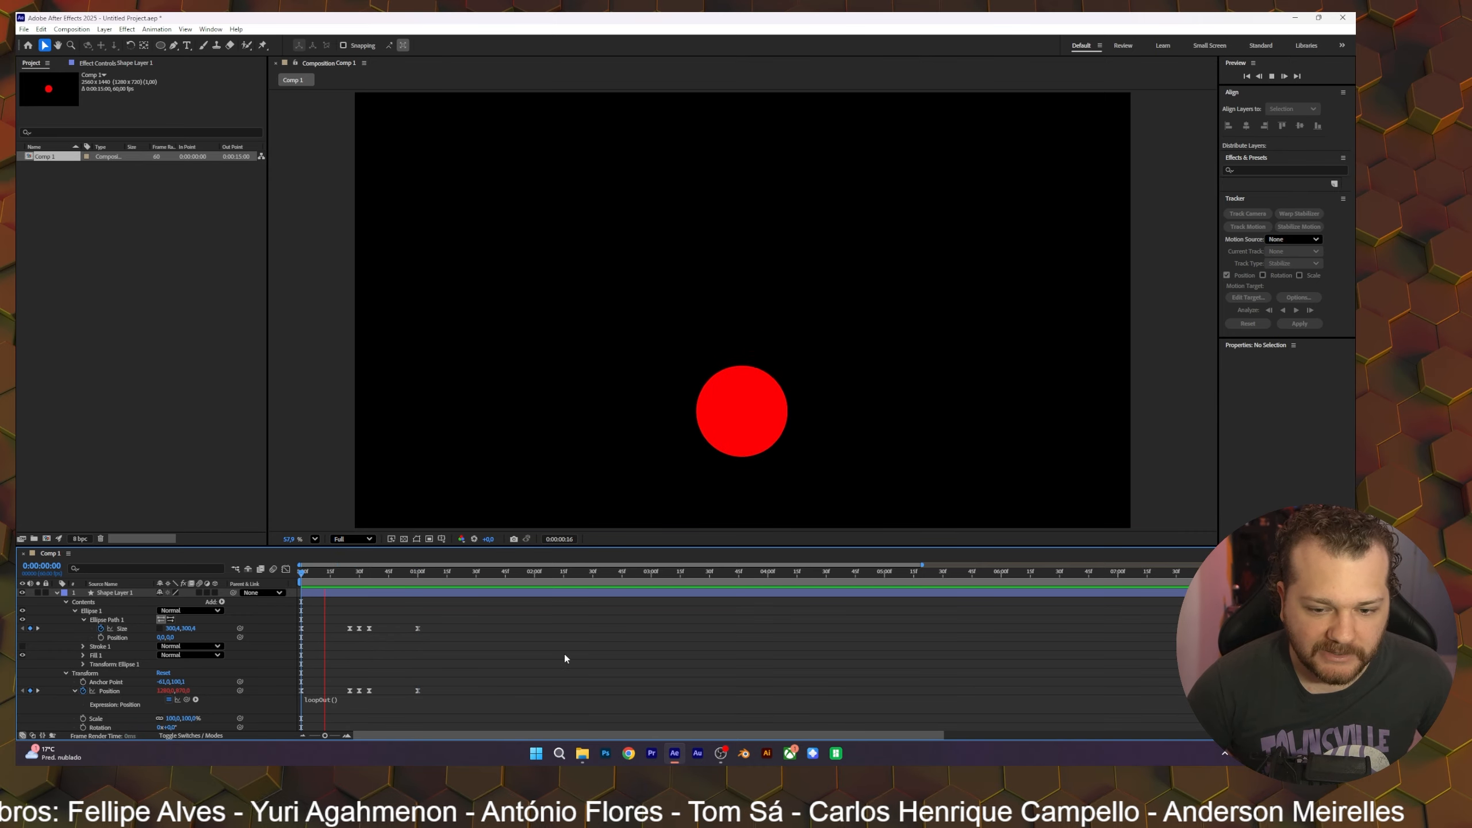
{"action": "key", "text": "space"}
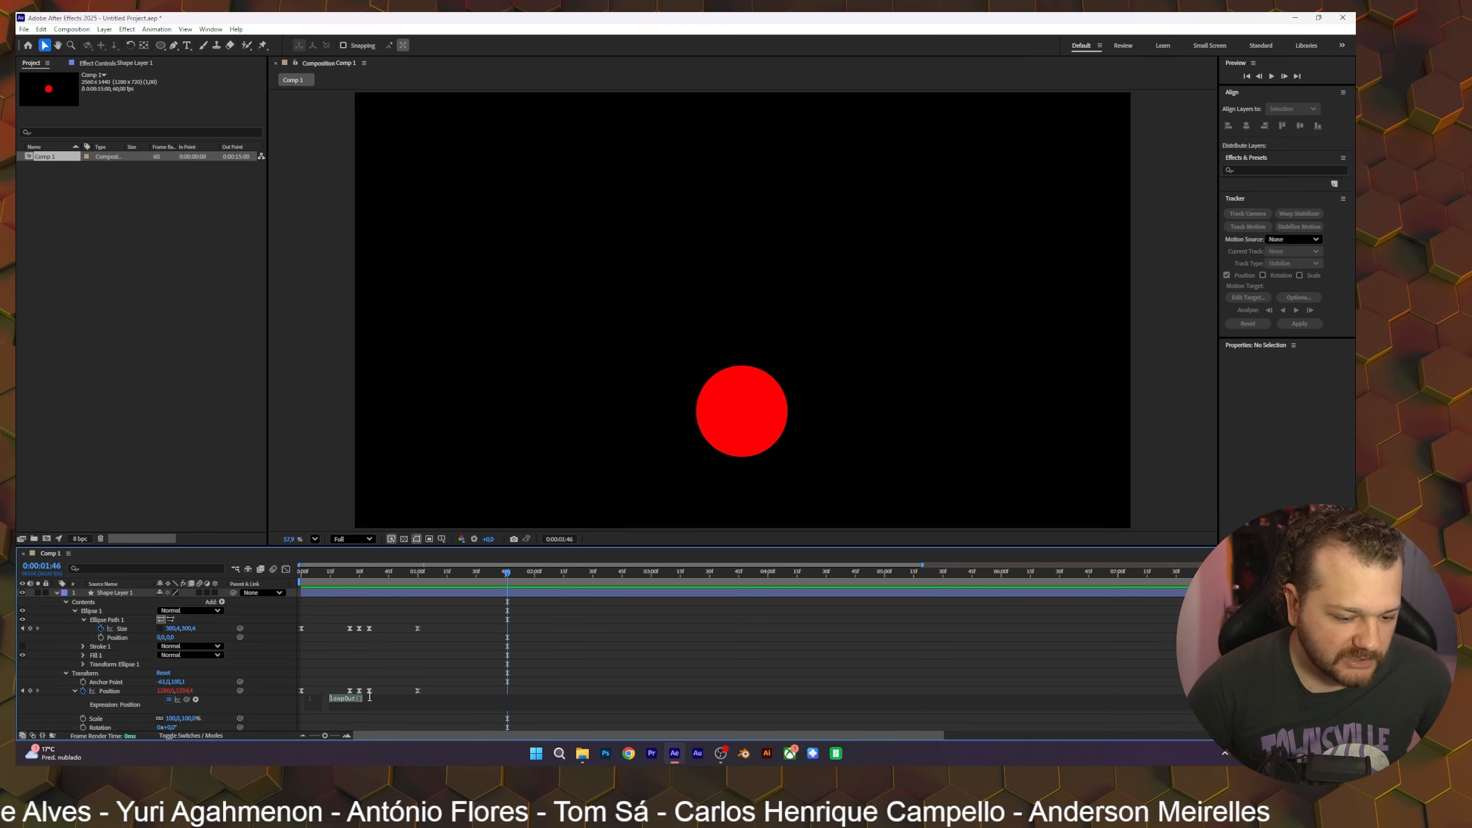
Step: Add the expression loopOut() to the ellipse Size property so the squash repeats
{"action": "left_click", "coordinate": [122, 629]}
{"action": "key", "text": "alt+shift+equal"}
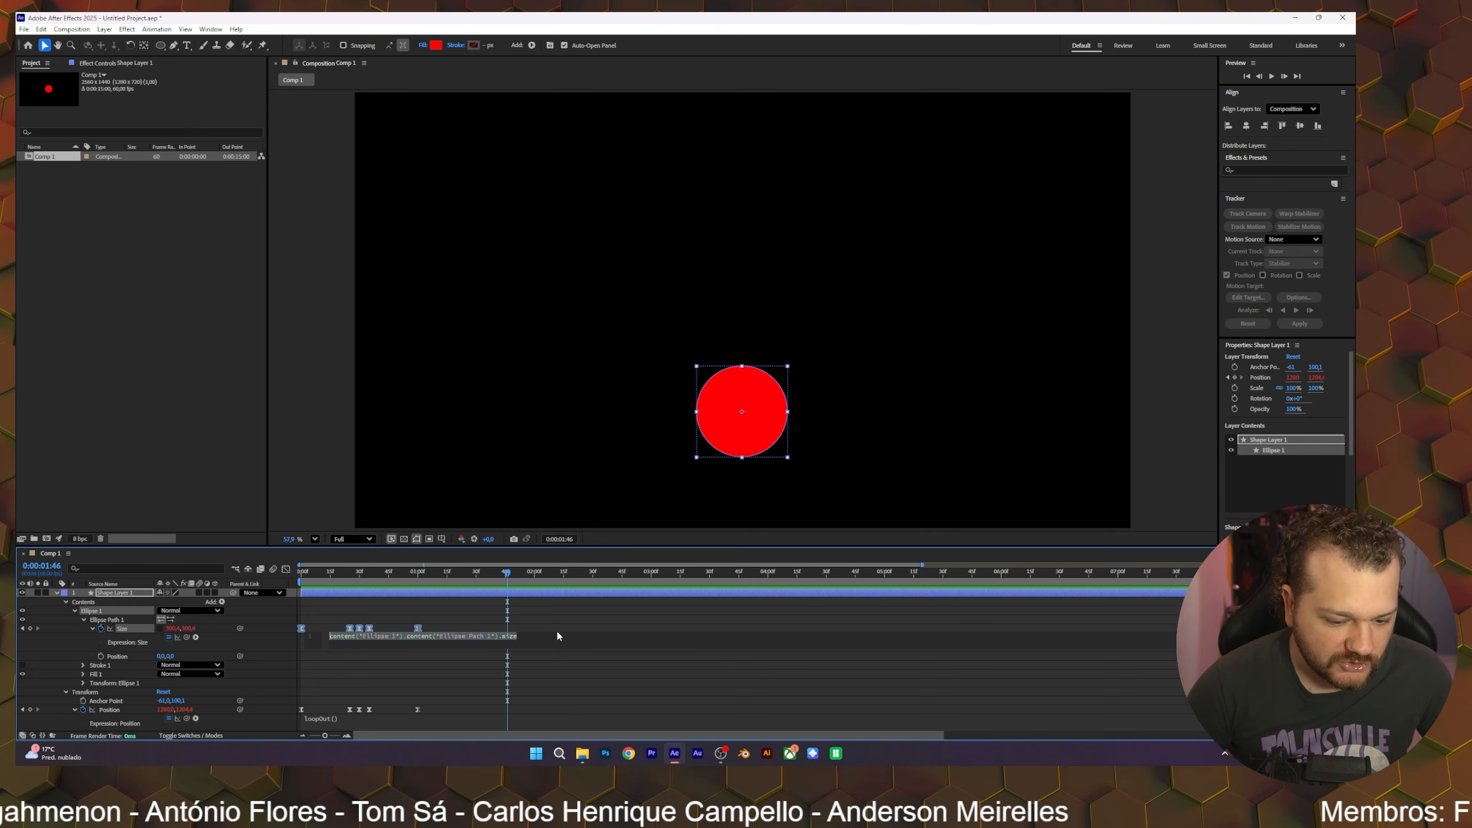
{"action": "type", "text": "loopOut()"}
{"action": "left_click", "coordinate": [533, 678]}
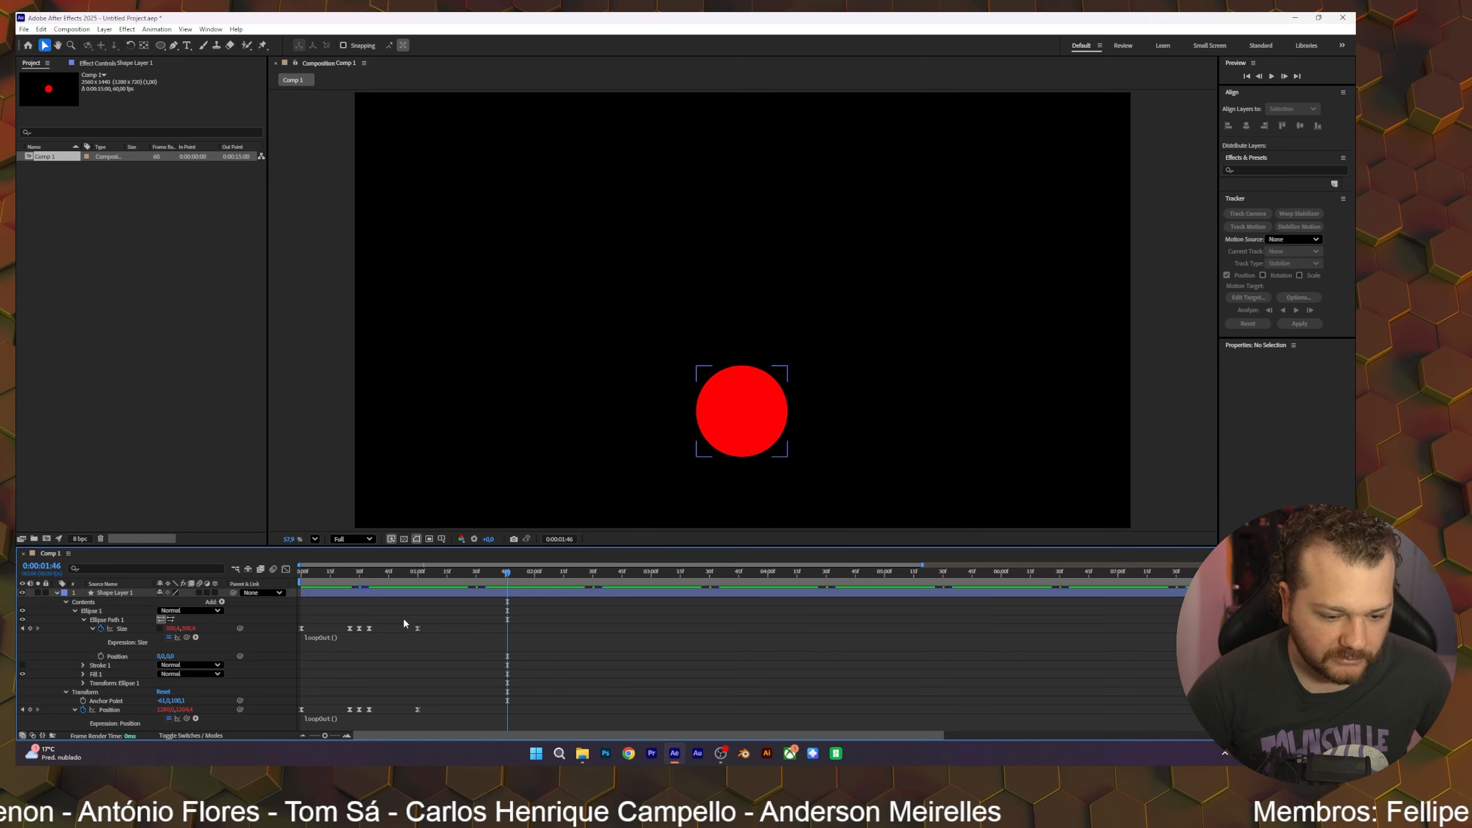
Step: Play the composition from 0:00:00:00 to check the looping bounce and squash together
{"action": "left_click_drag", "start_coordinate": [371, 574], "coordinate": [267, 590]}
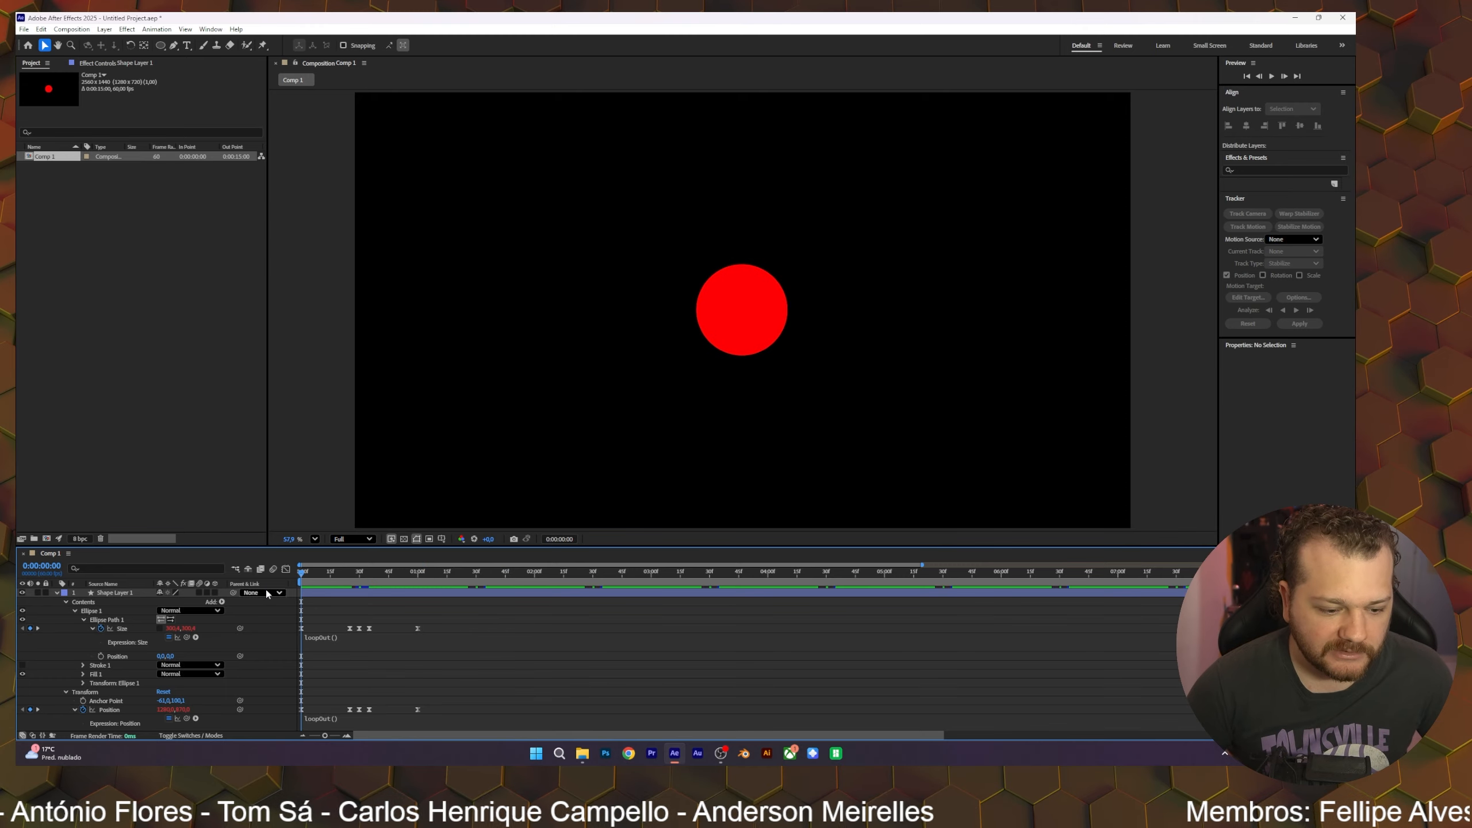
{"action": "key", "text": "space"}
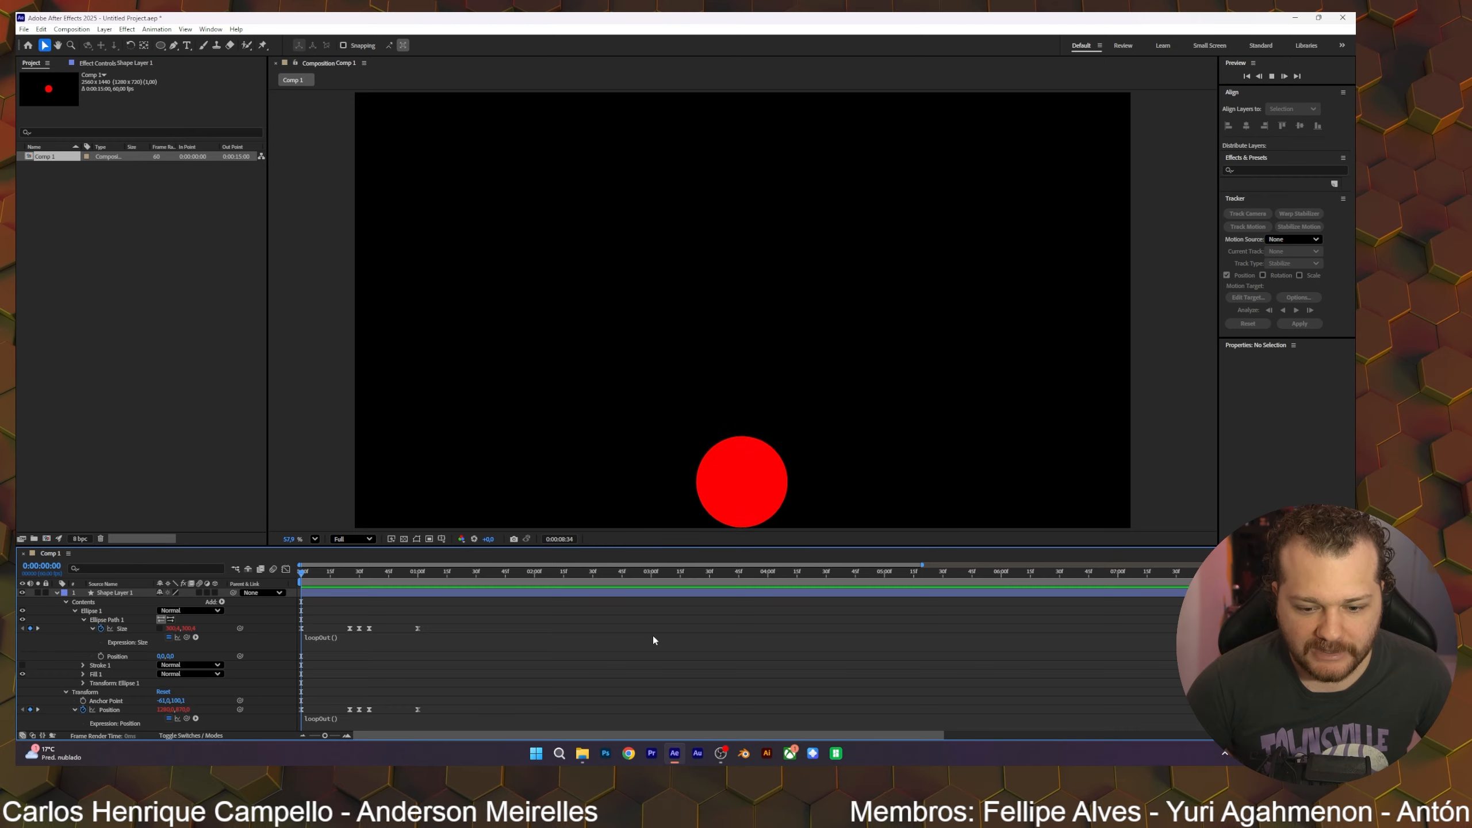
{"action": "key", "text": "space"}
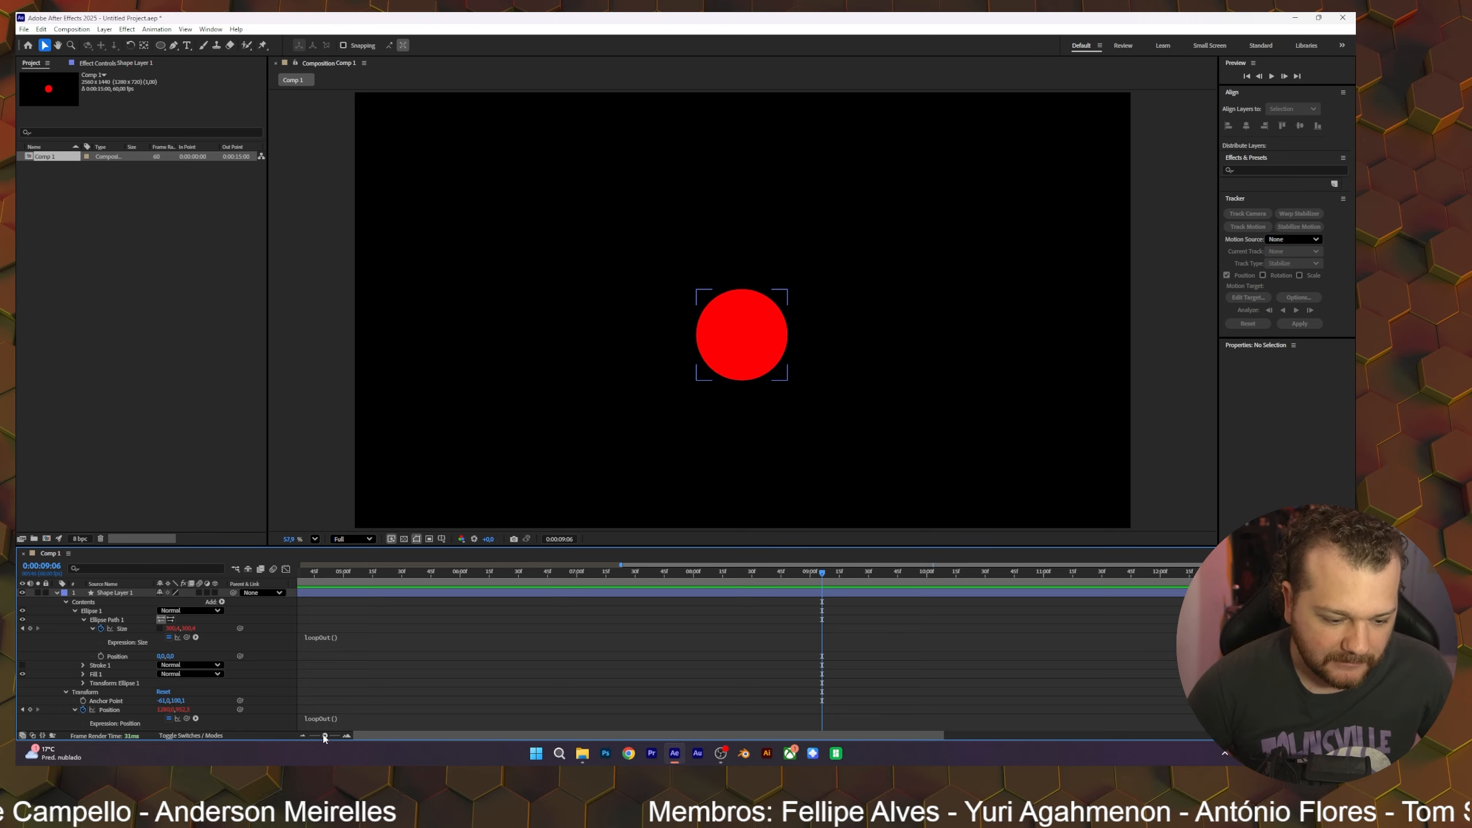
Step: Shorten the work area so it starts at 0:00:00:00 and ends at about 0:00:01:00, covering one bounce
{"action": "left_click_drag", "start_coordinate": [324, 735], "coordinate": [322, 736]}
{"action": "left_click_drag", "start_coordinate": [712, 737], "coordinate": [389, 737]}
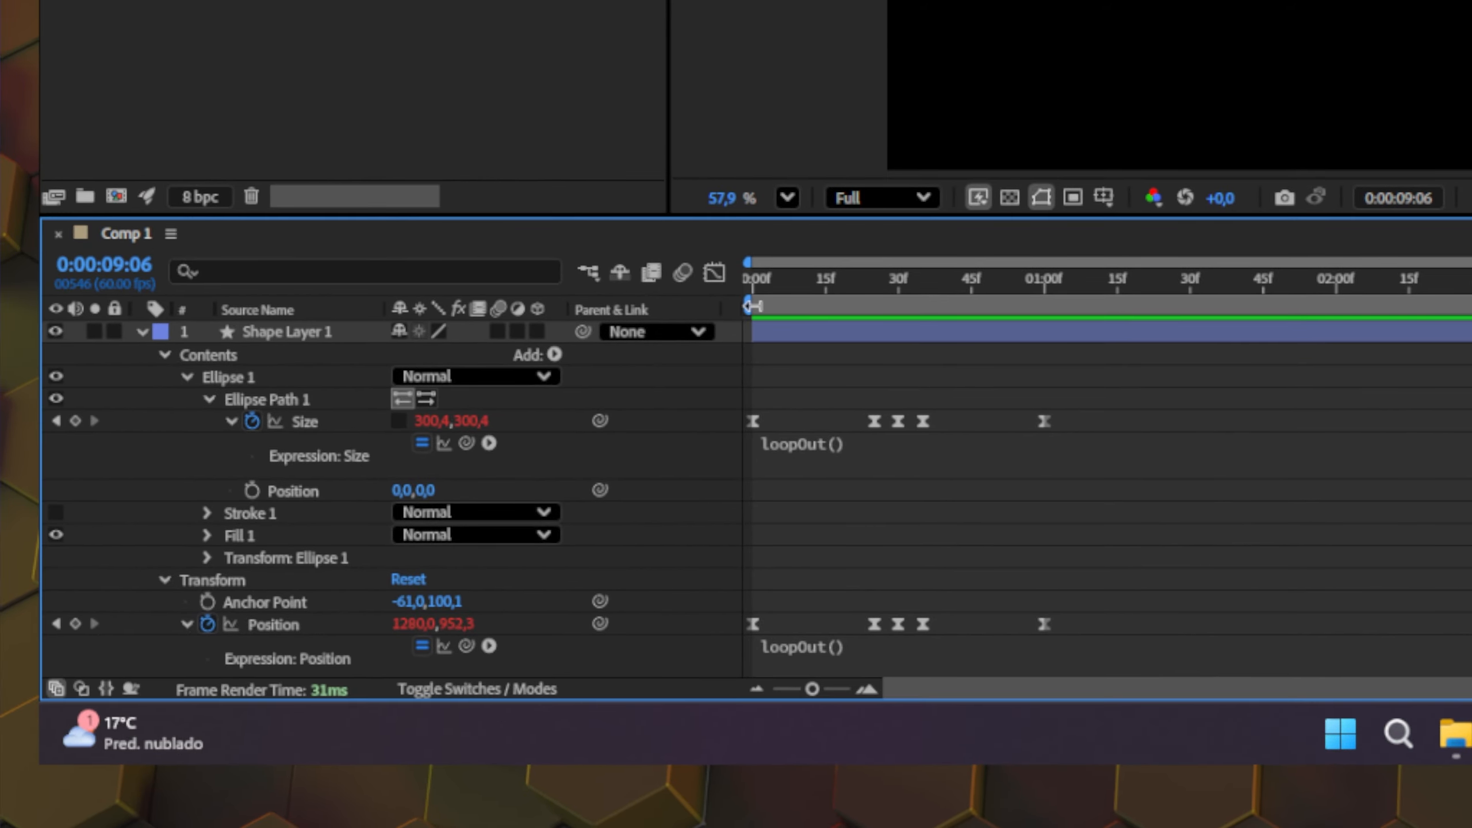
{"action": "left_click_drag", "start_coordinate": [753, 305], "coordinate": [657, 302]}
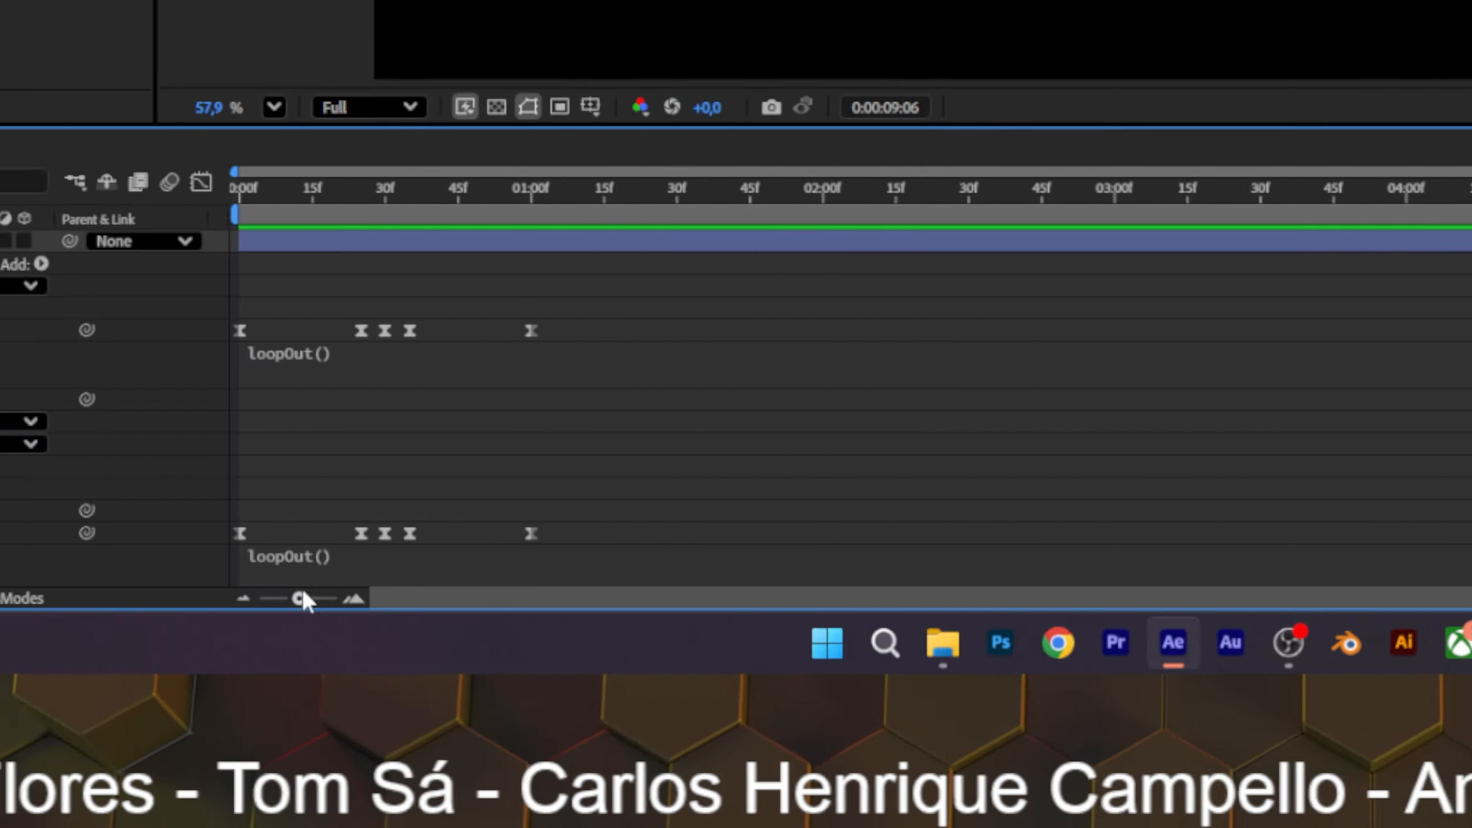
{"action": "left_click_drag", "start_coordinate": [302, 593], "coordinate": [258, 597]}
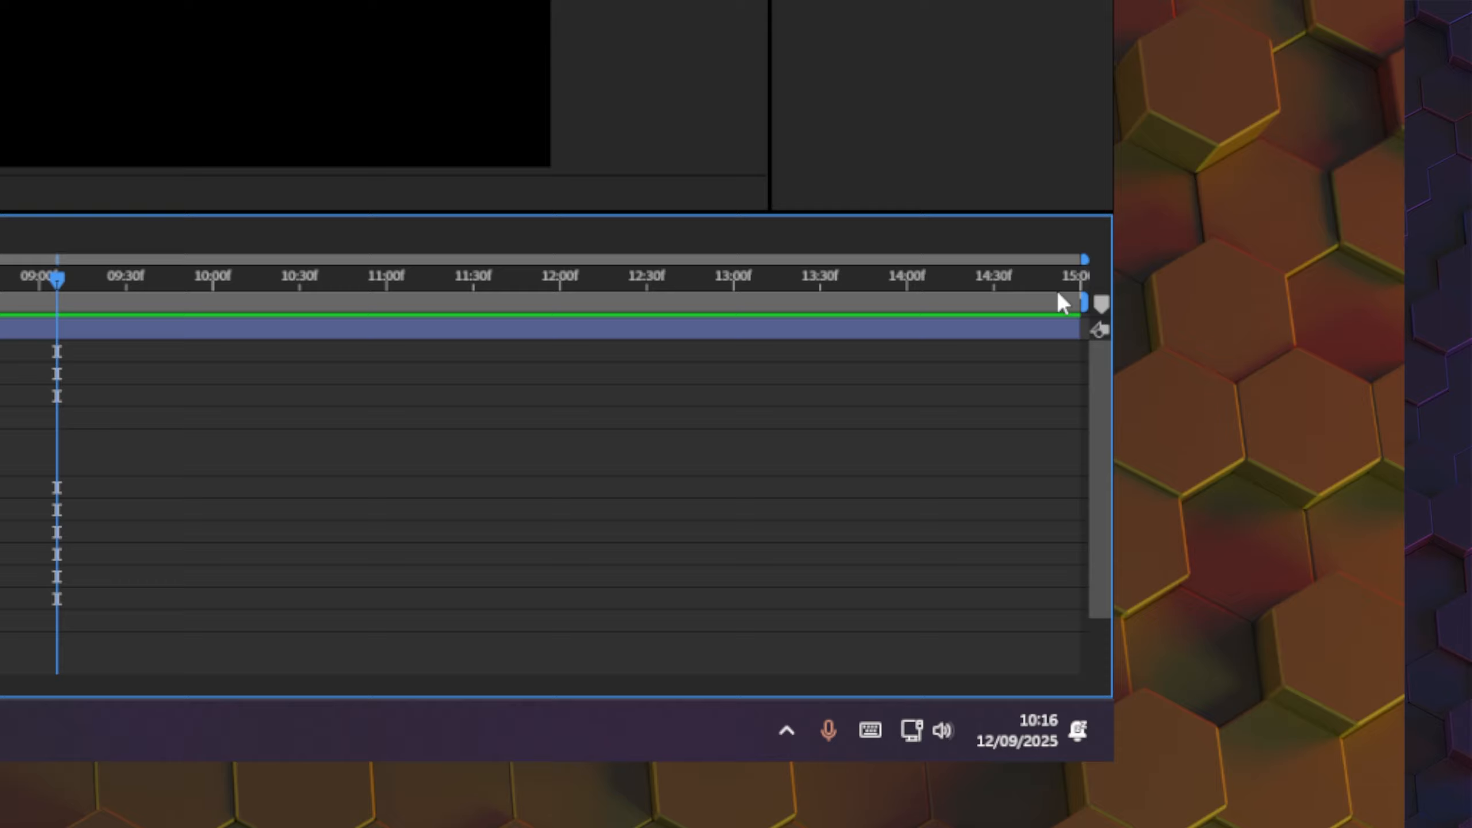
{"action": "left_click_drag", "start_coordinate": [1353, 268], "coordinate": [1034, 281]}
{"action": "mouse_move", "coordinate": [691, 308]}
{"action": "left_mouse_down"}
{"action": "mouse_move", "coordinate": [0, 301]}
{"action": "mouse_move", "coordinate": [0, 322]}
{"action": "mouse_move", "coordinate": [703, 303]}
{"action": "left_mouse_up"}
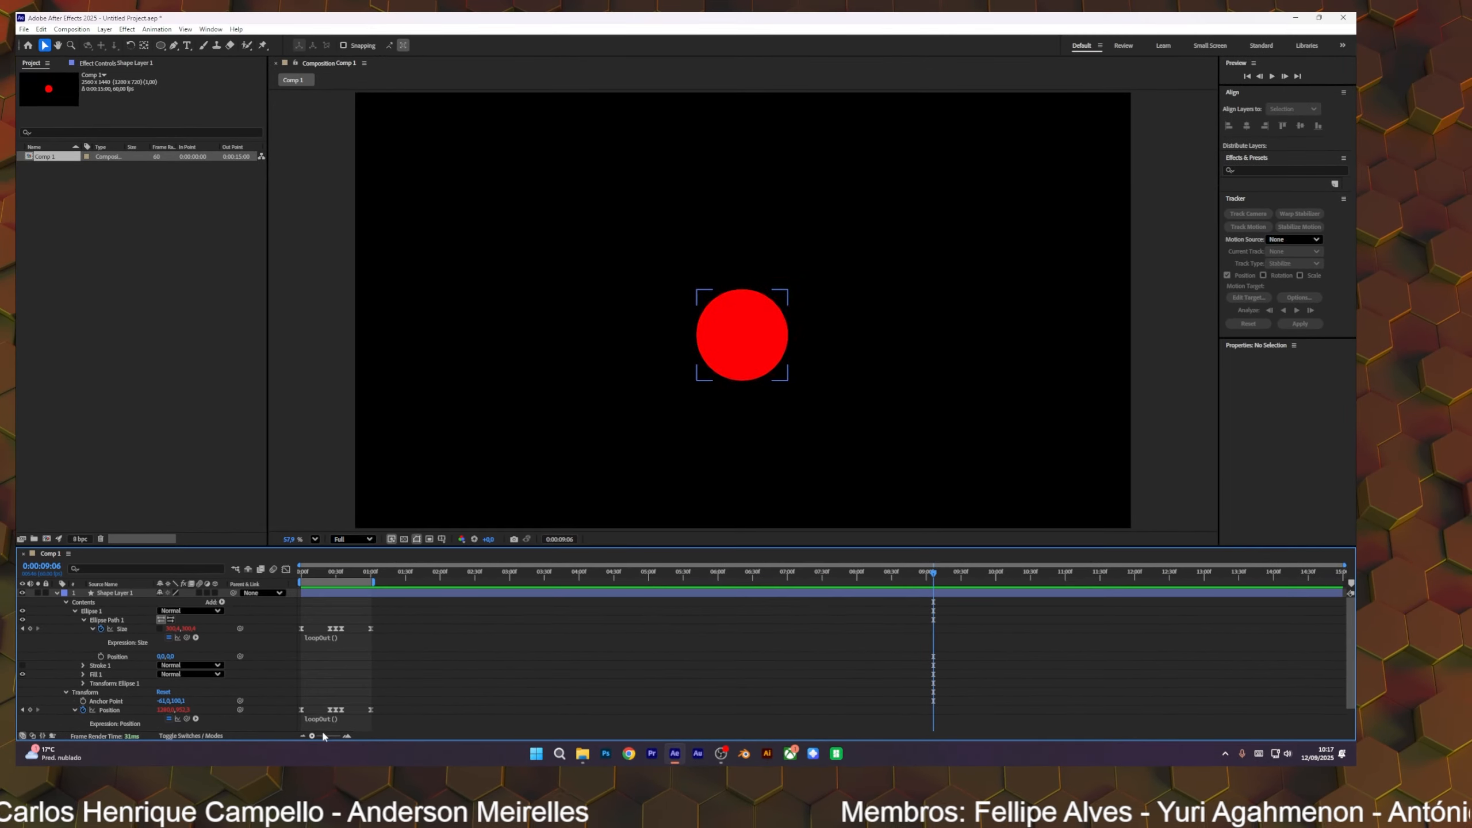
Step: Preview the shortened work area from 0:00:00:00 as a single repeating bounce
{"action": "left_click_drag", "start_coordinate": [402, 670], "coordinate": [428, 671]}
{"action": "left_click_drag", "start_coordinate": [759, 729], "coordinate": [278, 716]}
{"action": "left_click_drag", "start_coordinate": [342, 572], "coordinate": [301, 589]}
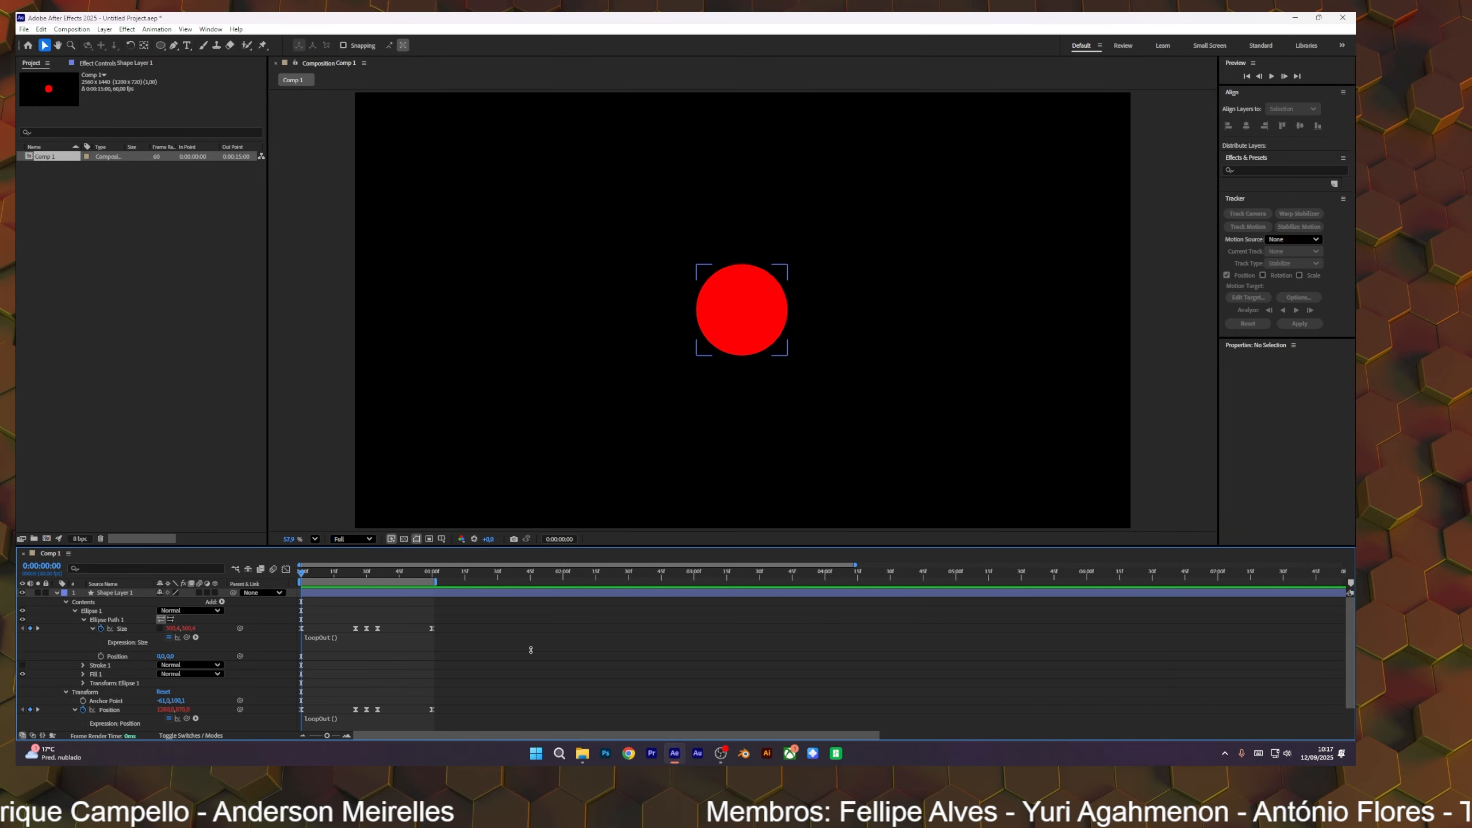
{"action": "key", "text": "space"}
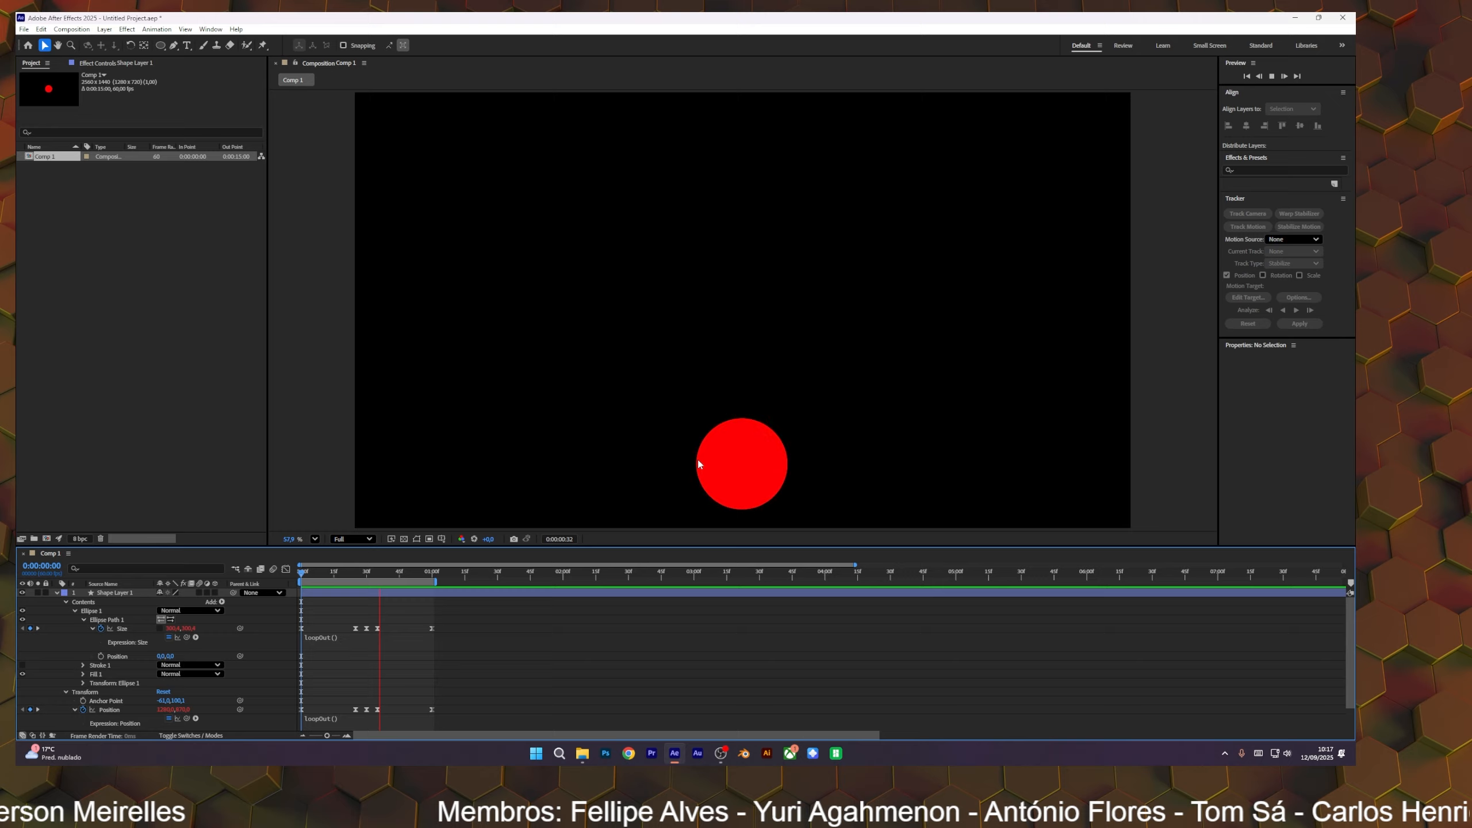
{"action": "key", "text": "space"}
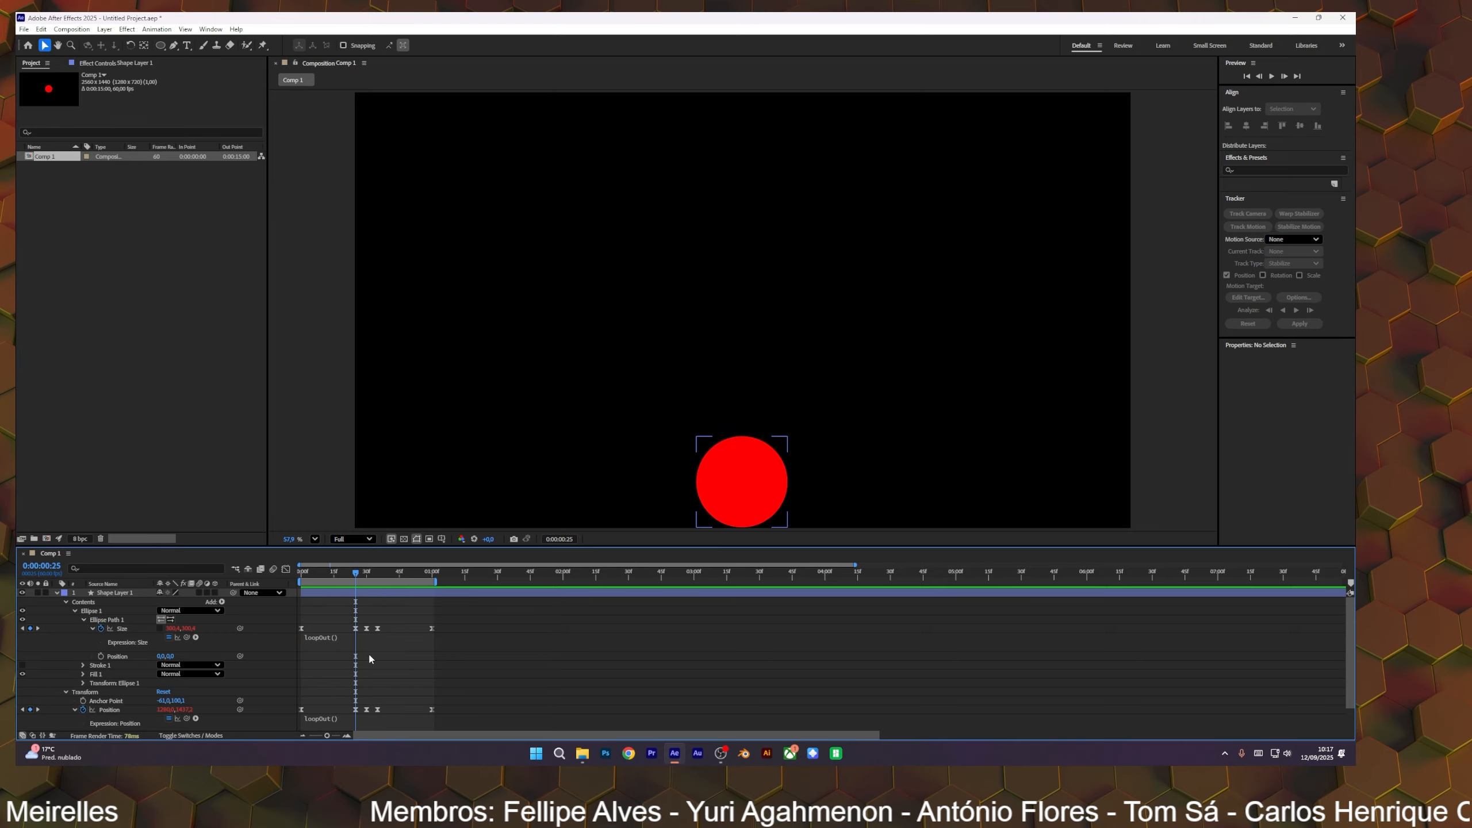
Step: Examine the motion around the squash keyframes frame by frame, from 0:00:00:23 to 0:00:00:39
{"action": "scroll", "coordinate": [336, 653], "scroll_direction": "up", "scroll_amount": 2}
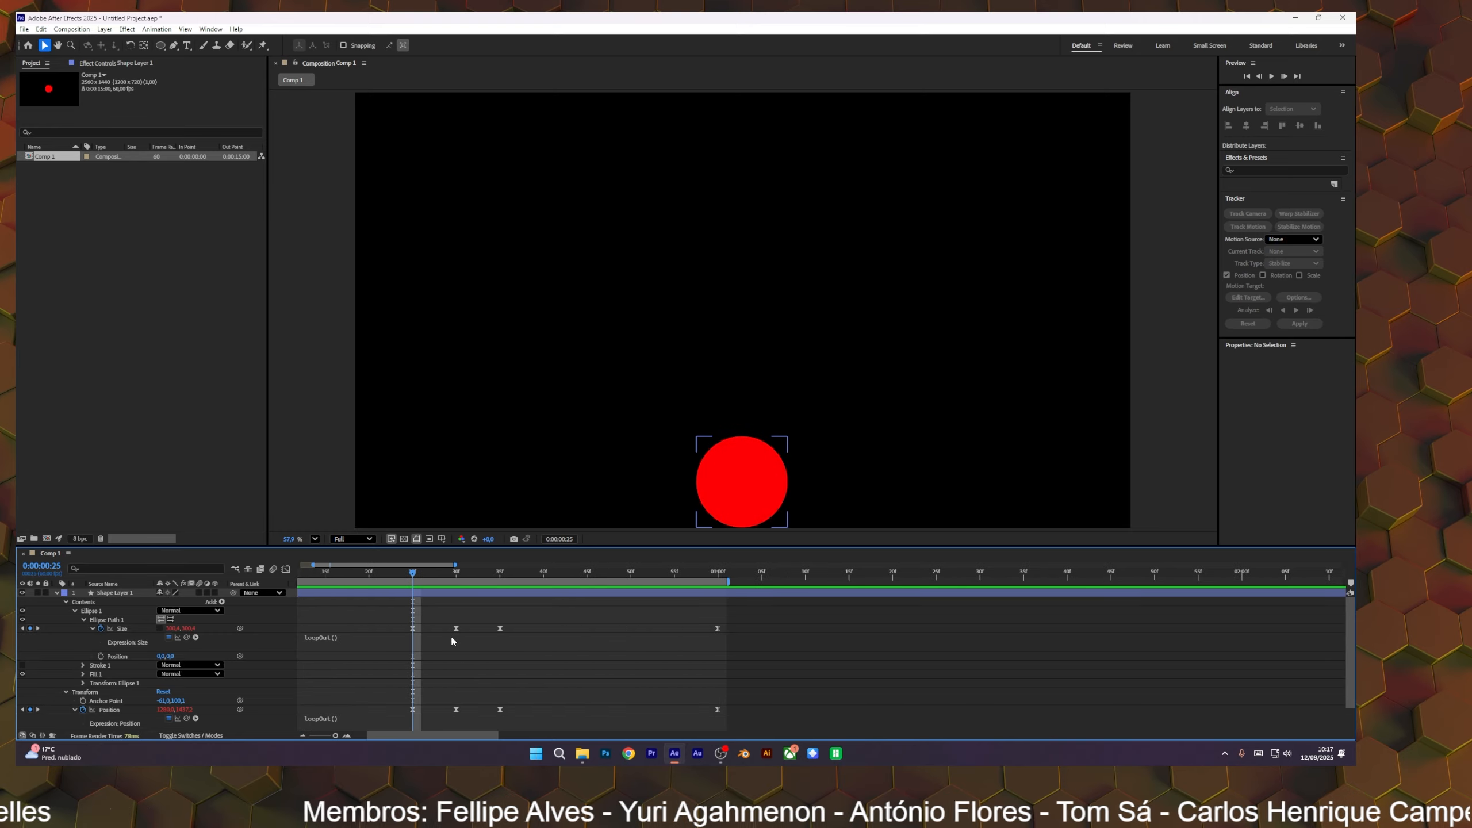
{"action": "left_click_drag", "start_coordinate": [385, 604], "coordinate": [556, 646]}
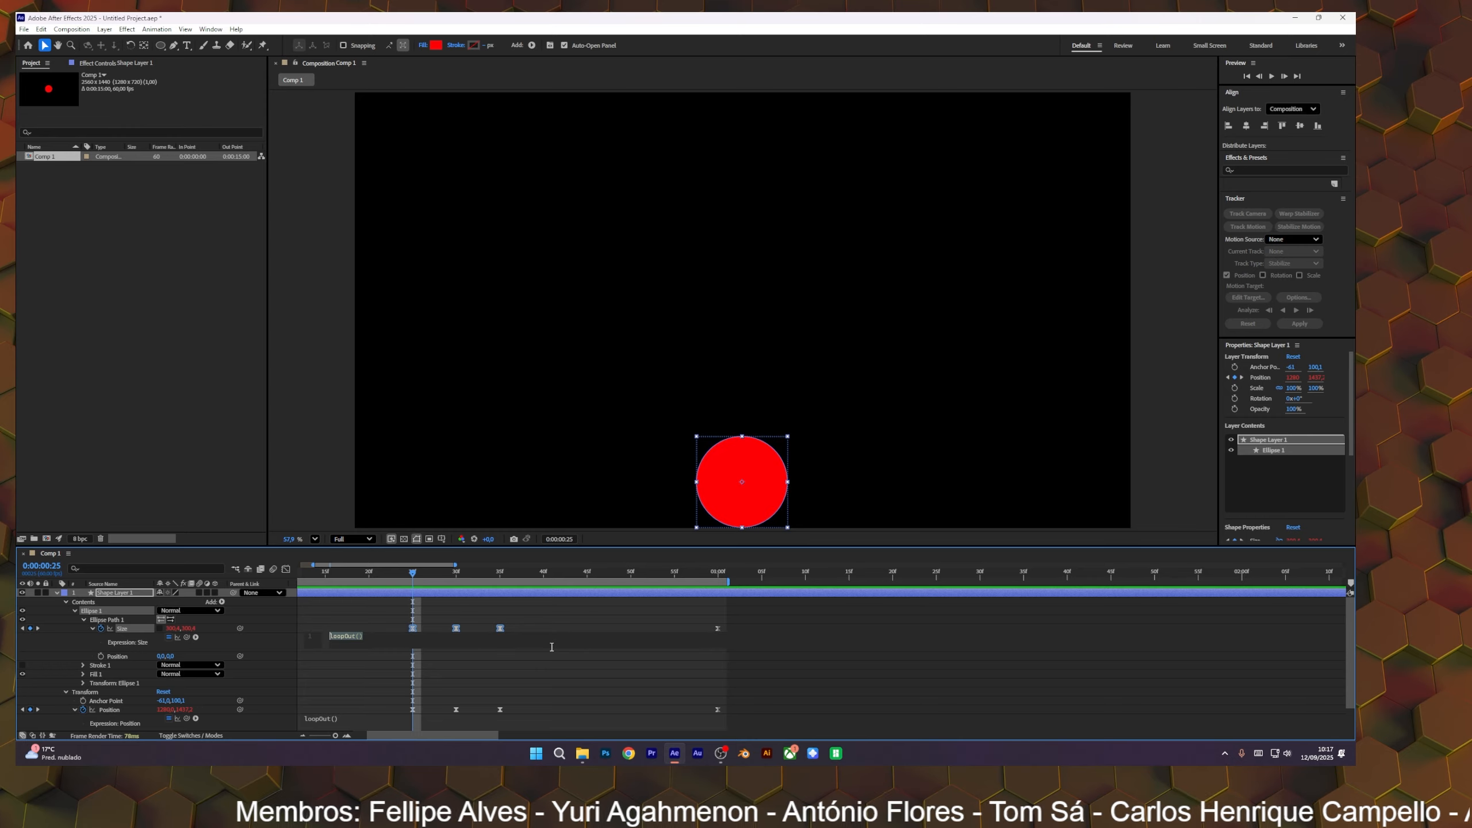
{"action": "left_click", "coordinate": [575, 622]}
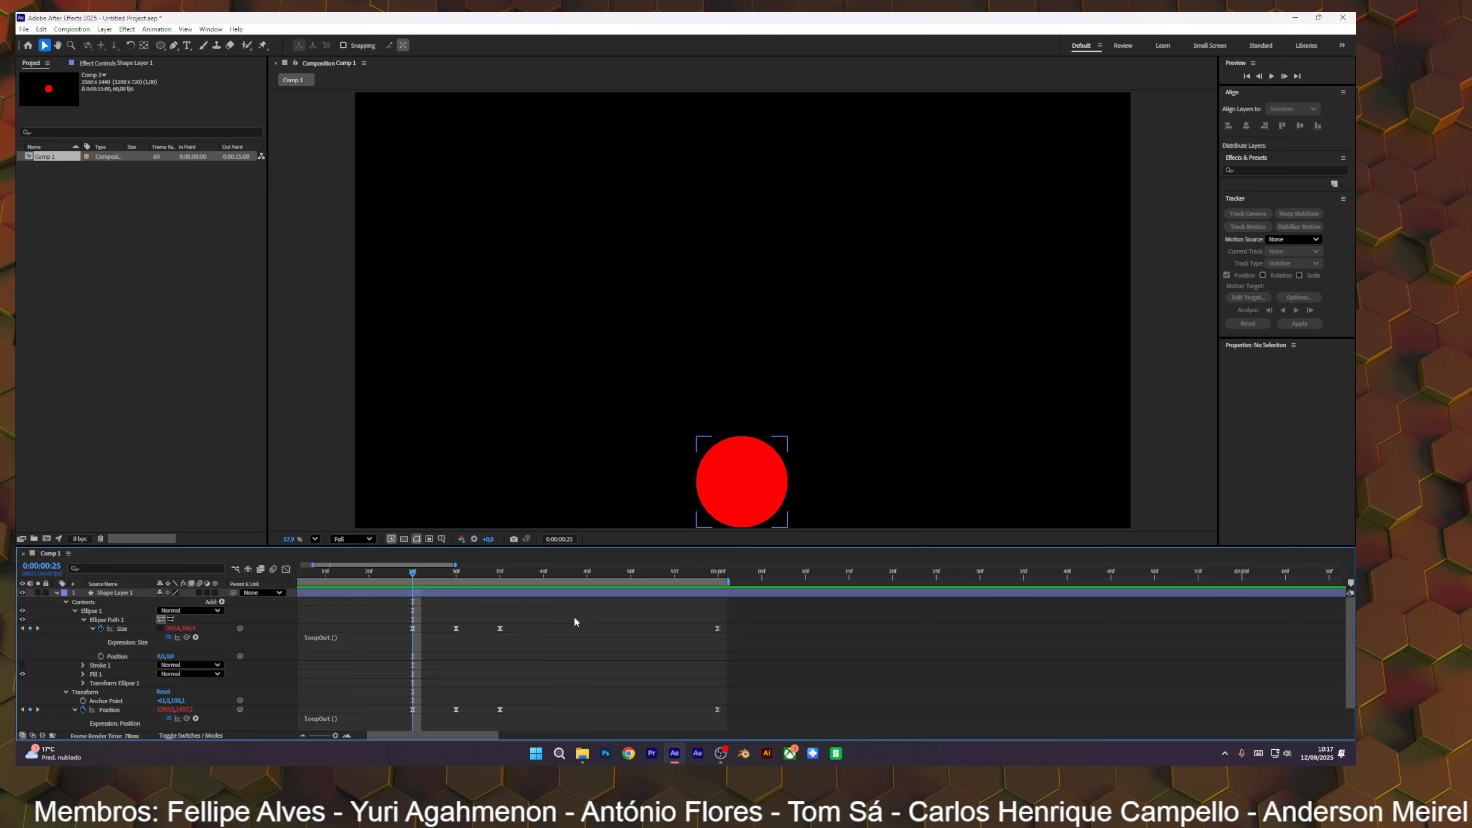
{"action": "left_click", "coordinate": [421, 573]}
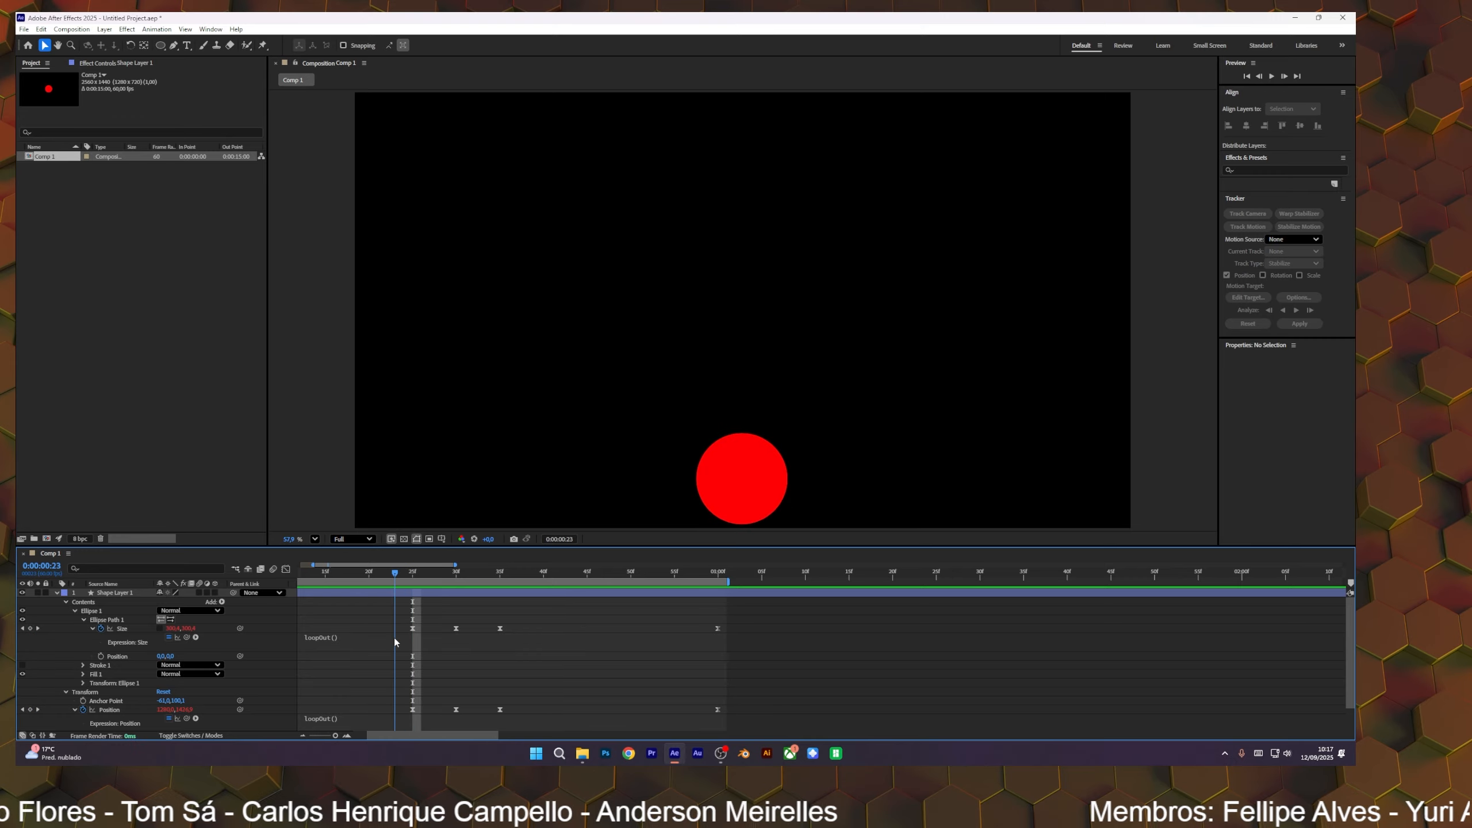
{"action": "key", "text": "Page_Down"}
{"action": "key", "text": "Page_Down"}
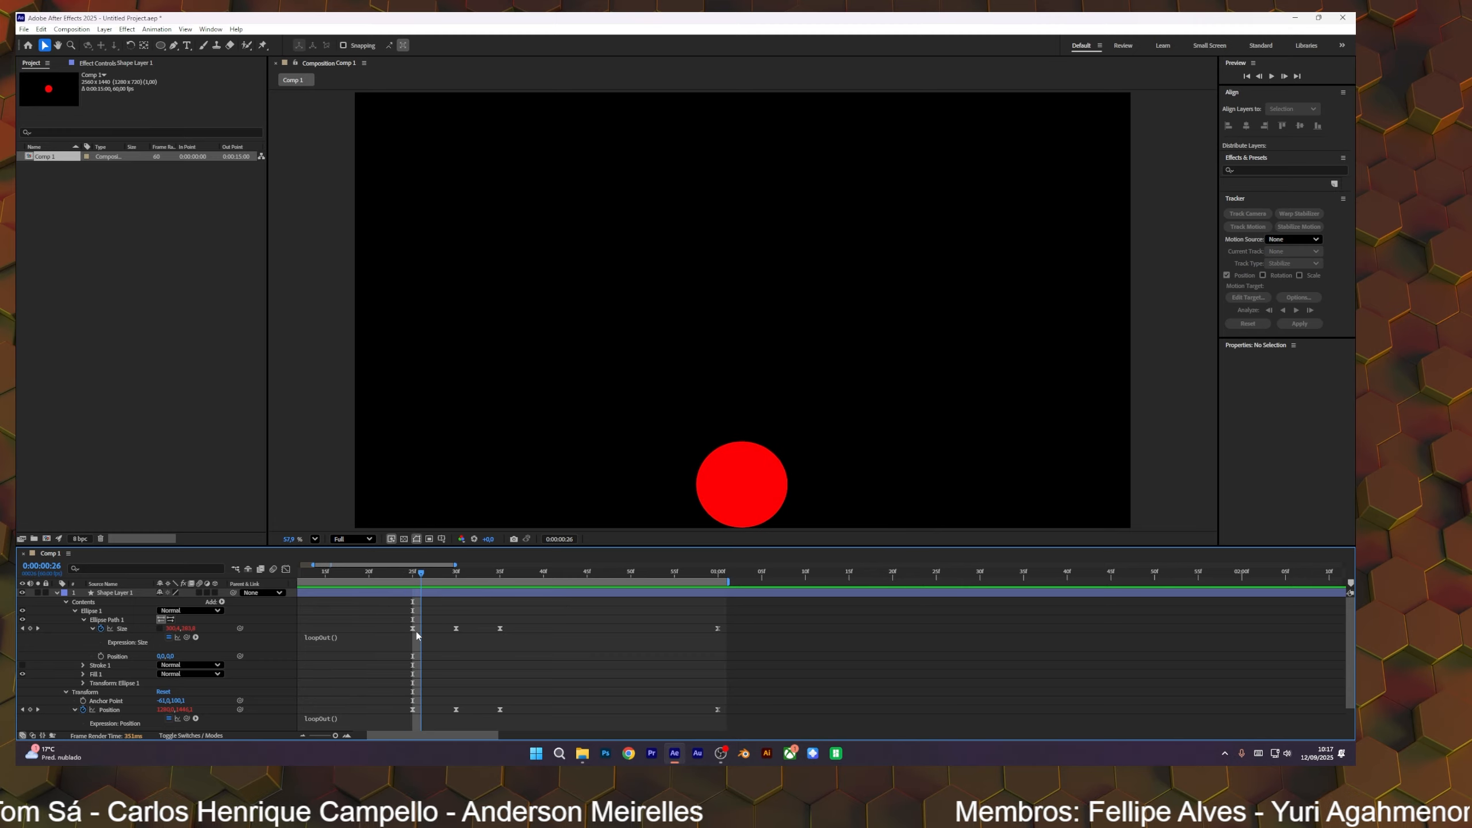
{"action": "left_click_drag", "start_coordinate": [420, 631], "coordinate": [536, 638]}
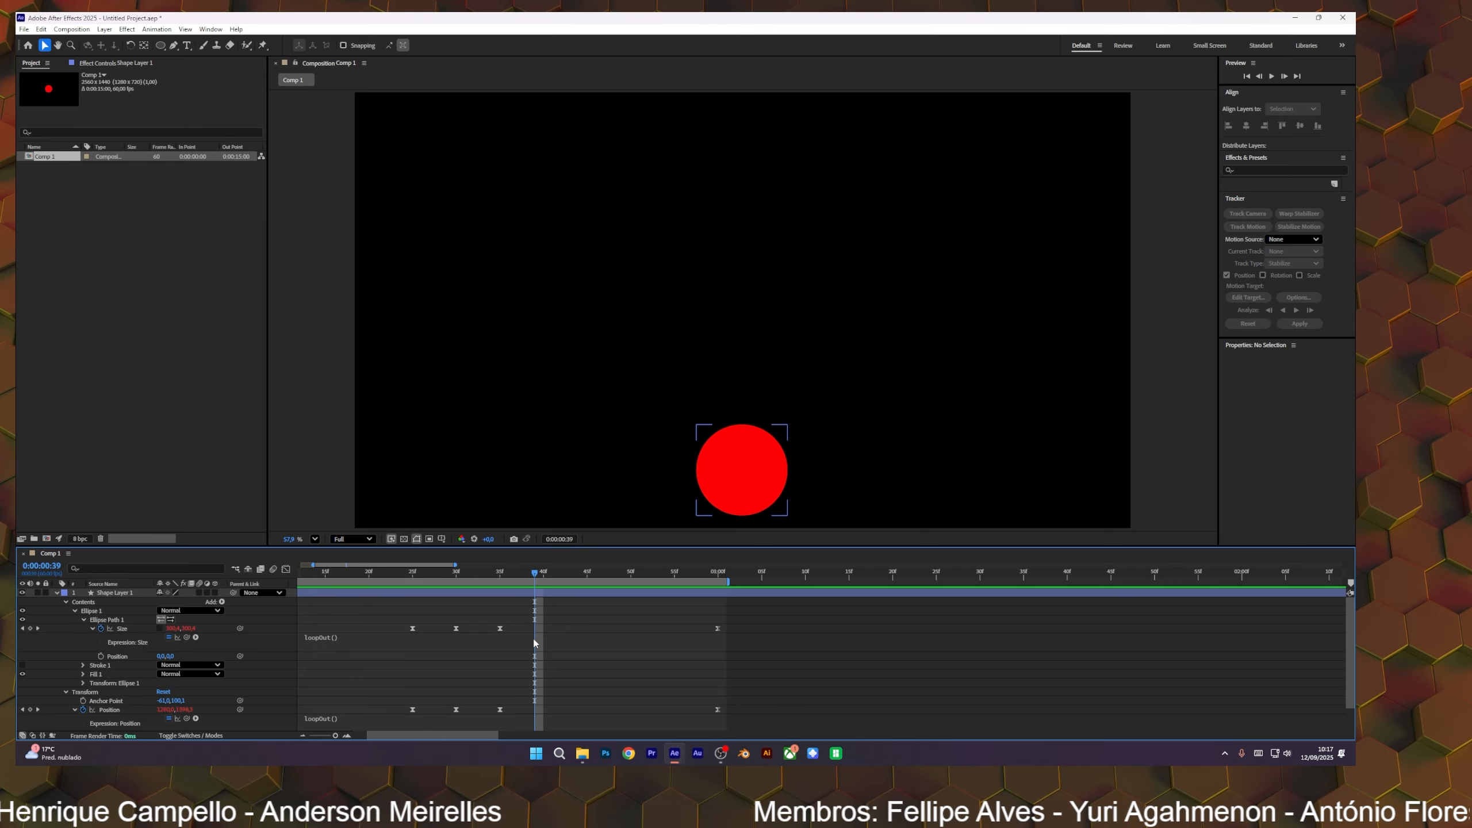
Step: Remove the easing from the Position keyframe at 0:00:00:35 by making it linear, and scrub through the rebound
{"action": "left_click", "coordinate": [501, 709]}
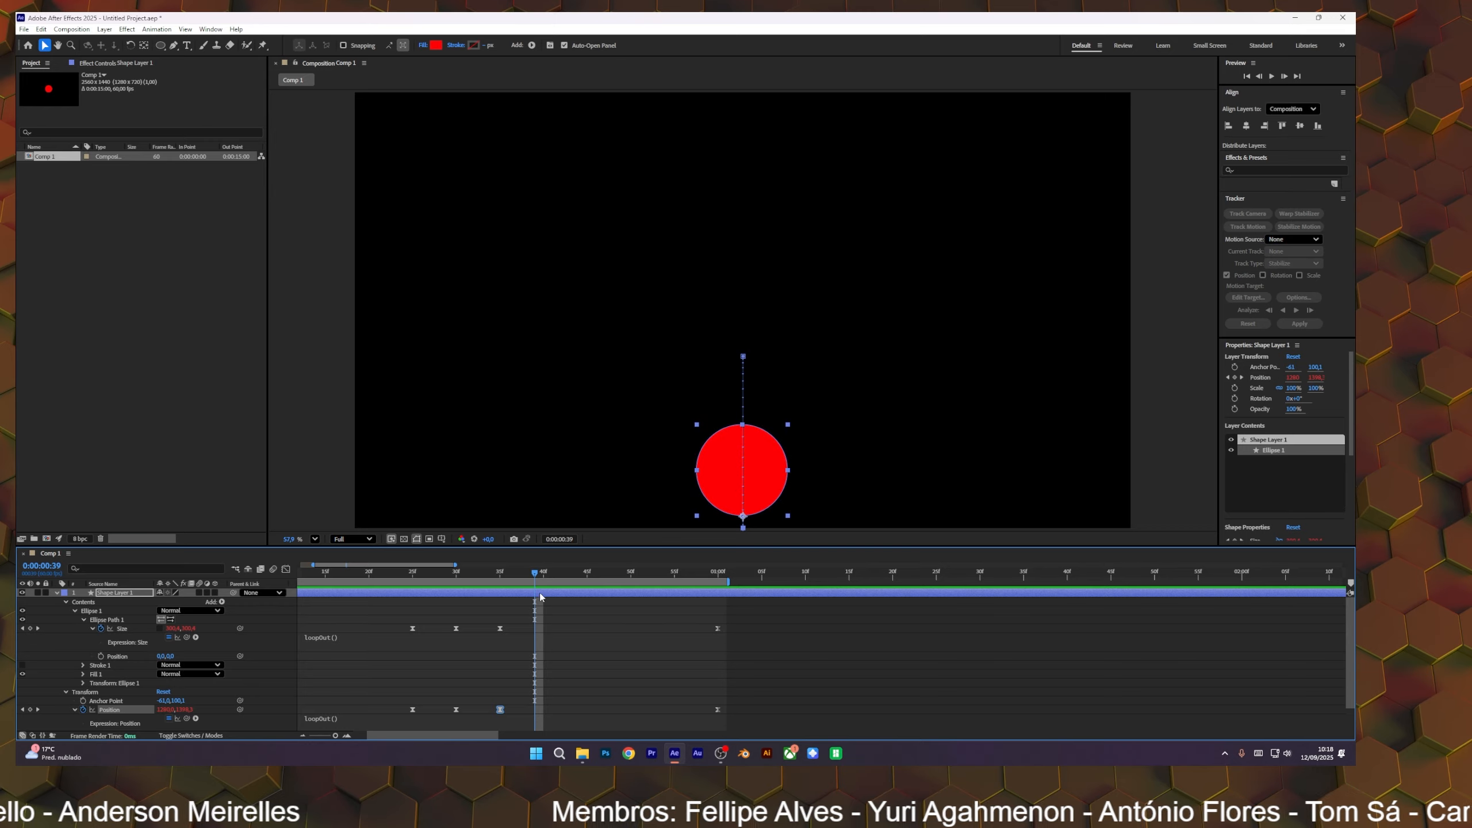
{"action": "left_click", "coordinate": [520, 578]}
{"action": "left_click_drag", "start_coordinate": [510, 586], "coordinate": [500, 581]}
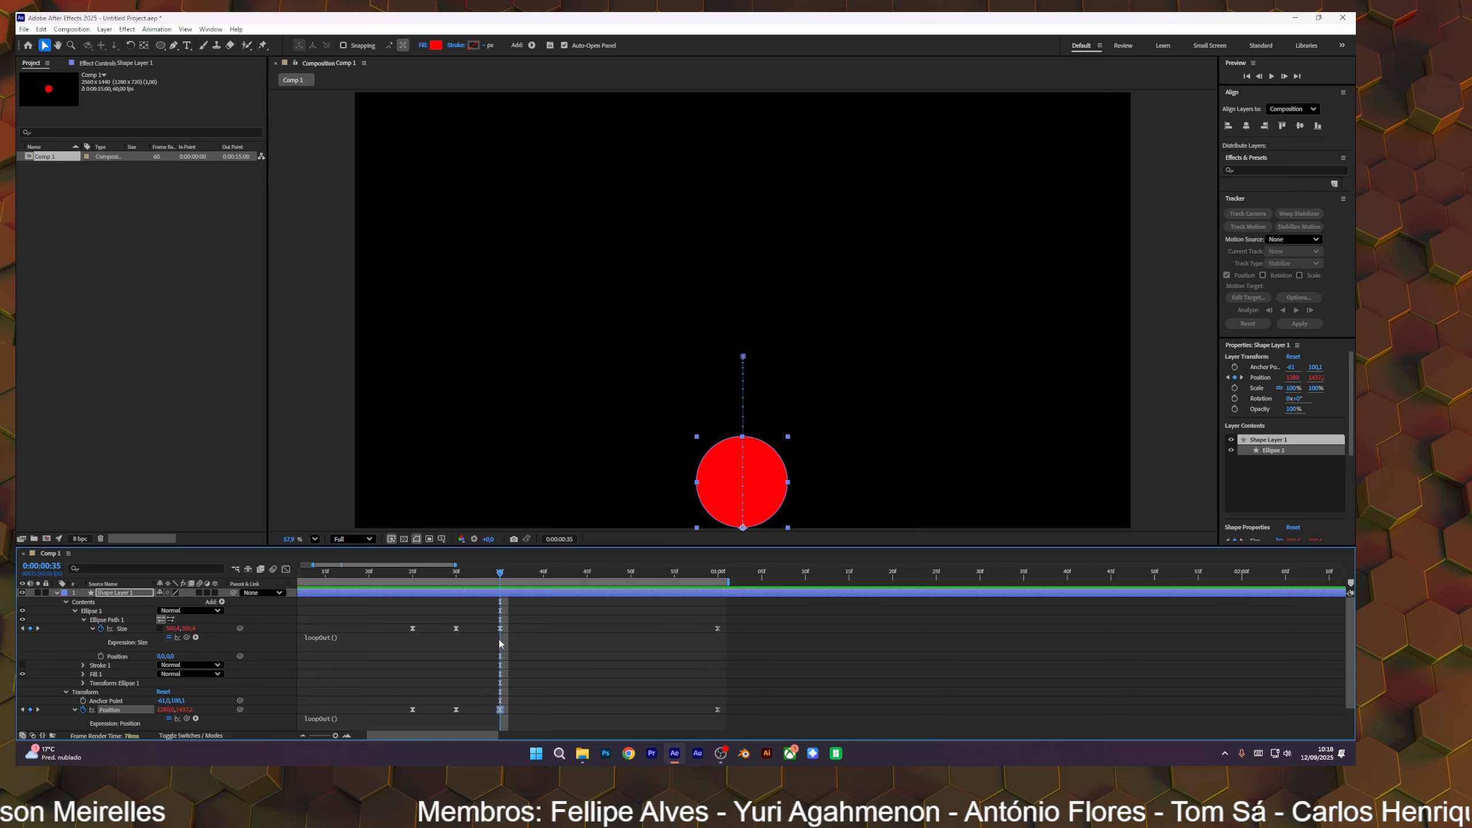
{"action": "left_click", "coordinate": [501, 710], "text": "ctrl"}
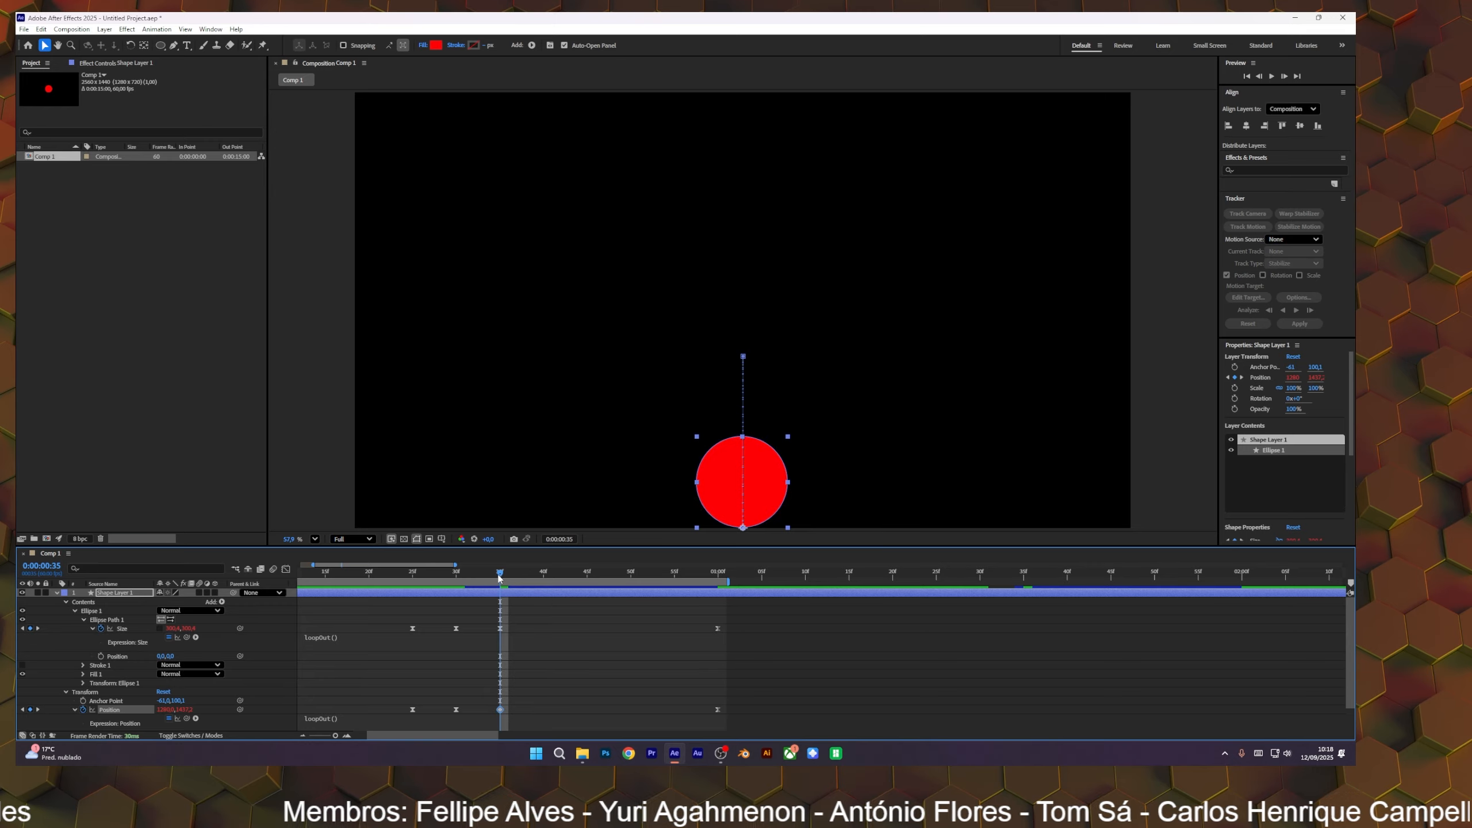
{"action": "left_click_drag", "start_coordinate": [493, 577], "coordinate": [525, 603]}
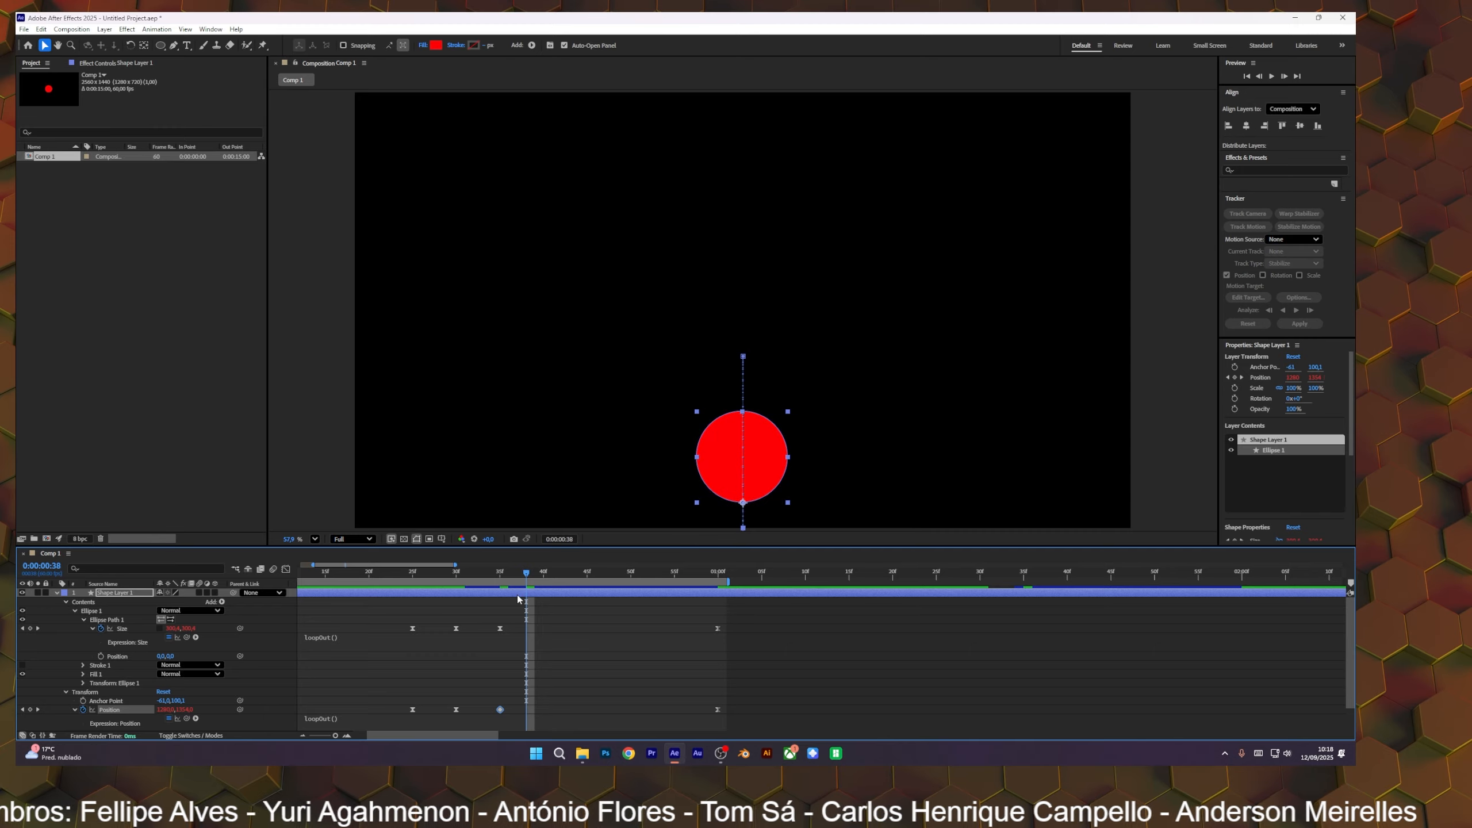
Step: Convert the Position keyframe at 0:00:00:25, where the ball hits the bottom edge, to linear as well
{"action": "left_click", "coordinate": [490, 582]}
{"action": "mouse_move", "coordinate": [490, 582]}
{"action": "left_mouse_down"}
{"action": "mouse_move", "coordinate": [467, 588]}
{"action": "mouse_move", "coordinate": [500, 589]}
{"action": "left_mouse_up"}
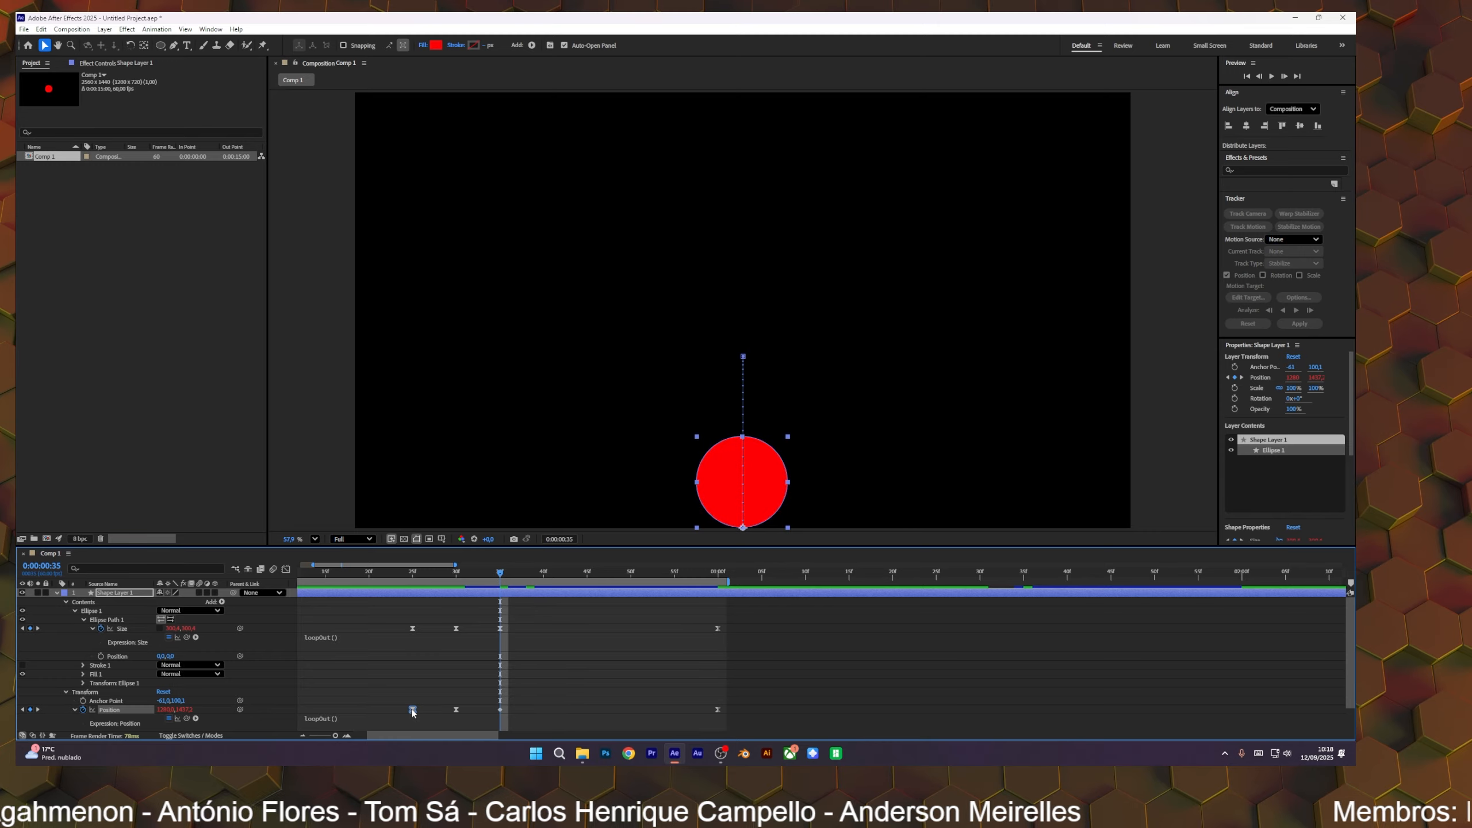
{"action": "left_click_drag", "start_coordinate": [406, 686], "coordinate": [536, 704]}
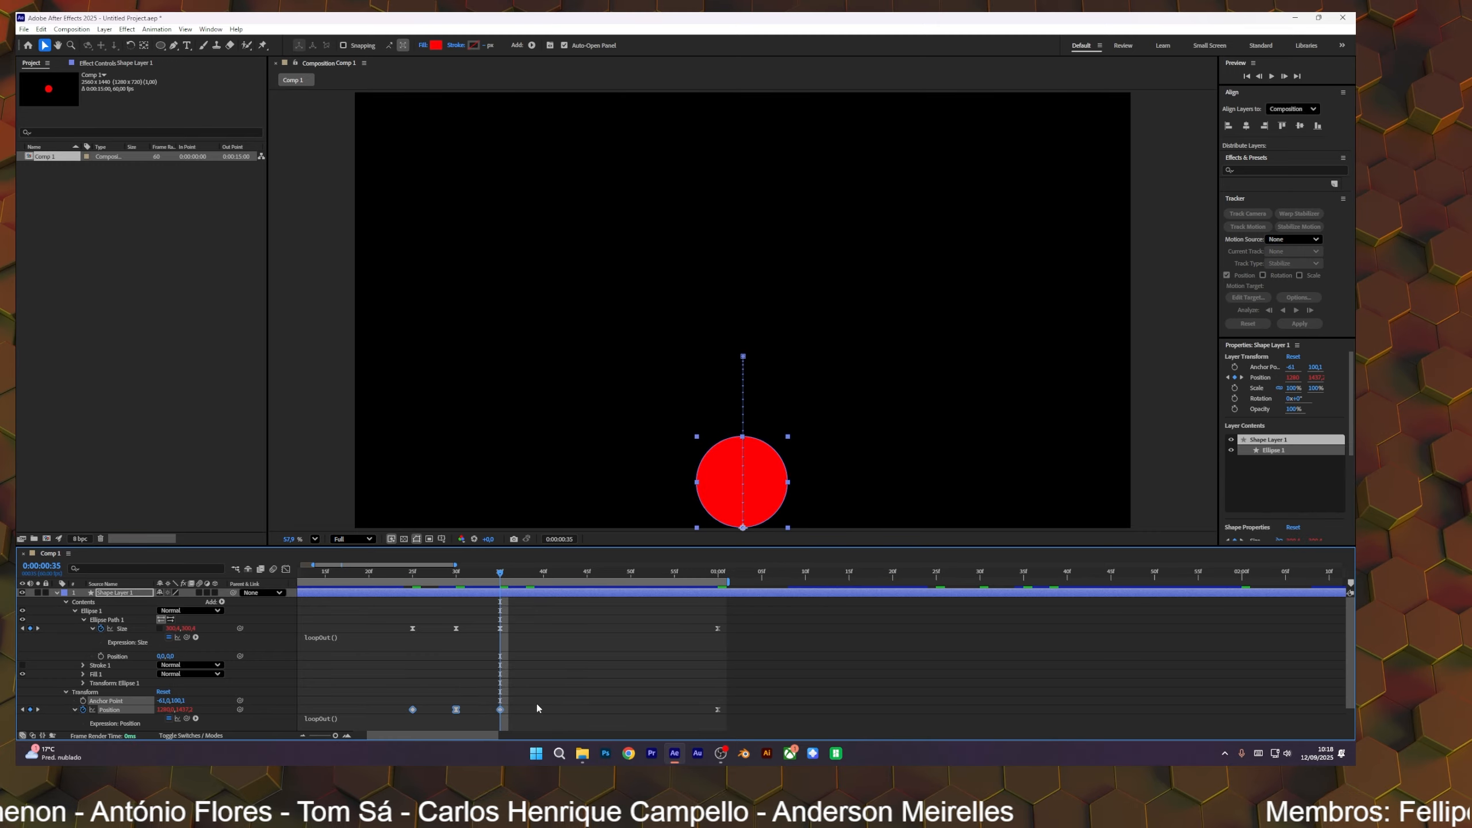
{"action": "left_click", "coordinate": [535, 704]}
Step: Preview the one-second bounce from 0:00:00:00 with the linear impact and rebound keyframes
{"action": "left_click_drag", "start_coordinate": [336, 735], "coordinate": [310, 737]}
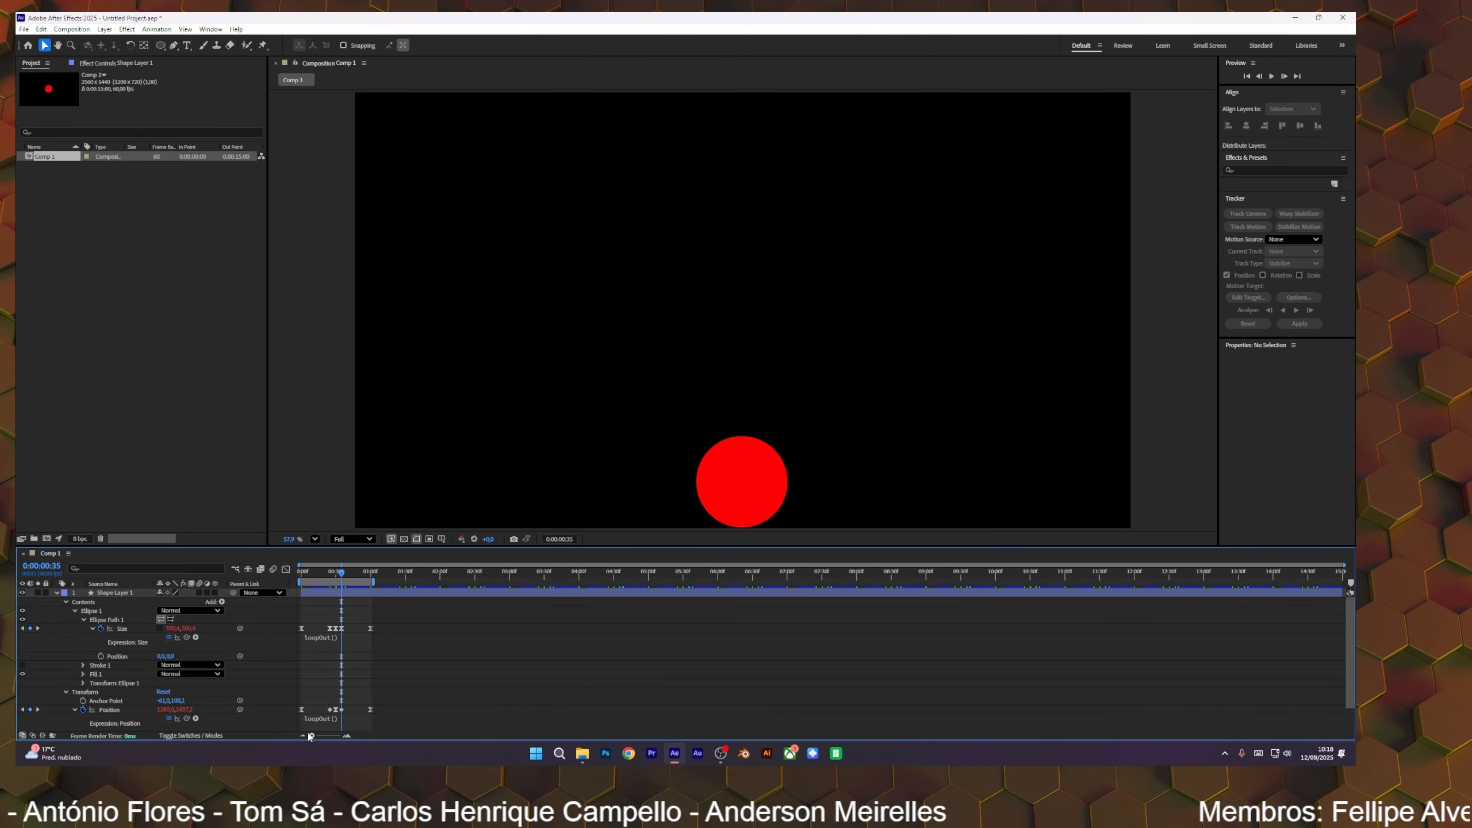
{"action": "left_click_drag", "start_coordinate": [358, 572], "coordinate": [296, 580]}
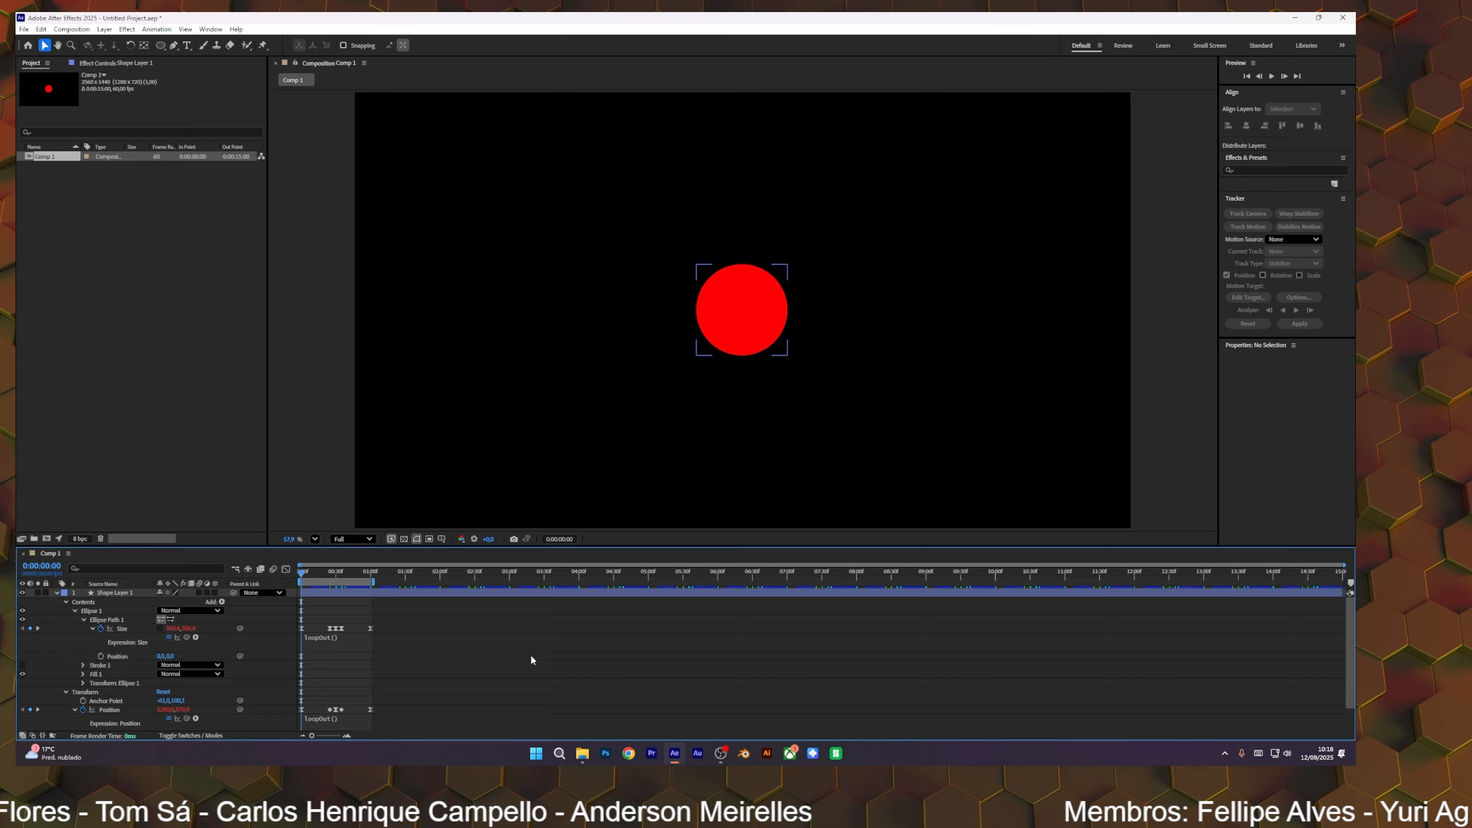
{"action": "key", "text": "space"}
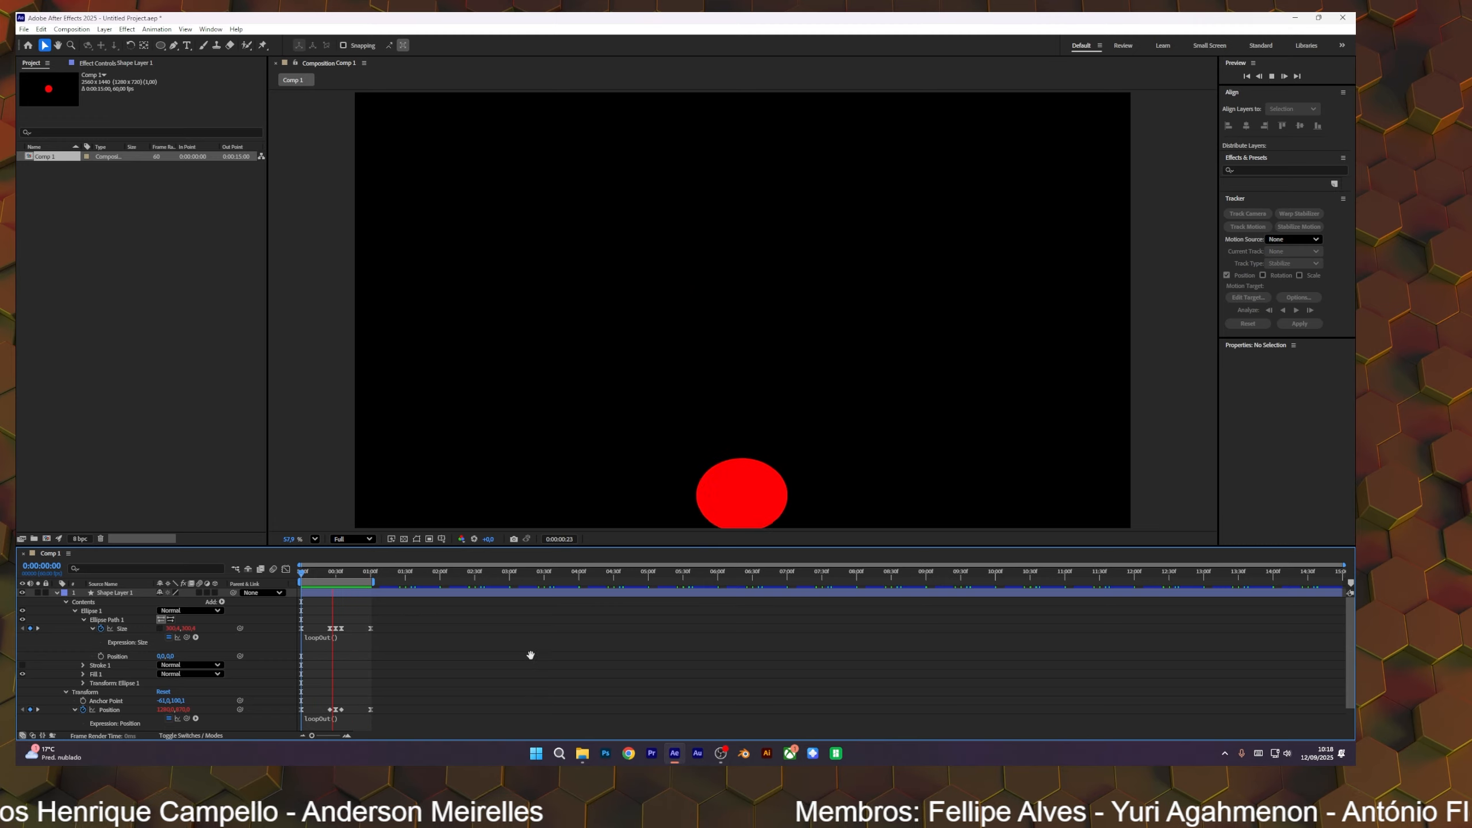
Step: Raise the squashed ball at 0:00:00:28 so its lowest point rests on the composition's bottom edge, adding a Position keyframe
{"action": "key", "text": "space"}
{"action": "scroll", "coordinate": [746, 478], "scroll_direction": "up", "scroll_amount": 4}
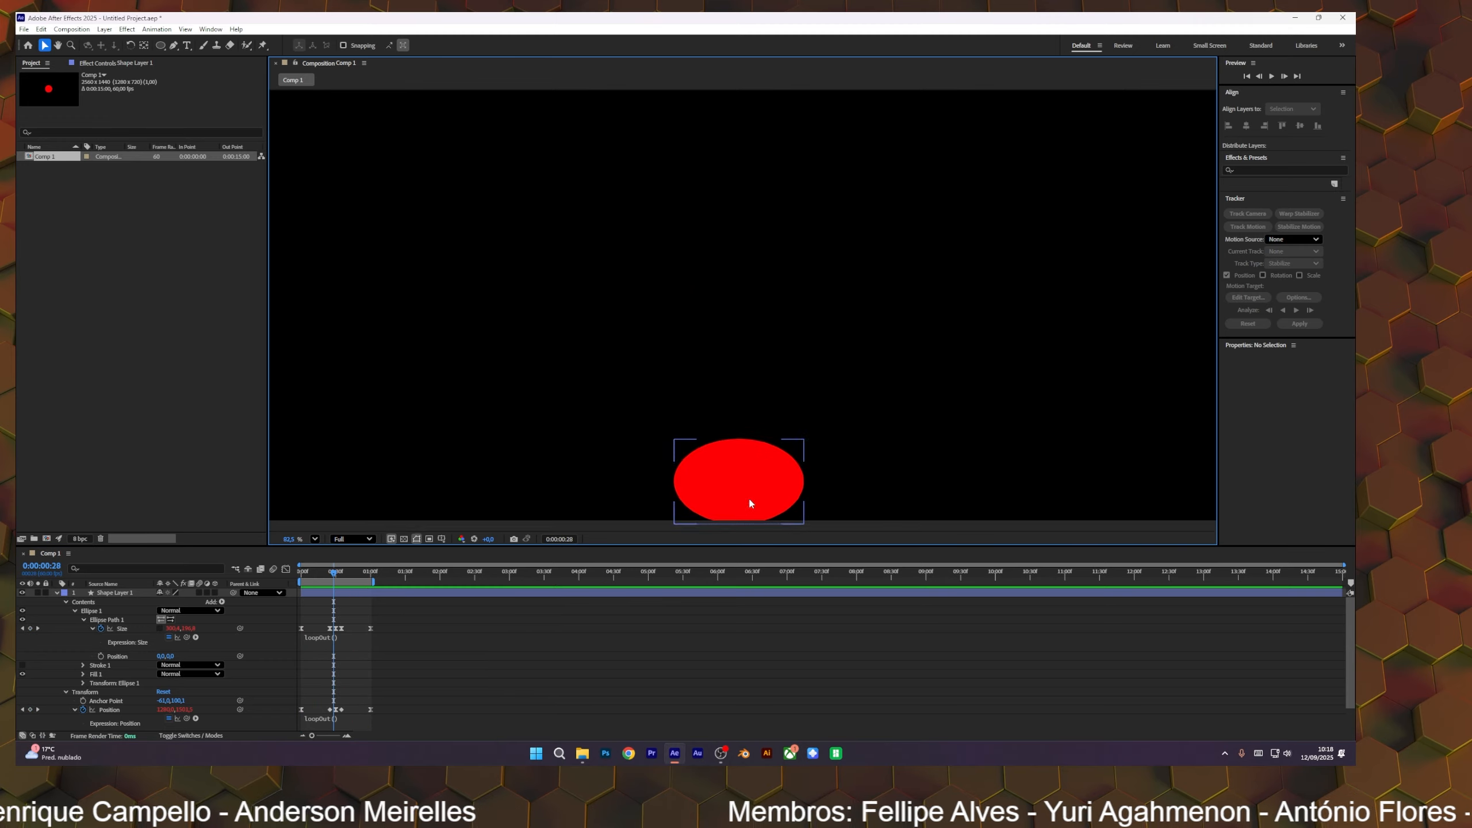
{"action": "left_click_drag", "start_coordinate": [747, 496], "coordinate": [746, 387]}
{"action": "scroll", "coordinate": [723, 385], "scroll_direction": "up", "scroll_amount": 4}
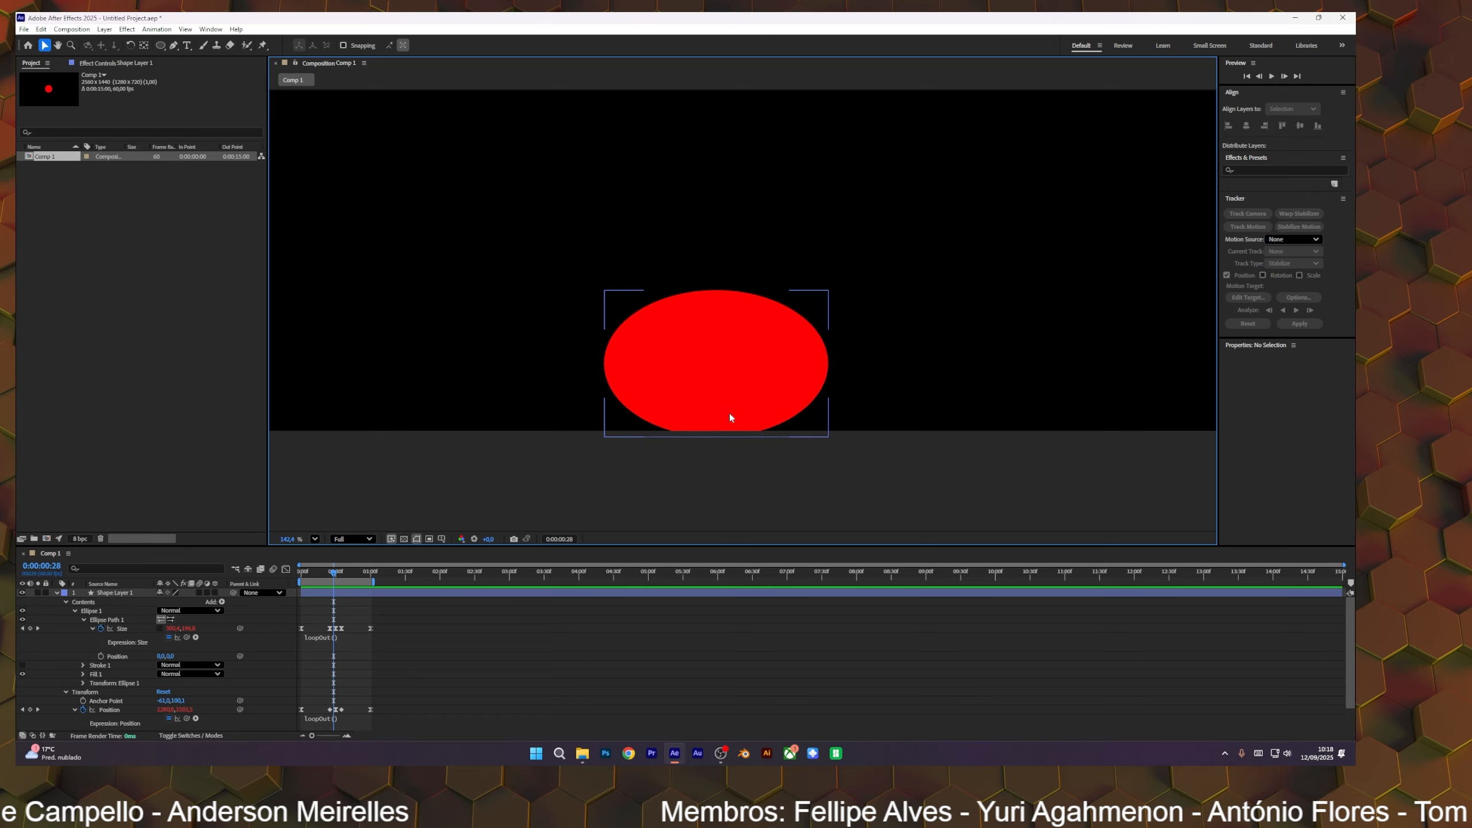
{"action": "left_click_drag", "start_coordinate": [334, 571], "coordinate": [334, 575]}
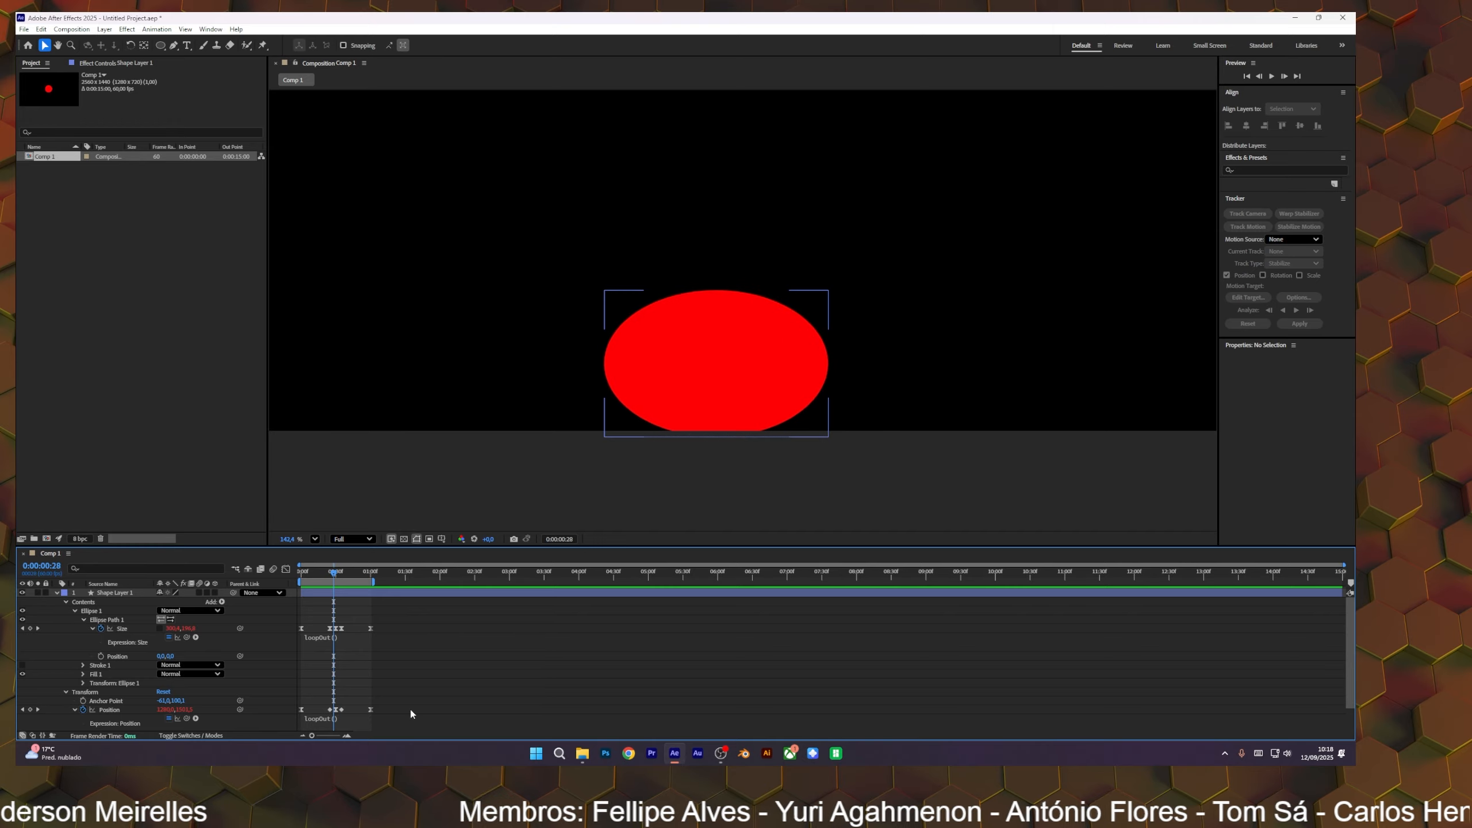
{"action": "left_click_drag", "start_coordinate": [313, 735], "coordinate": [398, 728]}
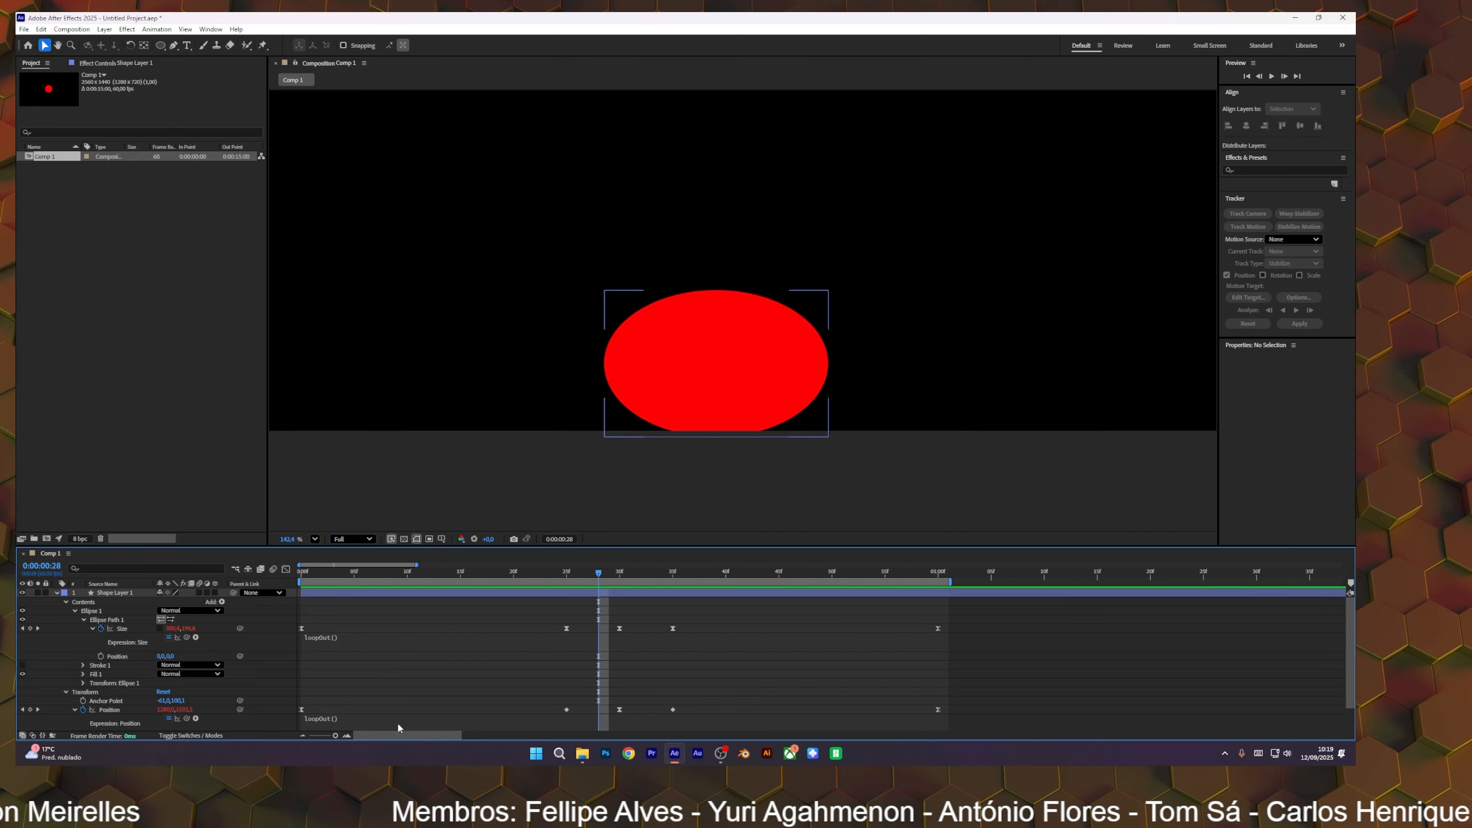
{"action": "mouse_move", "coordinate": [603, 575]}
{"action": "left_mouse_down"}
{"action": "mouse_move", "coordinate": [566, 577]}
{"action": "mouse_move", "coordinate": [599, 577]}
{"action": "left_mouse_up"}
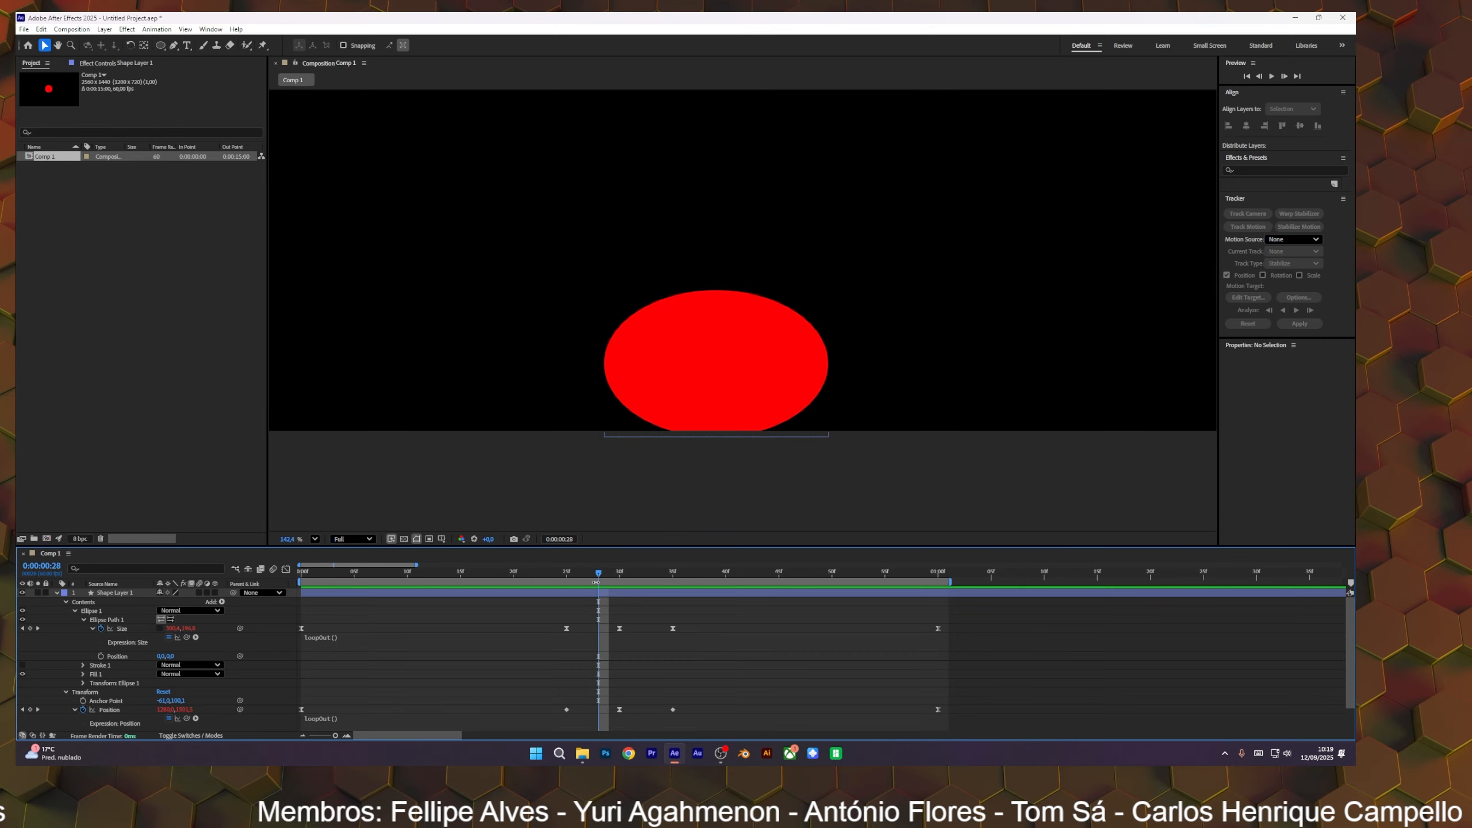
{"action": "left_click", "coordinate": [712, 386]}
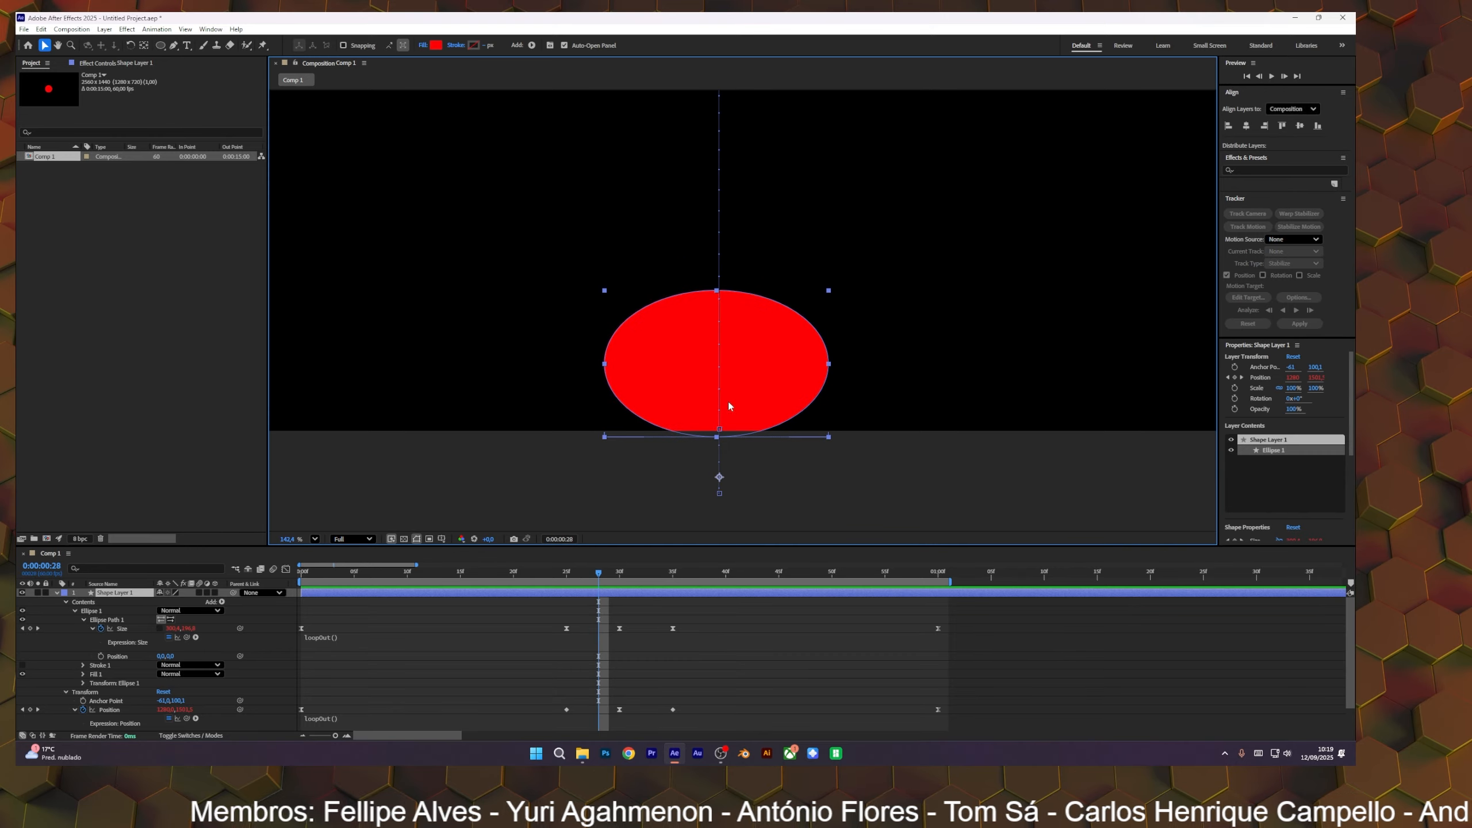
{"action": "left_click_drag", "start_coordinate": [739, 386], "coordinate": [742, 378]}
Step: Add a Position keyframe at 0:00:00:32 by raising the squashed ball until it rests on the composition's bottom edge
{"action": "left_click", "coordinate": [619, 573]}
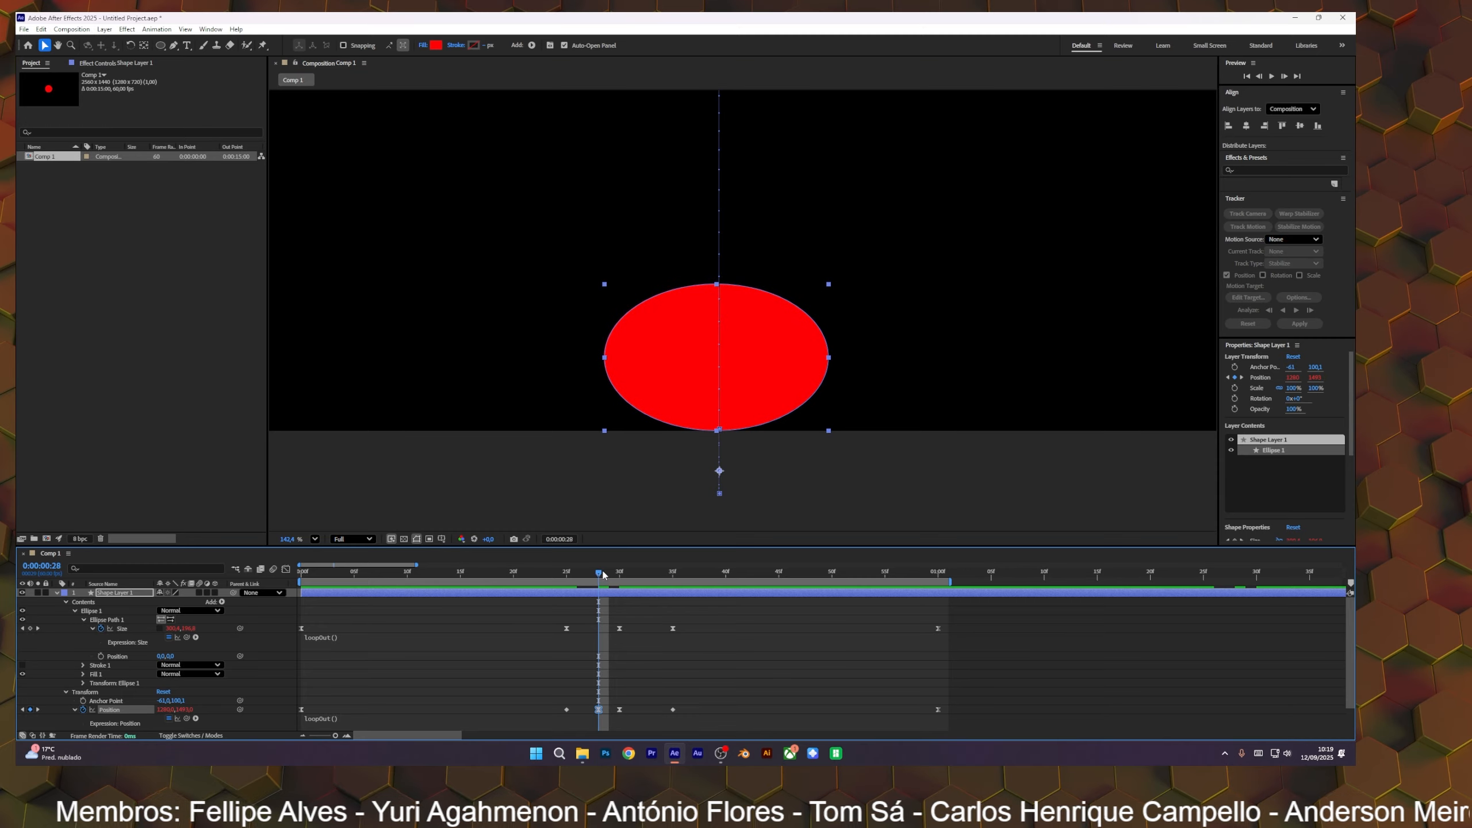
{"action": "left_click", "coordinate": [641, 573]}
{"action": "left_click_drag", "start_coordinate": [751, 400], "coordinate": [751, 394]}
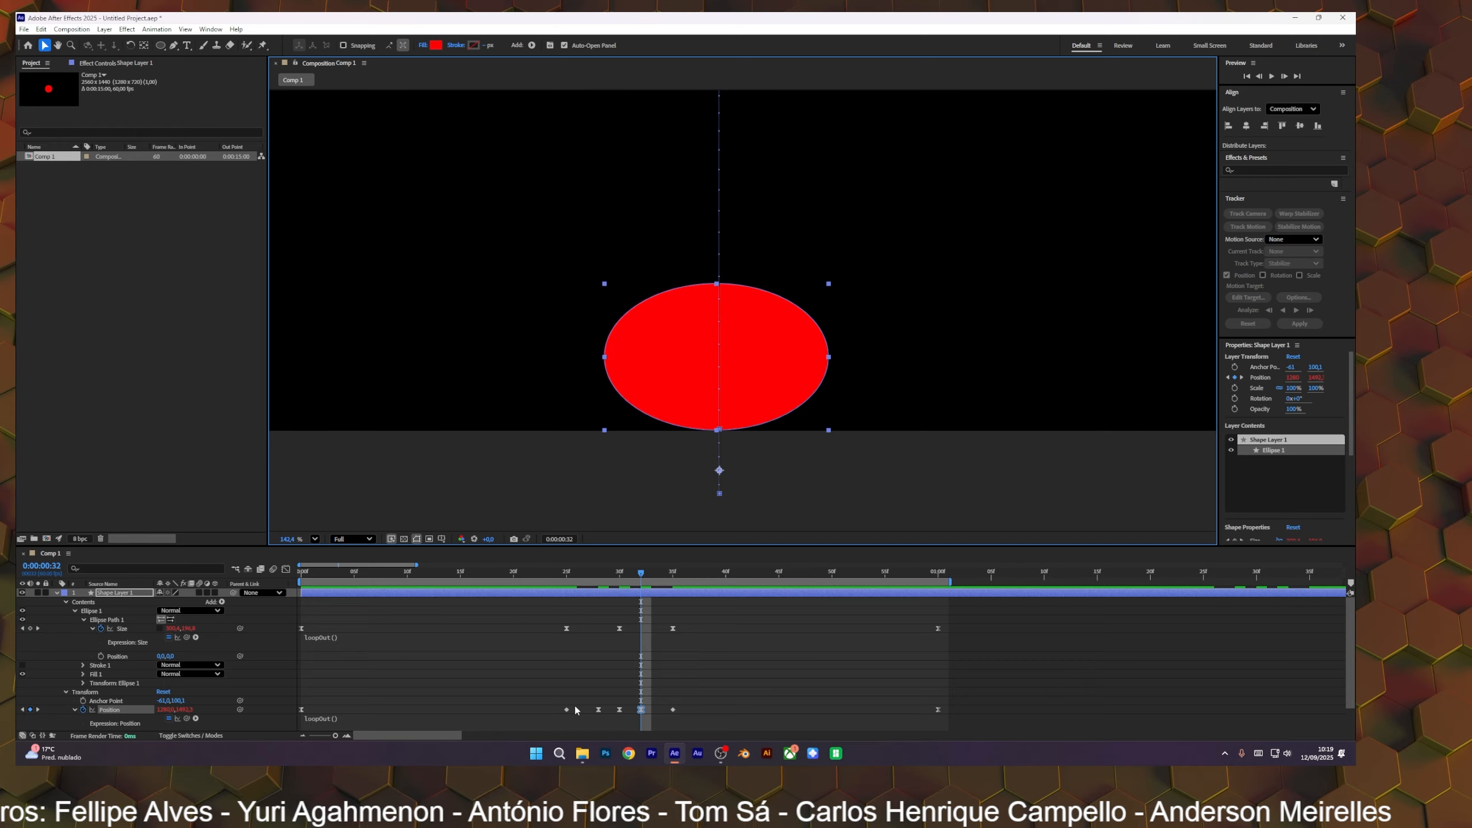
{"action": "left_click", "coordinate": [584, 720]}
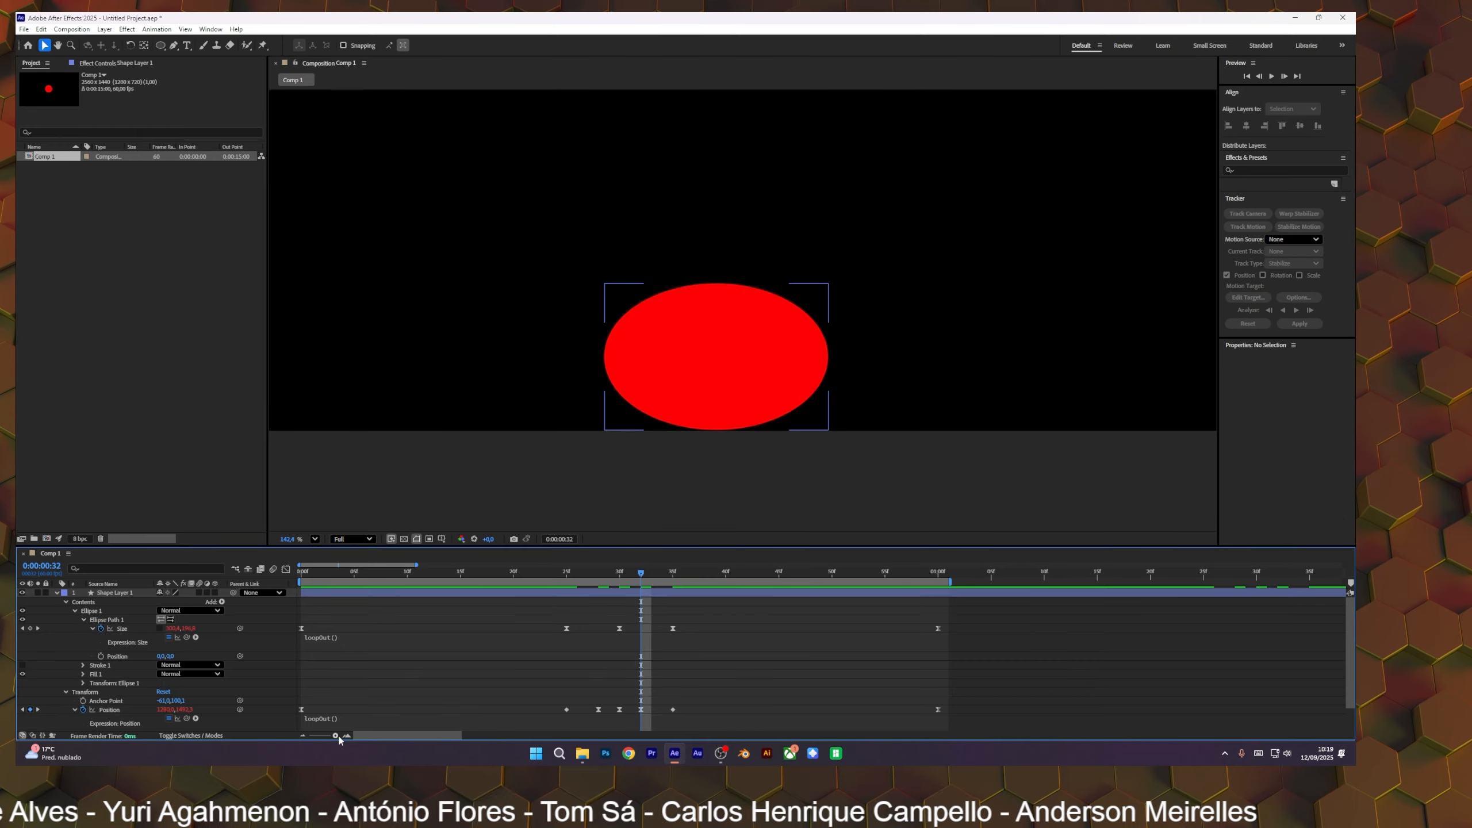
Step: Fit the whole composition in view and preview the one-second bounce from 0:00:00:00 with the corrected squash positions
{"action": "left_click_drag", "start_coordinate": [335, 736], "coordinate": [333, 736]}
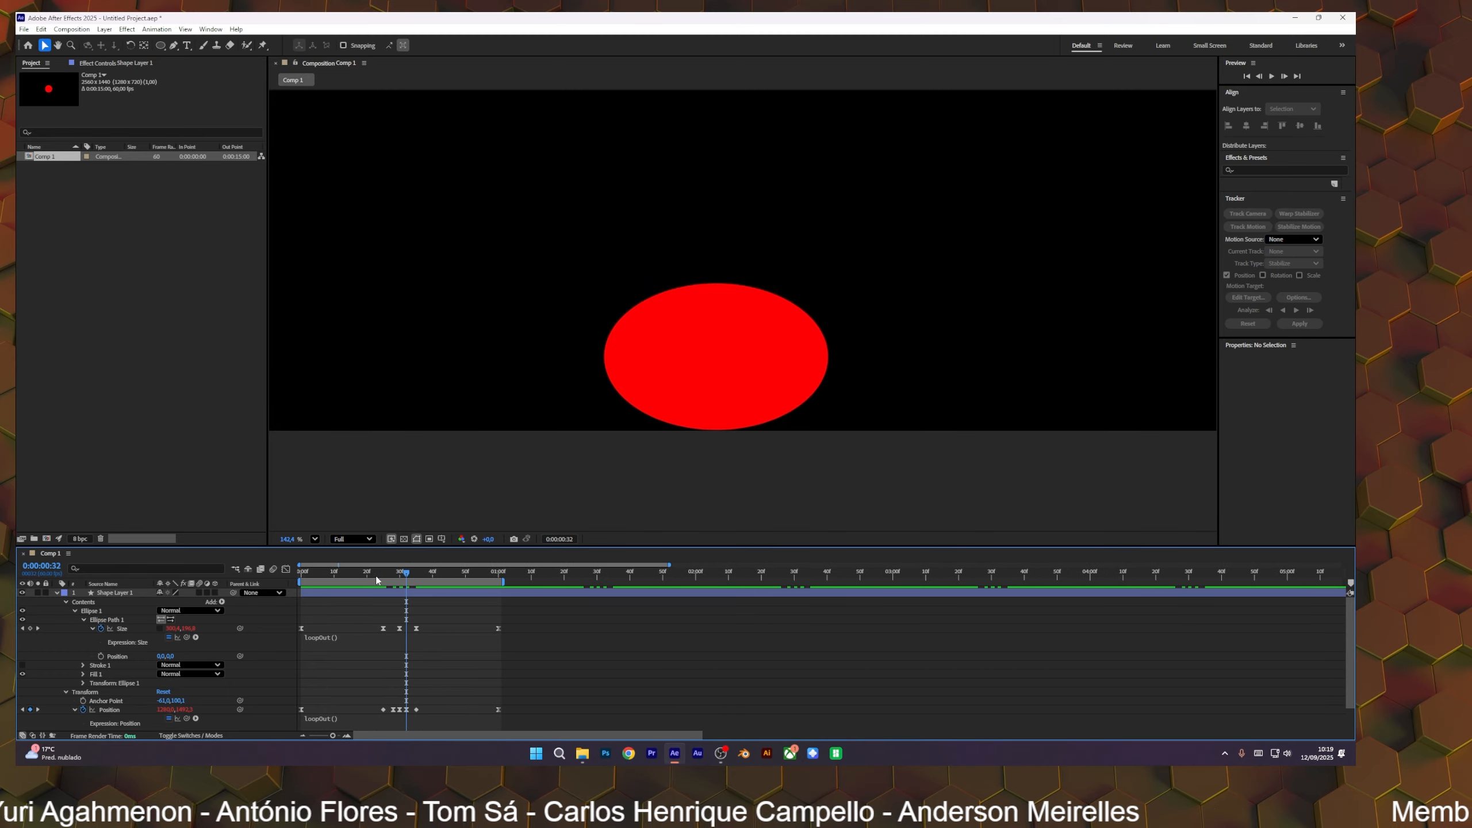
{"action": "key", "text": "Home"}
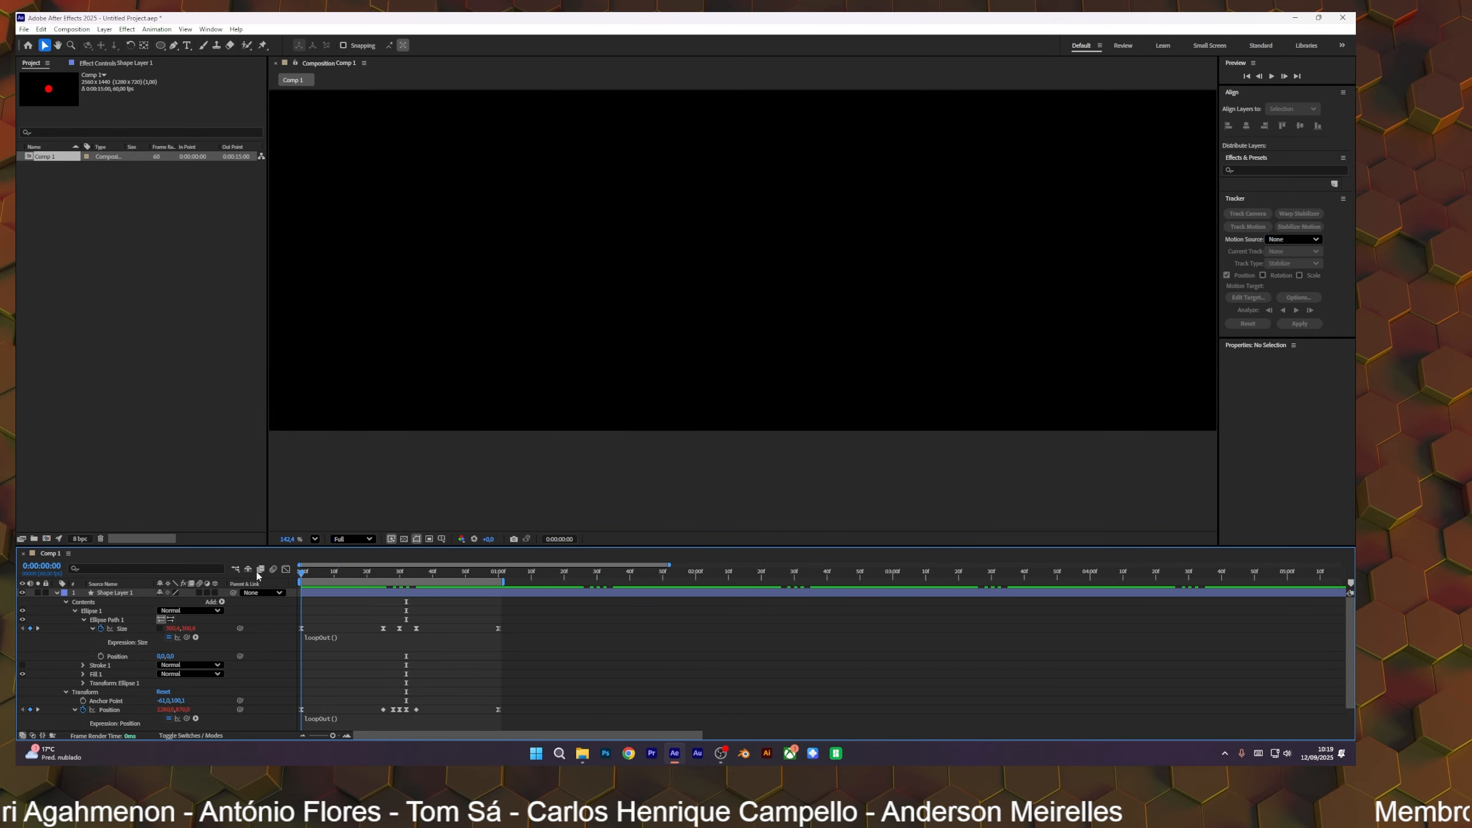
{"action": "scroll", "coordinate": [604, 423], "scroll_direction": "down", "scroll_amount": 1}
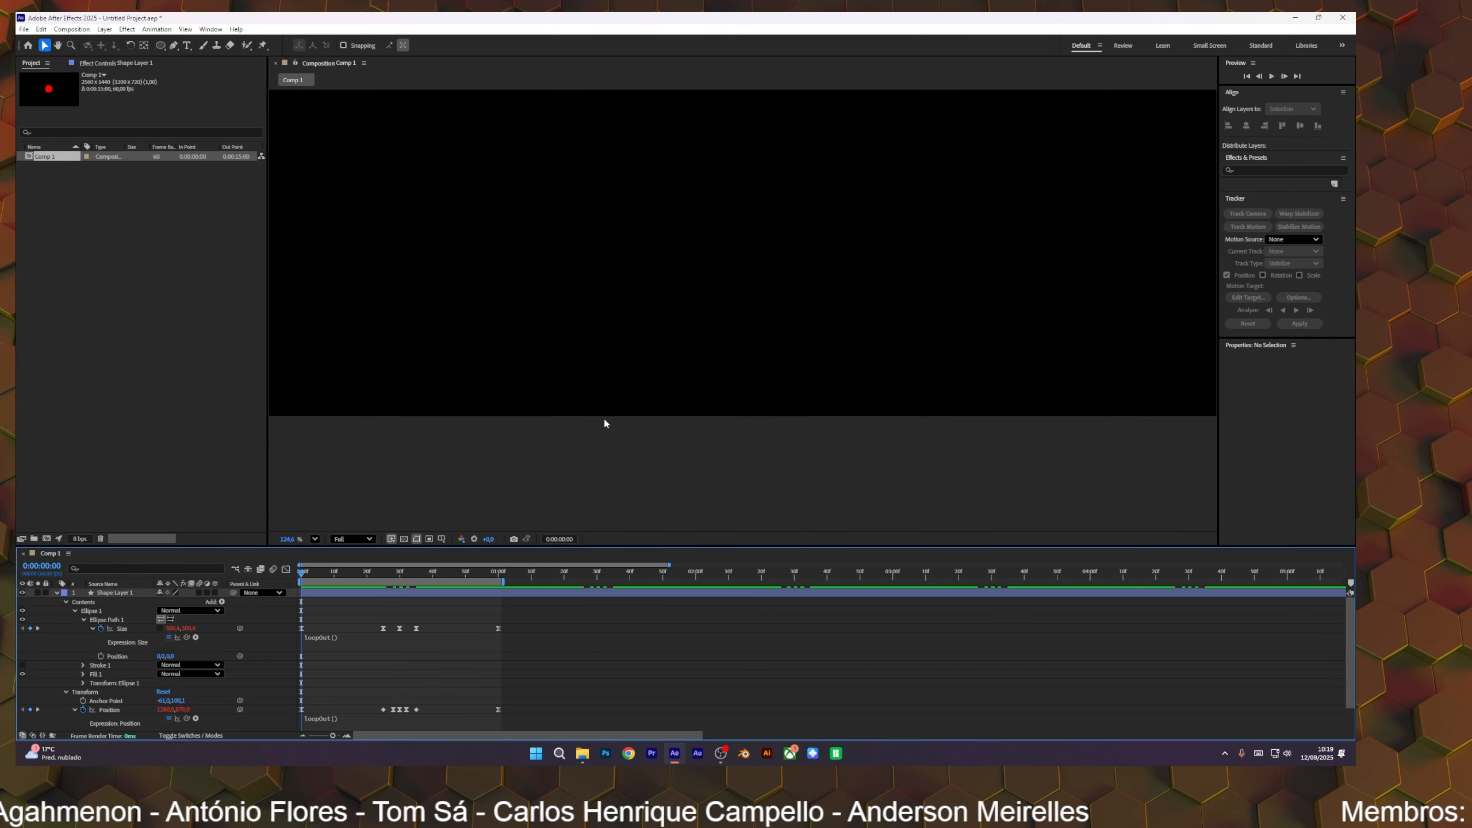
{"action": "left_click", "coordinate": [314, 539]}
{"action": "left_click", "coordinate": [337, 333]}
{"action": "key", "text": "space"}
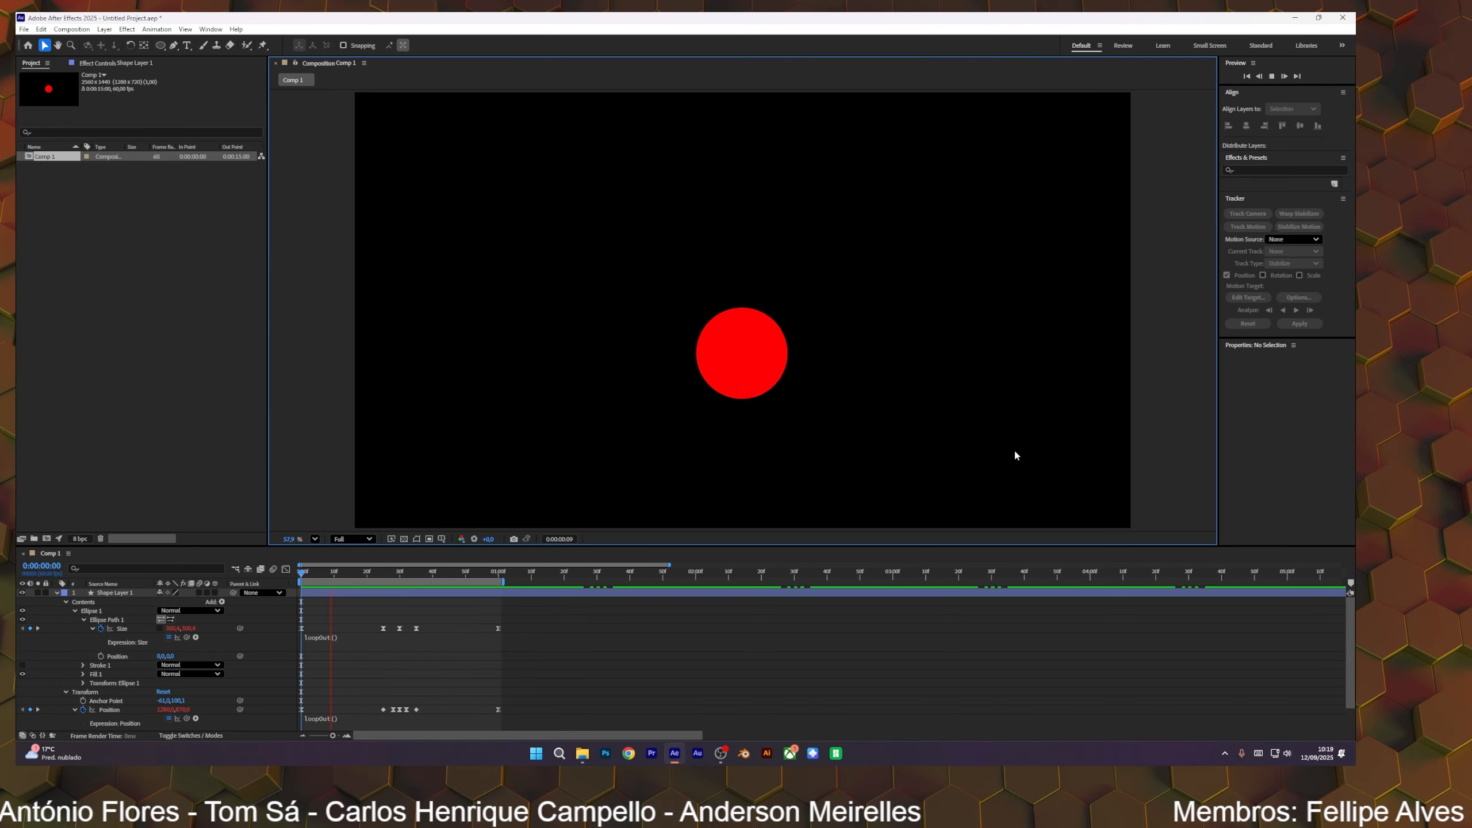
{"action": "key", "text": "space"}
{"action": "left_click_drag", "start_coordinate": [456, 572], "coordinate": [380, 579]}
{"action": "key", "text": "space"}
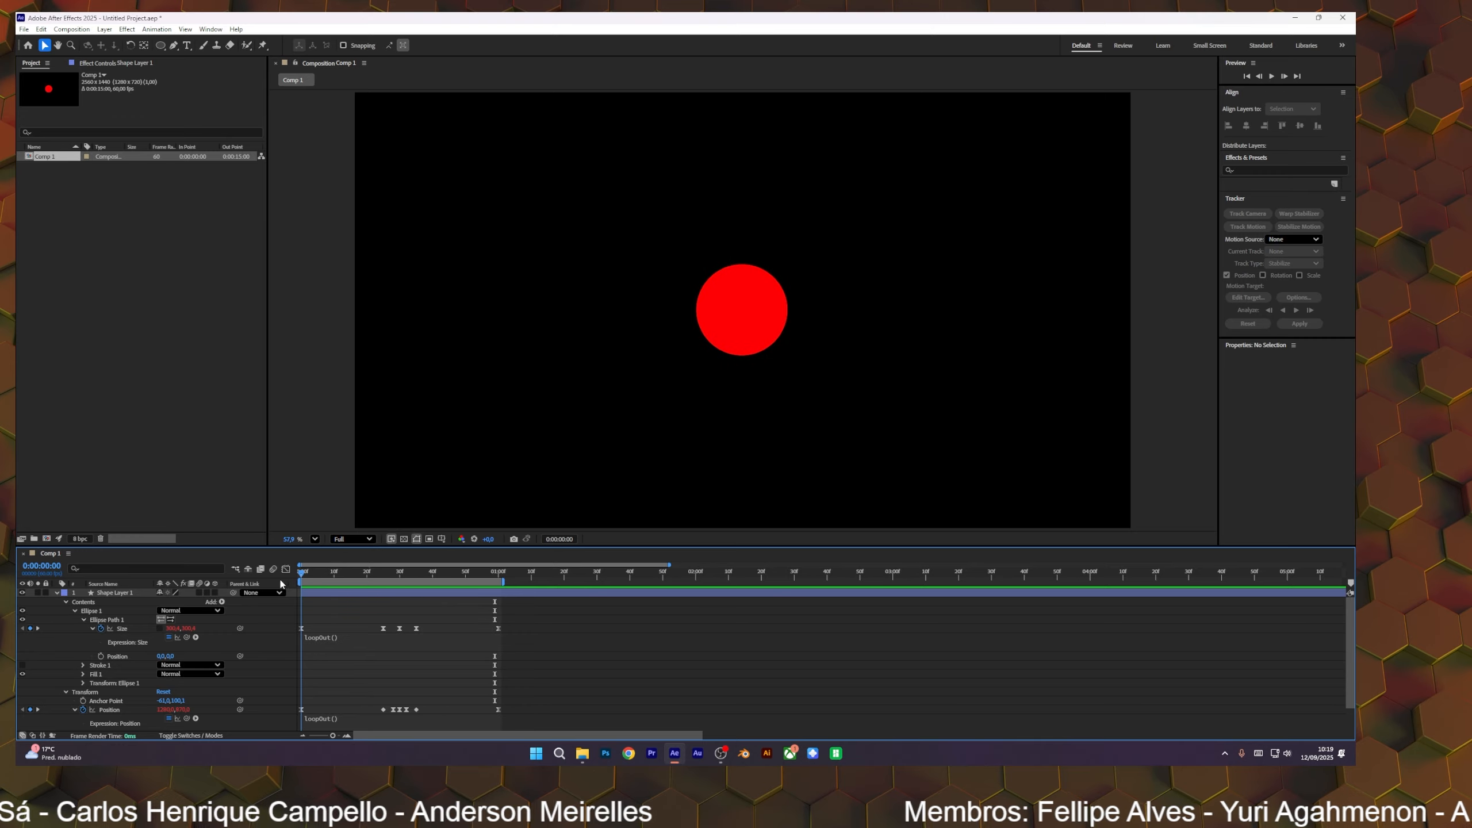
{"action": "left_click", "coordinate": [811, 437]}
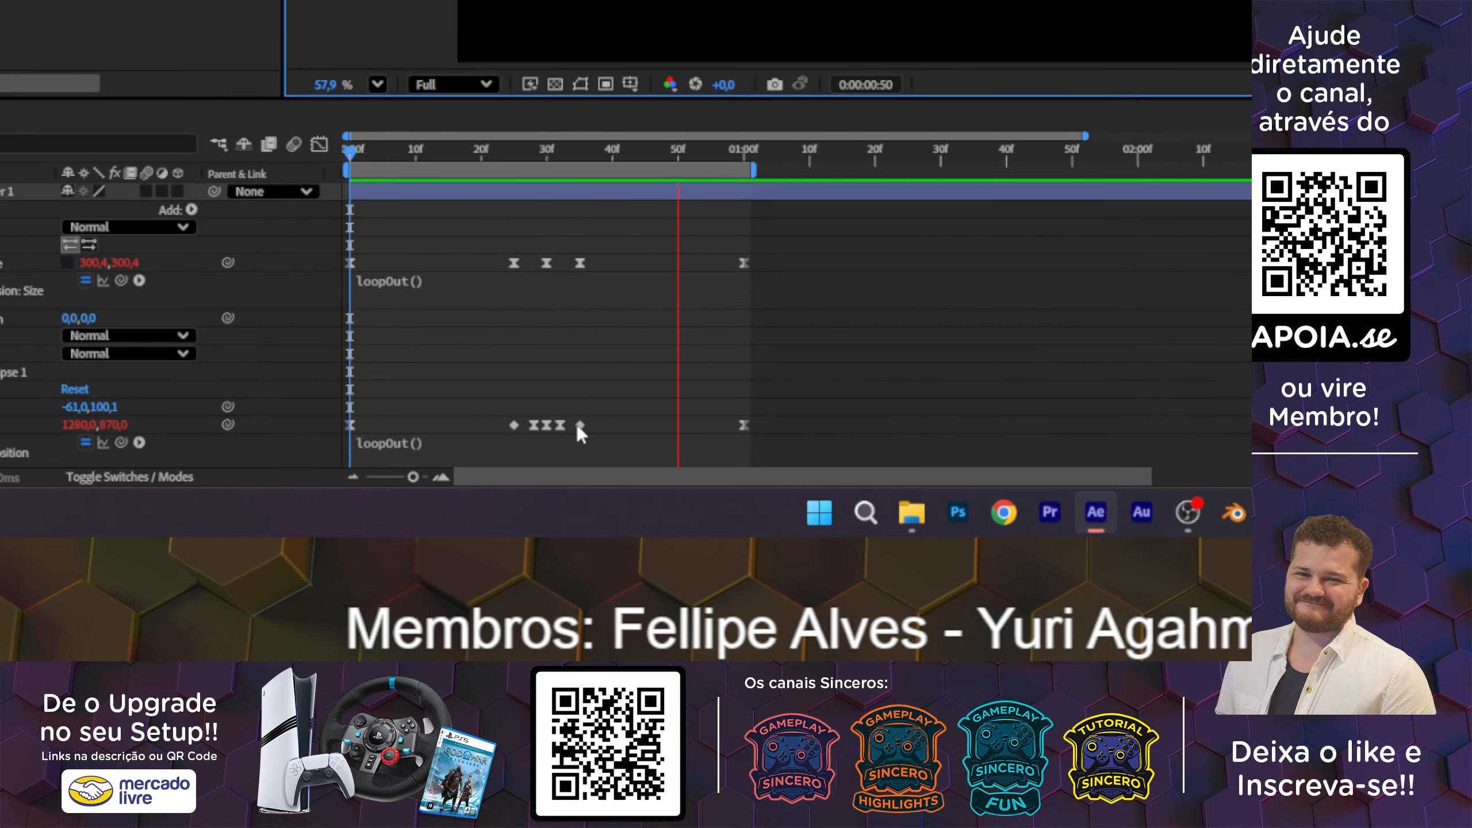
{"action": "mouse_move", "coordinate": [576, 426]}
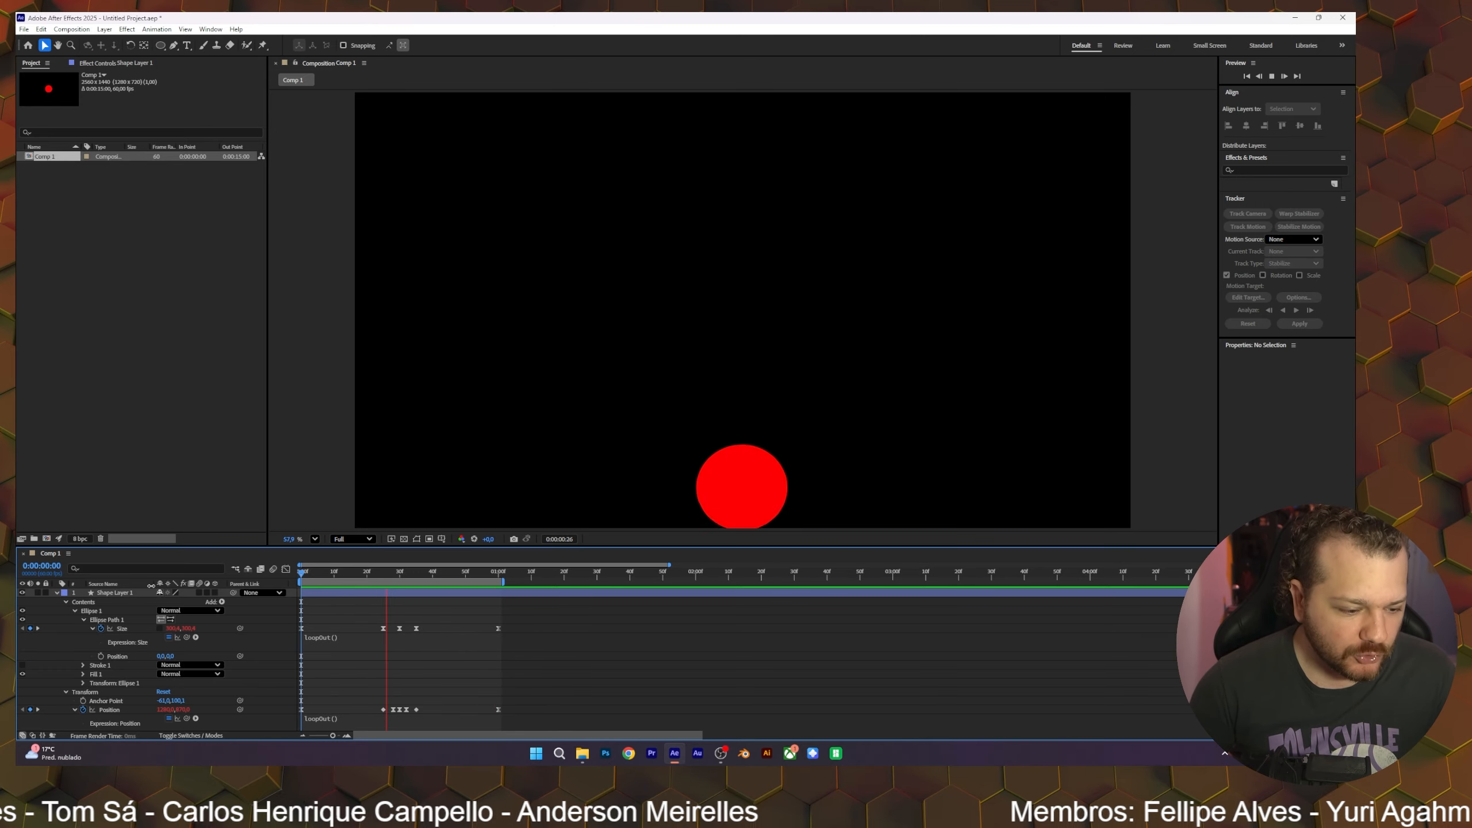
{"action": "key", "text": "space"}
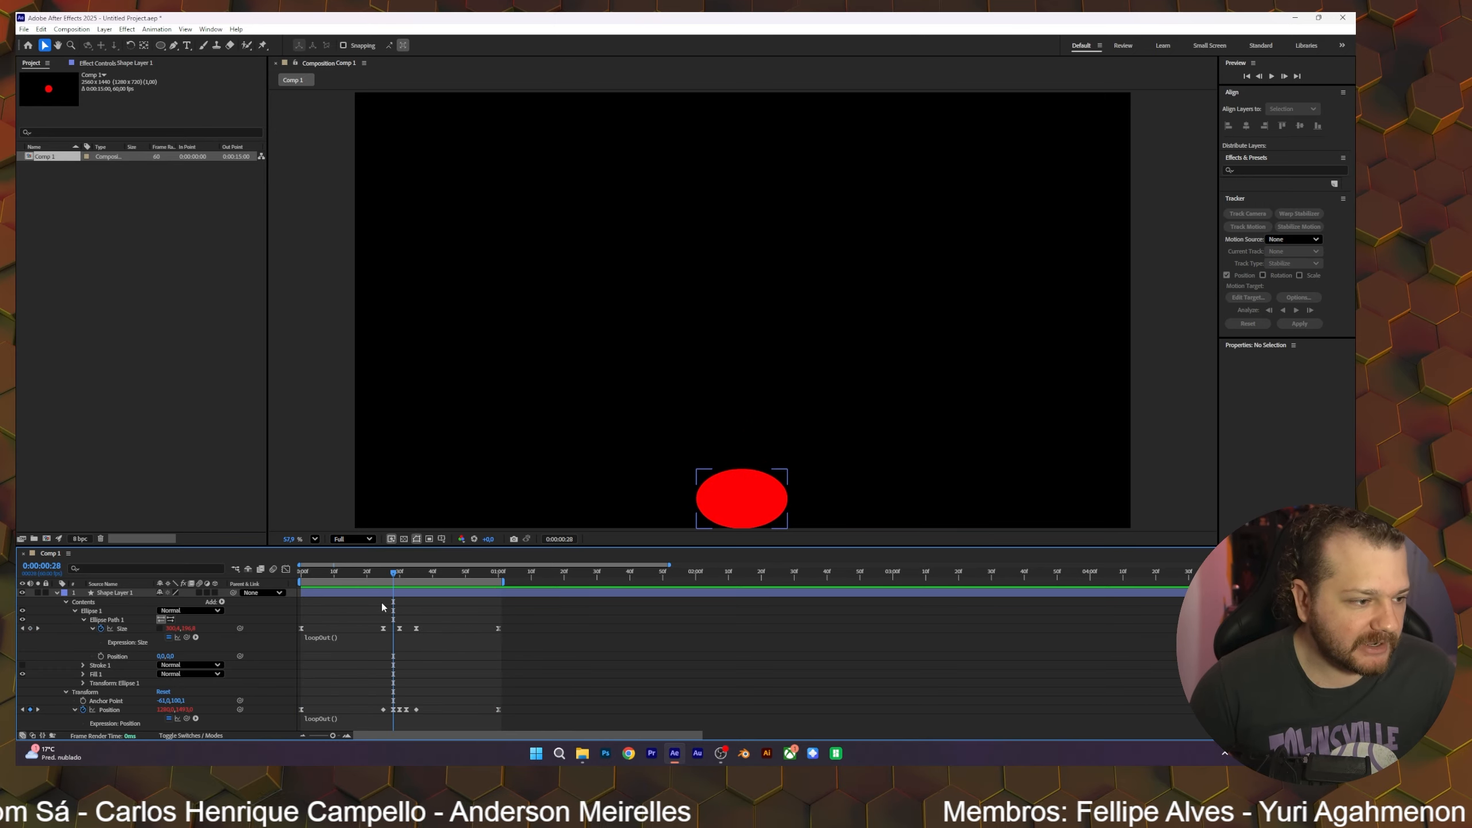
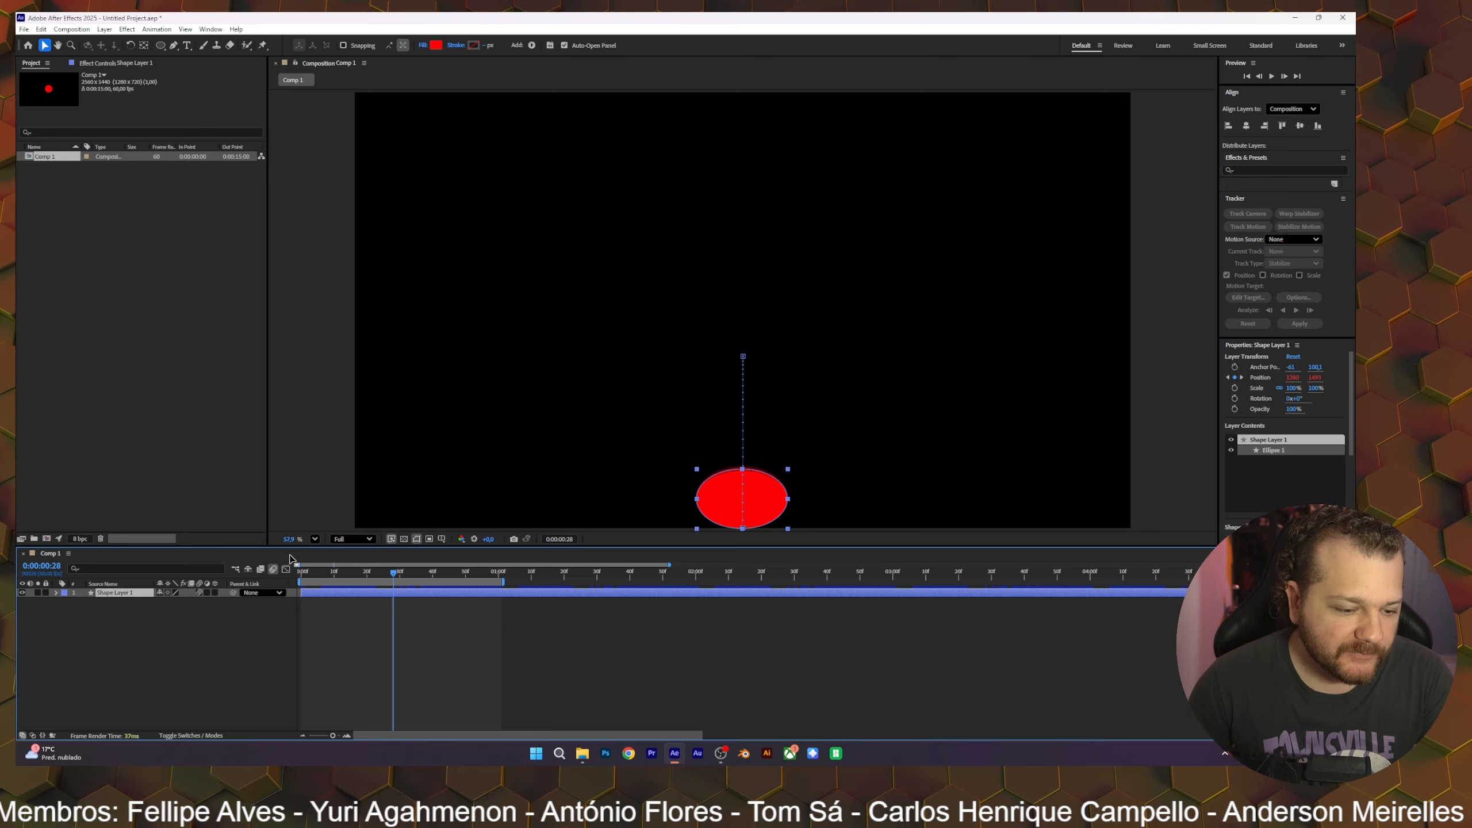
Step: Enable motion blur on the red circle's shape layer while inspecting the squash at 0:00:00:28 up close
{"action": "left_click", "coordinate": [244, 625]}
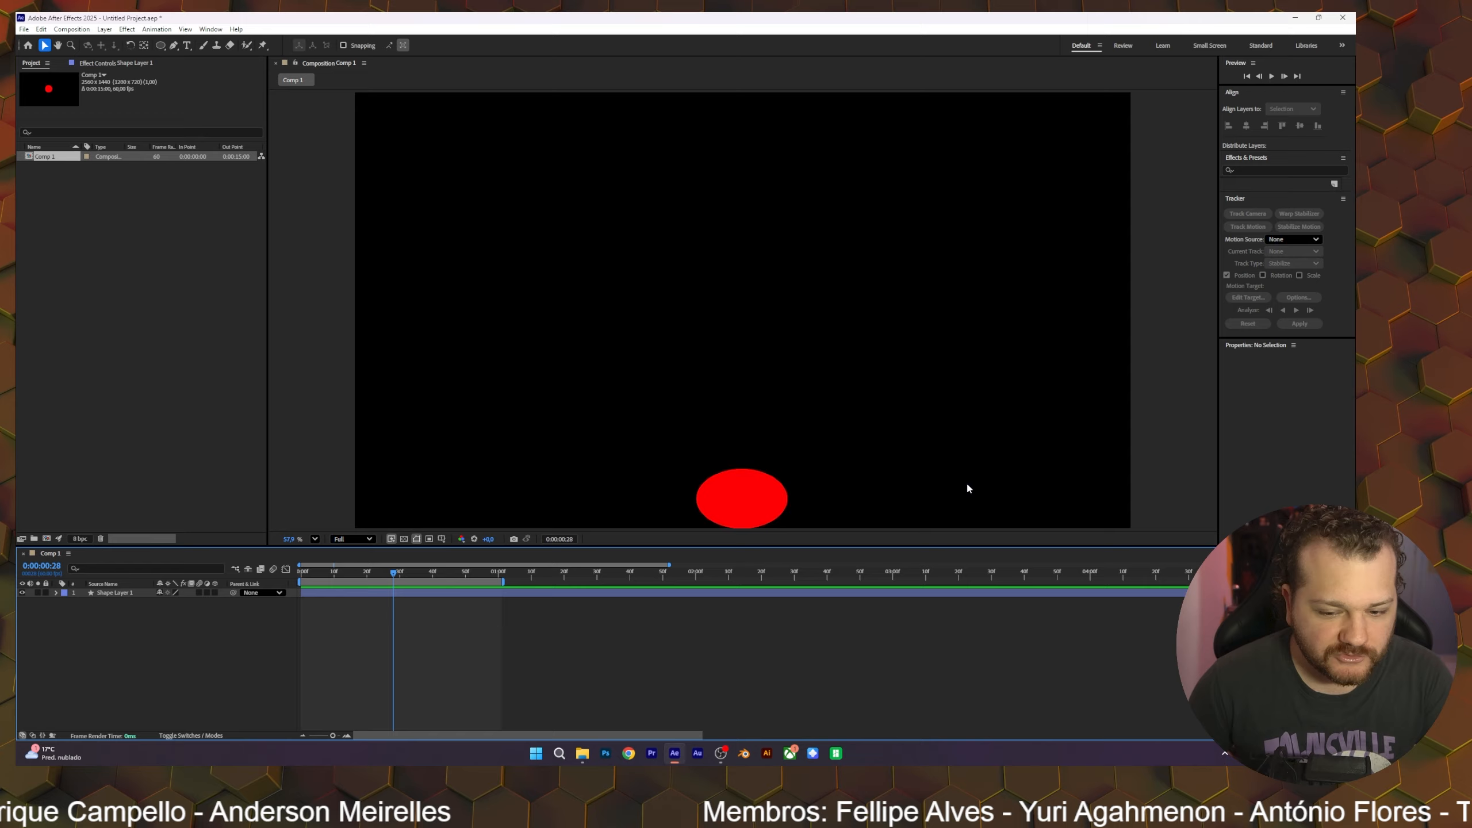
{"action": "scroll", "coordinate": [748, 504], "scroll_direction": "up", "scroll_amount": 5}
{"action": "scroll", "coordinate": [729, 430], "scroll_direction": "up", "scroll_amount": 5}
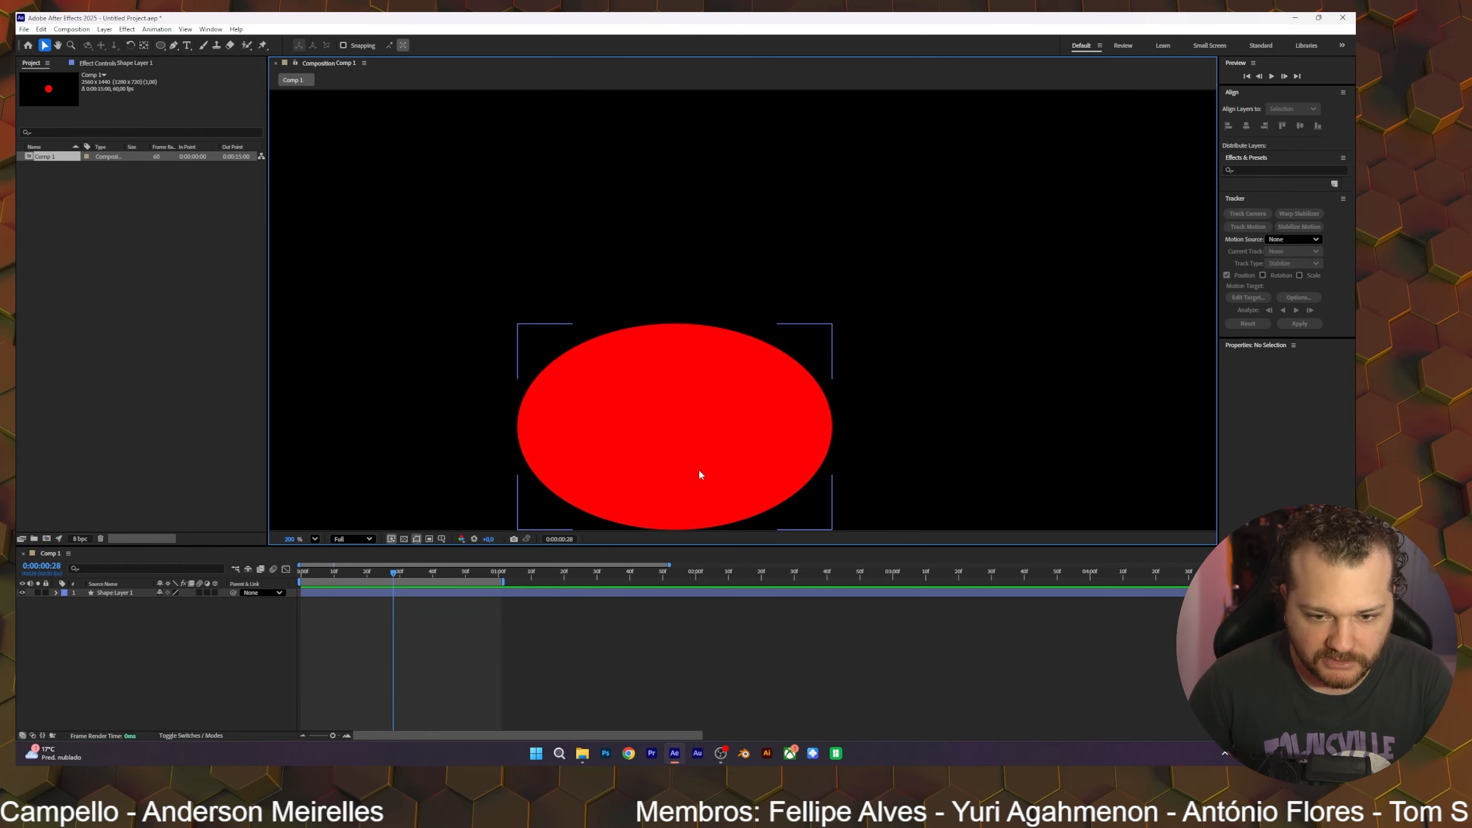
{"action": "key", "text": "v"}
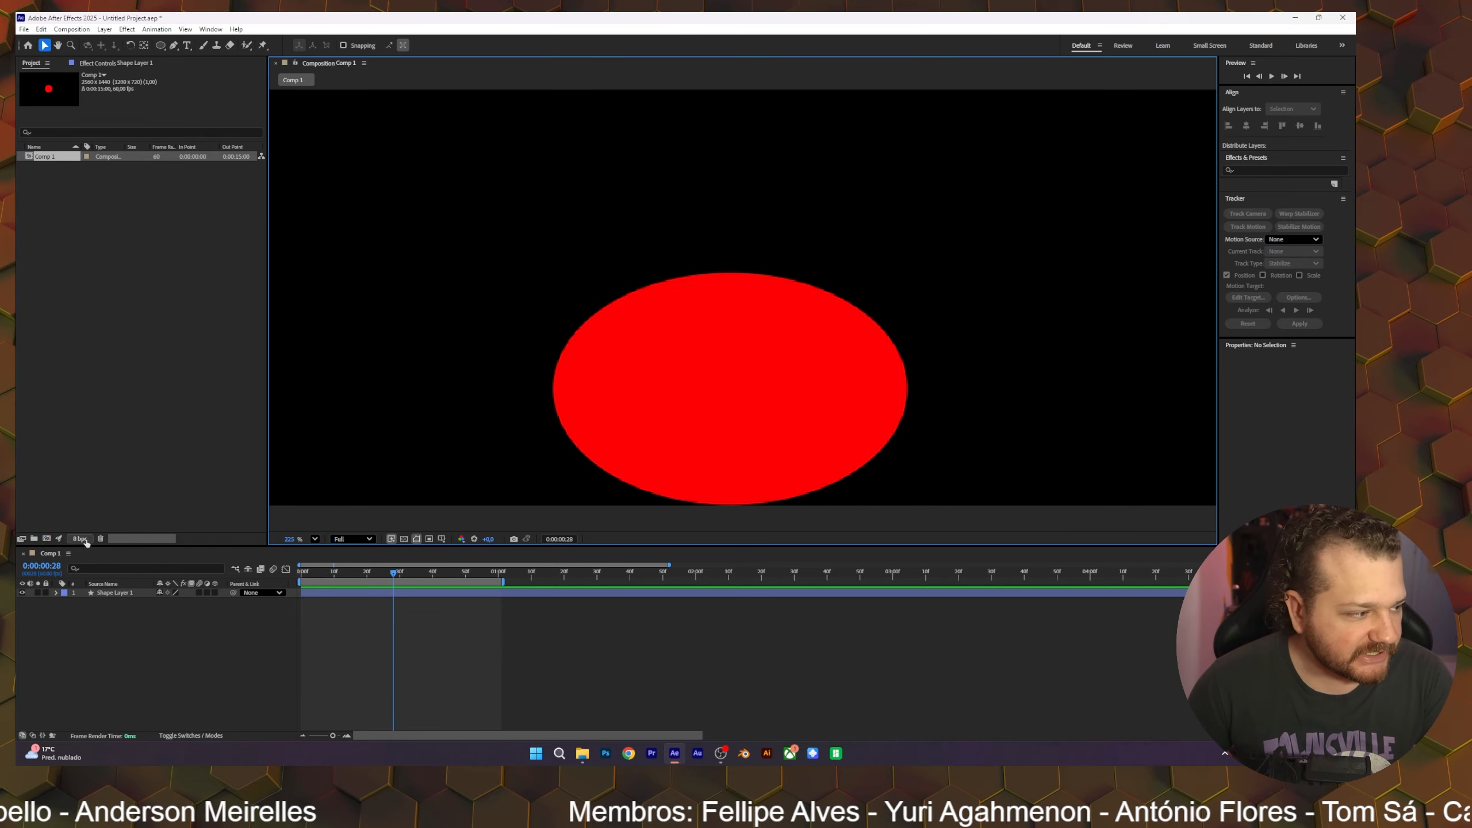
{"action": "left_click", "coordinate": [199, 593]}
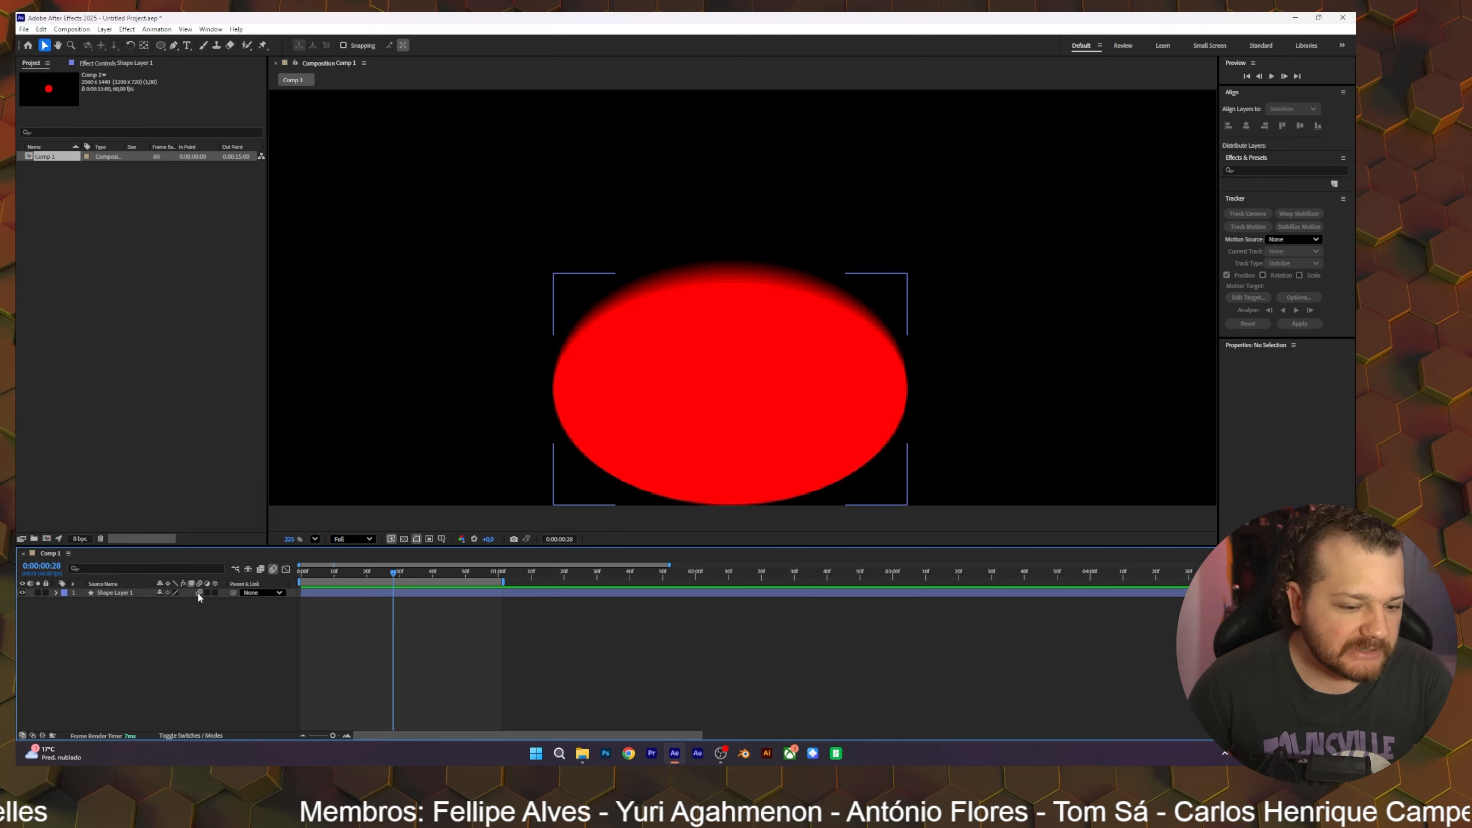
Step: Fit the whole composition in view and preview the bounce with motion blur
{"action": "left_click", "coordinate": [314, 539]}
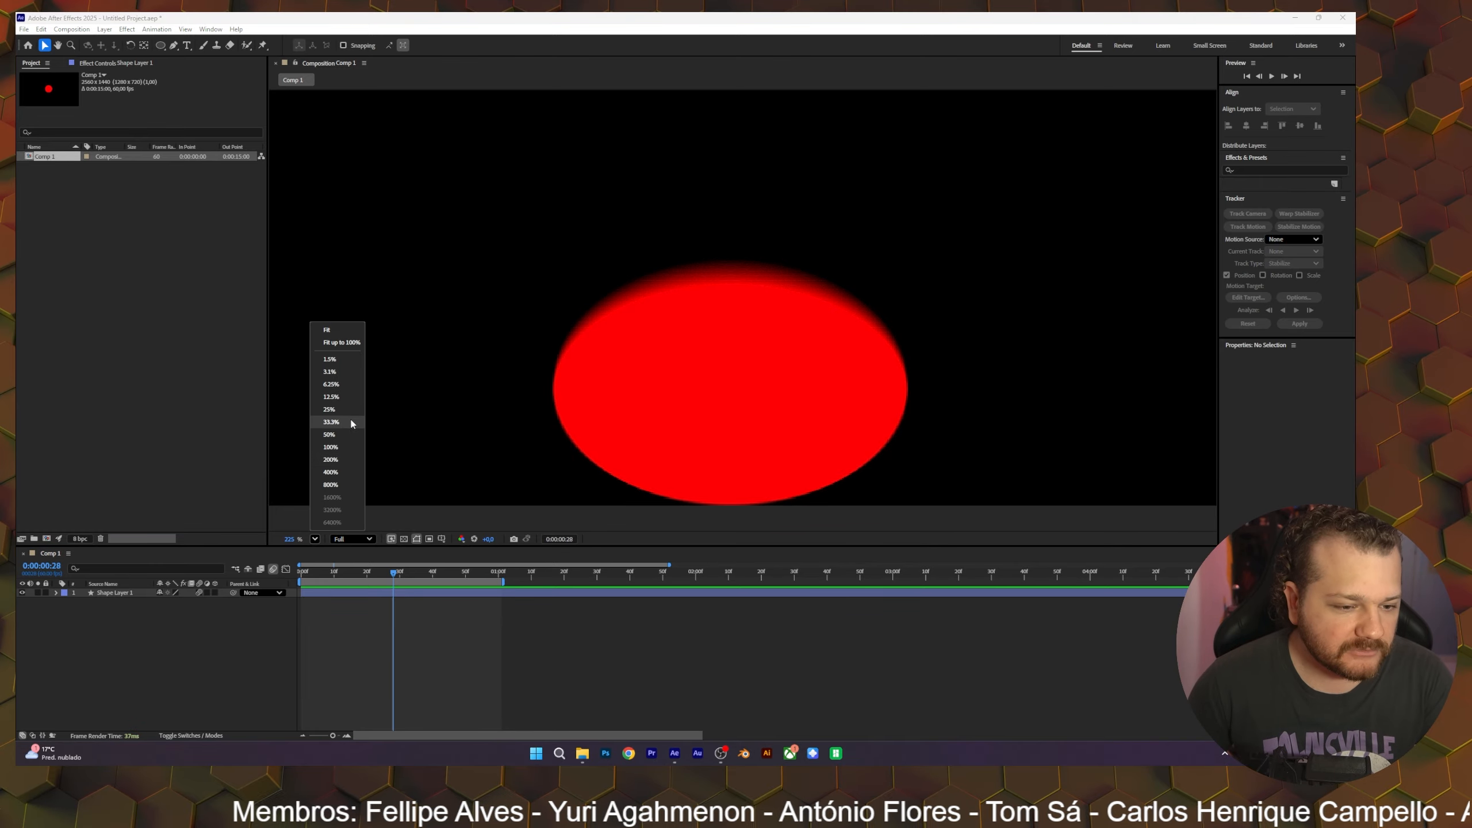
{"action": "left_click", "coordinate": [333, 331]}
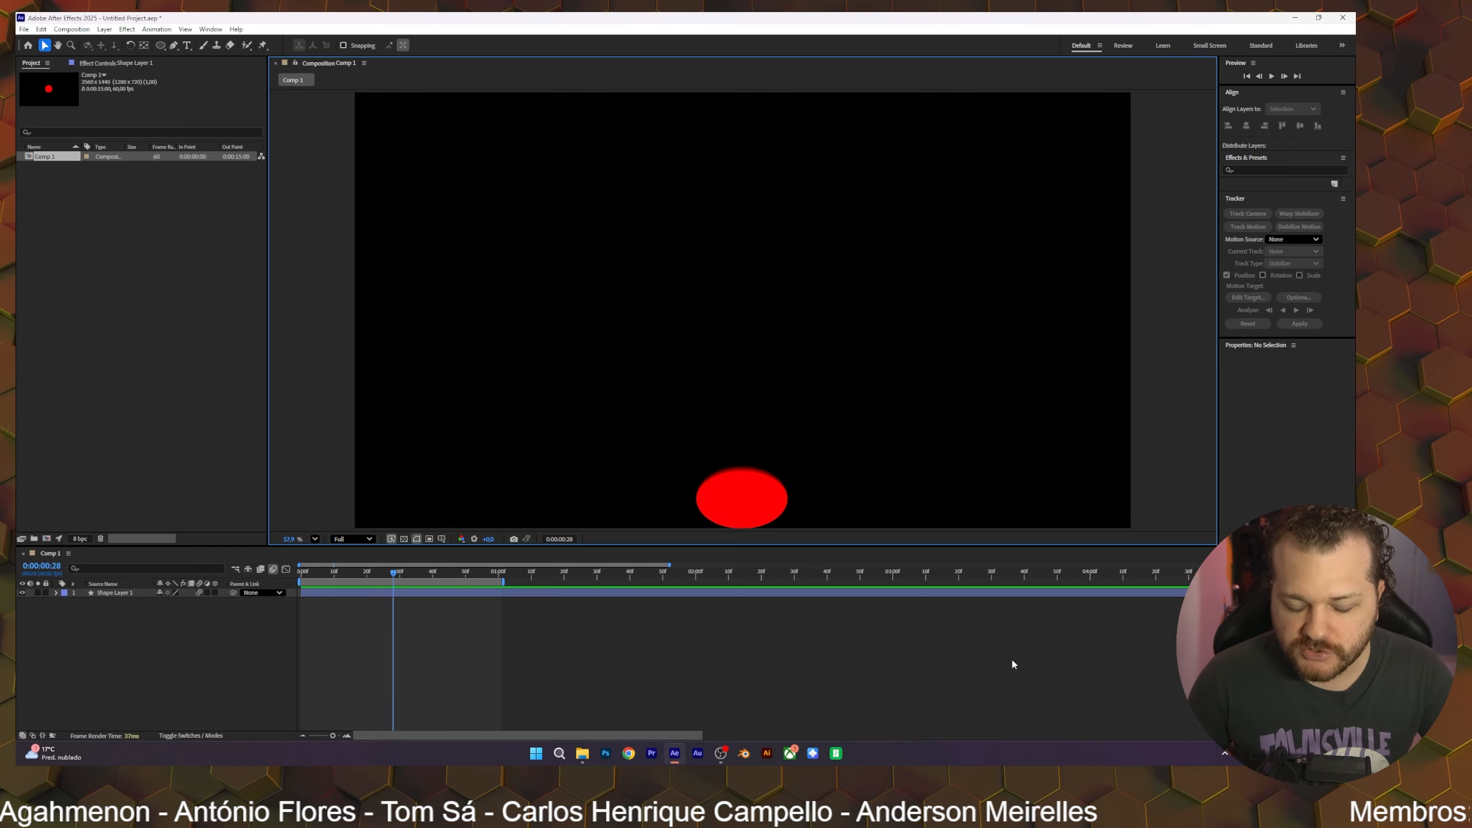
{"action": "key", "text": "space"}
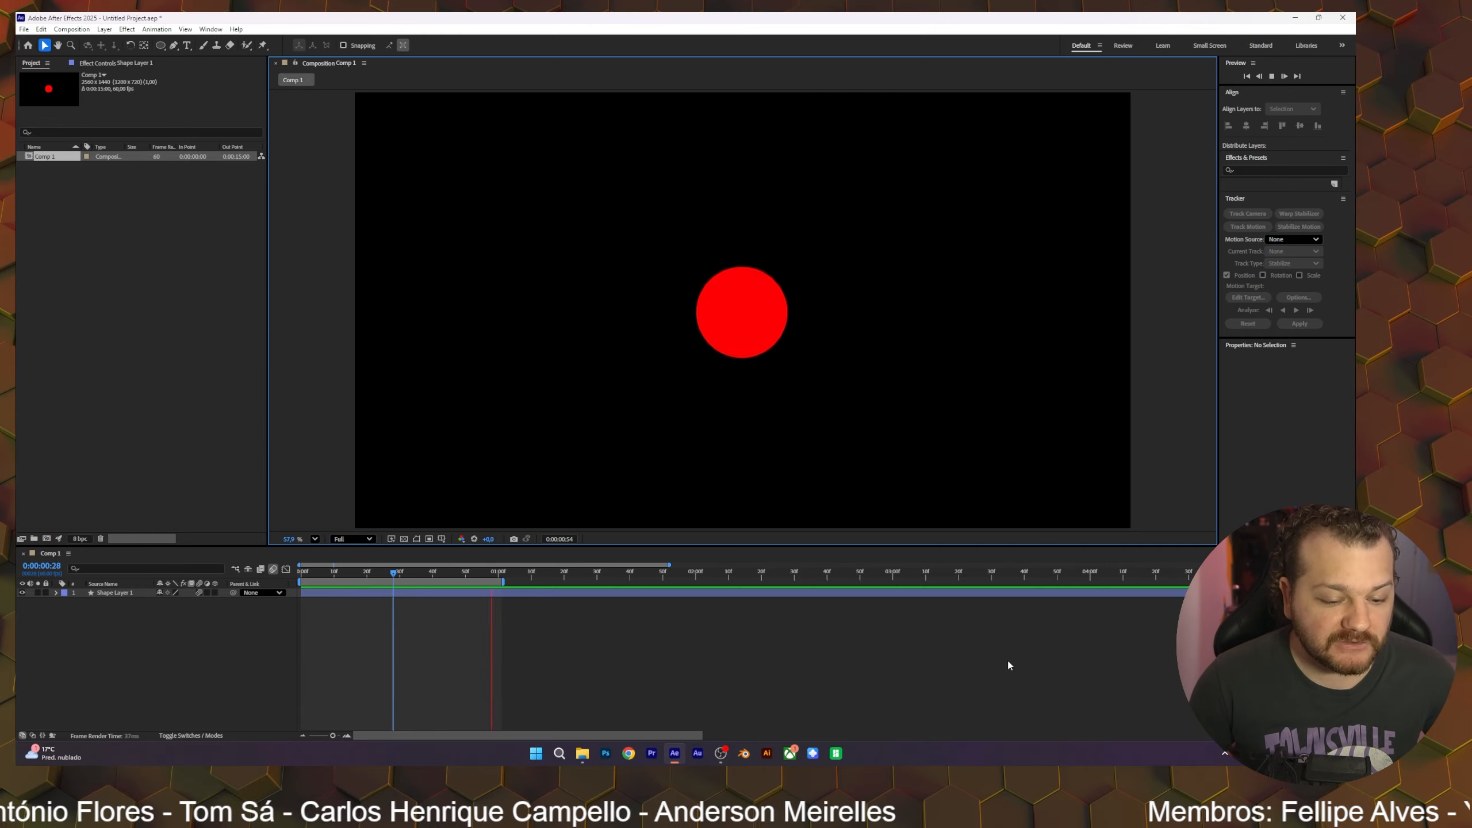
{"action": "key", "text": "space"}
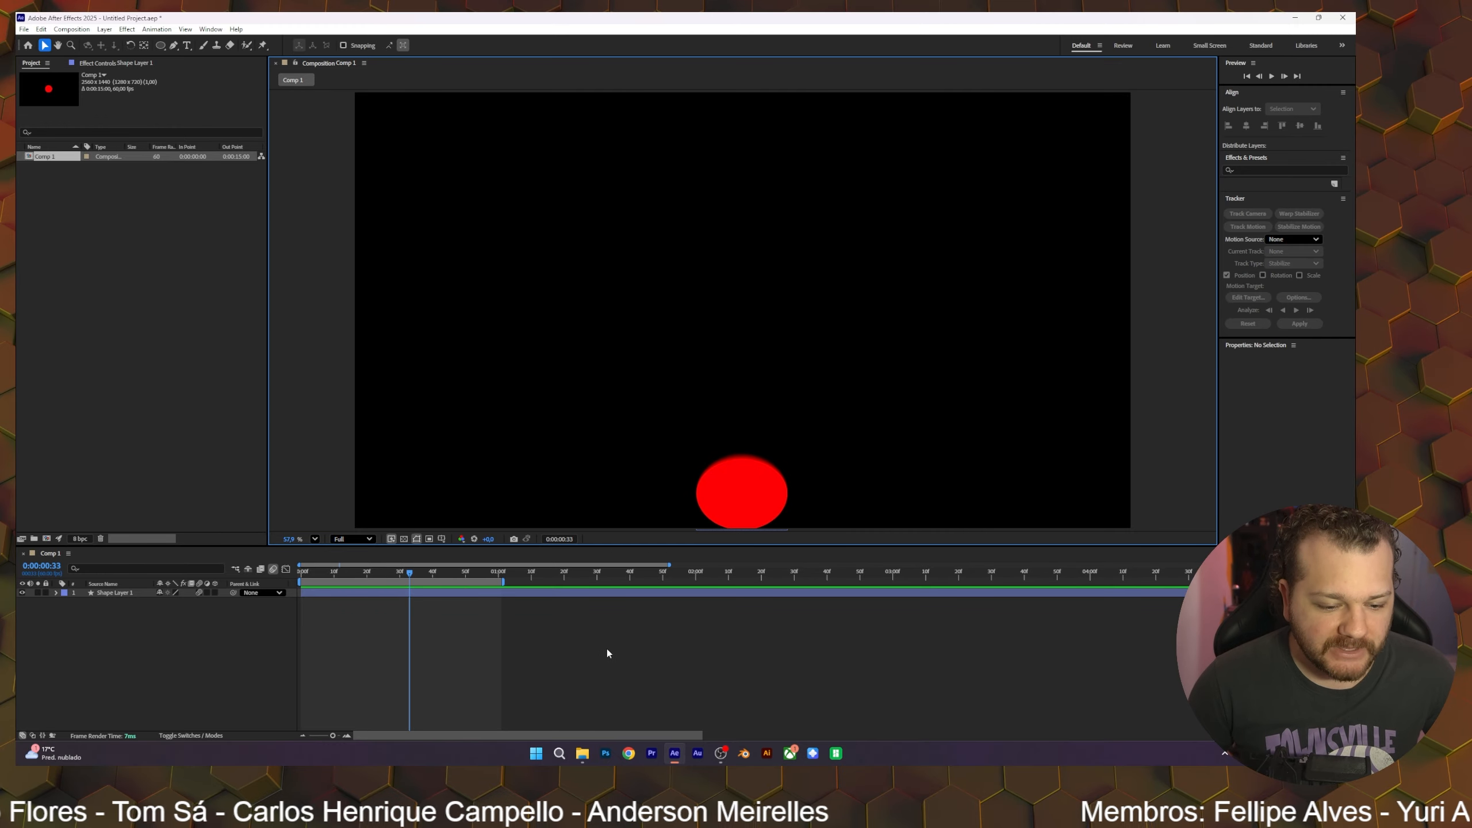
Step: Select the red circle's shape layer and reveal its animated Size and Position properties
{"action": "left_click", "coordinate": [750, 489]}
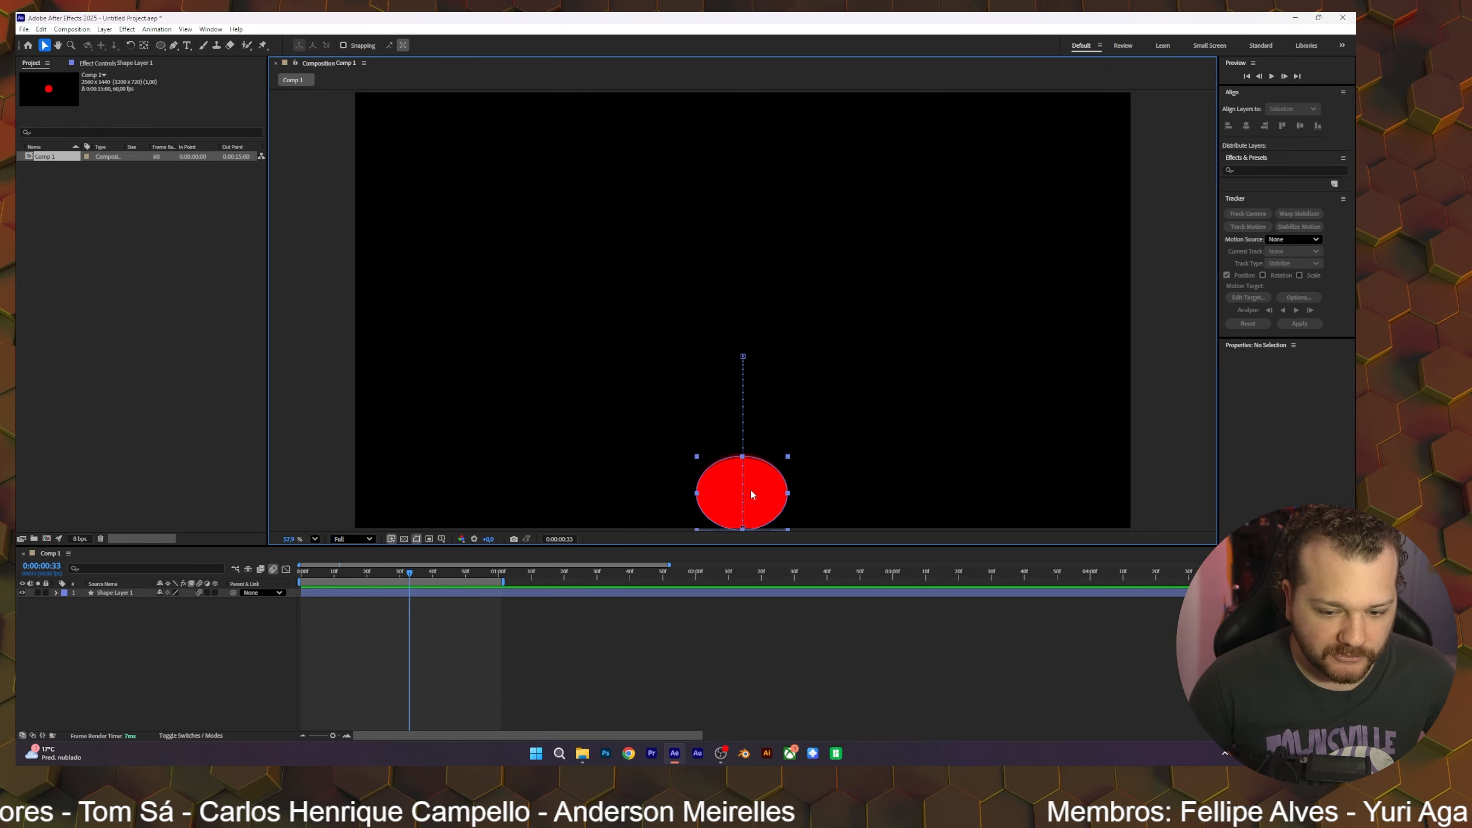
{"action": "left_click", "coordinate": [66, 592]}
{"action": "key", "text": "u"}
{"action": "key", "text": "u"}
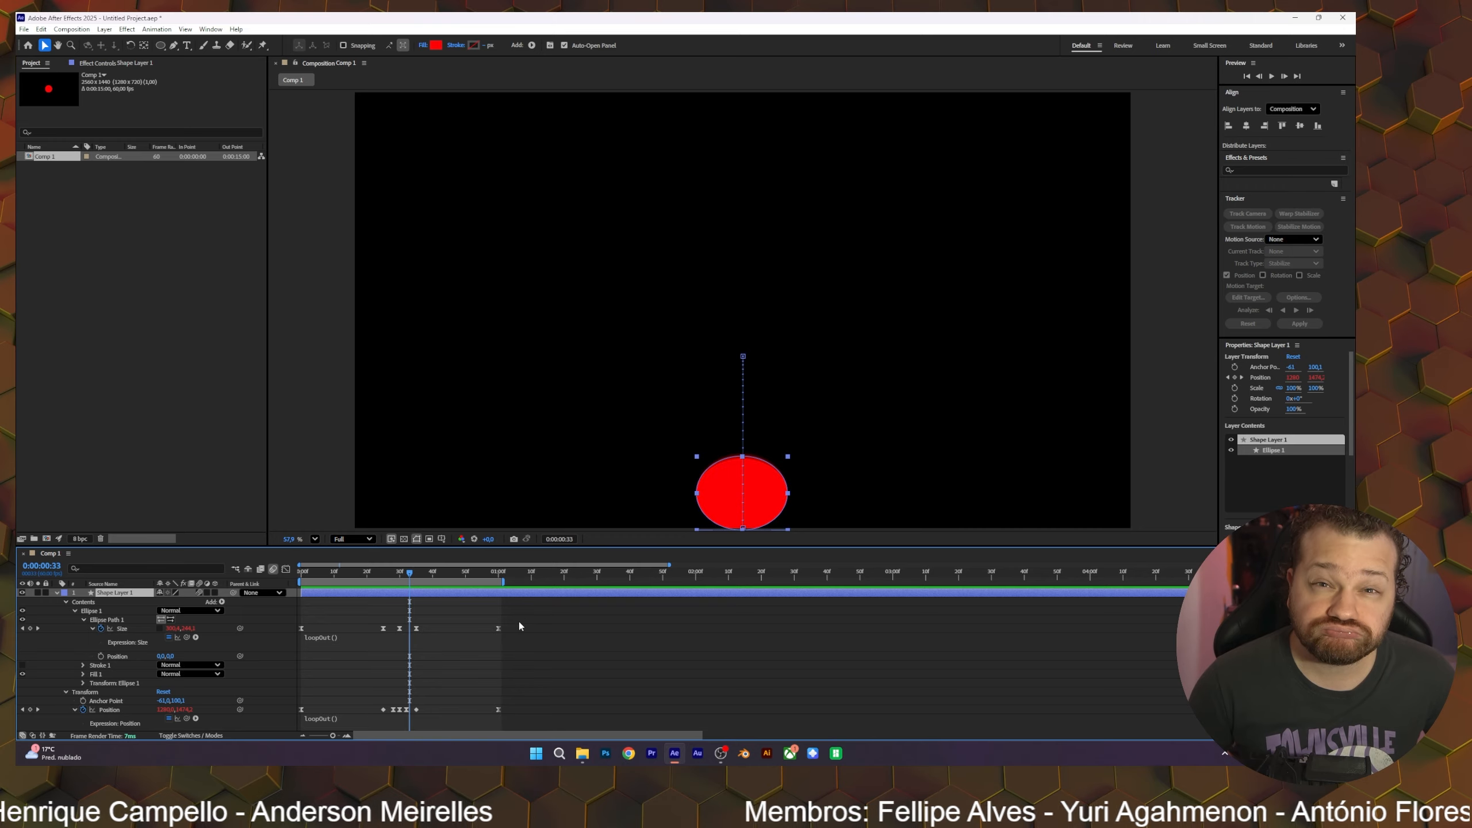
{"action": "mouse_move", "coordinate": [518, 619]}
{"action": "left_mouse_down"}
{"action": "mouse_move", "coordinate": [509, 690]}
{"action": "mouse_move", "coordinate": [540, 630]}
{"action": "mouse_move", "coordinate": [298, 637]}
{"action": "left_mouse_up"}
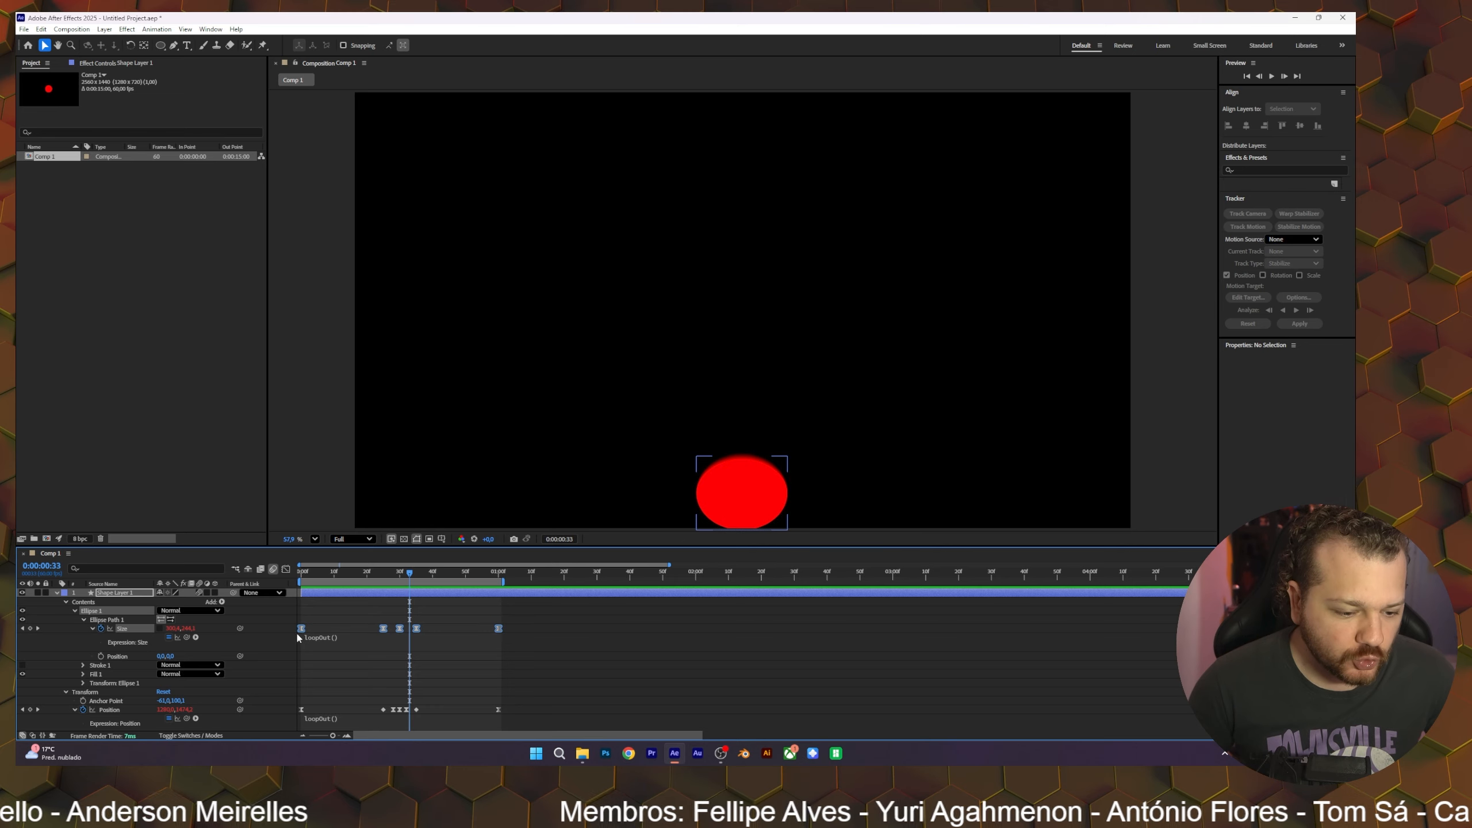
{"action": "left_click", "coordinate": [520, 616]}
{"action": "left_click_drag", "start_coordinate": [523, 622], "coordinate": [307, 634]}
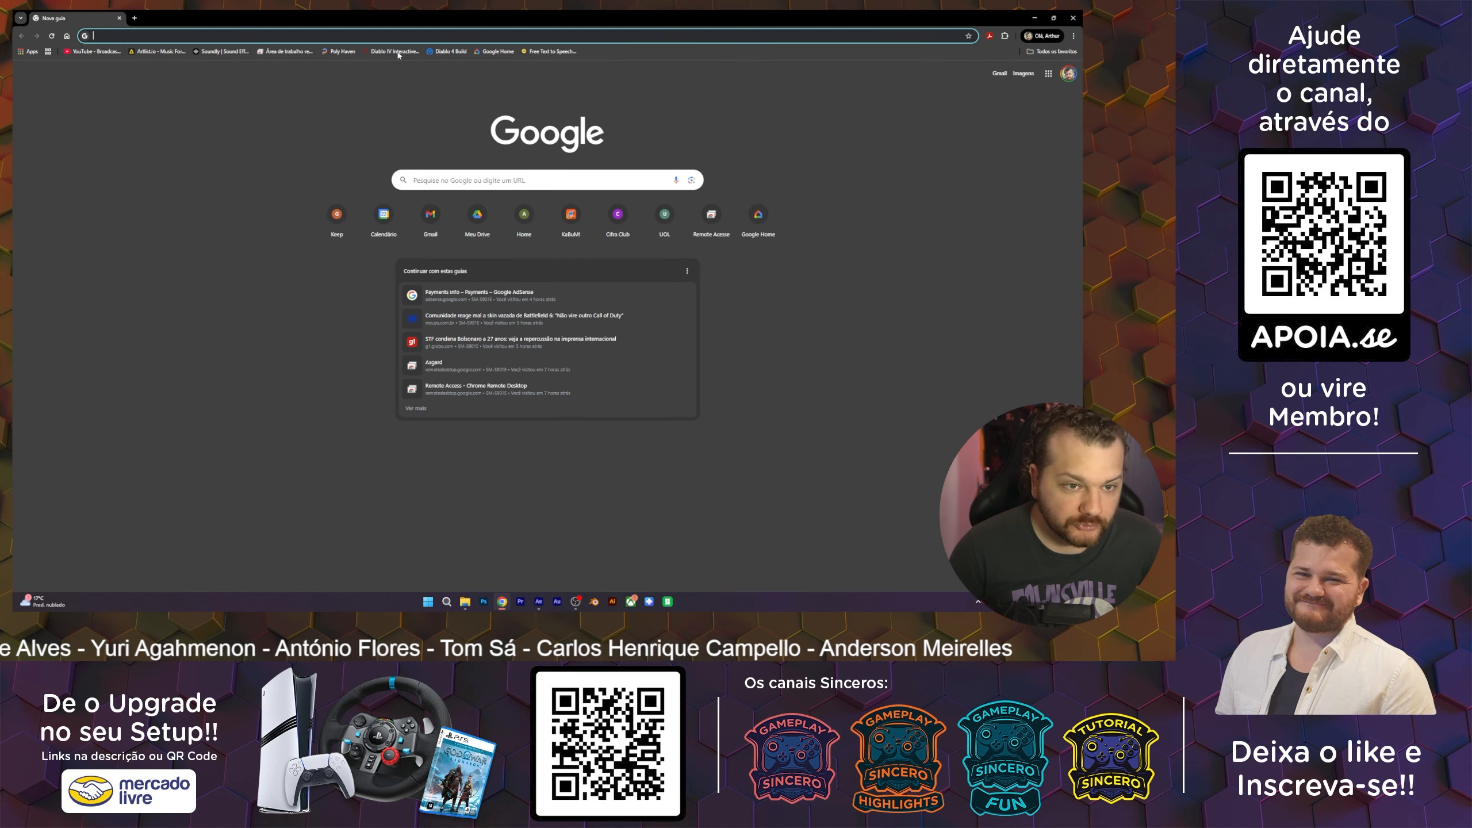
{"action": "left_click", "coordinate": [169, 35]}
{"action": "key", "text": "Escape"}
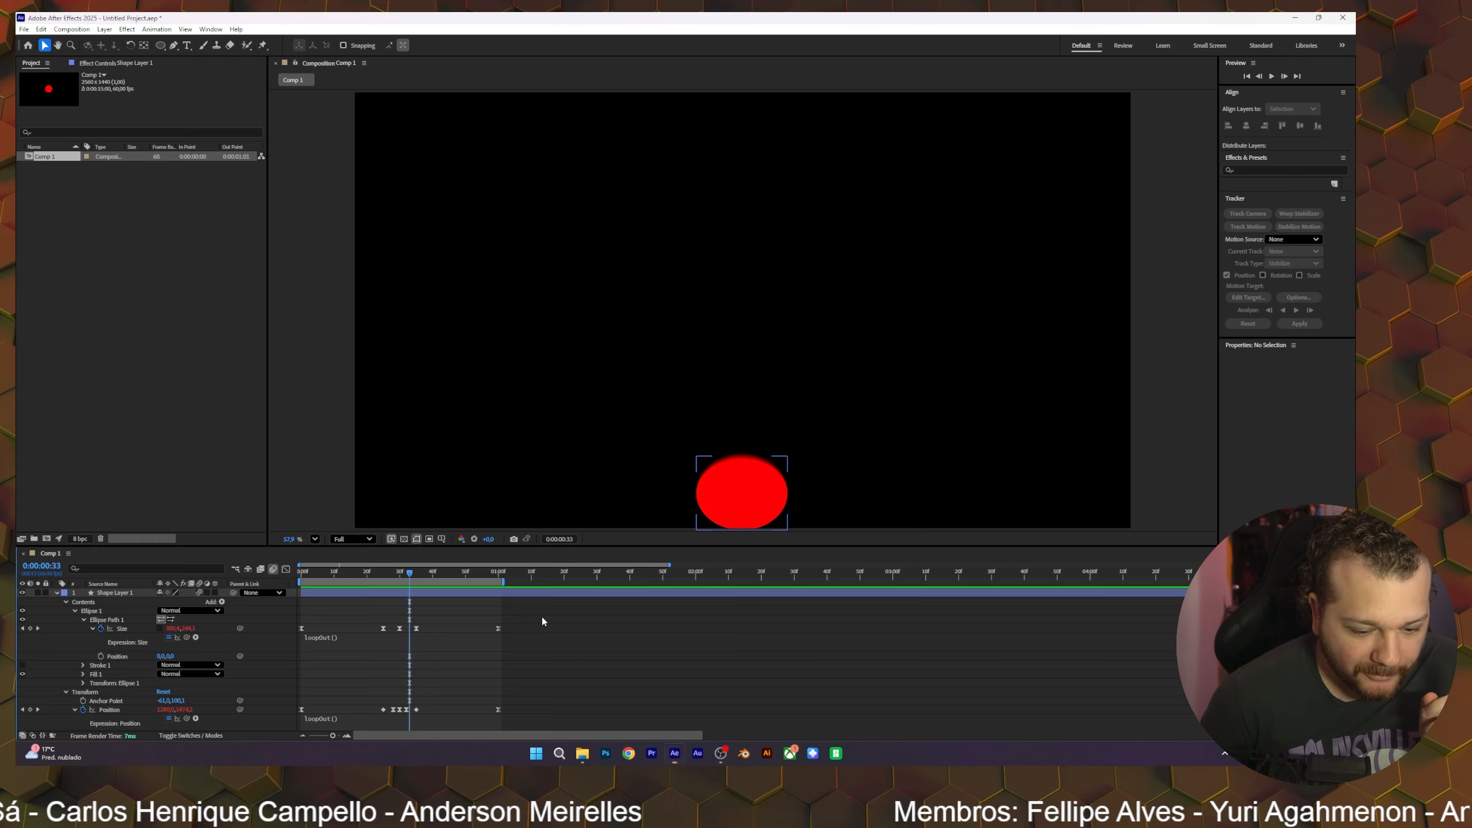
Step: Compress all Size keyframes proportionally so the last one lands at 0:00:00:30
{"action": "left_click_drag", "start_coordinate": [541, 617], "coordinate": [298, 633]}
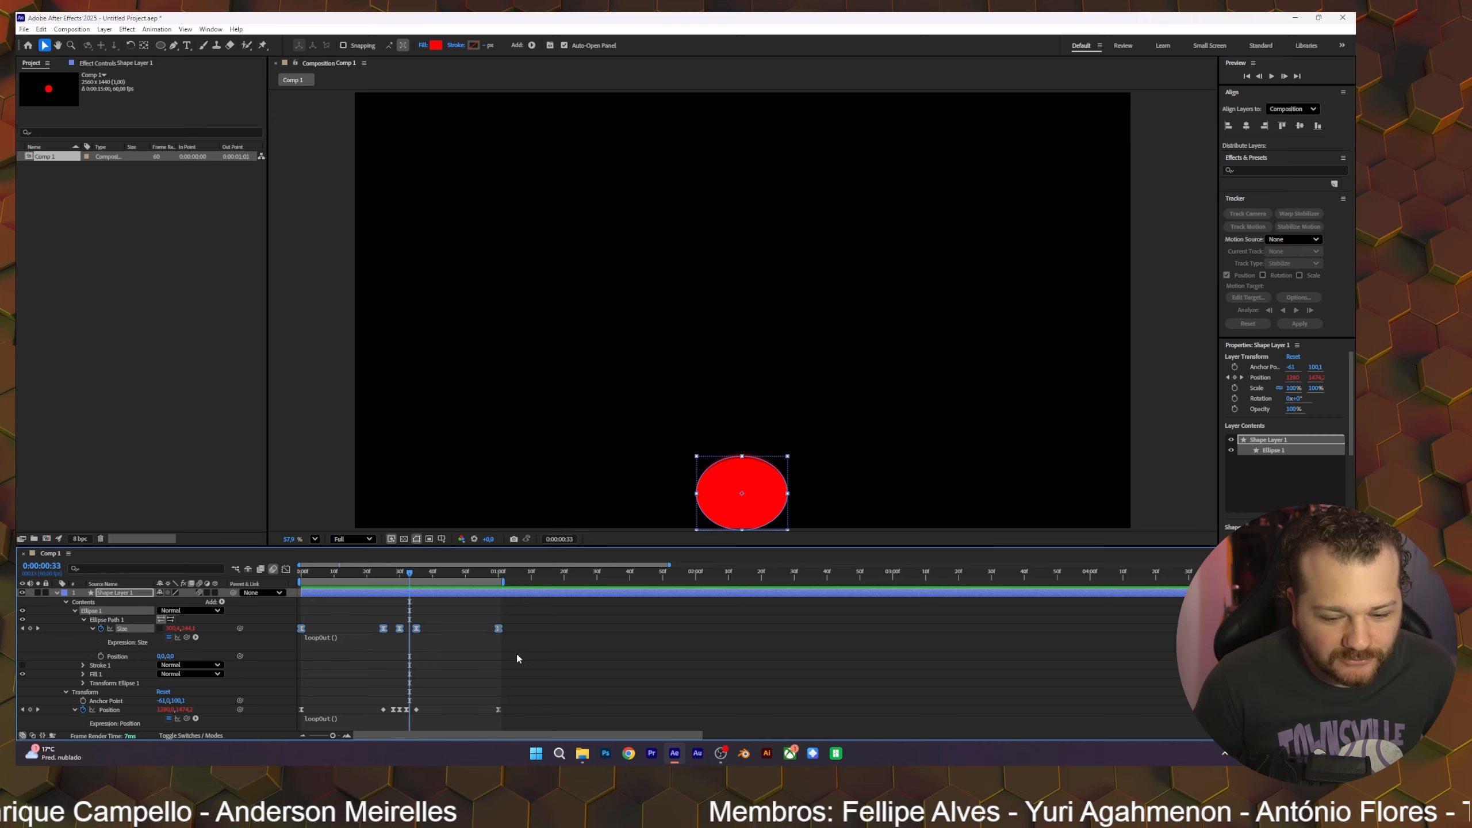
{"action": "left_click_drag", "start_coordinate": [499, 631], "coordinate": [404, 652]}
{"action": "left_click_drag", "start_coordinate": [410, 572], "coordinate": [399, 577]}
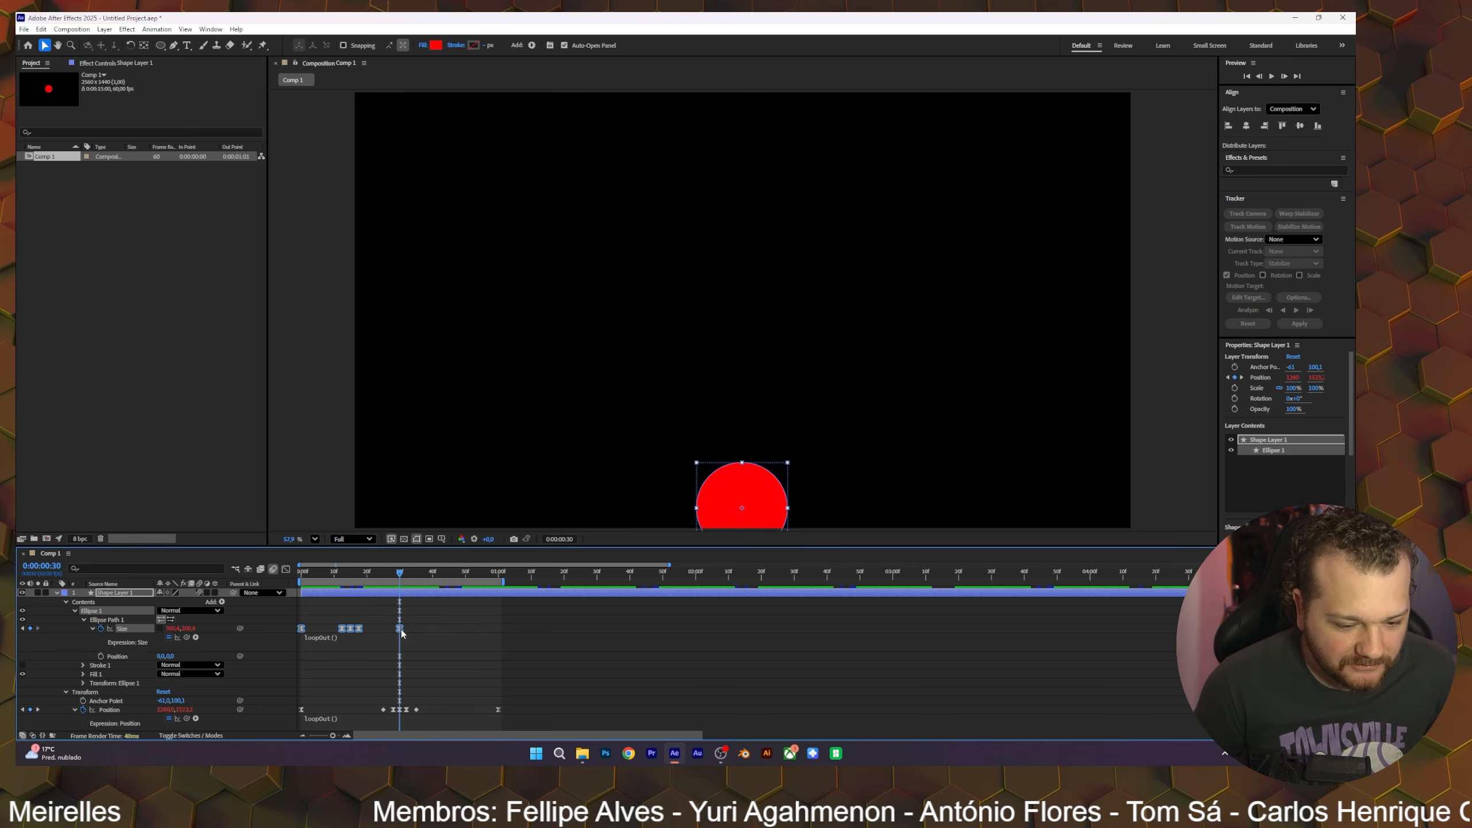
{"action": "mouse_move", "coordinate": [400, 630]}
{"action": "left_mouse_down"}
{"action": "mouse_move", "coordinate": [415, 631]}
{"action": "mouse_move", "coordinate": [400, 641]}
{"action": "left_mouse_up"}
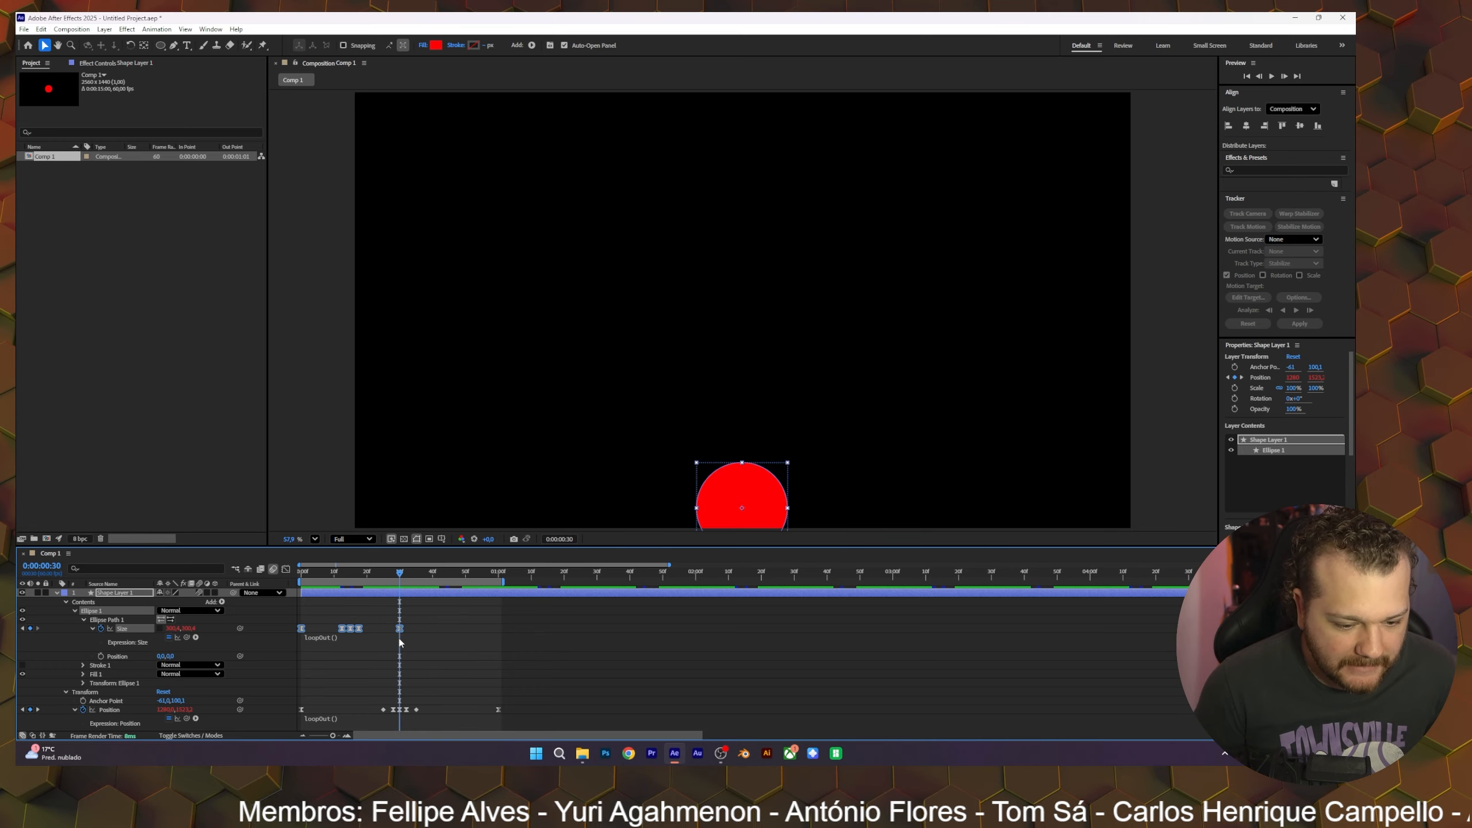
Step: Compress all Position keyframes proportionally so the last one lands at 0:00:00:30
{"action": "left_click_drag", "start_coordinate": [525, 691], "coordinate": [298, 718]}
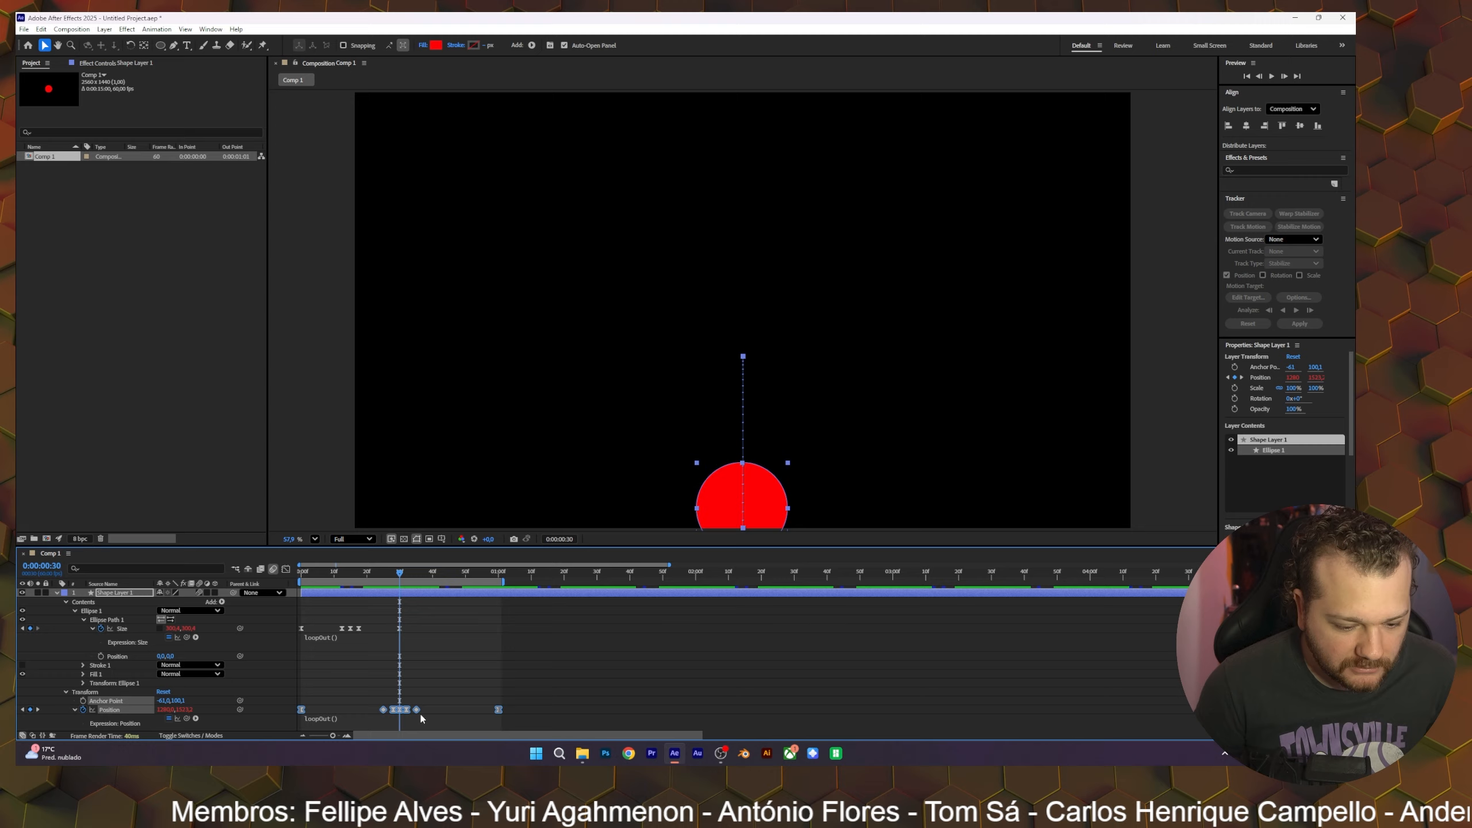
{"action": "left_click_drag", "start_coordinate": [499, 710], "coordinate": [398, 719]}
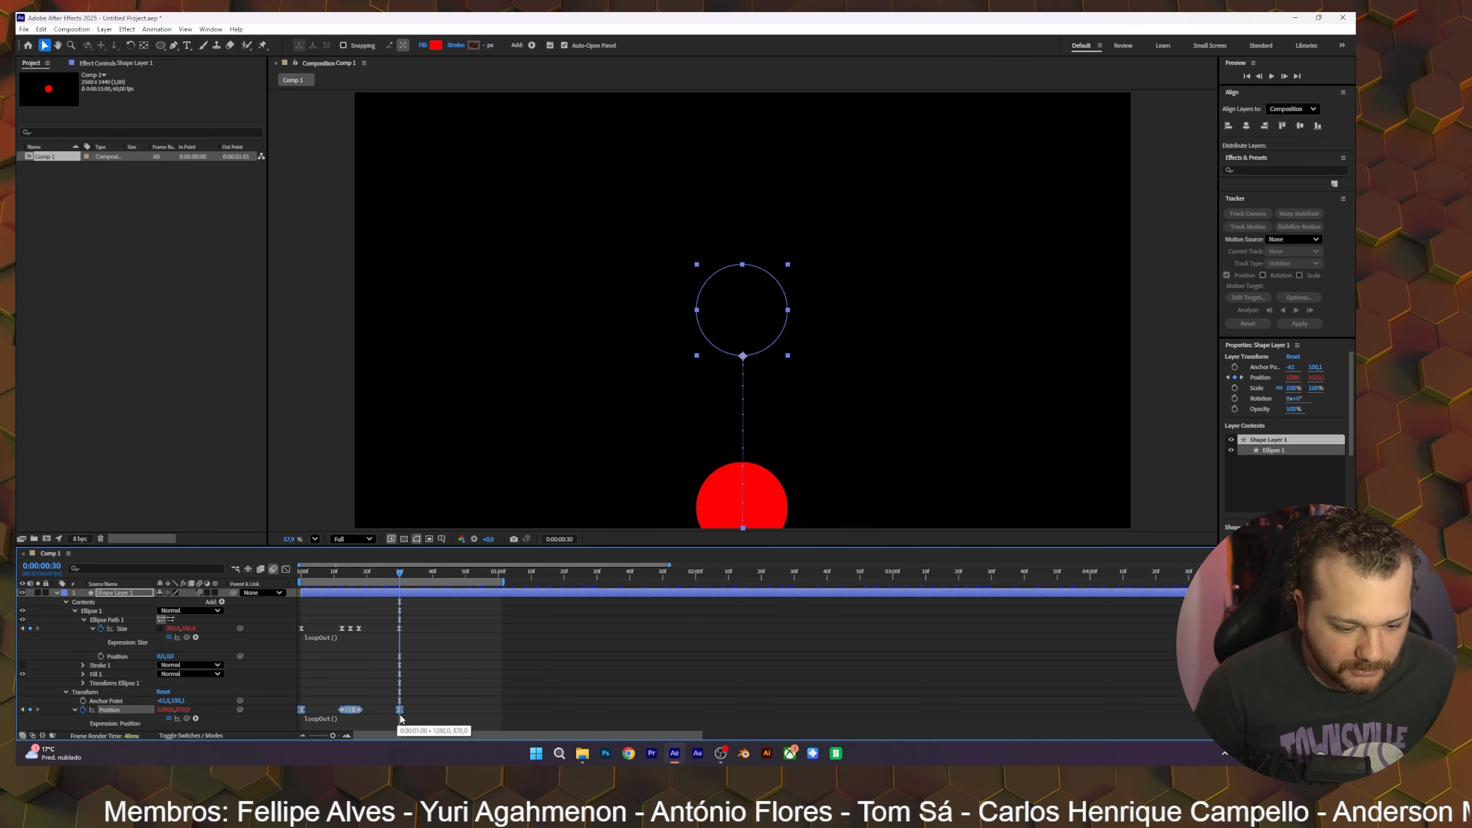
{"action": "left_click", "coordinate": [449, 684]}
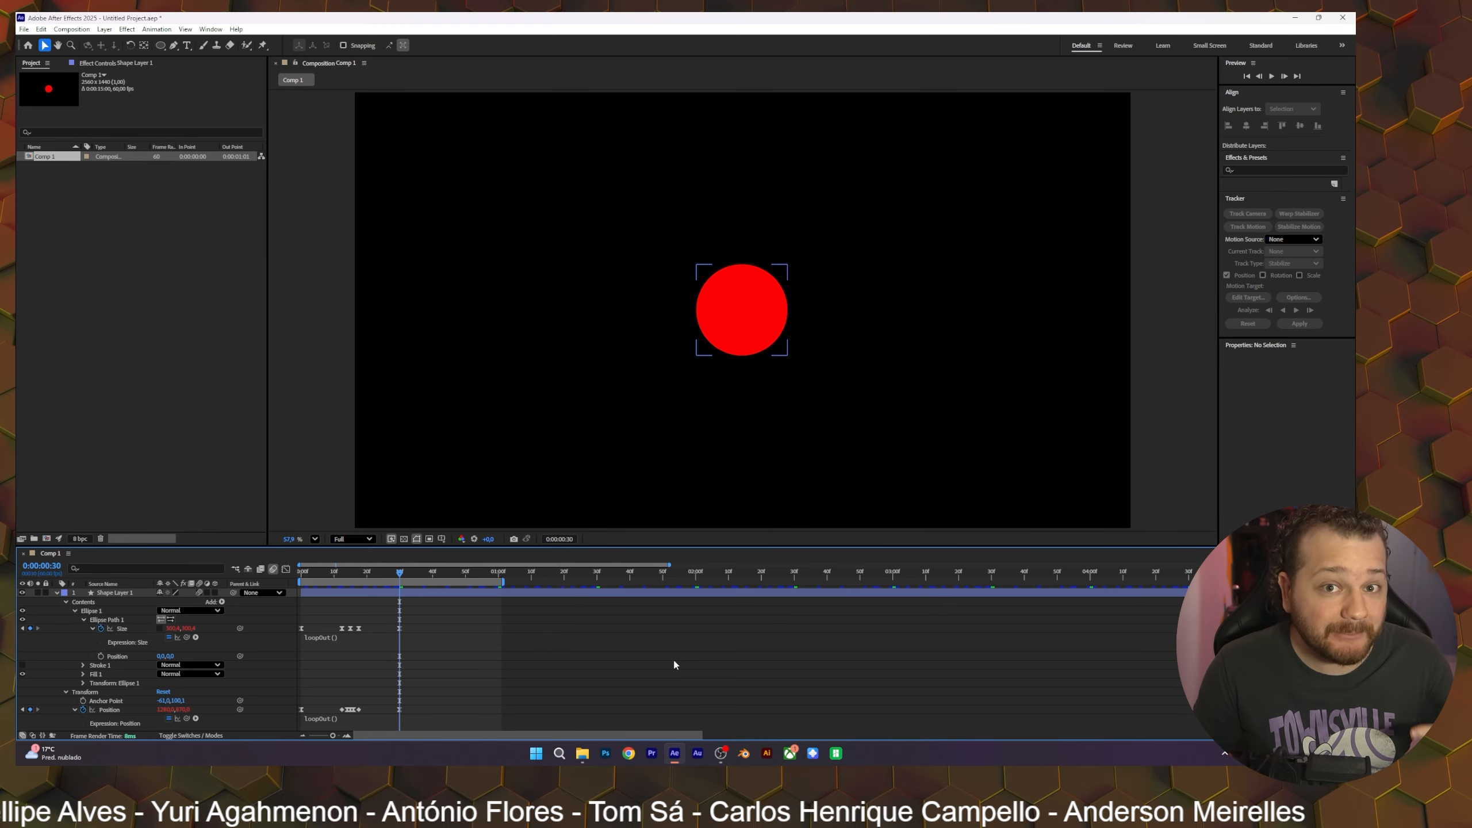
Step: Preview the sped-up bounce from the first frame and stop playback
{"action": "key", "text": "Home"}
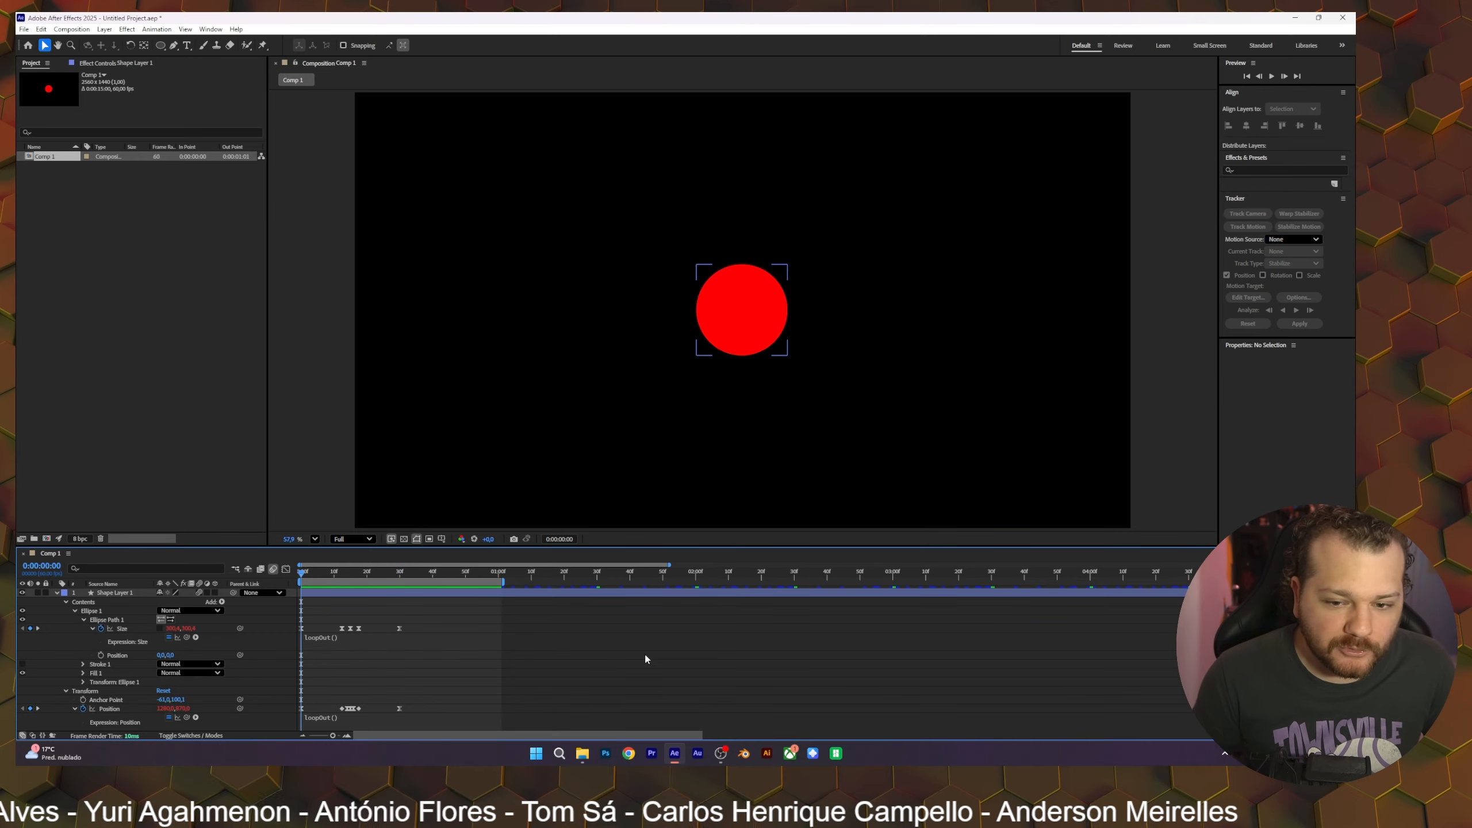
{"action": "key", "text": "space"}
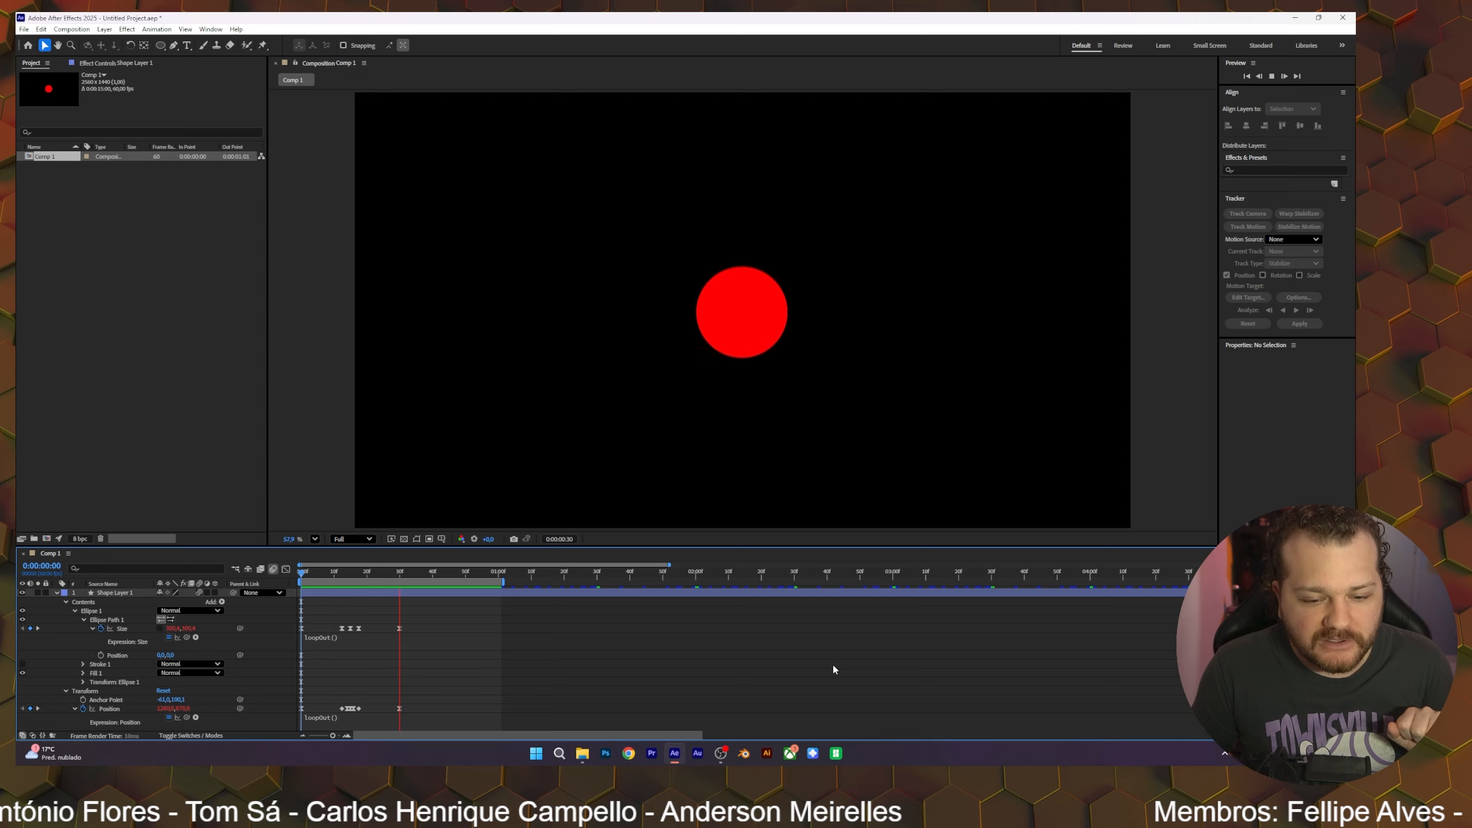
{"action": "key", "text": "space"}
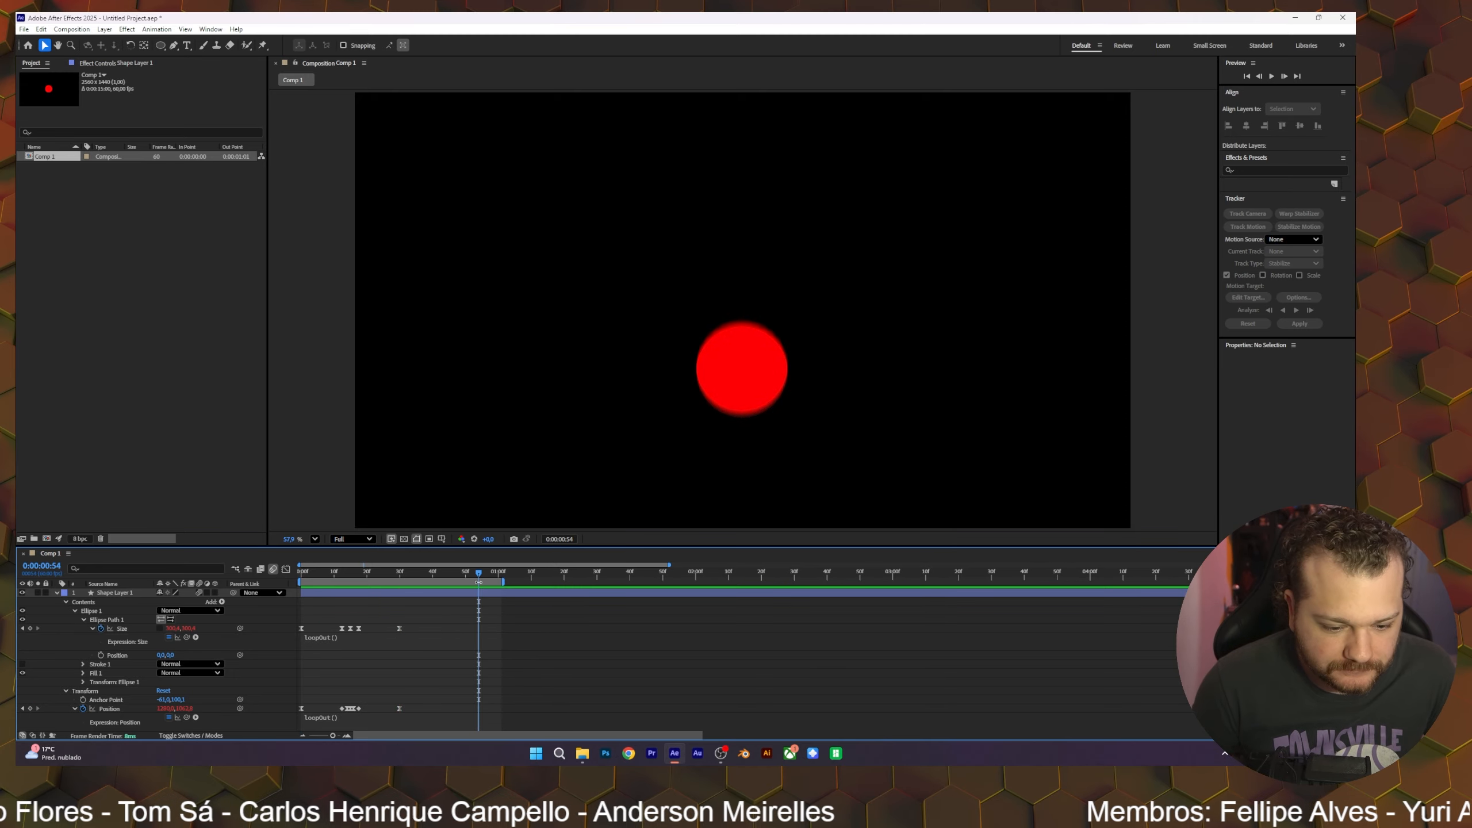
Step: Compress all Size and Position keyframes proportionally so the last ones land at 0:00:00:15
{"action": "left_click_drag", "start_coordinate": [367, 571], "coordinate": [350, 572]}
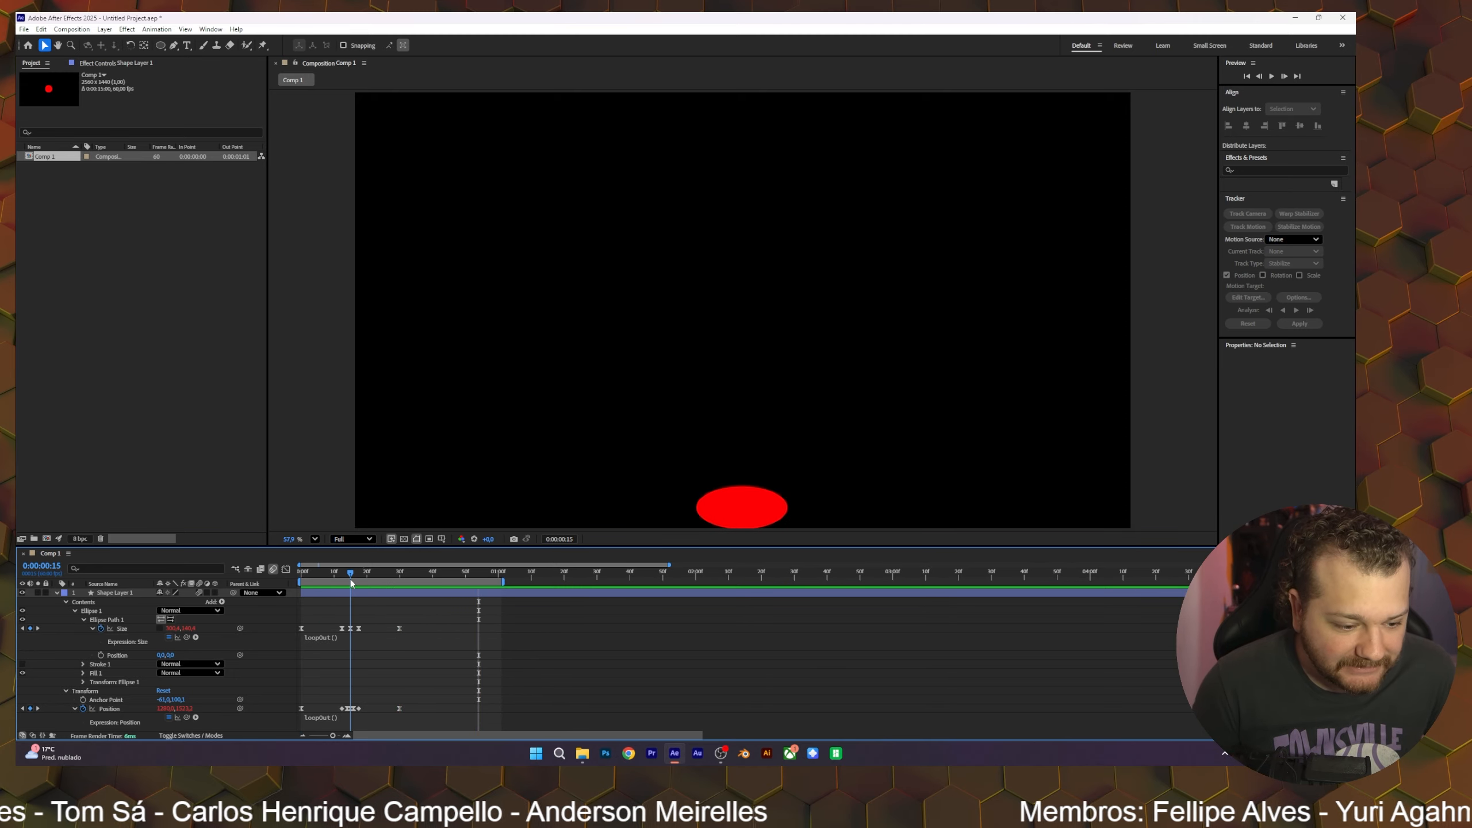
{"action": "left_click_drag", "start_coordinate": [430, 618], "coordinate": [298, 723]}
{"action": "left_click_drag", "start_coordinate": [398, 711], "coordinate": [351, 712]}
{"action": "left_click", "coordinate": [362, 667]}
Step: Play the shorter bounce cycle from the first frame and inspect the circle's motion blur at 0:00:00:34
{"action": "left_click_drag", "start_coordinate": [349, 573], "coordinate": [265, 590]}
{"action": "key", "text": "space"}
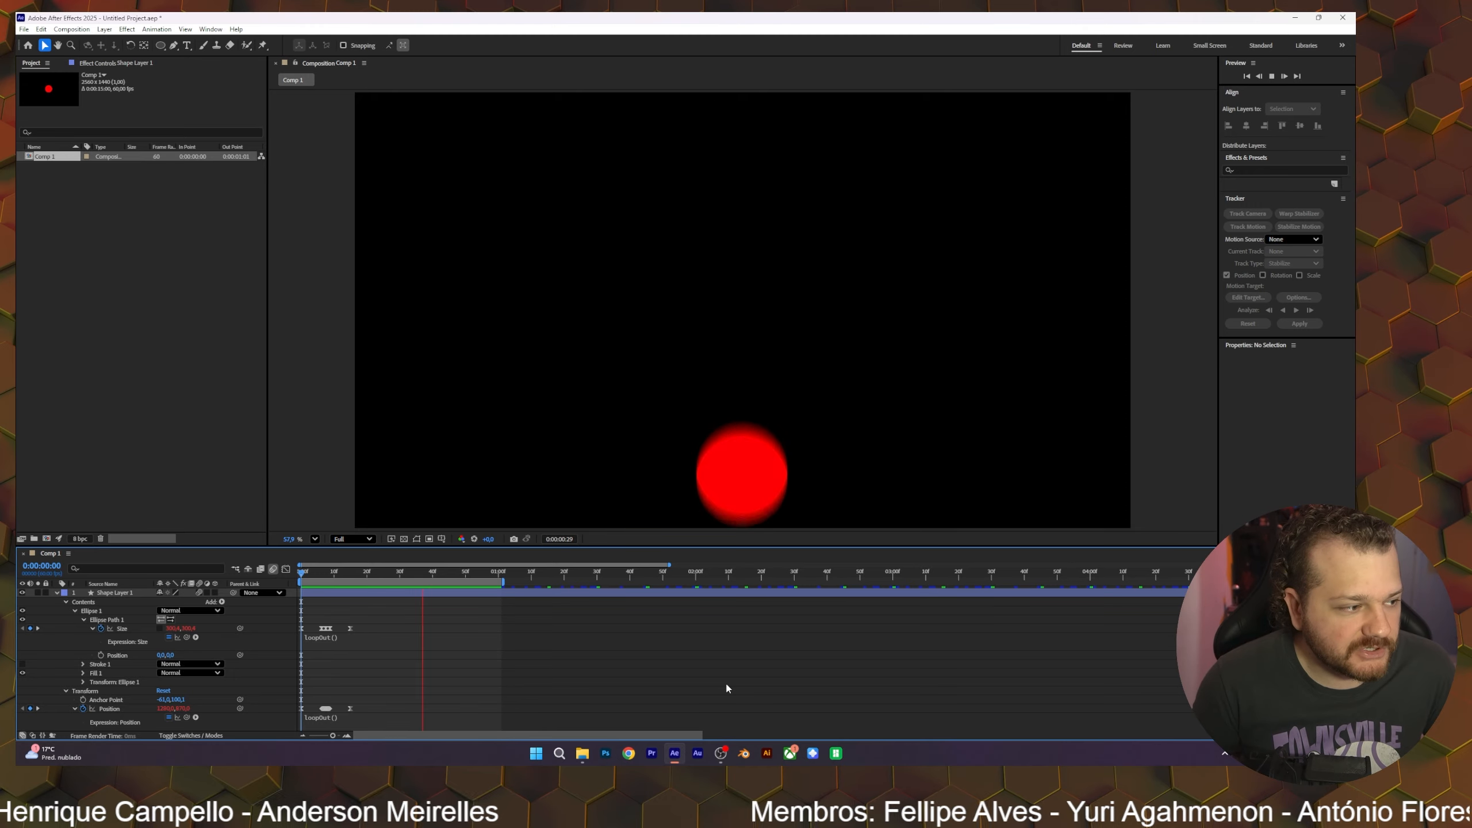
{"action": "left_click", "coordinate": [463, 602]}
{"action": "mouse_move", "coordinate": [411, 576]}
{"action": "left_mouse_down"}
{"action": "mouse_move", "coordinate": [394, 577]}
{"action": "mouse_move", "coordinate": [426, 580]}
{"action": "mouse_move", "coordinate": [413, 584]}
{"action": "left_mouse_up"}
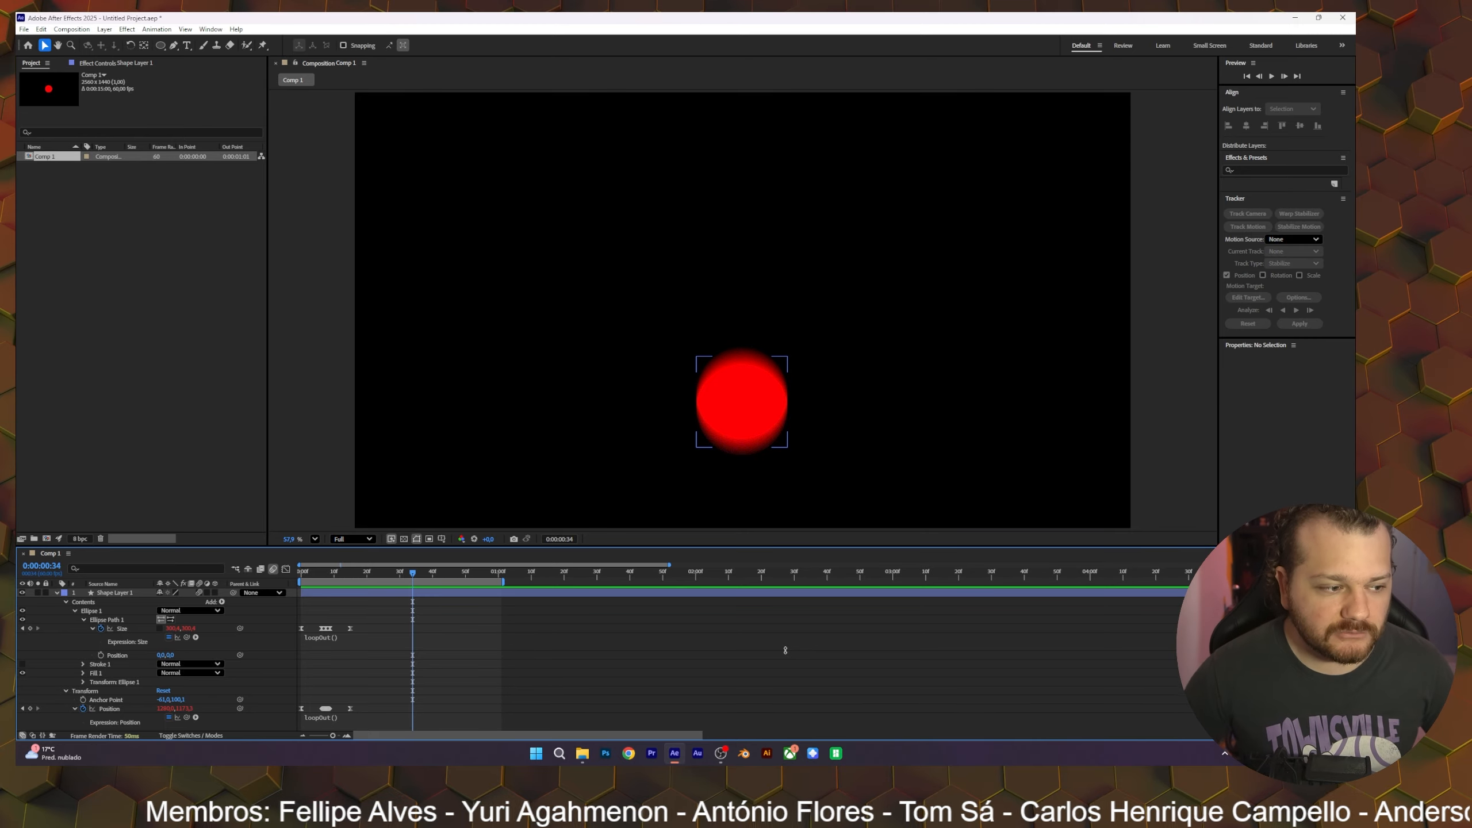
Step: Stretch all Size and Position keyframes of the red circle proportionally so the last ones land at 0:00:00:30
{"action": "left_click", "coordinate": [728, 433]}
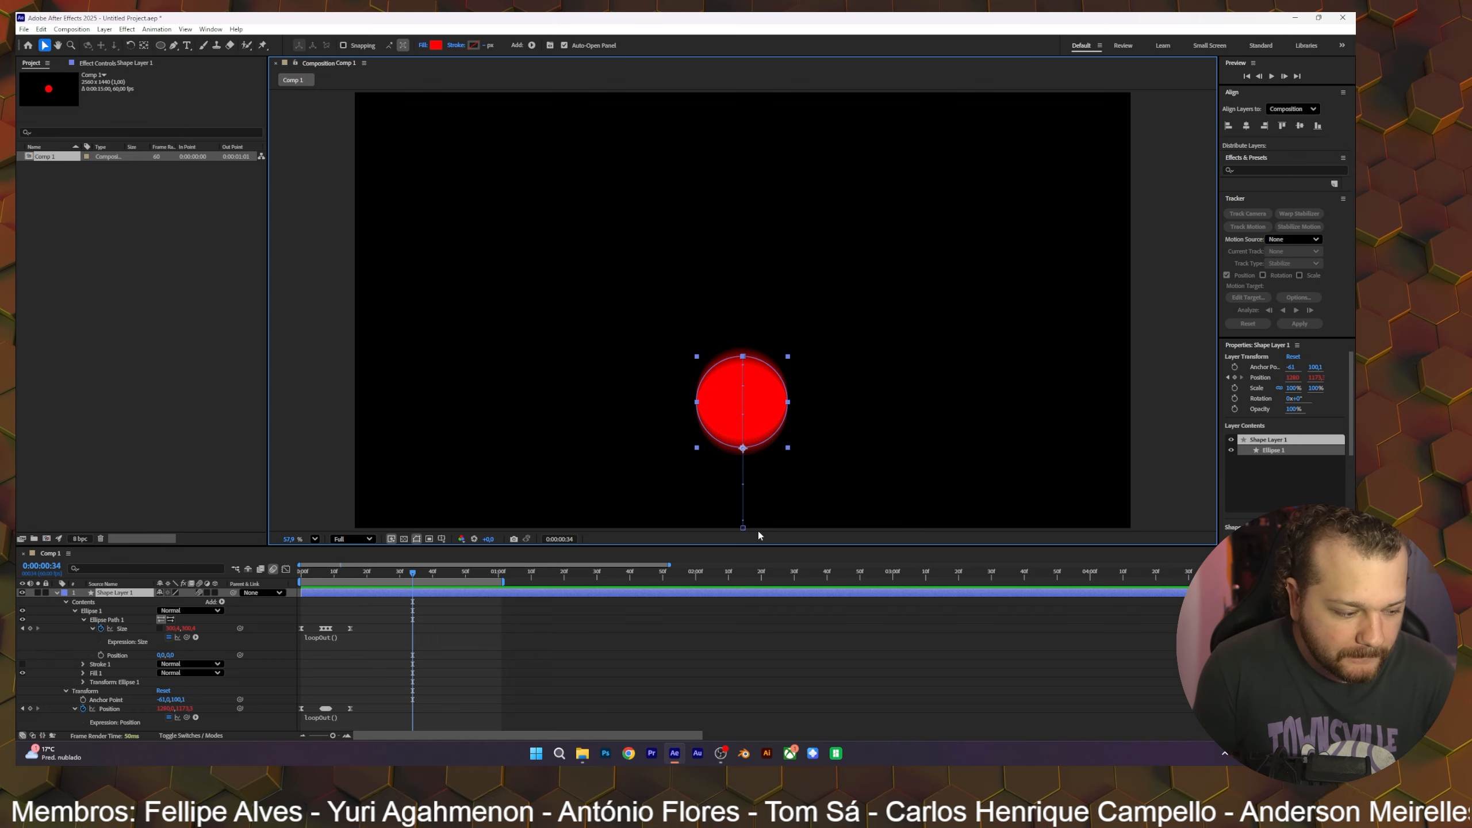
{"action": "left_click_drag", "start_coordinate": [375, 617], "coordinate": [292, 725]}
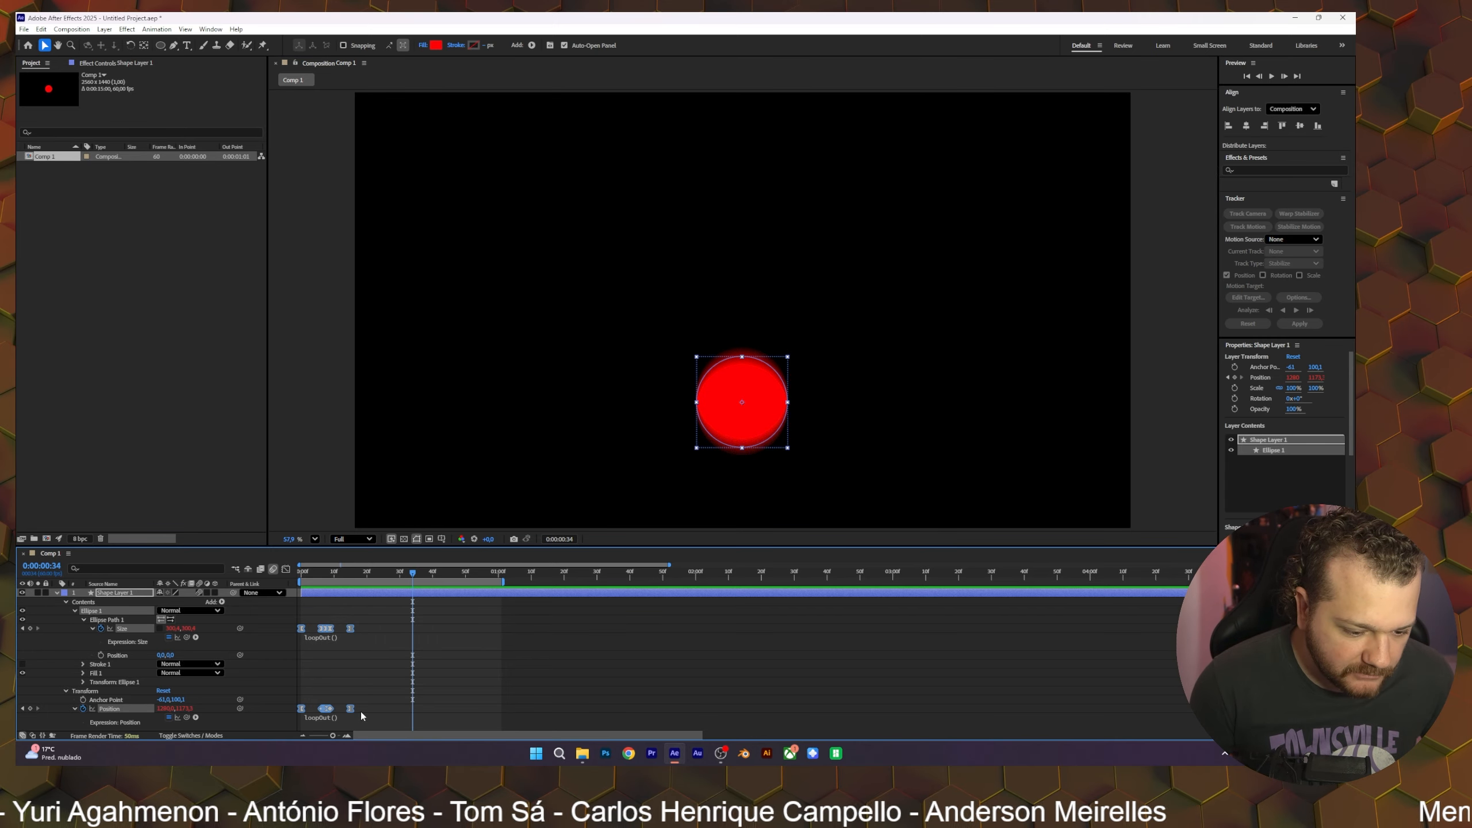
{"action": "left_click", "coordinate": [401, 577]}
{"action": "left_click_drag", "start_coordinate": [354, 713], "coordinate": [402, 717]}
{"action": "left_click", "coordinate": [412, 597]}
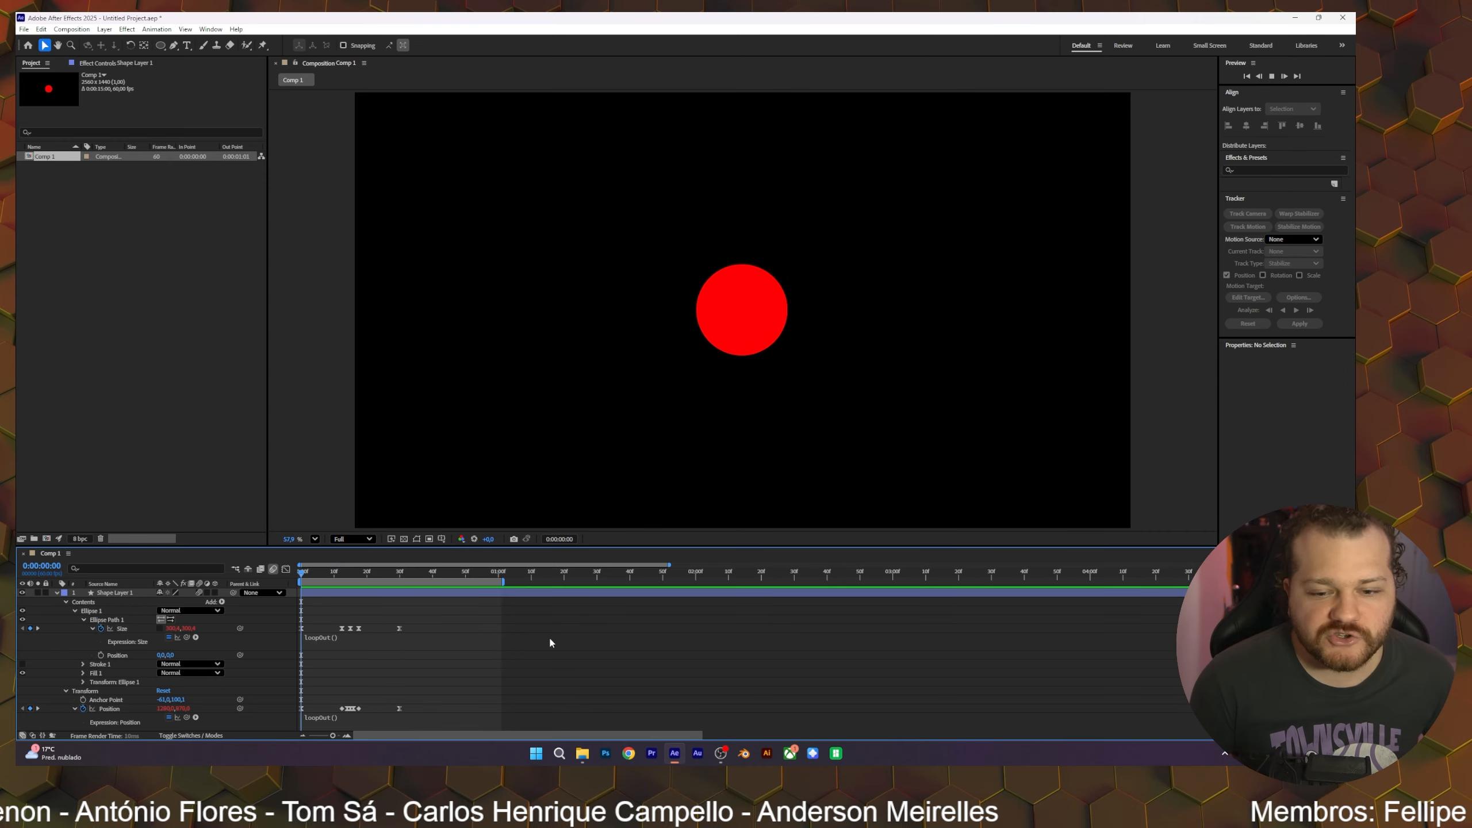
Step: Preview the stretched bounce cycle and inspect the circle's frame at 0:00:00:12
{"action": "key", "text": "space"}
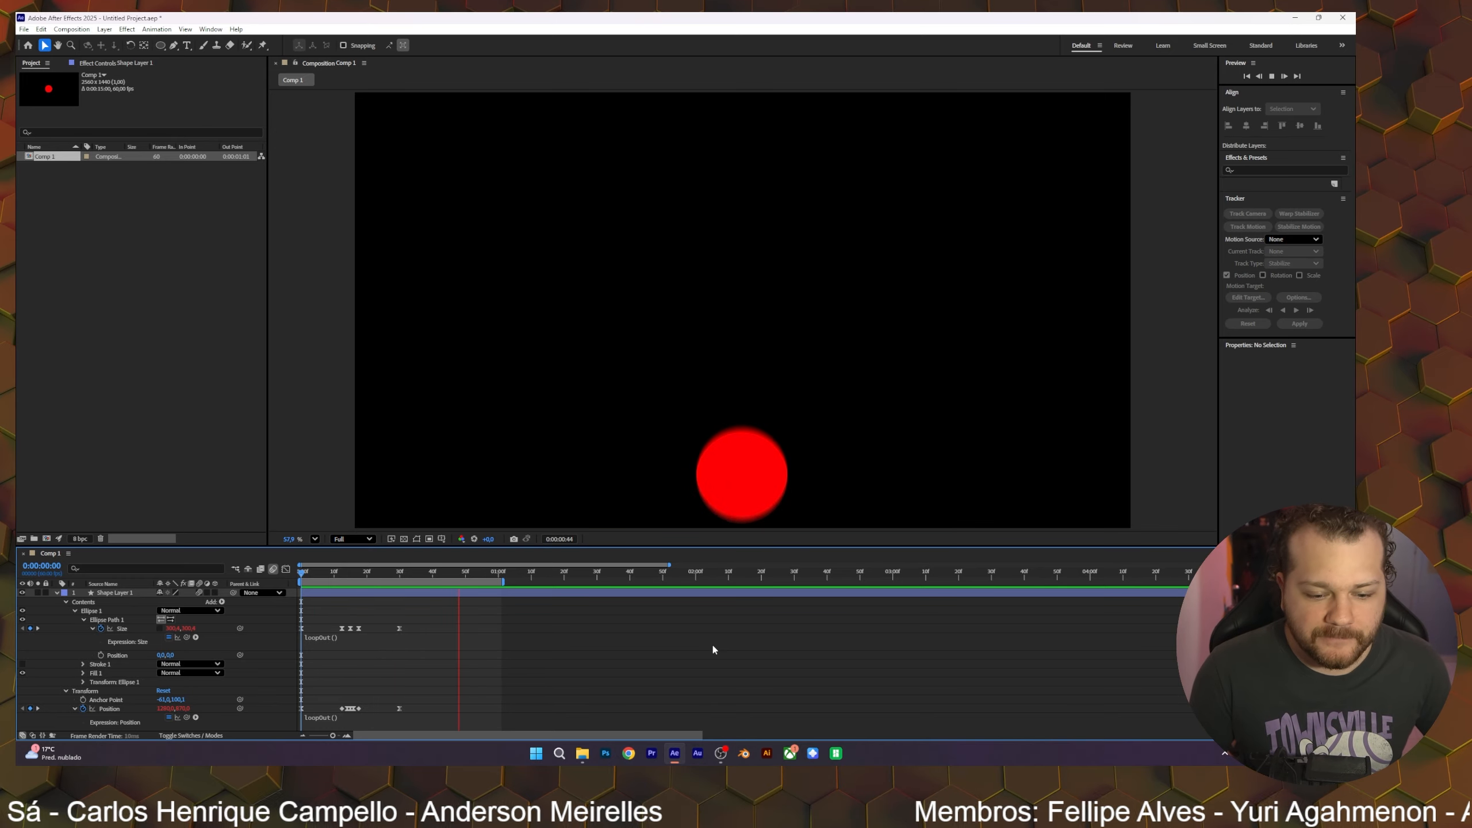
{"action": "key", "text": "space"}
{"action": "left_click_drag", "start_coordinate": [443, 575], "coordinate": [344, 606]}
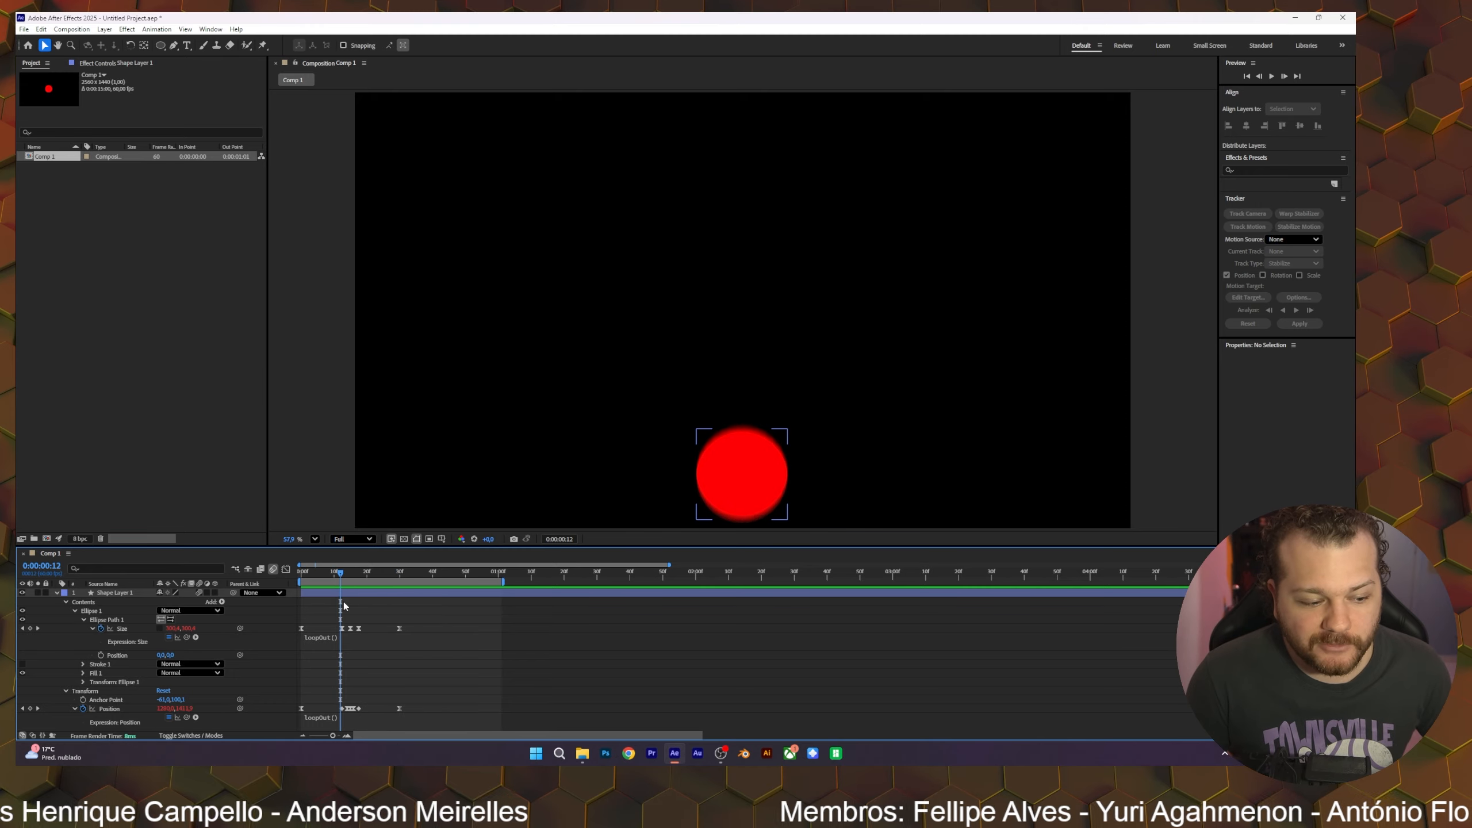
Step: Collapse the shape layer's properties while toggling its visibility off and on, and preview the bounce from the first frame
{"action": "left_click", "coordinate": [22, 593]}
{"action": "left_click", "coordinate": [56, 594]}
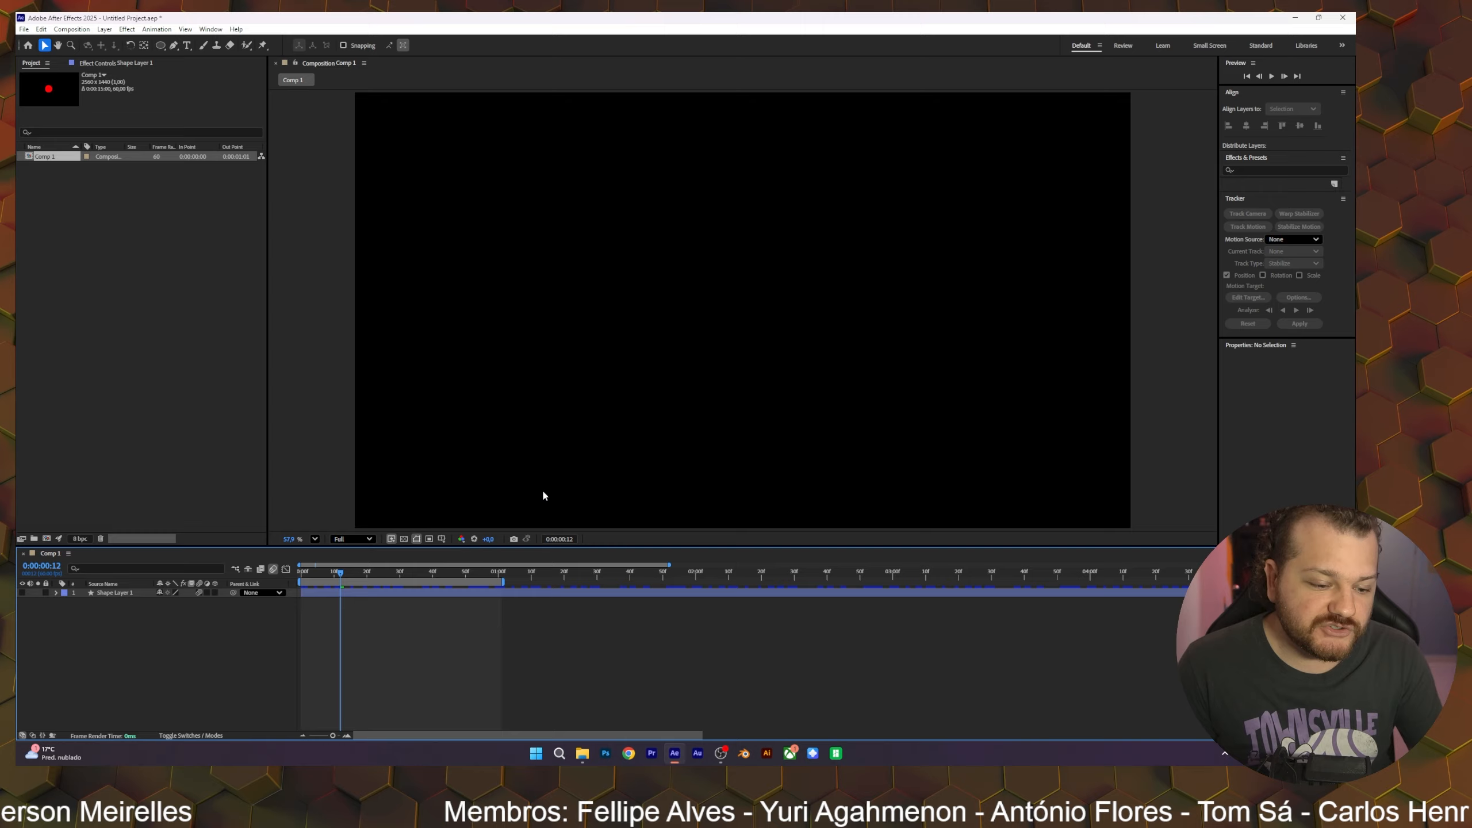
{"action": "left_click", "coordinate": [24, 592]}
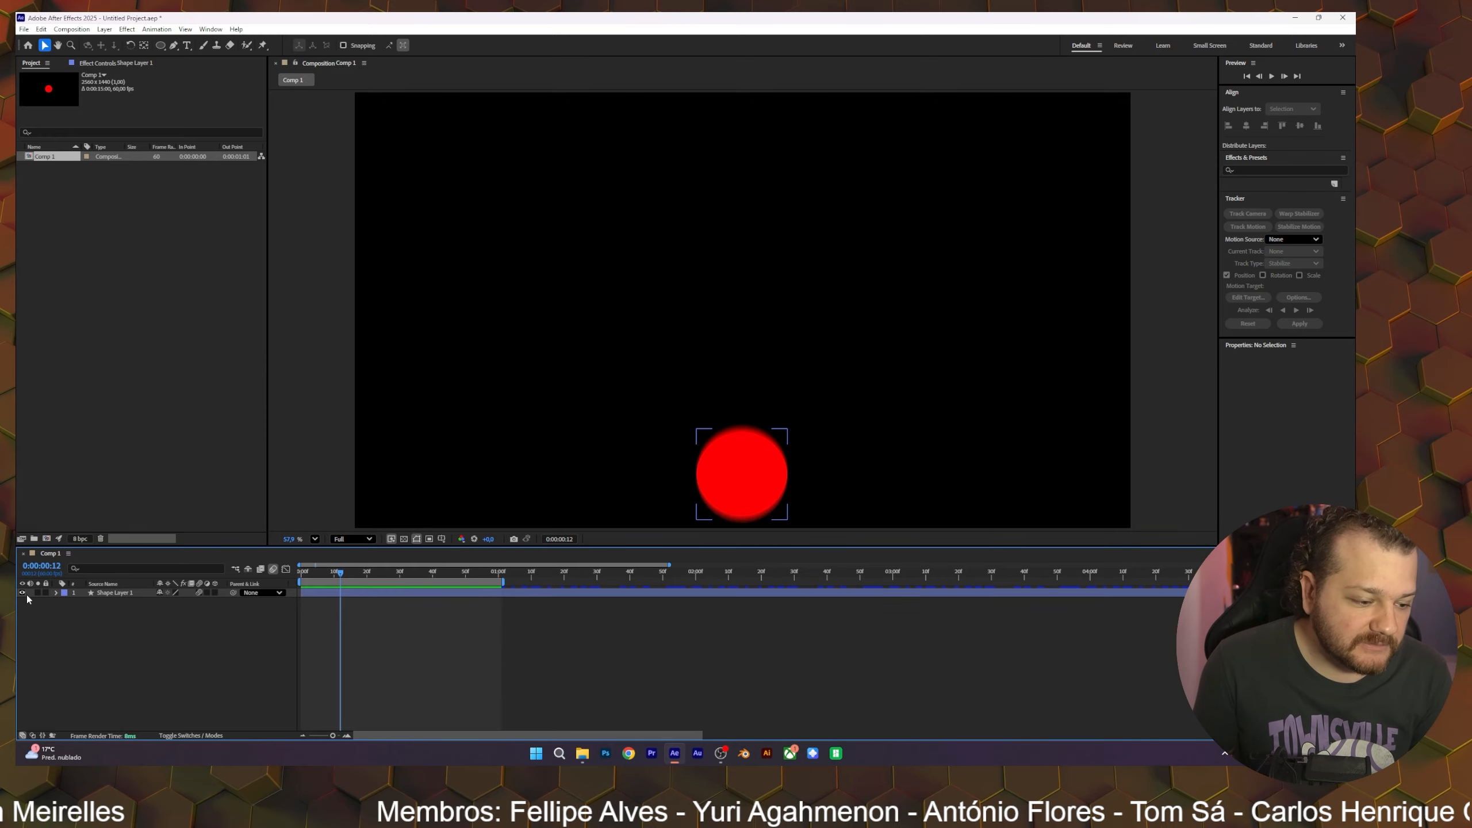
{"action": "left_click_drag", "start_coordinate": [336, 573], "coordinate": [283, 578]}
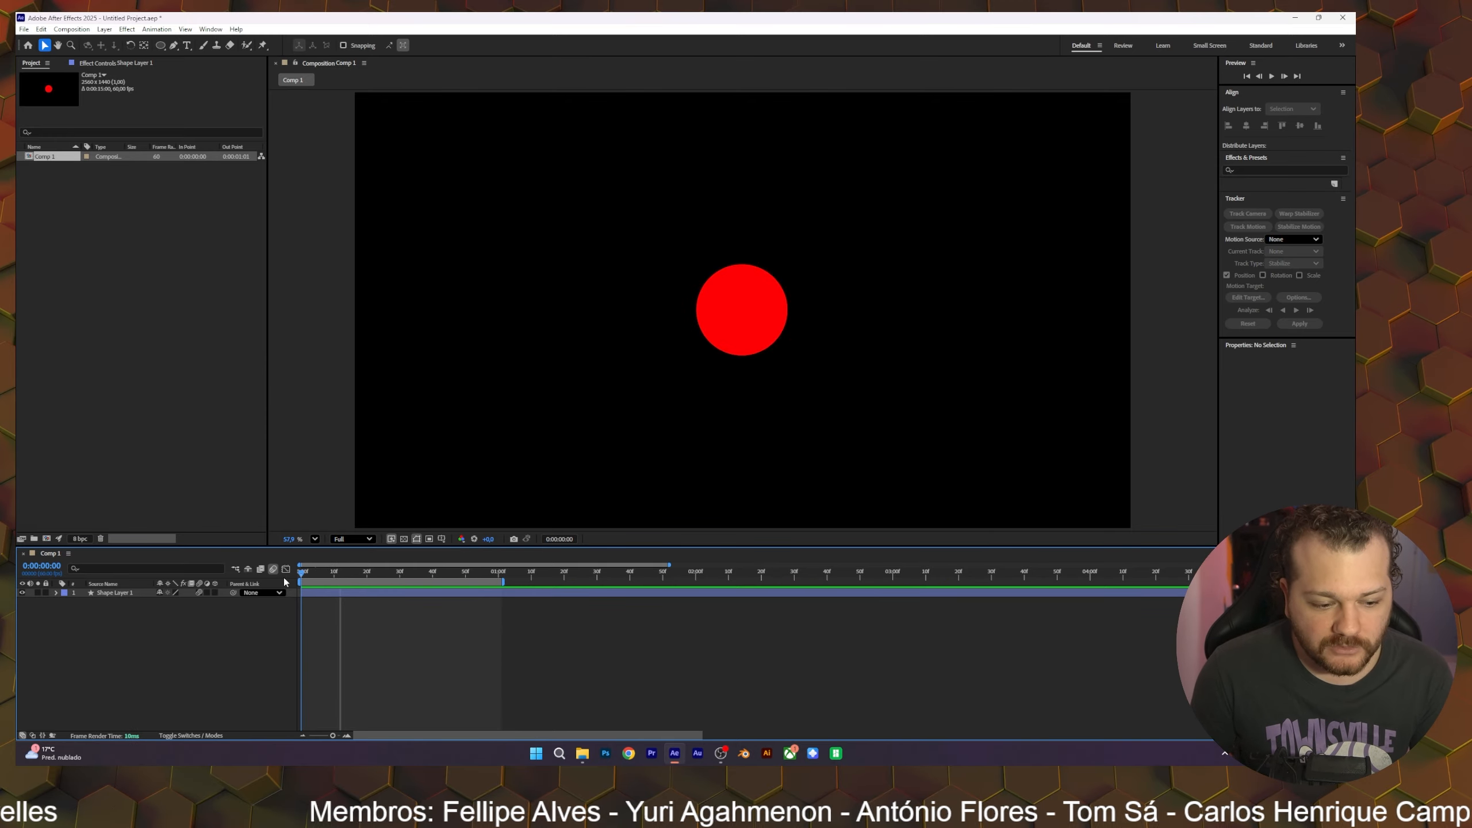
{"action": "key", "text": "space"}
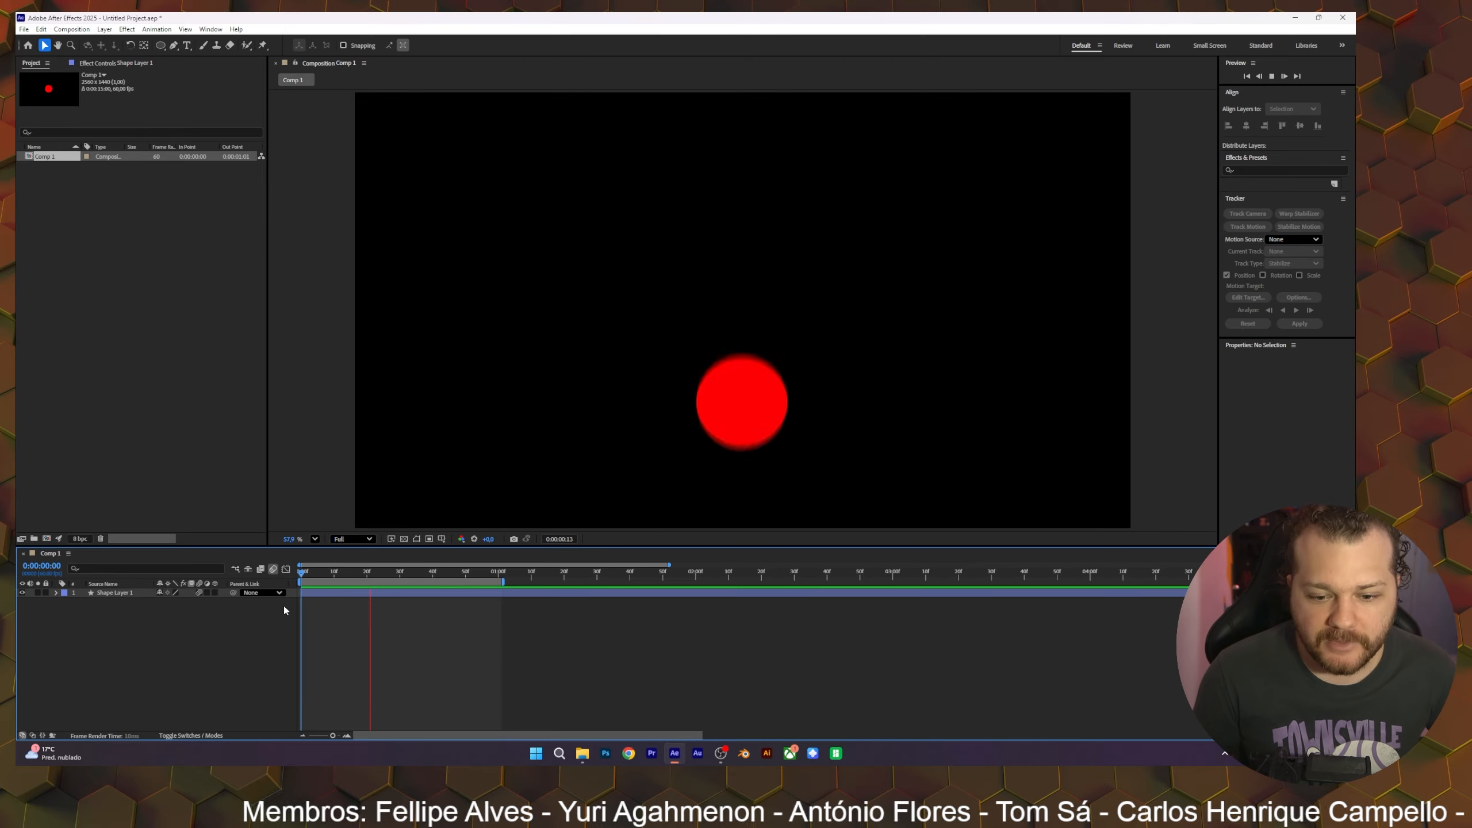